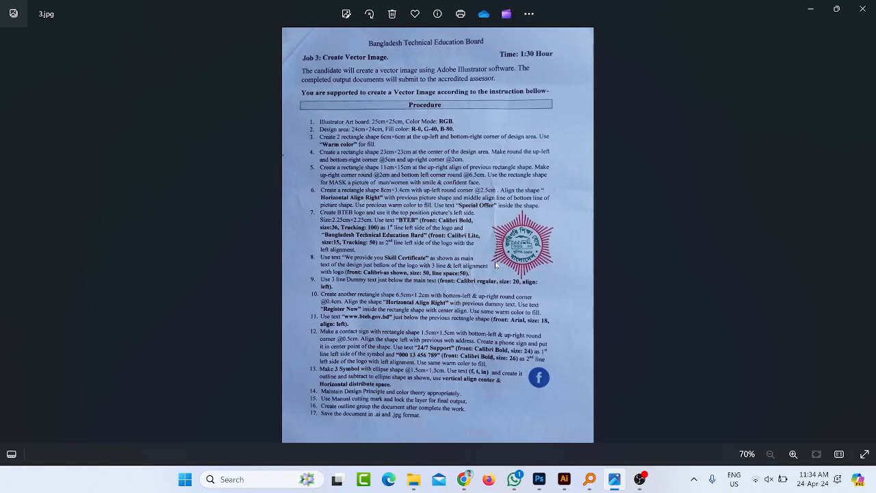
# Examine the job brief's procedure for the artboard size, color mode, design area size and fill color.
pyautogui.scroll(5, 513, 253)
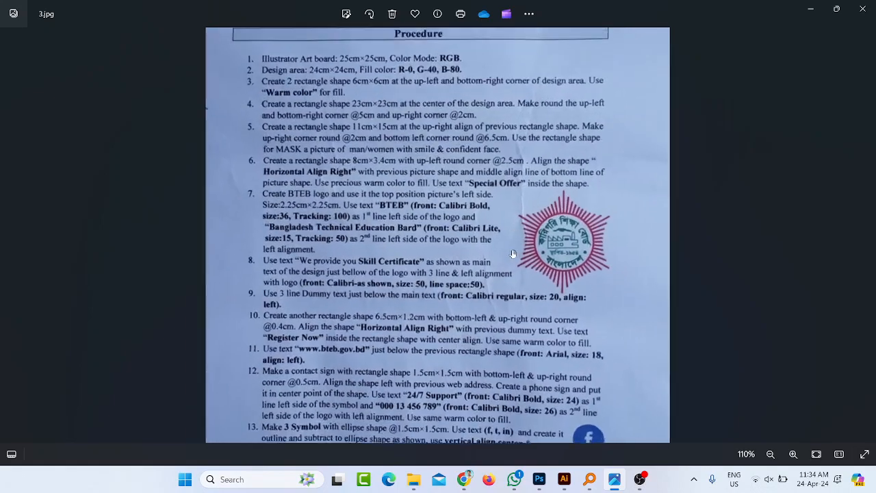
pyautogui.scroll(5, 376, 252)
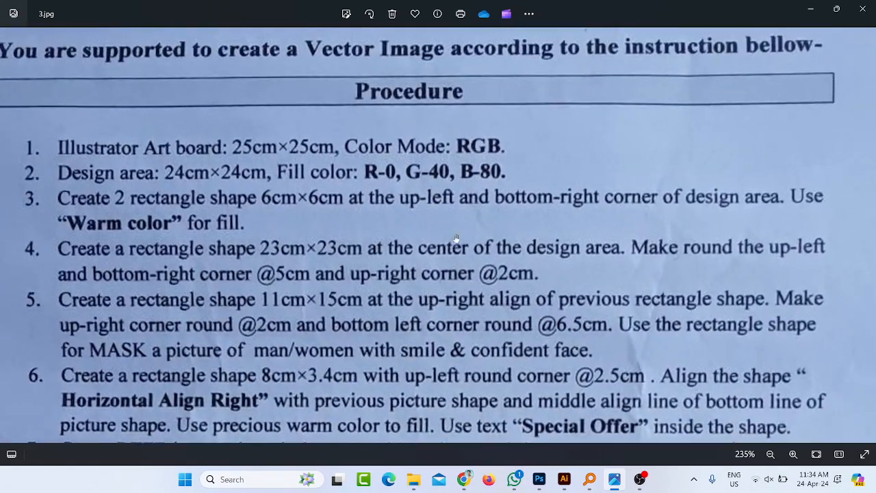
pyautogui.scroll(-3, 451, 235)
pyautogui.scroll(2, 309, 253)
pyautogui.scroll(-2, 309, 253)
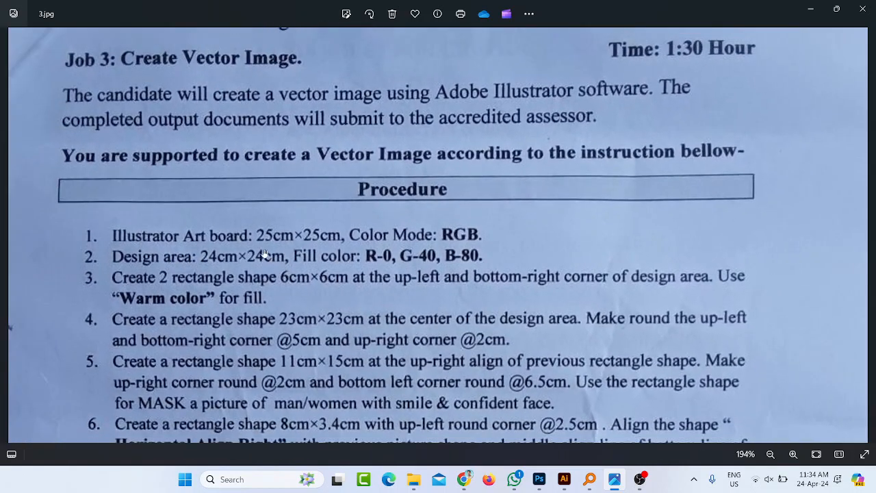
pyautogui.scroll(-1, 322, 294)
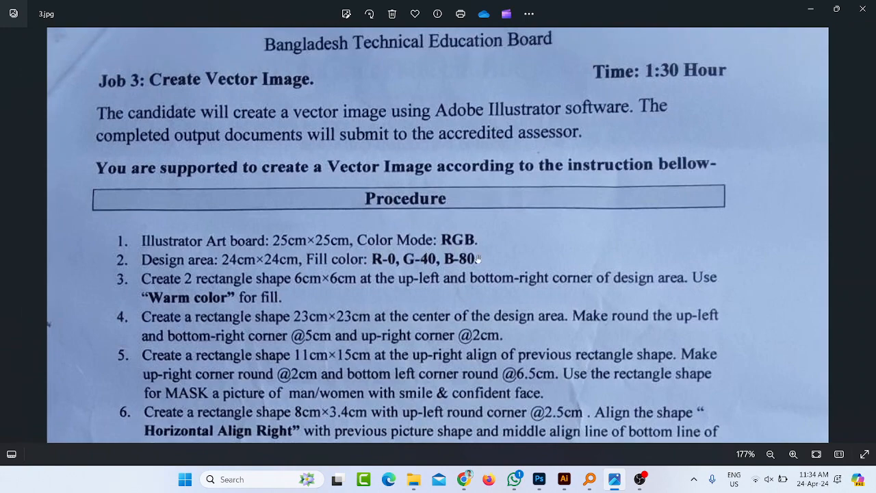
# Switch to Illustrator and create a new 25 × 25 cm document in RGB Color mode.
pyautogui.click(563, 479)
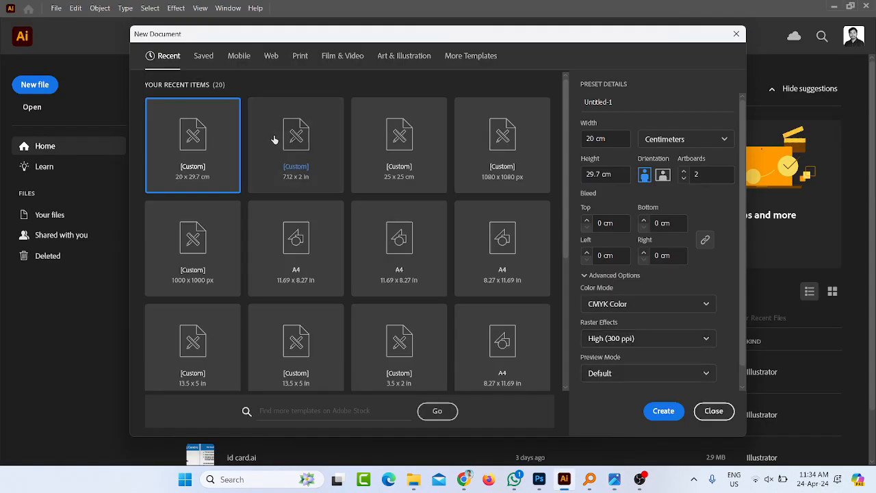
pyautogui.click(618, 136)
pyautogui.write('25')
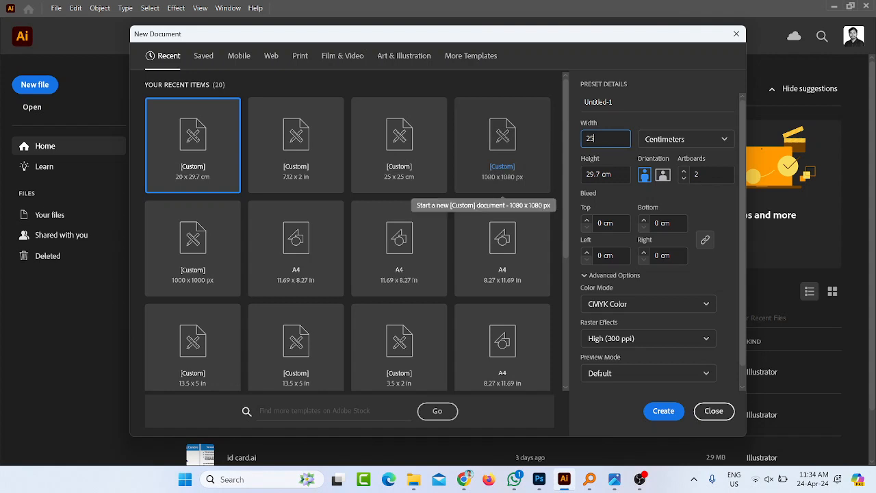
pyautogui.press('Tab')
pyautogui.write('25')
pyautogui.press('Tab')
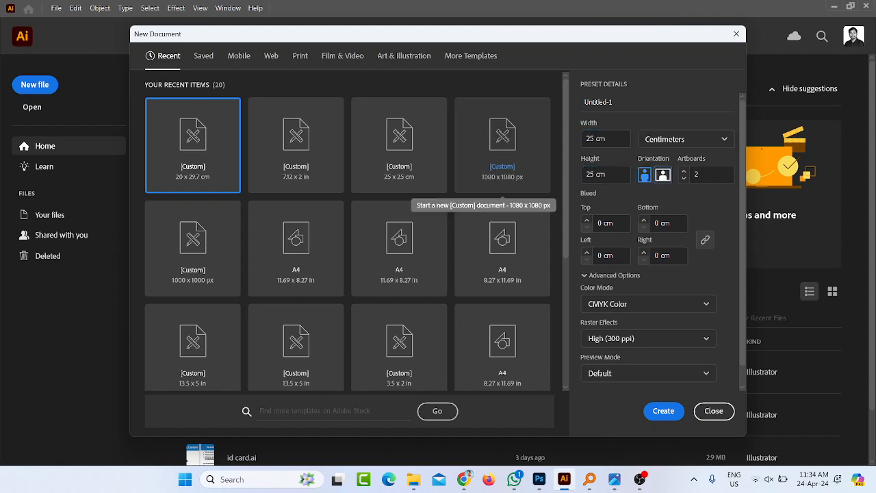
pyautogui.click(643, 301)
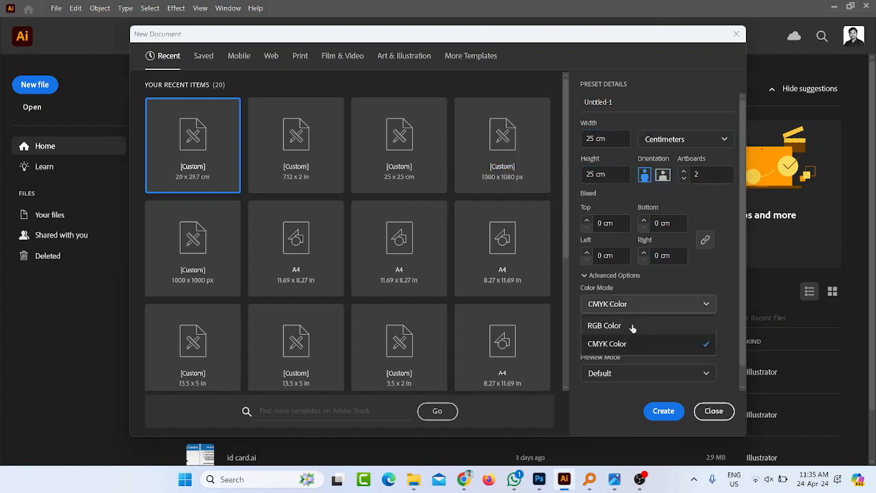
pyautogui.click(632, 329)
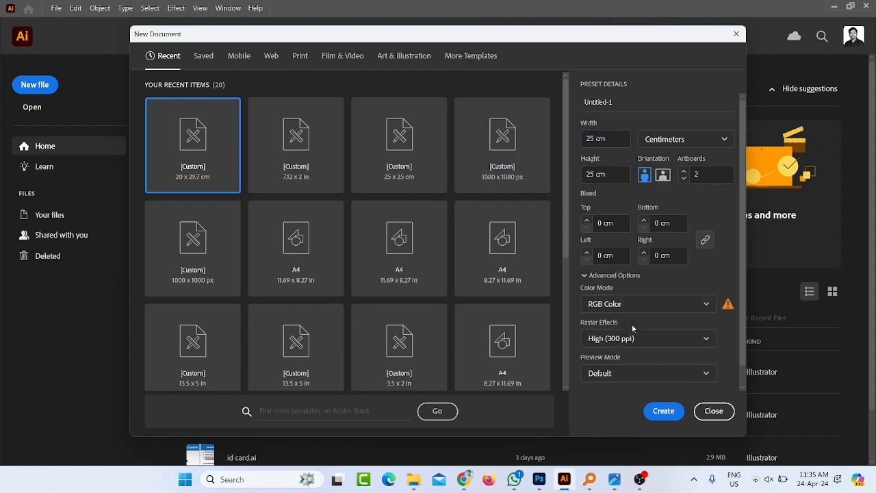
pyautogui.click(614, 481)
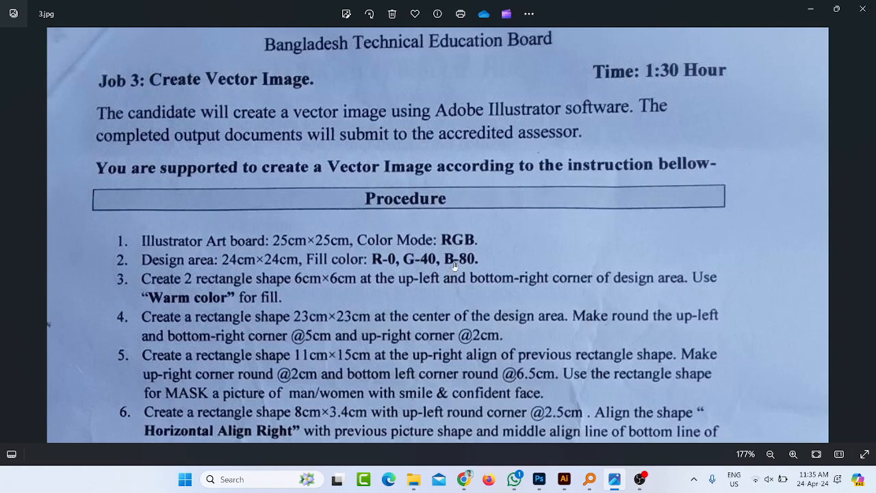
pyautogui.click(563, 479)
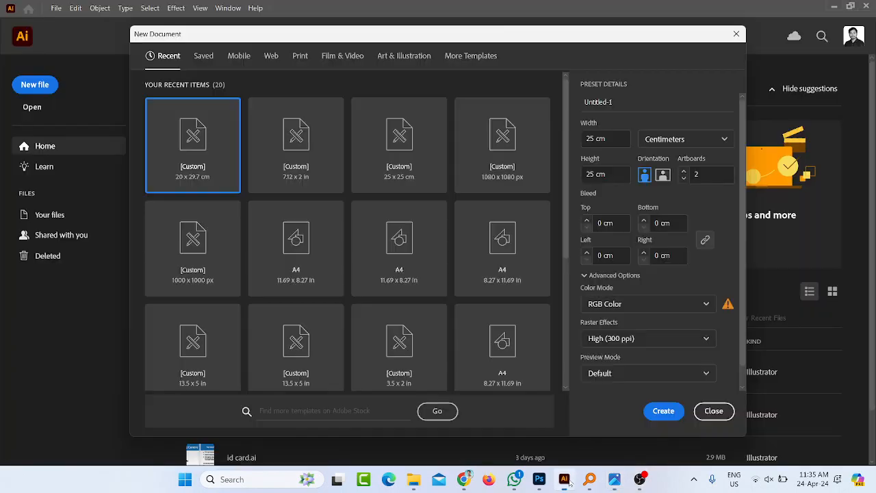
pyautogui.click(656, 413)
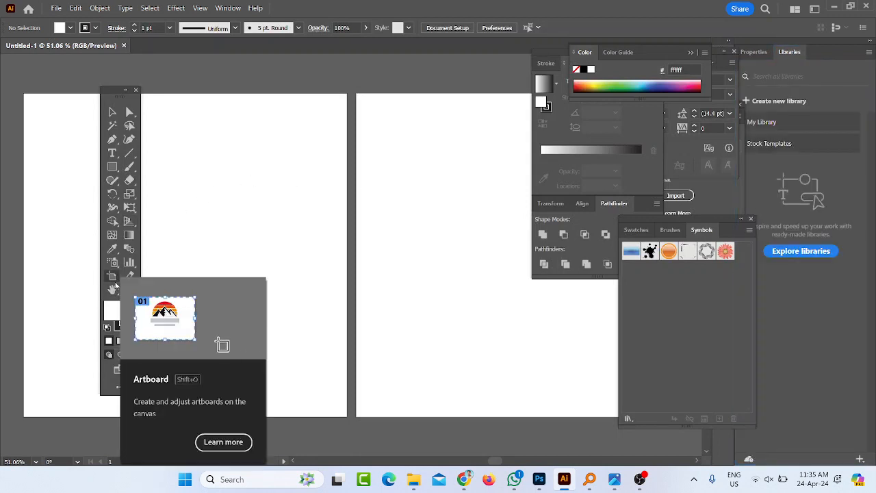
# Delete the second artboard, keep only Artboard 1, and leave artboard editing.
pyautogui.click(112, 277)
pyautogui.click(466, 284)
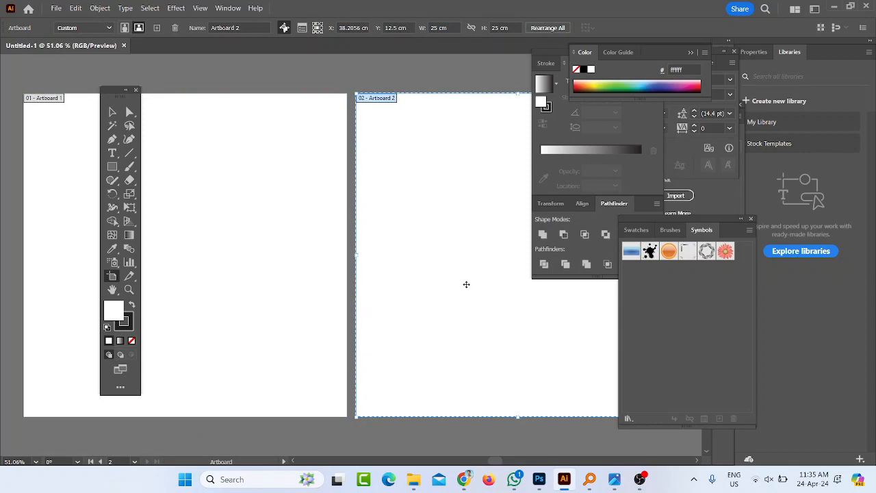
pyautogui.press('Delete')
pyautogui.moveTo(342, 266); pyautogui.dragTo(467, 272)
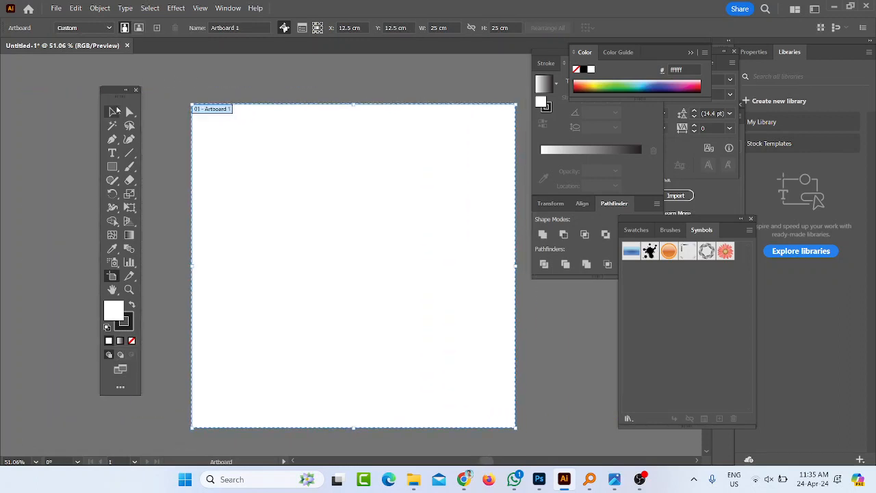
pyautogui.click(115, 110)
# Create a 24 × 24 cm rectangle on the artboard with the Rectangle tool.
pyautogui.click(113, 167)
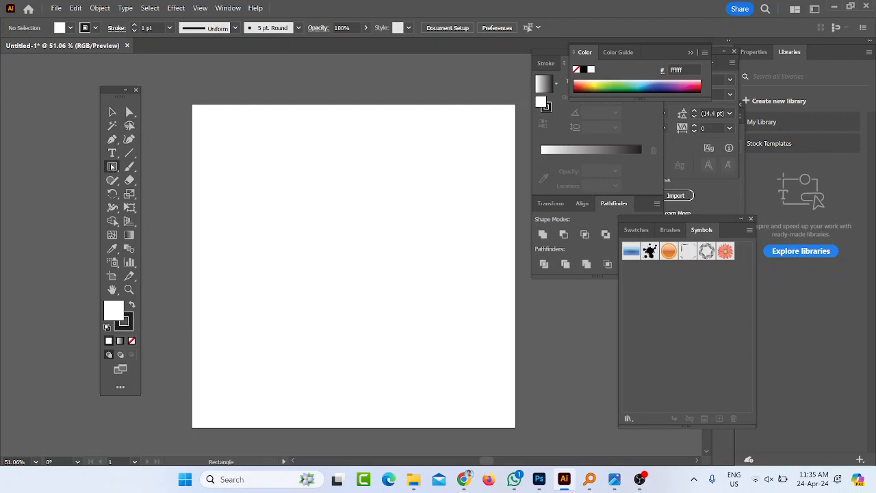
pyautogui.moveTo(113, 166); pyautogui.dragTo(202, 170)
pyautogui.click(242, 155)
pyautogui.write('24')
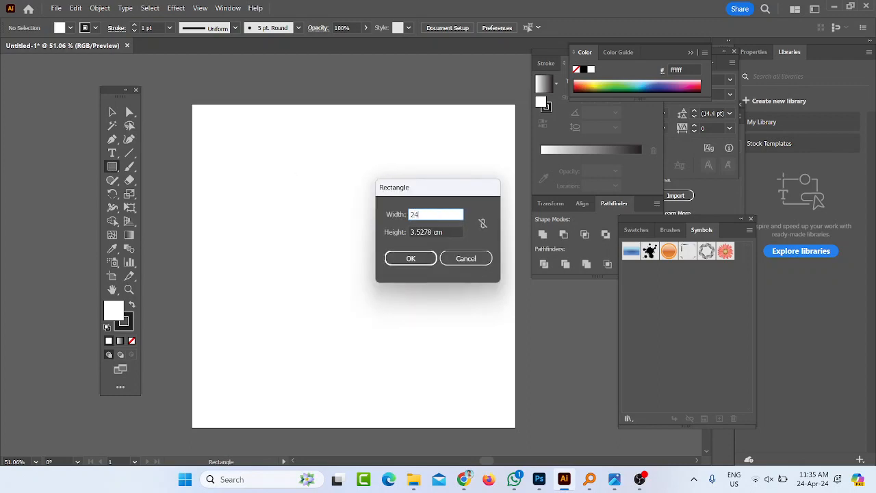
pyautogui.press('Tab')
pyautogui.write('24')
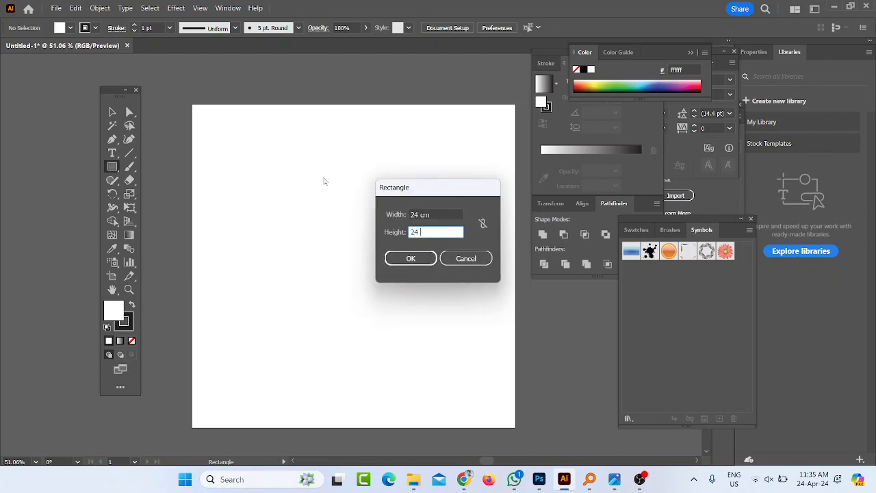
pyautogui.click(410, 258)
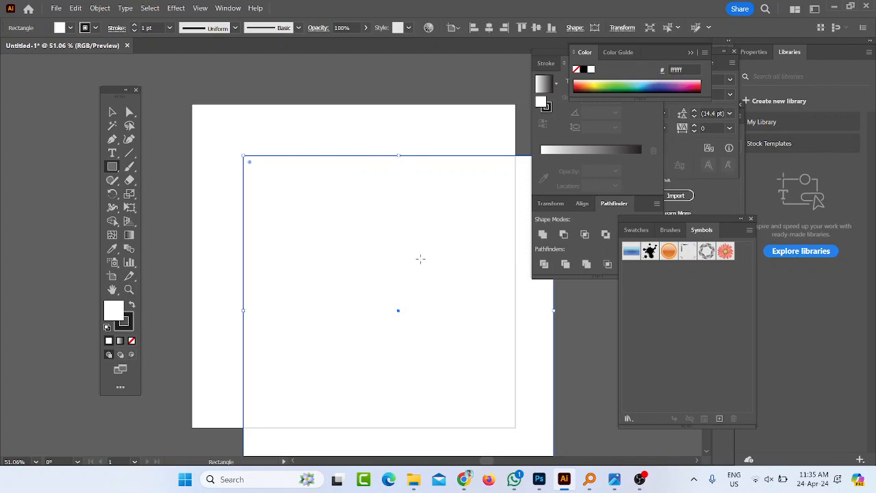
# Center the 24 cm rectangle horizontally and vertically on the artboard and remove its stroke.
pyautogui.click(488, 28)
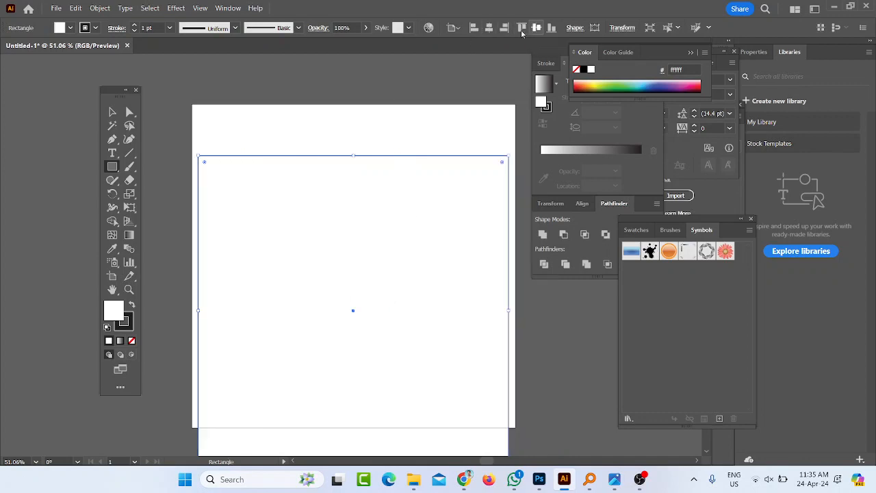
pyautogui.click(521, 28)
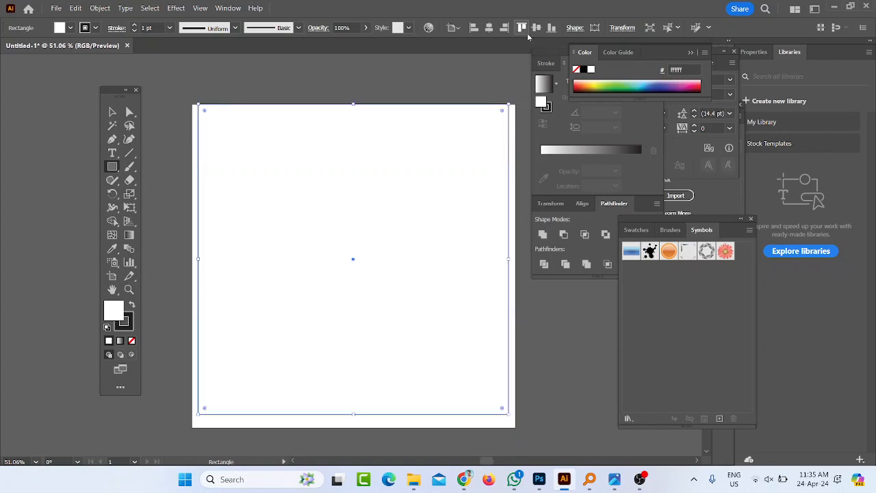
pyautogui.click(535, 30)
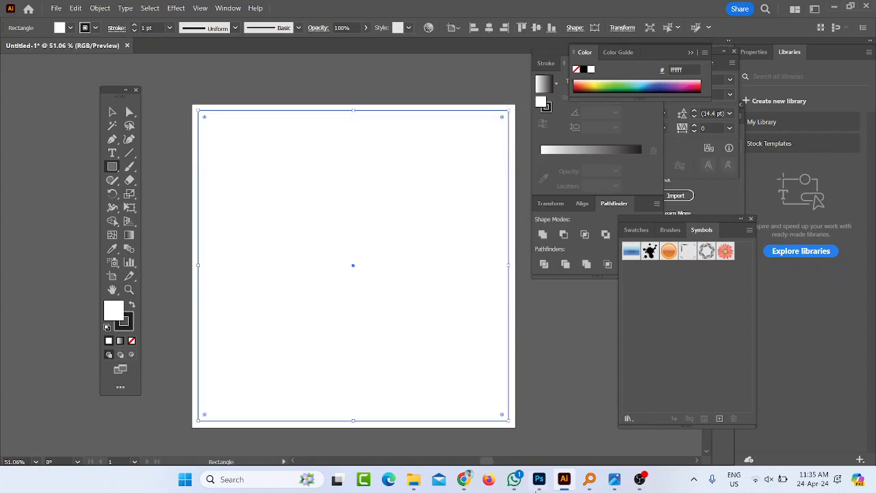
pyautogui.click(129, 323)
pyautogui.click(132, 340)
# Fill the 24 cm rectangle with the RGB color R 0, G 0, B 80.
pyautogui.click(114, 312)
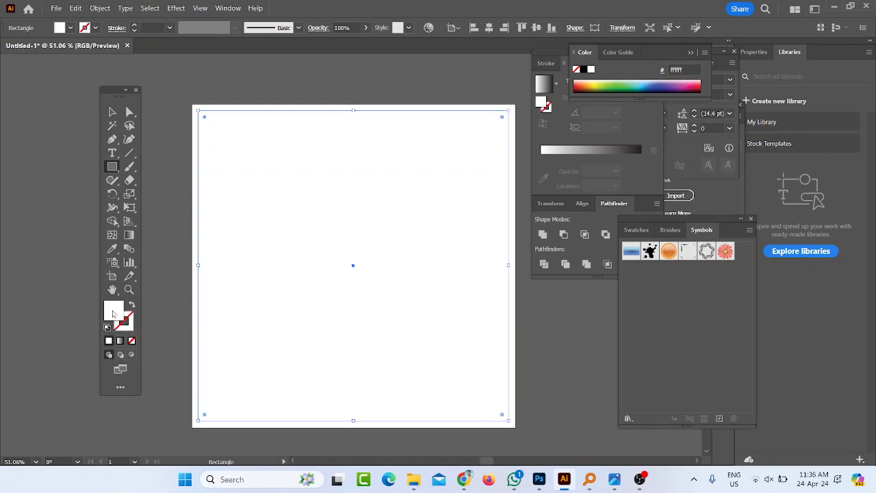
pyautogui.doubleClick(114, 312)
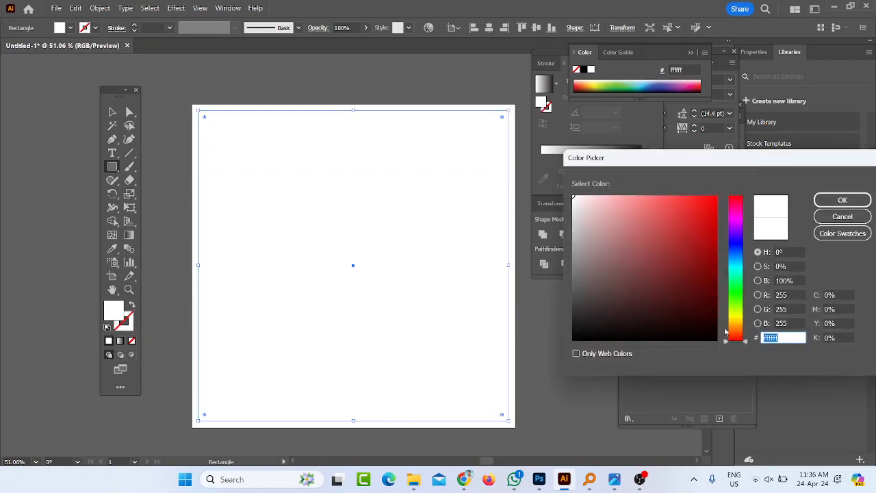
pyautogui.click(790, 323)
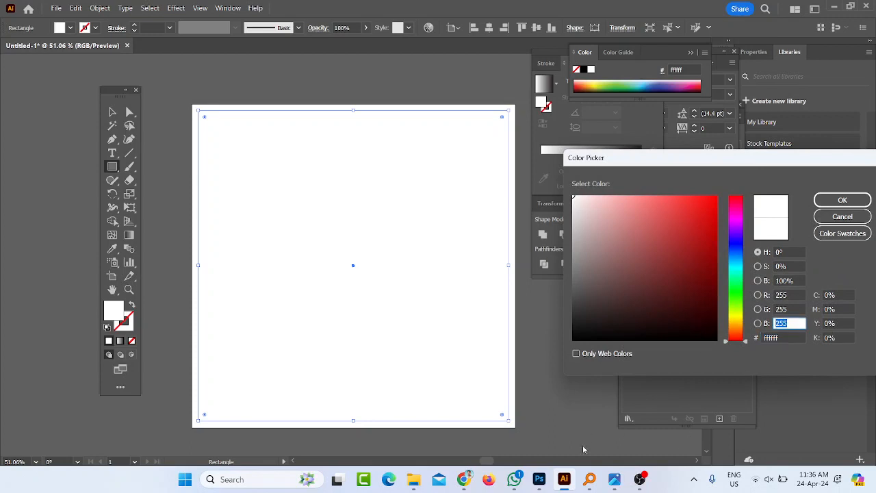
pyautogui.click(614, 479)
pyautogui.click(614, 479)
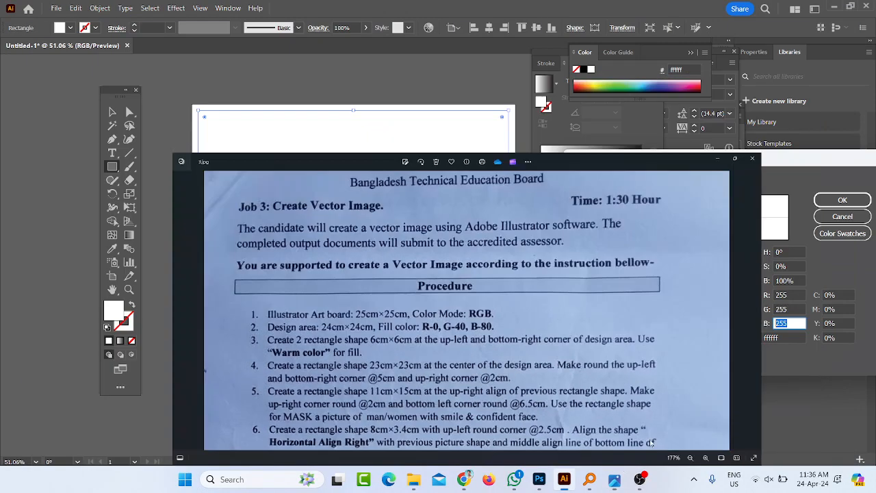
pyautogui.write('80')
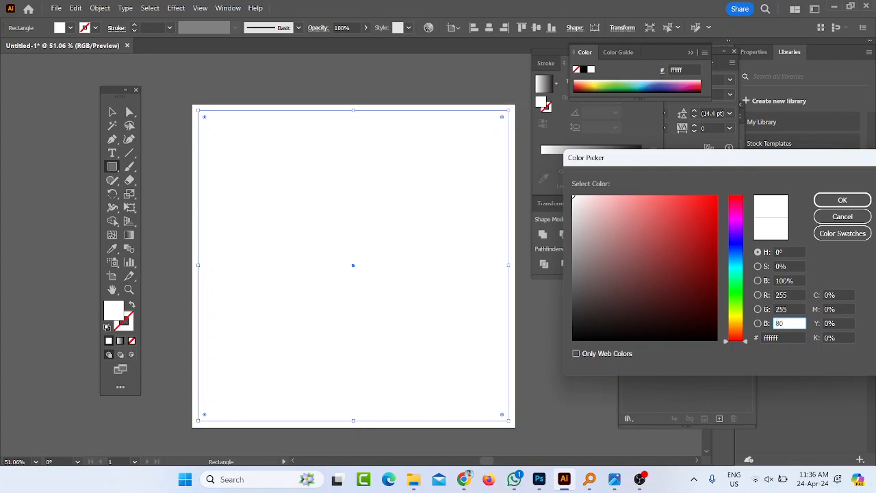
pyautogui.click(789, 295)
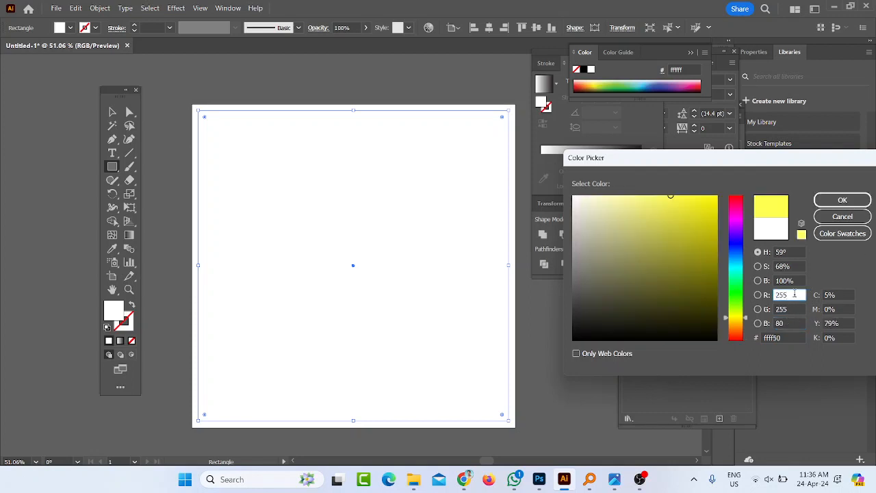
pyautogui.doubleClick(794, 293)
pyautogui.write('0')
pyautogui.press('Tab')
pyautogui.write('0')
pyautogui.press('Tab')
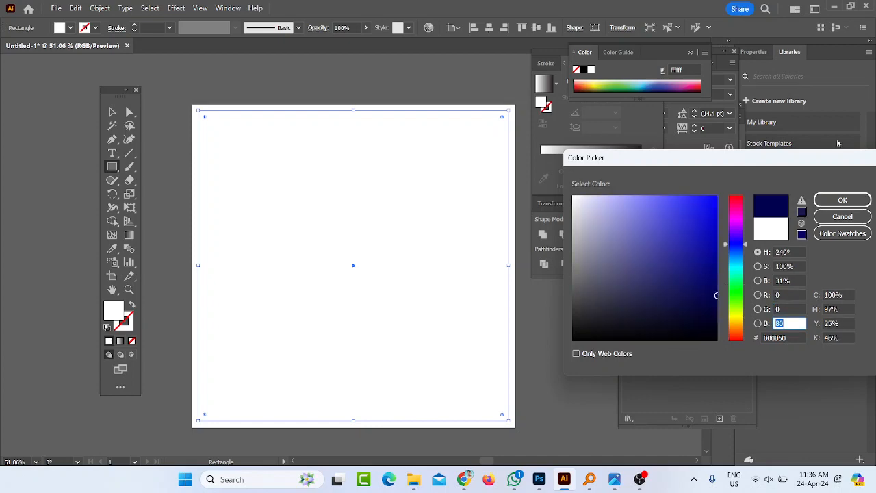
pyautogui.click(834, 199)
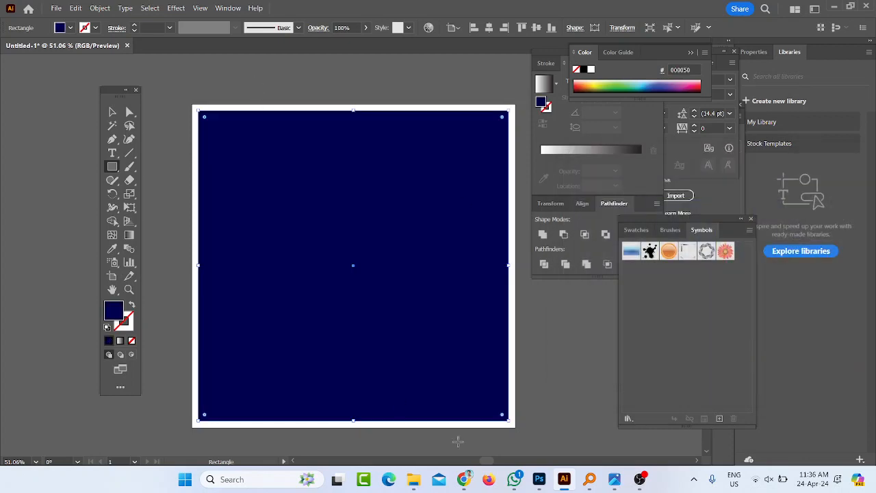
# Check the brief's third instruction and create a 6 × 6 cm rectangle in the upper-left part of the dark blue square.
pyautogui.click(614, 479)
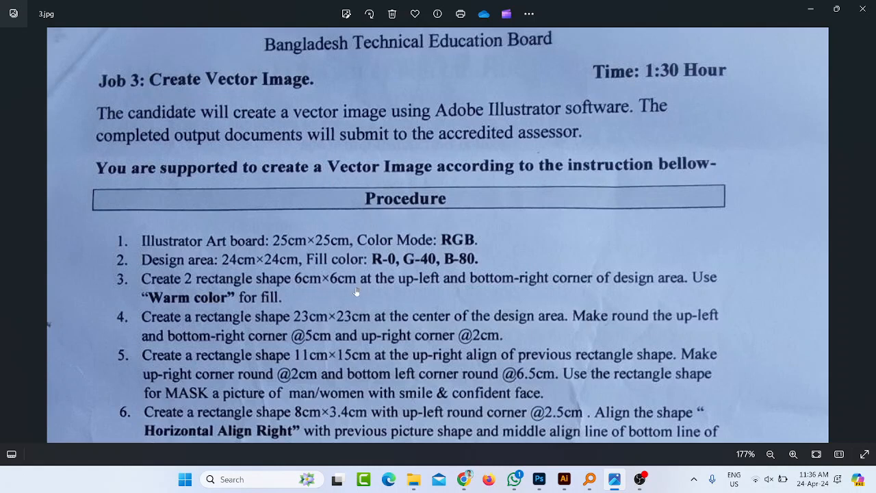
pyautogui.click(814, 8)
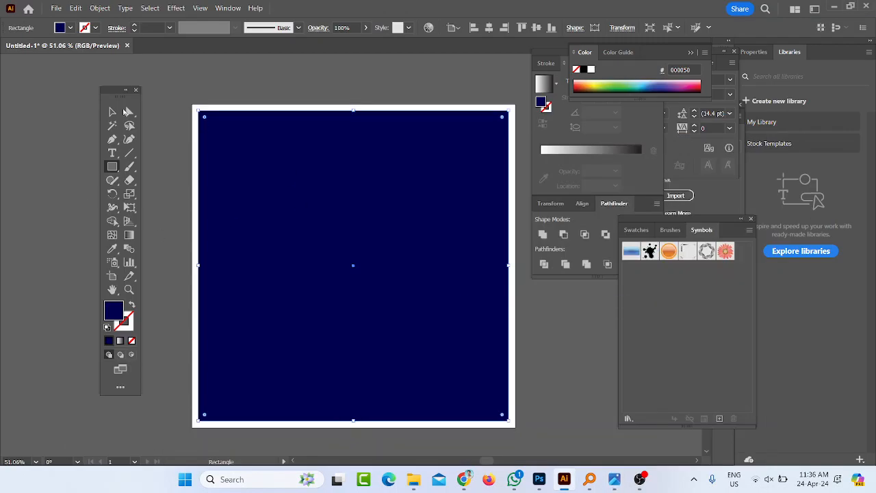
pyautogui.click(113, 167)
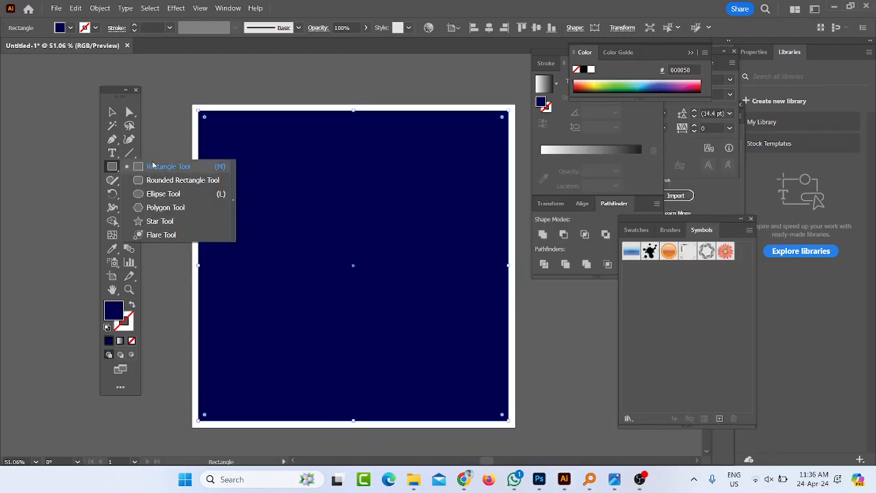
pyautogui.click(155, 166)
pyautogui.click(111, 169)
pyautogui.click(193, 170)
pyautogui.click(328, 163)
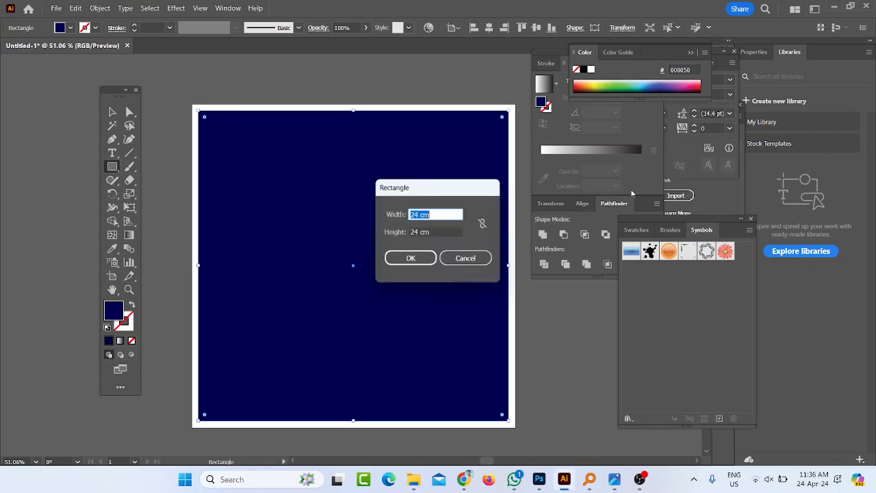
pyautogui.write('6')
pyautogui.press('Tab')
pyautogui.write('6')
pyautogui.press('Tab')
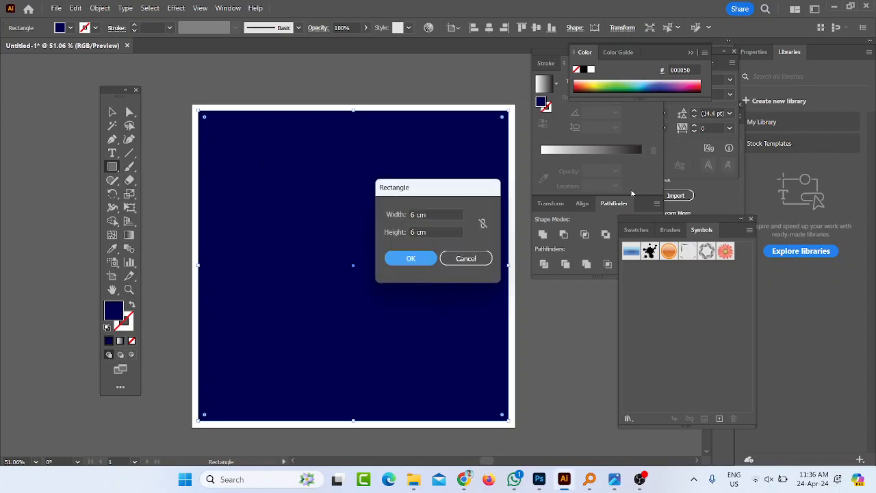
pyautogui.click(431, 258)
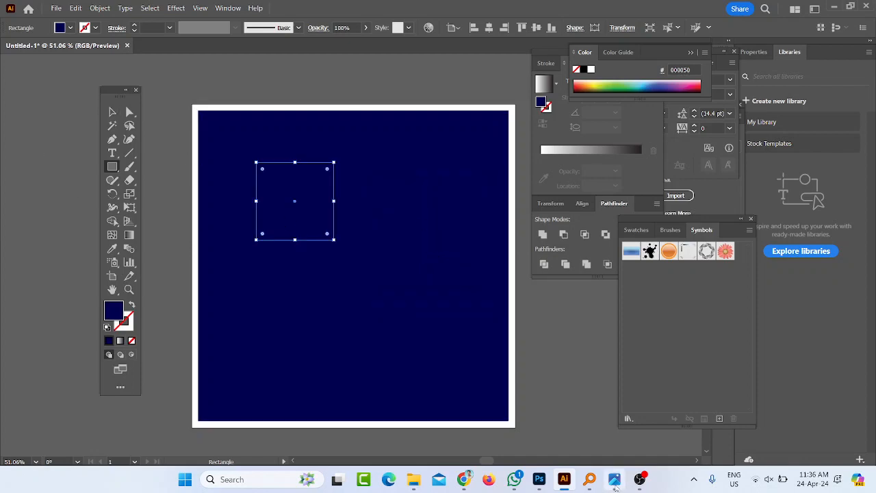
# Check the brief's third instruction and align the 6 × 6 cm rectangle to the left and top edges of the artboard.
pyautogui.click(614, 480)
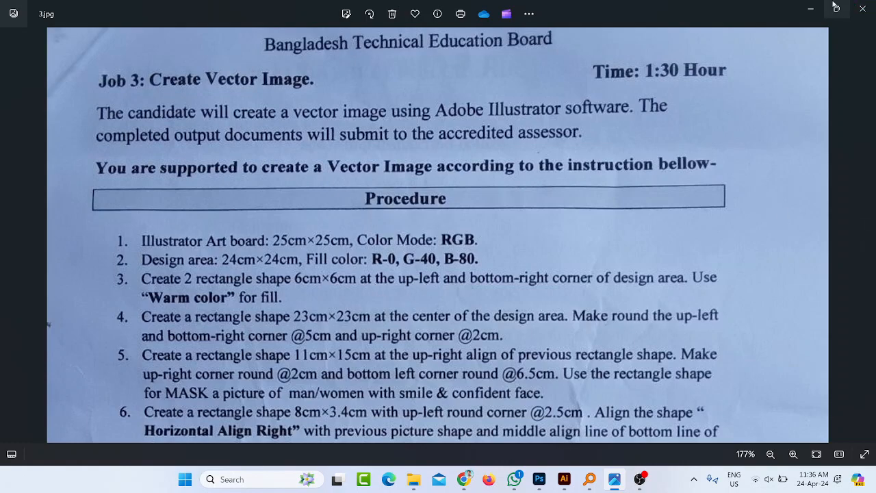
pyautogui.click(810, 8)
pyautogui.click(115, 114)
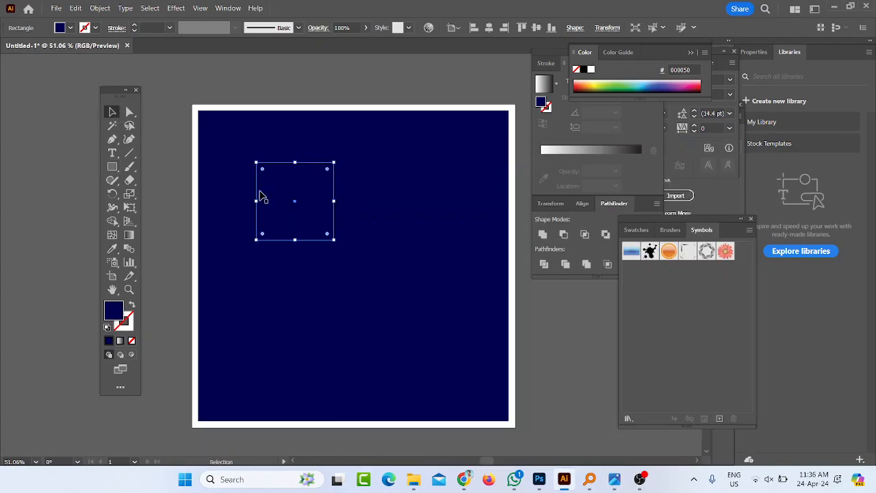
pyautogui.click(473, 28)
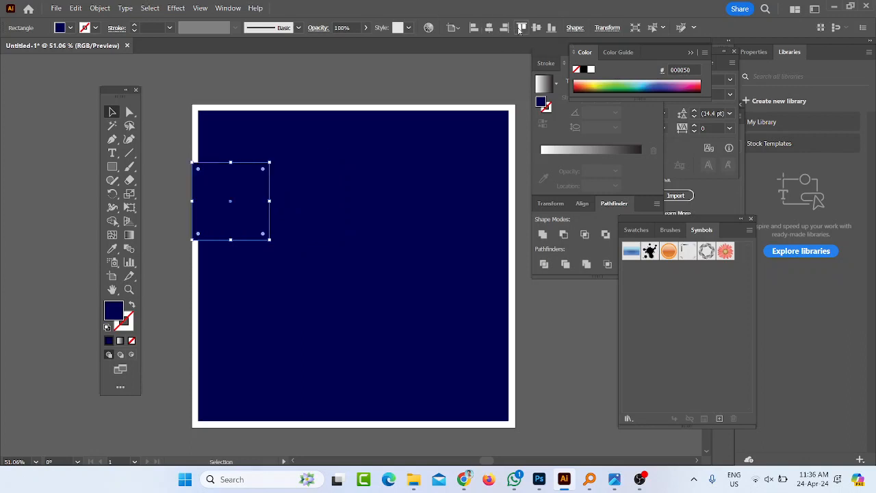
pyautogui.click(521, 27)
pyautogui.click(344, 68)
pyautogui.click(260, 141)
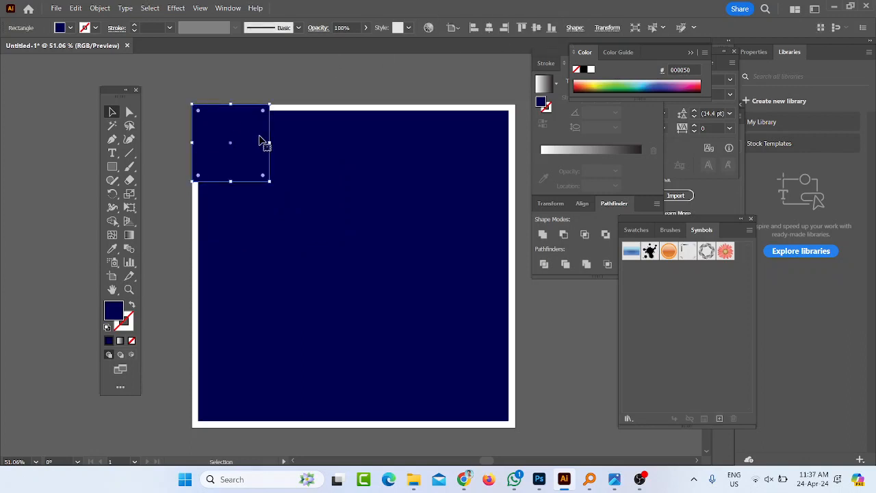
pyautogui.moveTo(251, 137); pyautogui.dragTo(489, 146)
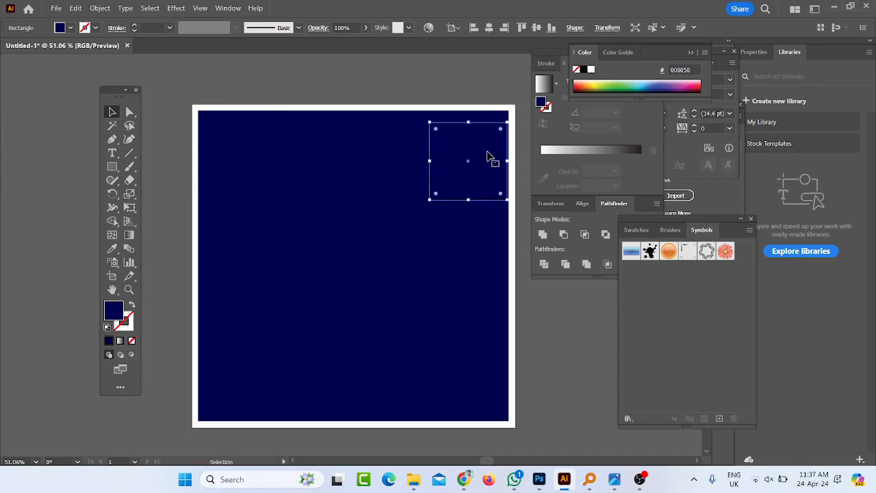
pyautogui.hotkey('ctrl', 'z')
# Check the fill color in the brief's third instruction and fill the 6 × 6 cm rectangle with bright red.
pyautogui.click(614, 479)
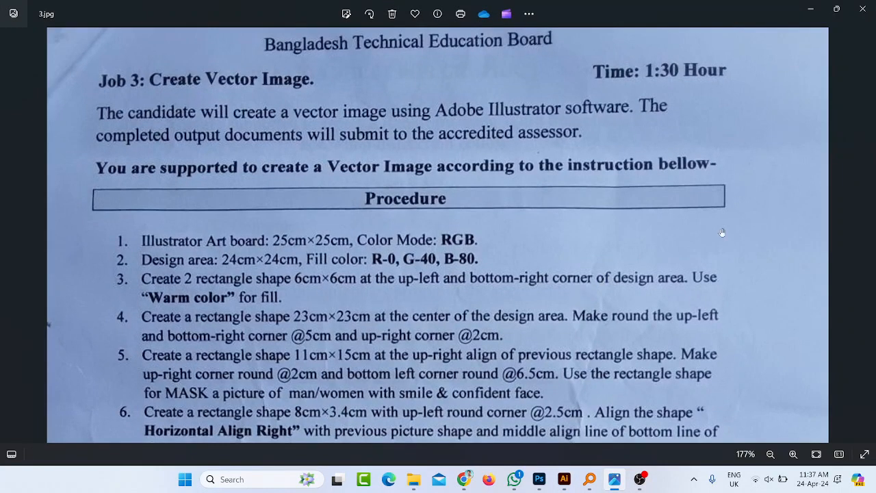
pyautogui.click(813, 7)
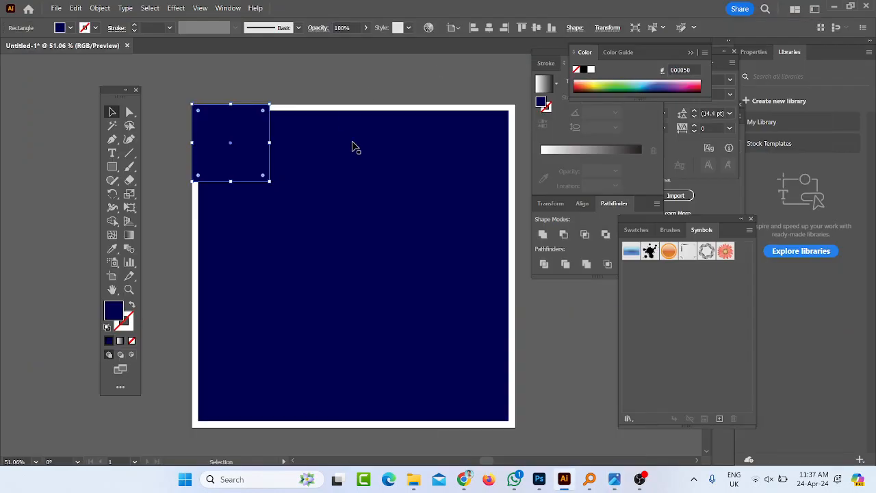
pyautogui.doubleClick(106, 309)
pyautogui.click(735, 198)
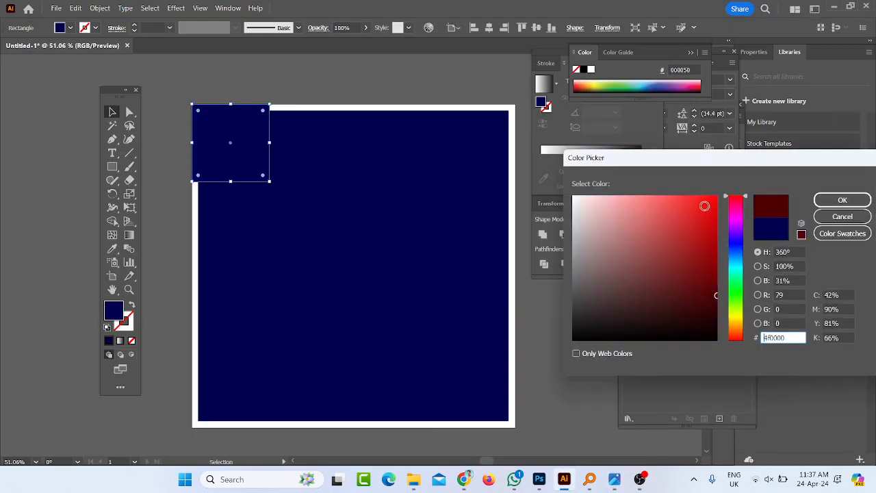
pyautogui.moveTo(704, 205); pyautogui.dragTo(722, 191)
pyautogui.click(842, 198)
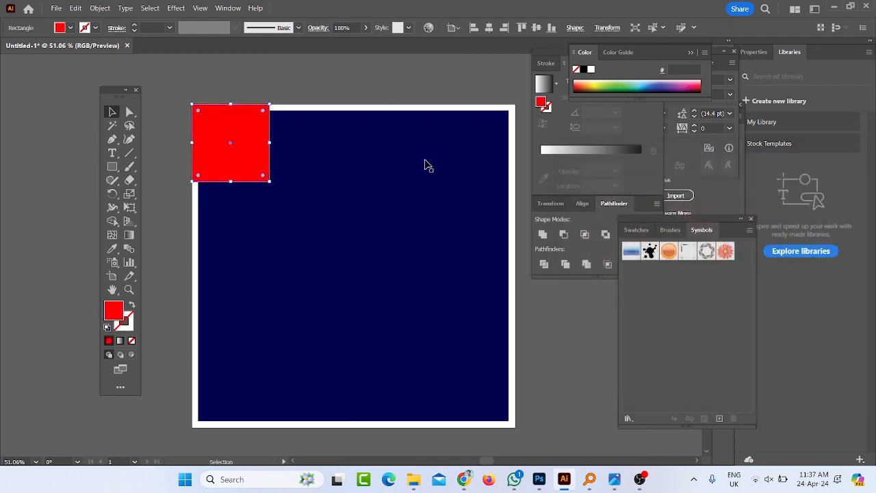
# Move the red 6 × 6 cm rectangle into the upper-left corner of the dark blue design area.
pyautogui.moveTo(226, 130); pyautogui.dragTo(267, 240)
pyautogui.click(470, 159)
pyautogui.click(410, 88)
pyautogui.click(345, 152)
pyautogui.moveTo(346, 156); pyautogui.dragTo(422, 182)
pyautogui.moveTo(246, 244); pyautogui.dragTo(218, 142)
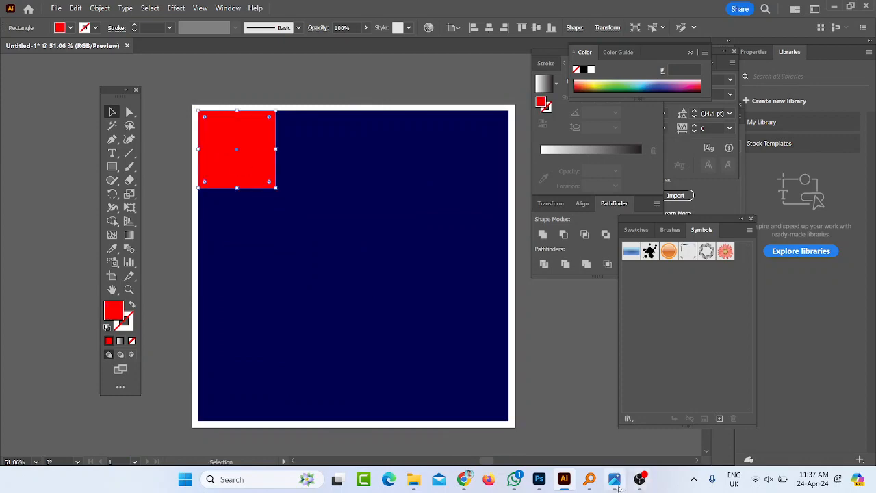
# Place a copy of the red rectangle in the bottom-right corner of the design area, checking its position against the brief.
pyautogui.click(614, 480)
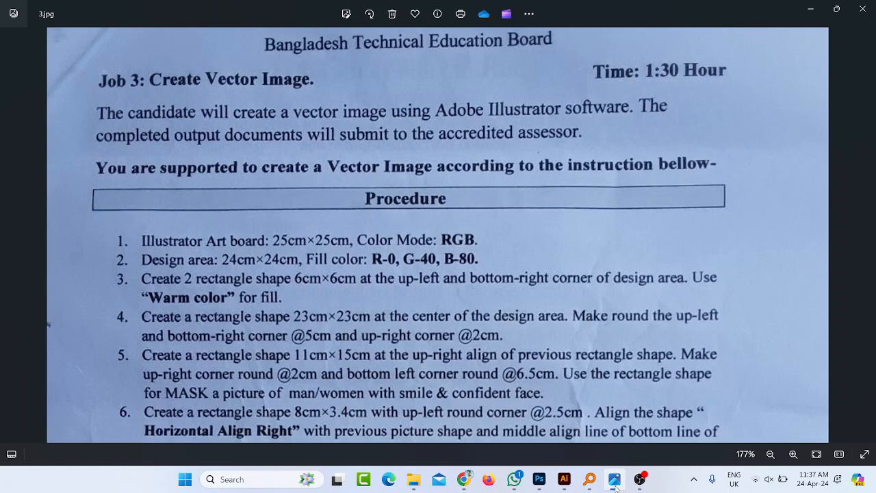
pyautogui.click(810, 8)
pyautogui.moveTo(512, 387); pyautogui.dragTo(474, 395)
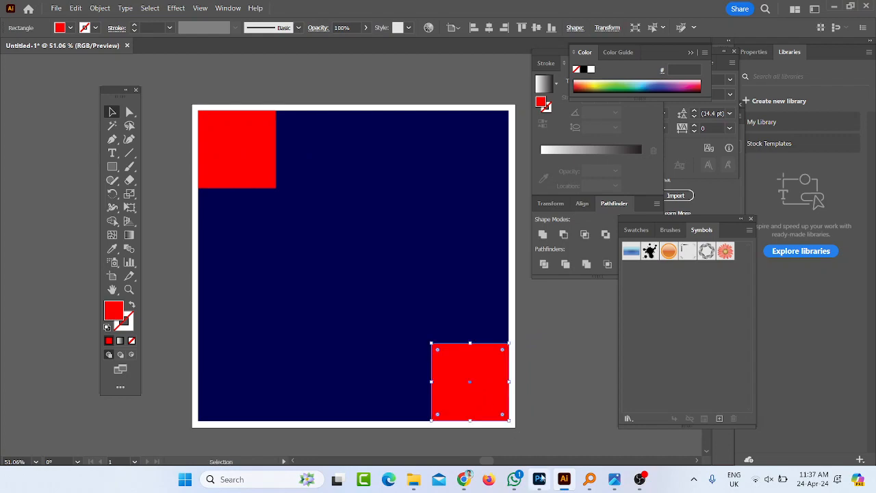
pyautogui.click(563, 406)
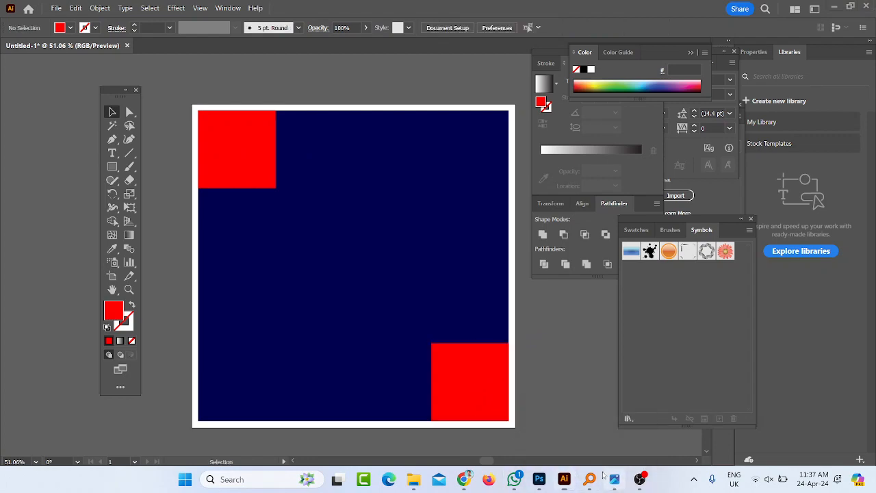
pyautogui.click(614, 479)
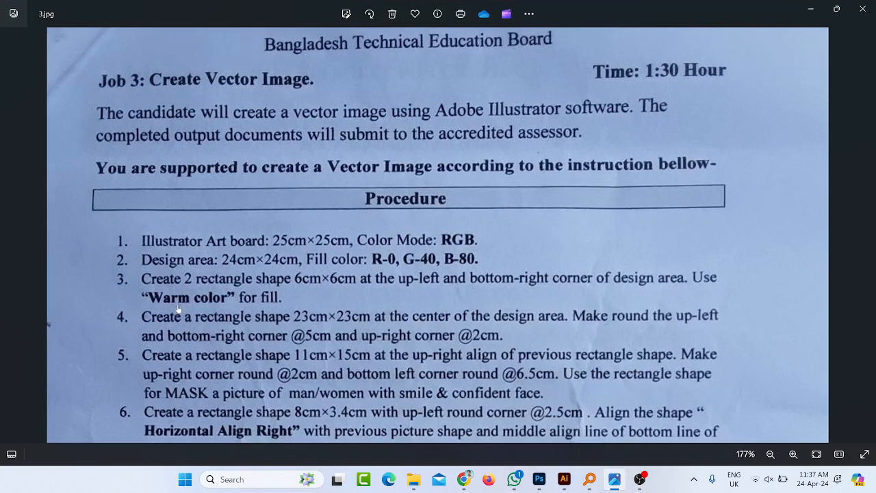
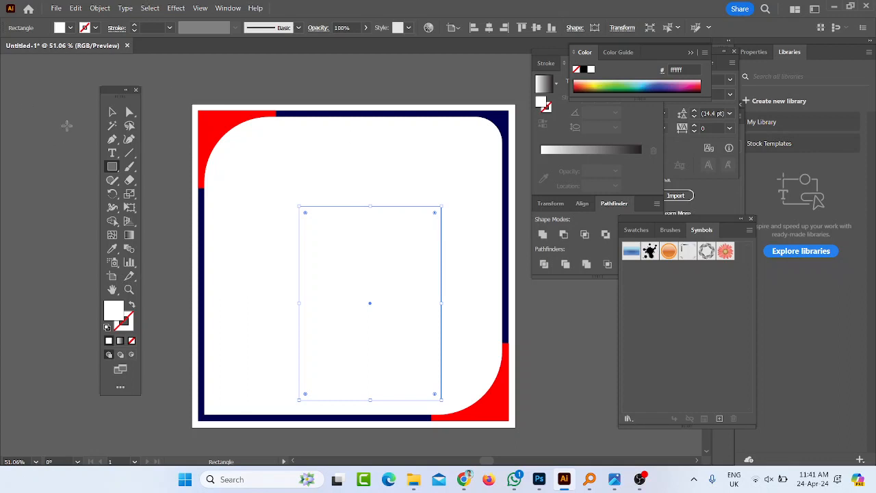
# Move the 11 × 15 cm rectangle up and to the right, and fill it with red sampled from the corner rectangle.
pyautogui.click(113, 111)
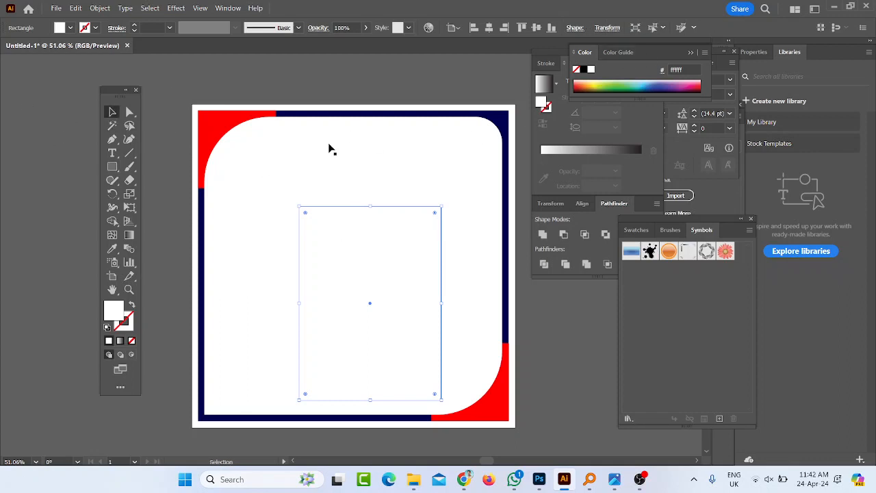
pyautogui.moveTo(333, 254); pyautogui.dragTo(363, 205)
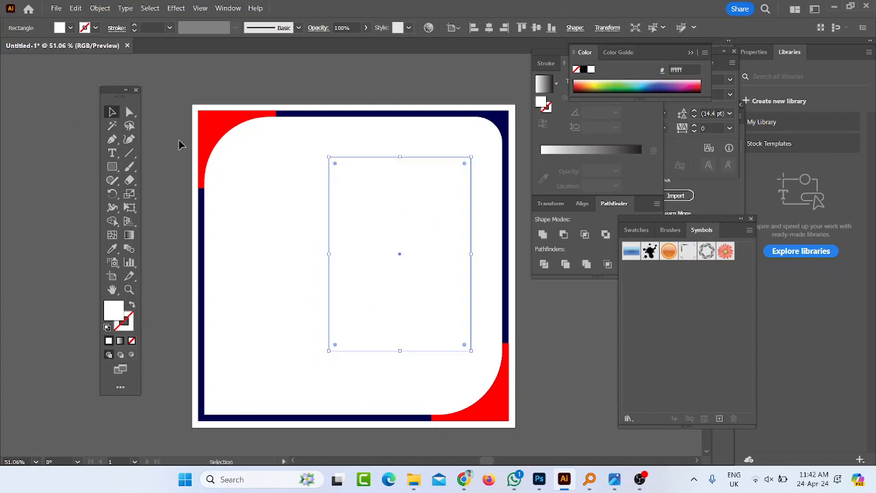
pyautogui.click(113, 248)
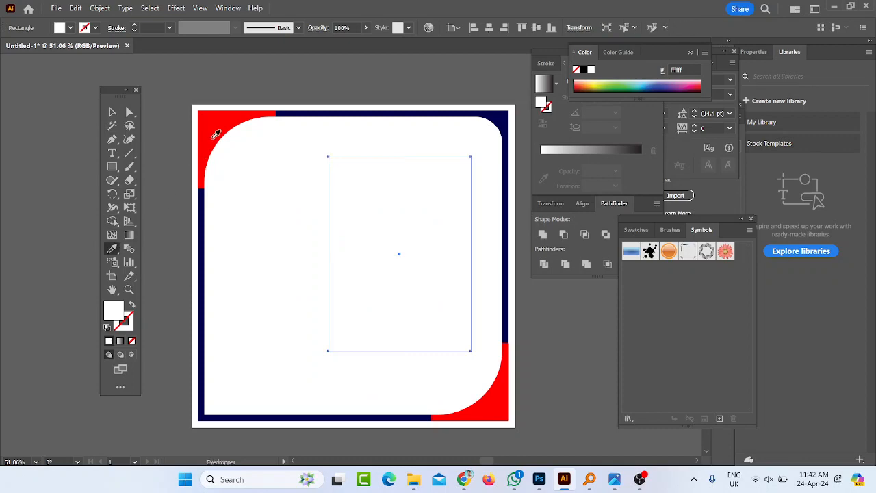
pyautogui.click(214, 131)
pyautogui.click(113, 111)
pyautogui.click(422, 145)
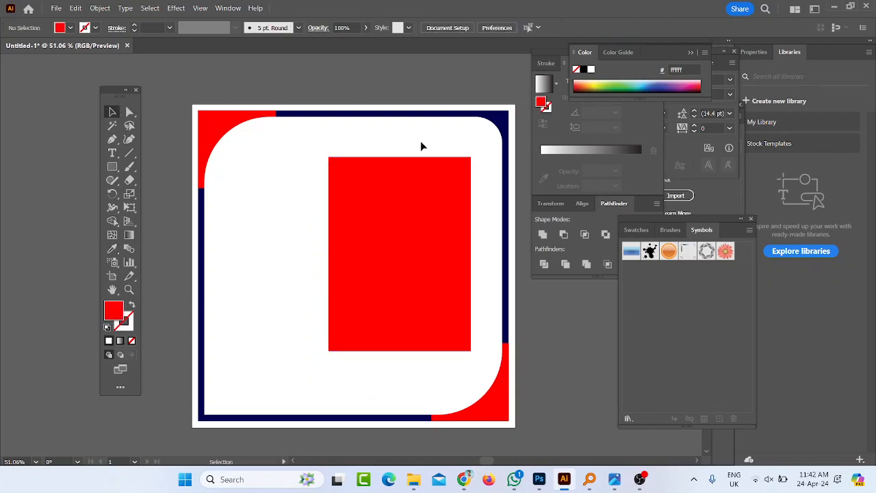
# Check the brief's fifth instruction and move the red 11 × 15 cm rectangle flush with the white shape's upper-right corner.
pyautogui.click(615, 481)
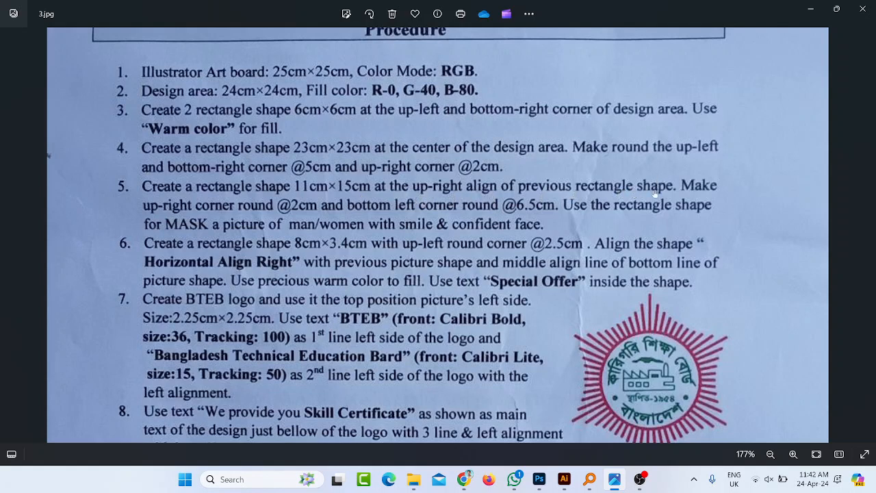
pyautogui.click(811, 9)
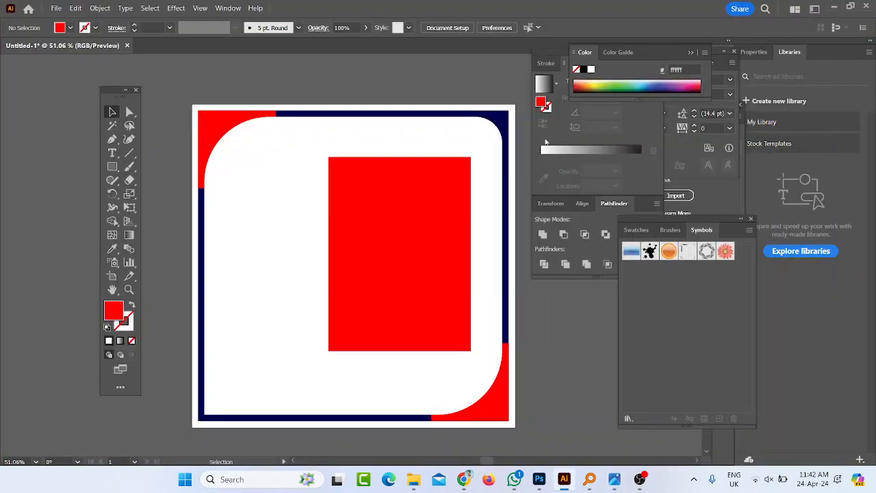
pyautogui.click(449, 164)
pyautogui.click(448, 132)
pyautogui.moveTo(446, 246); pyautogui.dragTo(464, 208)
# Round the upper-right corner of the red 11 × 15 cm rectangle with a 2 cm radius as the brief specifies.
pyautogui.click(615, 481)
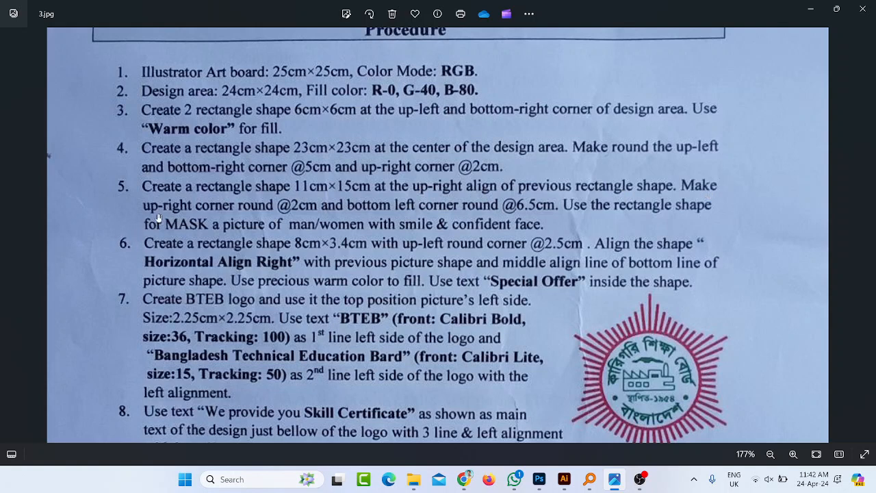
pyautogui.click(807, 8)
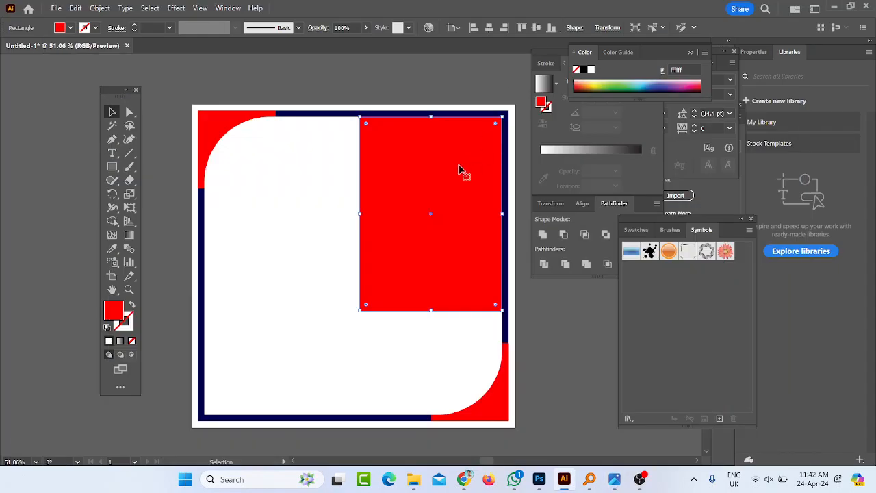
pyautogui.click(576, 28)
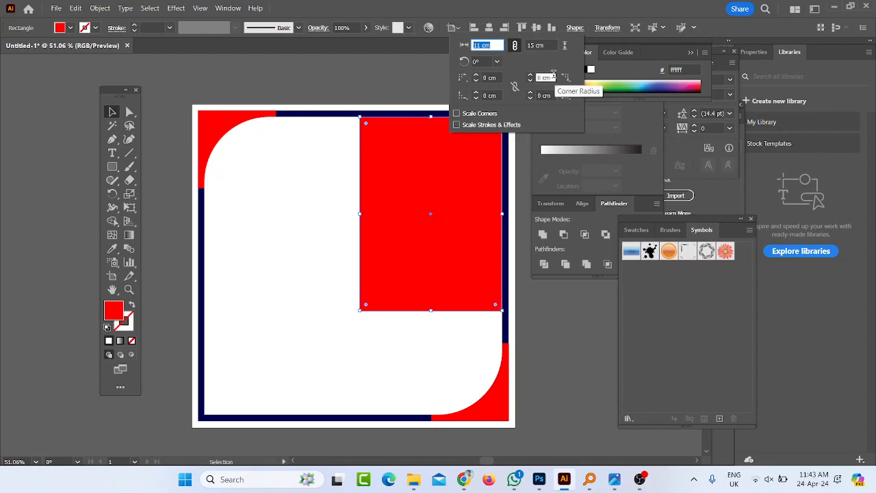
pyautogui.click(553, 77)
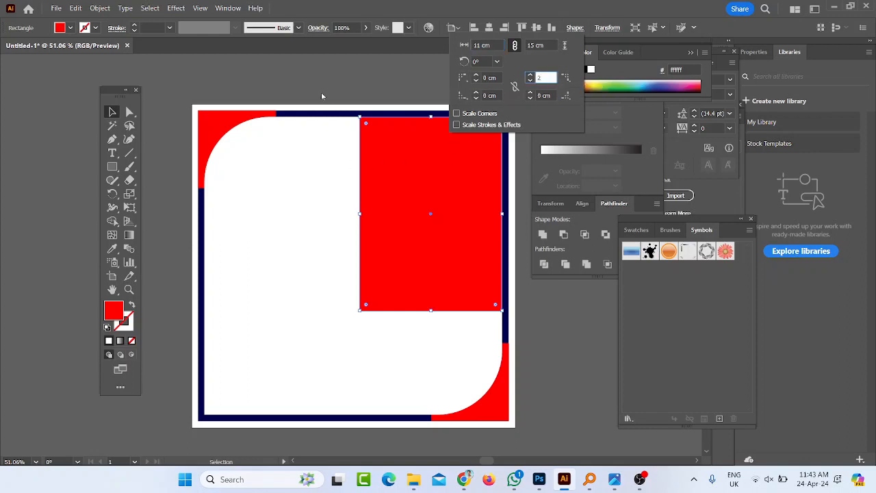
pyautogui.press('Return')
pyautogui.click(388, 79)
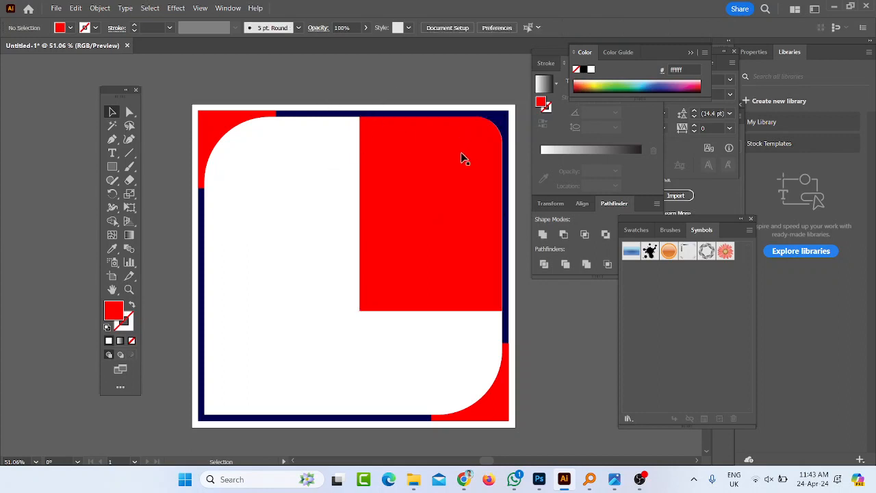
# Round the bottom-left corner of the red 11 × 15 cm rectangle with a 6.5 cm radius as the brief specifies.
pyautogui.click(615, 479)
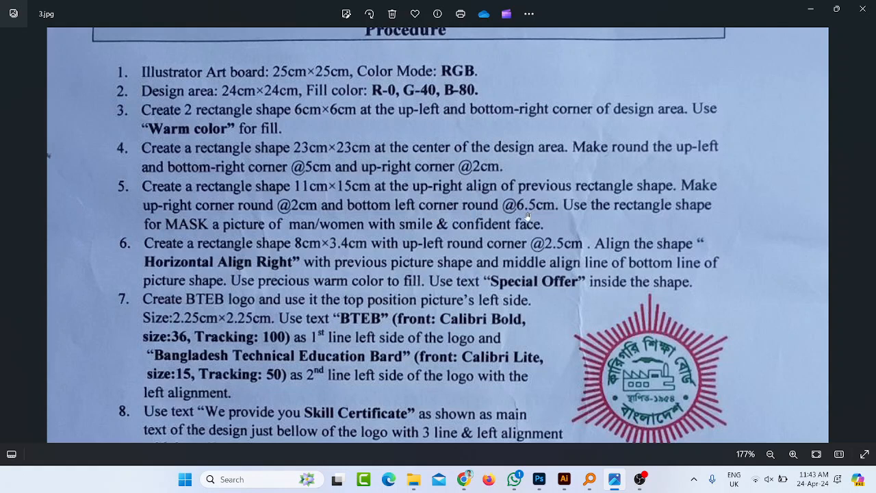
pyautogui.click(810, 8)
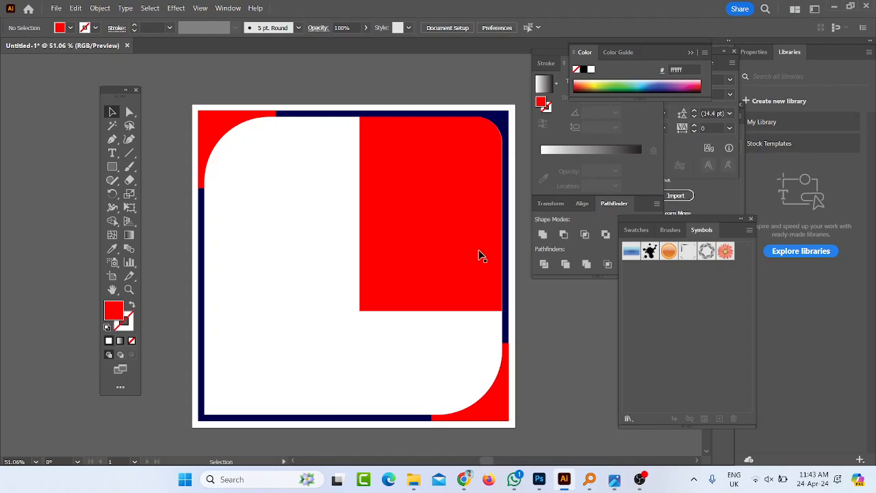
pyautogui.click(427, 279)
pyautogui.click(574, 27)
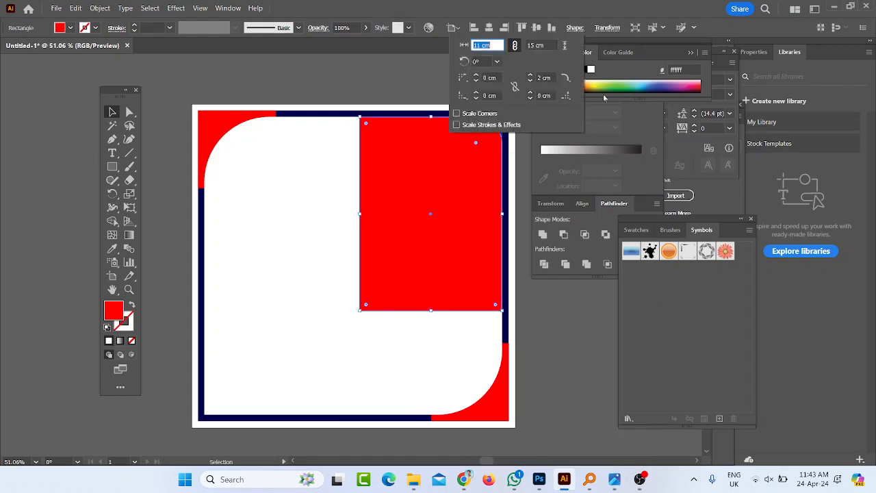
pyautogui.click(494, 94)
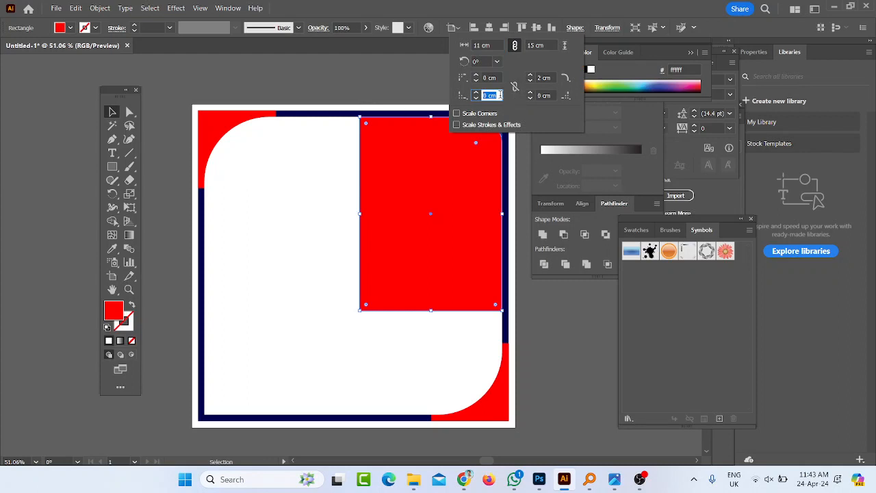
pyautogui.write('6')
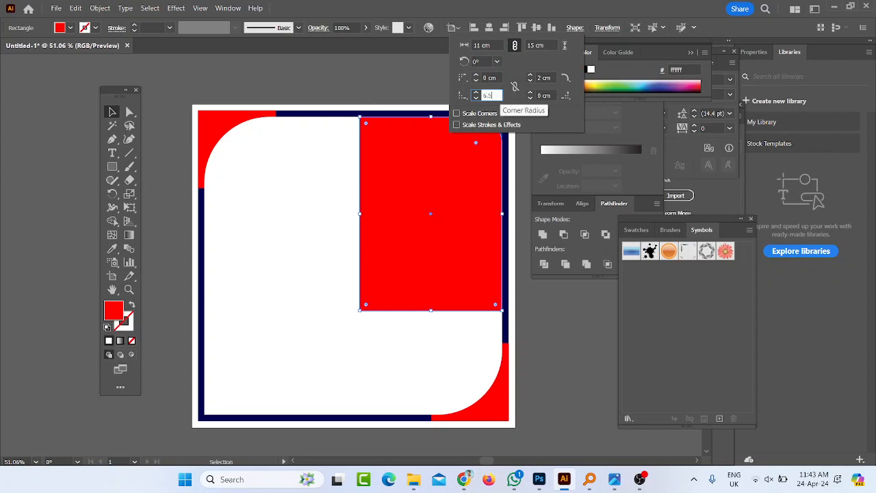
pyautogui.write('.5')
pyautogui.press('Return')
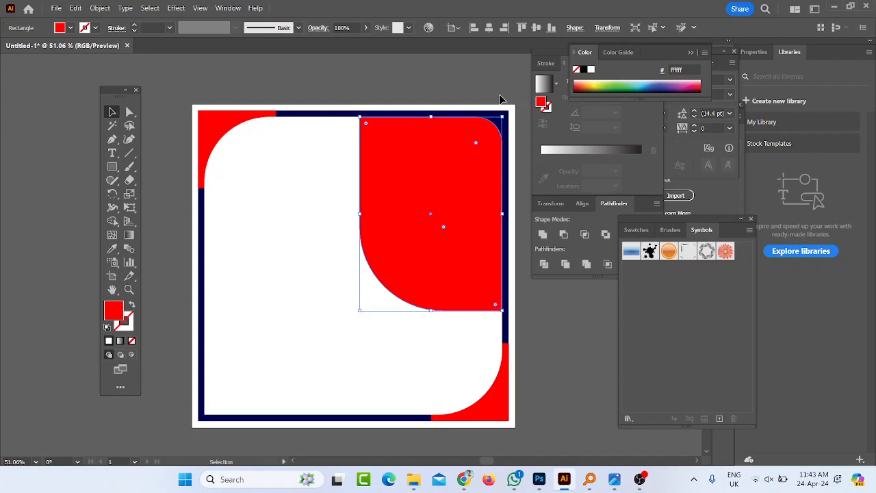
# Check the brief's picture requirement, then switch to Chrome and search Google Images for "Smily face man photo".
pyautogui.click(614, 479)
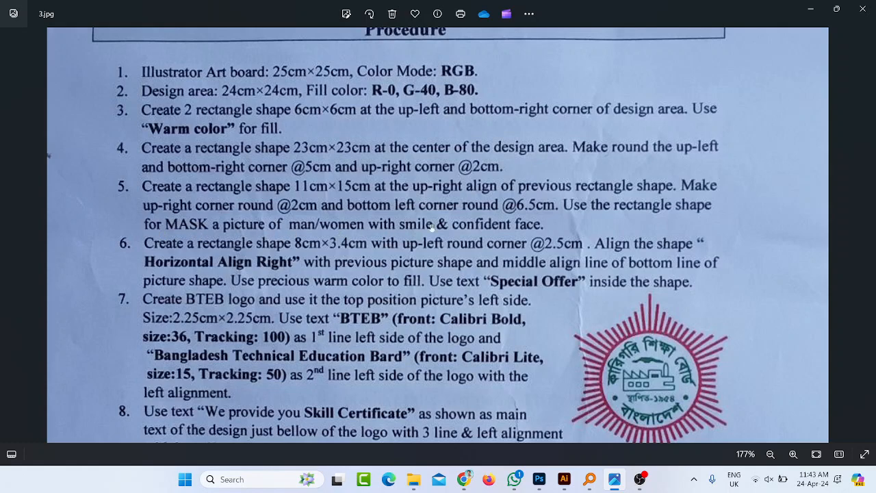
pyautogui.click(621, 483)
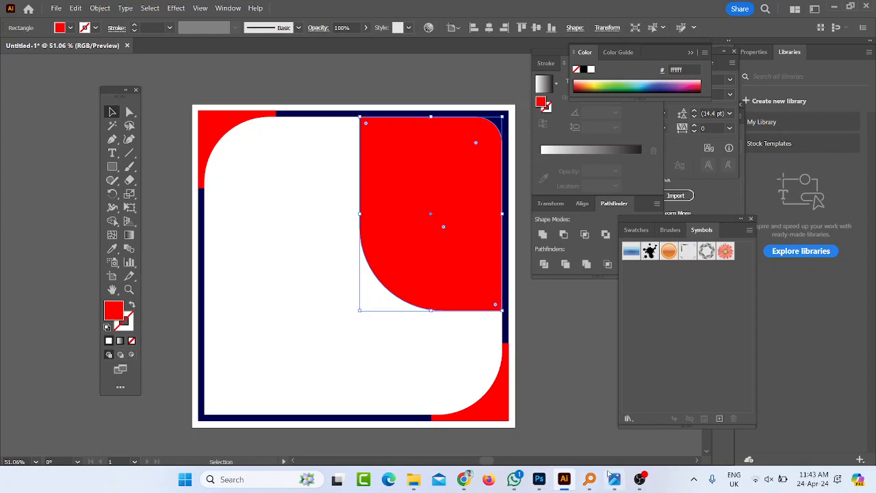
pyautogui.click(464, 481)
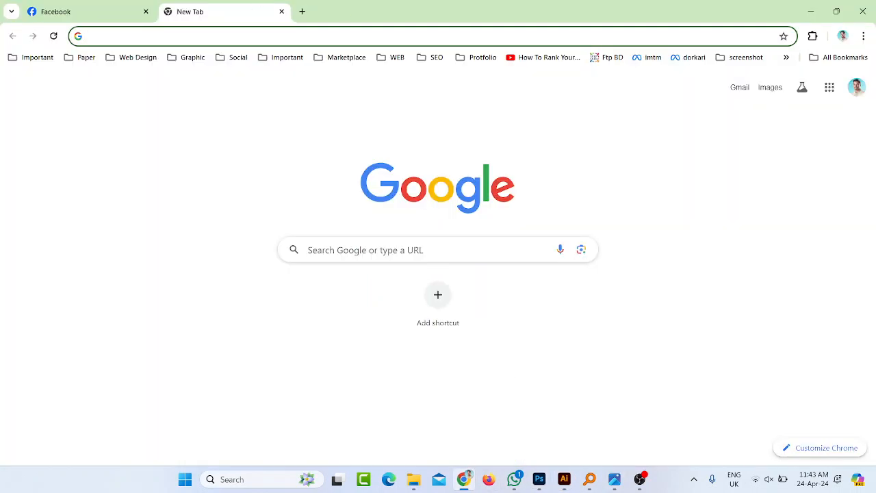
pyautogui.click(273, 36)
pyautogui.write('Smily')
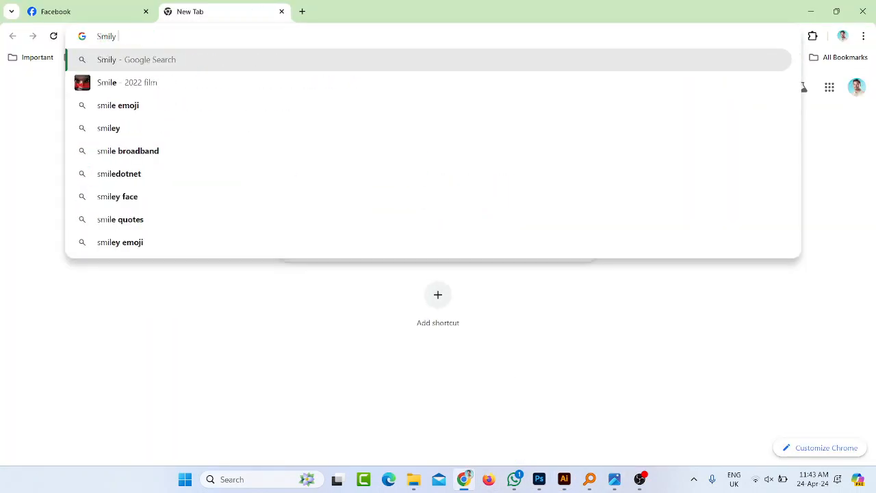
pyautogui.write(' face ma')
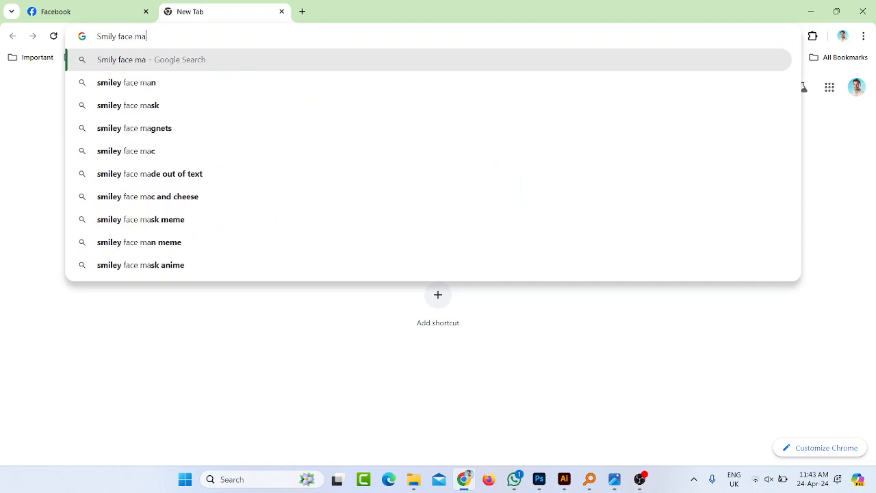
pyautogui.press('BackSpace')
pyautogui.write('an photo')
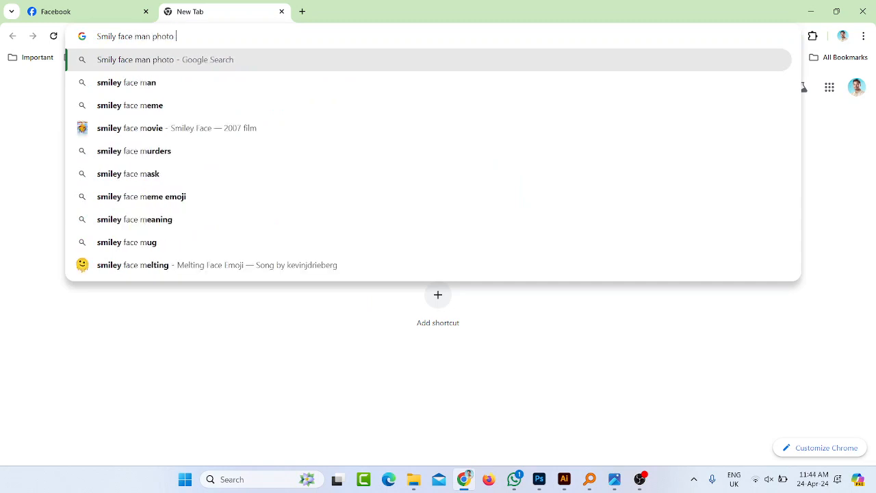
pyautogui.press('Return')
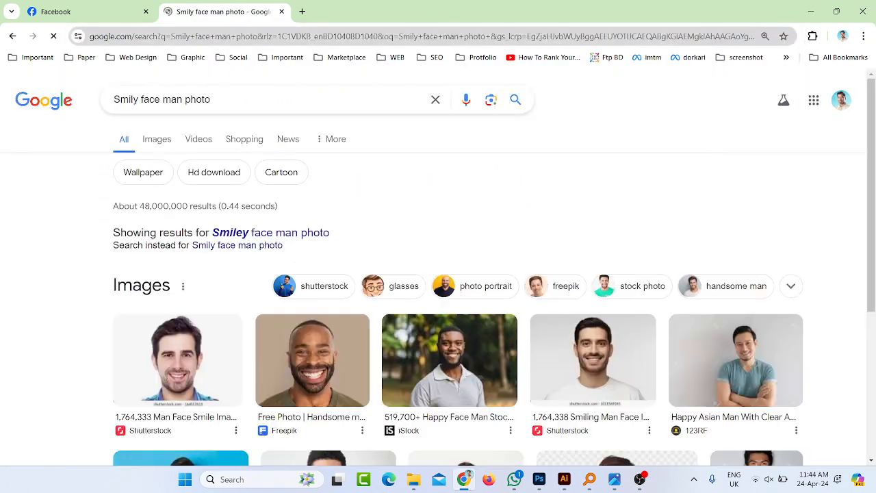
pyautogui.click(157, 139)
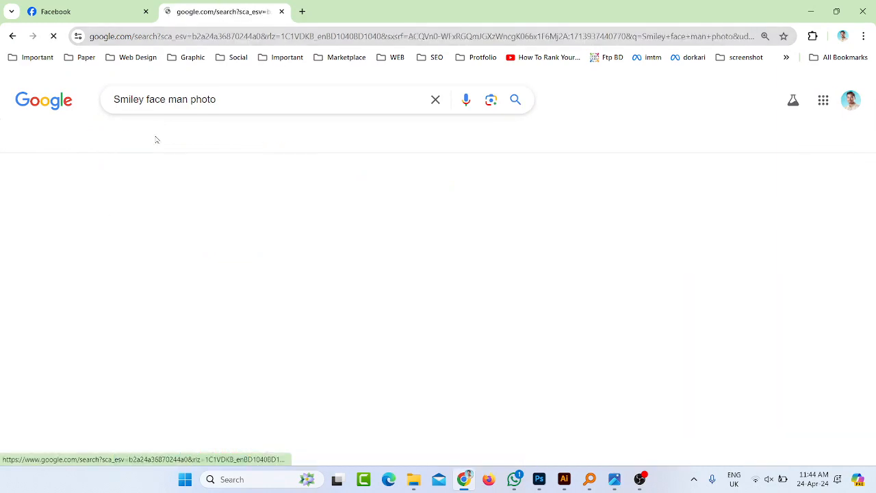
# Browse the image results for a smiling man's portrait and examine the NicePNG result with its related pictures.
pyautogui.scroll(-2, 215, 273)
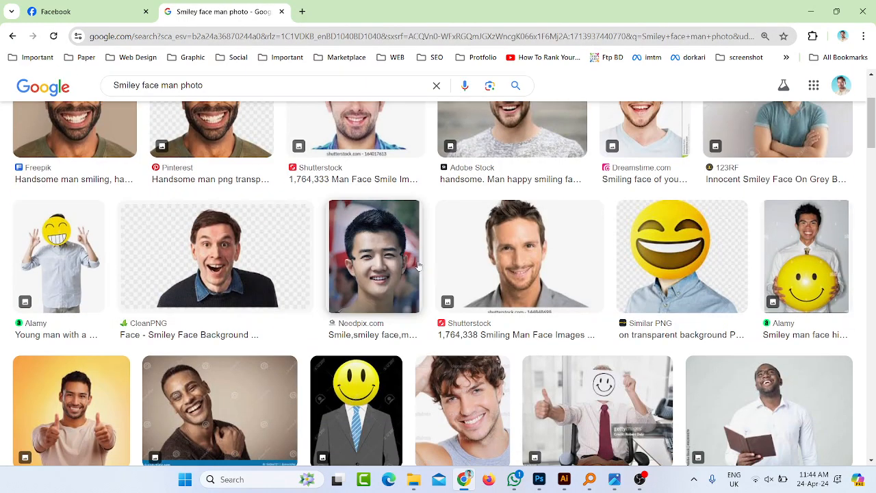
pyautogui.scroll(-3, 418, 266)
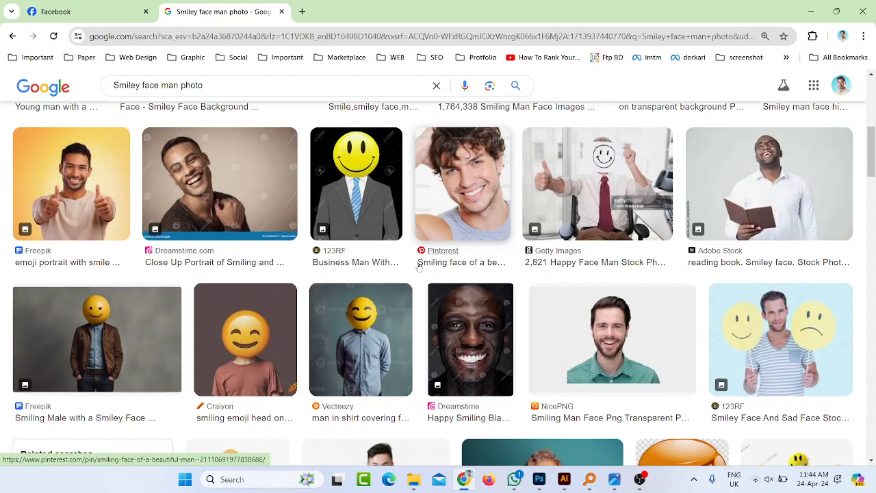
pyautogui.scroll(-2, 419, 265)
pyautogui.scroll(6, 414, 264)
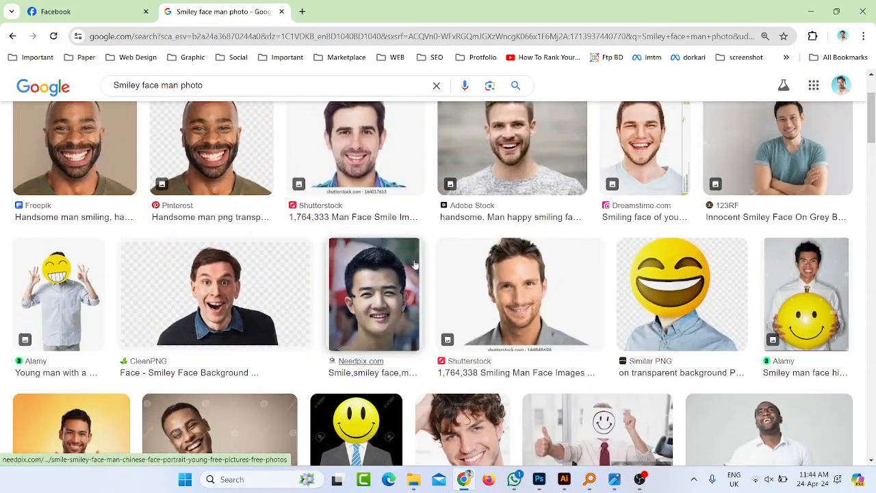
pyautogui.scroll(2, 414, 263)
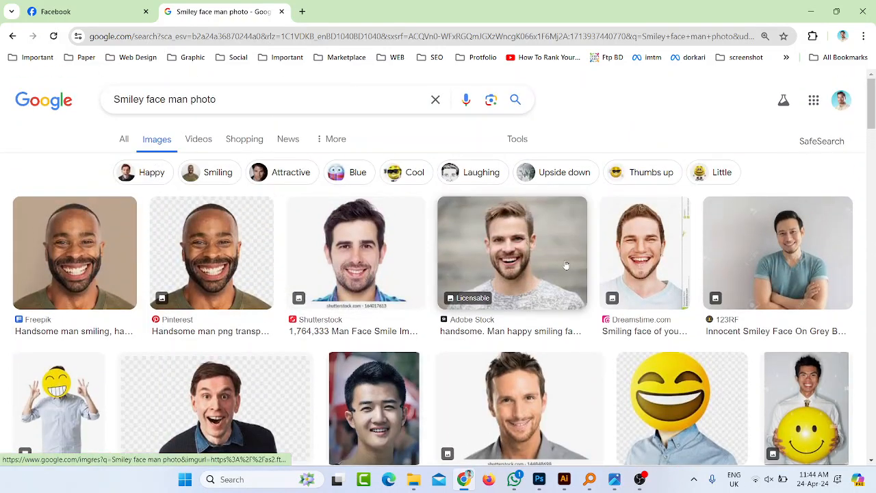
pyautogui.scroll(-3, 697, 283)
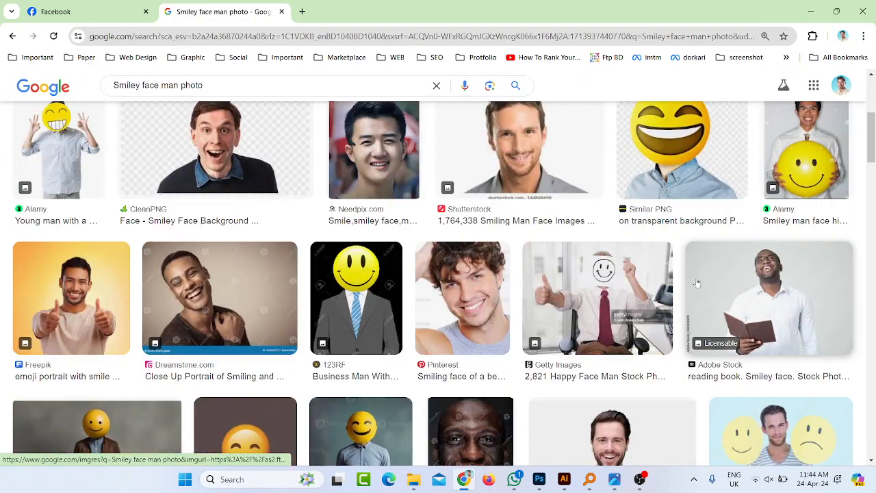
pyautogui.scroll(-7, 696, 283)
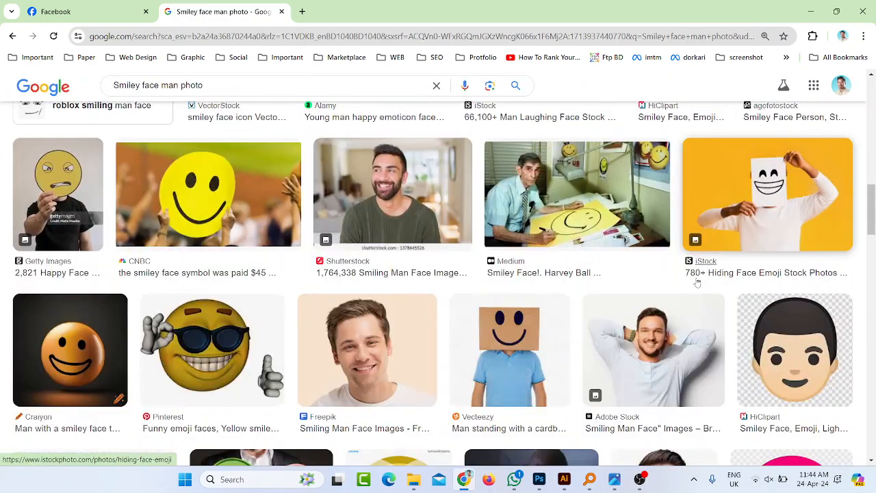
pyautogui.scroll(-4, 697, 283)
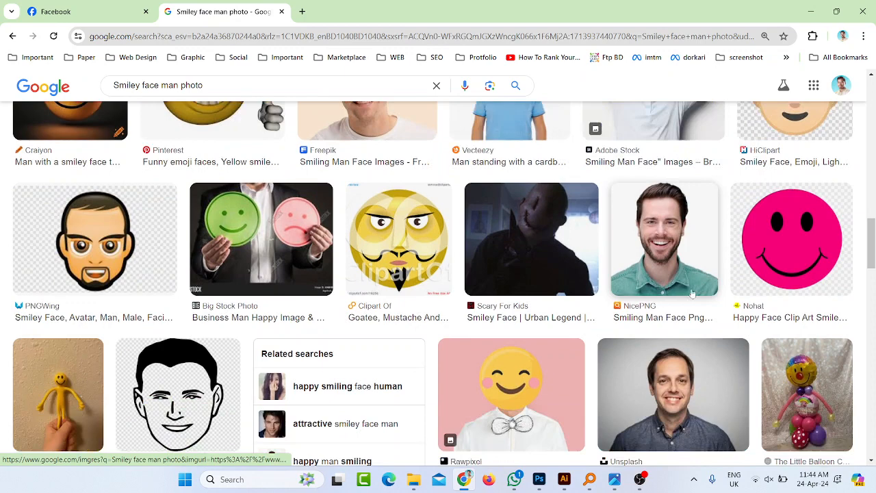
pyautogui.click(691, 281)
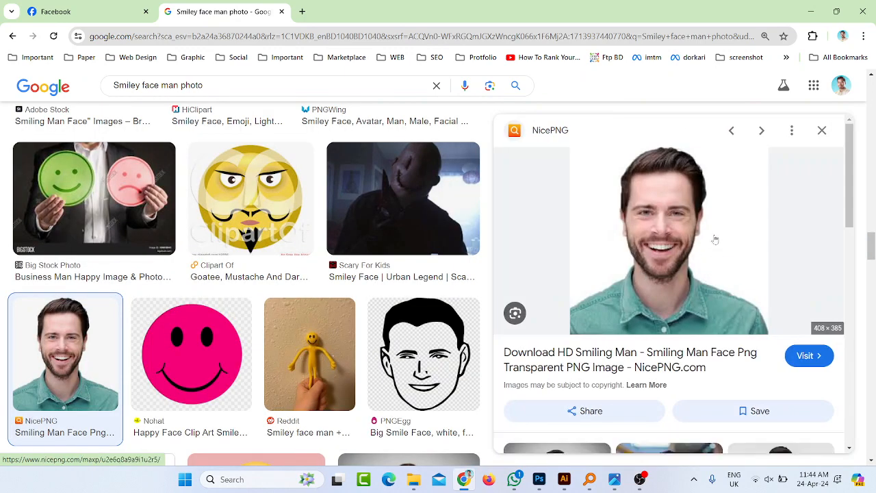
pyautogui.scroll(-3, 714, 240)
pyautogui.scroll(3, 713, 241)
pyautogui.scroll(-3, 728, 271)
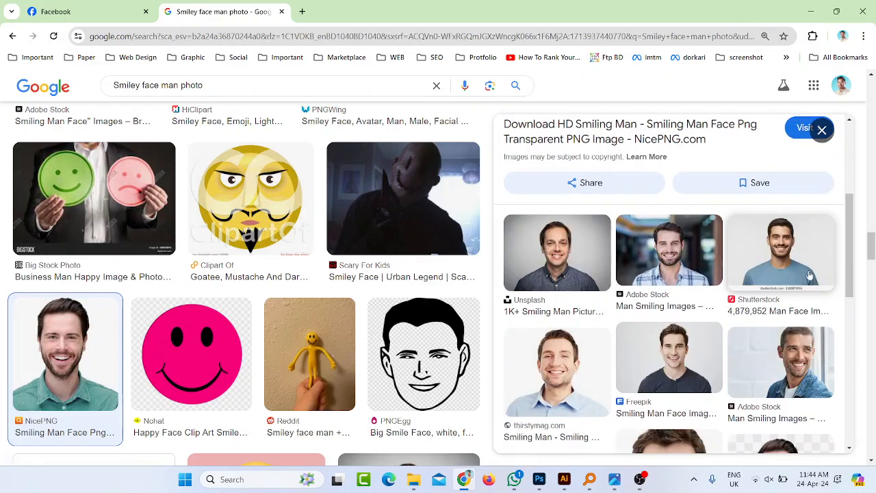
# Download the free Unsplash photo of the smiling man in a dark button-up shirt and show it in the Downloads folder.
pyautogui.click(561, 272)
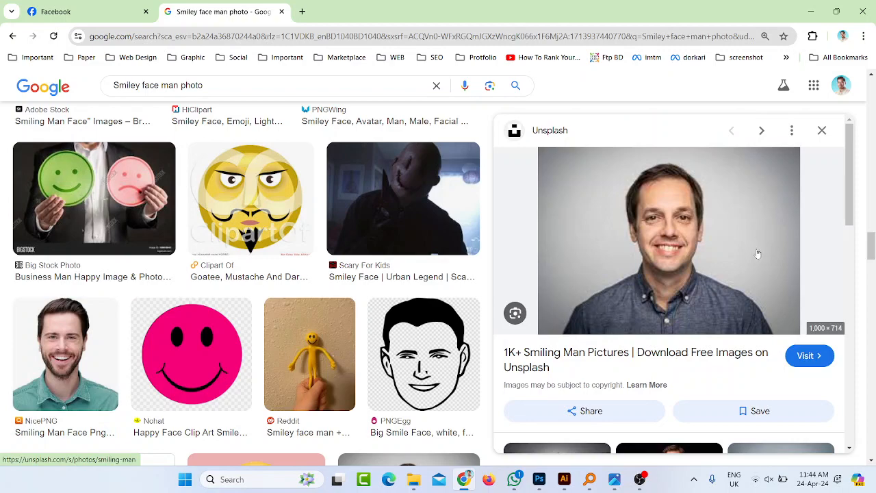
pyautogui.click(623, 360)
pyautogui.click(276, 6)
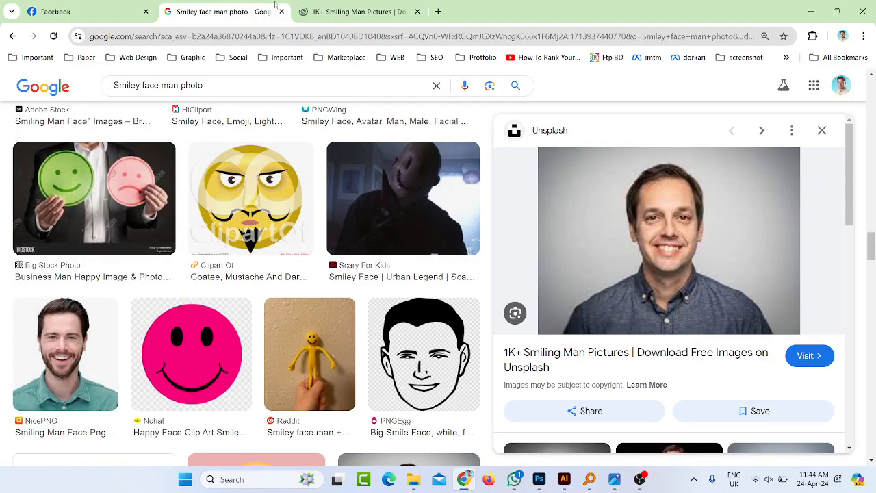
pyautogui.click(356, 11)
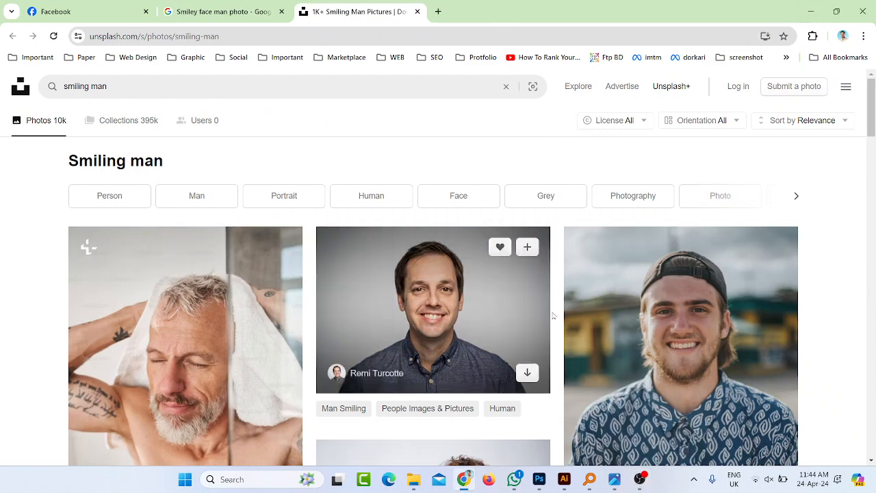
pyautogui.click(466, 323)
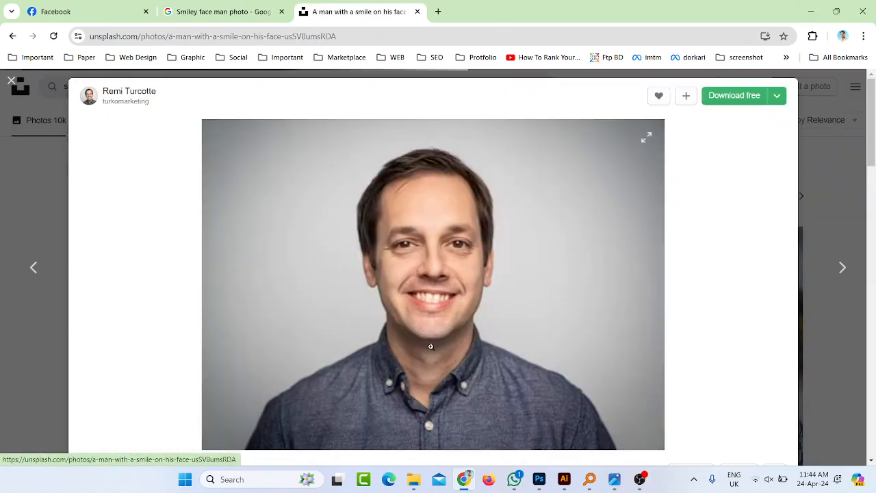
pyautogui.click(727, 99)
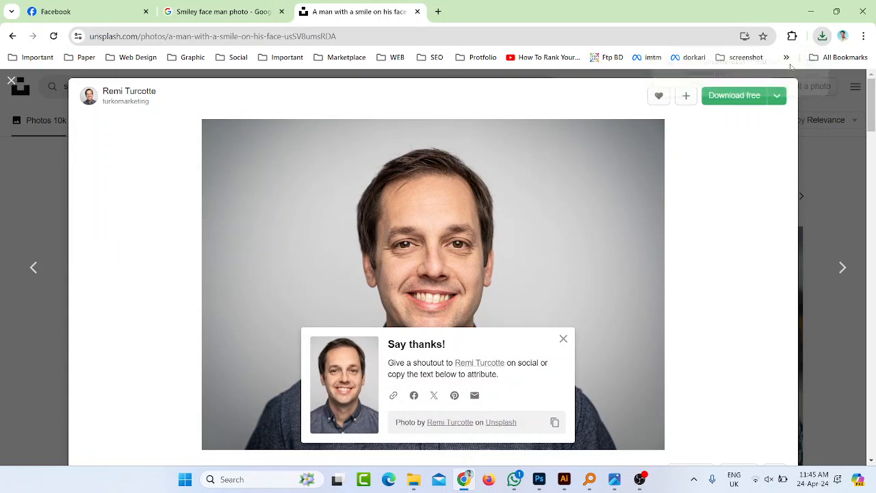
pyautogui.click(791, 66)
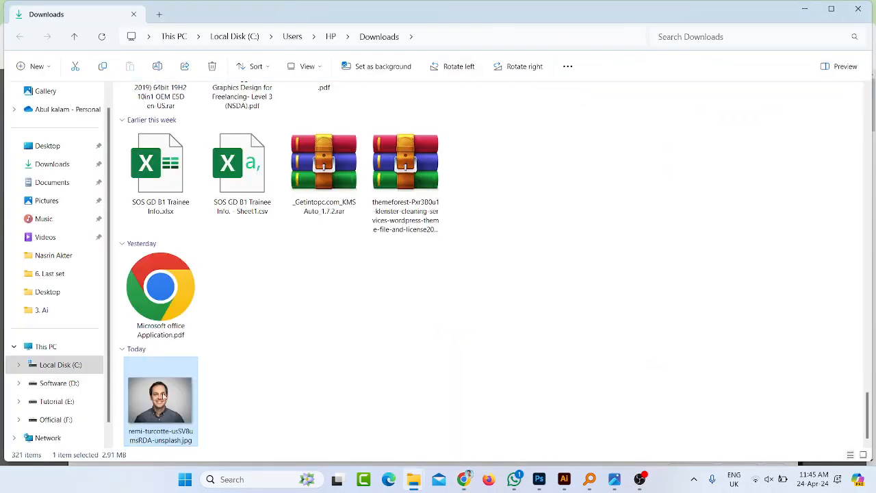
# Place the downloaded portrait in the Illustrator document and scale it down so it covers the red 11 × 15 cm rectangle.
pyautogui.moveTo(163, 395); pyautogui.dragTo(327, 230)
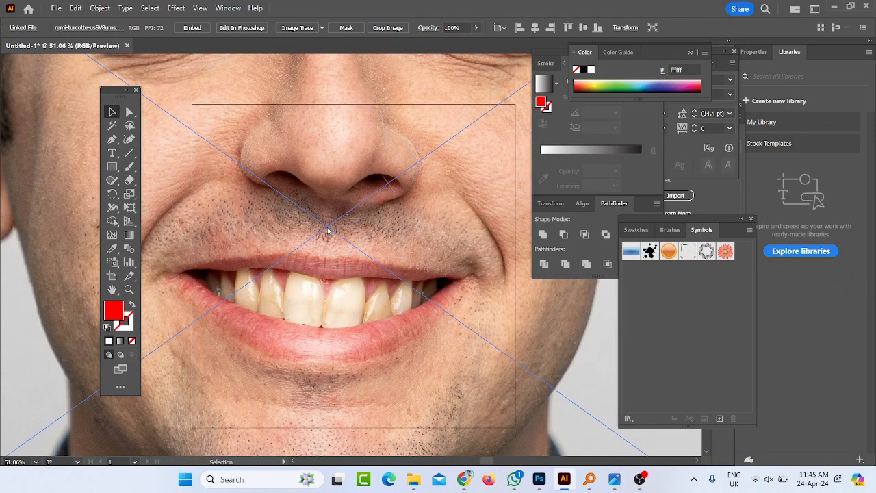
pyautogui.scroll(-5, 327, 231)
pyautogui.scroll(7, 319, 248)
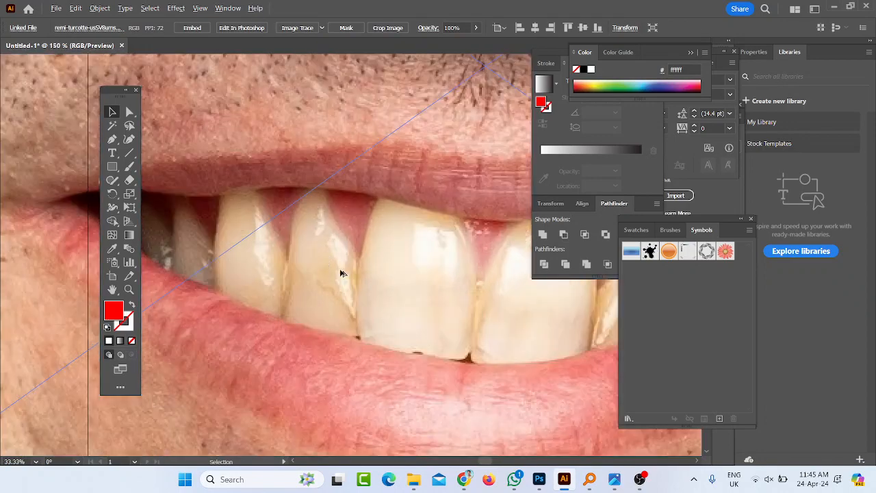
pyautogui.scroll(-1, 294, 280)
pyautogui.scroll(-8, 294, 279)
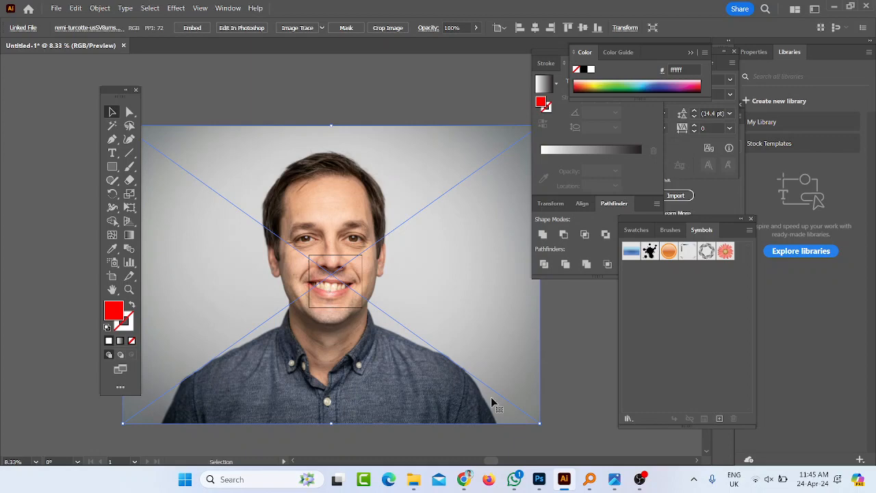
pyautogui.moveTo(540, 426); pyautogui.dragTo(357, 293)
pyautogui.scroll(3, 357, 296)
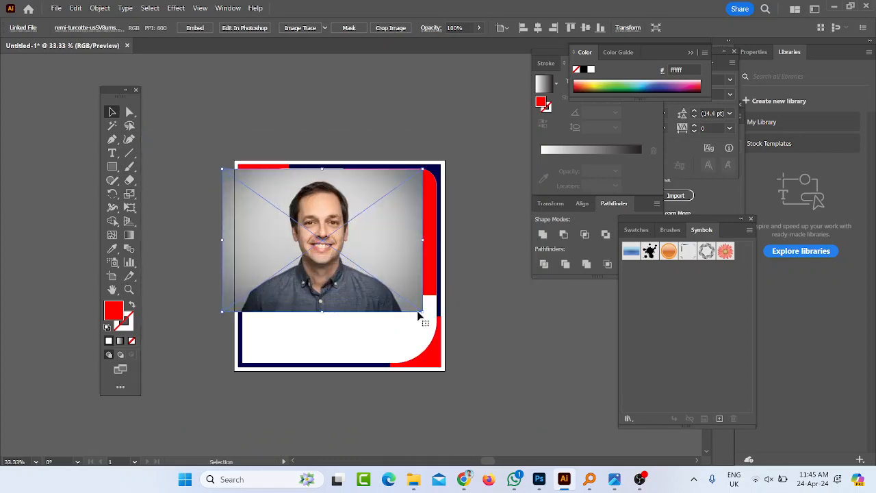
pyautogui.moveTo(422, 313); pyautogui.dragTo(465, 279)
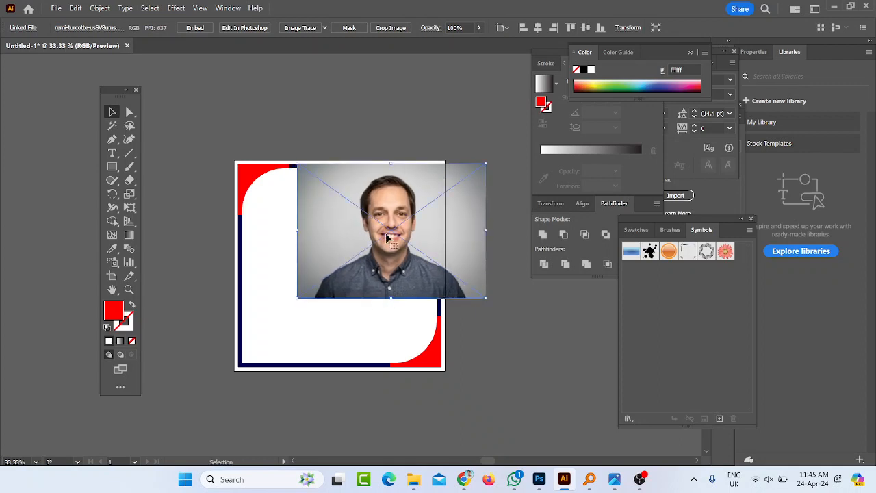
# Send the portrait behind the red rectangle and embed the linked image in the document.
pyautogui.hotkey('ctrl', '[')
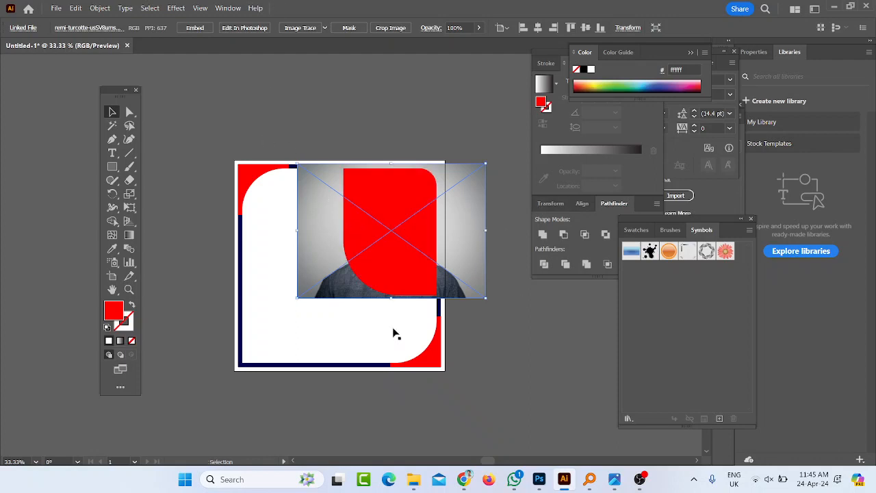
pyautogui.click(198, 32)
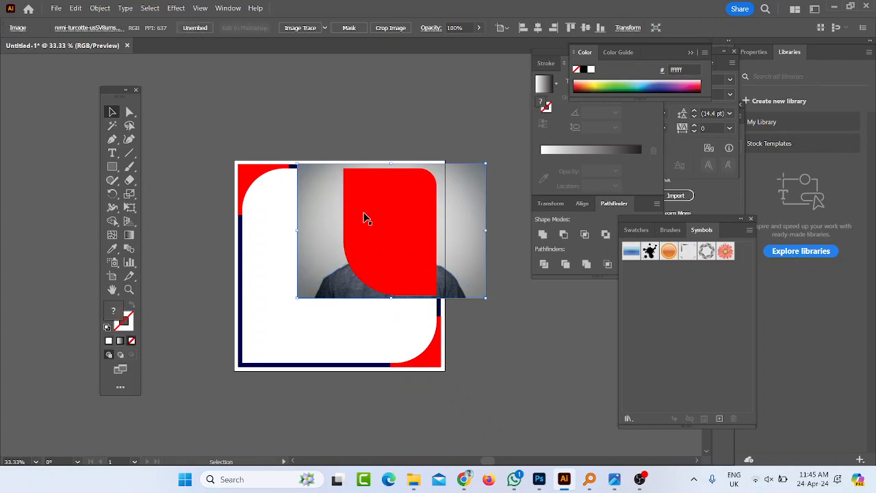
# Make a clipping mask from the red rectangle and the portrait, keeping both in their original positions.
pyautogui.keyDown('shift'); pyautogui.click(393, 224); pyautogui.keyUp('shift')
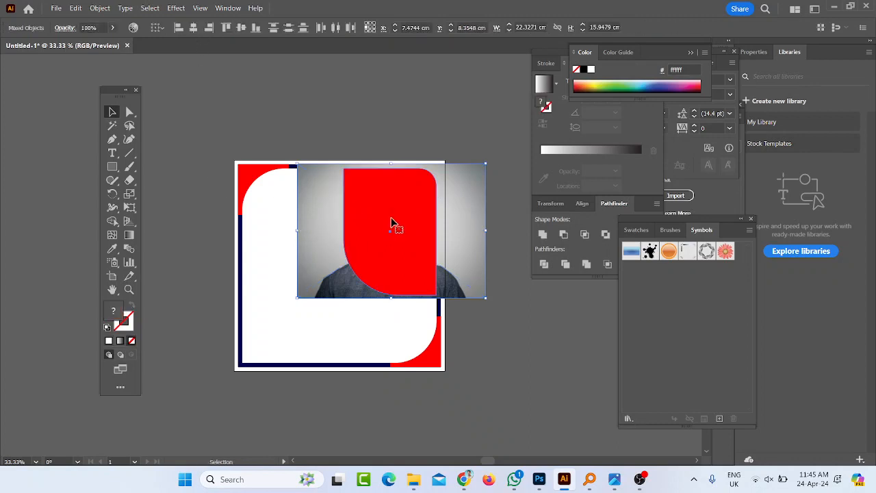
pyautogui.moveTo(393, 221); pyautogui.dragTo(397, 219)
pyautogui.hotkey('ctrl', 'z')
pyautogui.press('v')
pyautogui.rightClick(398, 227)
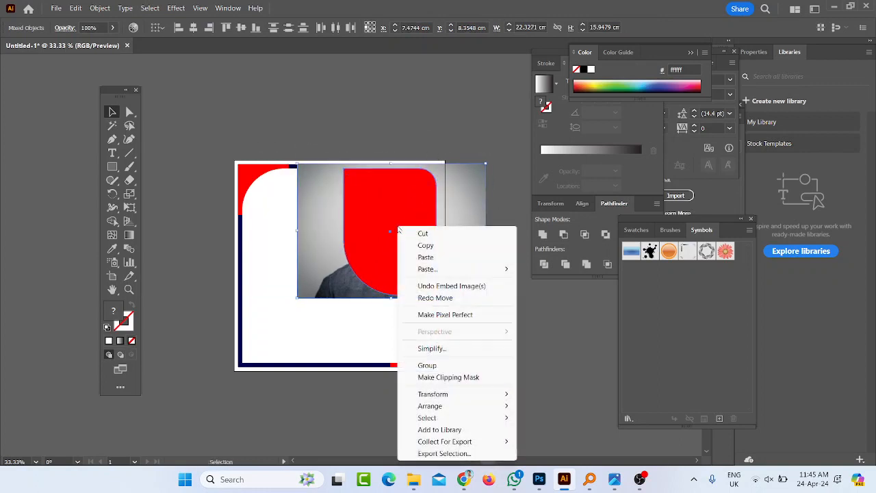
pyautogui.click(452, 378)
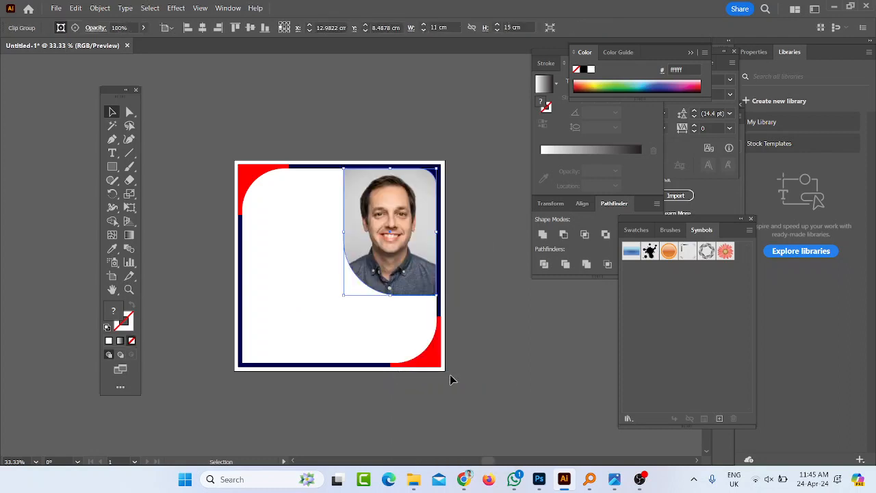
# Inspect the masked portrait up close and undo the clipping mask.
pyautogui.click(509, 364)
pyautogui.keyDown('alt'); pyautogui.scroll(4, 429, 267); pyautogui.keyUp('alt')
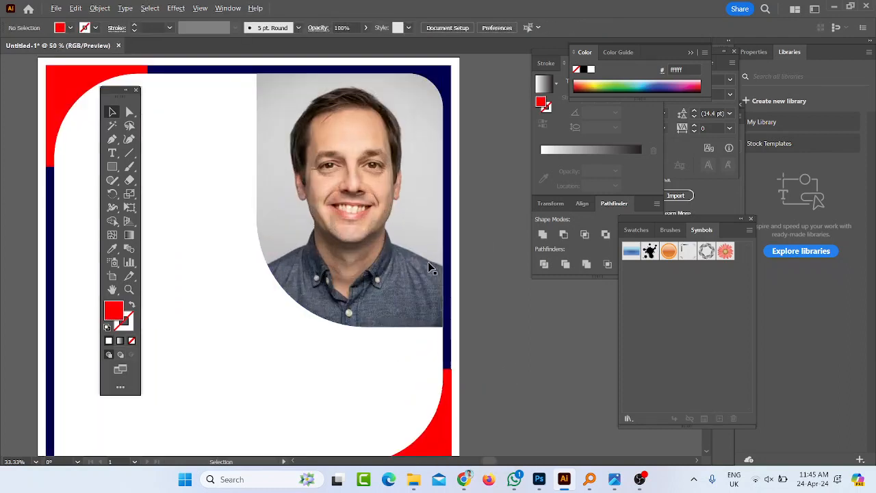
pyautogui.hotkey('ctrl', 'z')
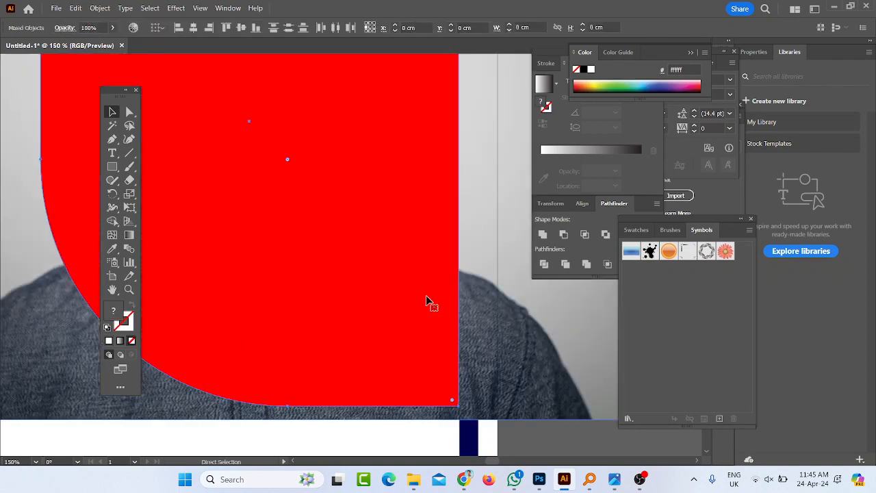
# Bring the portrait to the front, and send it backward one level behind the red rectangle.
pyautogui.keyDown('alt'); pyautogui.scroll(-4, 426, 300); pyautogui.keyUp('alt')
pyautogui.click(500, 334)
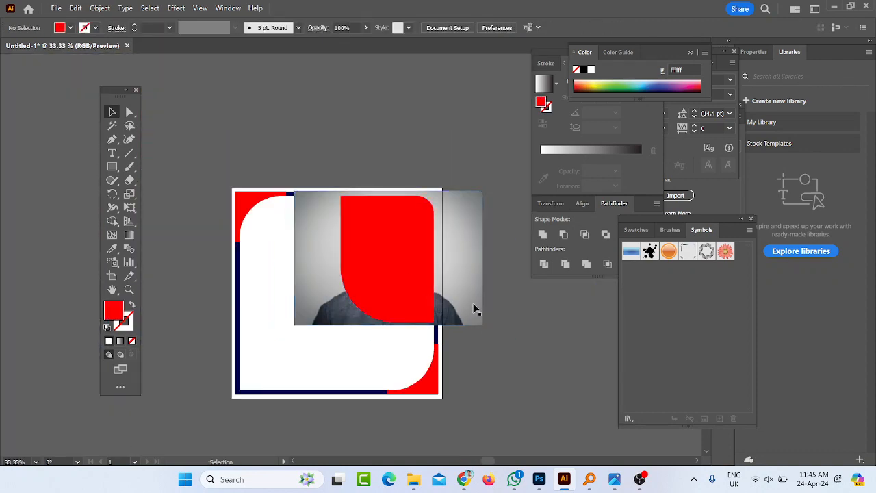
pyautogui.click(475, 307)
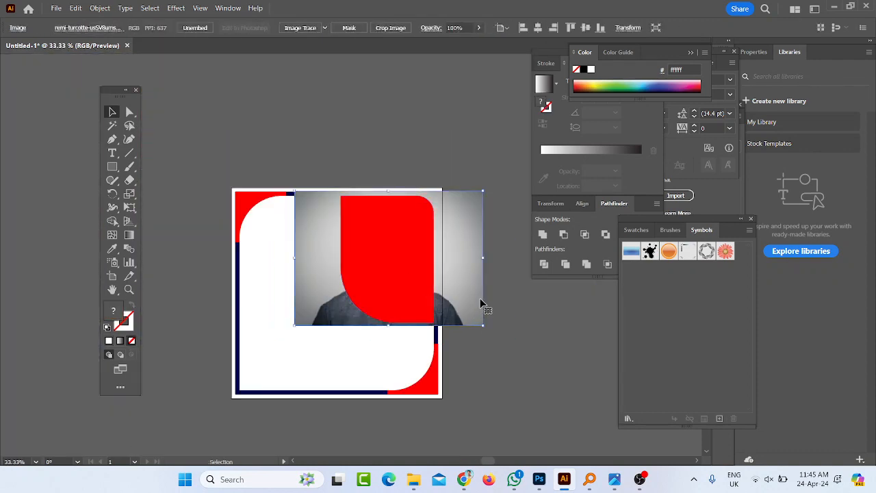
pyautogui.rightClick(481, 299)
pyautogui.moveTo(519, 251)
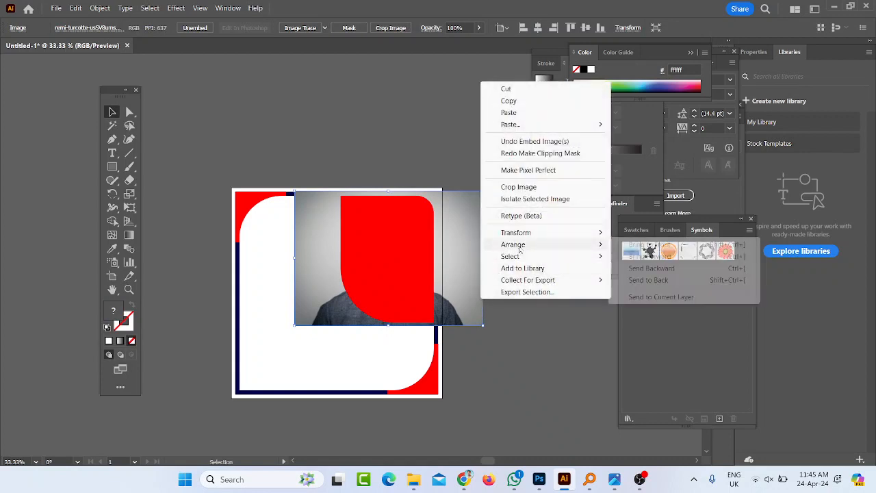
pyautogui.click(631, 246)
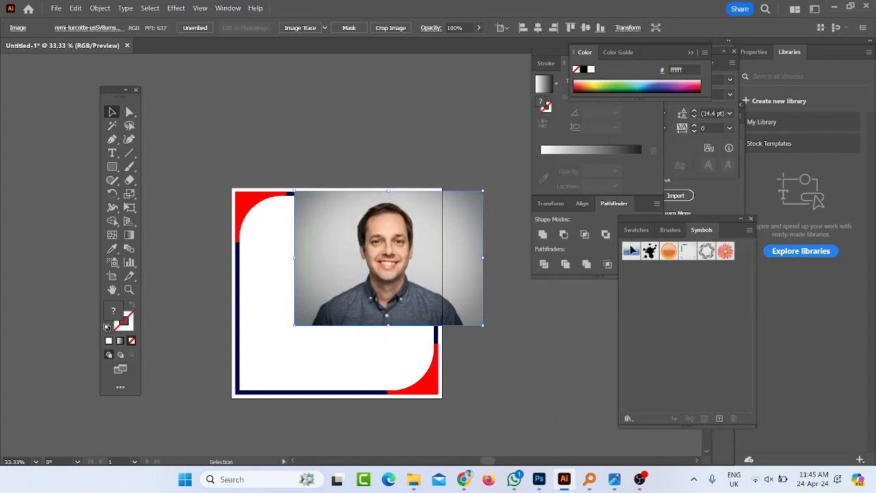
pyautogui.rightClick(413, 280)
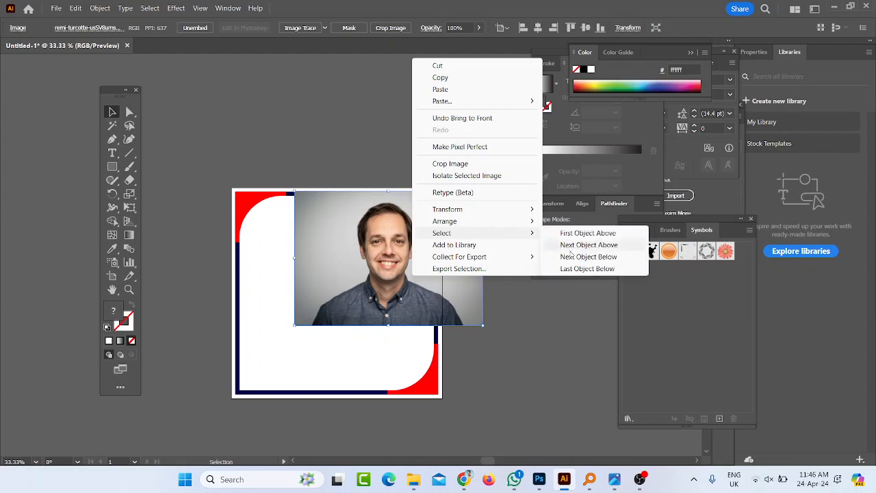
pyautogui.moveTo(460, 226)
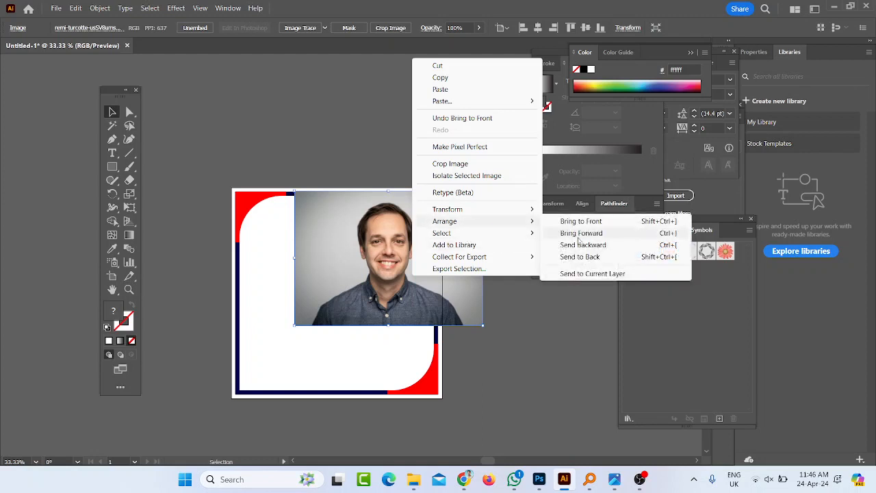
pyautogui.click(582, 245)
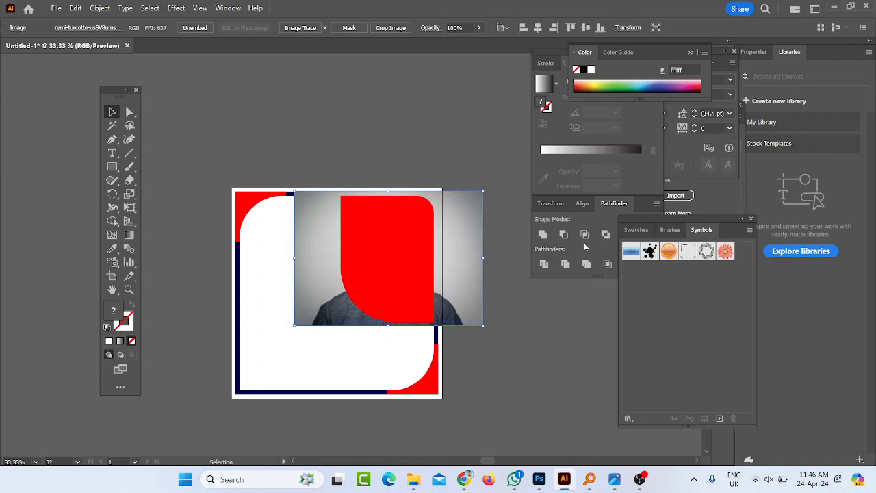
pyautogui.hotkey('ctrl', 'z')
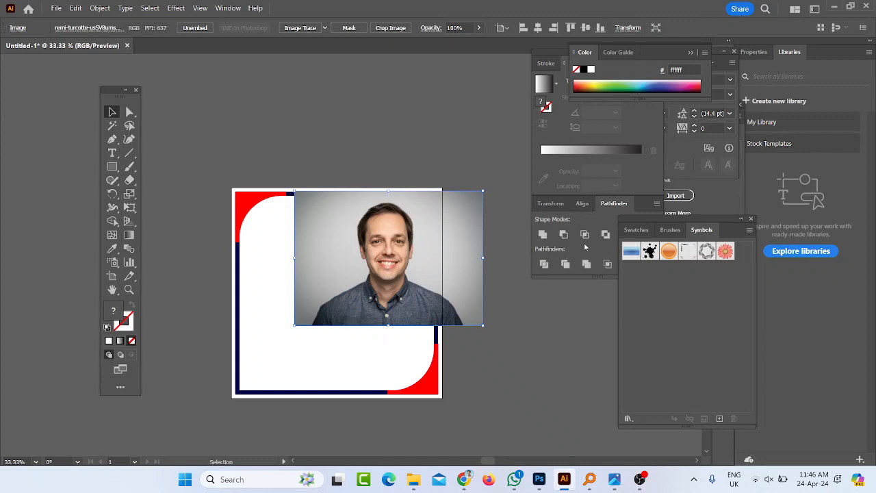
pyautogui.hotkey('ctrl', 'shift', 'z')
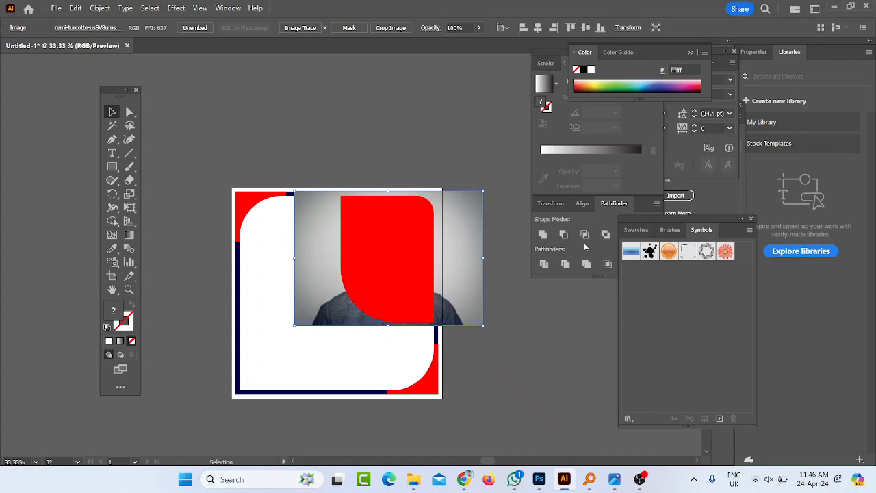
# Make a clipping mask from the portrait and the red 11 × 15 cm rectangle, and deselect the result.
pyautogui.press('a')
pyautogui.click(391, 255)
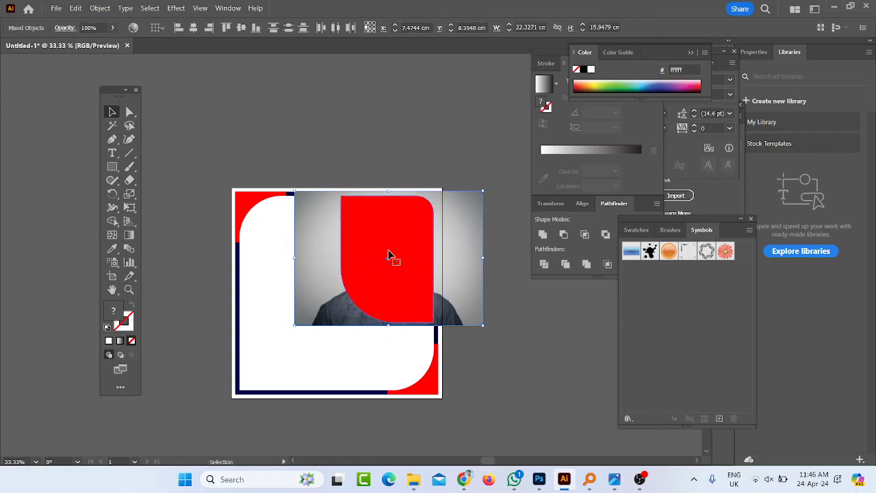
pyautogui.hotkey('ctrl', '7')
pyautogui.press('v')
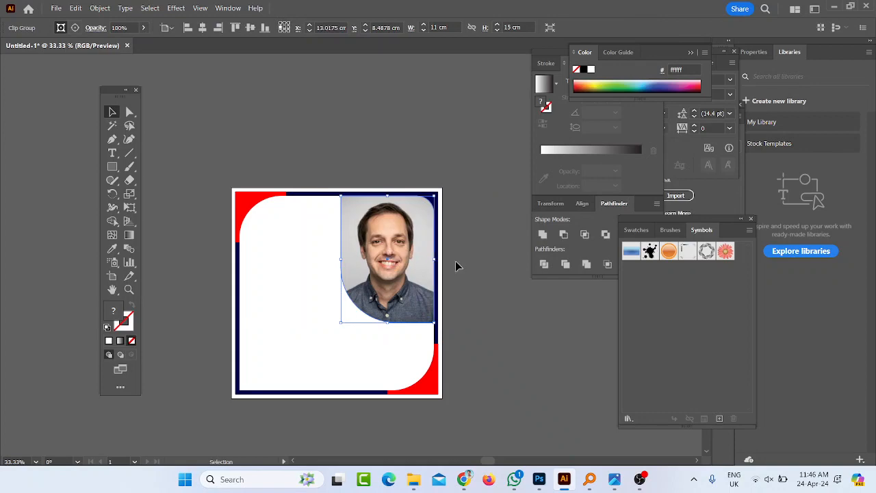
pyautogui.click(485, 267)
# Check item 6 of the brief in 3.jpg, and create an 8 × 3.4 cm red rectangle above the artboard.
pyautogui.click(614, 479)
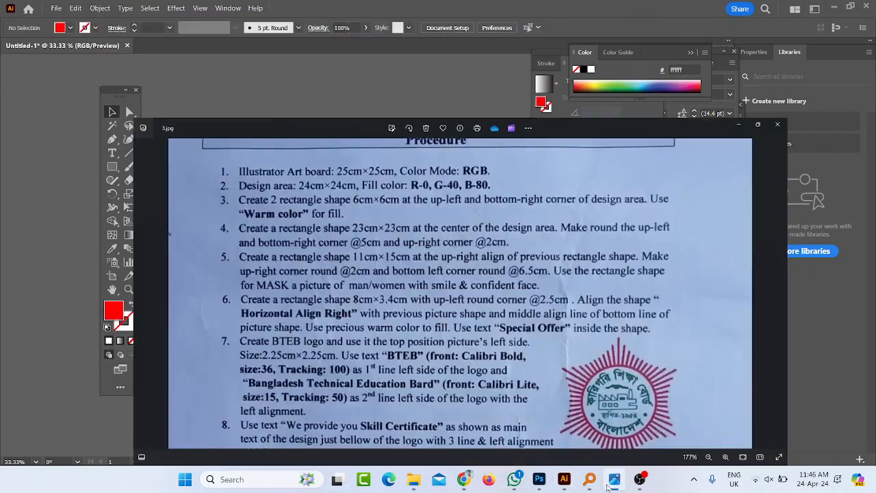
pyautogui.scroll(-3, 603, 335)
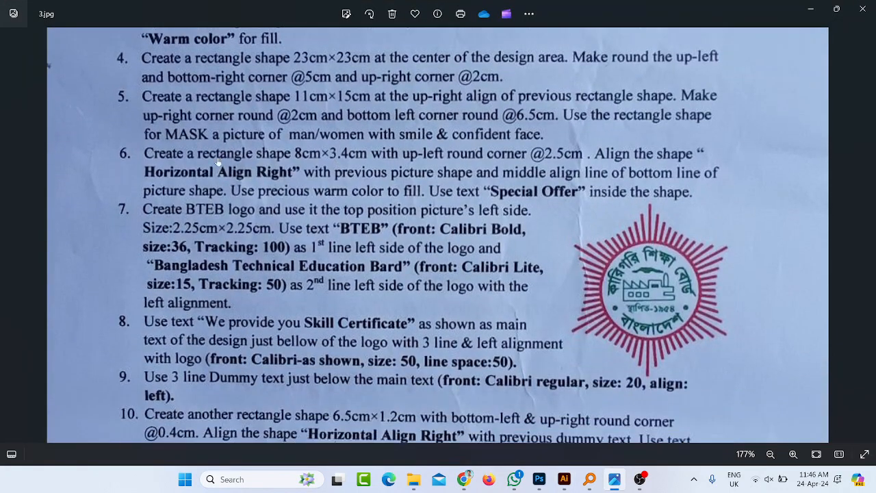
pyautogui.scroll(-1, 183, 145)
pyautogui.scroll(-1, 184, 145)
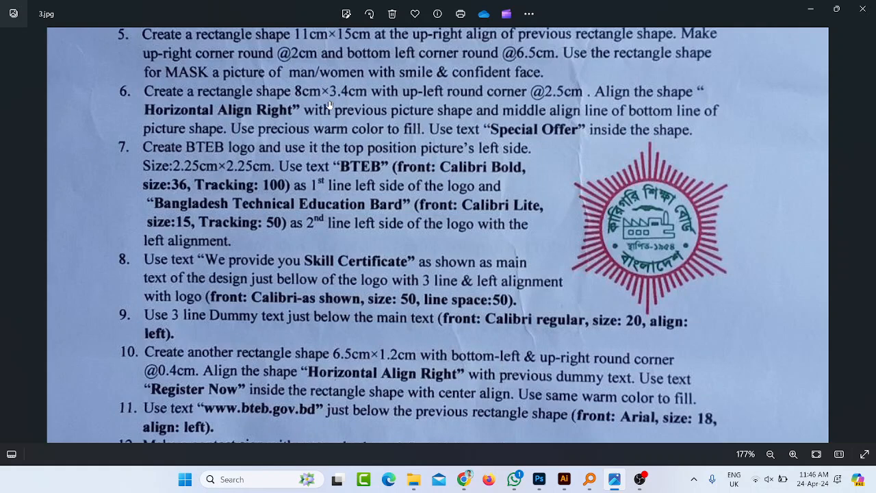
pyautogui.click(565, 479)
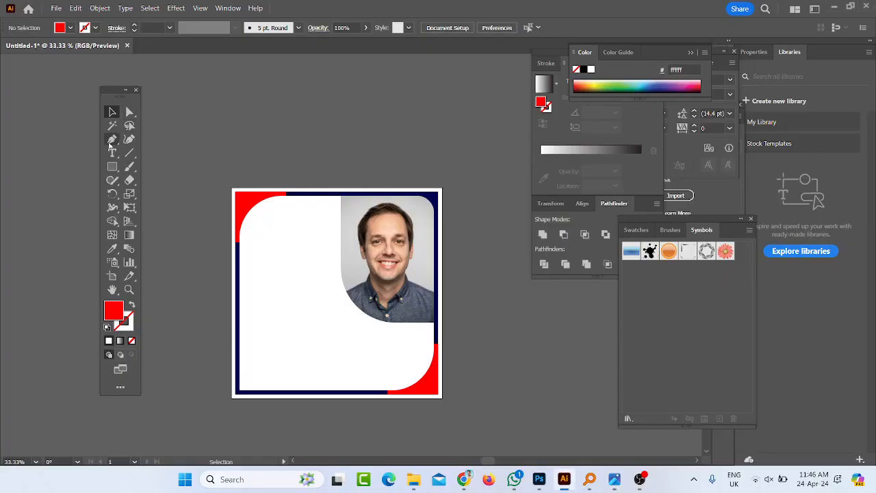
pyautogui.click(113, 167)
pyautogui.click(399, 157)
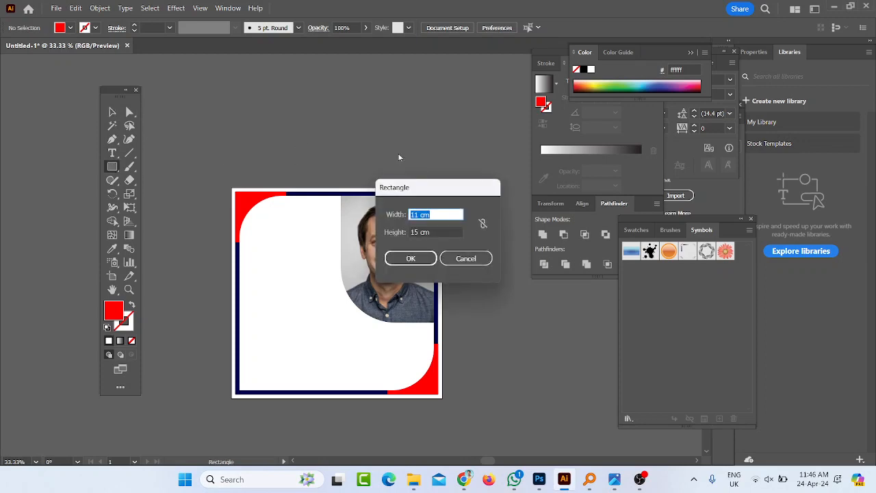
pyautogui.write('8')
pyautogui.press('Tab')
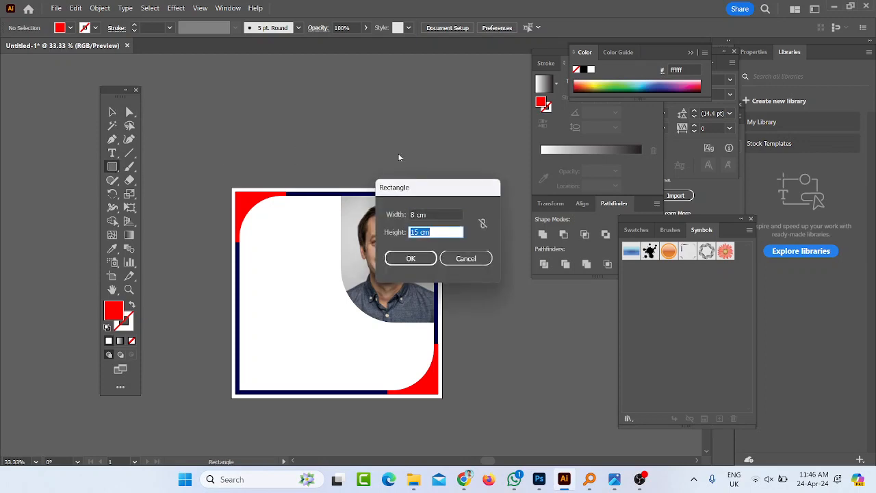
pyautogui.write('3.4')
pyautogui.press('Return')
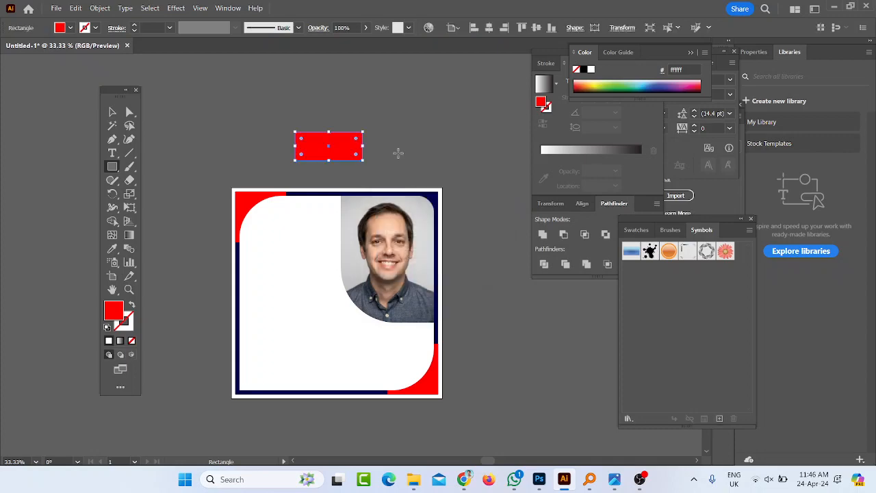
# Check the required corner radius in the brief, and round the new rectangle's upper-left corner by 2.5 cm.
pyautogui.click(615, 486)
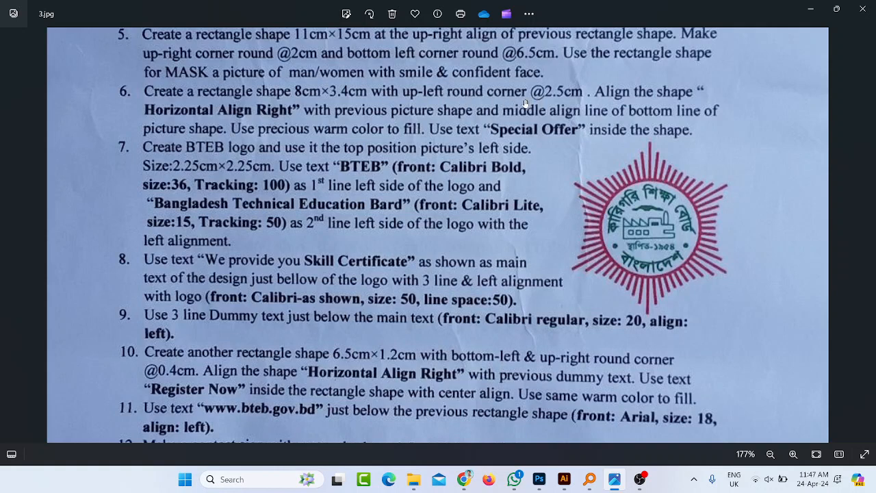
pyautogui.click(820, 8)
pyautogui.click(575, 28)
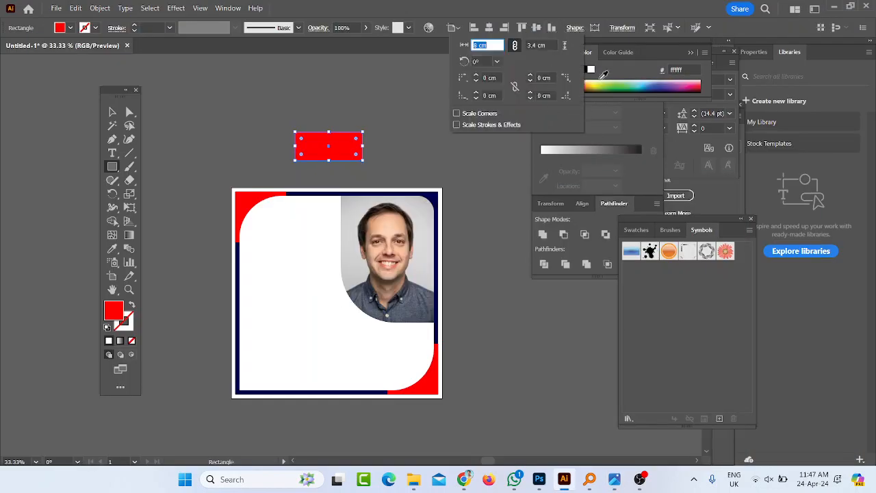
pyautogui.click(496, 77)
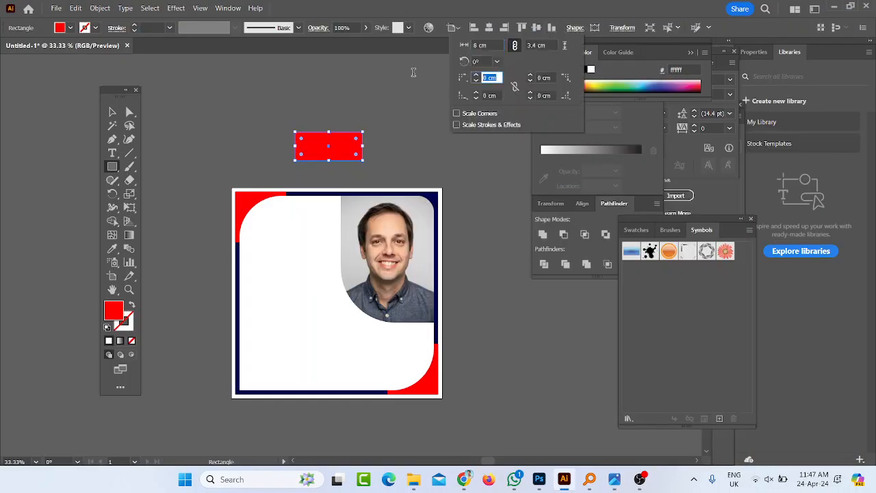
pyautogui.write('2.5')
pyautogui.press('Return')
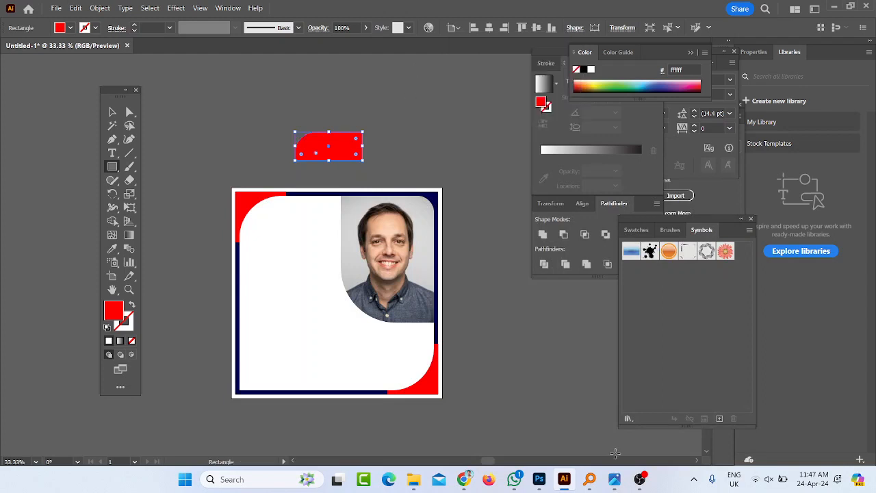
# Check the alignment note in the brief, and place the red shape directly below the portrait with their right edges aligned.
pyautogui.click(614, 479)
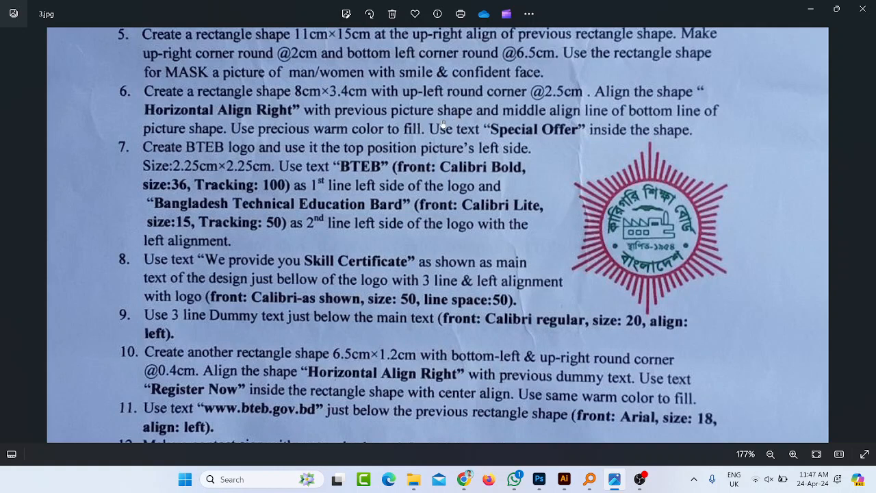
pyautogui.click(811, 8)
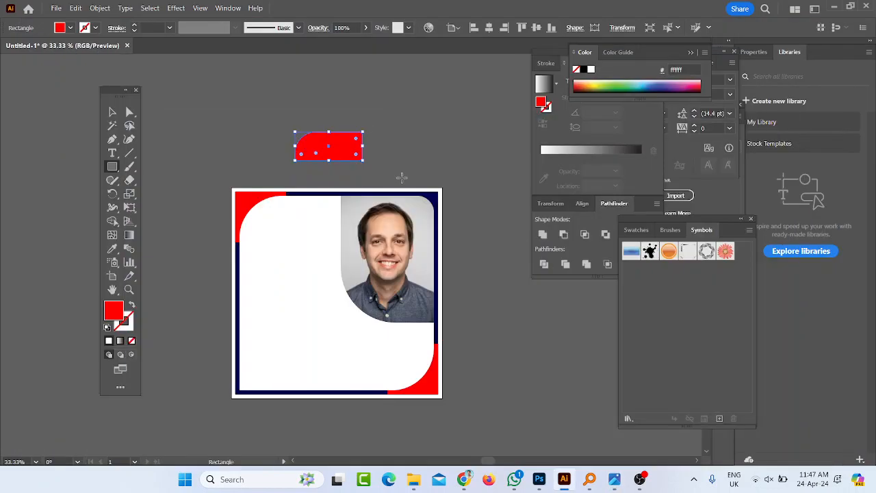
pyautogui.click(112, 112)
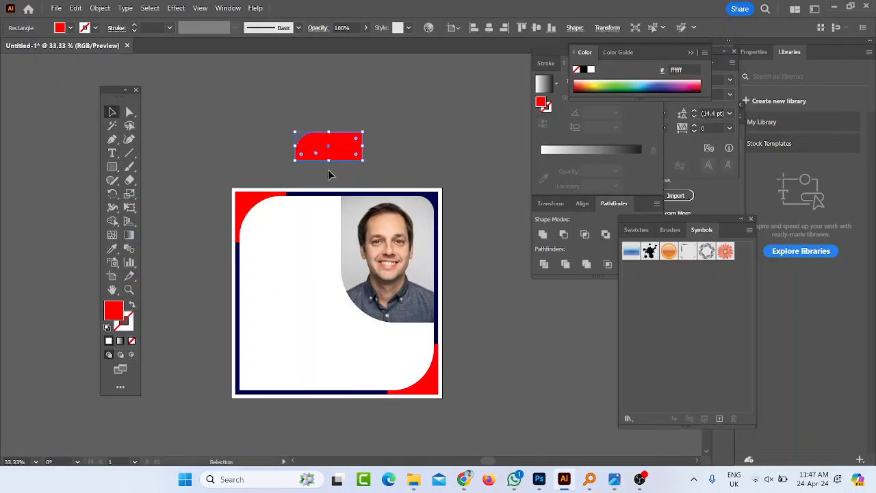
pyautogui.moveTo(334, 157); pyautogui.dragTo(407, 348)
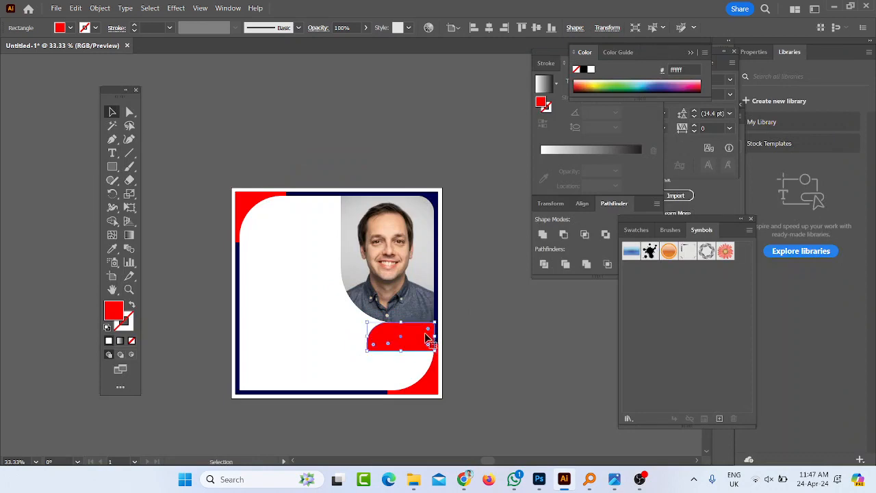
pyautogui.scroll(5, 415, 335)
pyautogui.moveTo(449, 341); pyautogui.dragTo(445, 347)
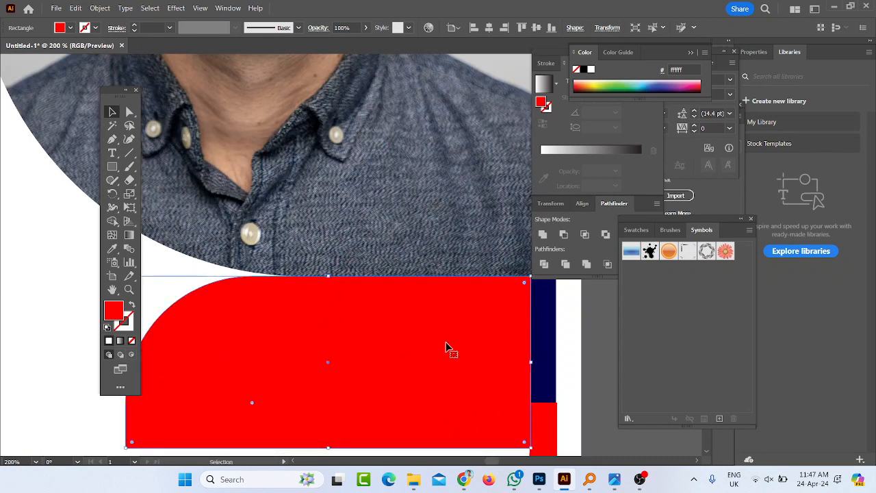
pyautogui.scroll(-6, 445, 347)
pyautogui.click(477, 351)
pyautogui.scroll(3, 457, 357)
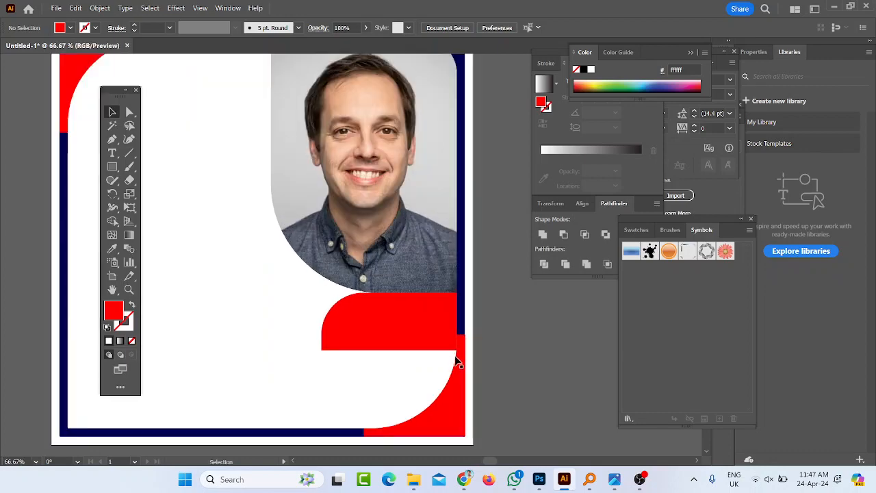
# Look up the label wording in the brief, and add the text "Special Offer" beside the artboard.
pyautogui.click(615, 480)
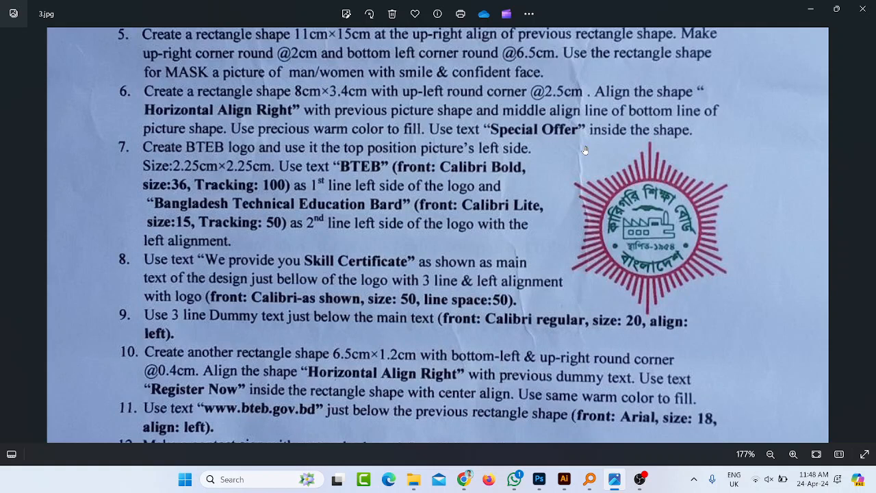
pyautogui.click(564, 479)
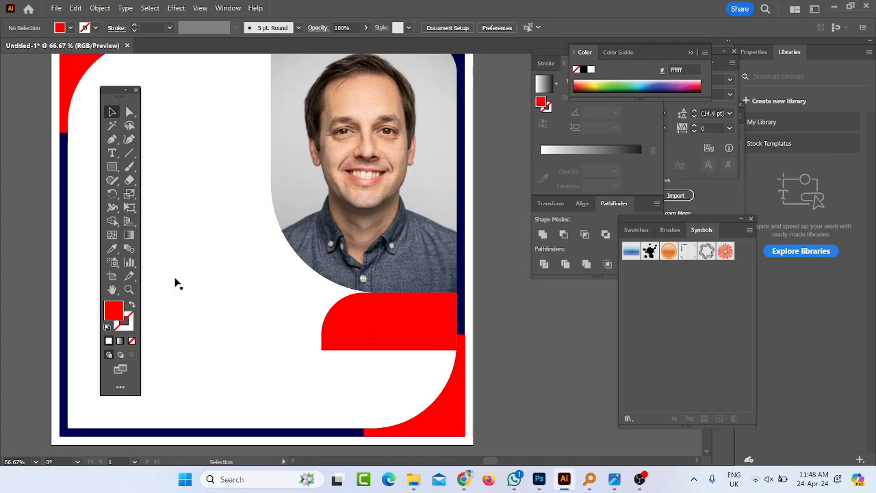
pyautogui.click(112, 154)
pyautogui.click(112, 154)
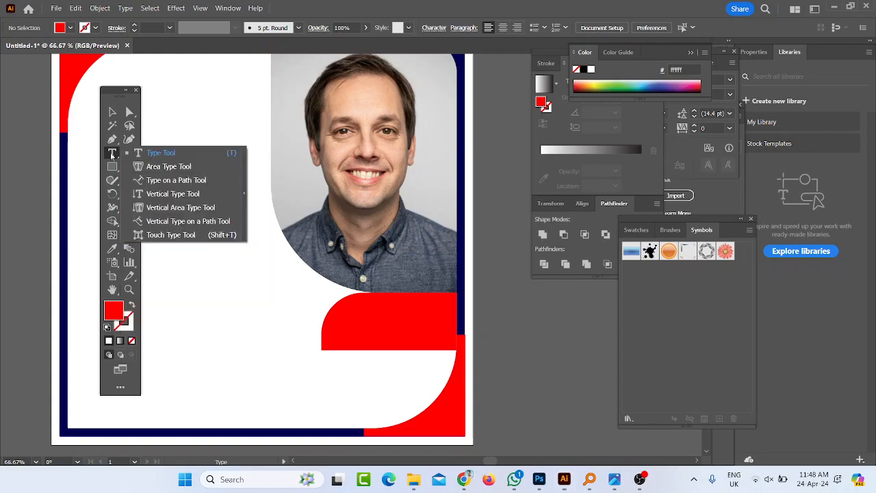
pyautogui.click(615, 479)
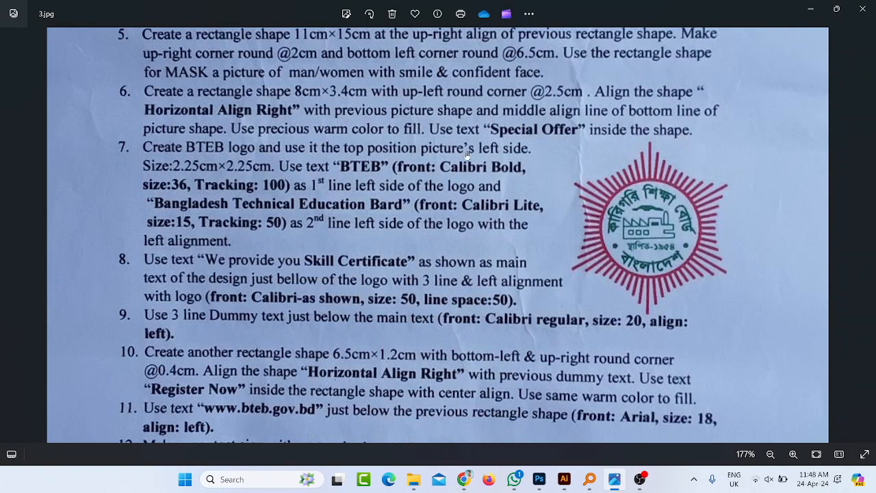
pyautogui.click(810, 9)
pyautogui.click(495, 369)
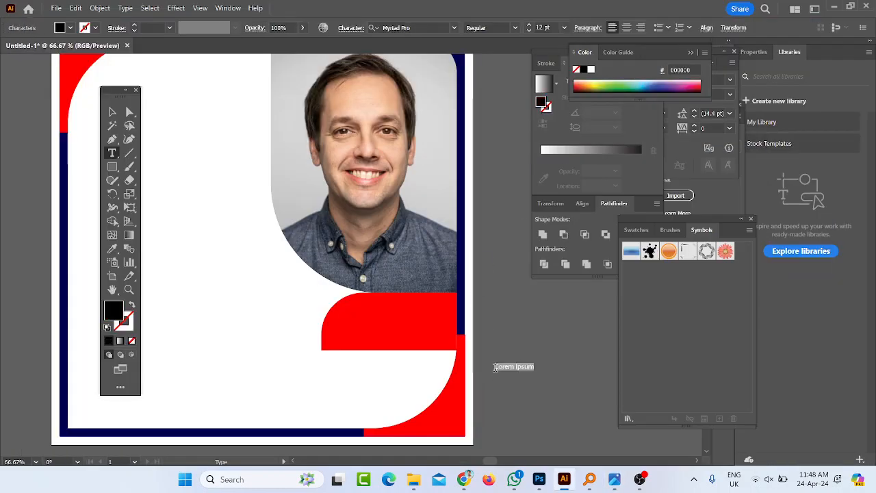
pyautogui.press('BackSpace')
pyautogui.write('Special Offer')
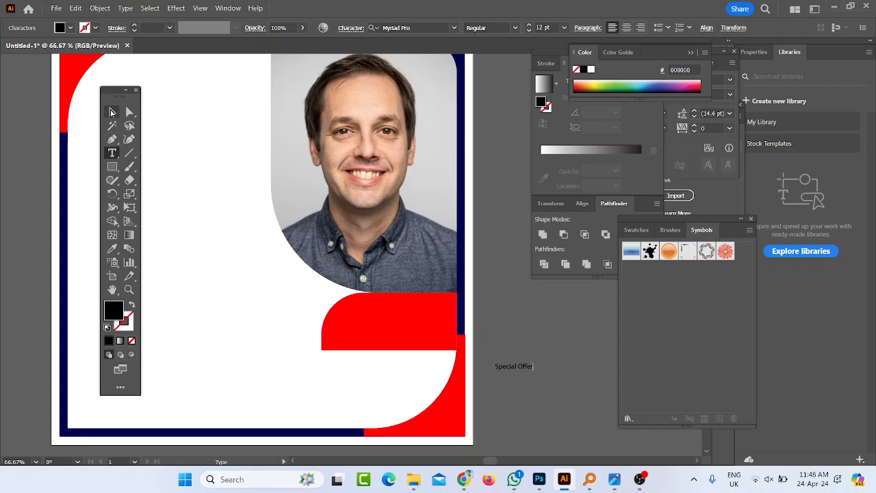
# Enlarge the "Special Offer" text to about 34 pt and place it inside the red shape below the portrait.
pyautogui.press('Escape')
pyautogui.moveTo(535, 373); pyautogui.dragTo(565, 420)
pyautogui.moveTo(510, 363); pyautogui.dragTo(420, 335)
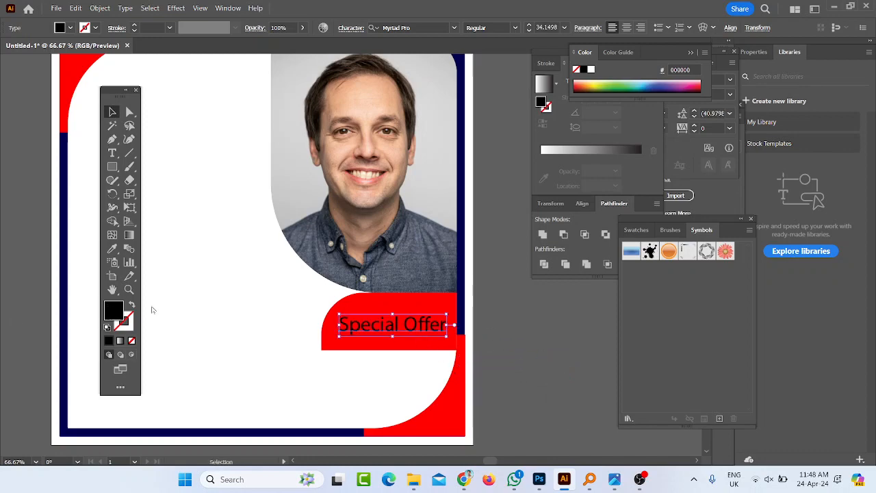
# Fill the "Special Offer" text with white (ffffff) and set its font to Roboto Bold.
pyautogui.doubleClick(115, 310)
pyautogui.write('ffffff')
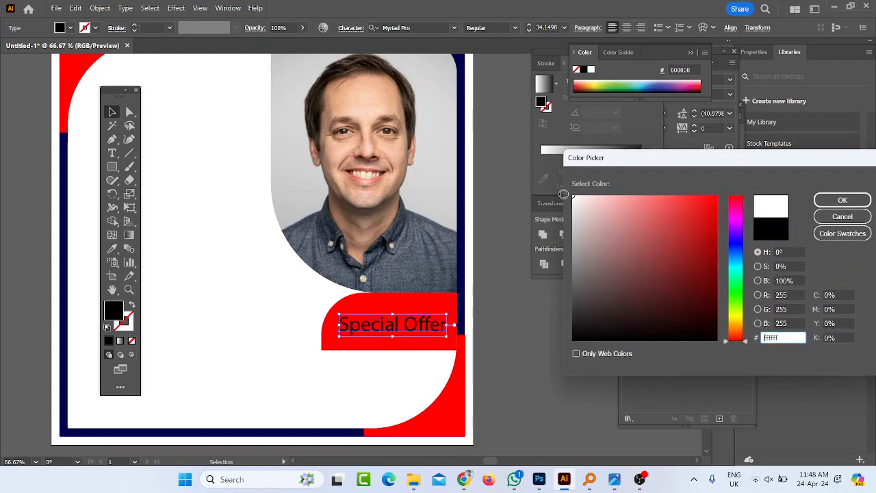
pyautogui.click(842, 199)
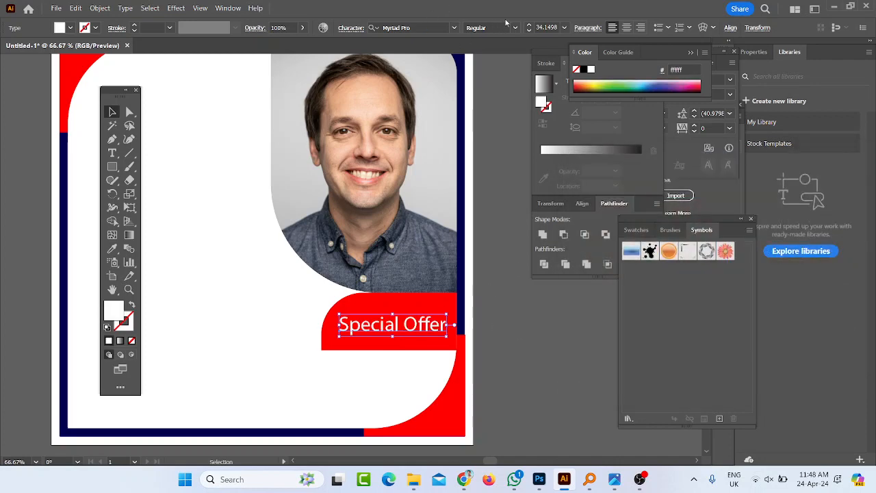
pyautogui.click(452, 28)
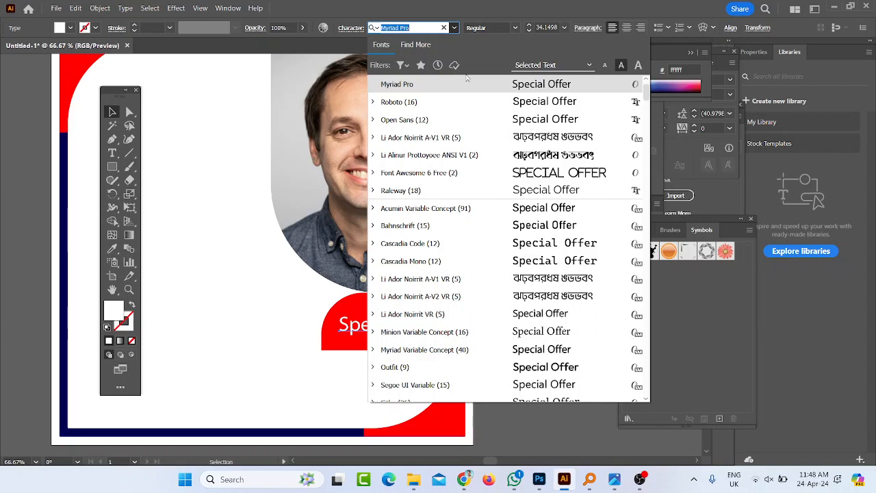
pyautogui.click(446, 101)
pyautogui.click(514, 28)
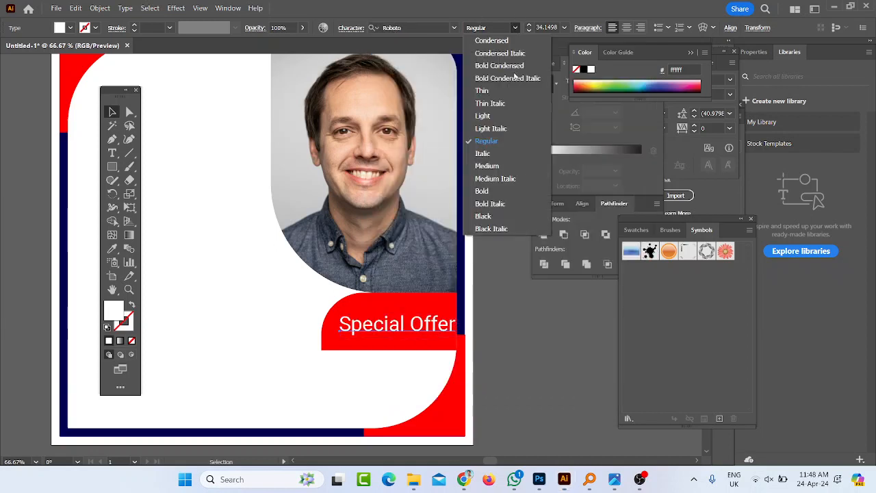
pyautogui.click(479, 192)
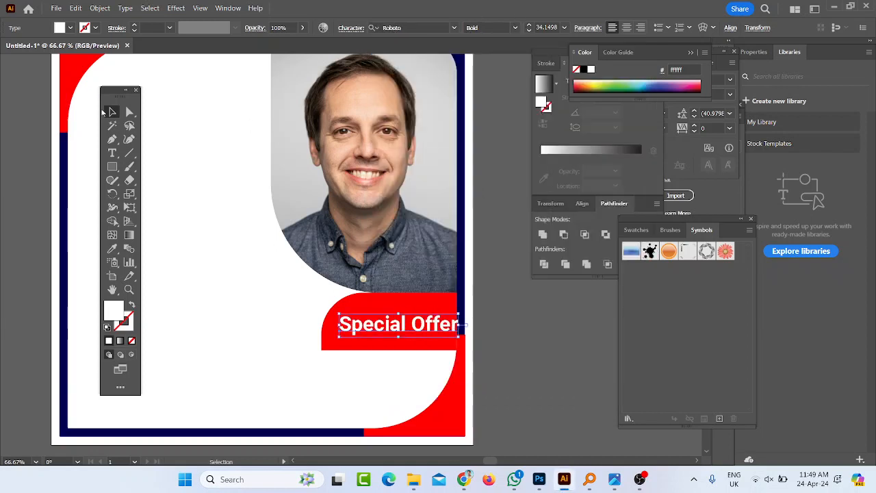
# Nudge the "Special Offer" text left so it sits centered within the red shape.
pyautogui.press('Left')
pyautogui.press('Left')
pyautogui.press('Left')
pyautogui.press('Left')
pyautogui.press('Left')
pyautogui.press('Left')
pyautogui.press('Left')
pyautogui.press('Left')
pyautogui.press('Left')
pyautogui.press('Left')
pyautogui.press('Left')
pyautogui.press('Left')
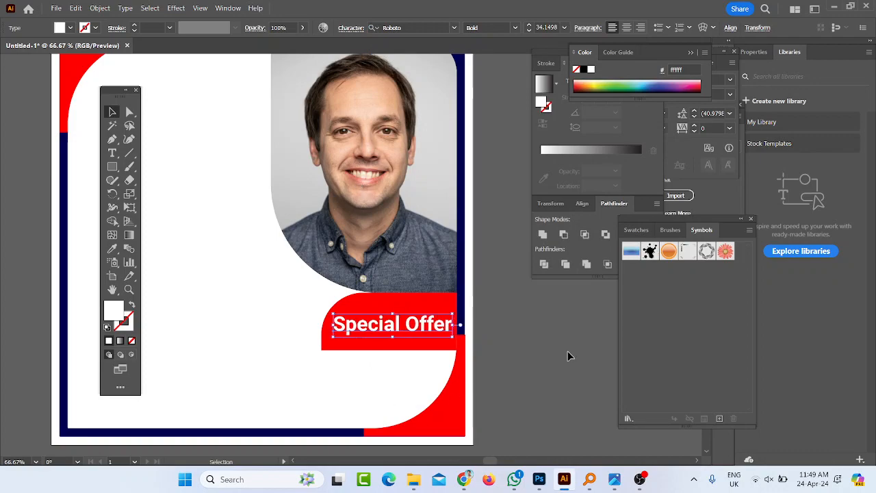
pyautogui.click(538, 388)
# Check the BTEB logo requirements in the brief, and create a new portrait A4 document (8.27 x 11.69 in) in CMYK.
pyautogui.click(614, 479)
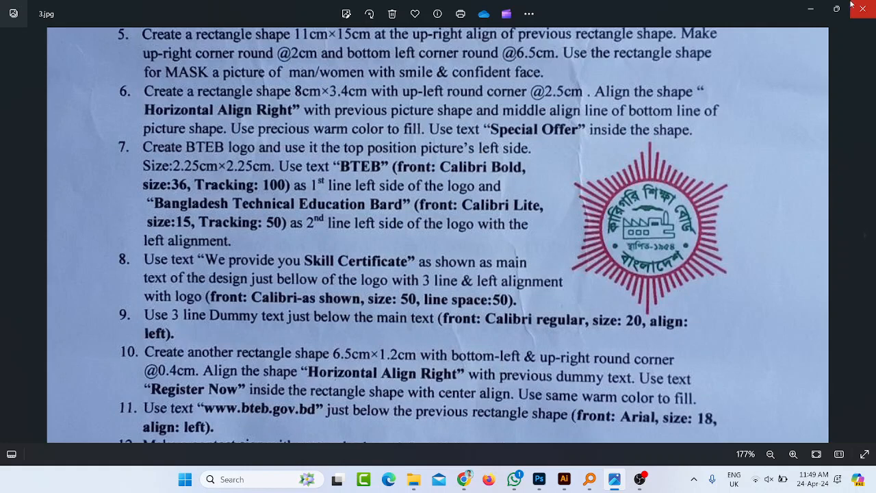
pyautogui.click(807, 9)
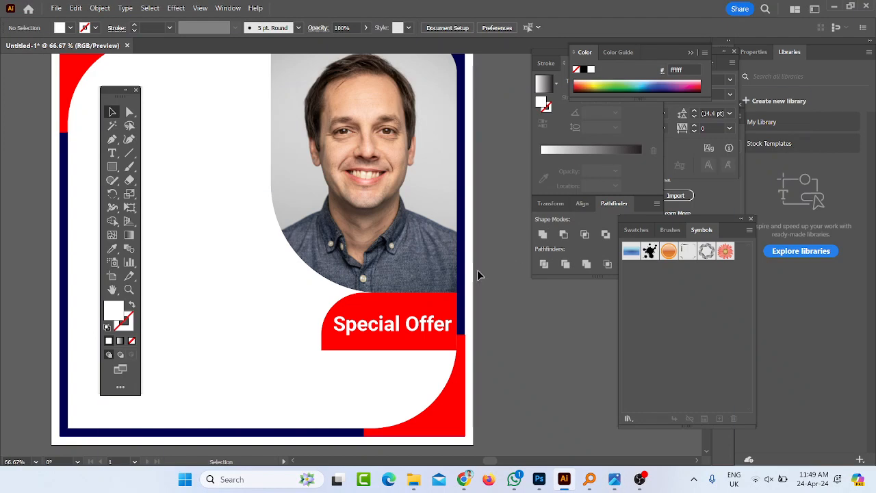
pyautogui.scroll(-2, 477, 275)
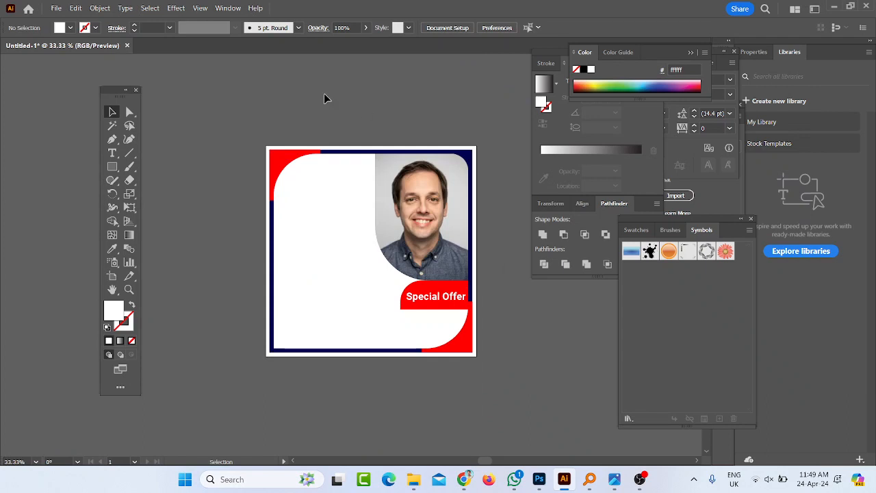
pyautogui.press('a')
pyautogui.press('v')
pyautogui.press('a')
pyautogui.hotkey('ctrl', 'n')
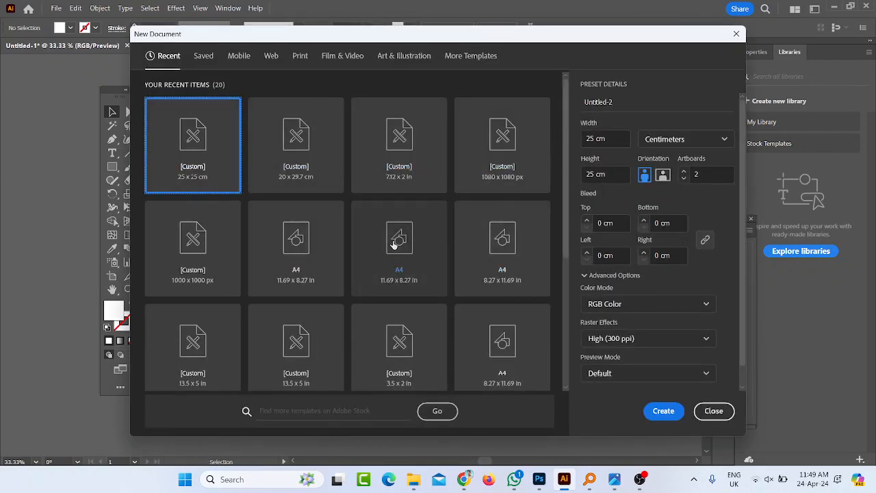
pyautogui.click(488, 259)
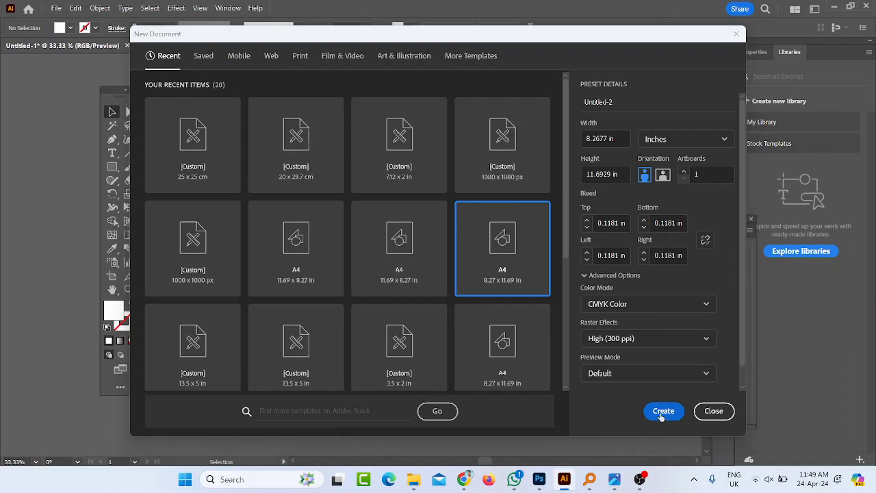
pyautogui.click(661, 413)
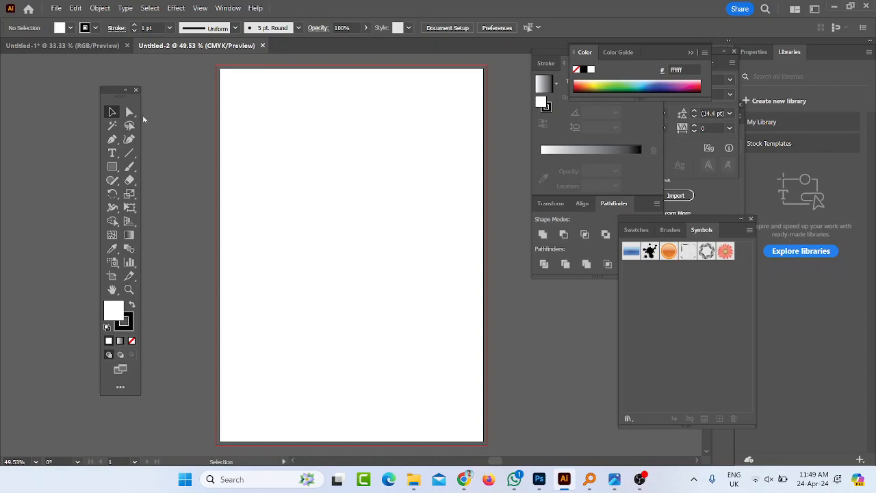
# Draw a circle with the Ellipse tool near the middle of the artboard, and enlarge it about its center.
pyautogui.click(113, 171)
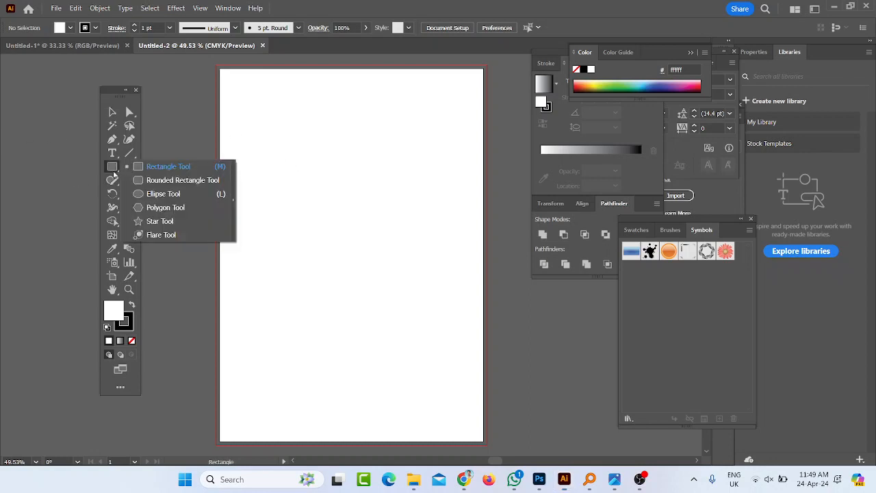
pyautogui.click(163, 194)
pyautogui.moveTo(353, 263); pyautogui.dragTo(371, 289)
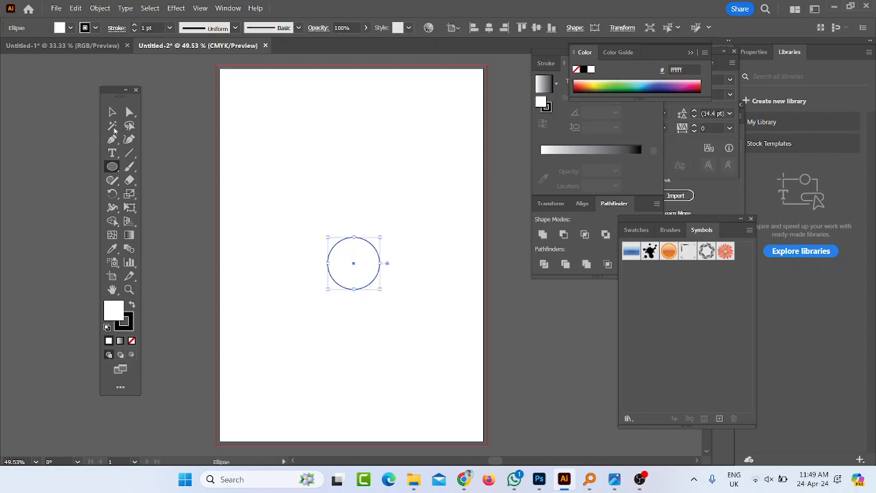
pyautogui.click(112, 112)
pyautogui.moveTo(380, 292); pyautogui.dragTo(405, 311)
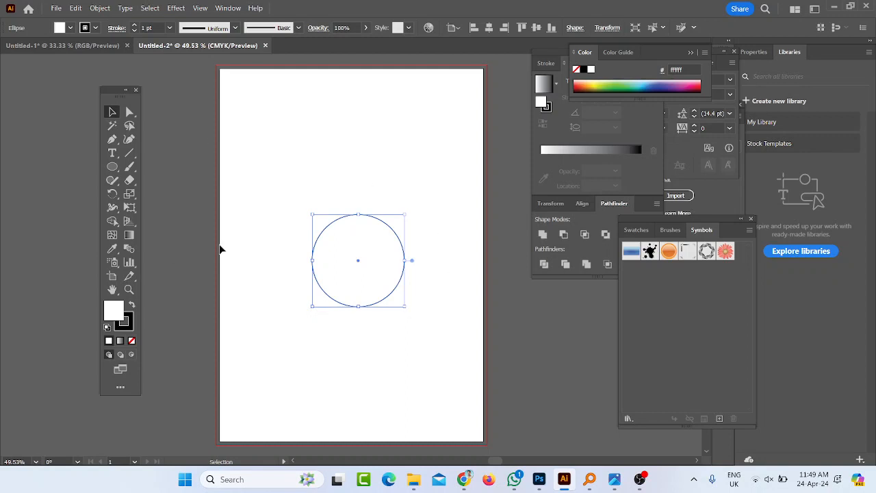
pyautogui.moveTo(404, 310)
pyautogui.mouseDown()
pyautogui.moveTo(425, 335)
pyautogui.moveTo(417, 319)
pyautogui.mouseUp()
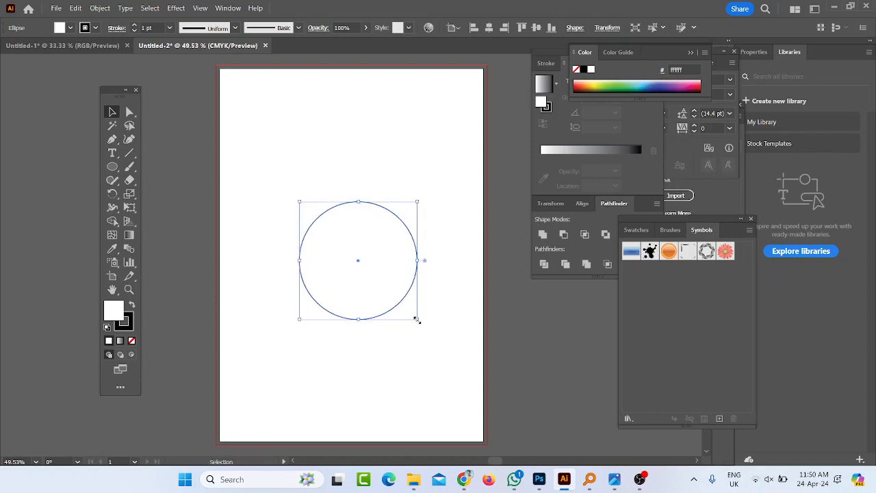
# Draw a straight vertical line above the circle, with its lower end meeting the circle's top point.
pyautogui.click(129, 153)
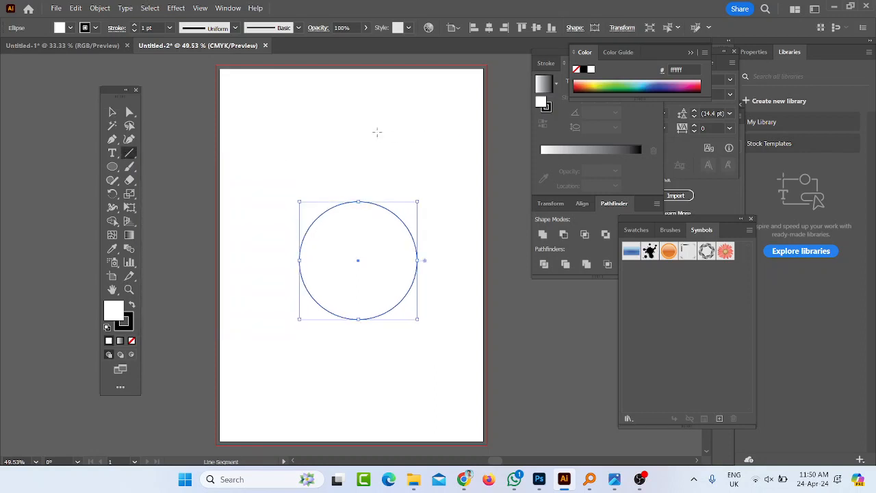
pyautogui.moveTo(356, 122); pyautogui.dragTo(356, 198)
pyautogui.scroll(3, 365, 200)
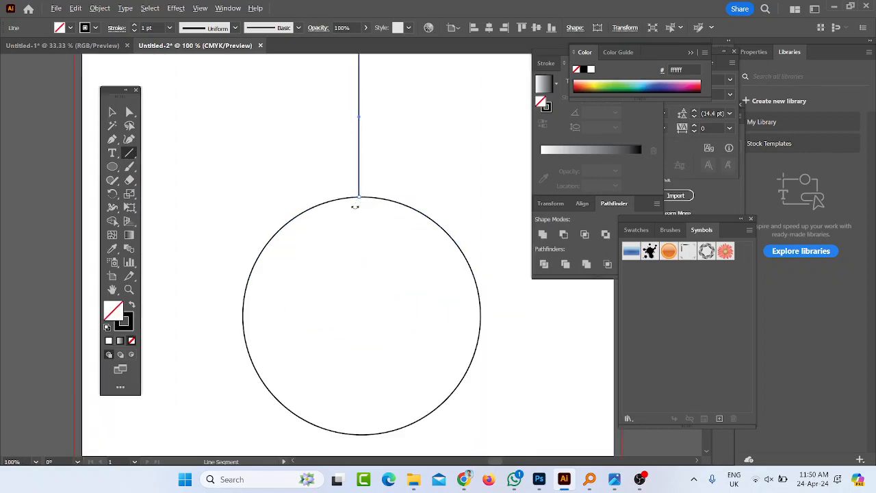
pyautogui.click(112, 111)
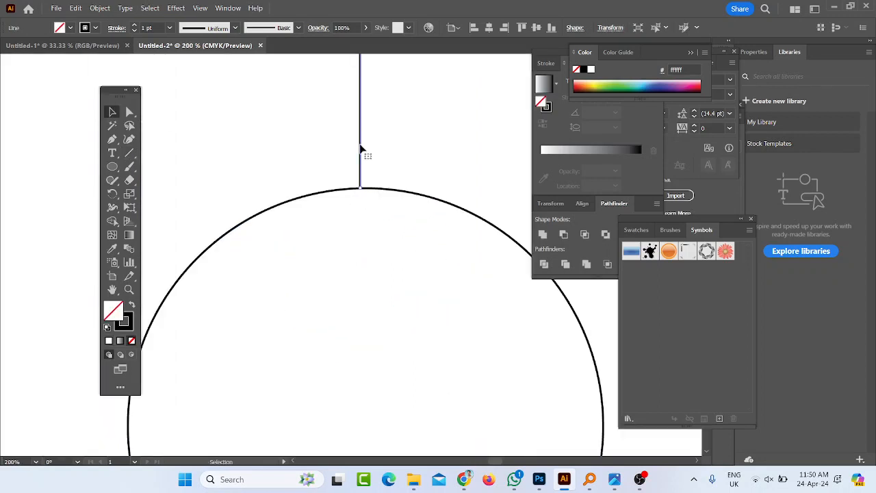
pyautogui.moveTo(360, 144); pyautogui.dragTo(363, 146)
pyautogui.moveTo(312, 155); pyautogui.dragTo(433, 251)
pyautogui.scroll(-3, 373, 258)
pyautogui.click(421, 209)
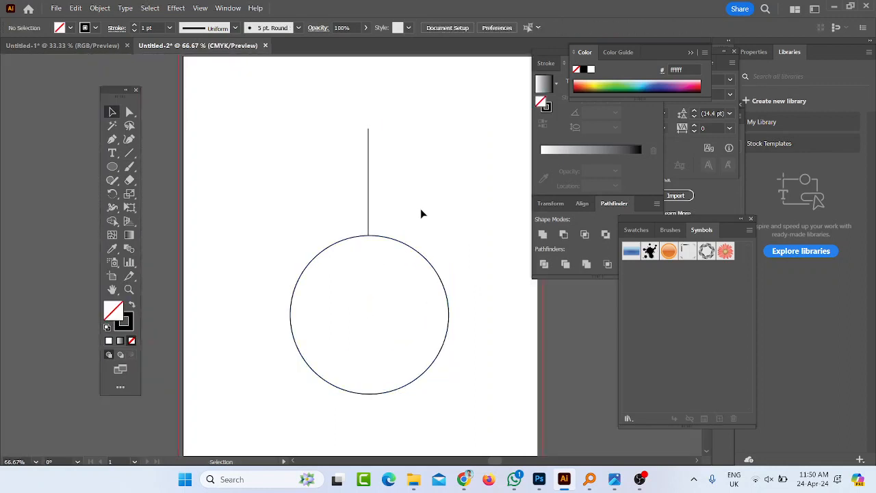
# Lengthen the vertical line by extending its upper end.
pyautogui.click(368, 150)
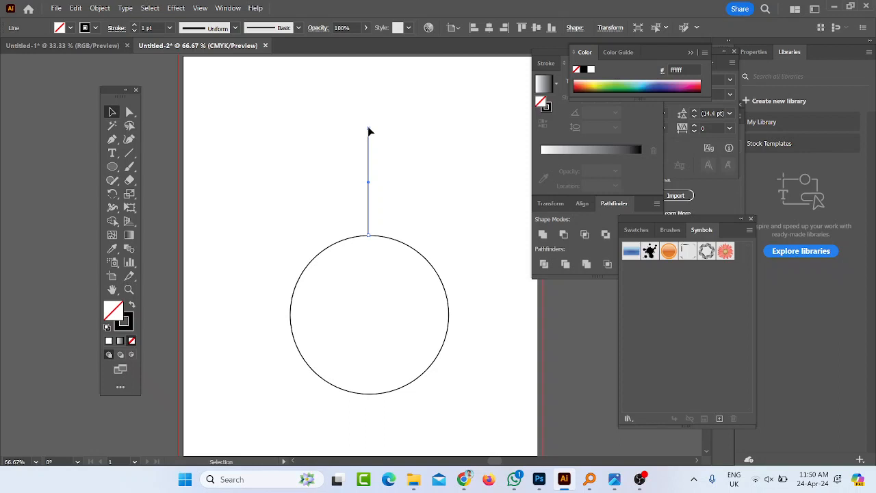
pyautogui.moveTo(370, 130); pyautogui.dragTo(369, 86)
pyautogui.click(411, 211)
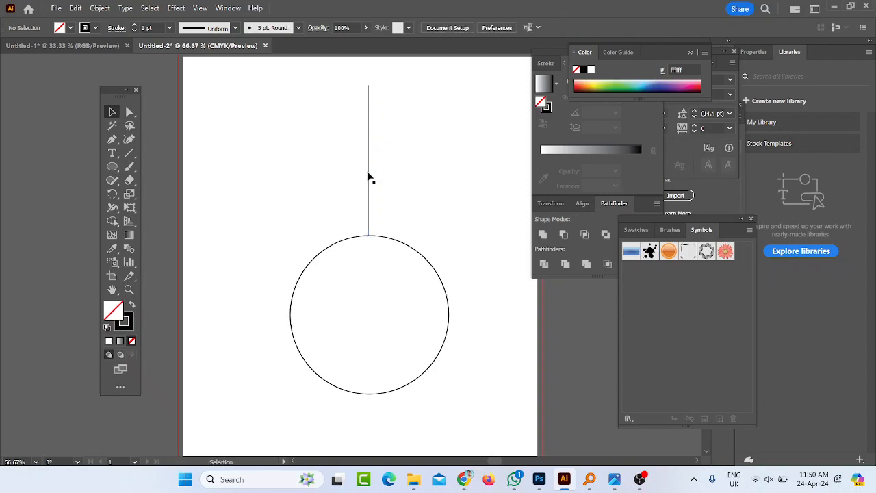
pyautogui.click(369, 177)
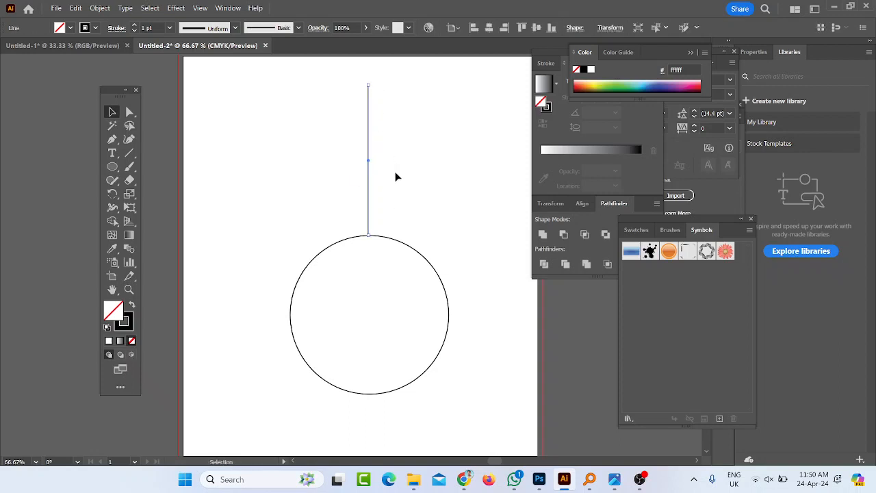
# Shrink the circle about its center, and move it up so its top point meets the line's lower end.
pyautogui.click(439, 325)
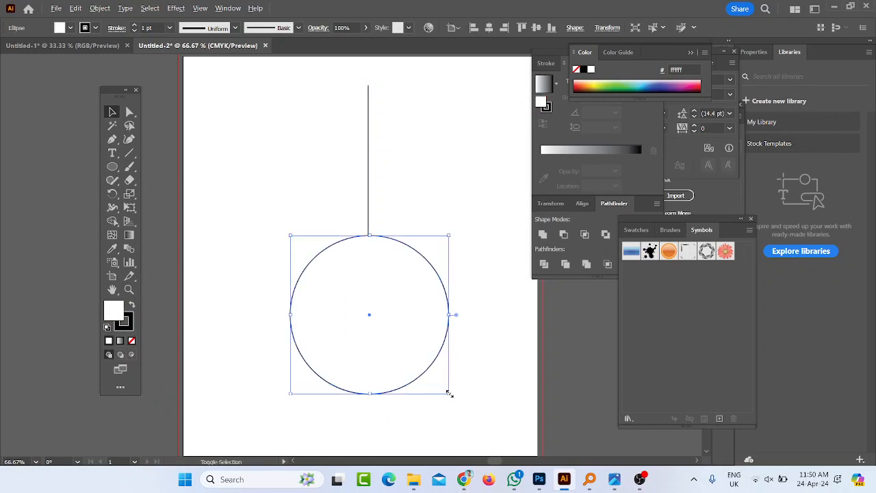
pyautogui.moveTo(449, 393); pyautogui.dragTo(424, 368)
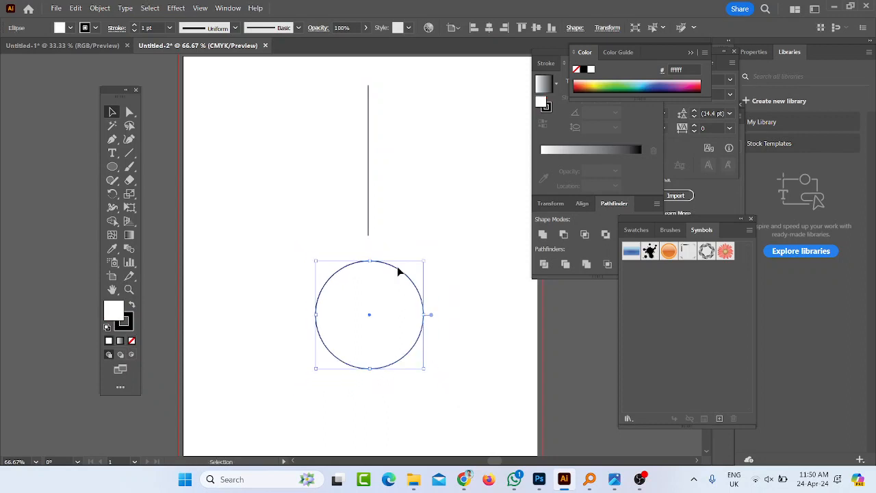
pyautogui.moveTo(397, 268); pyautogui.dragTo(352, 233)
pyautogui.scroll(5, 370, 239)
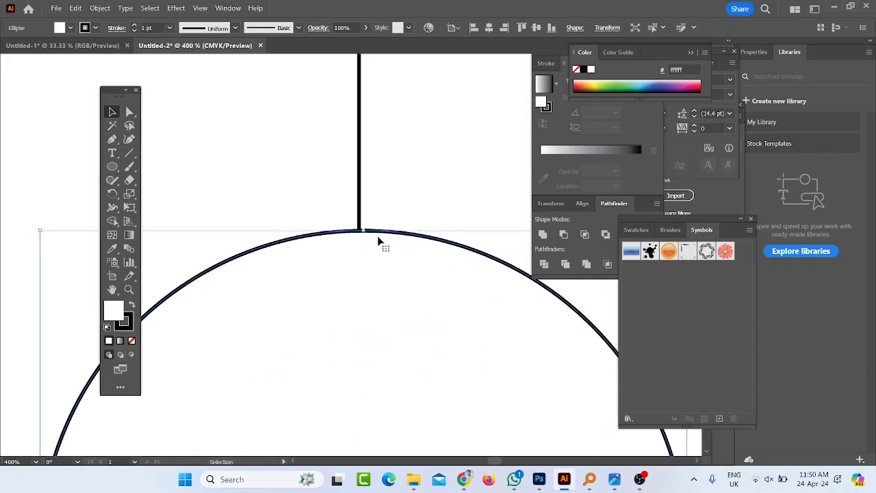
pyautogui.press('Left')
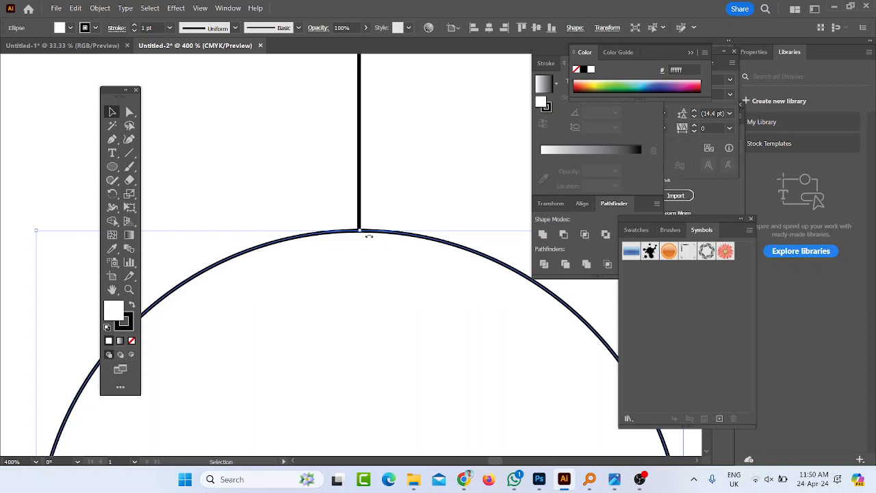
pyautogui.click(370, 161)
pyautogui.scroll(-4, 371, 174)
pyautogui.scroll(9, 366, 150)
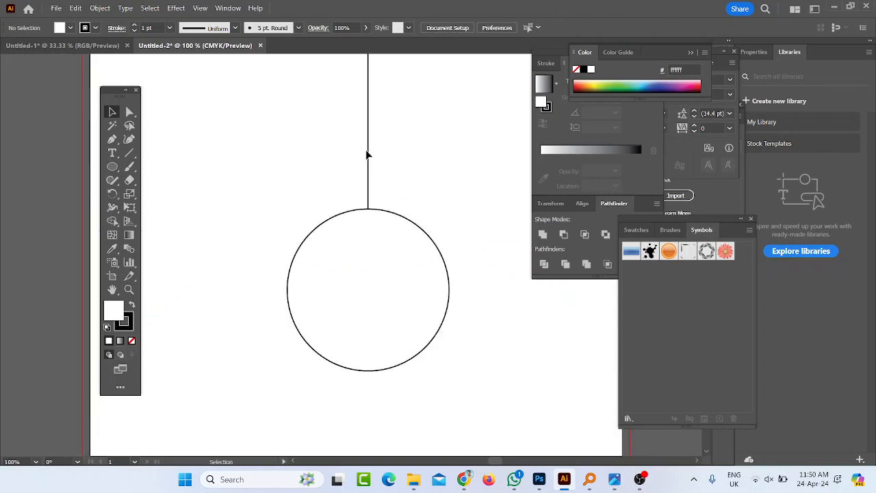
# Shorten the vertical line by lowering its upper end, keeping its lower end on the circle.
pyautogui.moveTo(302, 119); pyautogui.dragTo(408, 194)
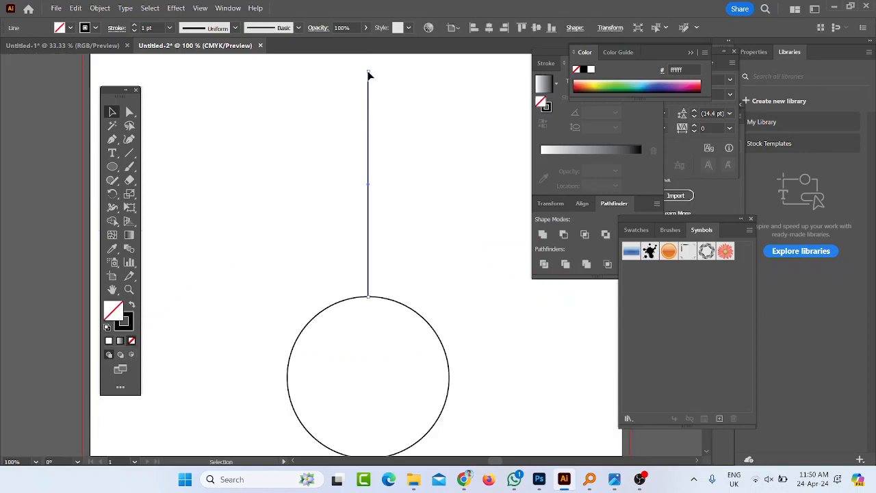
pyautogui.moveTo(368, 71); pyautogui.dragTo(355, 168)
pyautogui.scroll(-1, 413, 219)
# Show the rulers, and place a vertical and a horizontal guide crossing at the circle's center.
pyautogui.click(385, 323)
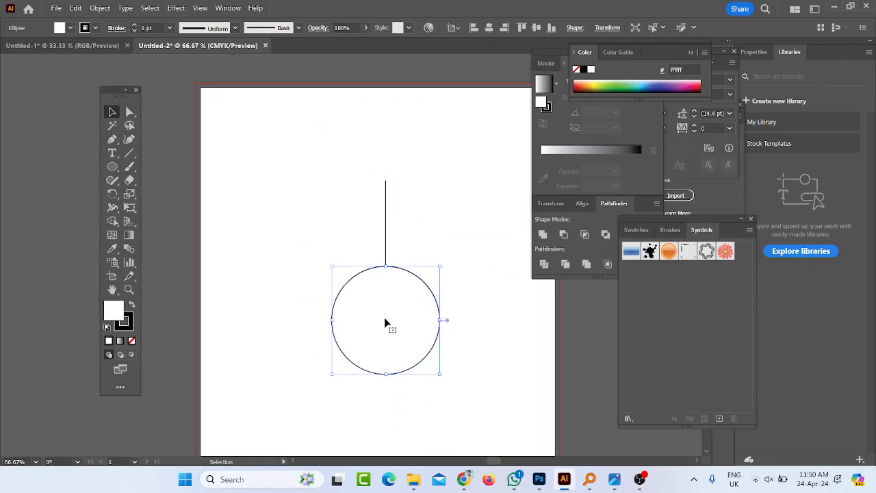
pyautogui.press('a')
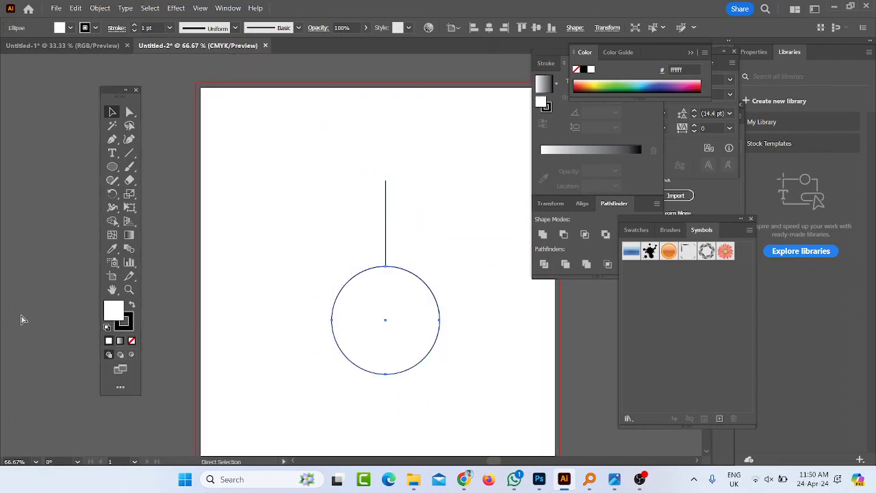
pyautogui.hotkey('ctrl', 'r')
pyautogui.moveTo(7, 277); pyautogui.dragTo(386, 348)
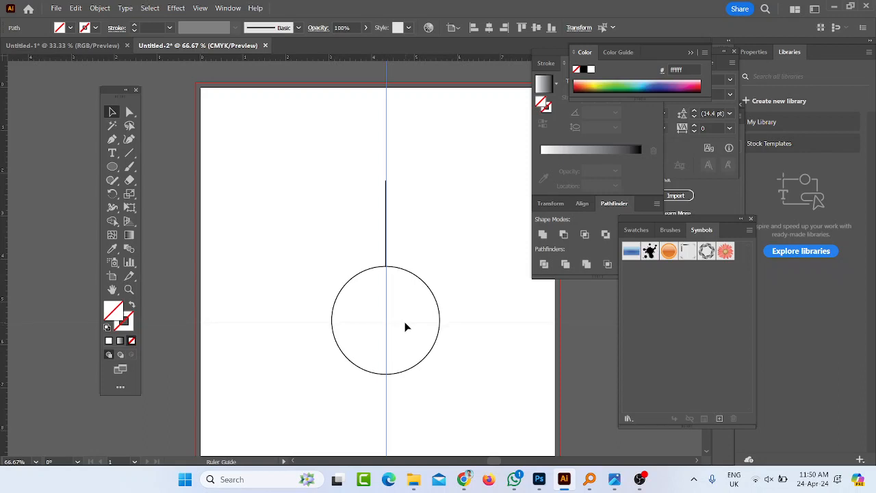
pyautogui.moveTo(346, 295); pyautogui.dragTo(353, 318)
pyautogui.hotkey('ctrl', 'z')
# Fine-tune the horizontal guide so it runs exactly through the circle's left anchor point.
pyautogui.click(345, 335)
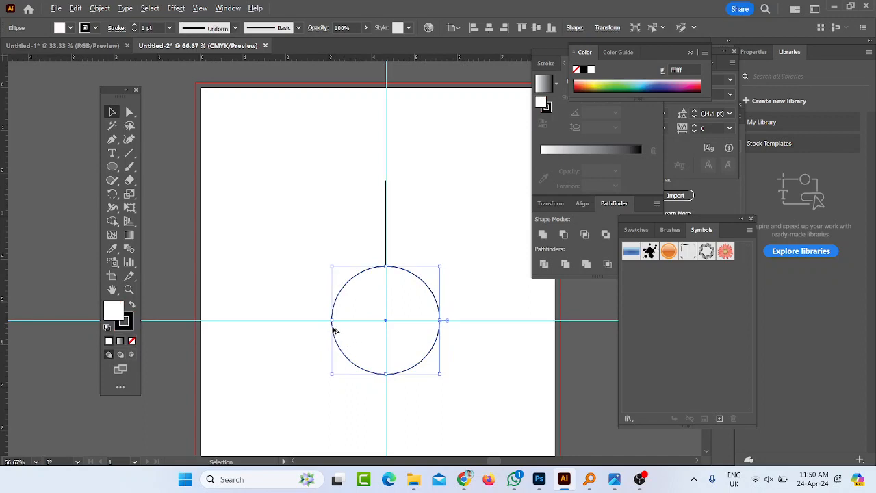
pyautogui.scroll(4, 333, 330)
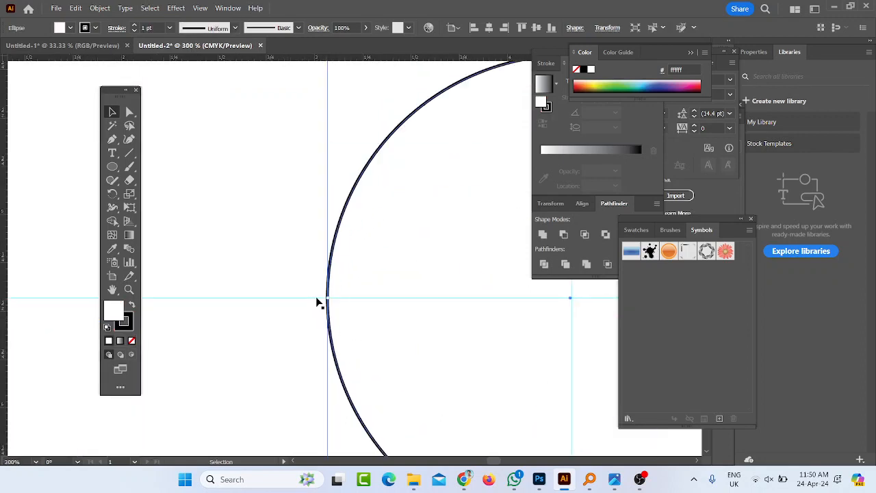
pyautogui.moveTo(316, 298); pyautogui.dragTo(316, 297)
pyautogui.click(340, 325)
pyautogui.click(306, 330)
pyautogui.scroll(-5, 311, 336)
pyautogui.scroll(1, 312, 336)
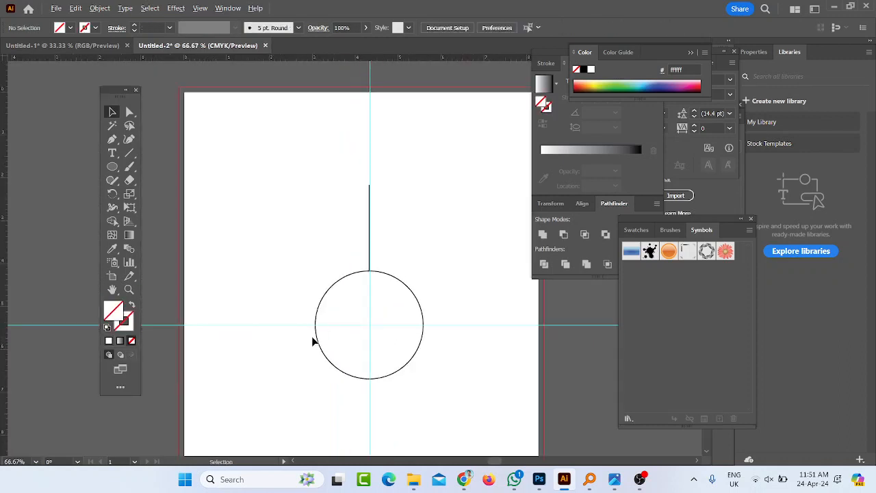
pyautogui.click(371, 197)
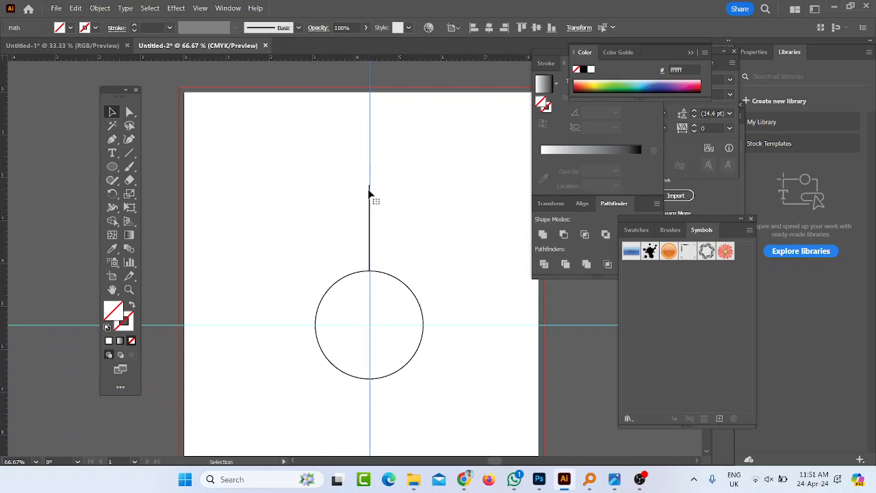
pyautogui.scroll(3, 369, 192)
pyautogui.click(378, 195)
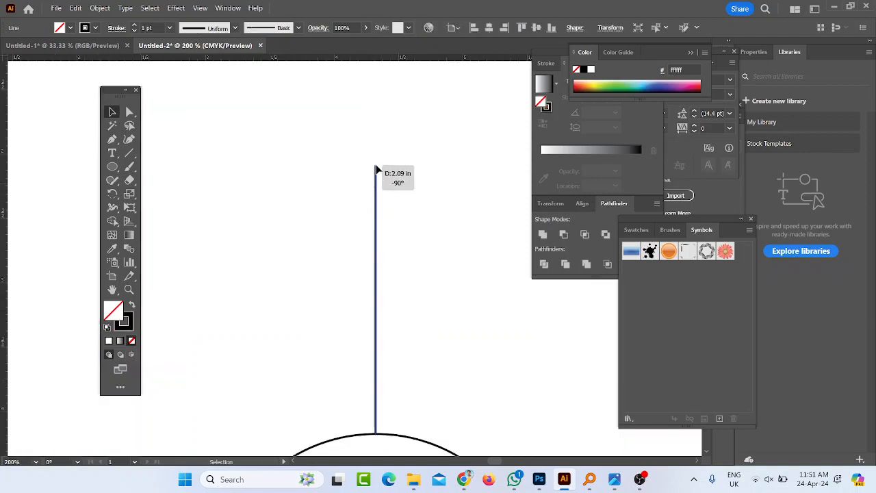
pyautogui.scroll(-5, 375, 205)
pyautogui.scroll(2, 387, 260)
pyautogui.click(437, 260)
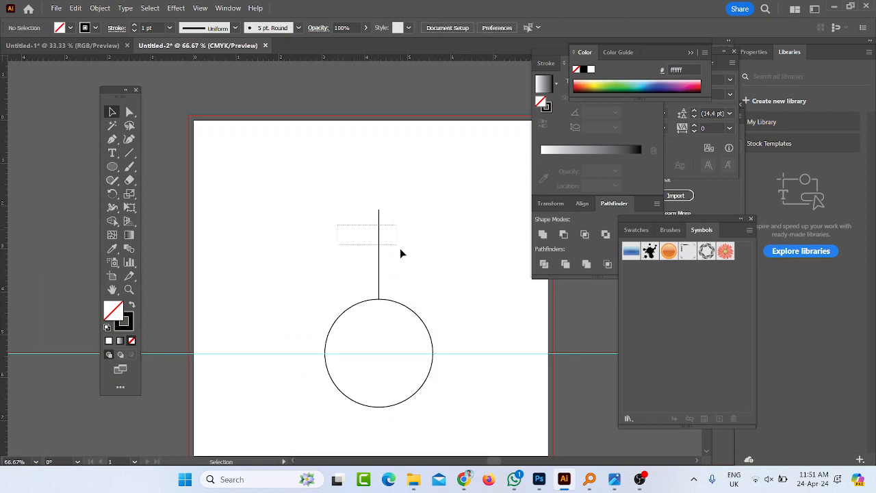
pyautogui.click(378, 249)
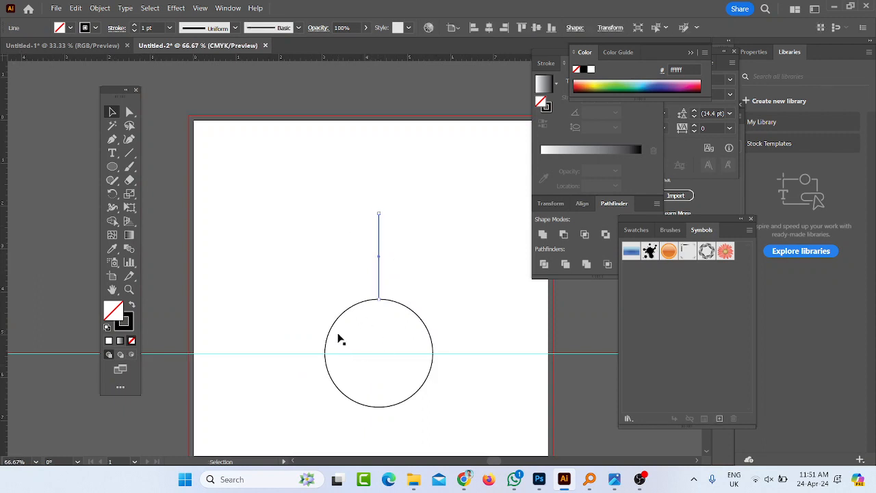
pyautogui.hotkey('ctrl', 'z')
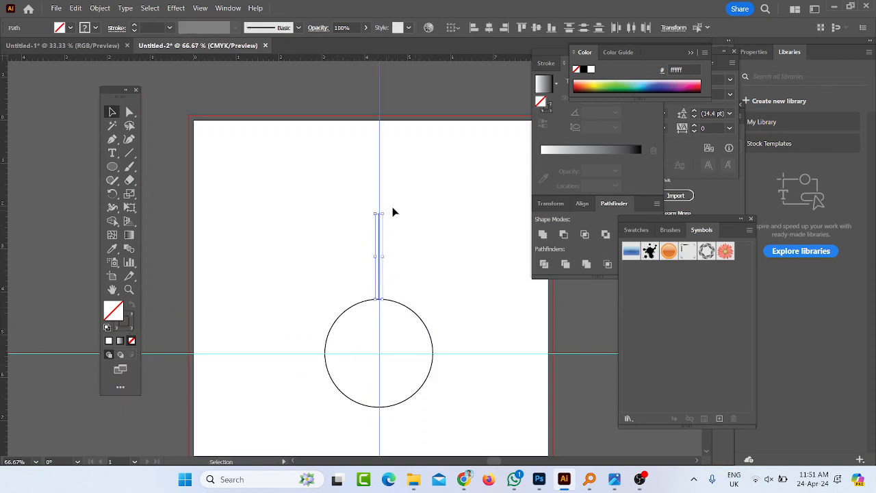
pyautogui.click(416, 230)
pyautogui.scroll(4, 380, 224)
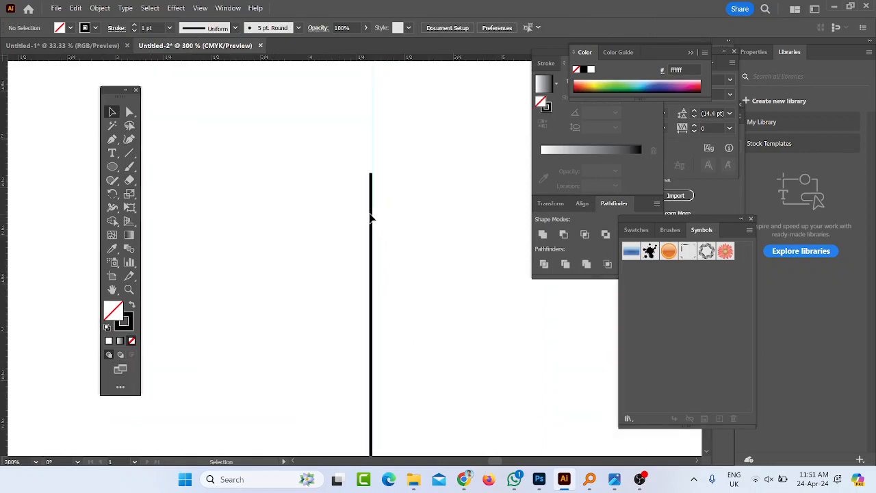
# Select the vertical line, and make a copy of it rotated 6° about the circle's center.
pyautogui.click(373, 219)
pyautogui.scroll(3, 366, 205)
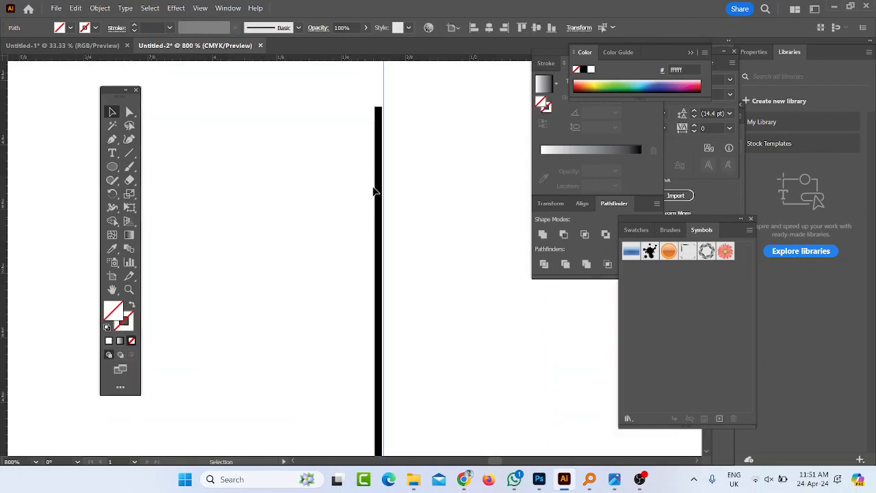
pyautogui.click(378, 199)
pyautogui.scroll(-7, 370, 274)
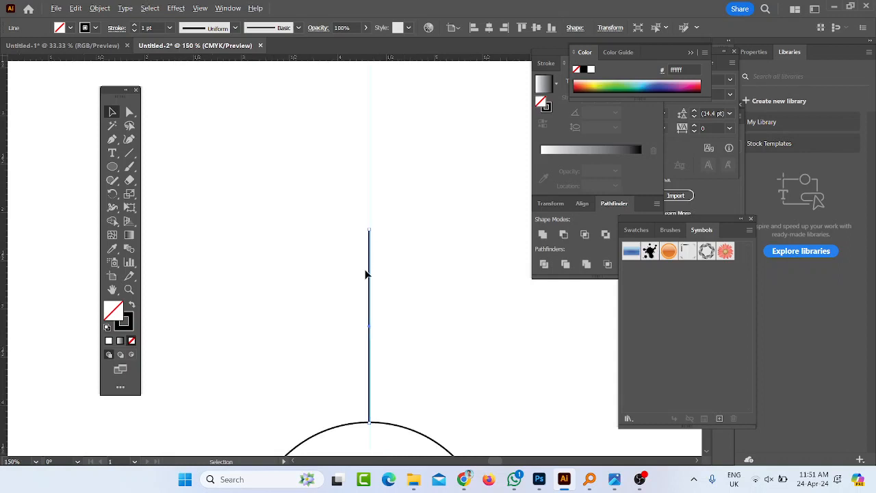
pyautogui.scroll(-2, 375, 346)
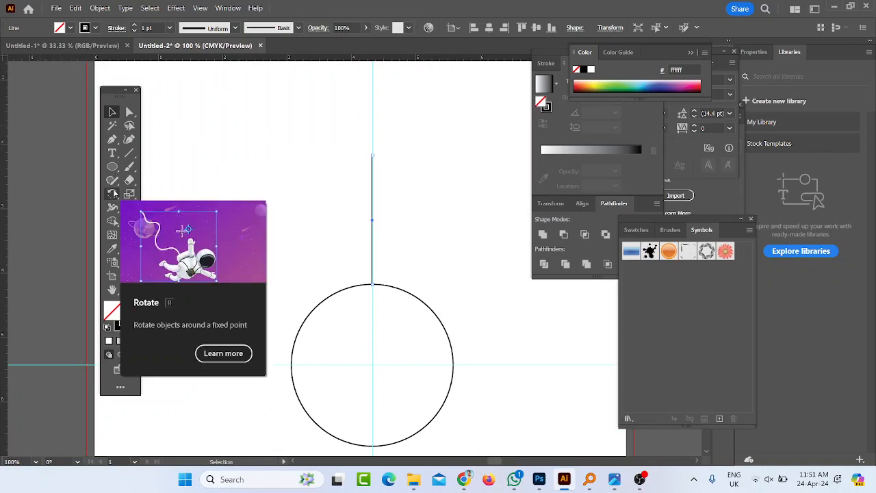
pyautogui.click(113, 194)
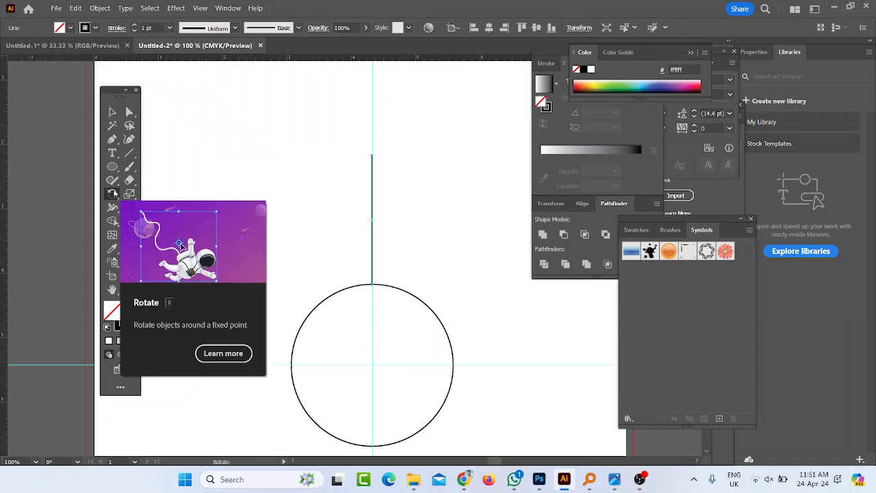
pyautogui.keyDown('alt'); pyautogui.click(373, 364); pyautogui.keyUp('alt')
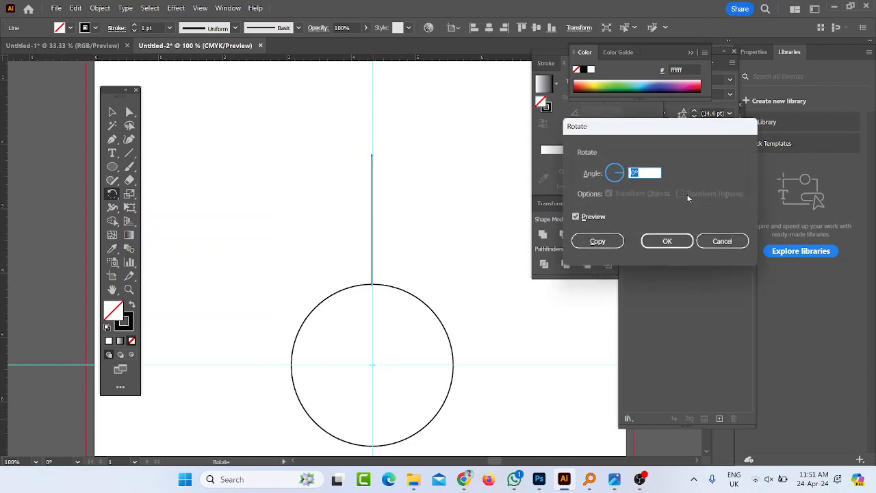
pyautogui.write('6')
pyautogui.click(577, 217)
pyautogui.click(577, 217)
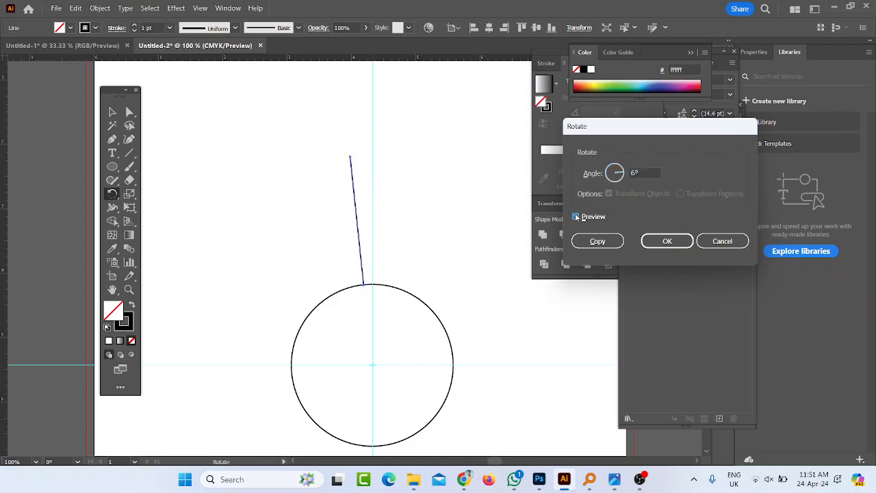
pyautogui.click(596, 242)
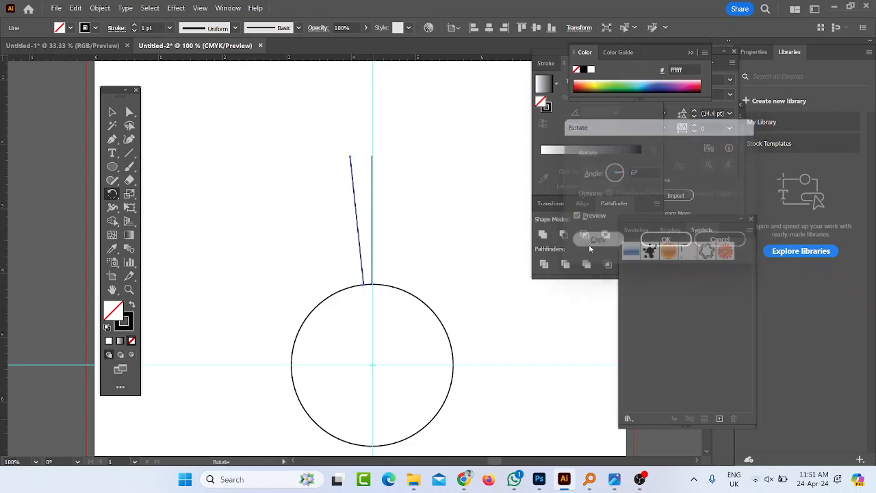
# Repeat the rotated copy of the line until evenly spaced rays surround the whole circle.
pyautogui.hotkey('ctrl', 'd')
pyautogui.hotkey('ctrl', 'd')
pyautogui.hotkey('ctrl', 'd')
pyautogui.hotkey('ctrl', 'd')
pyautogui.hotkey('ctrl', 'd')
pyautogui.hotkey('ctrl', 'd')
pyautogui.hotkey('ctrl', 'd')
pyautogui.hotkey('ctrl', 'd')
pyautogui.hotkey('ctrl', 'd')
pyautogui.hotkey('ctrl', 'd')
pyautogui.hotkey('ctrl', 'd')
pyautogui.hotkey('ctrl', 'd')
pyautogui.hotkey('ctrl', 'd')
pyautogui.hotkey('ctrl', 'd')
pyautogui.hotkey('ctrl', 'd')
pyautogui.hotkey('ctrl', 'd')
pyautogui.hotkey('ctrl', 'd')
pyautogui.hotkey('ctrl', 'd')
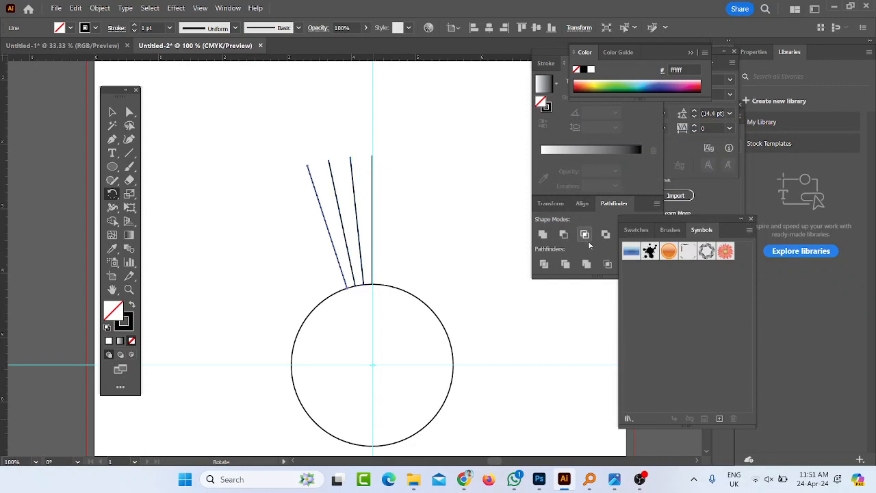
pyautogui.hotkey('ctrl', 'd')
pyautogui.hotkey('ctrl', 'd')
pyautogui.hotkey('ctrl', 'd')
pyautogui.hotkey('ctrl', 'd')
pyautogui.hotkey('ctrl', 'd')
pyautogui.hotkey('ctrl', 'd')
pyautogui.hotkey('ctrl', 'd')
pyautogui.hotkey('ctrl', 'd')
pyautogui.hotkey('ctrl', 'd')
pyautogui.hotkey('ctrl', 'd')
pyautogui.hotkey('ctrl', 'd')
pyautogui.hotkey('ctrl', 'd')
pyautogui.hotkey('ctrl', 'd')
pyautogui.hotkey('ctrl', 'd')
pyautogui.hotkey('ctrl', 'd')
pyautogui.hotkey('ctrl', 'd')
pyautogui.hotkey('ctrl', 'd')
pyautogui.hotkey('ctrl', 'd')
pyautogui.hotkey('ctrl', 'd')
pyautogui.hotkey('ctrl', 'd')
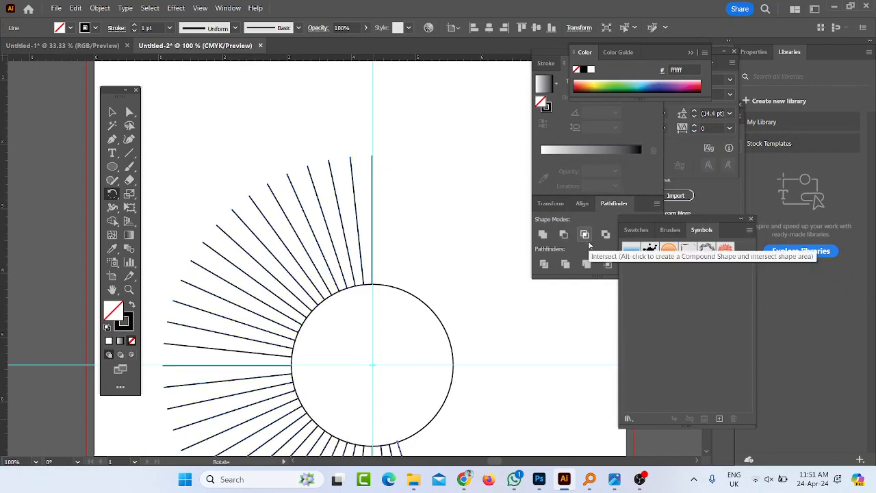
pyautogui.hotkey('ctrl', 'd')
pyautogui.hotkey('ctrl', 'd')
pyautogui.hotkey('ctrl', 'd')
pyautogui.hotkey('ctrl', 'd')
pyautogui.hotkey('ctrl', 'd')
pyautogui.hotkey('ctrl', 'd')
pyautogui.hotkey('ctrl', 'd')
pyautogui.hotkey('ctrl', 'd')
pyautogui.hotkey('ctrl', 'd')
pyautogui.hotkey('ctrl', 'd')
pyautogui.hotkey('ctrl', 'd')
pyautogui.hotkey('ctrl', 'd')
pyautogui.hotkey('ctrl', 'd')
pyautogui.hotkey('ctrl', 'd')
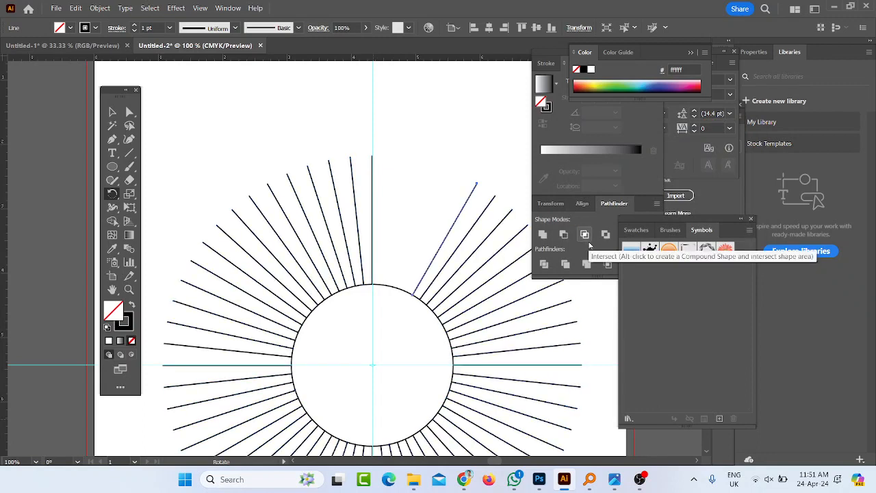
pyautogui.hotkey('ctrl', 'd')
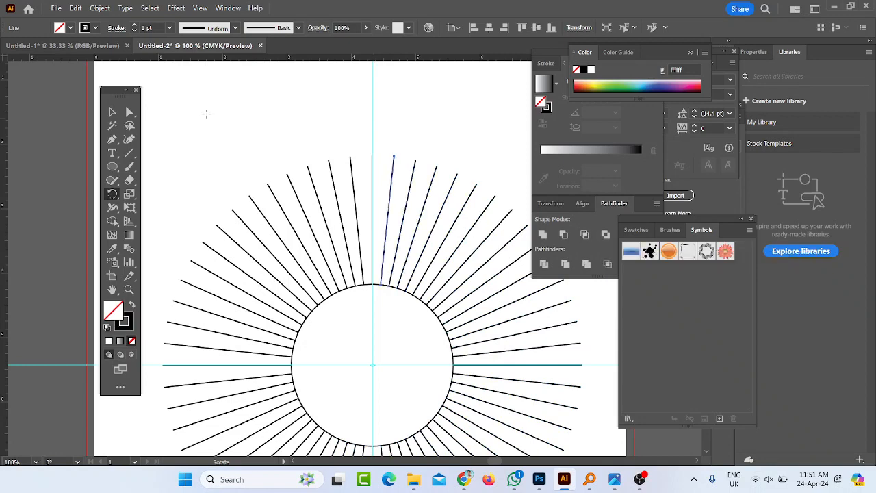
# Delete the vertical and horizontal guides, and undo both deletions.
pyautogui.click(112, 111)
pyautogui.moveTo(359, 94); pyautogui.dragTo(422, 123)
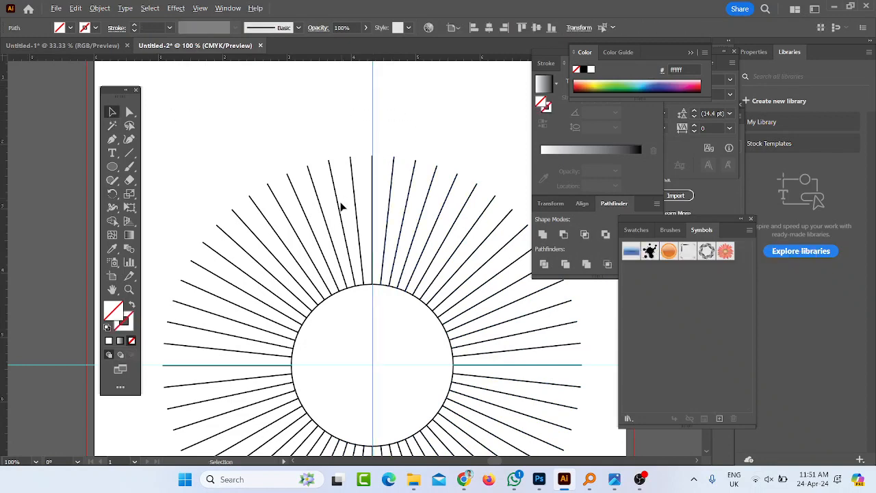
pyautogui.scroll(-2, 340, 204)
pyautogui.press('Delete')
pyautogui.click(505, 284)
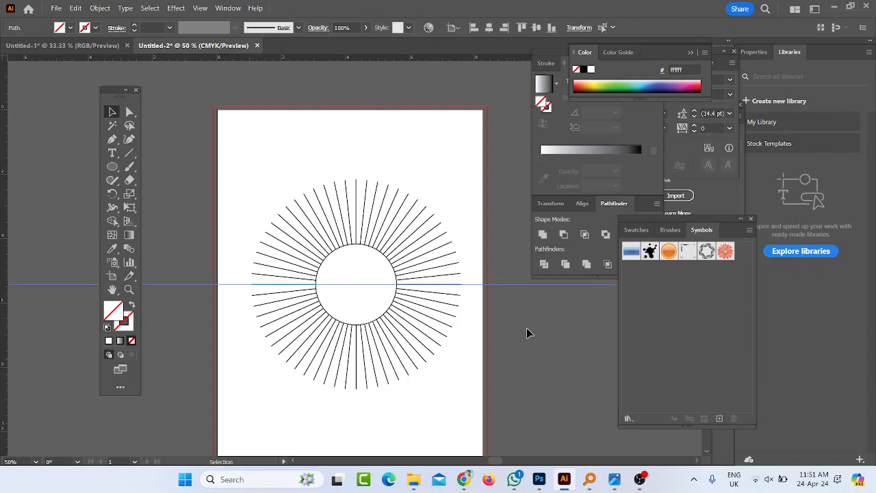
pyautogui.press('Delete')
pyautogui.hotkey('ctrl', 'z')
pyautogui.hotkey('ctrl', 'z')
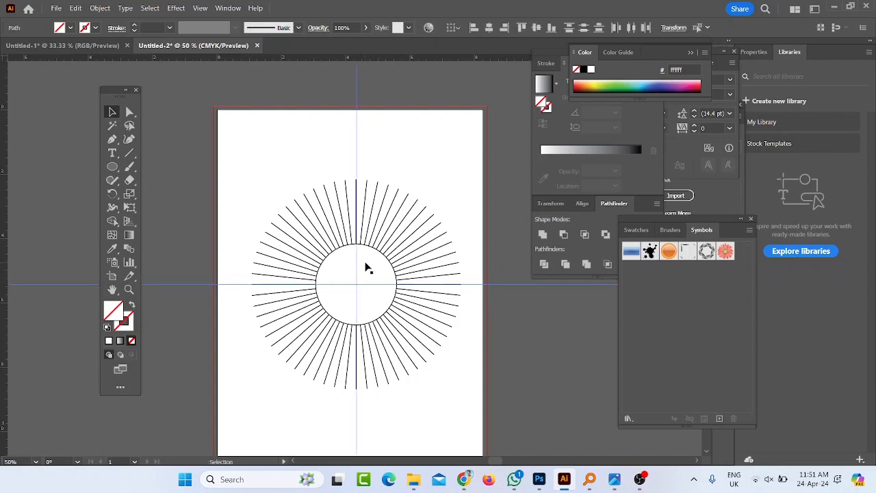
# Create a polygon with 6 sides and a 0.6944 in radius on the blank area above and left of the rays.
pyautogui.scroll(1, 322, 250)
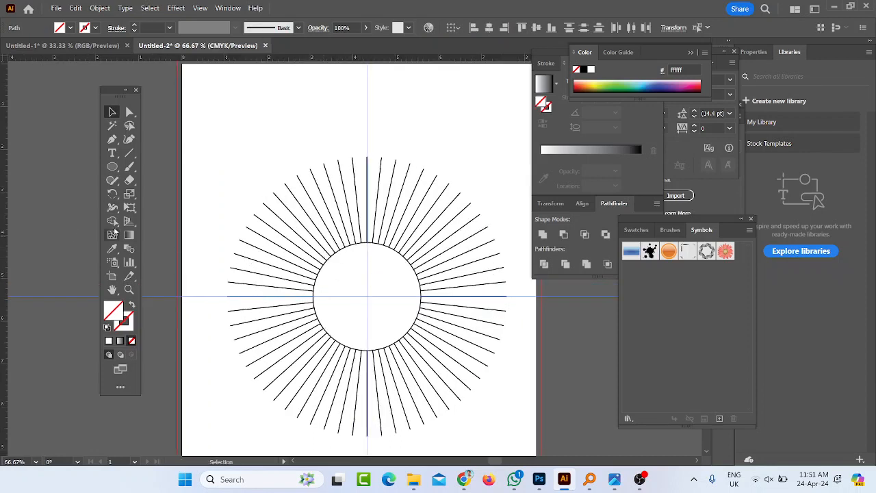
pyautogui.click(113, 169)
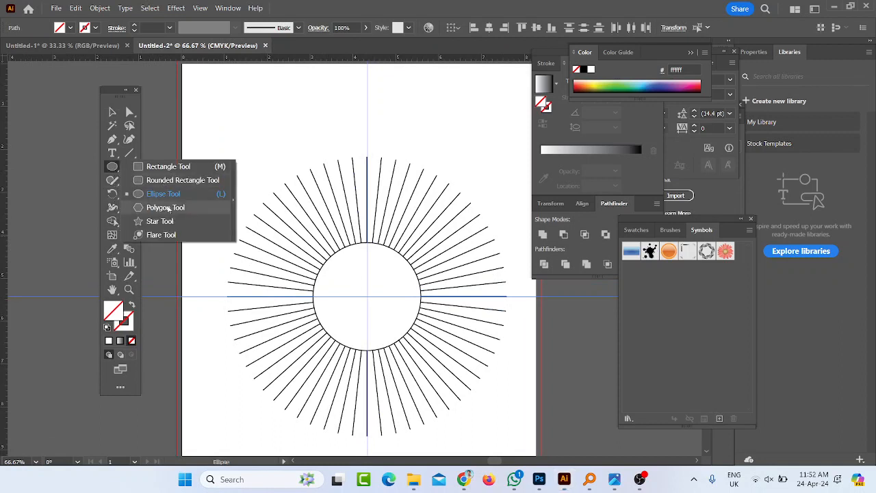
pyautogui.click(168, 209)
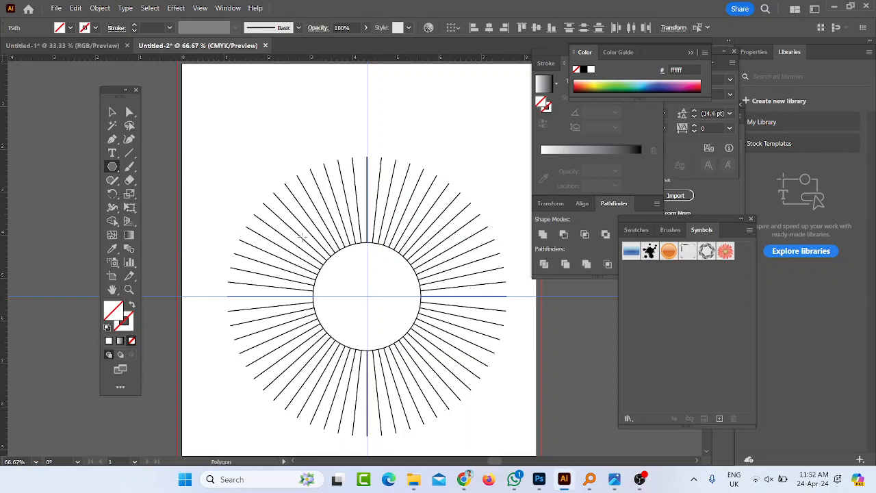
pyautogui.click(241, 169)
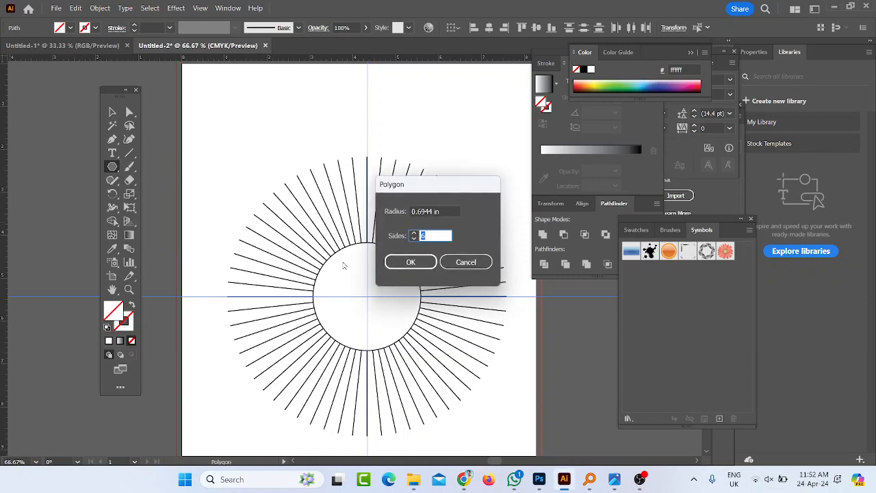
pyautogui.click(404, 262)
pyautogui.press('v')
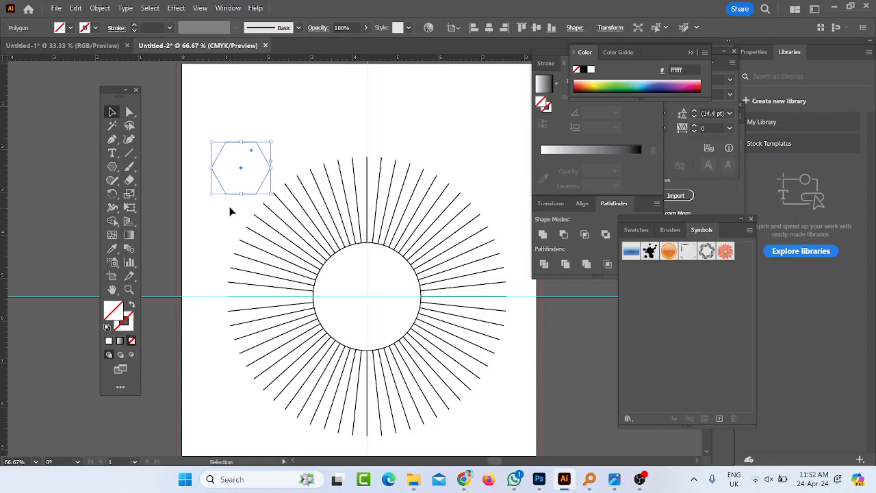
# Give the hexagon the default white fill and black stroke.
pyautogui.click(121, 319)
pyautogui.click(108, 340)
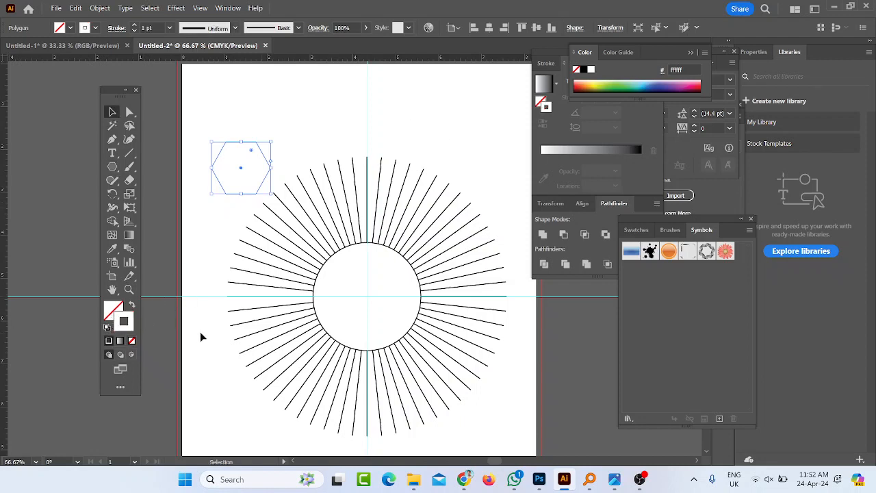
pyautogui.press('d')
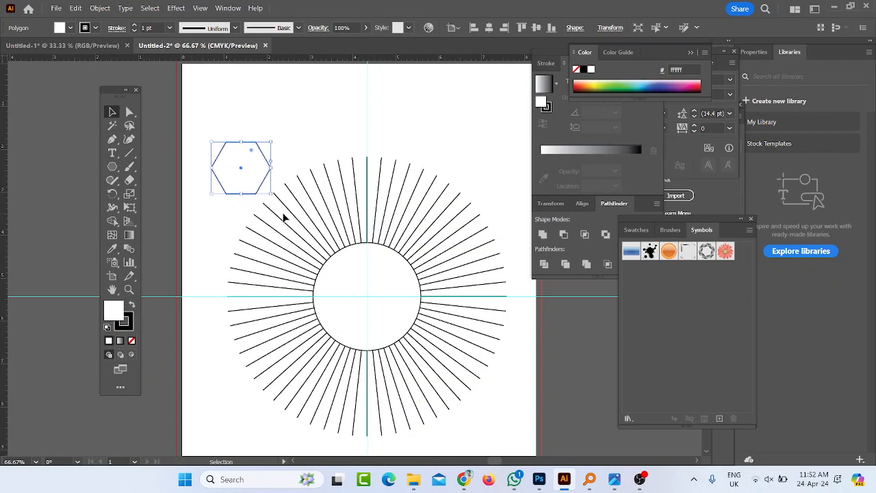
# Enlarge the hexagon, and center it on the guides' crossing so it covers the circle and the inner part of the rays.
pyautogui.moveTo(274, 196); pyautogui.dragTo(404, 332)
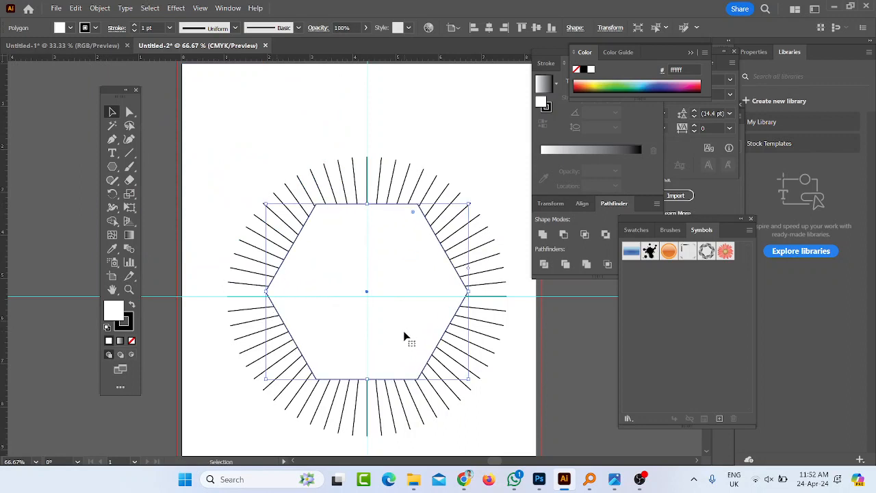
pyautogui.press('Down')
pyautogui.press('Down')
pyautogui.press('Down')
pyautogui.press('Down')
pyautogui.press('Down')
pyautogui.press('Down')
pyautogui.press('Down')
pyautogui.press('Down')
pyautogui.press('Down')
pyautogui.press('Down')
pyautogui.press('Down')
pyautogui.press('Down')
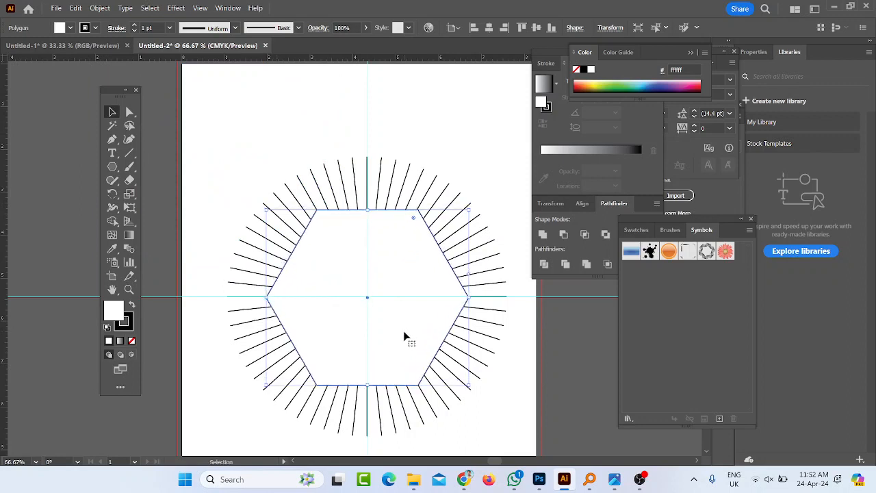
pyautogui.press('Up')
pyautogui.press('Up')
pyautogui.press('Up')
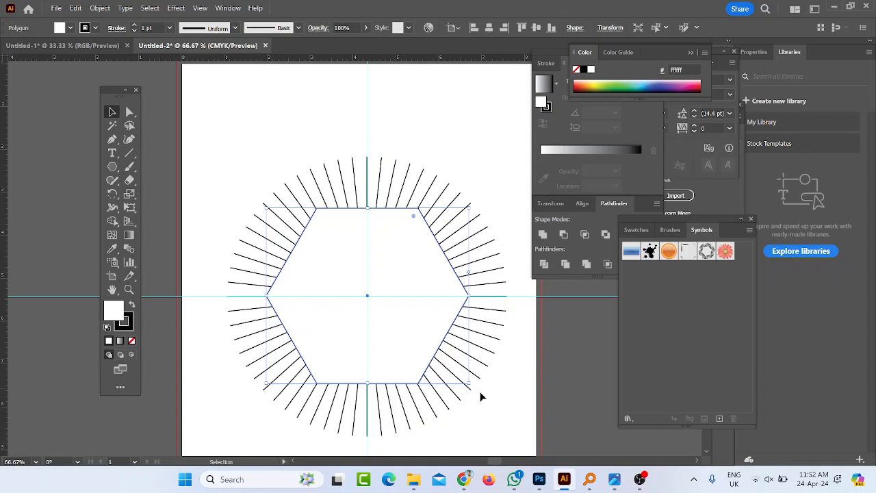
pyautogui.moveTo(469, 383); pyautogui.dragTo(487, 417)
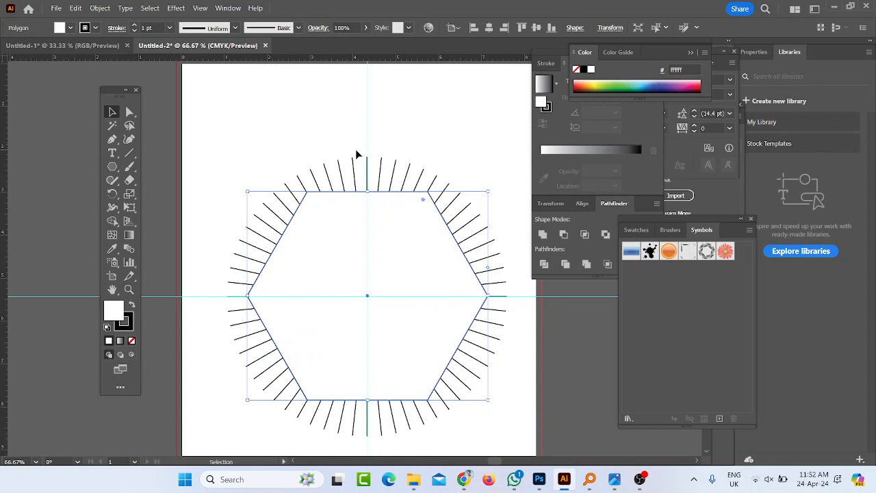
# Apply a Pucker & Bloat effect of -25% to the hexagon.
pyautogui.click(176, 8)
pyautogui.moveTo(196, 179)
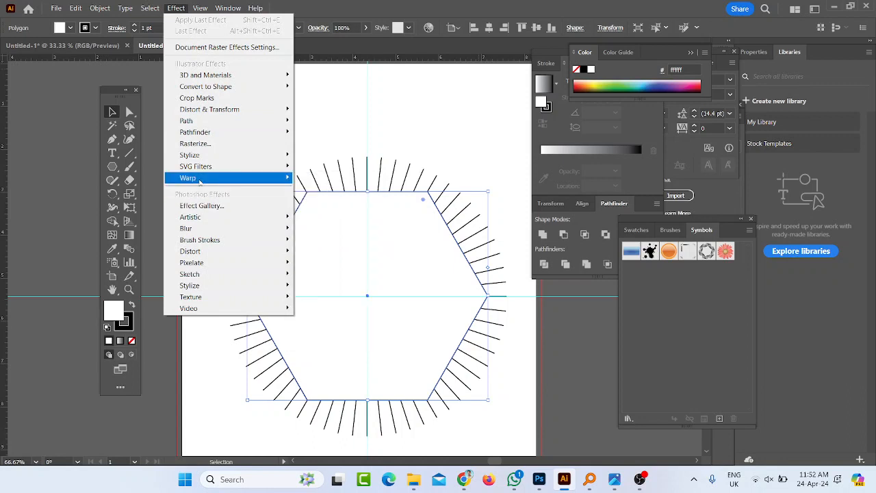
pyautogui.moveTo(242, 111)
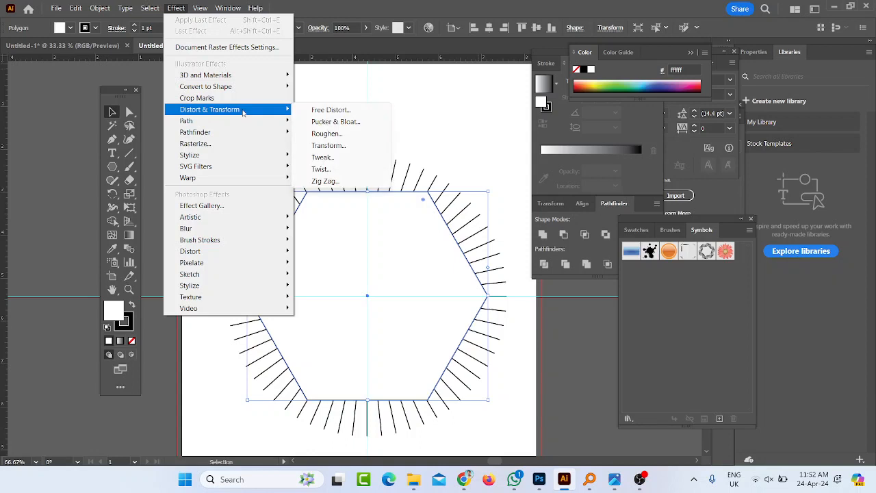
pyautogui.click(331, 122)
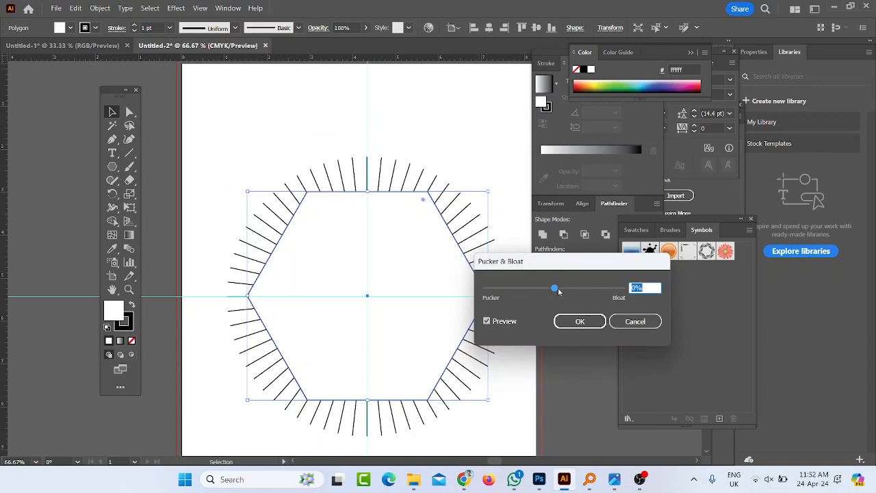
pyautogui.moveTo(561, 293); pyautogui.dragTo(543, 292)
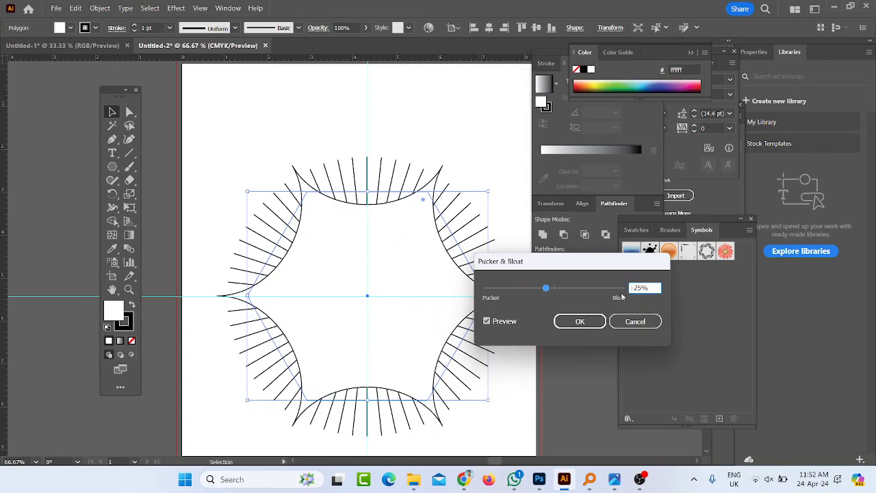
pyautogui.moveTo(547, 289); pyautogui.dragTo(549, 290)
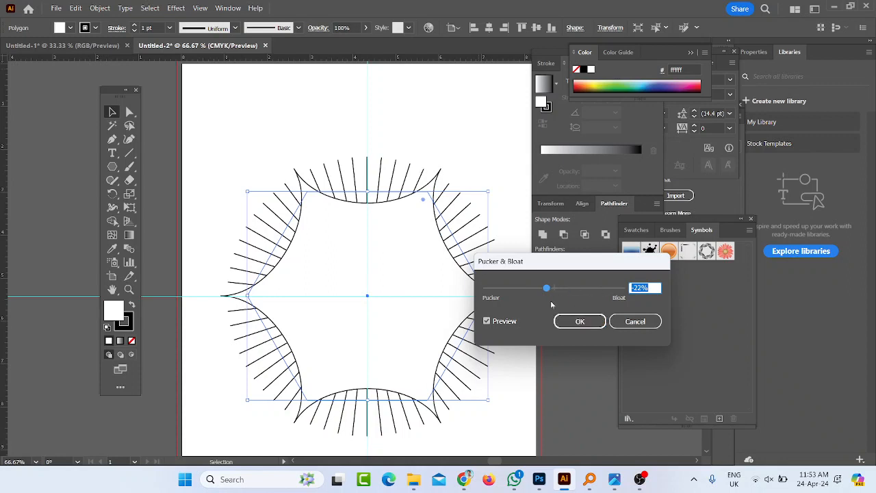
pyautogui.moveTo(547, 289)
pyautogui.mouseDown()
pyautogui.moveTo(454, 291)
pyautogui.moveTo(546, 293)
pyautogui.mouseUp()
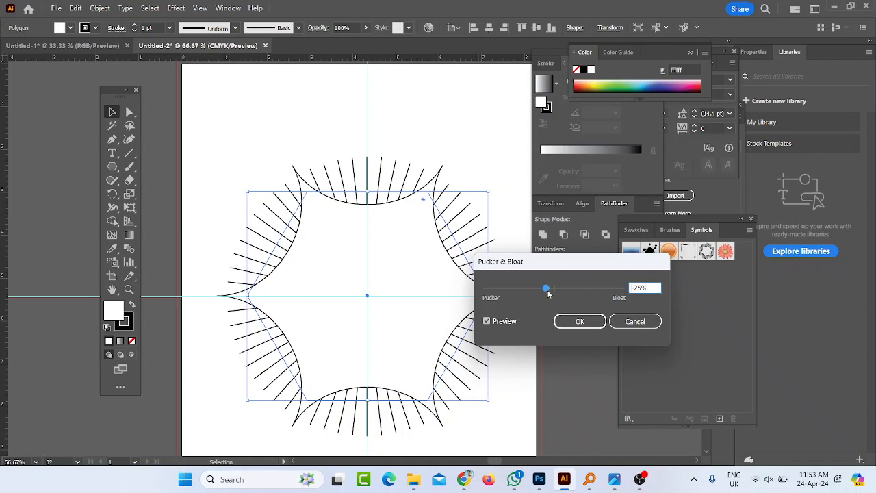
pyautogui.click(568, 323)
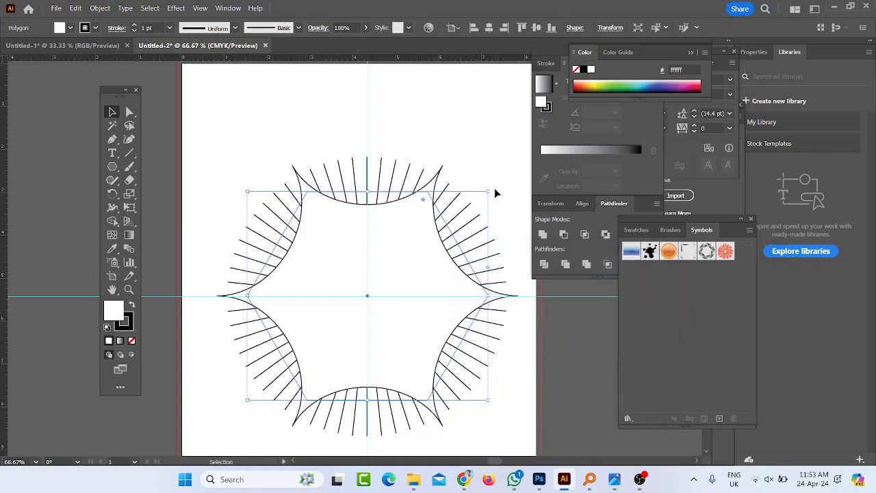
# Rotate the puckered hexagon so one point faces straight up, and shrink it about its center until its points meet the ray ends.
pyautogui.moveTo(491, 188); pyautogui.dragTo(414, 164)
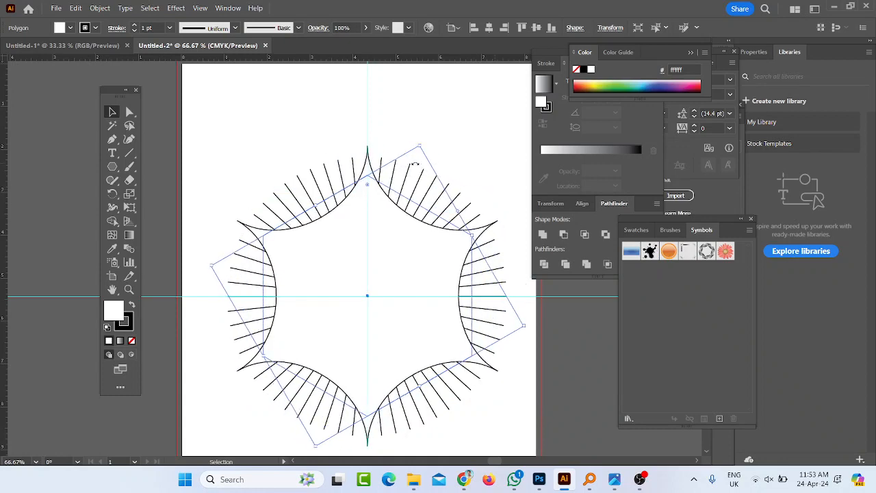
pyautogui.moveTo(522, 328); pyautogui.dragTo(510, 319)
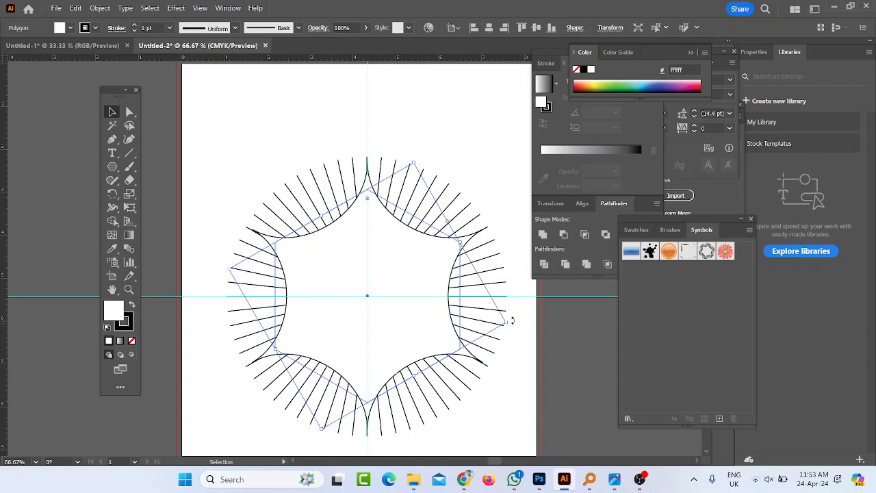
pyautogui.click(483, 200)
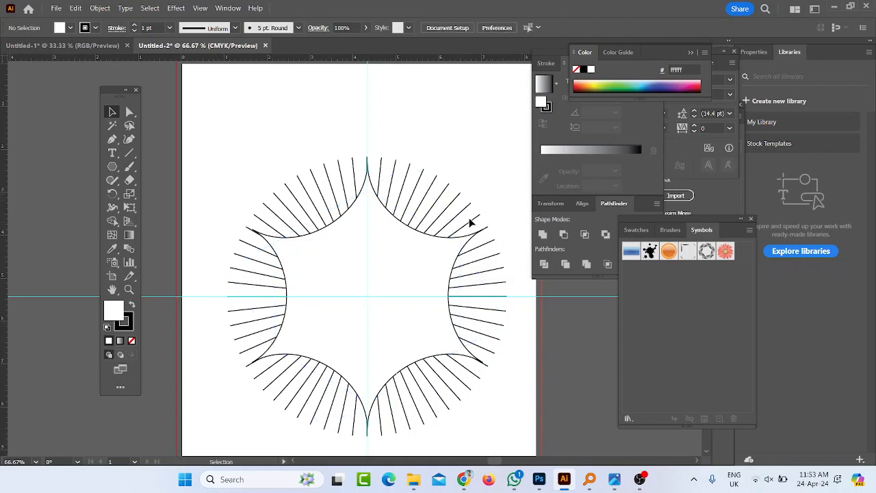
# Undo the edits back to the rays and circle without the puckered hexagon.
pyautogui.click(403, 336)
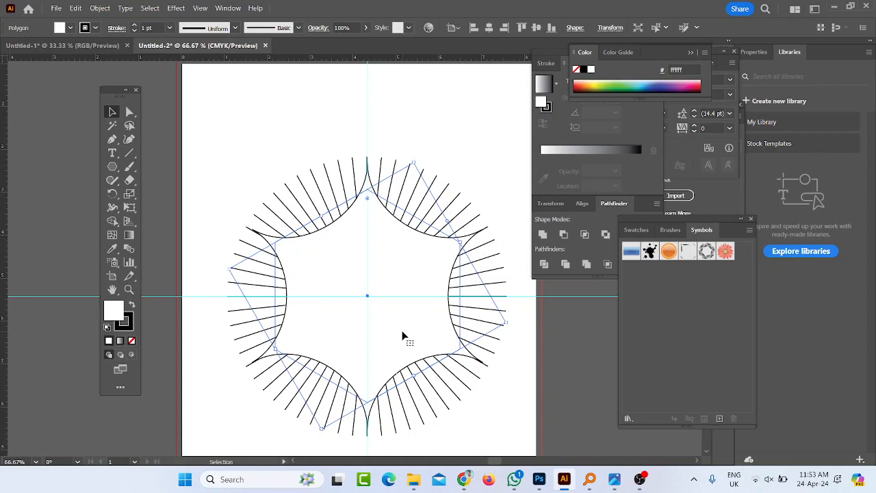
pyautogui.press('a')
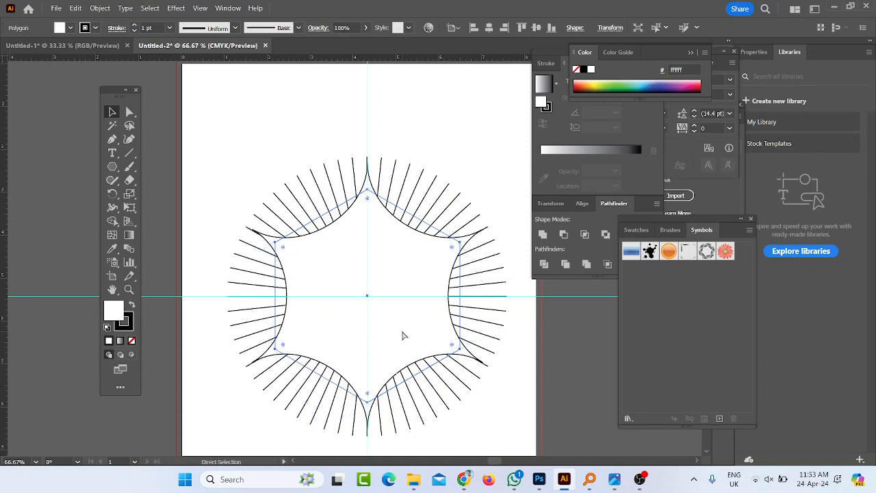
pyautogui.hotkey('ctrl', 'z')
pyautogui.hotkey('ctrl', 'z')
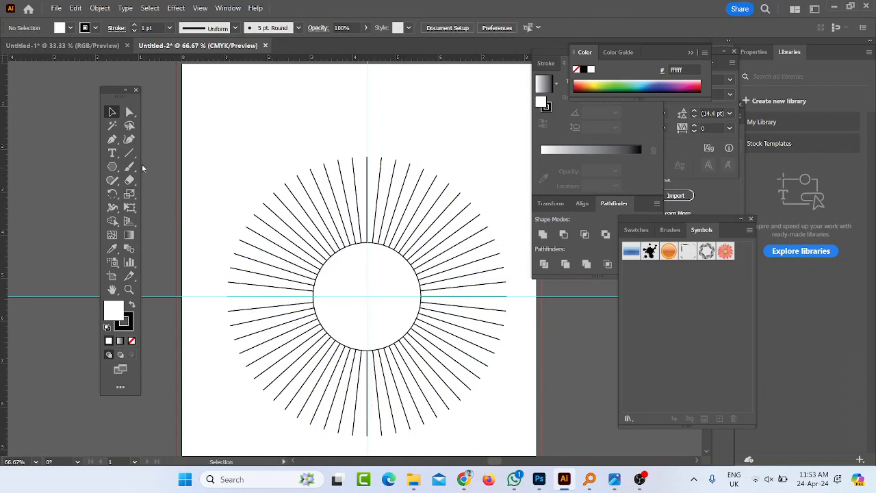
# Draw a hexagon outward from the guides' crossing, flat side up, covering the circle and the inner part of the rays.
pyautogui.moveTo(112, 166); pyautogui.dragTo(171, 205)
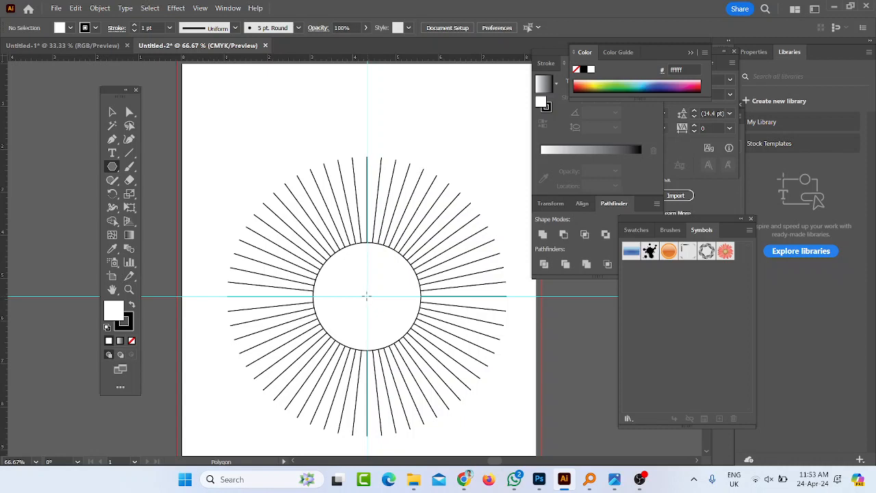
pyautogui.moveTo(367, 297); pyautogui.dragTo(441, 390)
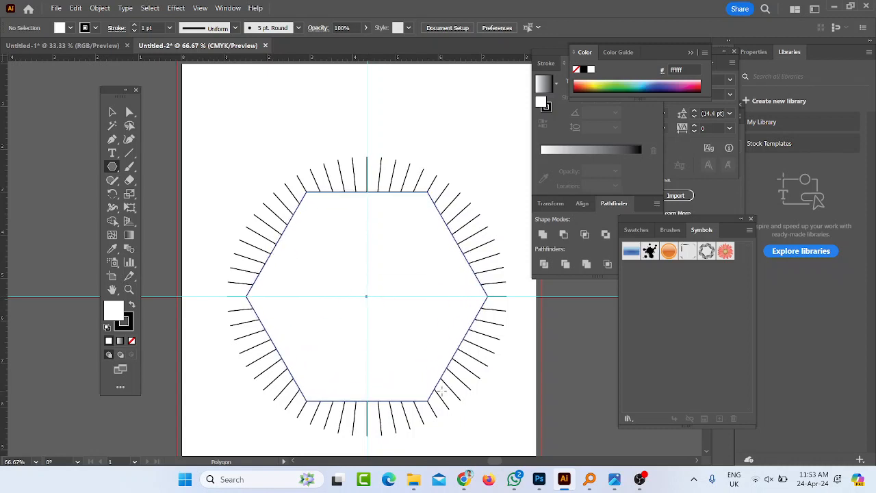
pyautogui.moveTo(441, 390); pyautogui.dragTo(441, 390)
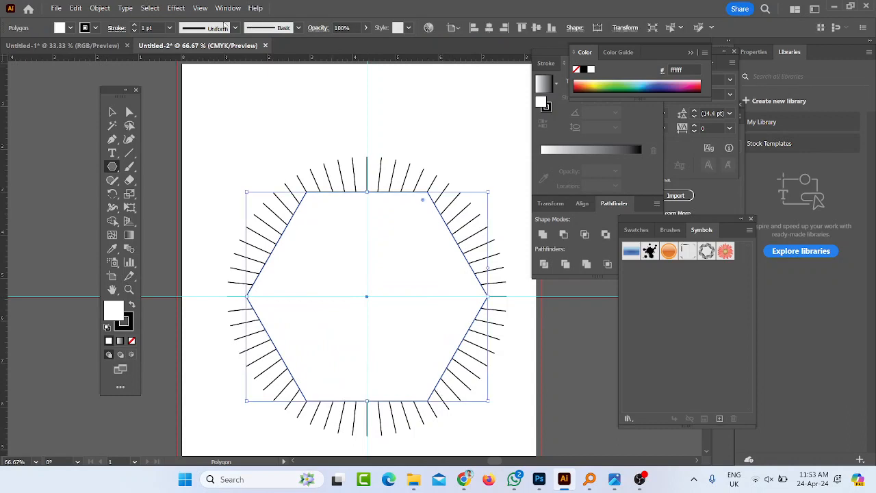
# Apply a Pucker & Bloat effect of -22% to the new hexagon.
pyautogui.click(176, 8)
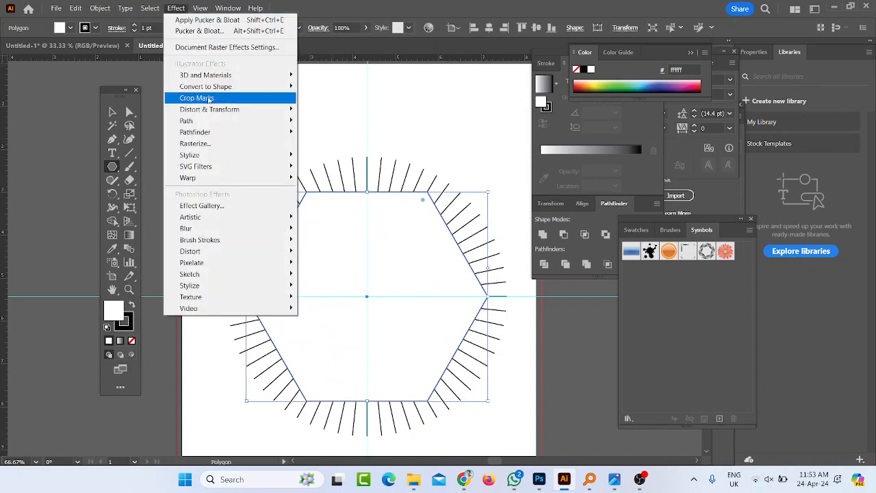
pyautogui.moveTo(212, 110)
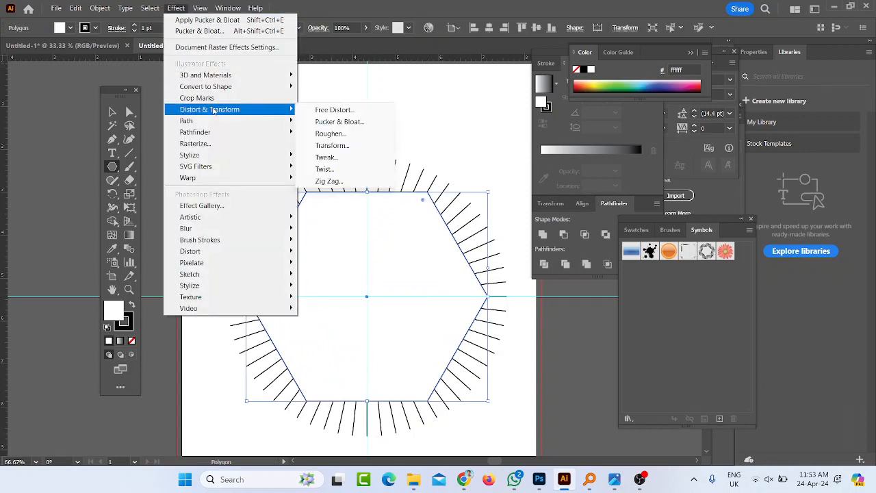
pyautogui.click(361, 123)
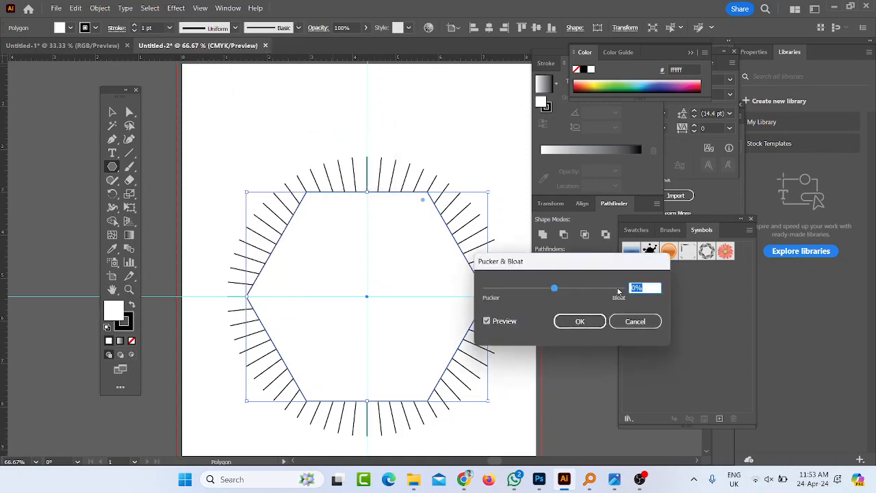
pyautogui.press('BackSpace')
pyautogui.write('22')
pyautogui.click(485, 321)
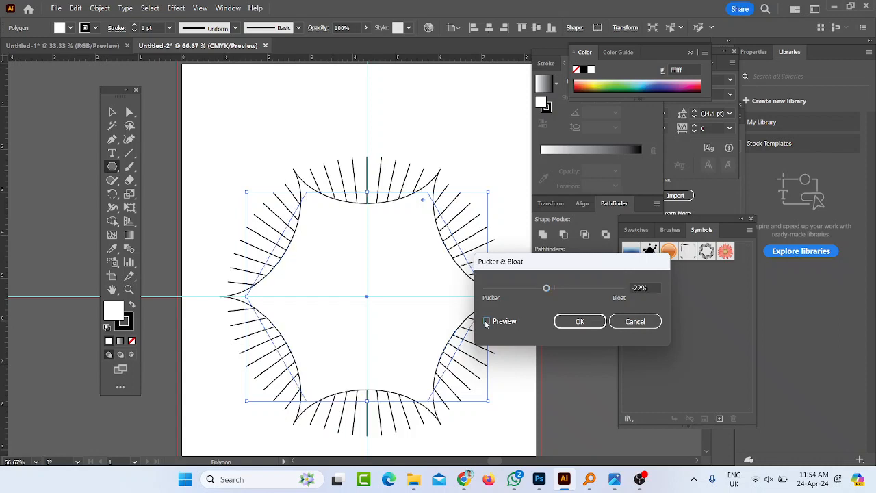
pyautogui.click(565, 321)
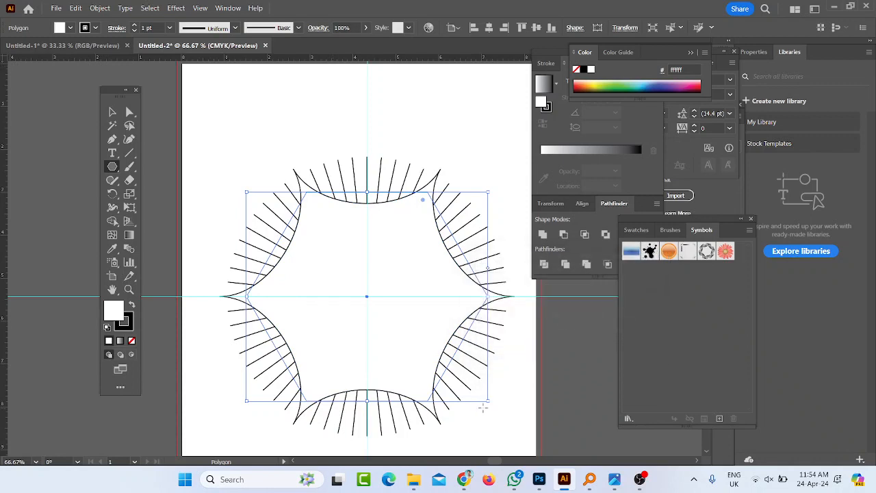
# Rotate the puckered hexagon so one point faces straight up, and scale it about its center until its points meet the ray ends.
pyautogui.moveTo(487, 404); pyautogui.dragTo(471, 395)
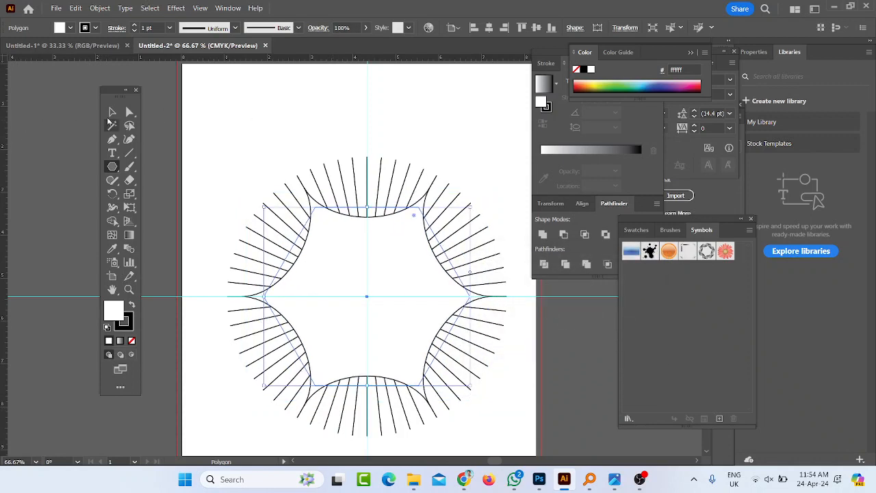
pyautogui.click(112, 112)
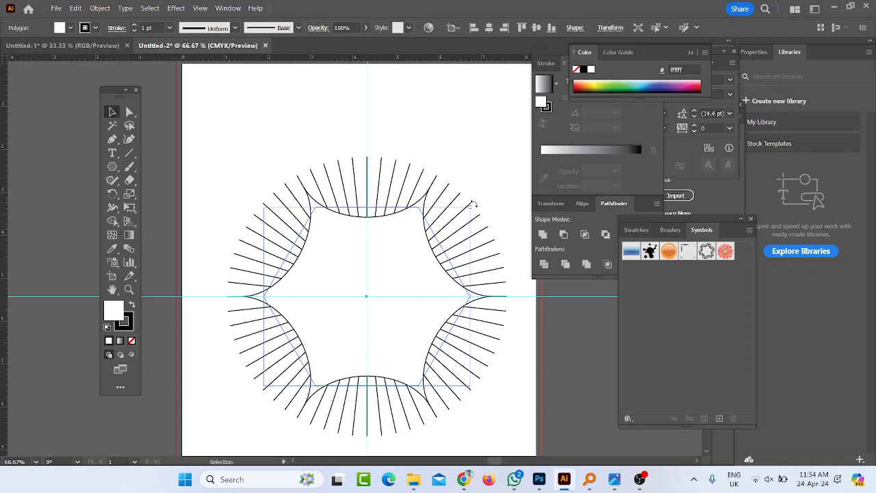
pyautogui.moveTo(472, 204); pyautogui.dragTo(416, 181)
pyautogui.click(451, 157)
pyautogui.click(403, 266)
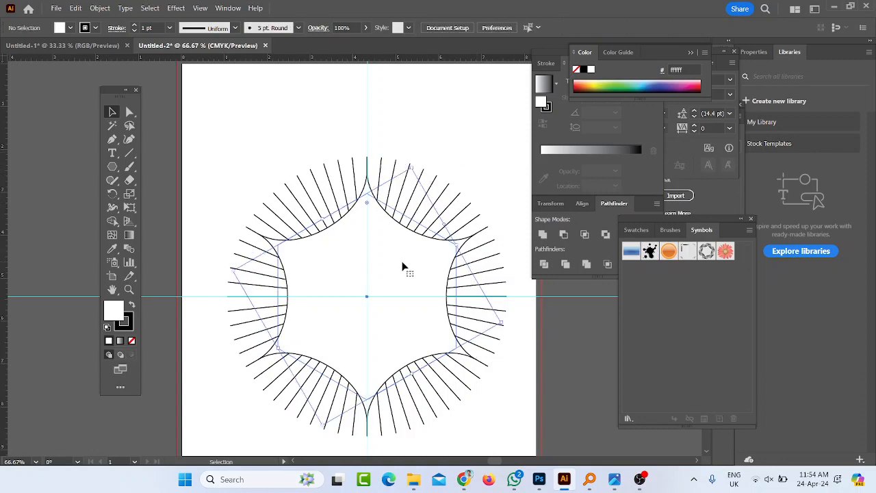
pyautogui.moveTo(501, 323); pyautogui.dragTo(516, 329)
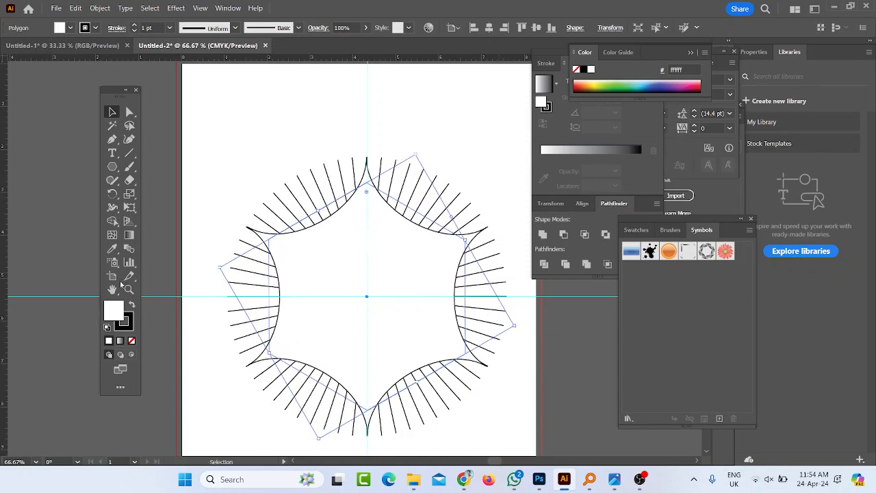
# Remove the puckered hexagon's fill while keeping its black stroke.
pyautogui.click(132, 307)
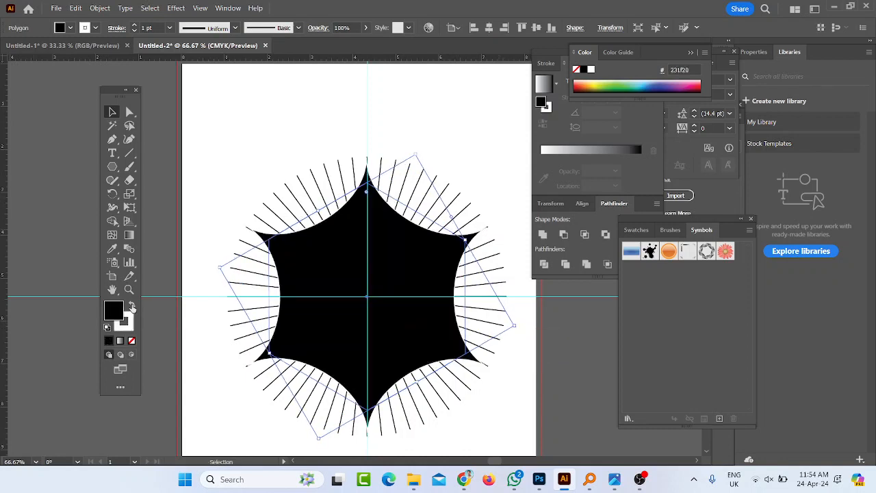
pyautogui.click(132, 305)
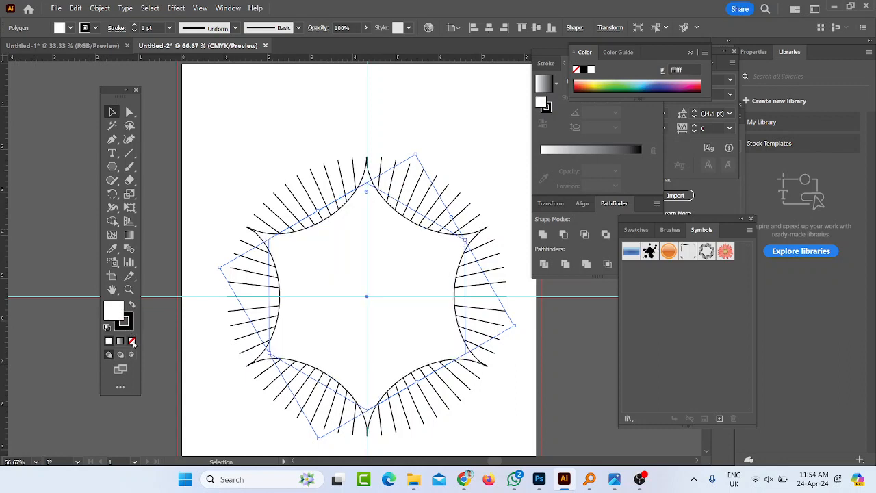
pyautogui.click(132, 341)
# Delete the vertical and horizontal guides crossing at the logo's center.
pyautogui.moveTo(353, 110); pyautogui.dragTo(407, 133)
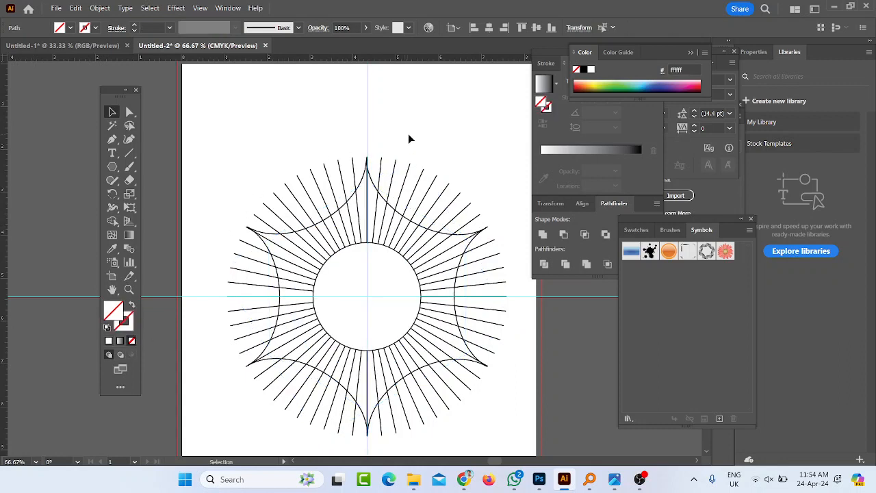
pyautogui.click(545, 297)
pyautogui.press('Delete')
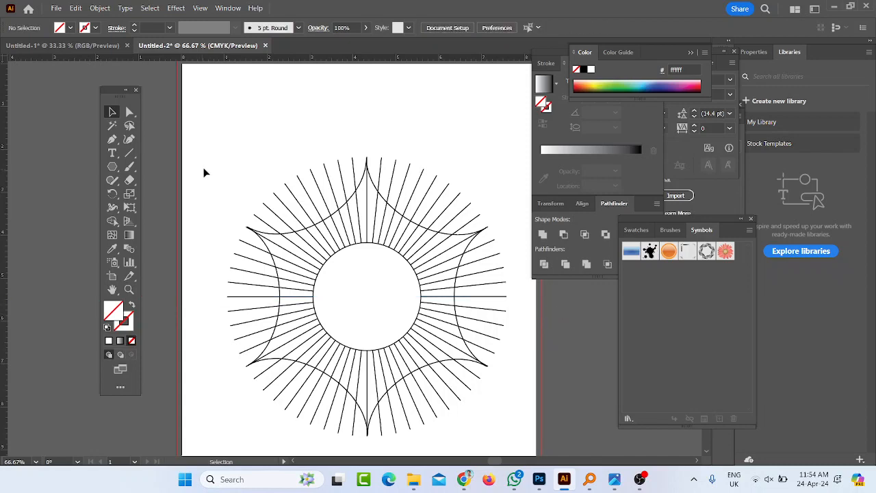
# Select the rays, circle and hexagon, and erase the ray segments outside the hexagon's left half with the Shape Builder tool.
pyautogui.moveTo(260, 194); pyautogui.dragTo(499, 449)
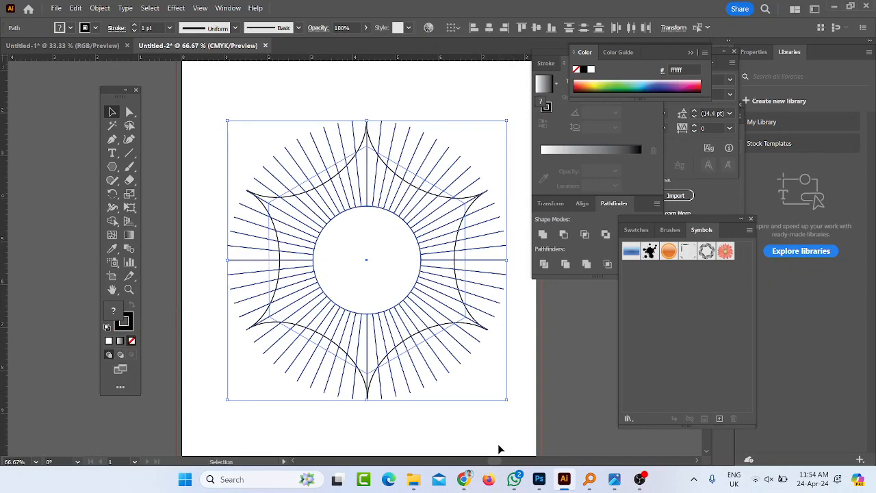
pyautogui.click(112, 222)
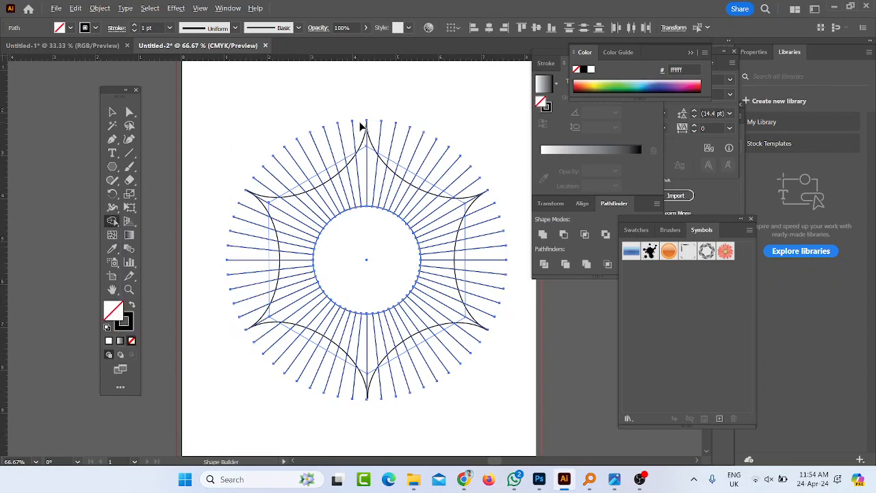
pyautogui.moveTo(363, 122)
pyautogui.mouseDown()
pyautogui.moveTo(237, 195)
pyautogui.moveTo(251, 251)
pyautogui.moveTo(247, 322)
pyautogui.moveTo(260, 340)
pyautogui.moveTo(338, 373)
pyautogui.moveTo(359, 401)
pyautogui.mouseUp()
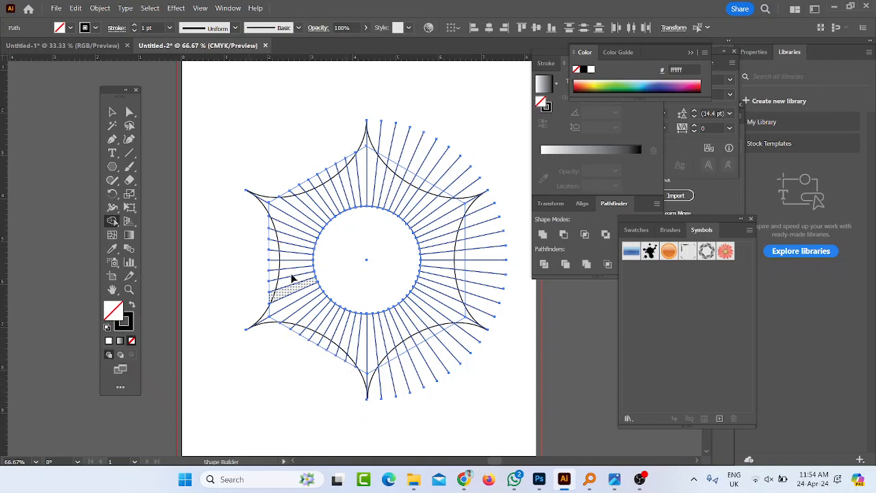
# Try to erase the ray ends beyond the puckered curve on the hexagon's upper-left side with Shape Builder, and undo the attempts.
pyautogui.scroll(5, 348, 160)
pyautogui.scroll(-2, 351, 162)
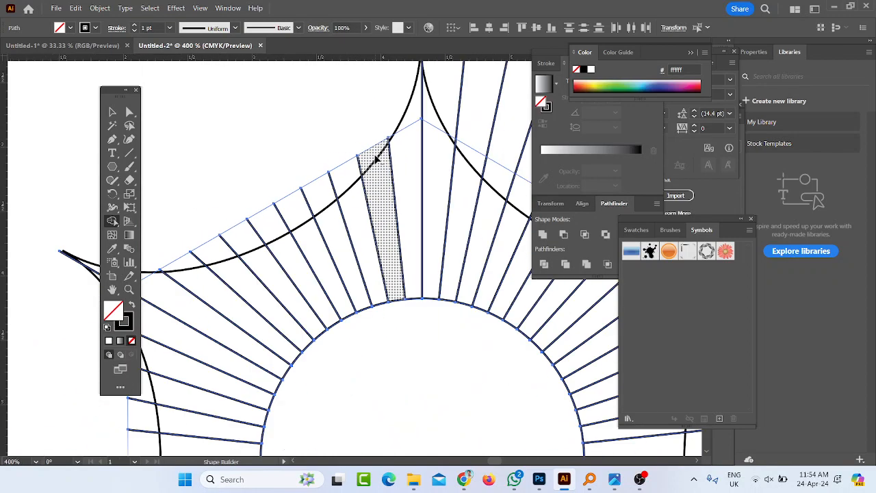
pyautogui.moveTo(387, 140)
pyautogui.mouseDown()
pyautogui.moveTo(311, 195)
pyautogui.moveTo(164, 270)
pyautogui.mouseUp()
pyautogui.hotkey('ctrl', 'z')
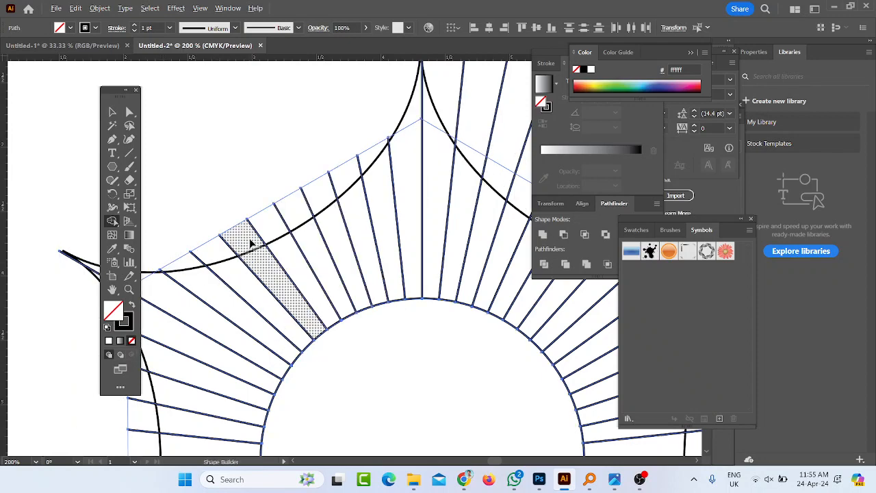
pyautogui.moveTo(256, 234); pyautogui.dragTo(271, 241)
pyautogui.hotkey('ctrl', 'z')
pyautogui.hotkey('ctrl', 'z')
pyautogui.scroll(-3, 327, 248)
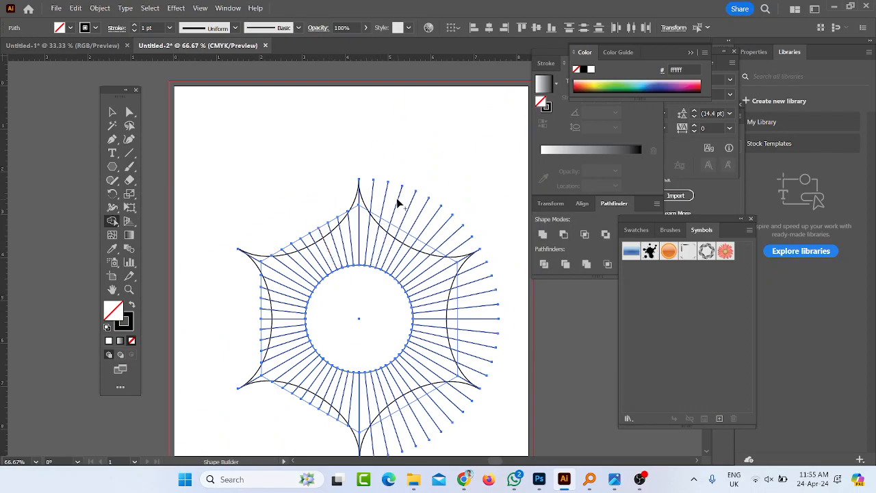
# Erase the ray segments outside the hexagon's right half with the Shape Builder tool.
pyautogui.scroll(-1, 376, 426)
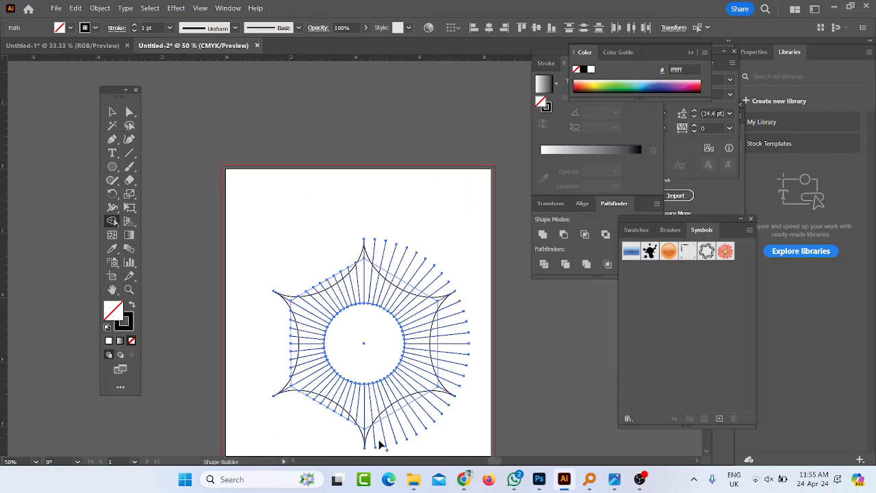
pyautogui.scroll(-2, 373, 451)
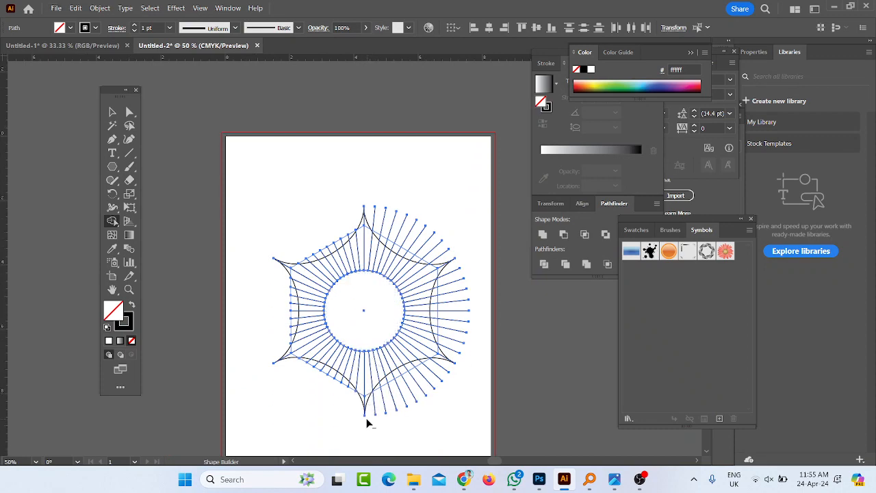
pyautogui.scroll(4, 370, 416)
pyautogui.scroll(-4, 285, 399)
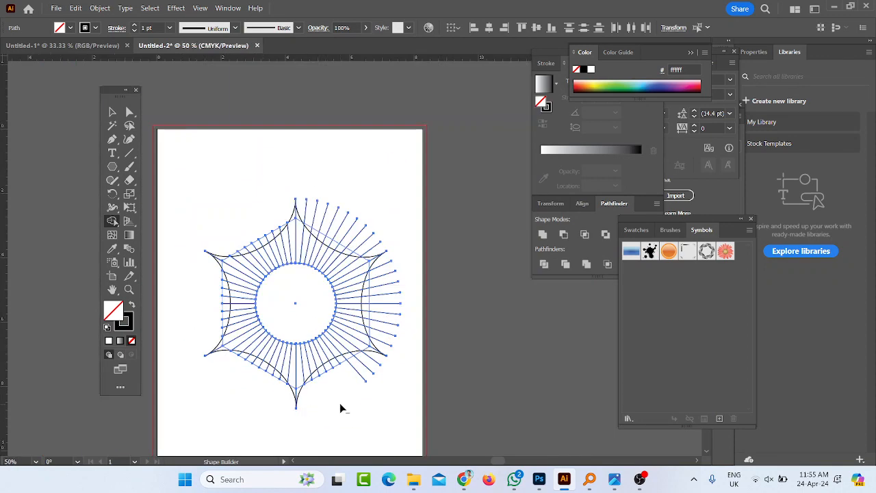
pyautogui.scroll(1, 340, 408)
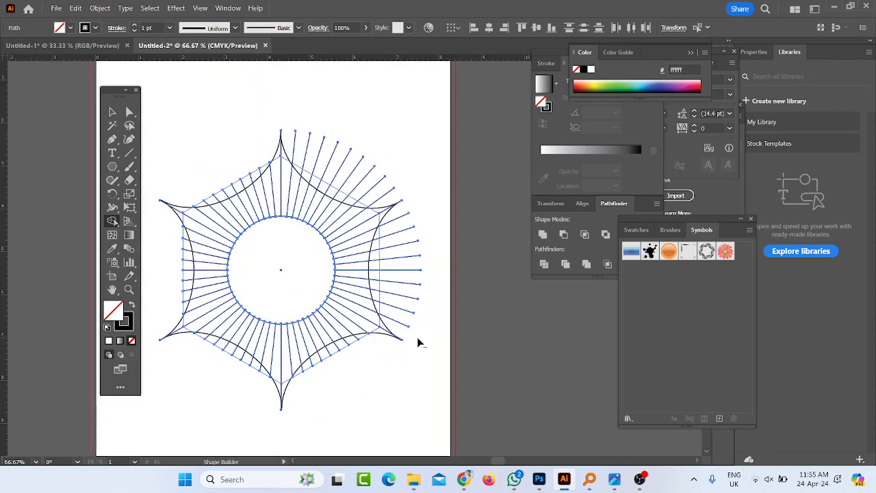
pyautogui.moveTo(408, 204); pyautogui.dragTo(405, 334)
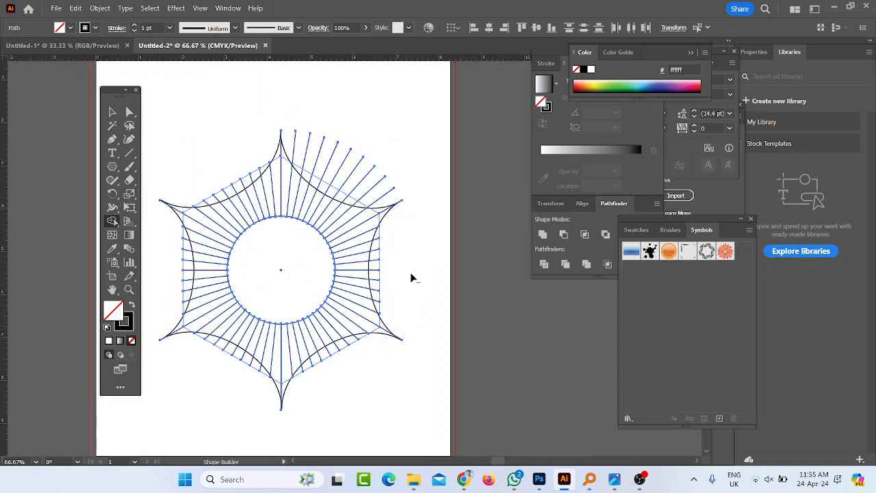
pyautogui.moveTo(292, 134); pyautogui.dragTo(400, 200)
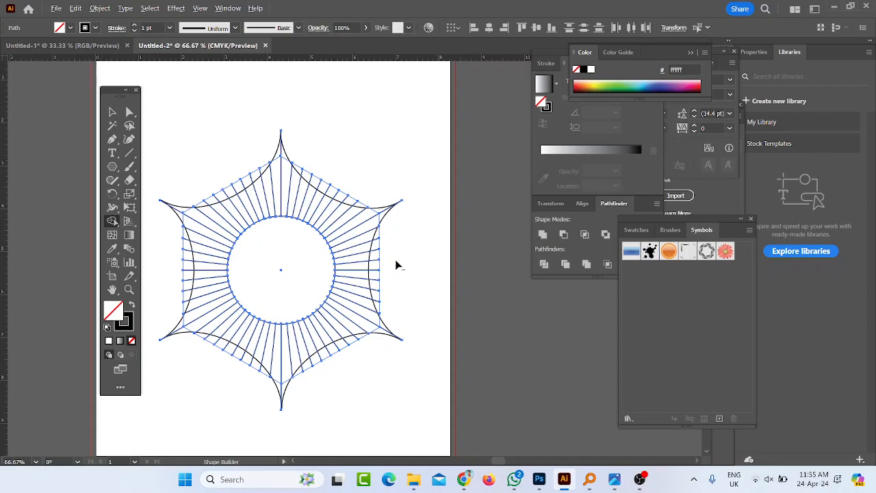
# Expand the appearance of the selected rays, circle and puckered hexagon.
pyautogui.hotkey('ctrl', '+')
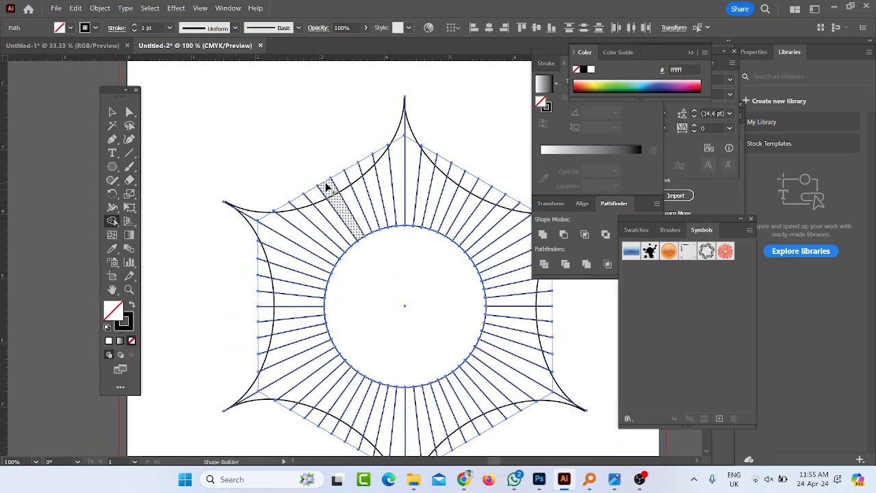
pyautogui.scroll(-1, 317, 198)
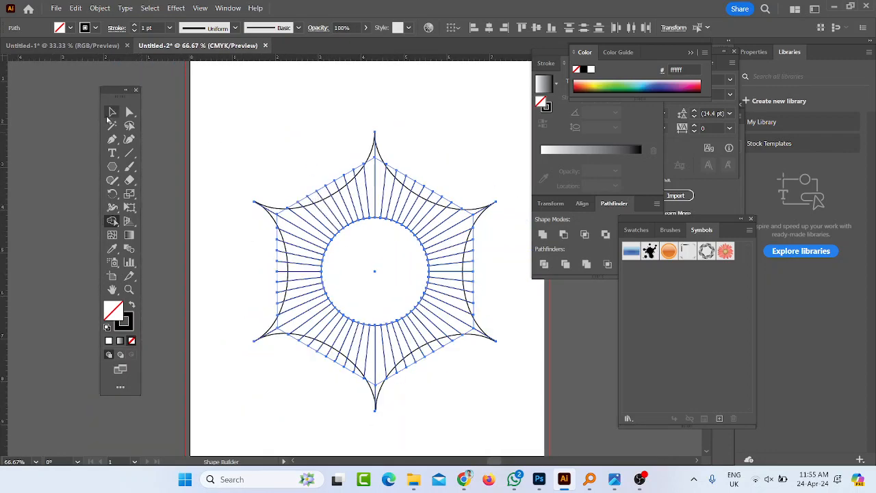
pyautogui.click(111, 113)
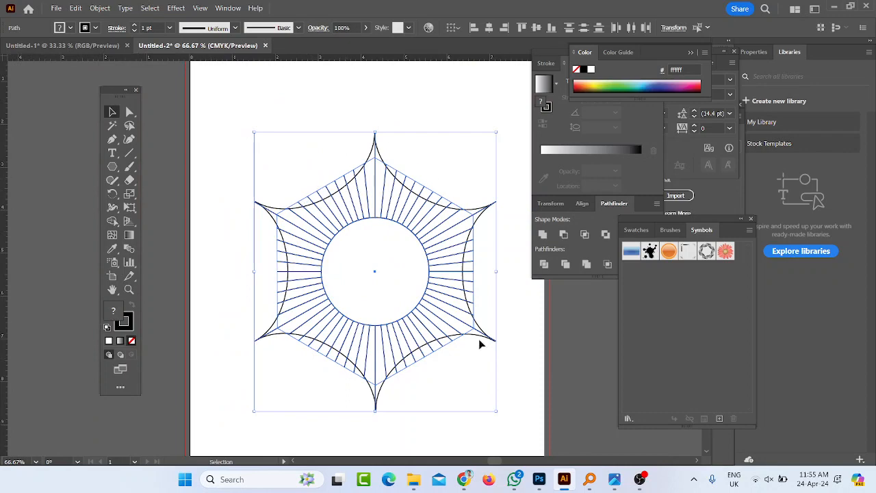
pyautogui.click(96, 10)
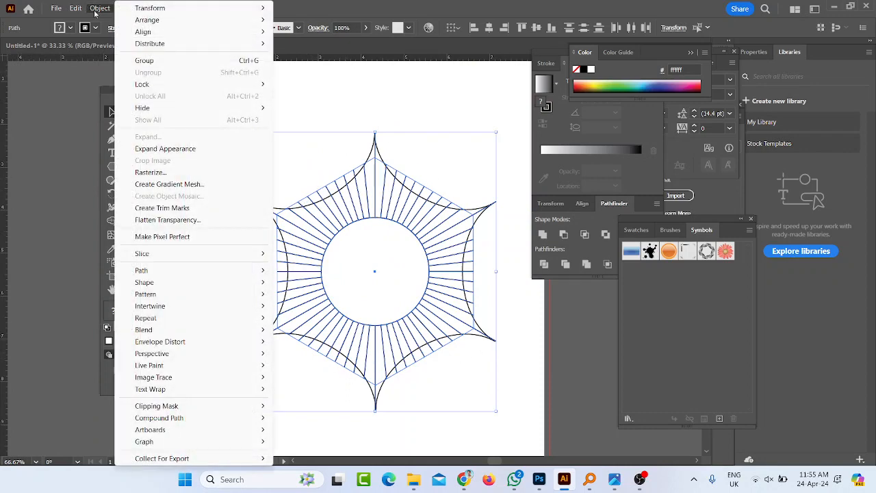
pyautogui.click(182, 149)
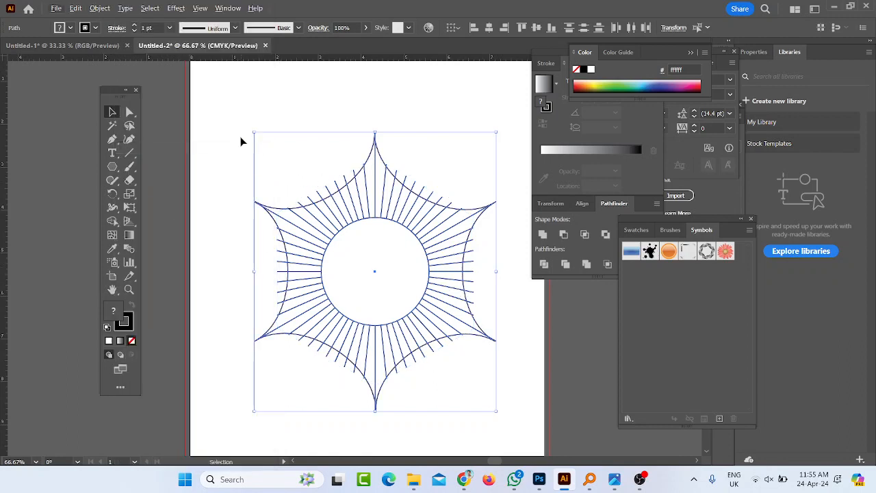
# Select the whole expanded logo and erase the ray ends beyond the upper-left curve with Shape Builder.
pyautogui.moveTo(217, 106); pyautogui.dragTo(532, 410)
pyautogui.hotkey('ctrl', '1')
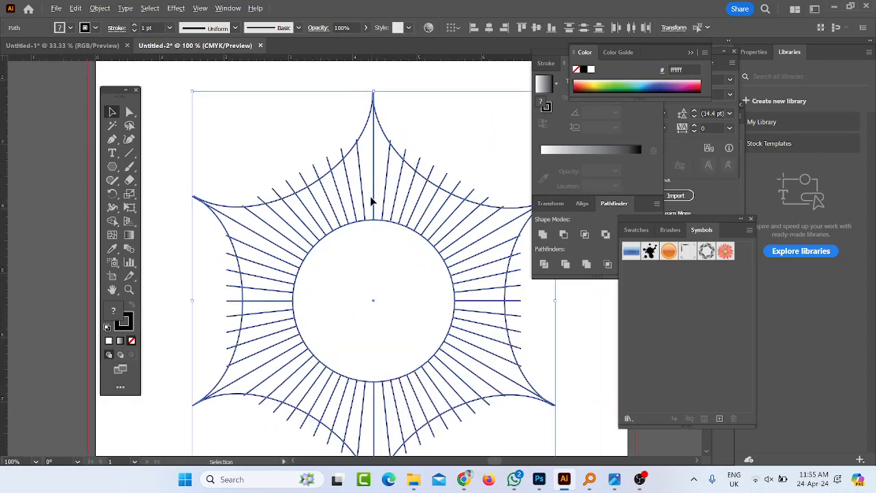
pyautogui.click(112, 220)
pyautogui.scroll(2, 367, 149)
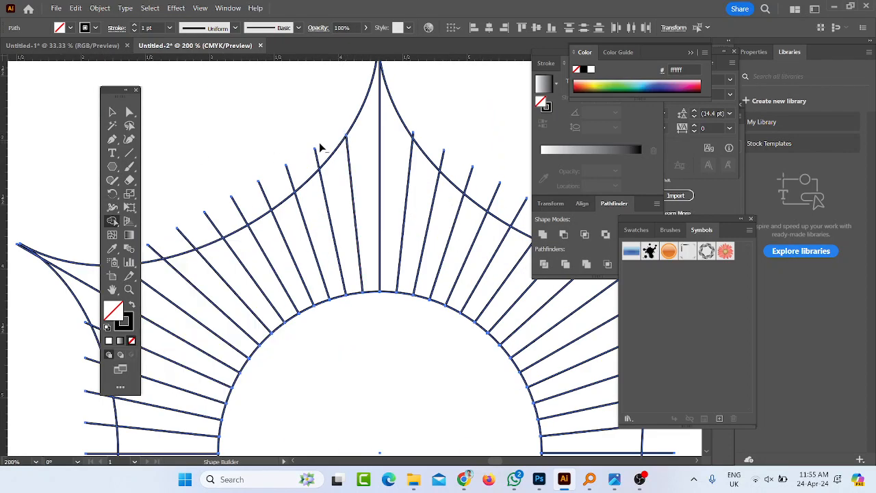
pyautogui.moveTo(290, 175); pyautogui.dragTo(151, 247)
pyautogui.press('space')
pyautogui.moveTo(204, 221)
pyautogui.mouseDown()
pyautogui.moveTo(296, 198)
pyautogui.moveTo(226, 237)
pyautogui.mouseUp()
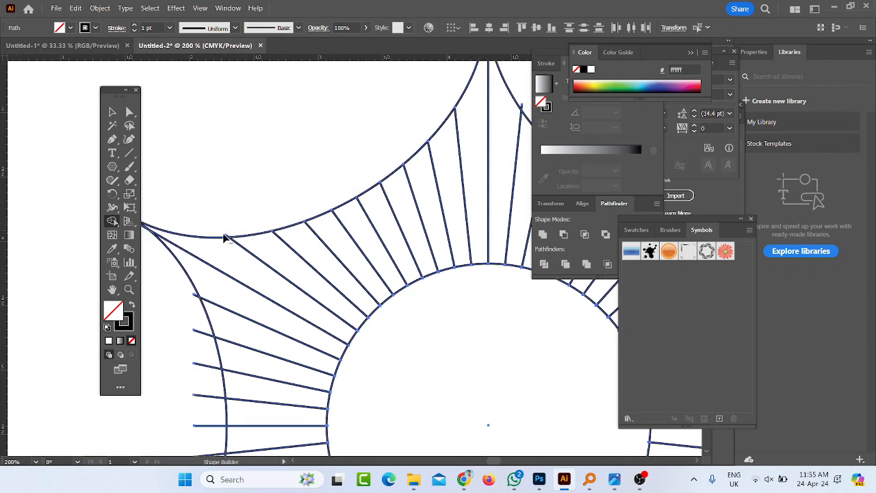
pyautogui.scroll(-2, 361, 218)
pyautogui.scroll(-2, 361, 217)
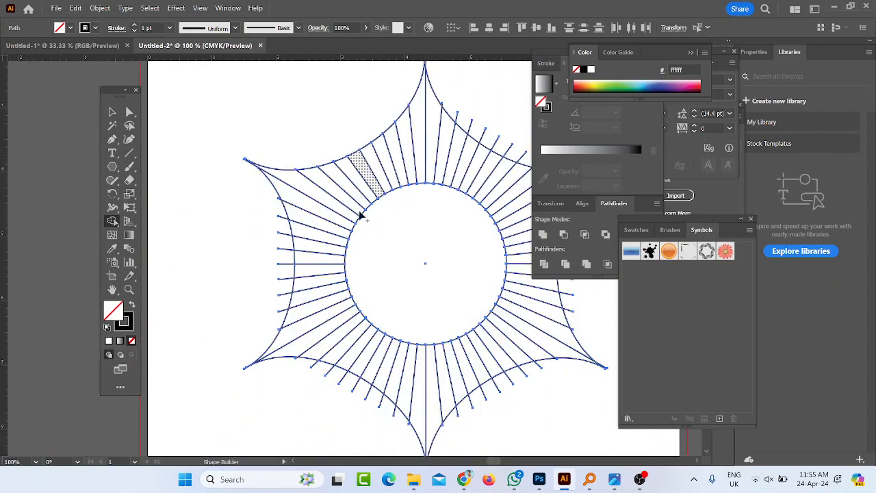
# Erase the ray ends protruding beyond the puckered shape's left curve with Shape Builder.
pyautogui.scroll(2, 272, 200)
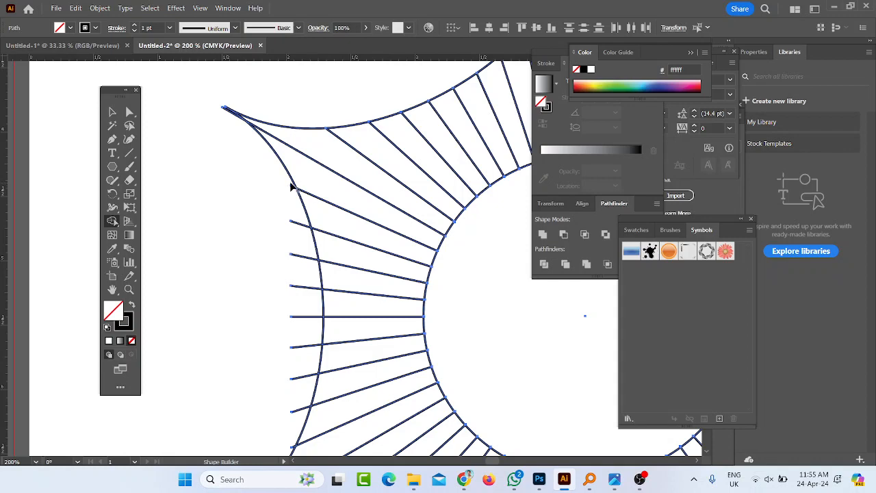
pyautogui.moveTo(291, 188); pyautogui.dragTo(305, 350)
pyautogui.moveTo(292, 425); pyautogui.dragTo(289, 372)
pyautogui.scroll(-2, 315, 354)
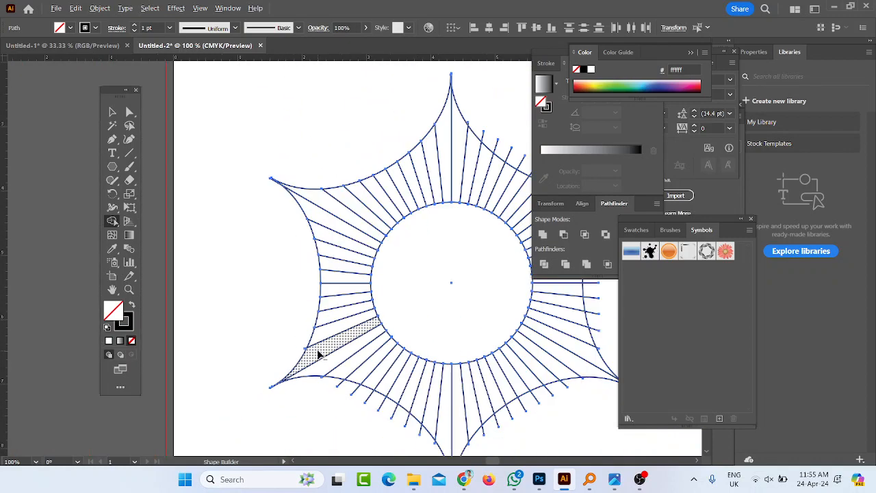
pyautogui.scroll(4, 301, 351)
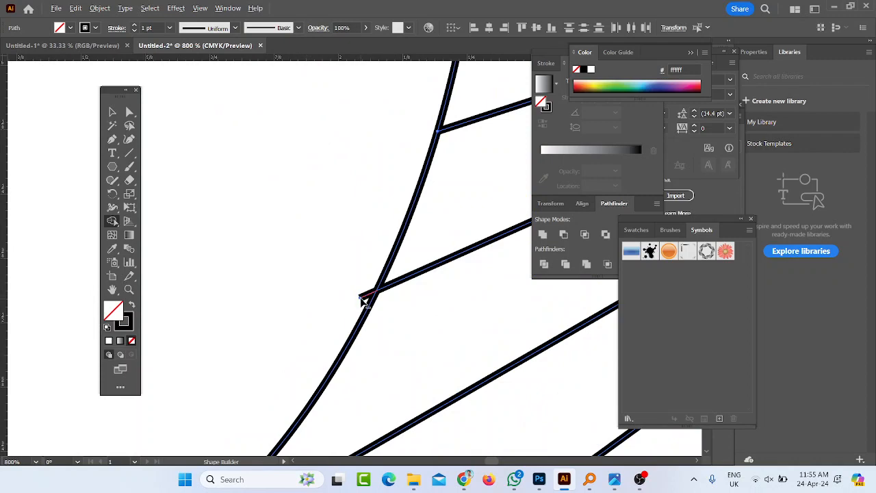
pyautogui.scroll(-5, 333, 347)
# Erase the ray ends protruding beyond the puckered shape's lower-left curve with Shape Builder.
pyautogui.scroll(3, 348, 295)
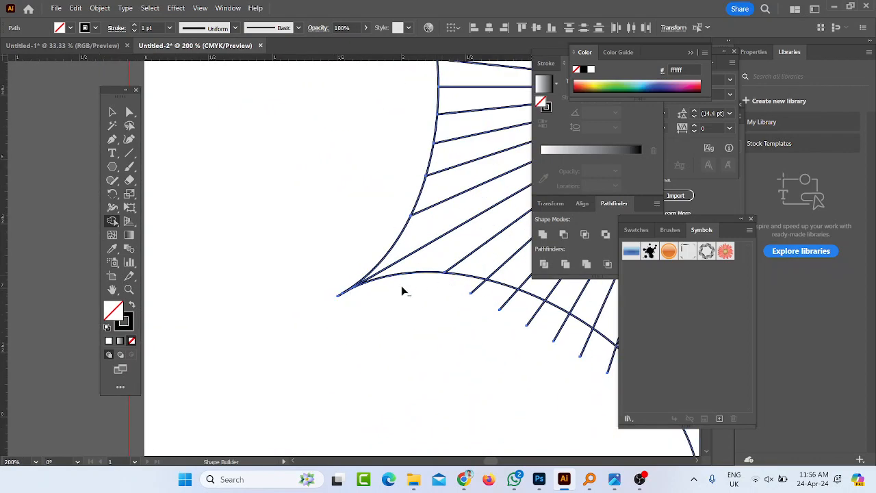
pyautogui.scroll(-3, 401, 291)
pyautogui.scroll(1, 397, 296)
pyautogui.moveTo(399, 293); pyautogui.dragTo(447, 313)
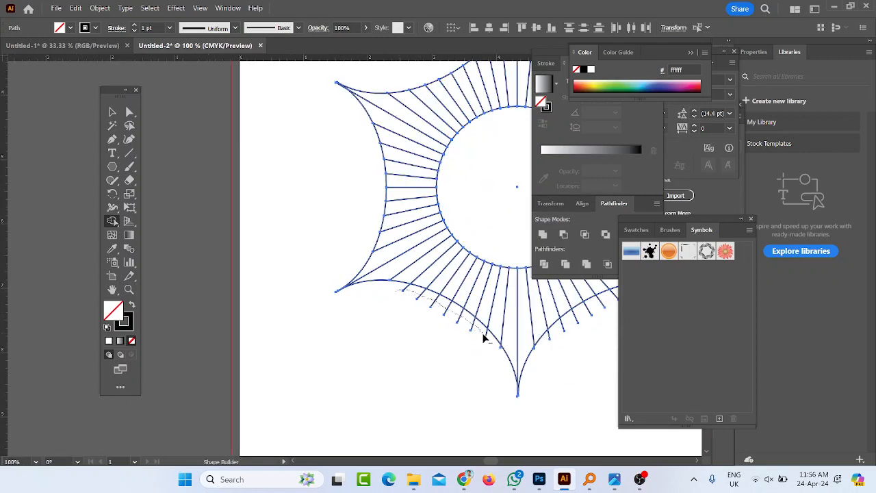
pyautogui.moveTo(499, 349); pyautogui.dragTo(503, 354)
pyautogui.scroll(-1, 473, 357)
pyautogui.scroll(4, 466, 370)
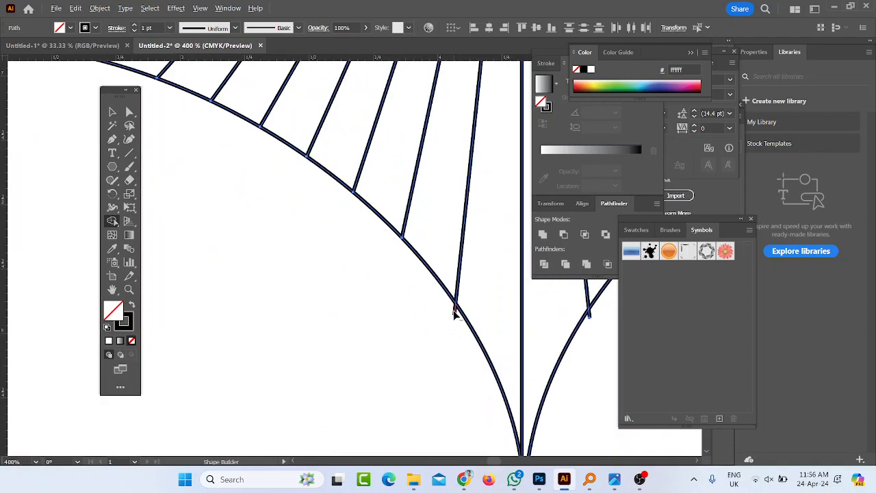
pyautogui.scroll(-4, 317, 322)
# Erase the ray ends protruding beyond the puckered shape's lower-right curve with Shape Builder.
pyautogui.scroll(4, 383, 381)
pyautogui.scroll(-2, 415, 403)
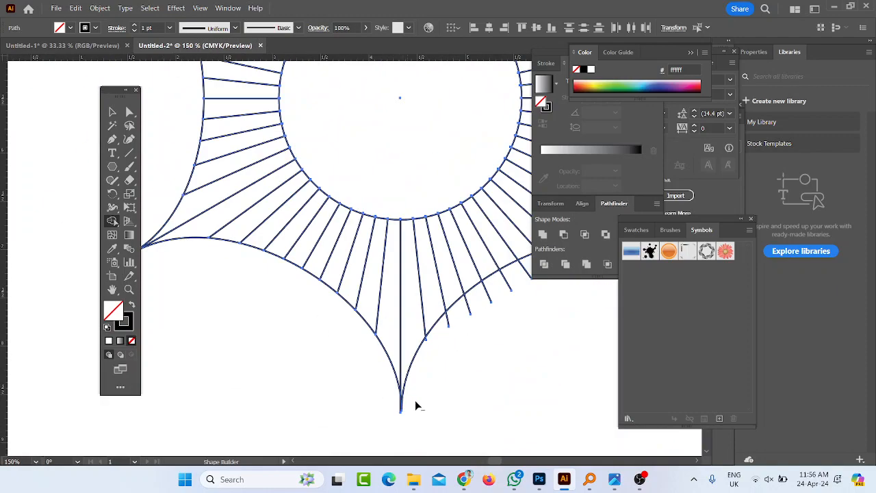
pyautogui.scroll(3, 428, 356)
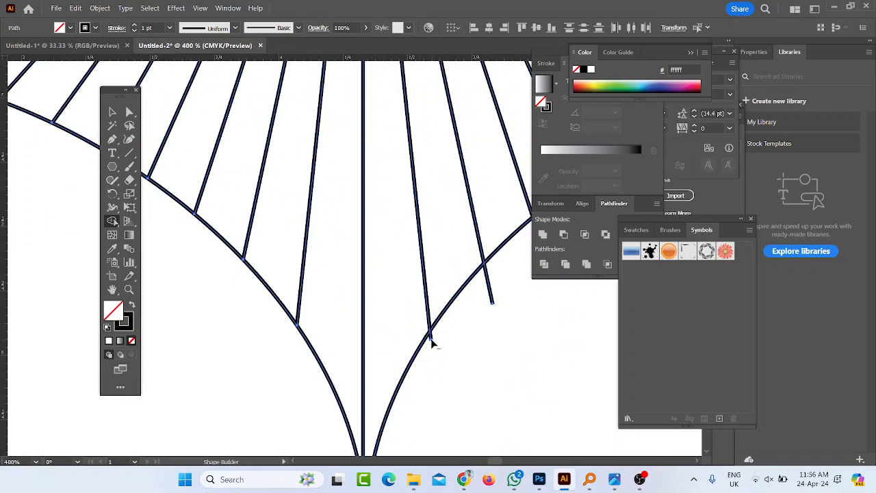
pyautogui.scroll(-4, 401, 326)
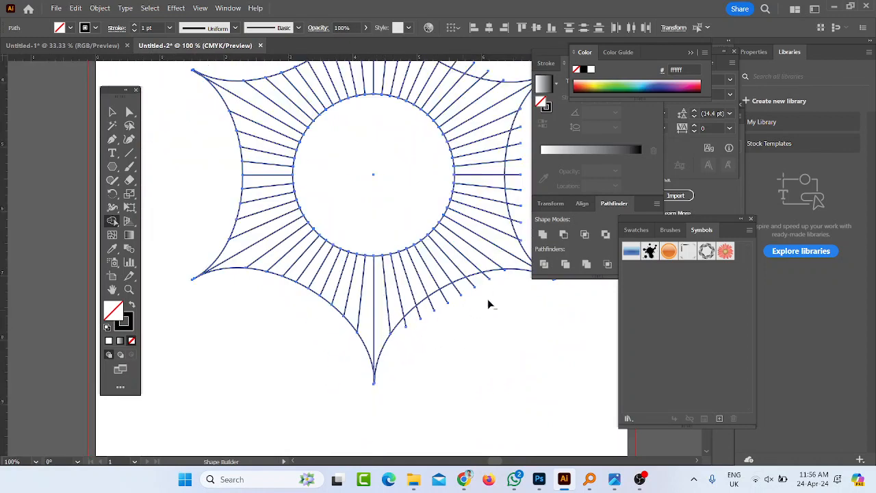
pyautogui.scroll(1, 493, 303)
pyautogui.scroll(1, 447, 270)
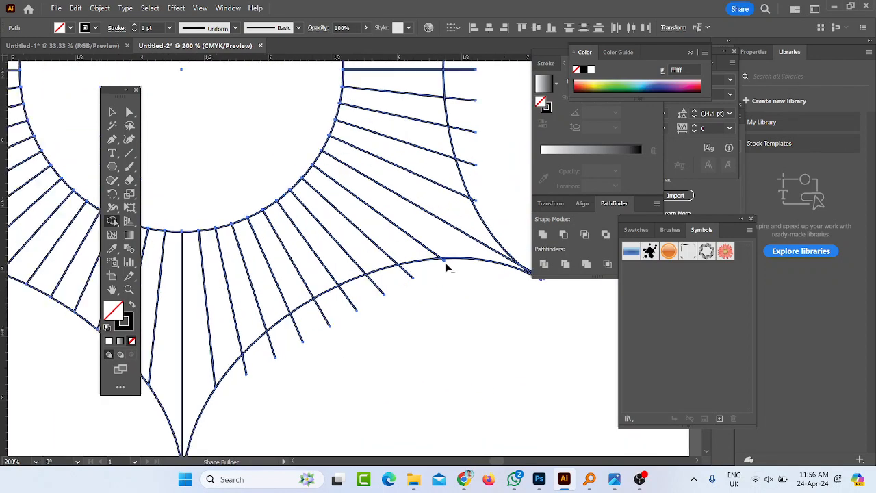
pyautogui.moveTo(421, 273)
pyautogui.mouseDown()
pyautogui.moveTo(357, 291)
pyautogui.moveTo(241, 366)
pyautogui.mouseUp()
pyautogui.scroll(-2, 270, 303)
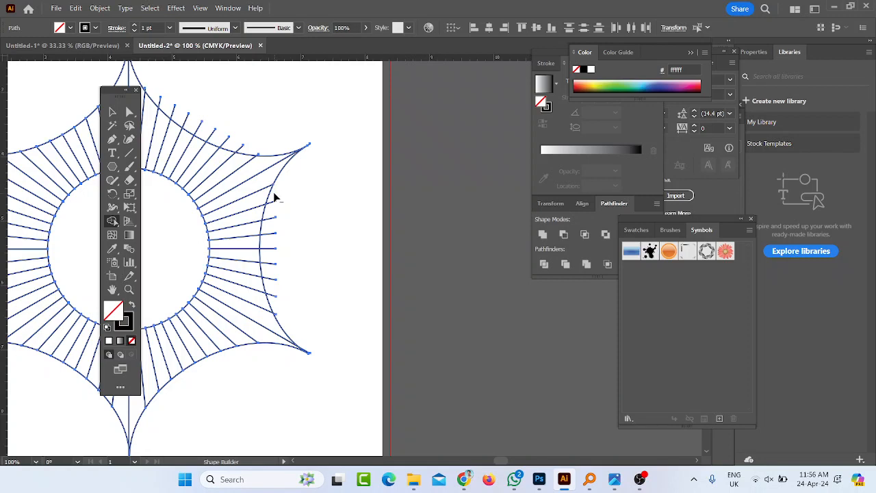
# Erase the ray ends protruding beyond the puckered shape's right curve with Shape Builder.
pyautogui.moveTo(272, 206); pyautogui.dragTo(267, 262)
pyautogui.moveTo(278, 318); pyautogui.dragTo(284, 320)
pyautogui.scroll(3, 278, 319)
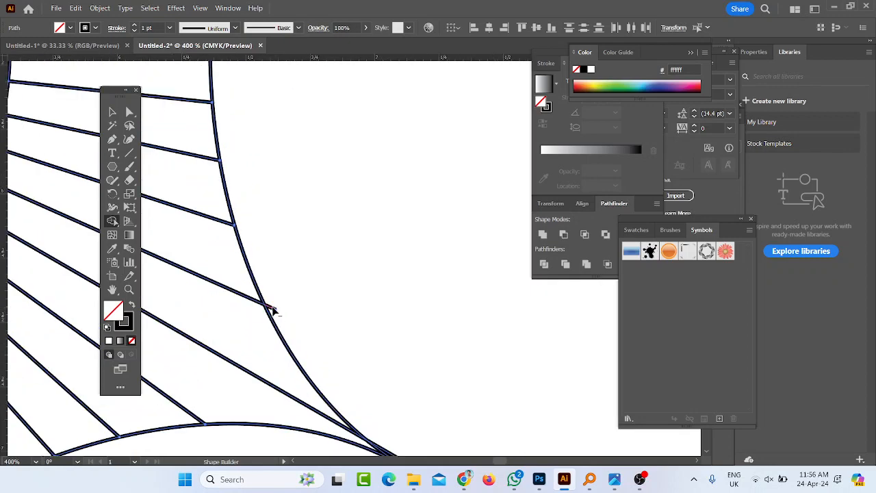
pyautogui.scroll(-5, 277, 316)
# Erase the ray ends protruding beyond the puckered shape's upper-right curve with Shape Builder.
pyautogui.scroll(2, 226, 202)
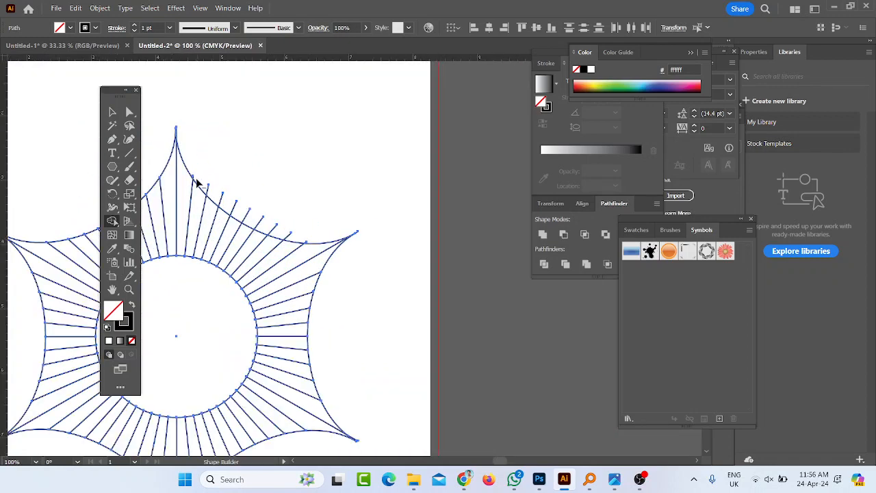
pyautogui.scroll(3, 193, 182)
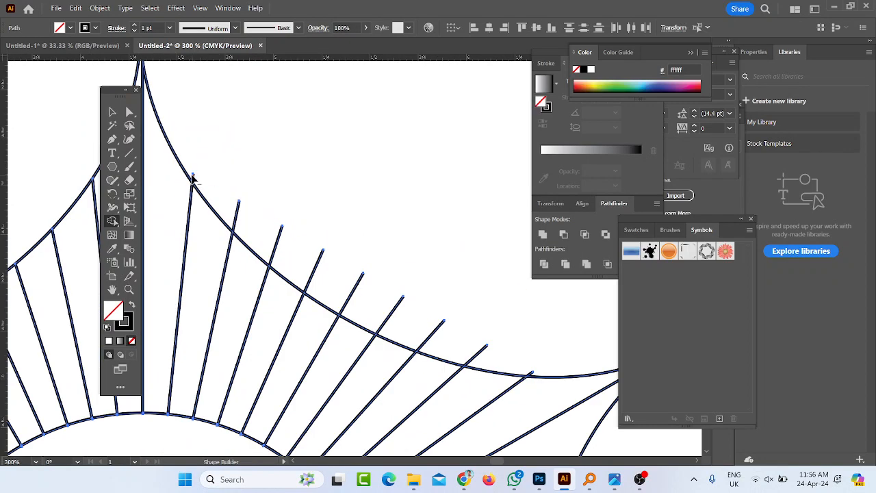
pyautogui.moveTo(201, 190); pyautogui.dragTo(267, 227)
pyautogui.moveTo(420, 317); pyautogui.dragTo(522, 360)
pyautogui.moveTo(532, 373); pyautogui.dragTo(533, 374)
pyautogui.scroll(-5, 307, 307)
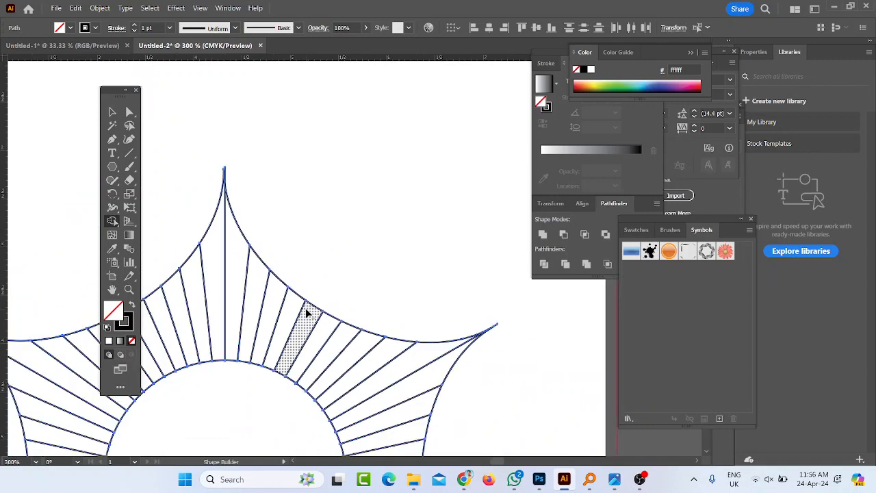
# Erase the puckered outline's upper-left curve between the ray tips with Shape Builder.
pyautogui.scroll(5, 238, 307)
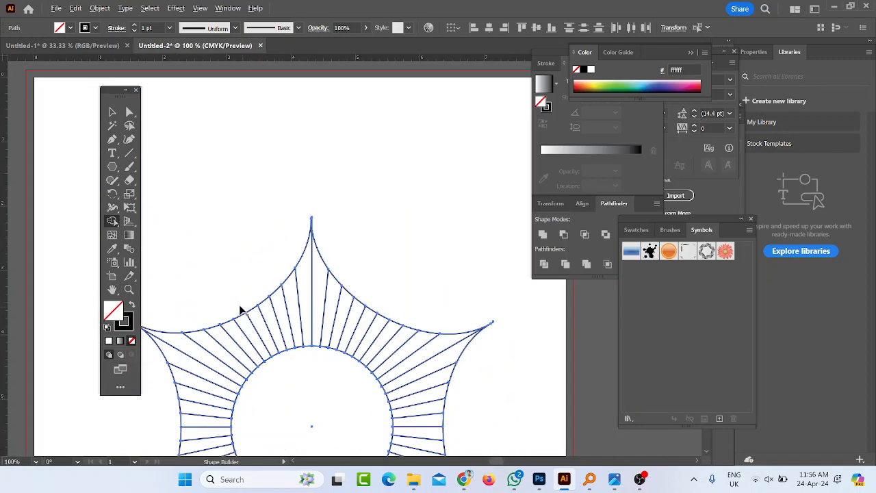
pyautogui.scroll(-2, 369, 178)
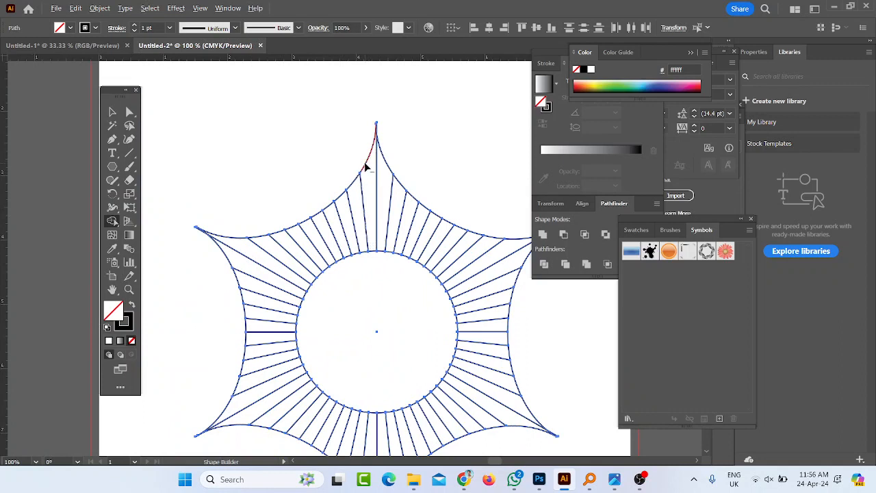
pyautogui.keyDown('alt'); pyautogui.click(363, 167); pyautogui.keyUp('alt')
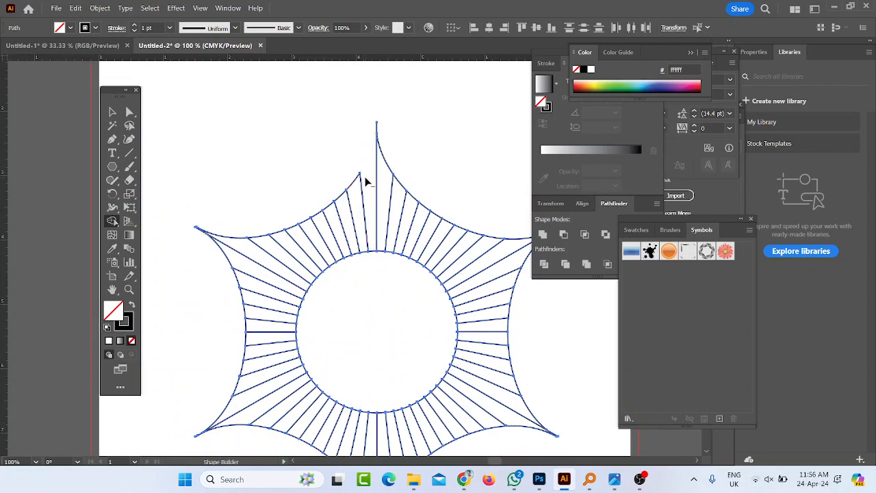
pyautogui.keyDown('alt'); pyautogui.click(344, 195); pyautogui.keyUp('alt')
pyautogui.keyDown('alt'); pyautogui.click(335, 206); pyautogui.keyUp('alt')
pyautogui.keyDown('alt'); pyautogui.click(314, 214); pyautogui.keyUp('alt')
pyautogui.keyDown('alt'); pyautogui.click(303, 227); pyautogui.keyUp('alt')
pyautogui.keyDown('alt'); pyautogui.click(291, 228); pyautogui.keyUp('alt')
pyautogui.keyDown('alt'); pyautogui.click(274, 238); pyautogui.keyUp('alt')
pyautogui.keyDown('alt'); pyautogui.click(262, 235); pyautogui.keyUp('alt')
pyautogui.keyDown('alt'); pyautogui.click(239, 239); pyautogui.keyUp('alt')
# Erase the puckered outline's left curve between the ray tips with Shape Builder.
pyautogui.keyDown('alt'); pyautogui.click(221, 253); pyautogui.keyUp('alt')
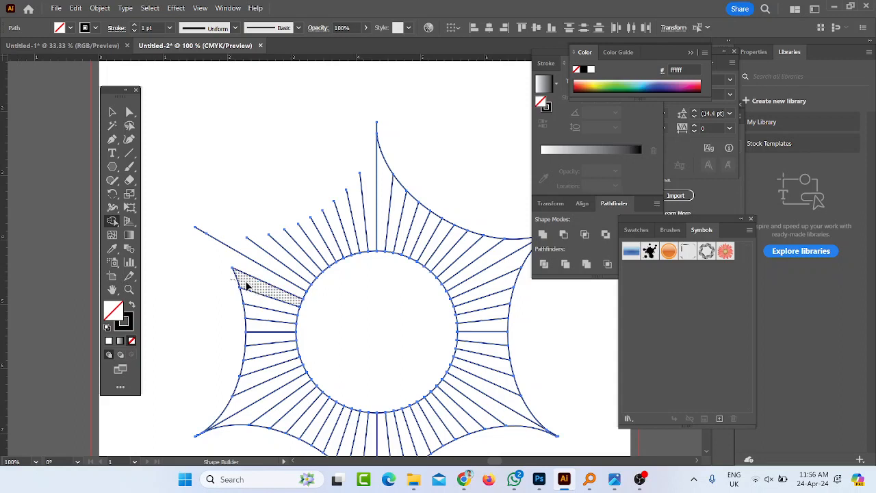
pyautogui.keyDown('alt'); pyautogui.click(236, 279); pyautogui.keyUp('alt')
pyautogui.keyDown('alt'); pyautogui.click(240, 296); pyautogui.keyUp('alt')
pyautogui.keyDown('alt'); pyautogui.click(243, 311); pyautogui.keyUp('alt')
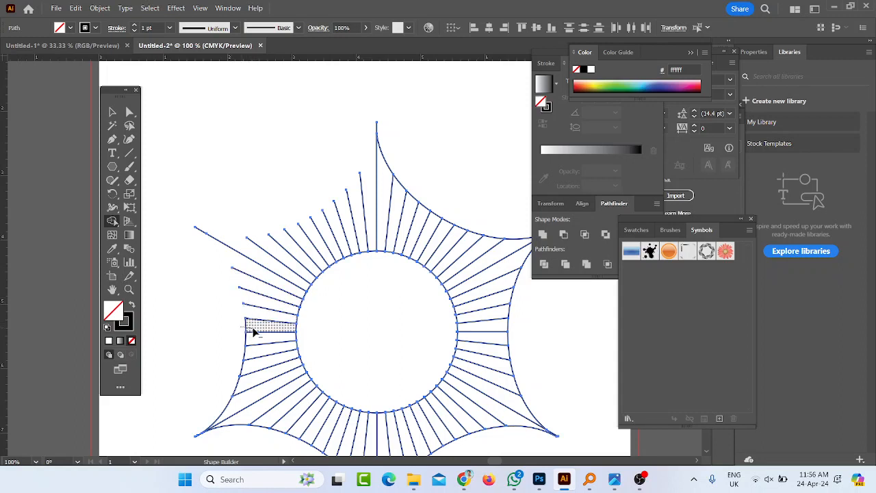
pyautogui.keyDown('alt'); pyautogui.click(244, 325); pyautogui.keyUp('alt')
pyautogui.keyDown('alt'); pyautogui.click(246, 342); pyautogui.keyUp('alt')
pyautogui.keyDown('alt'); pyautogui.click(244, 353); pyautogui.keyUp('alt')
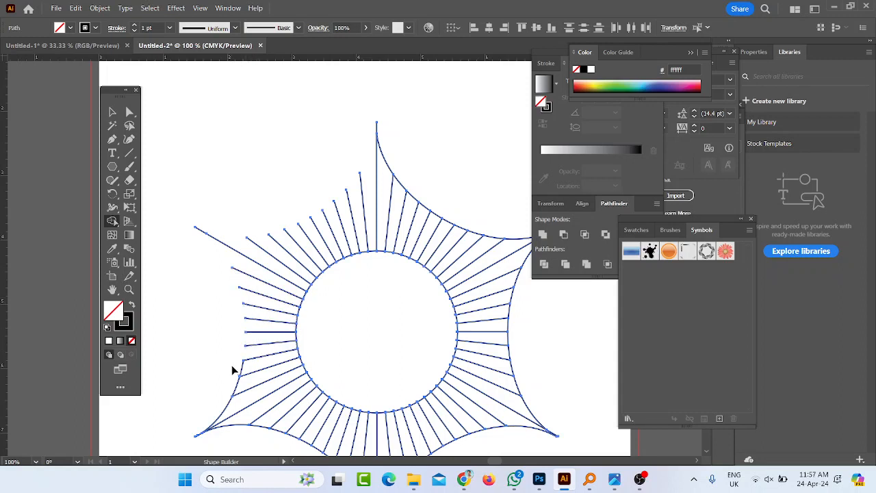
pyautogui.keyDown('alt'); pyautogui.click(242, 369); pyautogui.keyUp('alt')
pyautogui.keyDown('alt'); pyautogui.click(232, 388); pyautogui.keyUp('alt')
pyautogui.keyDown('alt'); pyautogui.click(229, 406); pyautogui.keyUp('alt')
# Erase the puckered outline's lower-left curve up to the bottom ray with Shape Builder.
pyautogui.scroll(-2, 241, 368)
pyautogui.keyDown('alt'); pyautogui.scroll(2, 236, 367); pyautogui.keyUp('alt')
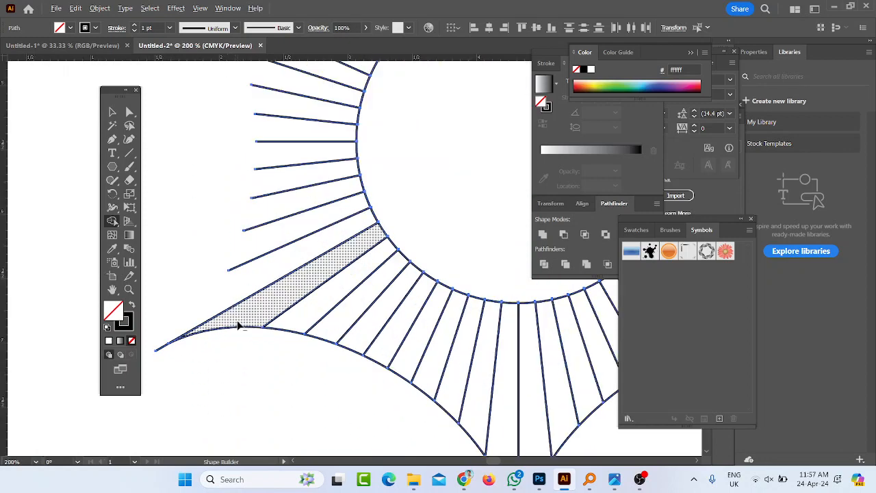
pyautogui.keyDown('alt'); pyautogui.moveTo(282, 327); pyautogui.dragTo(267, 350); pyautogui.keyUp('alt')
pyautogui.moveTo(325, 334)
pyautogui.keyDown('alt'); pyautogui.mouseDown()
pyautogui.moveTo(353, 349)
pyautogui.moveTo(339, 368)
pyautogui.mouseUp(); pyautogui.keyUp('alt')
pyautogui.keyDown('alt'); pyautogui.click(384, 366); pyautogui.keyUp('alt')
pyautogui.keyDown('alt'); pyautogui.click(400, 375); pyautogui.keyUp('alt')
pyautogui.keyDown('alt'); pyautogui.click(423, 392); pyautogui.keyUp('alt')
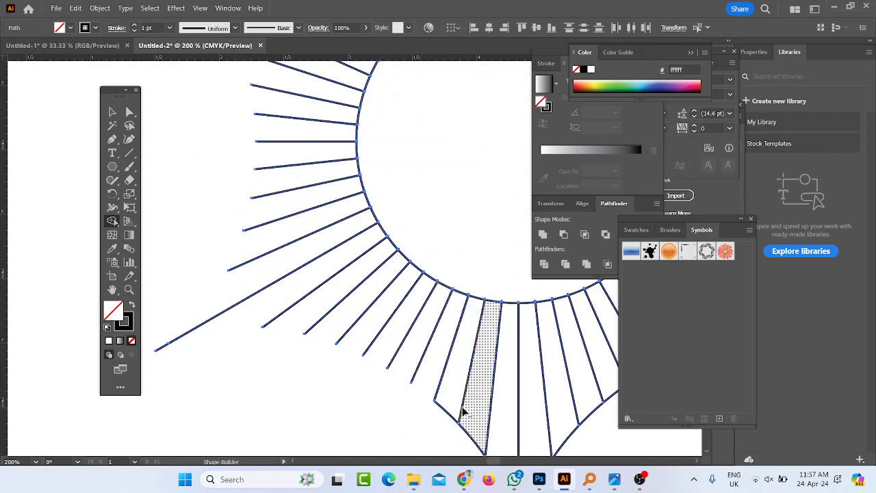
pyautogui.keyDown('alt'); pyautogui.click(446, 413); pyautogui.keyUp('alt')
pyautogui.scroll(-2, 439, 417)
pyautogui.keyDown('alt'); pyautogui.click(469, 382); pyautogui.keyUp('alt')
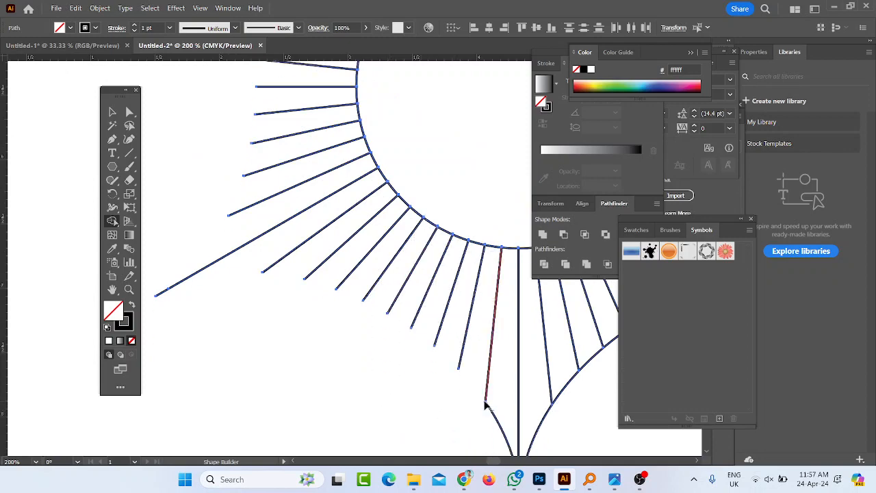
pyautogui.keyDown('alt'); pyautogui.click(498, 425); pyautogui.keyUp('alt')
# Erase the remaining segments of the puckered outline's lower-right curve with Shape Builder.
pyautogui.scroll(-5, 299, 365)
pyautogui.scroll(2, 333, 377)
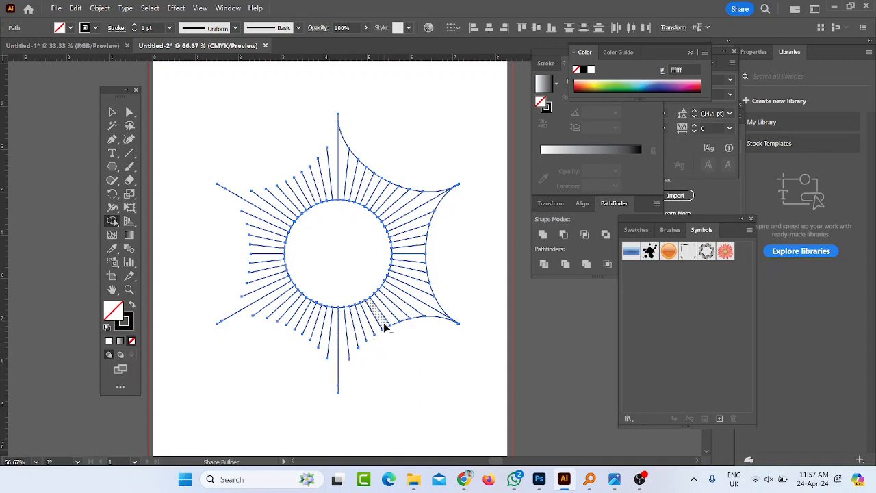
pyautogui.keyDown('alt'); pyautogui.click(405, 318); pyautogui.keyUp('alt')
pyautogui.keyDown('alt'); pyautogui.click(415, 315); pyautogui.keyUp('alt')
pyautogui.keyDown('alt'); pyautogui.click(433, 316); pyautogui.keyUp('alt')
pyautogui.keyDown('alt'); pyautogui.click(431, 305); pyautogui.keyUp('alt')
pyautogui.hotkey('ctrl', 'z')
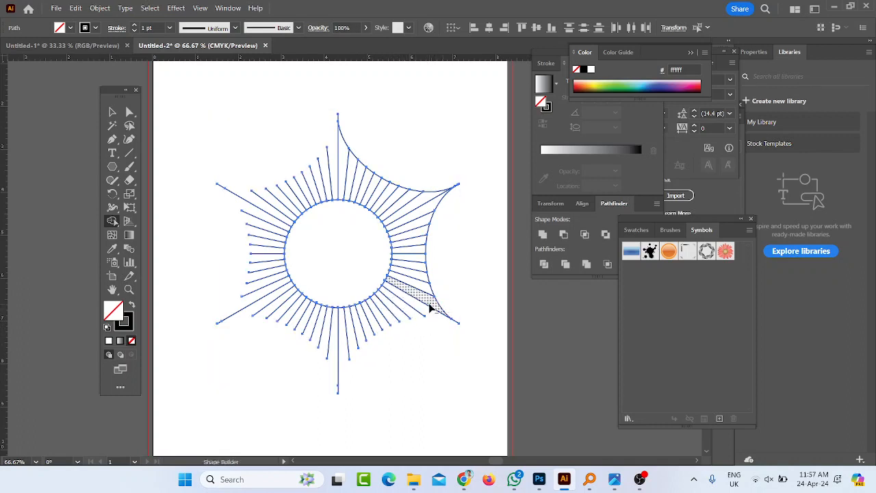
# Erase the puckered outline's right curve between the ray tips with Shape Builder.
pyautogui.keyDown('alt'); pyautogui.click(431, 308); pyautogui.keyUp('alt')
pyautogui.scroll(3, 435, 297)
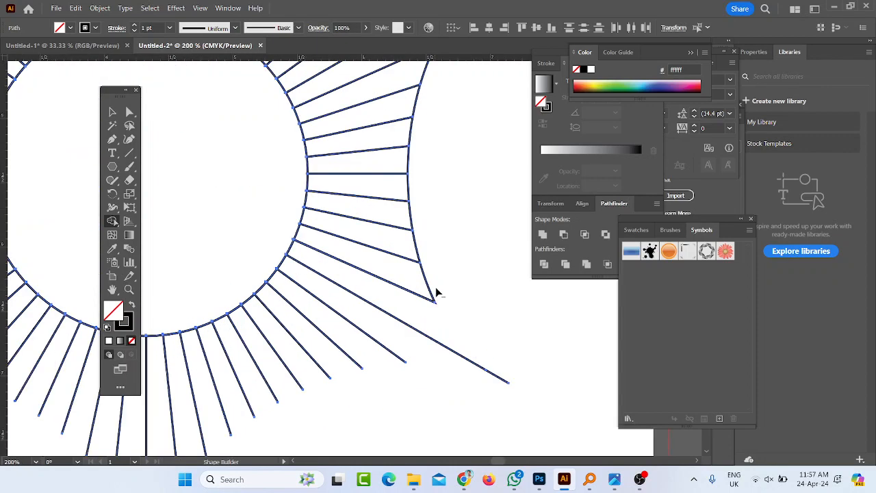
pyautogui.keyDown('alt'); pyautogui.click(411, 246); pyautogui.keyUp('alt')
pyautogui.keyDown('alt'); pyautogui.click(410, 216); pyautogui.keyUp('alt')
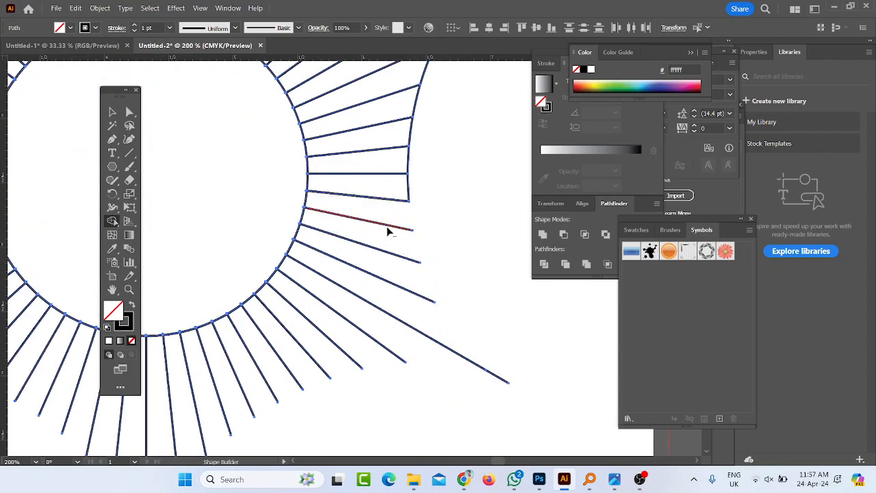
pyautogui.scroll(-1, 386, 228)
pyautogui.keyDown('alt'); pyautogui.click(403, 199); pyautogui.keyUp('alt')
pyautogui.scroll(3, 403, 204)
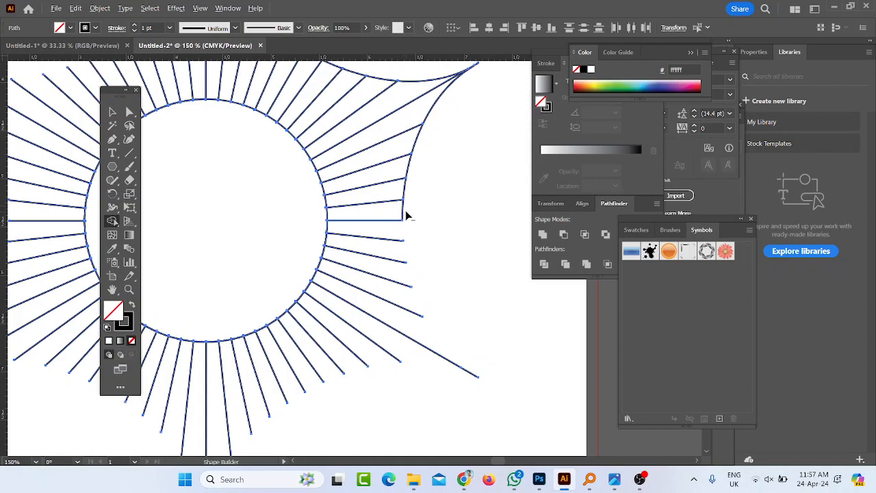
pyautogui.keyDown('alt'); pyautogui.click(403, 209); pyautogui.keyUp('alt')
pyautogui.keyDown('alt'); pyautogui.click(410, 166); pyautogui.keyUp('alt')
pyautogui.keyDown('alt'); pyautogui.click(418, 139); pyautogui.keyUp('alt')
pyautogui.keyDown('alt'); pyautogui.click(420, 122); pyautogui.keyUp('alt')
# Erase the puckered outline's upper-right curve with Shape Builder and deselect the artwork.
pyautogui.scroll(-3, 406, 195)
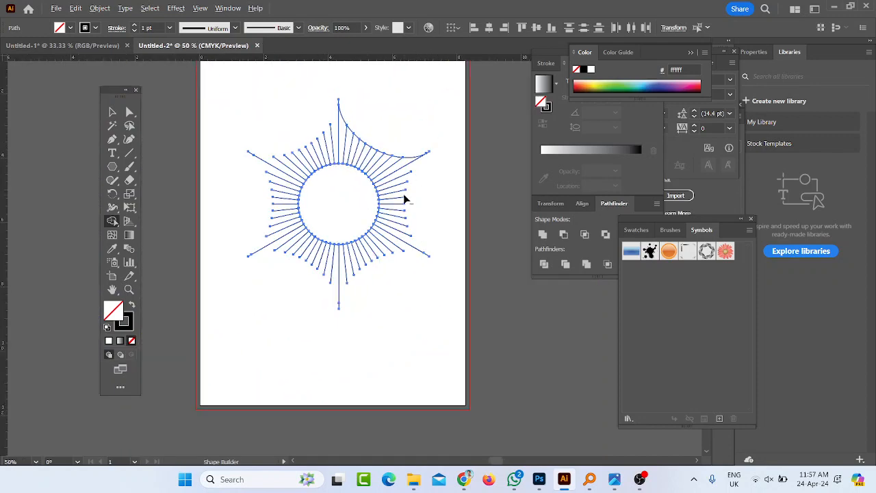
pyautogui.scroll(4, 352, 141)
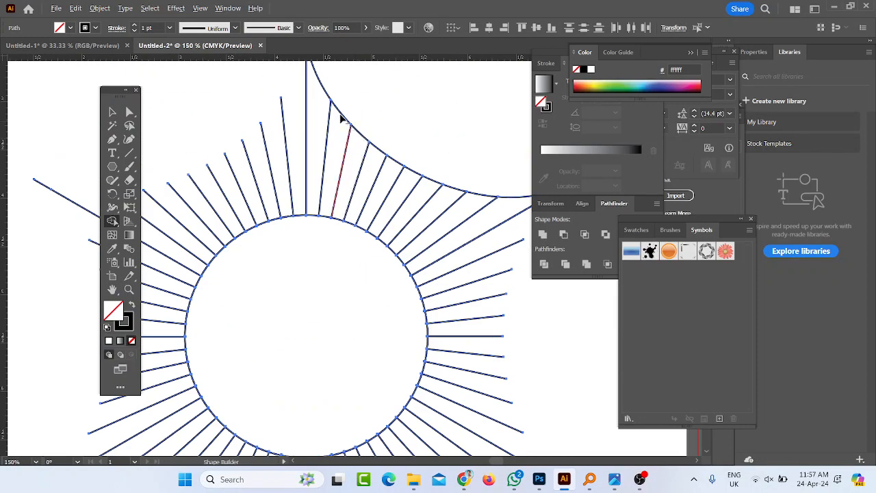
pyautogui.scroll(-1, 342, 121)
pyautogui.keyDown('alt'); pyautogui.click(306, 108); pyautogui.keyUp('alt')
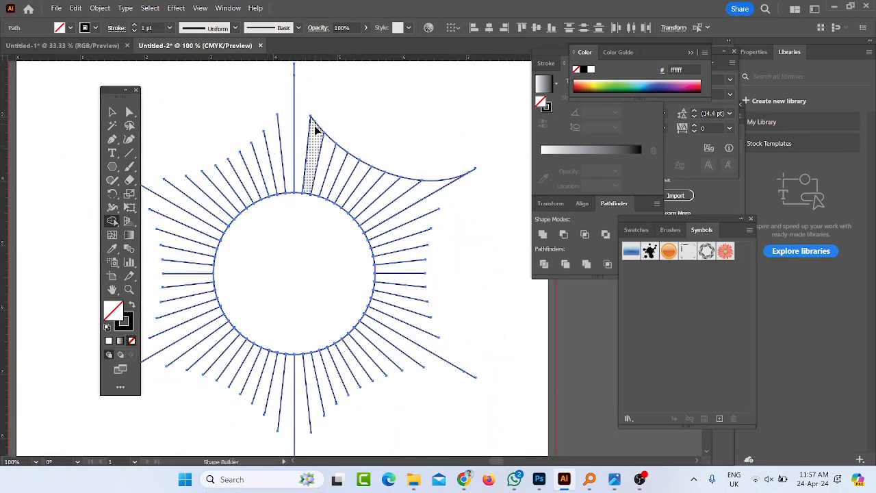
pyautogui.keyDown('alt'); pyautogui.click(313, 125); pyautogui.keyUp('alt')
pyautogui.keyDown('alt'); pyautogui.click(329, 139); pyautogui.keyUp('alt')
pyautogui.keyDown('alt'); pyautogui.click(349, 153); pyautogui.keyUp('alt')
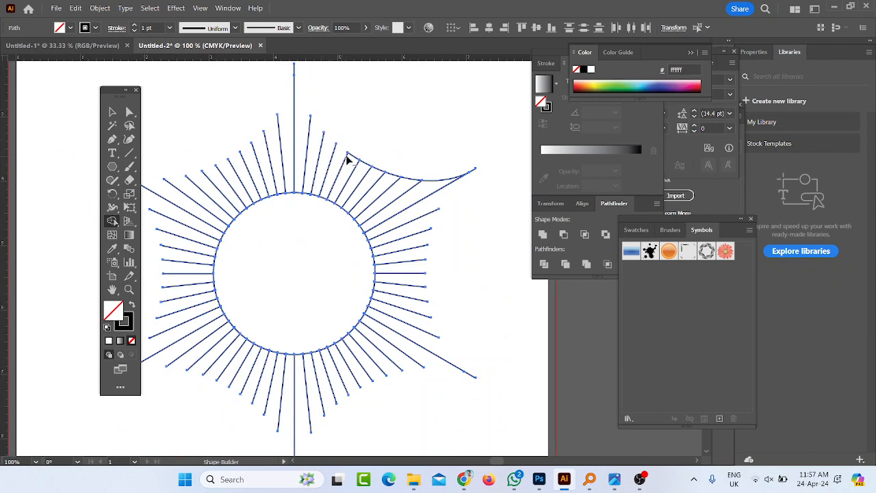
pyautogui.keyDown('alt'); pyautogui.click(357, 164); pyautogui.keyUp('alt')
pyautogui.keyDown('alt'); pyautogui.click(370, 167); pyautogui.keyUp('alt')
pyautogui.keyDown('alt'); pyautogui.click(396, 175); pyautogui.keyUp('alt')
pyautogui.keyDown('alt'); pyautogui.click(438, 180); pyautogui.keyUp('alt')
pyautogui.scroll(-2, 450, 286)
pyautogui.scroll(-1, 450, 286)
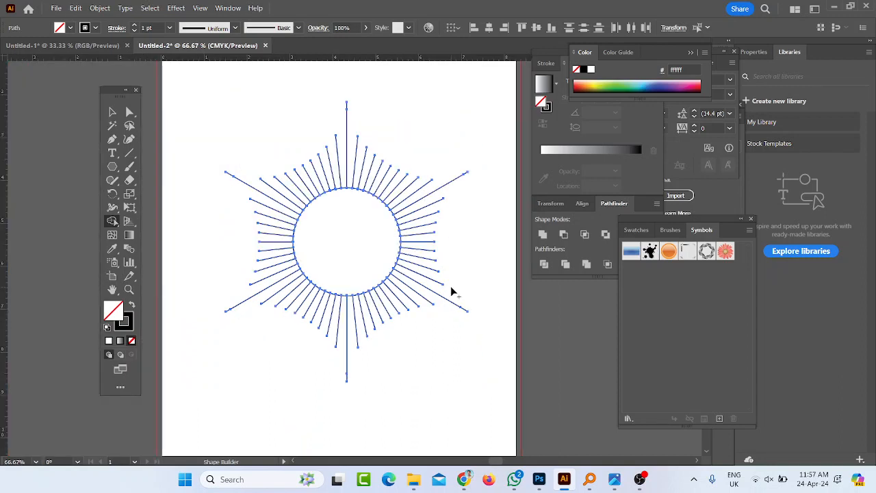
pyautogui.scroll(2, 453, 289)
pyautogui.click(113, 111)
pyautogui.click(376, 174)
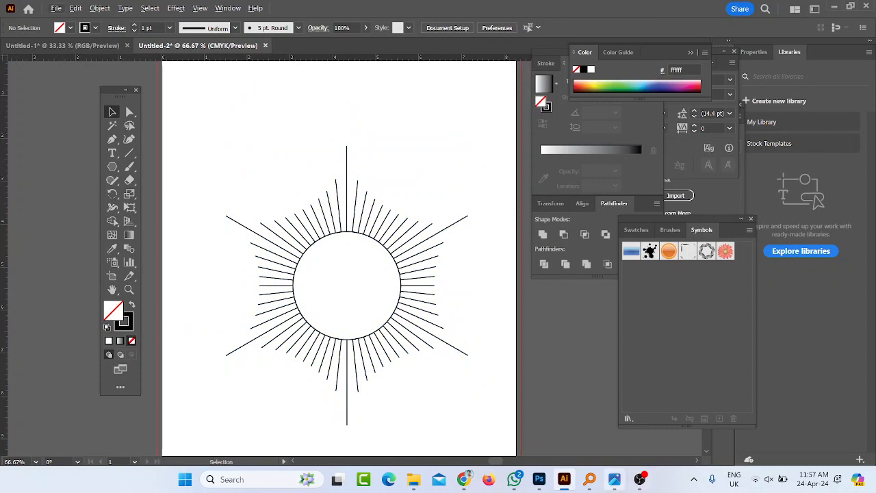
# Examine the BTEB logo's colours and inner details in the reference image 3.jpg.
pyautogui.click(616, 486)
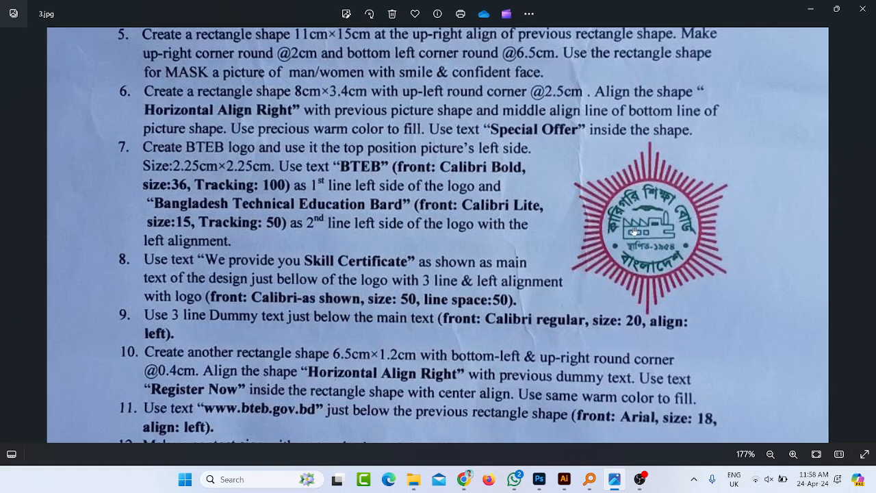
pyautogui.scroll(5, 666, 235)
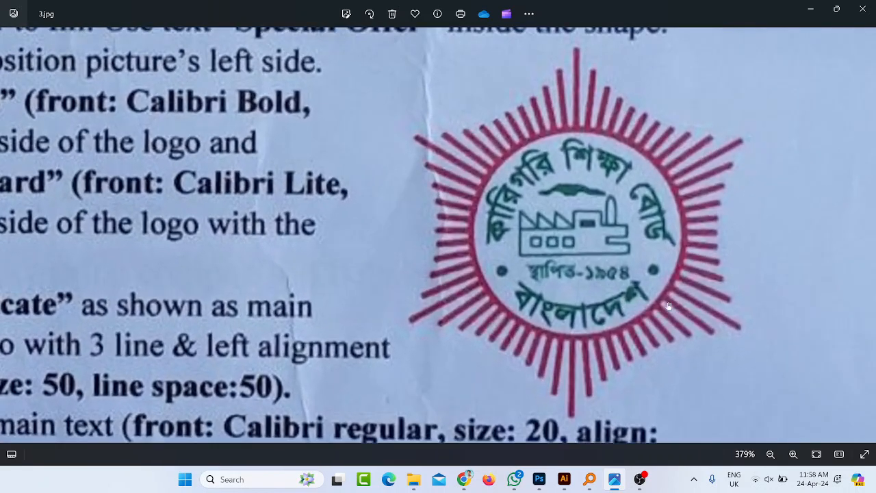
pyautogui.click(810, 9)
# Set the stroke of the logo's circle and all its rays to red ff0000.
pyautogui.scroll(1, 359, 305)
pyautogui.moveTo(280, 180); pyautogui.dragTo(586, 420)
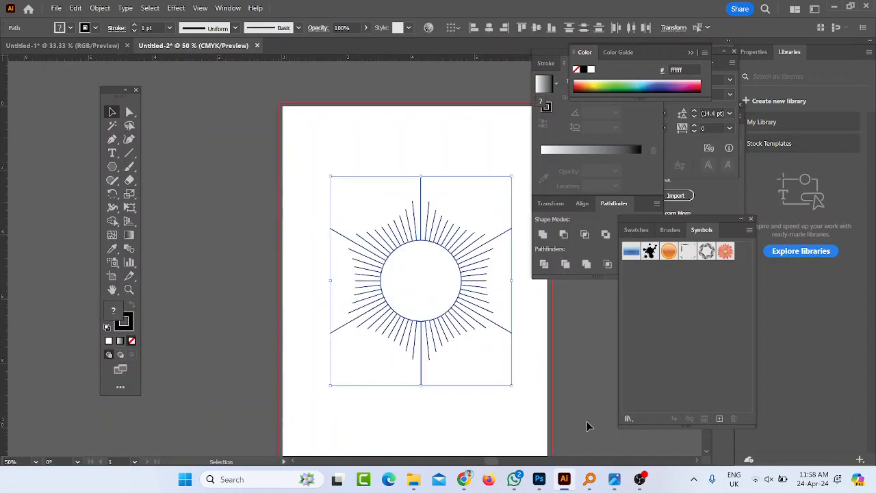
pyautogui.click(126, 324)
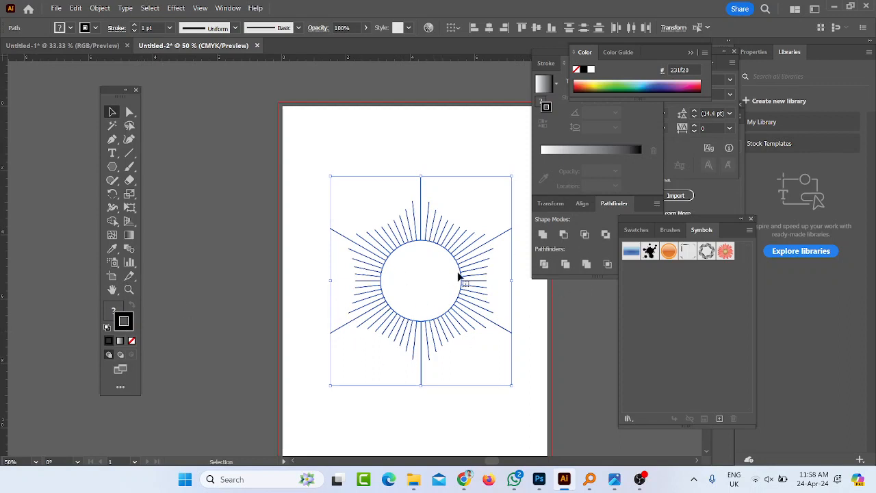
pyautogui.scroll(2, 469, 250)
pyautogui.scroll(-1, 308, 281)
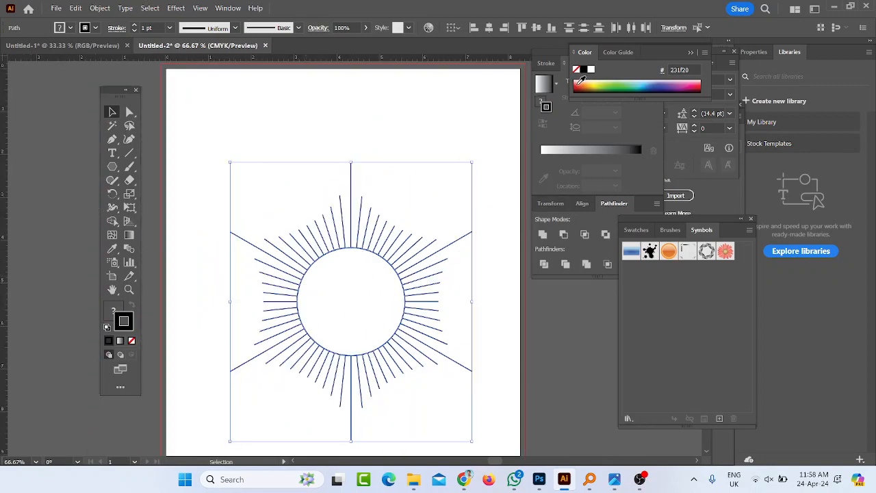
pyautogui.click(577, 85)
pyautogui.doubleClick(130, 325)
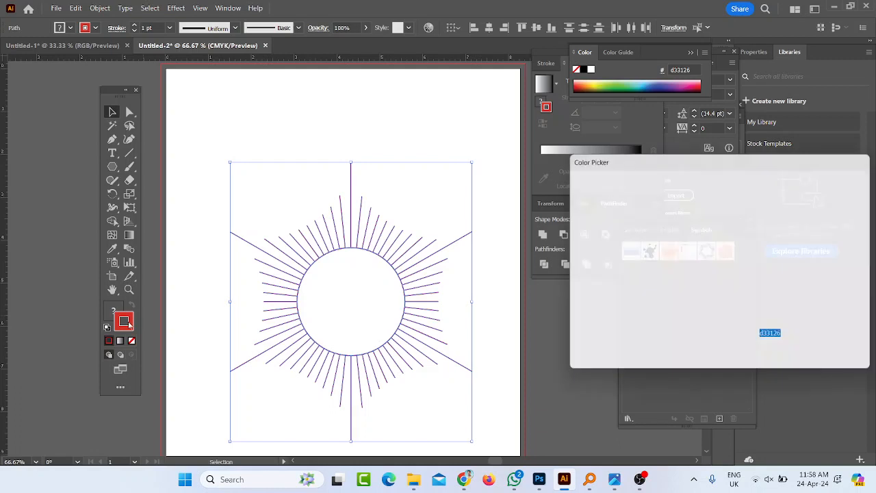
pyautogui.moveTo(737, 209); pyautogui.dragTo(736, 193)
pyautogui.hotkey('ctrl', 'a')
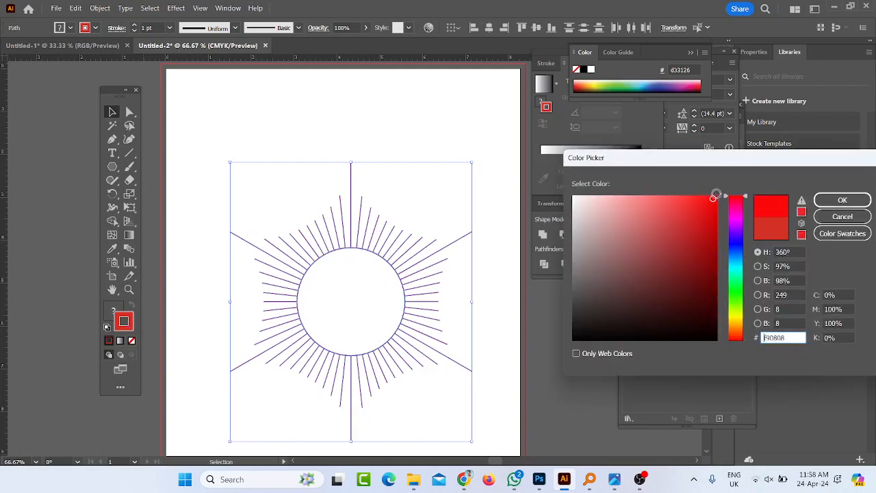
pyautogui.write('ff0000')
pyautogui.click(842, 200)
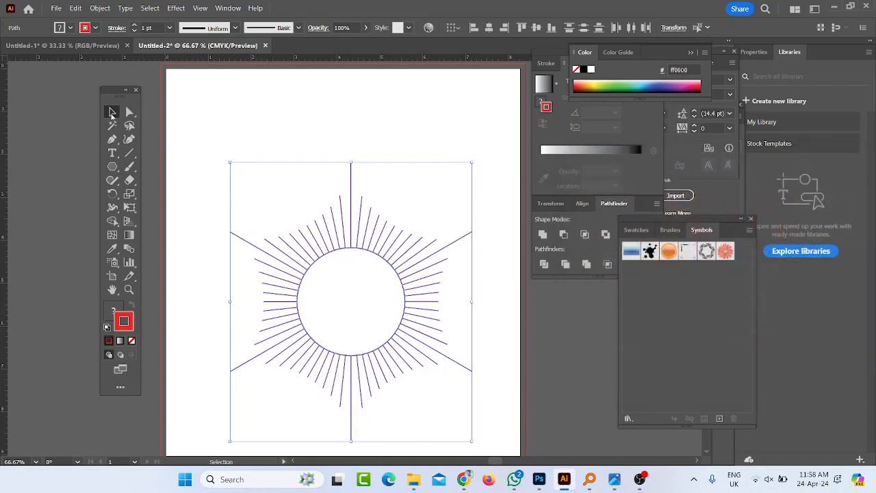
pyautogui.click(242, 114)
pyautogui.scroll(3, 354, 216)
pyautogui.scroll(-4, 386, 231)
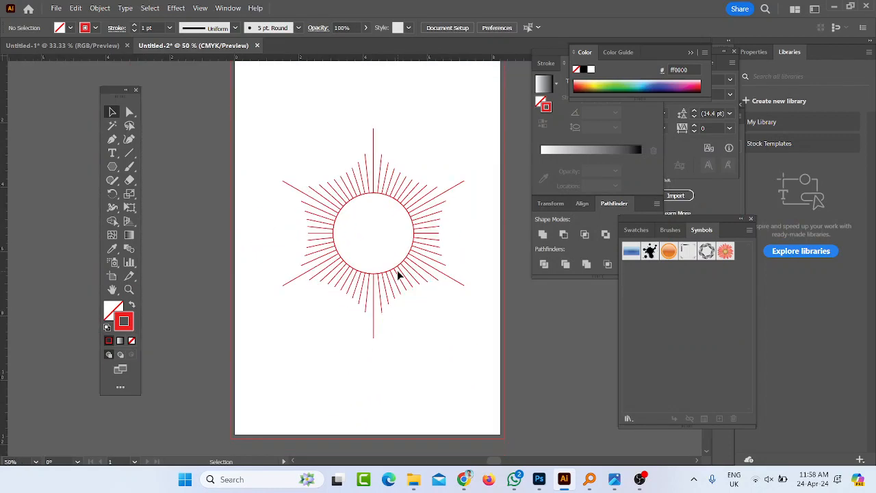
pyautogui.scroll(2, 385, 248)
pyautogui.scroll(1, 386, 253)
pyautogui.scroll(1, 393, 258)
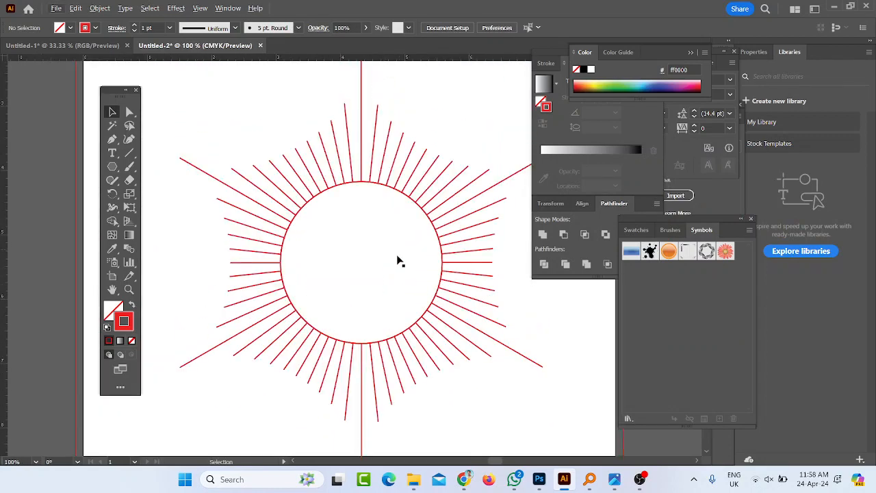
pyautogui.moveTo(113, 166); pyautogui.dragTo(167, 195)
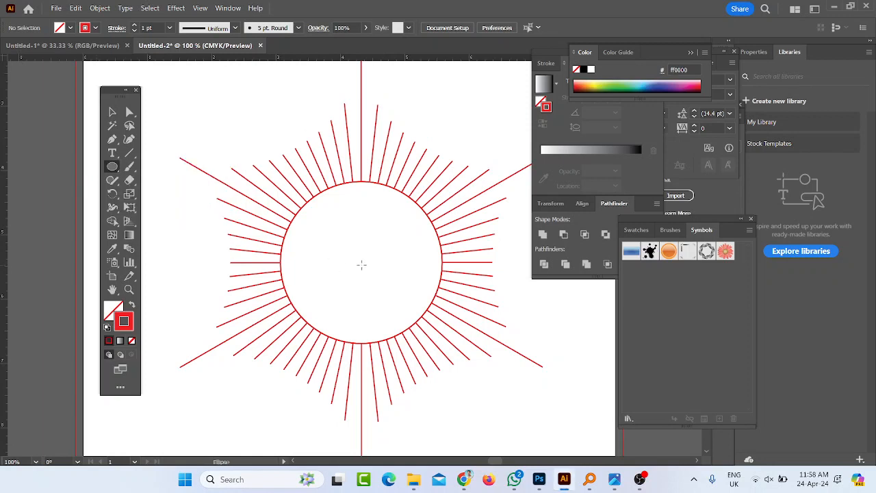
pyautogui.click(114, 115)
pyautogui.scroll(-2, 342, 249)
pyautogui.moveTo(267, 146); pyautogui.dragTo(472, 342)
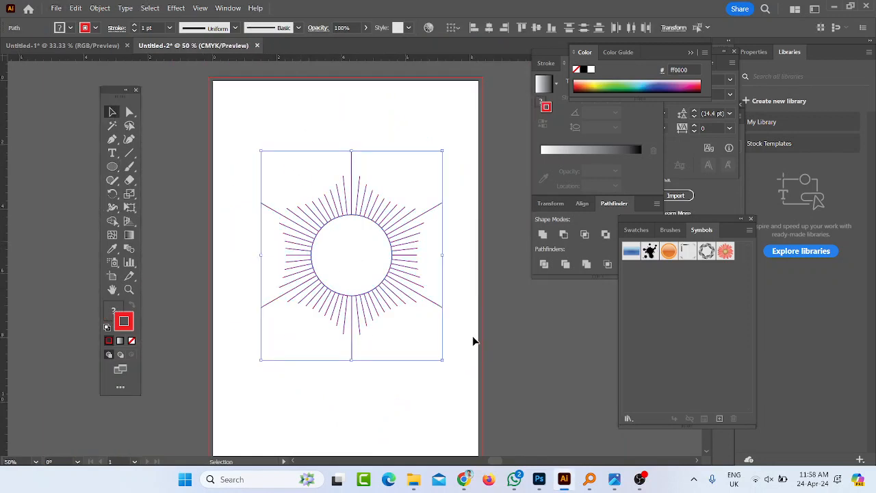
pyautogui.click(458, 369)
pyautogui.scroll(1, 427, 332)
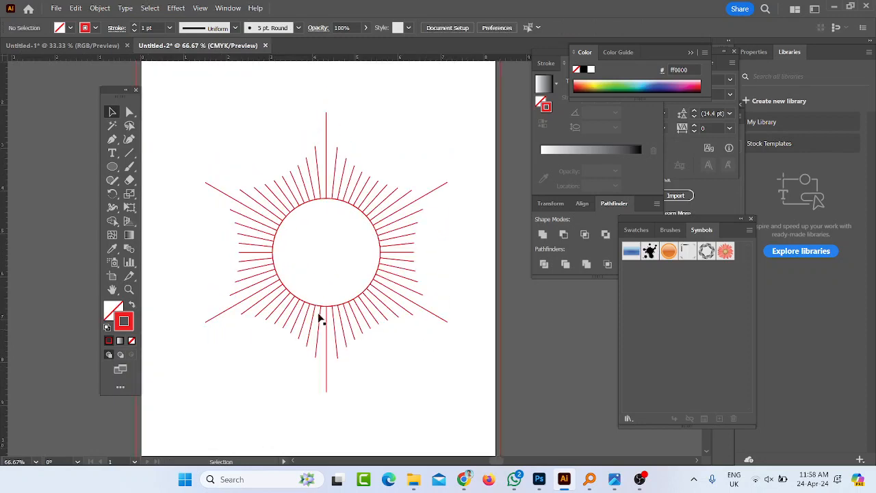
pyautogui.scroll(1, 306, 285)
pyautogui.moveTo(112, 167); pyautogui.dragTo(175, 193)
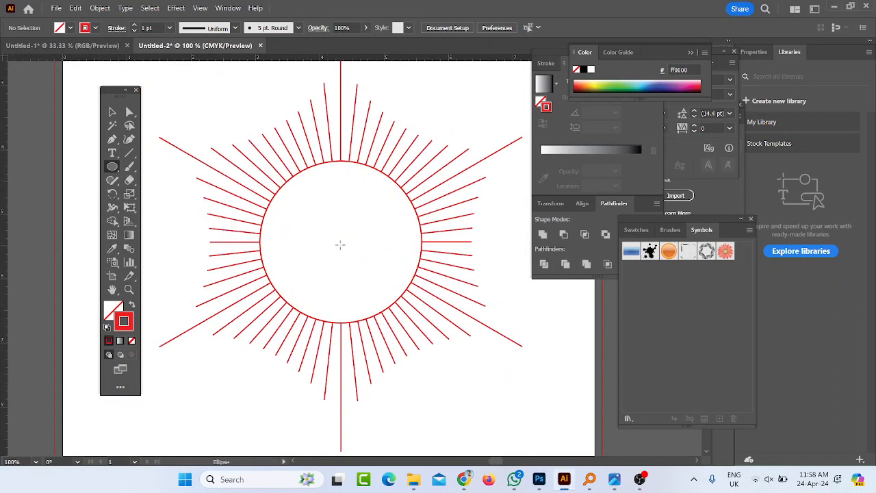
# Place a vertical and a horizontal ruler guide crossing at the centre of the red circle and rays group.
pyautogui.click(111, 112)
pyautogui.click(301, 161)
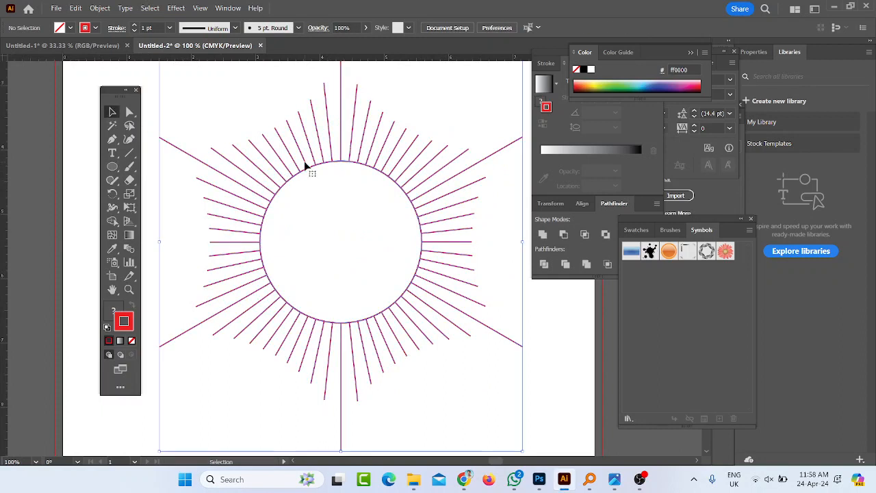
pyautogui.scroll(-1, 340, 237)
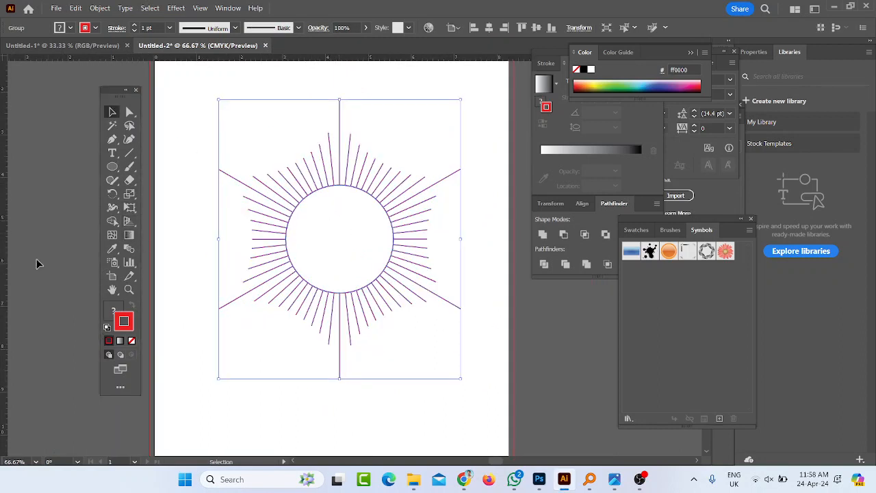
pyautogui.moveTo(4, 262); pyautogui.dragTo(339, 387)
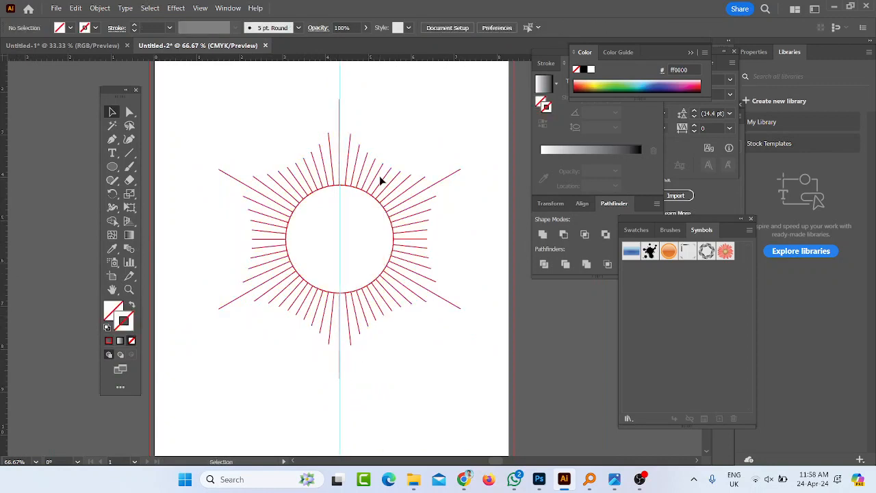
pyautogui.moveTo(336, 58); pyautogui.dragTo(226, 239)
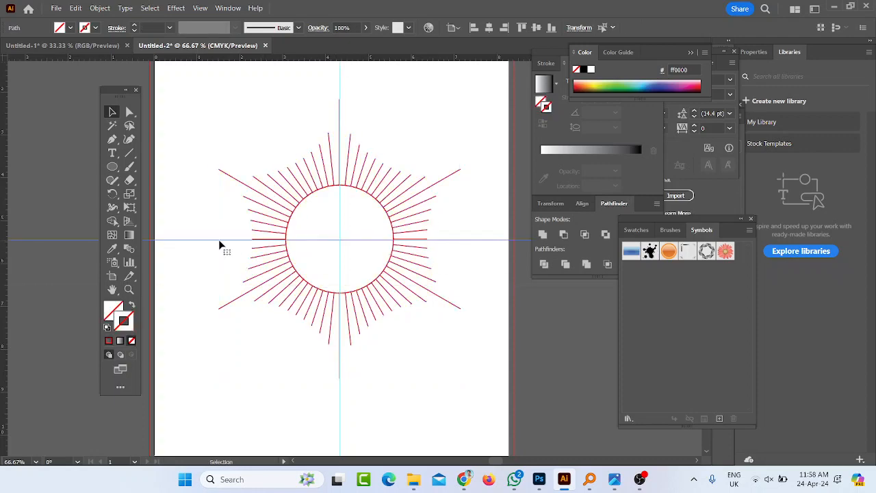
pyautogui.scroll(2, 341, 239)
pyautogui.scroll(-3, 381, 249)
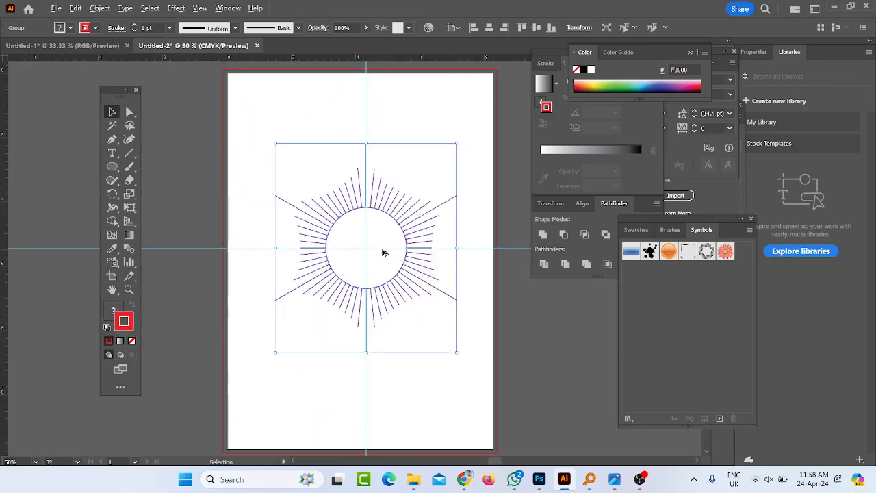
pyautogui.scroll(1, 382, 250)
pyautogui.click(502, 228)
# Draw a smaller concentric circle from the guides' intersection, about three quarters of the red circle's diameter, inside it.
pyautogui.scroll(1, 381, 251)
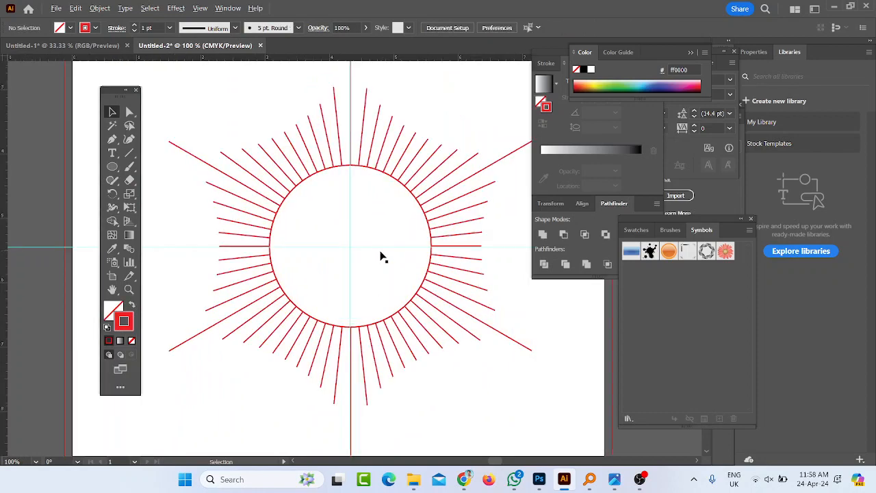
pyautogui.click(112, 167)
pyautogui.scroll(1, 296, 231)
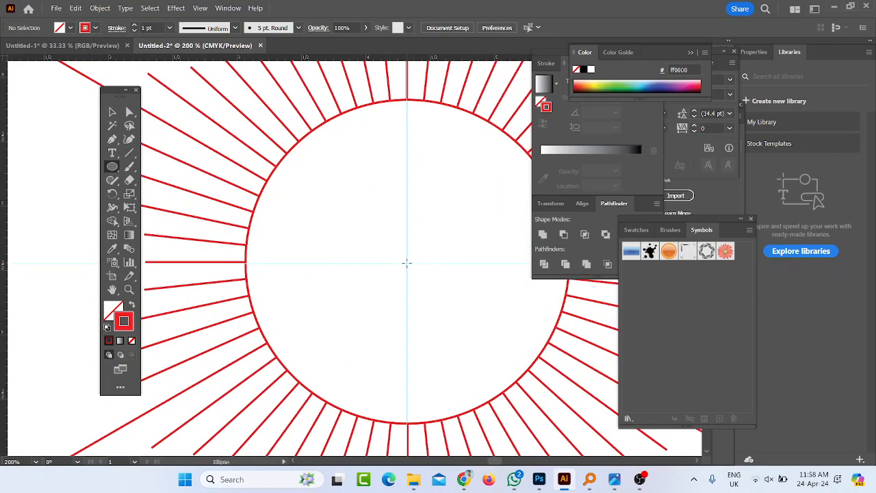
pyautogui.moveTo(406, 263); pyautogui.dragTo(478, 385)
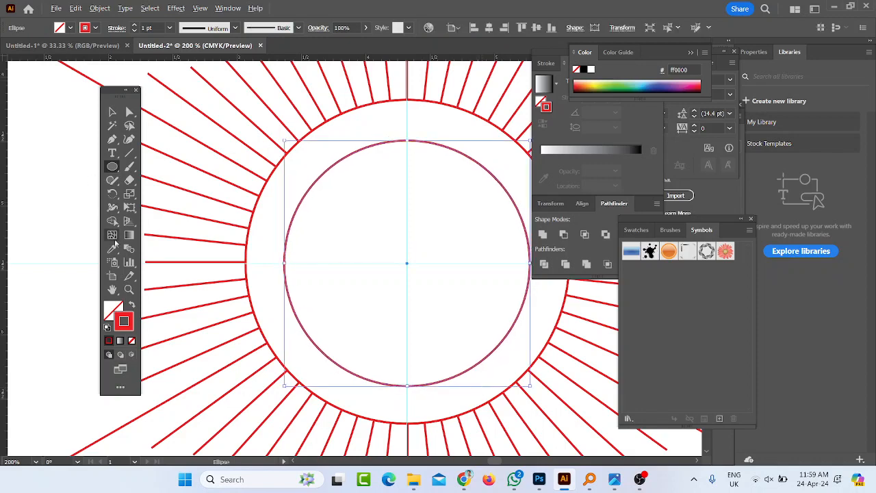
pyautogui.scroll(1, 190, 244)
pyautogui.scroll(-1, 325, 266)
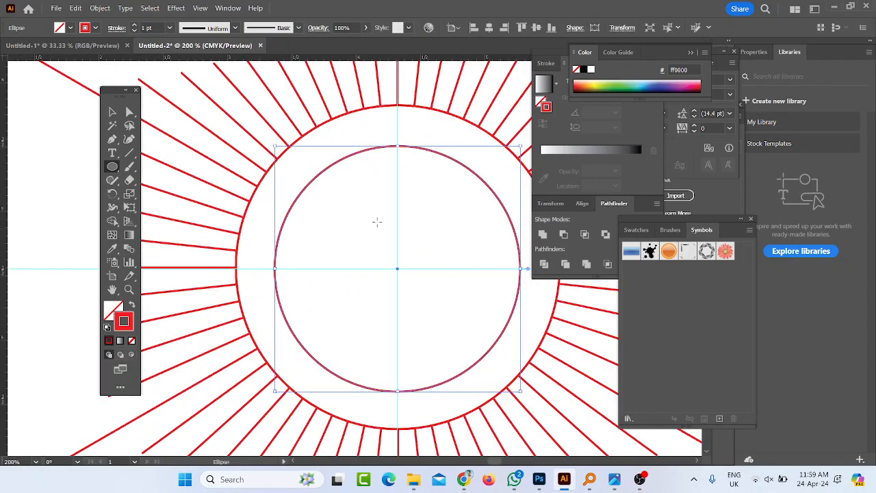
pyautogui.moveTo(335, 217); pyautogui.dragTo(401, 220)
pyautogui.hotkey('ctrl', 'z')
pyautogui.scroll(-1, 257, 257)
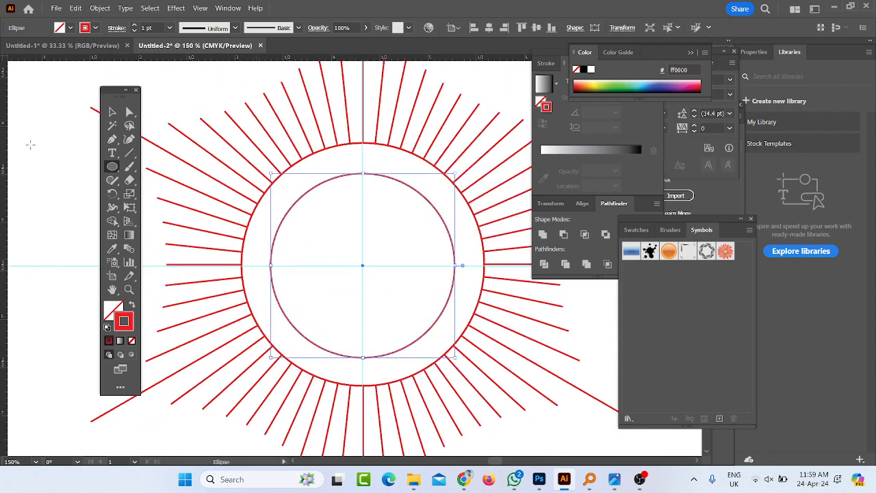
# Draw a straight horizontal line slightly above the horizontal guide, spanning past both sides of the inner circle.
pyautogui.click(129, 154)
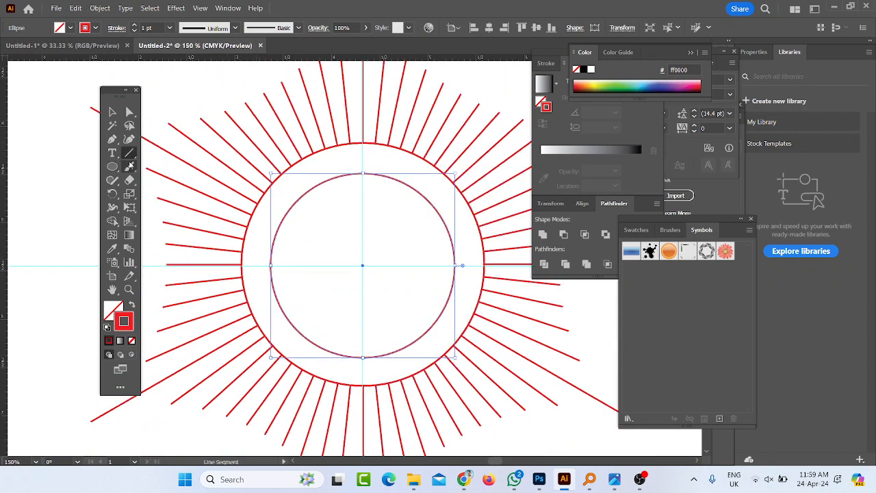
pyautogui.rightClick(112, 167)
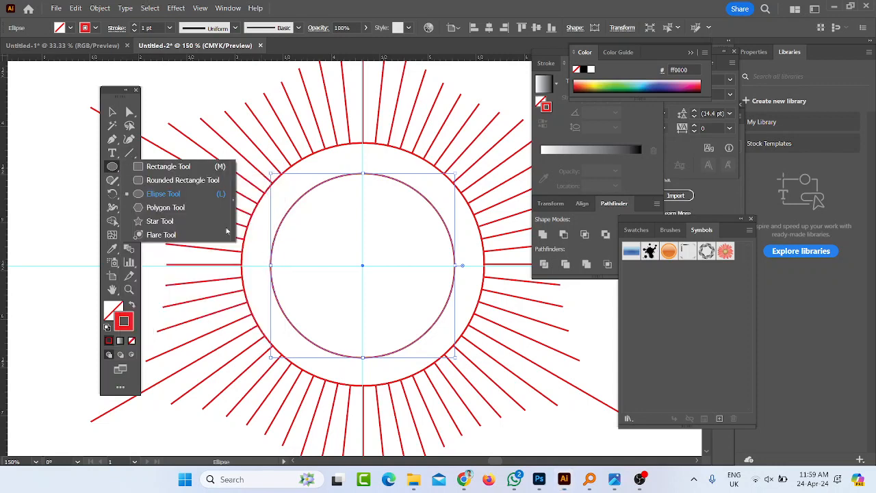
pyautogui.click(130, 154)
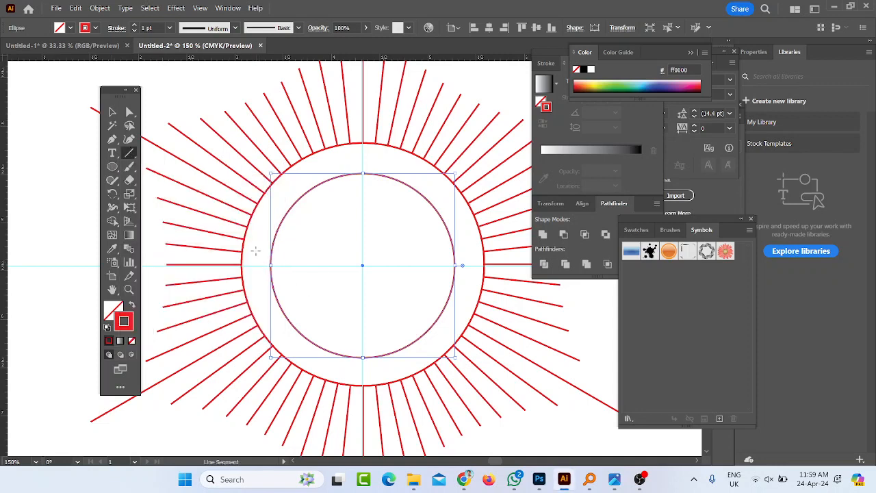
pyautogui.moveTo(255, 251); pyautogui.dragTo(480, 251)
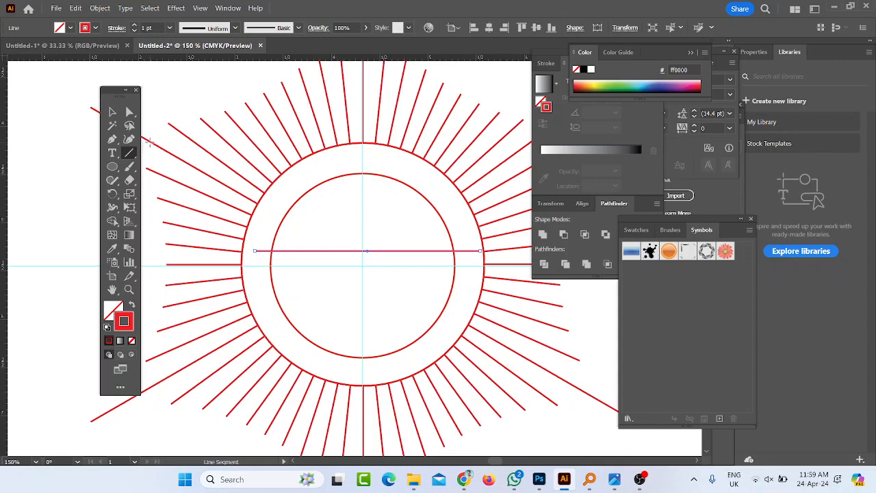
# Duplicate the horizontal line straight down, placing the copy in the lower half of the inner circle.
pyautogui.click(113, 112)
pyautogui.click(313, 268)
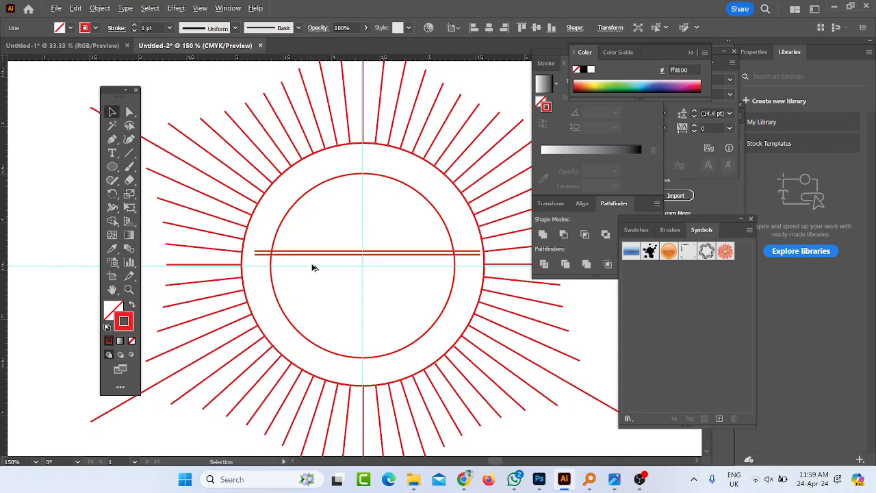
pyautogui.moveTo(312, 268); pyautogui.dragTo(312, 302)
pyautogui.hotkey('ctrl', 'a')
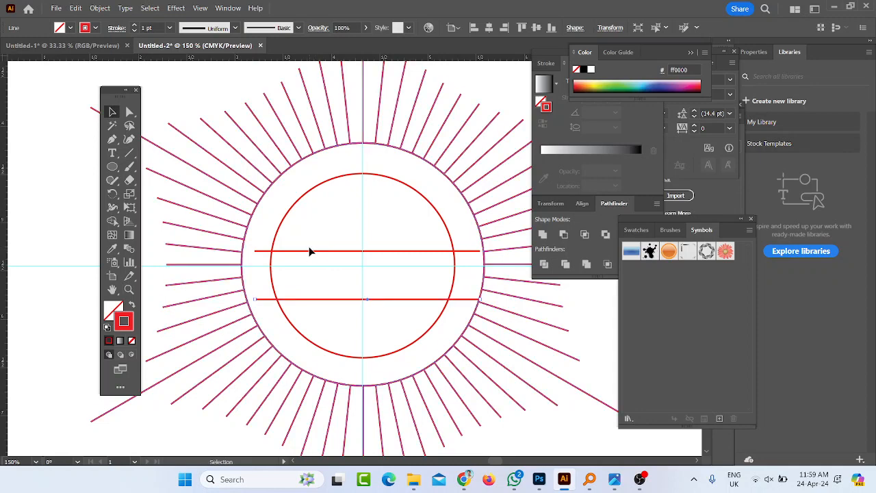
pyautogui.hotkey('ctrl', 'g')
pyautogui.hotkey('ctrl', 'h')
pyautogui.hotkey('ctrl', 'h')
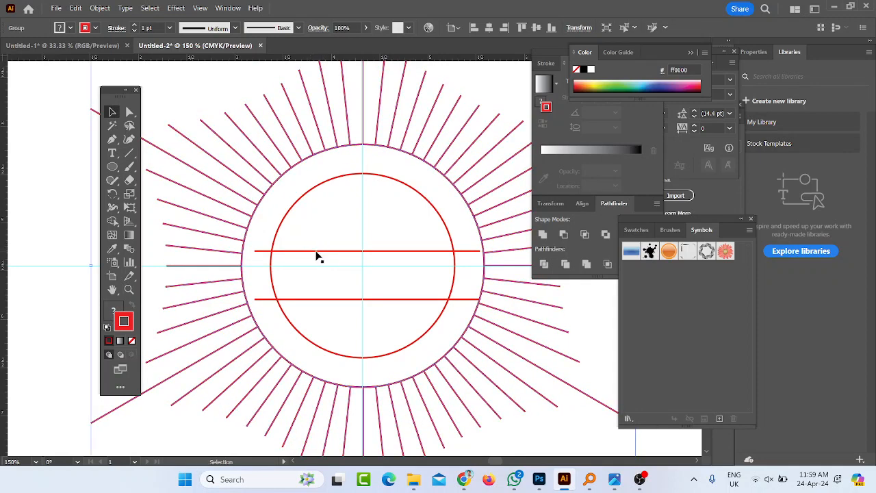
pyautogui.press('a')
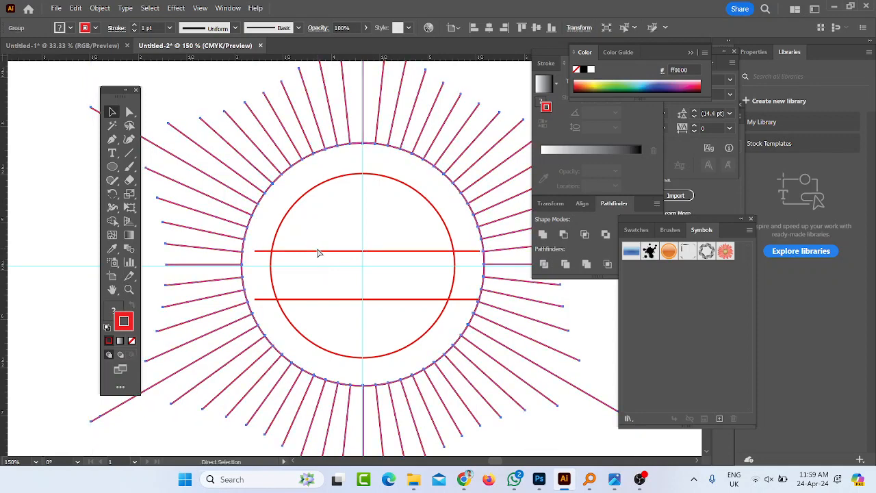
pyautogui.press('v')
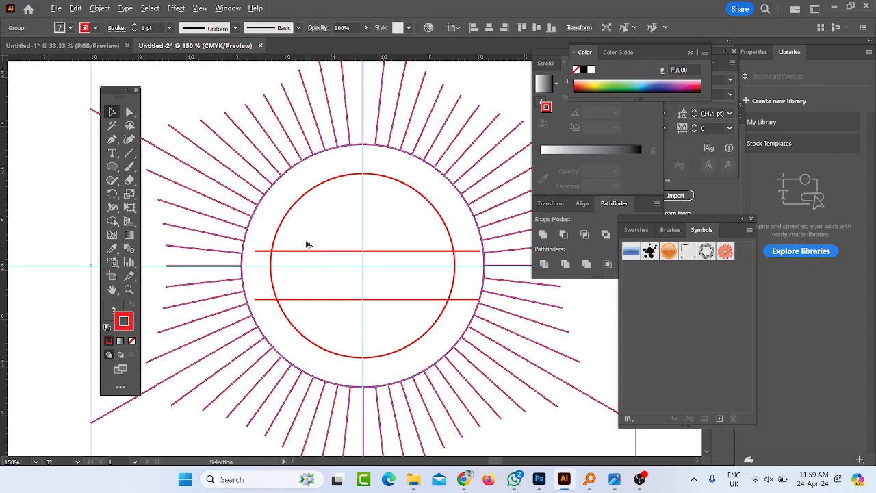
pyautogui.scroll(-2, 307, 242)
pyautogui.scroll(1, 325, 235)
pyautogui.click(230, 145)
pyautogui.scroll(-1, 307, 228)
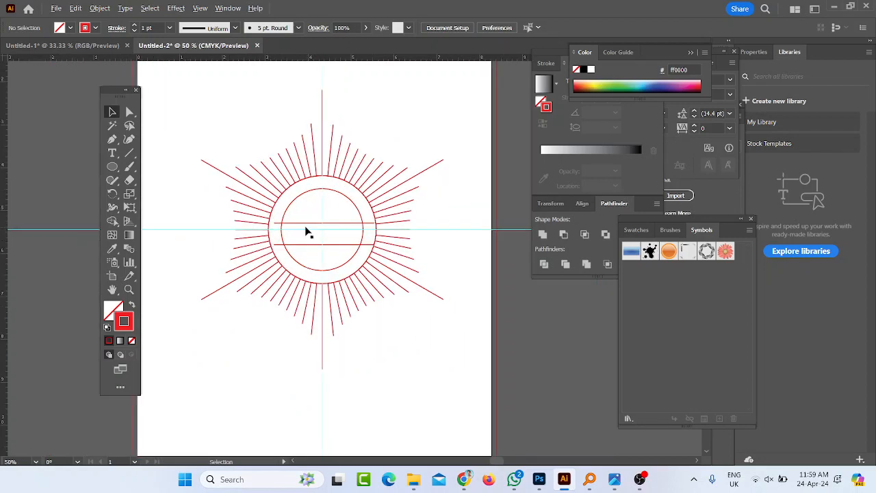
# Move the lower horizontal line slightly further down inside the inner circle.
pyautogui.scroll(1, 307, 225)
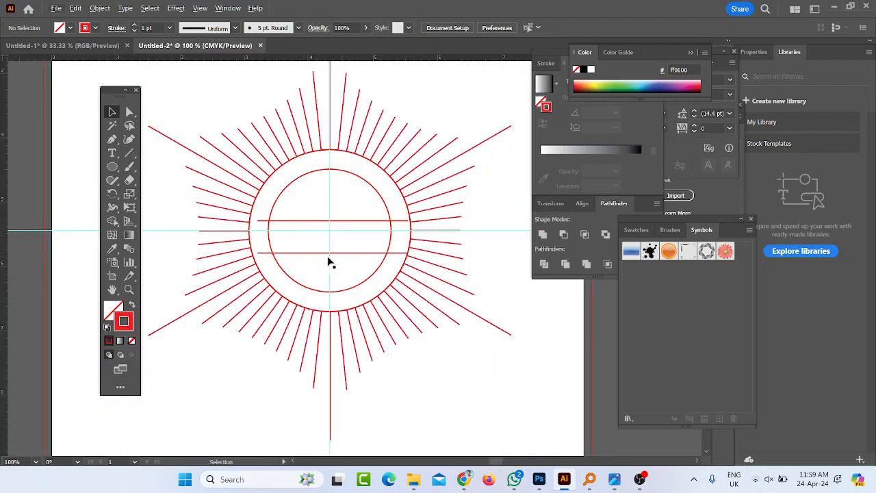
pyautogui.scroll(1, 301, 257)
pyautogui.click(308, 254)
pyautogui.moveTo(309, 258); pyautogui.dragTo(309, 266)
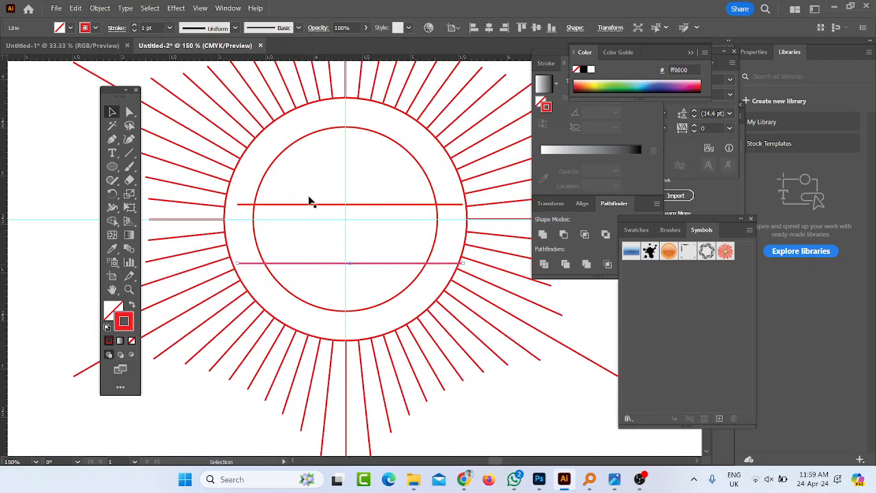
# Select the inner circle and both horizontal lines, excluding the ray group, and remove the circle's side arcs between the lines with Shape Builder.
pyautogui.click(252, 195)
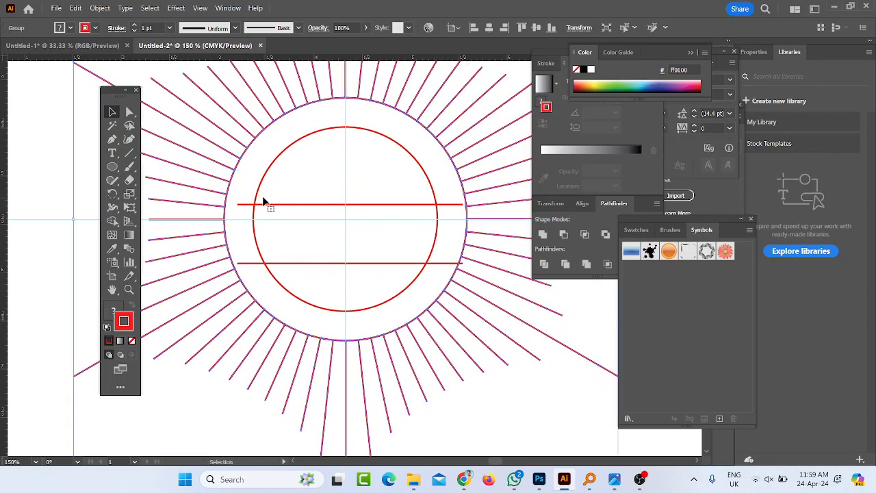
pyautogui.click(260, 192)
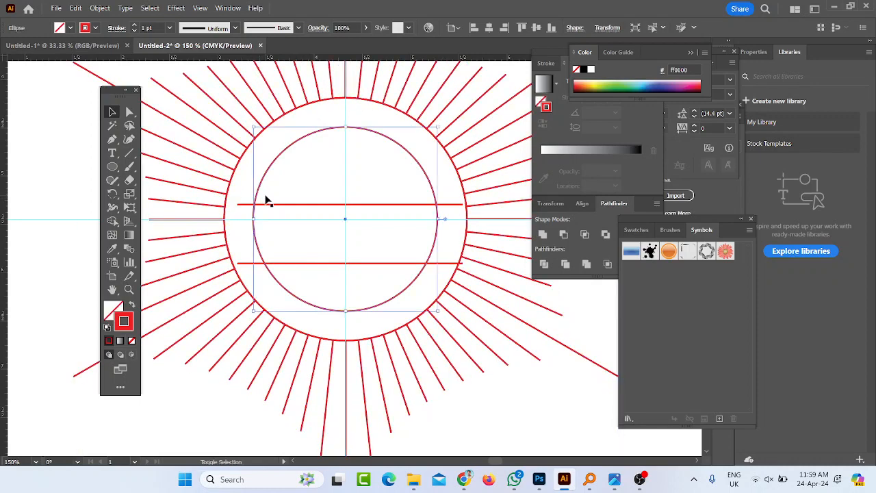
pyautogui.keyDown('shift'); pyautogui.click(267, 205); pyautogui.keyUp('shift')
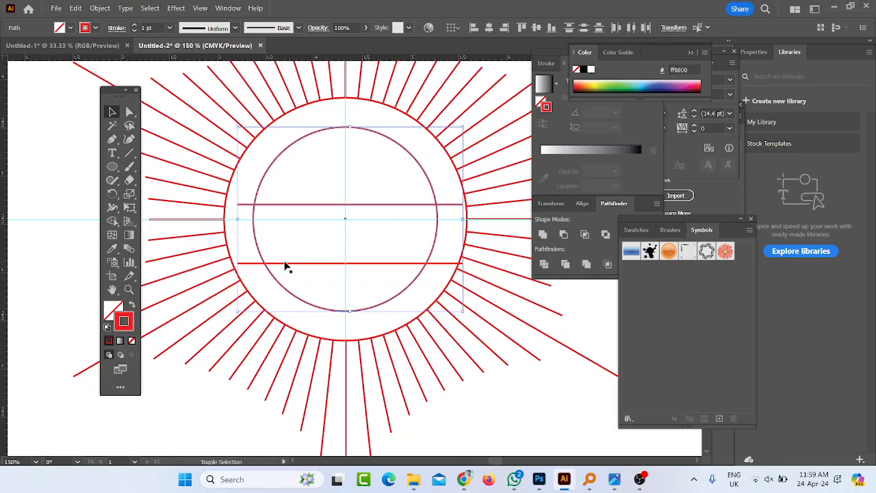
pyautogui.keyDown('shift'); pyautogui.click(286, 264); pyautogui.keyUp('shift')
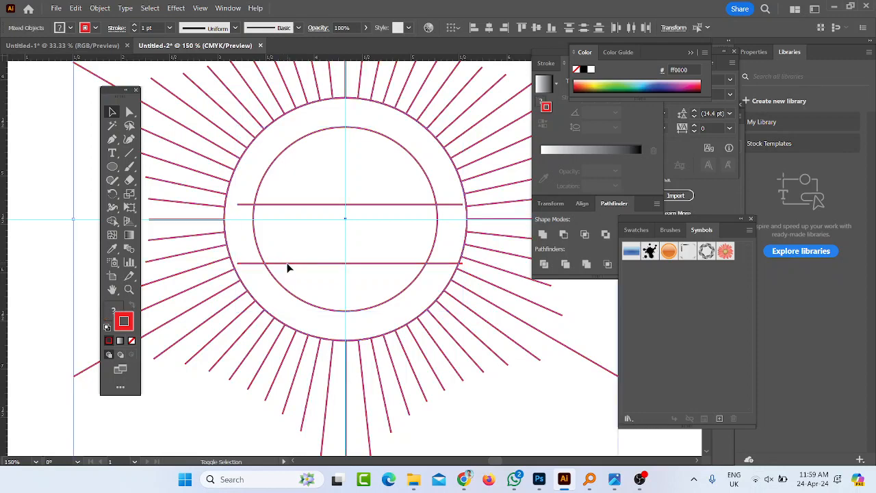
pyautogui.keyDown('shift'); pyautogui.click(235, 167); pyautogui.keyUp('shift')
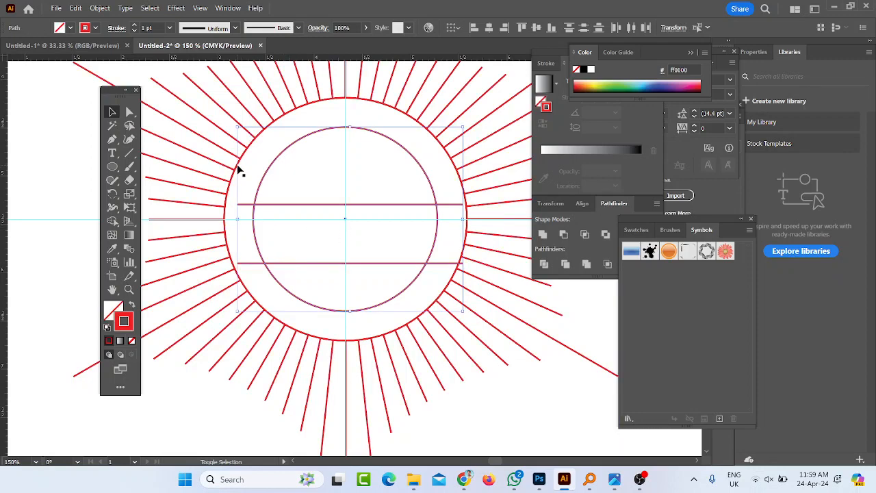
pyautogui.click(113, 221)
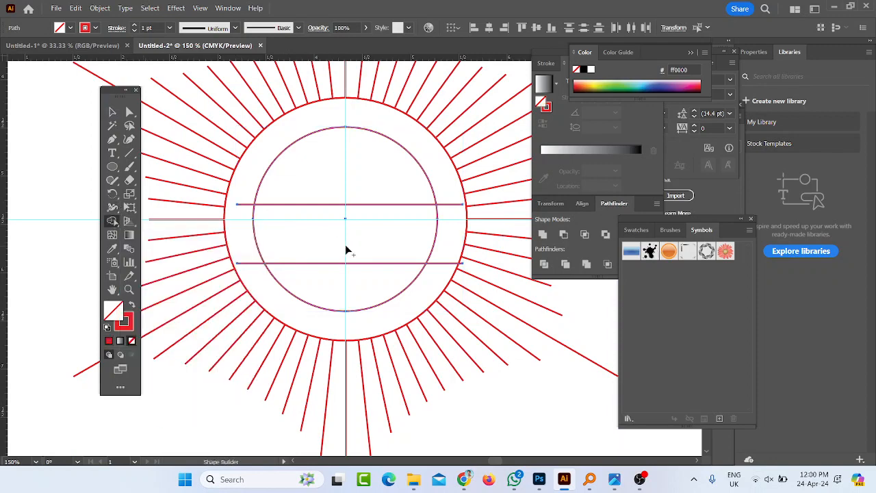
pyautogui.click(320, 209)
pyautogui.moveTo(548, 479)
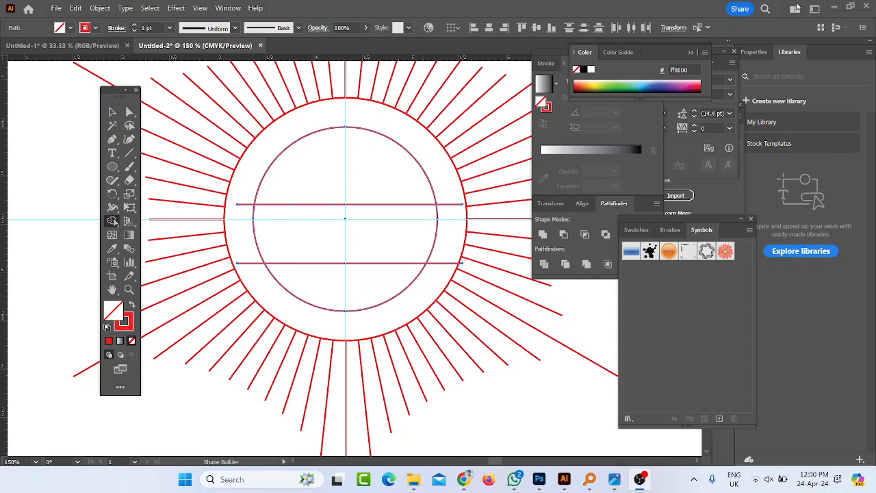
pyautogui.click(797, 6)
pyautogui.scroll(2, 379, 233)
pyautogui.scroll(-2, 481, 258)
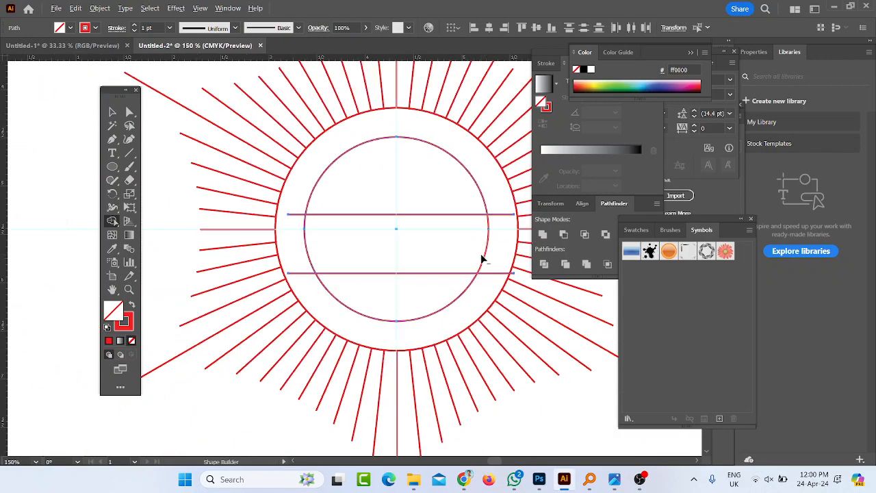
pyautogui.keyDown('alt'); pyautogui.click(312, 248); pyautogui.keyUp('alt')
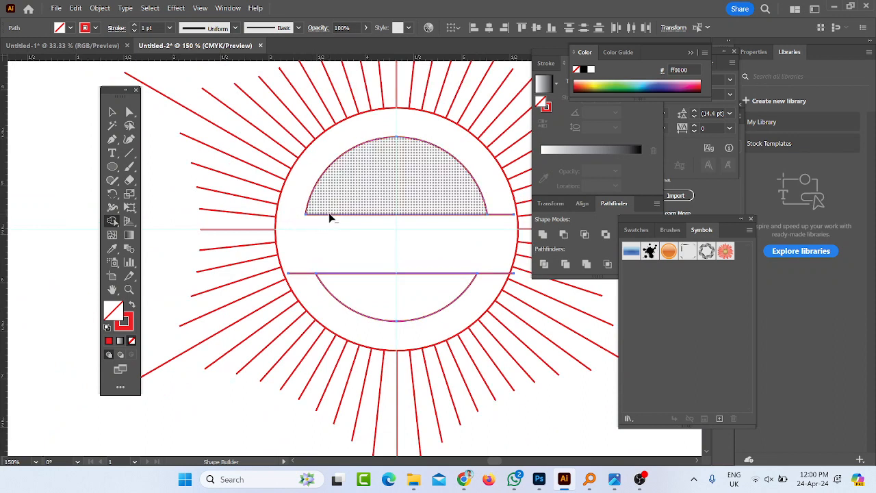
# Erase the remaining horizontal line segments with Shape Builder, keeping only the upper and lower arcs, and deselect the artwork.
pyautogui.keyDown('alt'); pyautogui.click(329, 218); pyautogui.keyUp('alt')
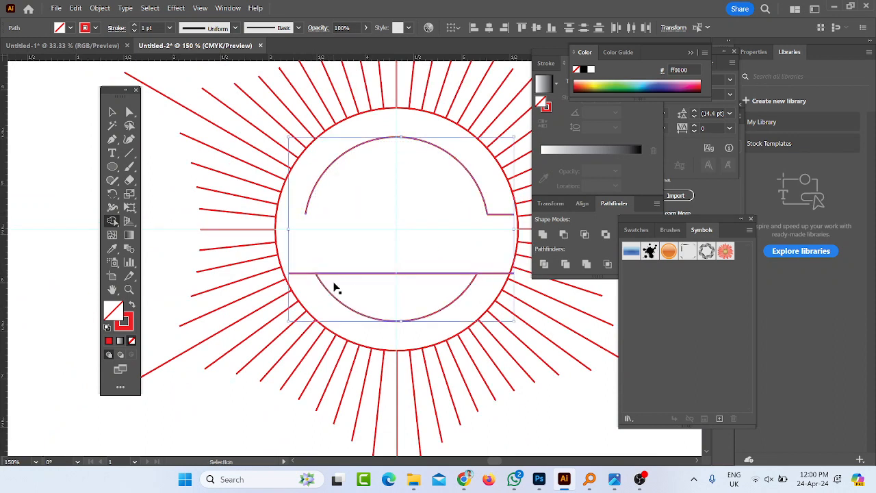
pyautogui.keyDown('alt'); pyautogui.click(339, 273); pyautogui.keyUp('alt')
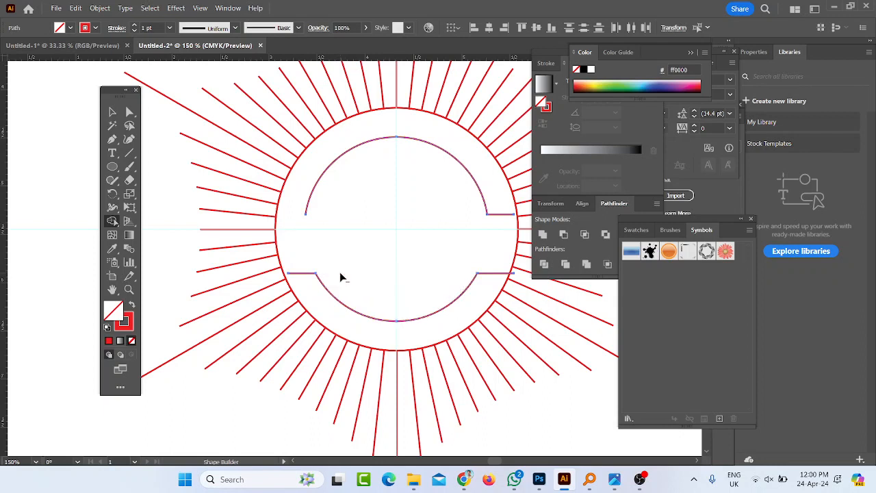
pyautogui.keyDown('alt'); pyautogui.click(309, 275); pyautogui.keyUp('alt')
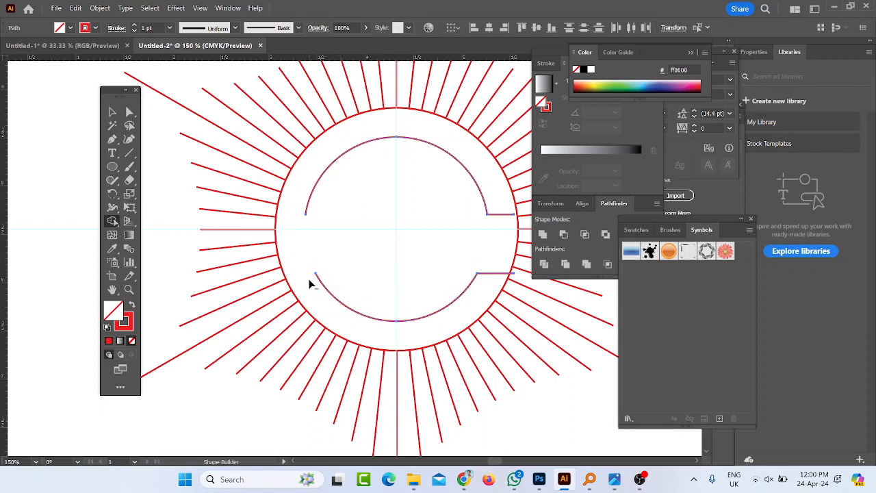
pyautogui.keyDown('alt'); pyautogui.click(491, 274); pyautogui.keyUp('alt')
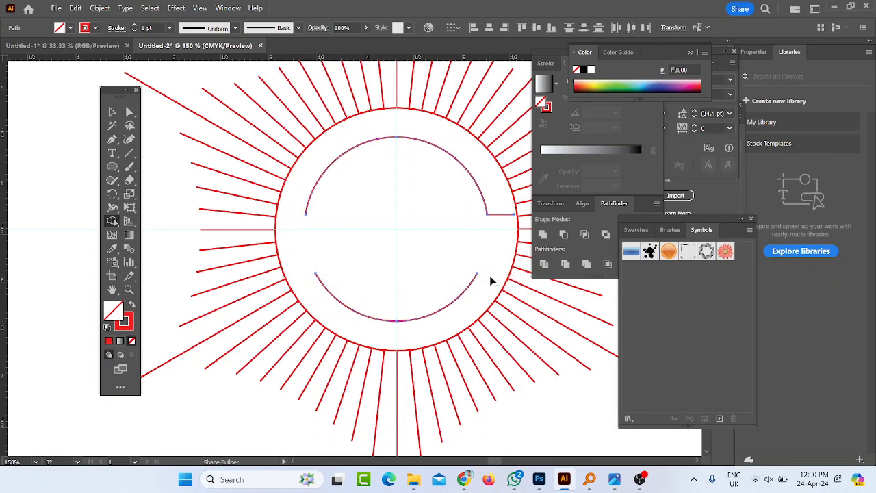
pyautogui.keyDown('alt'); pyautogui.click(501, 214); pyautogui.keyUp('alt')
pyautogui.click(112, 113)
pyautogui.hotkey('ctrl', '-')
pyautogui.hotkey('ctrl', '-')
pyautogui.click(358, 372)
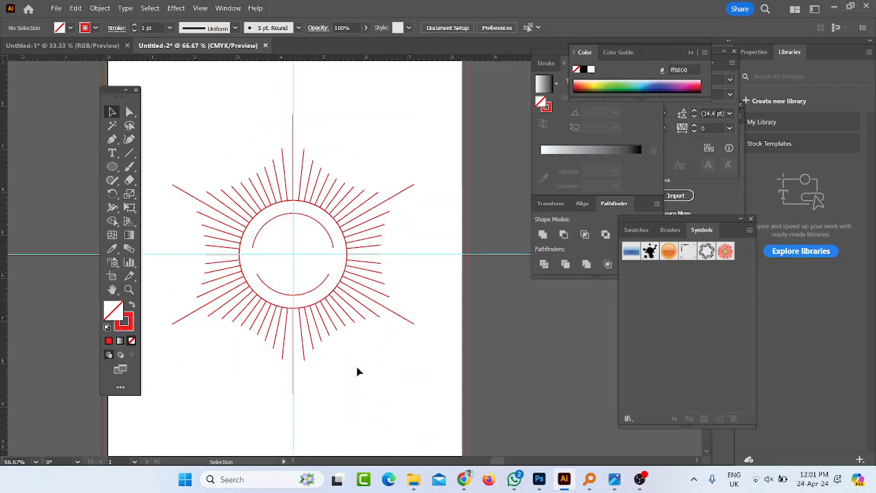
# Place a new point text object with the Type tool in the empty area below the sunburst.
pyautogui.click(115, 153)
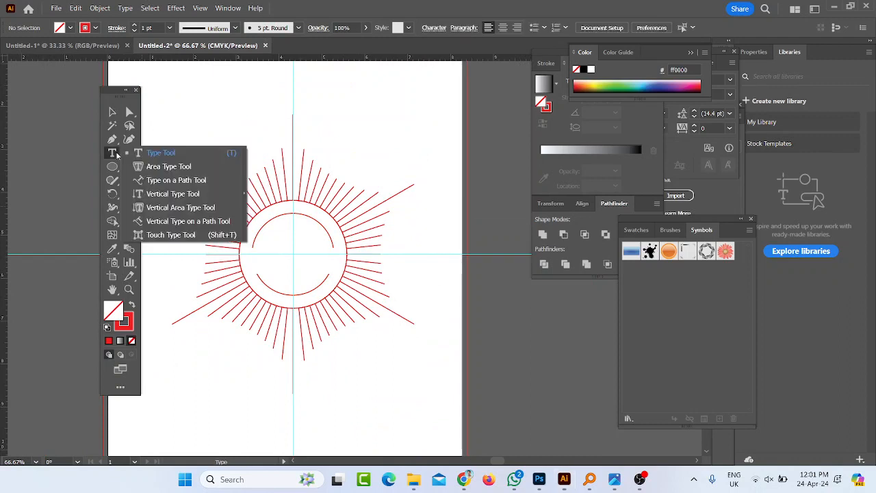
pyautogui.click(150, 154)
pyautogui.scroll(-2, 287, 350)
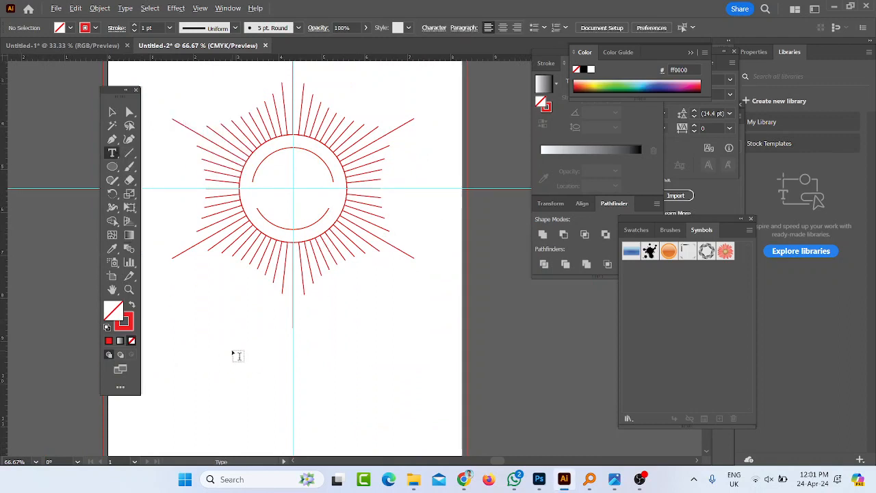
pyautogui.click(195, 367)
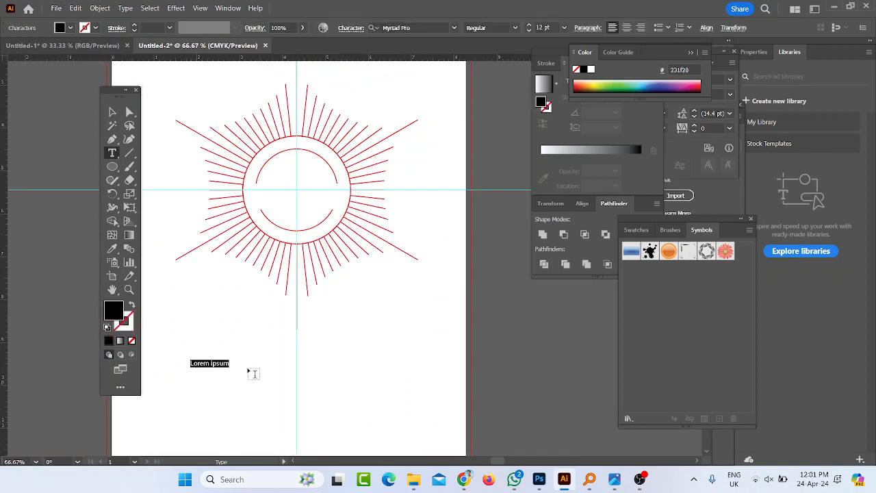
# Set the new text's font to SutonnyMJ Bold and delete the placeholder text.
pyautogui.scroll(2, 198, 375)
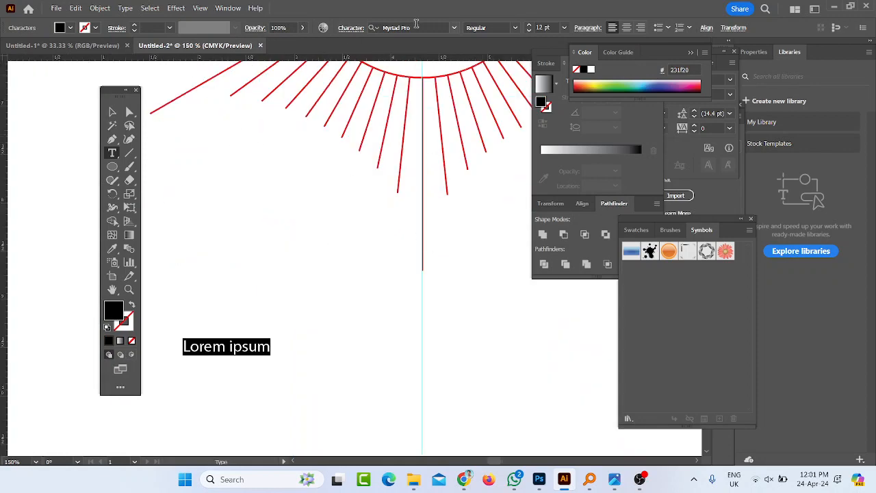
pyautogui.click(416, 26)
pyautogui.write('Sut')
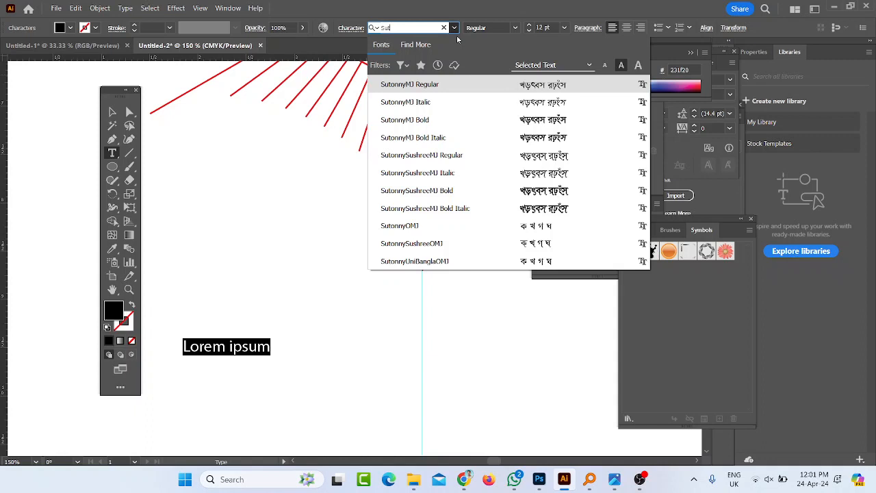
pyautogui.press('Down')
pyautogui.press('Down')
pyautogui.press('Return')
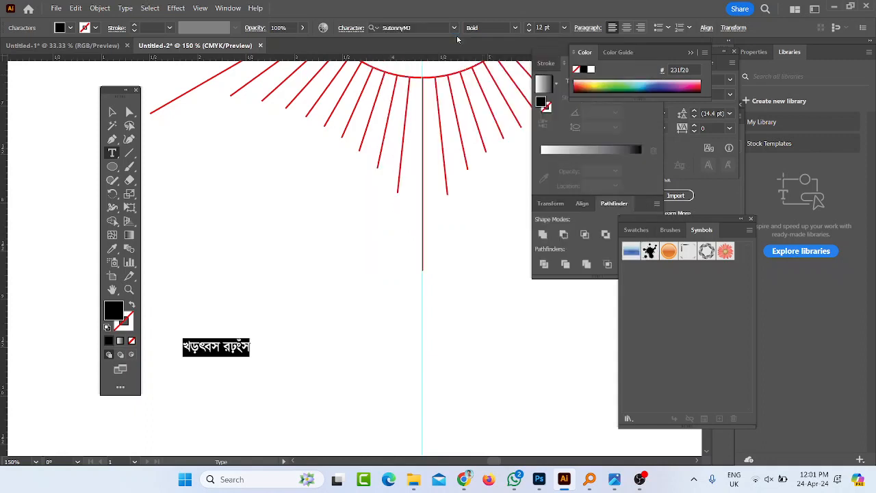
pyautogui.press('BackSpace')
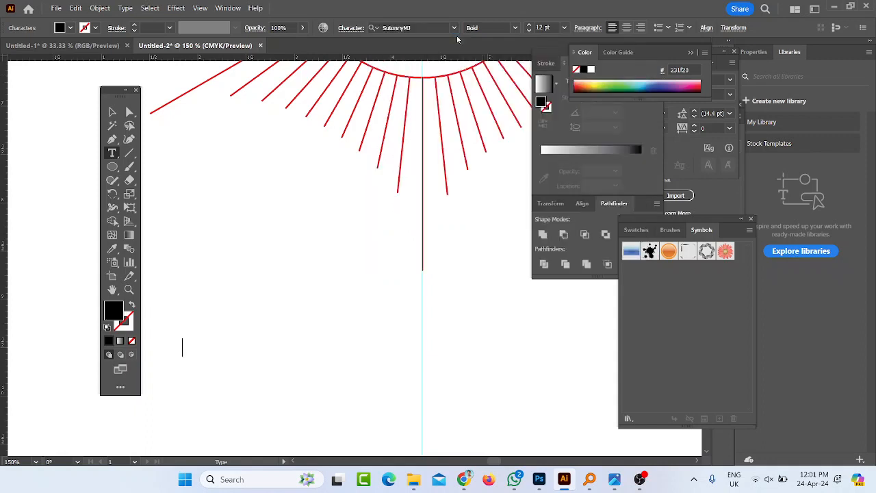
# Enter the text "কারিগরি শিক্ষা বোর্ড" and scale it up to about 35 pt.
pyautogui.write('KvwiMwi wkÿv ')
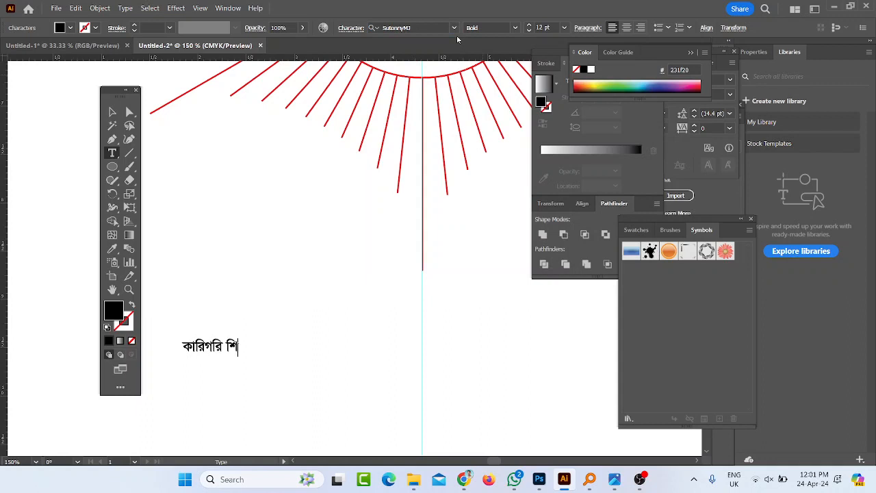
pyautogui.write('‡evW')
pyautogui.scroll(1, 350, 278)
pyautogui.scroll(-2, 350, 278)
pyautogui.scroll(1, 321, 285)
pyautogui.click(113, 111)
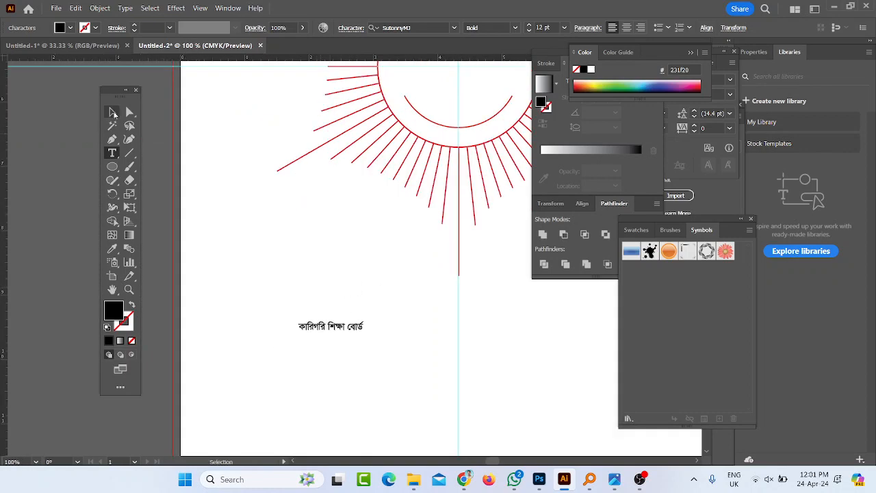
pyautogui.moveTo(370, 335); pyautogui.dragTo(426, 393)
pyautogui.scroll(-2, 346, 393)
pyautogui.scroll(2, 372, 376)
pyautogui.scroll(1, 372, 371)
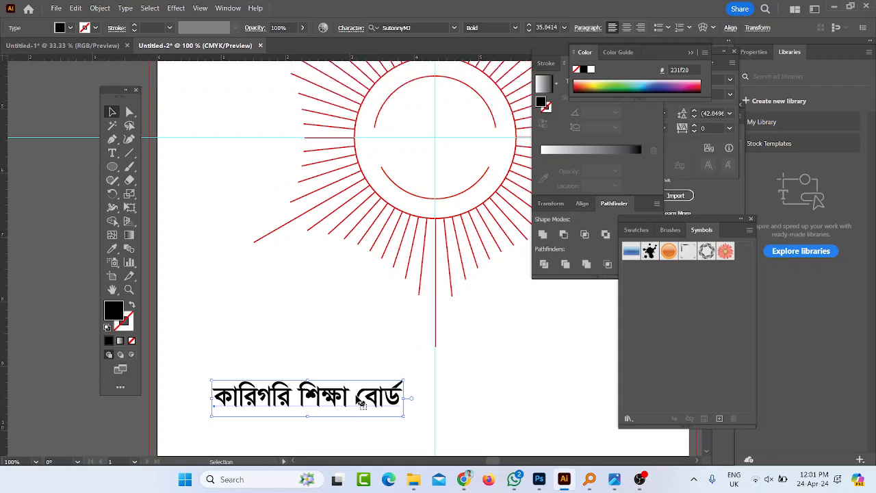
# Move the lettering directly below the sunburst's lowest ray and centre it on the vertical guide.
pyautogui.moveTo(343, 410); pyautogui.dragTo(459, 378)
pyautogui.scroll(-2, 454, 378)
pyautogui.scroll(2, 478, 377)
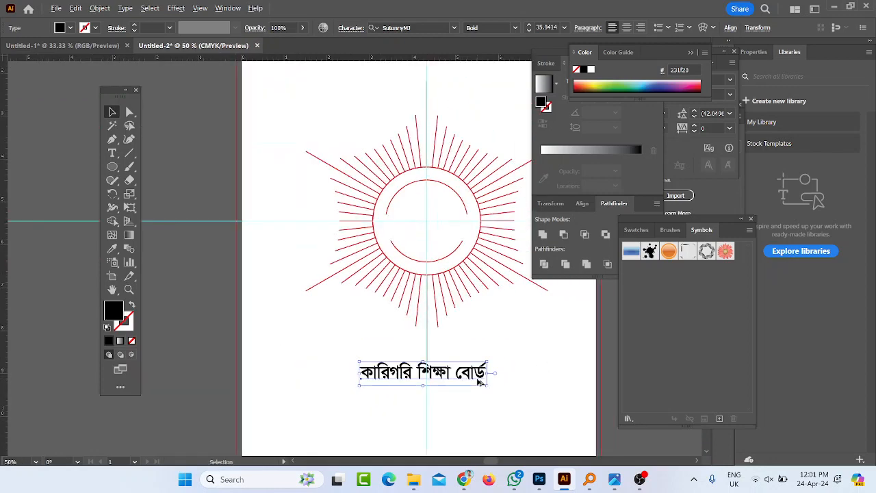
pyautogui.scroll(3, 428, 377)
pyautogui.scroll(-4, 459, 361)
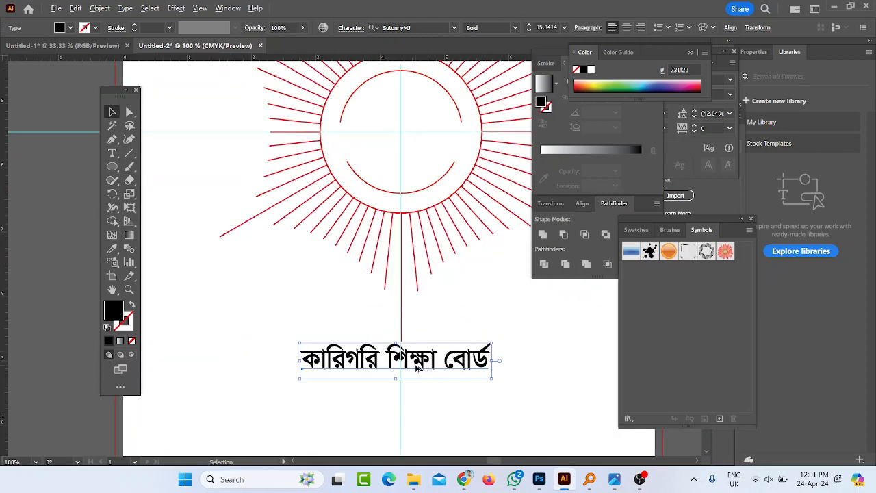
pyautogui.scroll(1, 418, 369)
pyautogui.moveTo(427, 364); pyautogui.dragTo(433, 368)
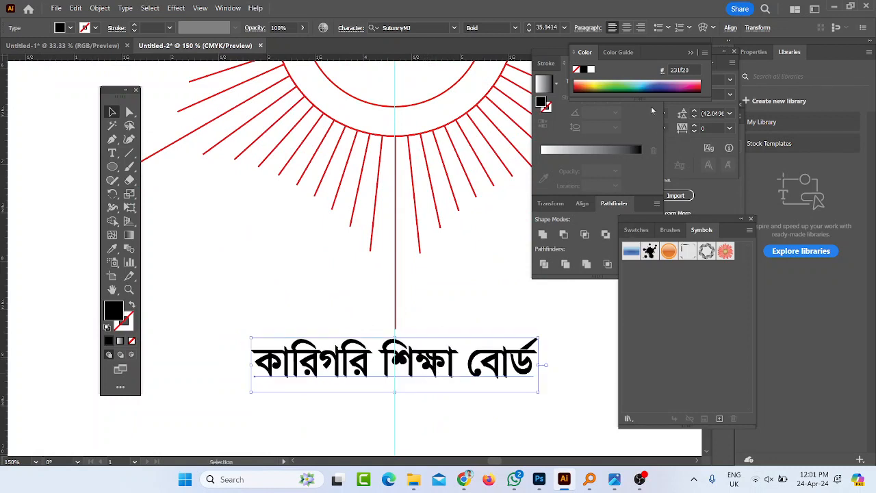
# Collapse the floating Stroke, Gradient and Pathfinder panel group, move it clear of the artwork, and deselect the lettering.
pyautogui.click(553, 54)
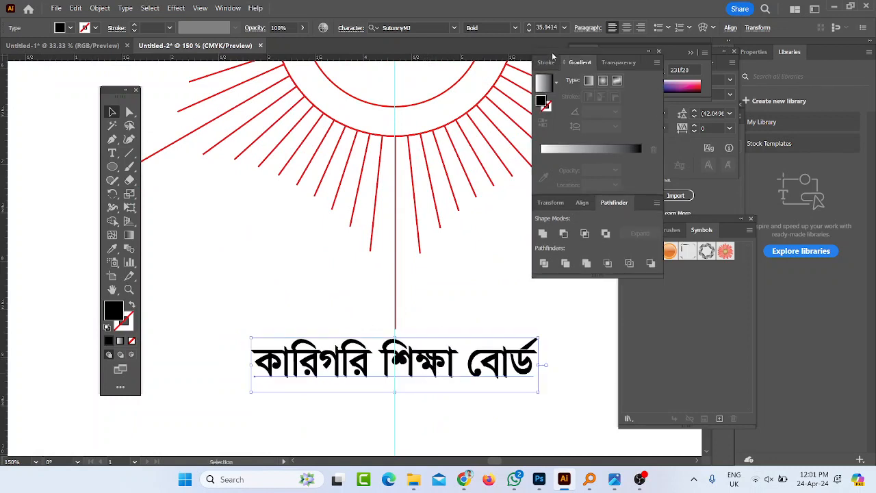
pyautogui.click(648, 53)
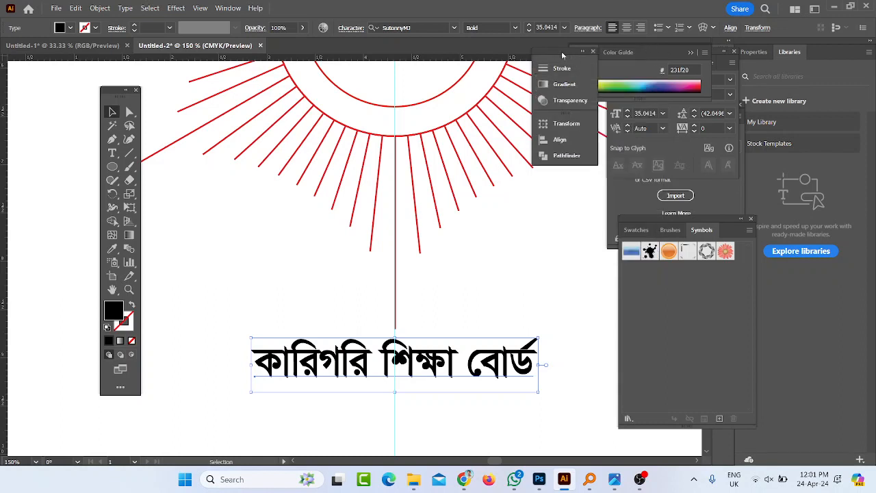
pyautogui.moveTo(562, 55)
pyautogui.mouseDown()
pyautogui.moveTo(720, 332)
pyautogui.moveTo(708, 287)
pyautogui.moveTo(727, 276)
pyautogui.mouseUp()
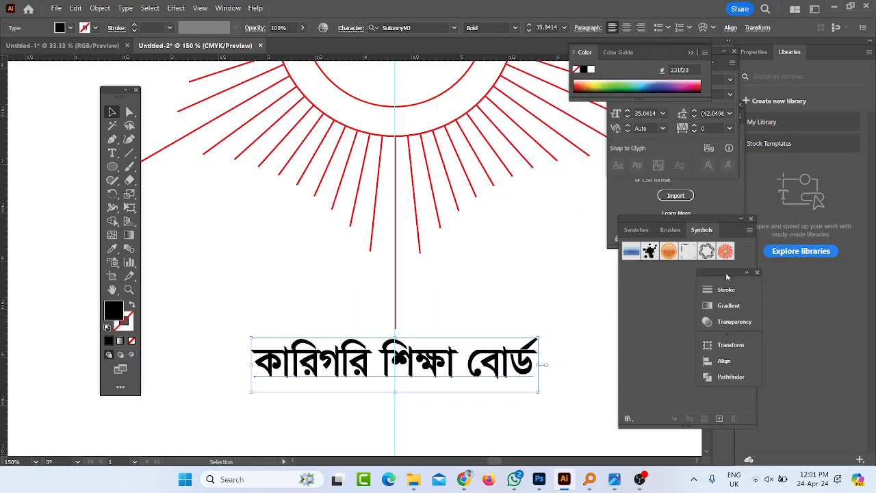
pyautogui.click(600, 303)
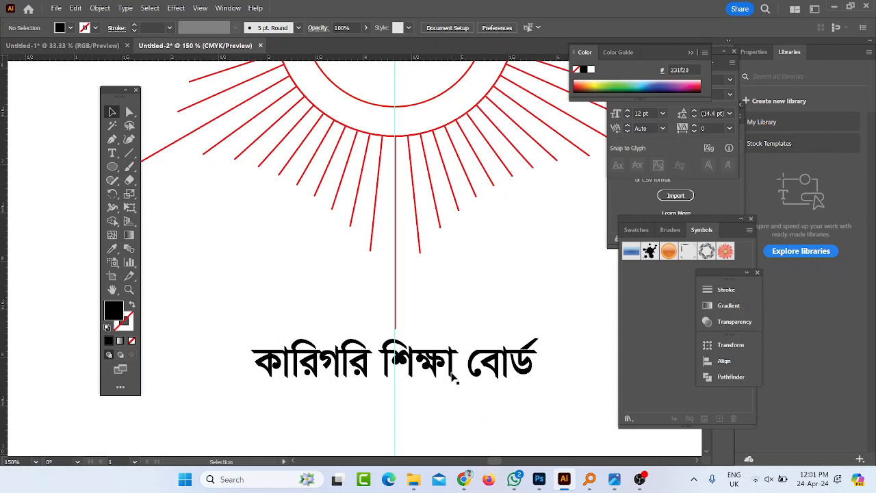
# Nudge the lettering further down from the sunburst and convert it to outlines.
pyautogui.click(455, 376)
pyautogui.scroll(-1, 442, 370)
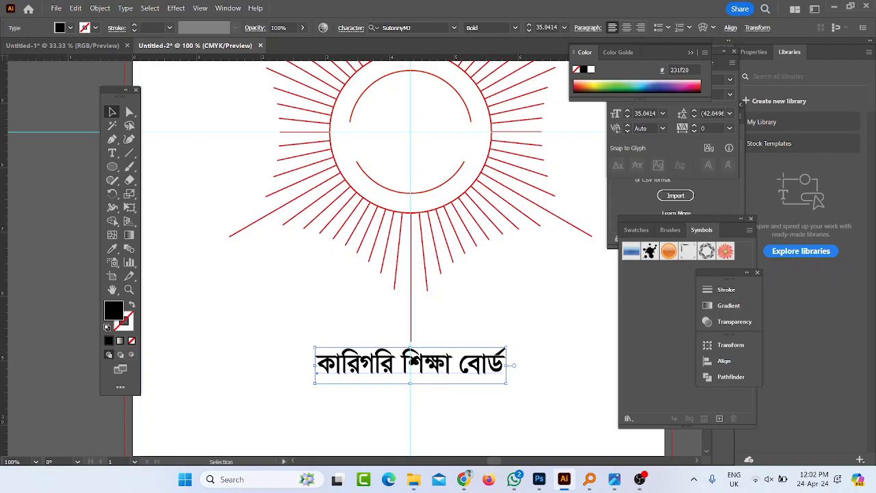
pyautogui.hotkey('shift', 'Down')
pyautogui.hotkey('shift', 'Down')
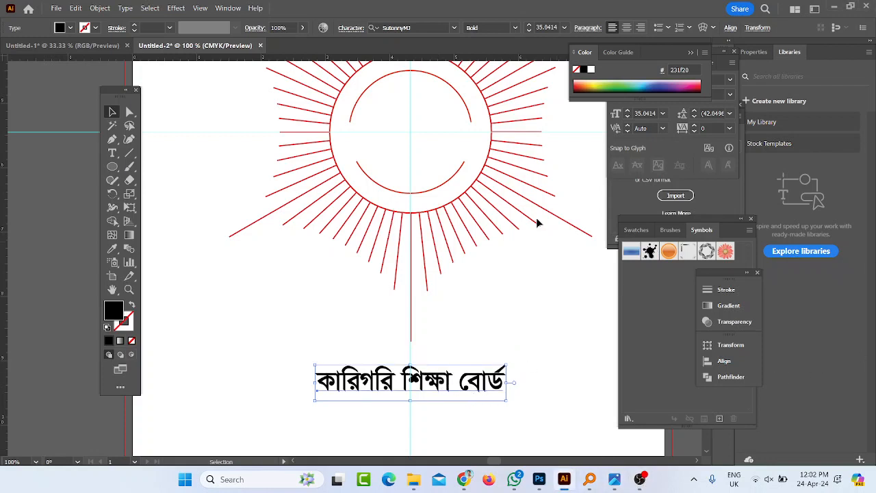
pyautogui.rightClick(442, 381)
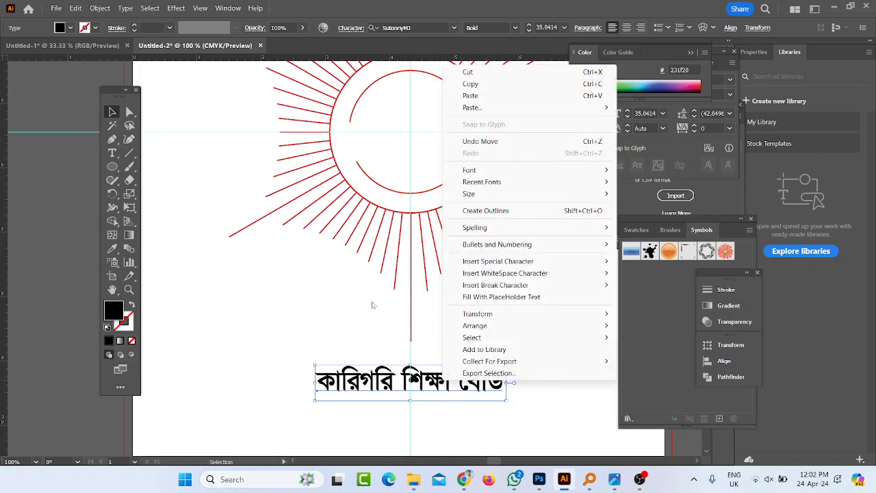
pyautogui.click(500, 214)
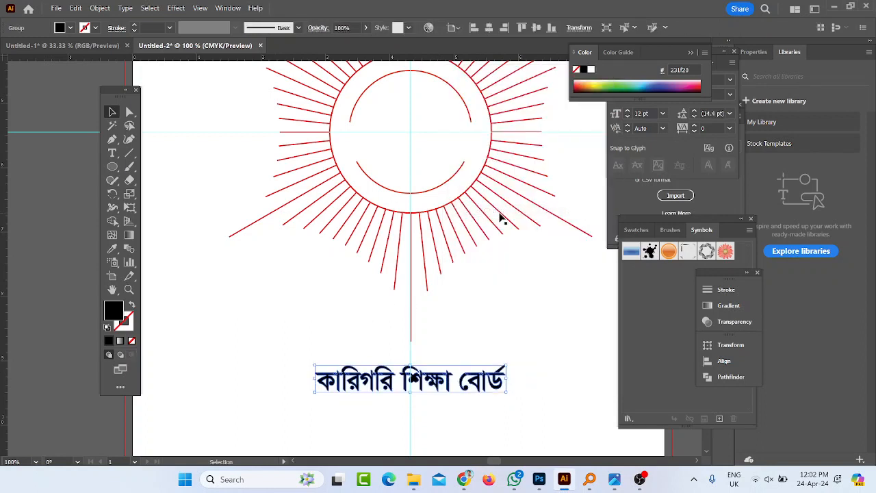
# Check the overlapping floating panels for the brushes and display the Brushes panel.
pyautogui.click(714, 197)
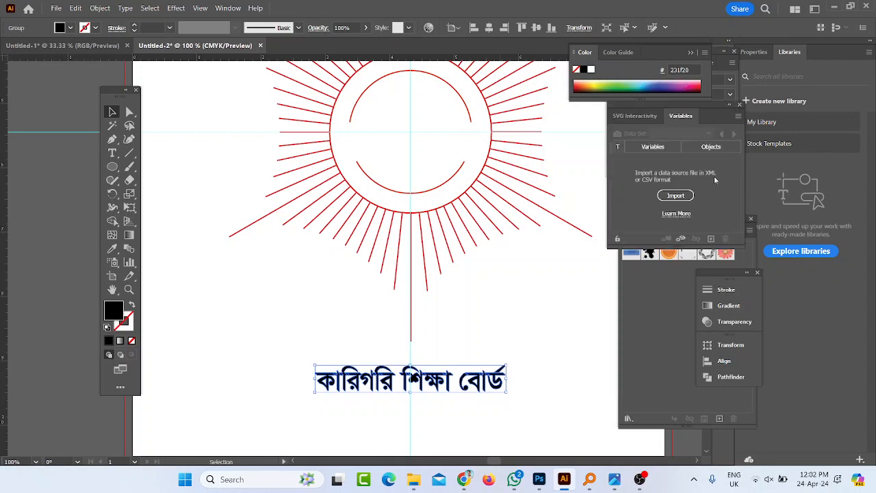
pyautogui.click(691, 52)
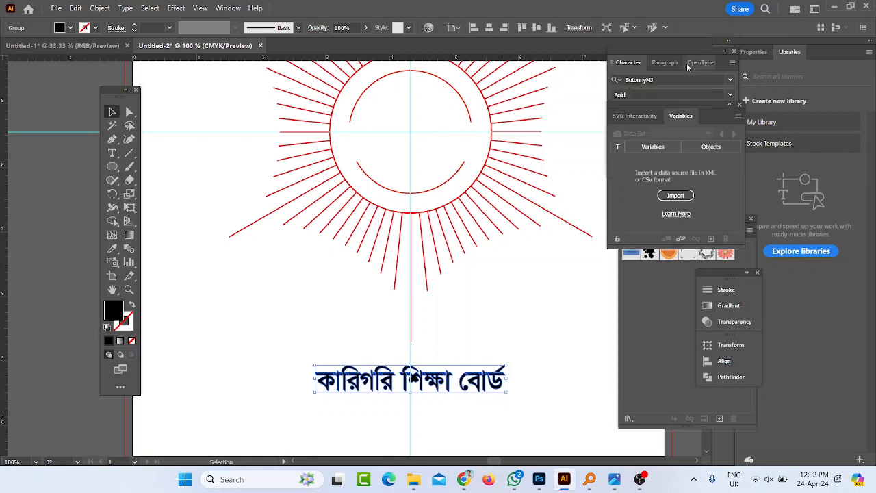
pyautogui.click(699, 63)
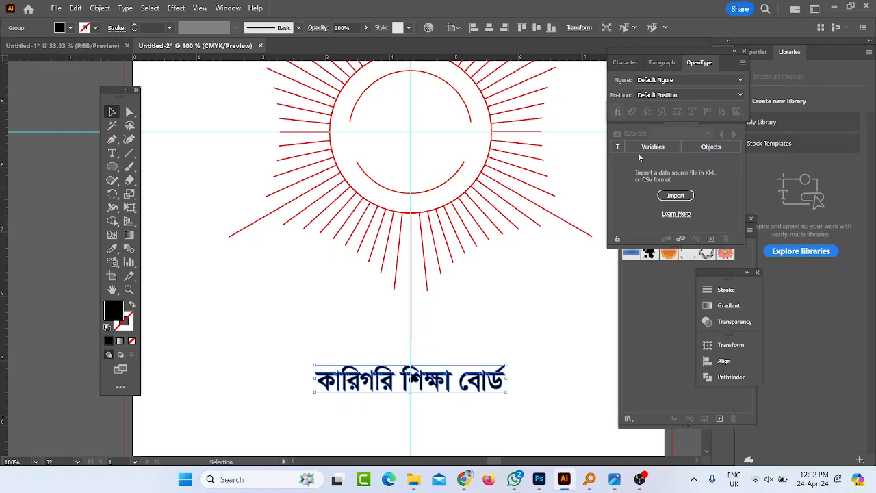
pyautogui.click(641, 117)
pyautogui.click(219, 8)
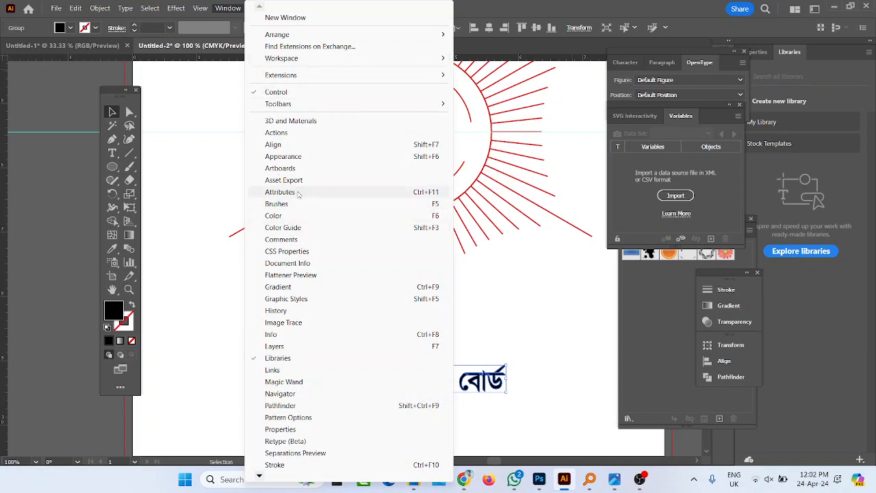
pyautogui.click(276, 204)
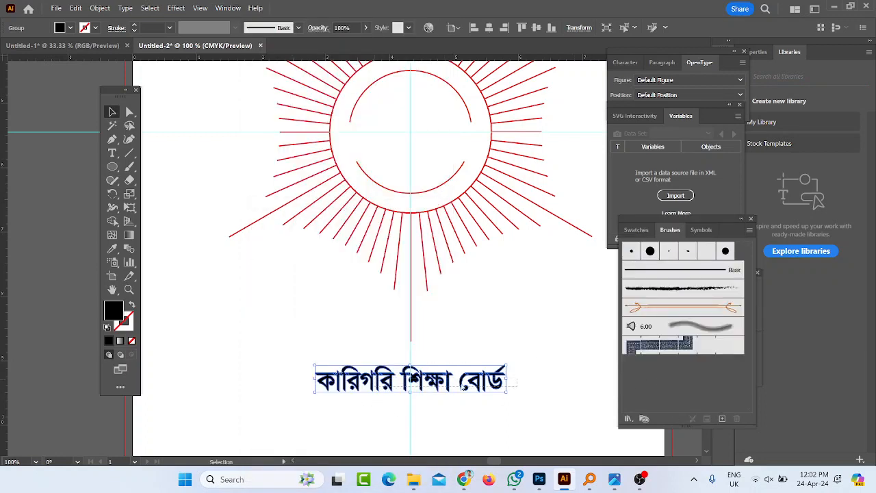
# Create an Art Brush from the outlined "কারিগরি শিক্ষা বোর্ড" lettering, running left to right and stretched to fit the stroke length.
pyautogui.keyDown('shift'); pyautogui.click(411, 396); pyautogui.keyUp('shift')
pyautogui.click(470, 385)
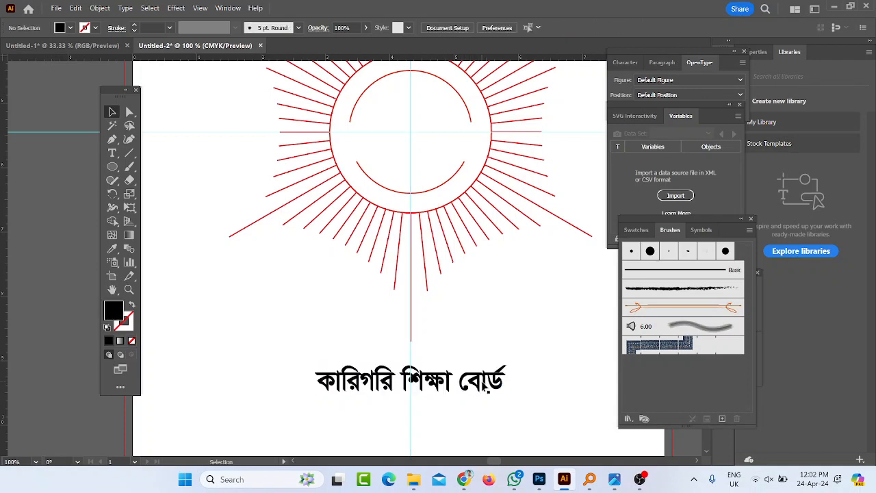
pyautogui.moveTo(482, 388); pyautogui.dragTo(697, 380)
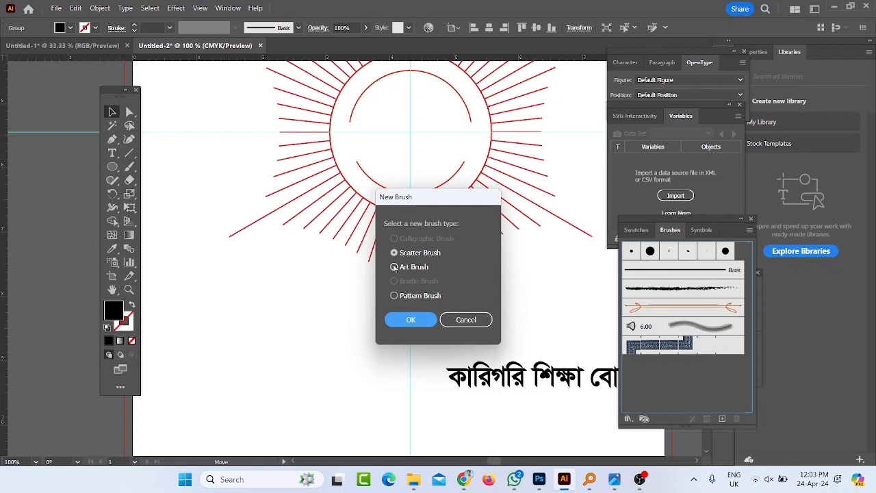
pyautogui.click(394, 267)
pyautogui.click(411, 320)
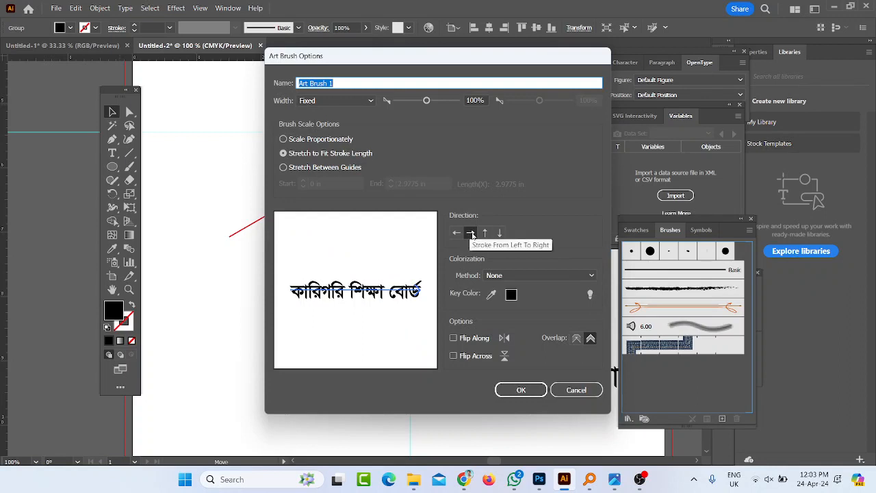
pyautogui.click(521, 389)
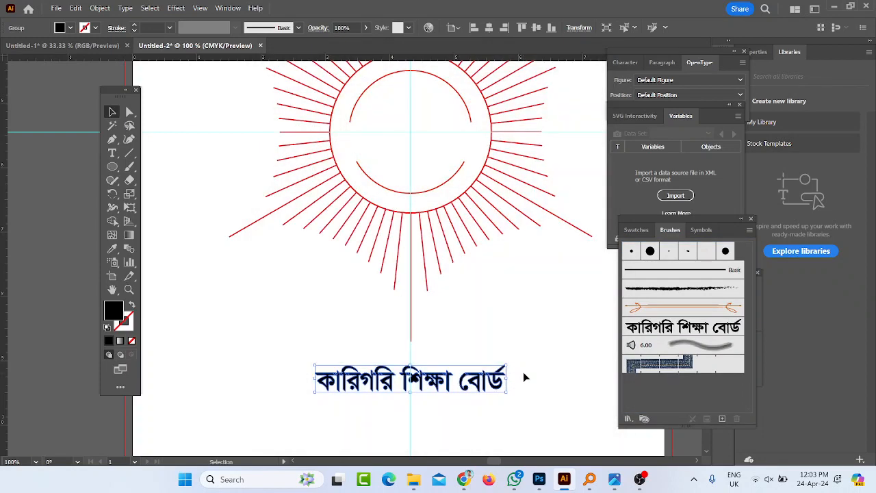
# Move the outlined lettering to the lower left of the sunburst and add a new point text "বাংলাদেশ" beneath it.
pyautogui.moveTo(429, 387); pyautogui.dragTo(267, 289)
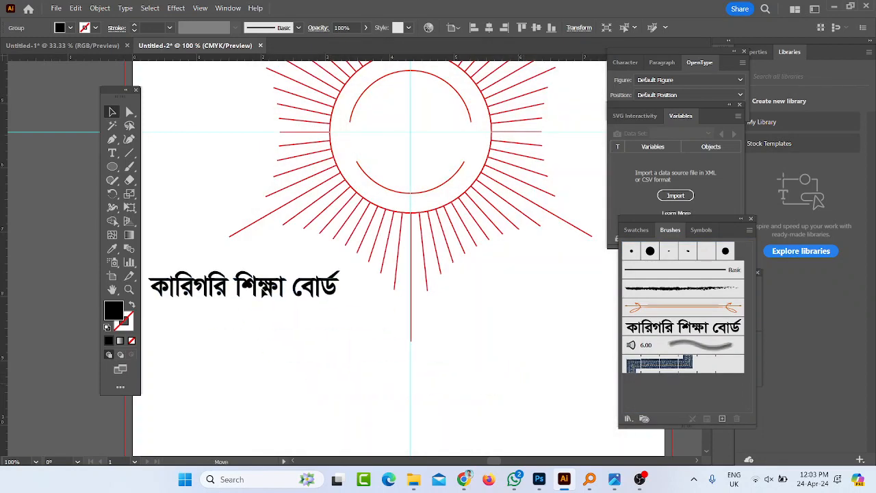
pyautogui.click(112, 153)
pyautogui.click(289, 353)
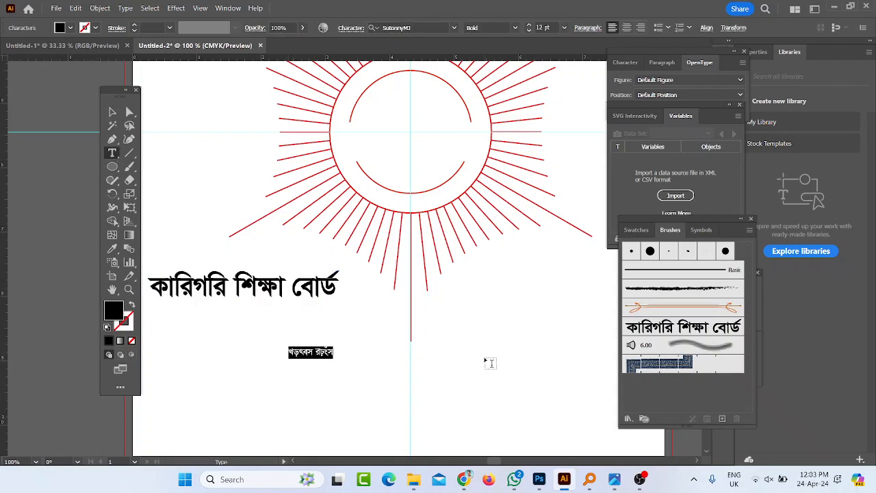
pyautogui.write('বাংলাদেশ')
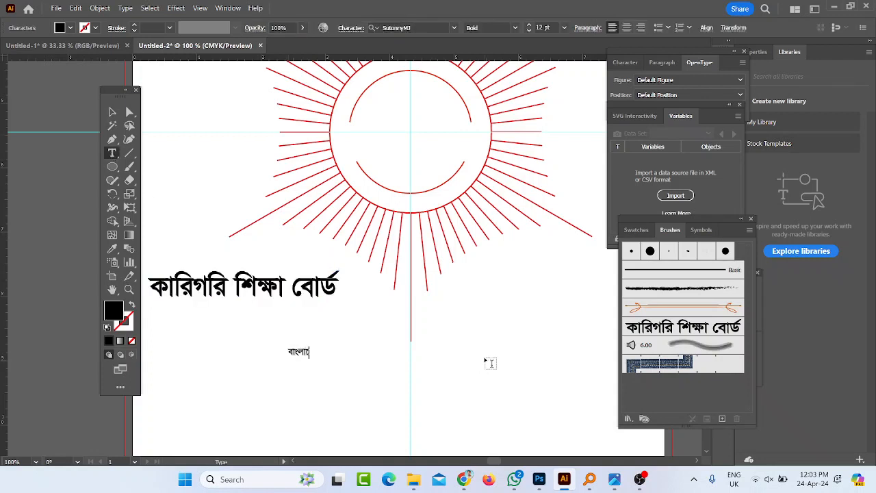
pyautogui.click(112, 111)
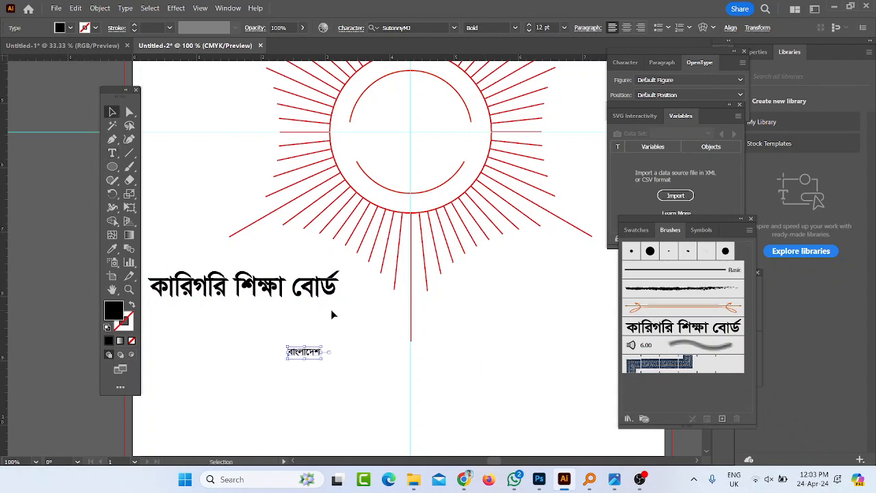
# Enlarge "বাংলাদেশ" to about 35.2 pt by comparing it against the outlined lettering, and place it below that line.
pyautogui.moveTo(324, 361); pyautogui.dragTo(420, 372)
pyautogui.hotkey('ctrl', '=')
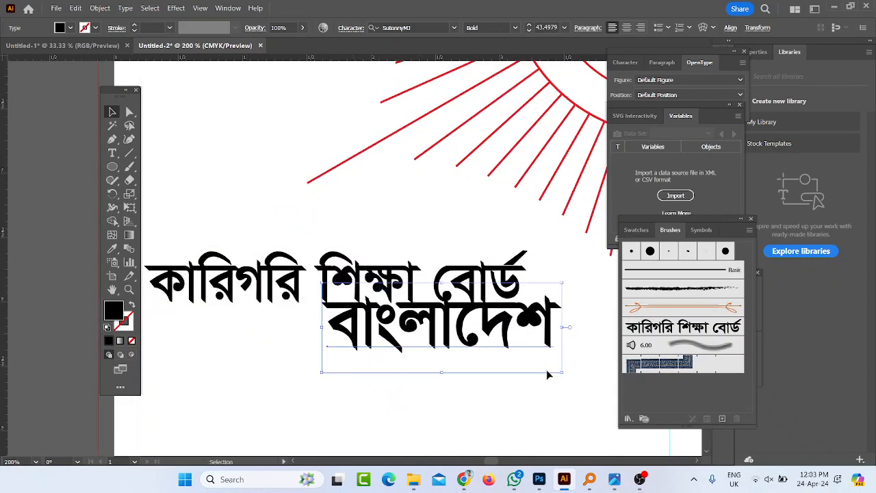
pyautogui.moveTo(562, 372); pyautogui.dragTo(477, 340)
pyautogui.moveTo(323, 310); pyautogui.dragTo(148, 280)
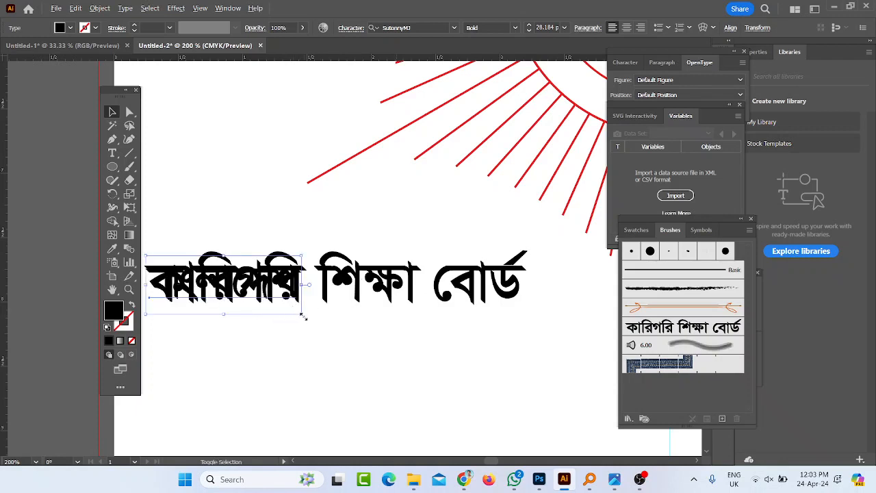
pyautogui.moveTo(303, 316); pyautogui.dragTo(339, 323)
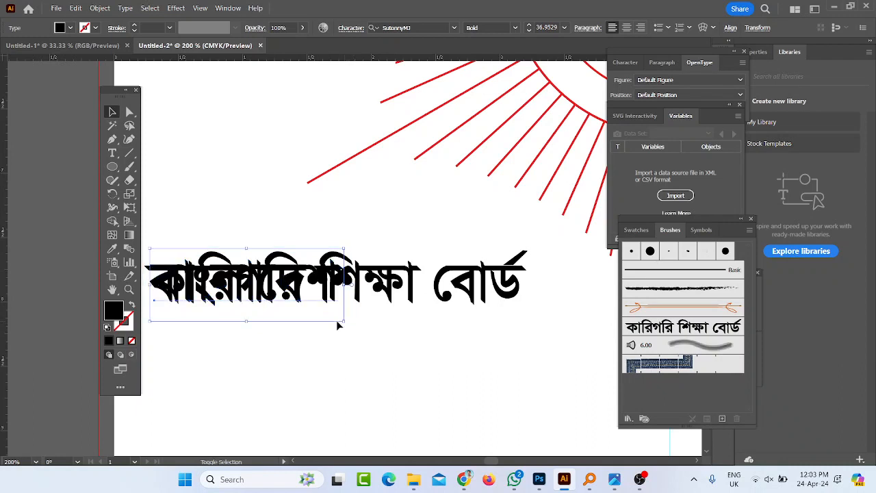
pyautogui.moveTo(273, 287); pyautogui.dragTo(468, 391)
# Fine-tune the size of "বাংলাদেশ" to about 34.7 pt and deselect it.
pyautogui.scroll(-3, 434, 346)
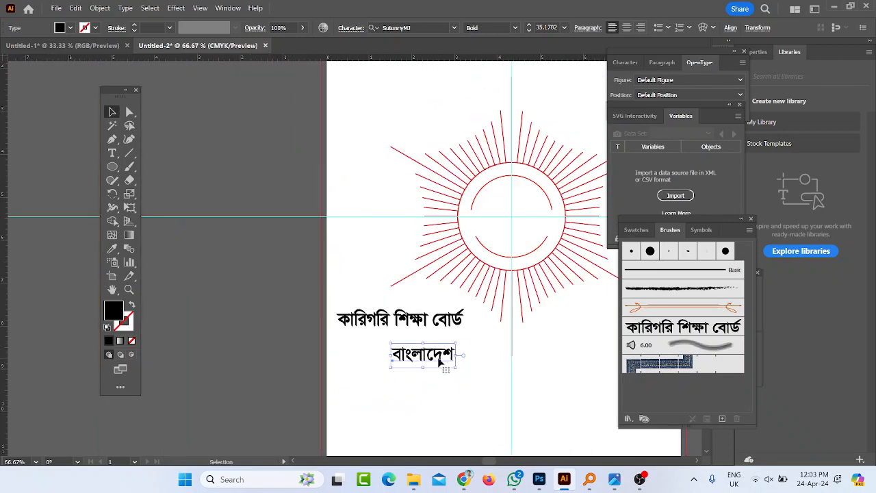
pyautogui.scroll(2, 454, 367)
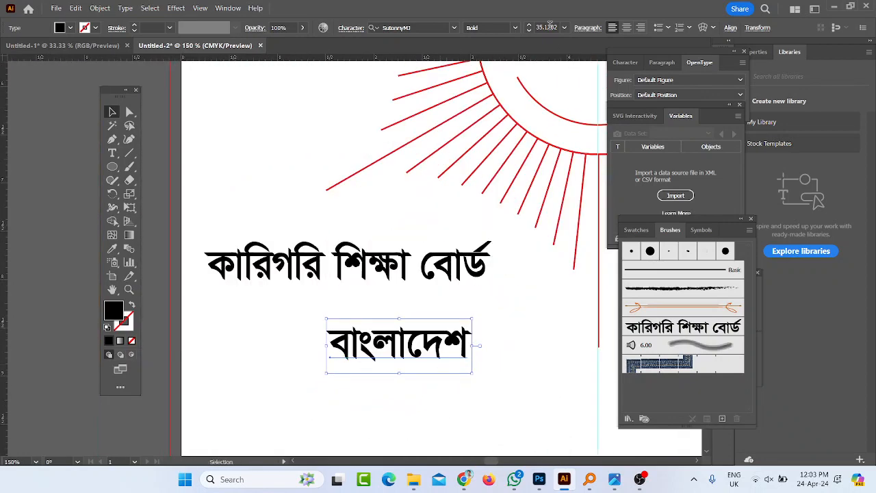
pyautogui.moveTo(472, 375); pyautogui.dragTo(471, 374)
pyautogui.click(435, 377)
# Select the "বাংলাদেশ" text and convert it to outlines.
pyautogui.scroll(-2, 428, 374)
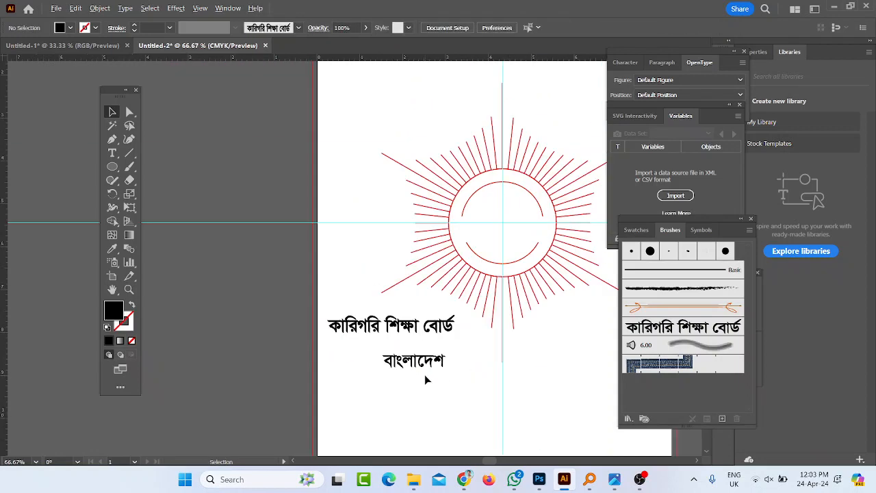
pyautogui.scroll(1, 424, 375)
pyautogui.click(423, 362)
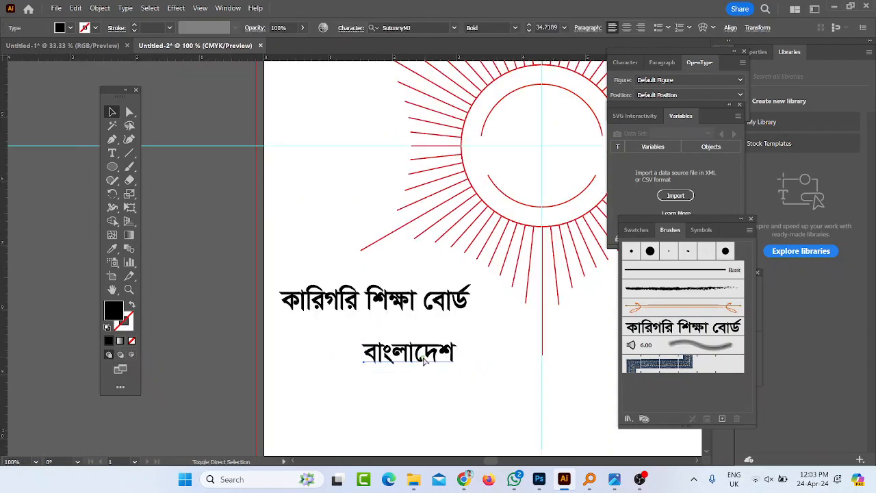
pyautogui.hotkey('ctrl', 'shift', 'o')
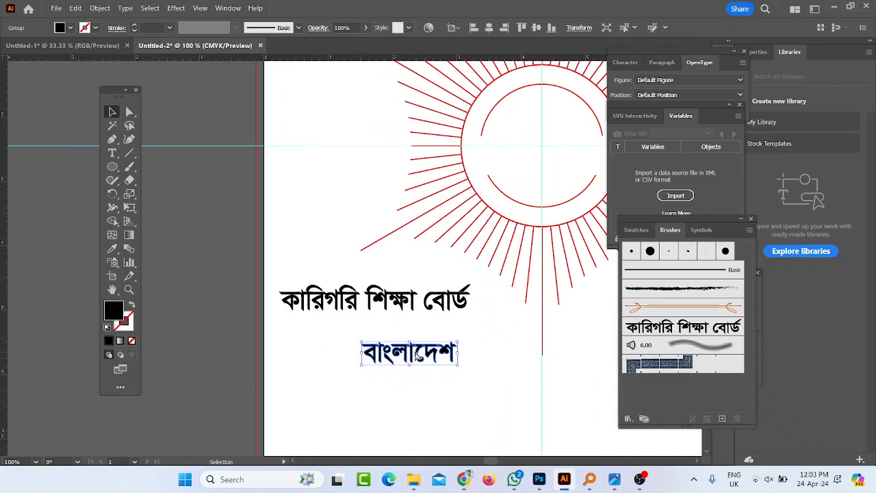
# Undo the outline conversion of "বাংলাদেশ" and convert the text to outlines again.
pyautogui.hotkey('ctrl', 'z')
pyautogui.rightClick(417, 356)
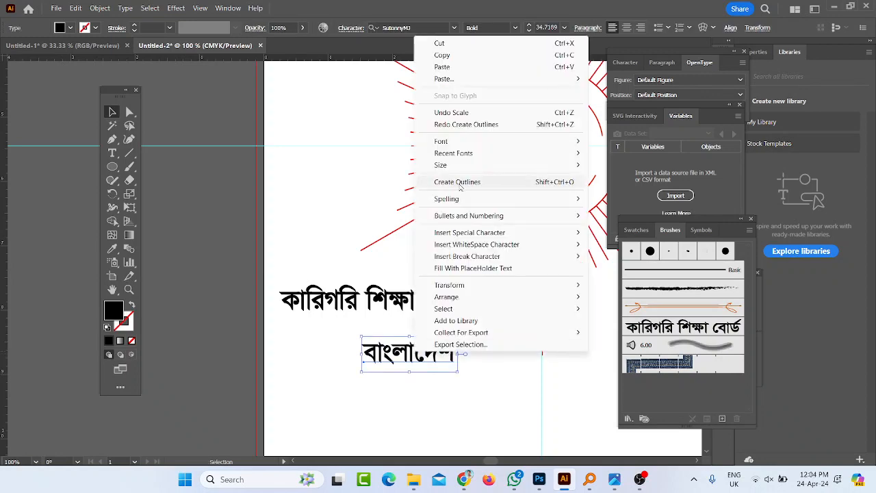
pyautogui.click(457, 182)
# Create an art brush from the outlined "বাংলাদেশ" with the stroke direction from right to left.
pyautogui.moveTo(446, 359); pyautogui.dragTo(699, 389)
pyautogui.click(410, 271)
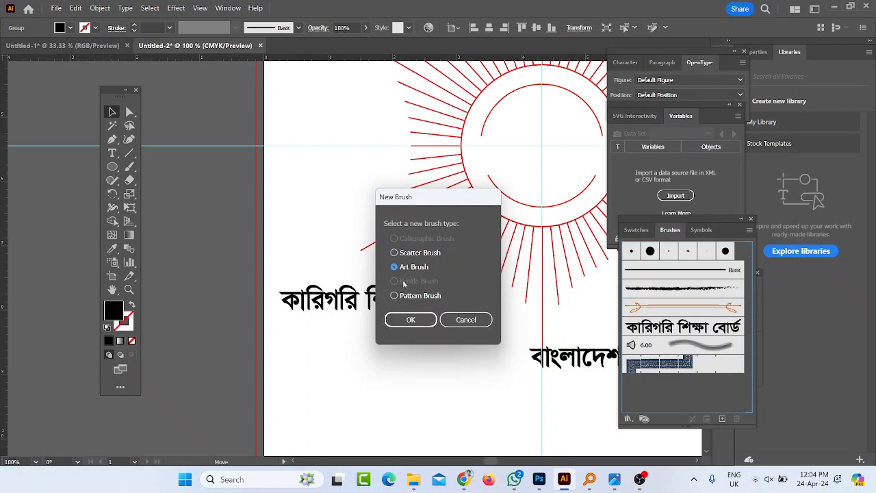
pyautogui.click(415, 322)
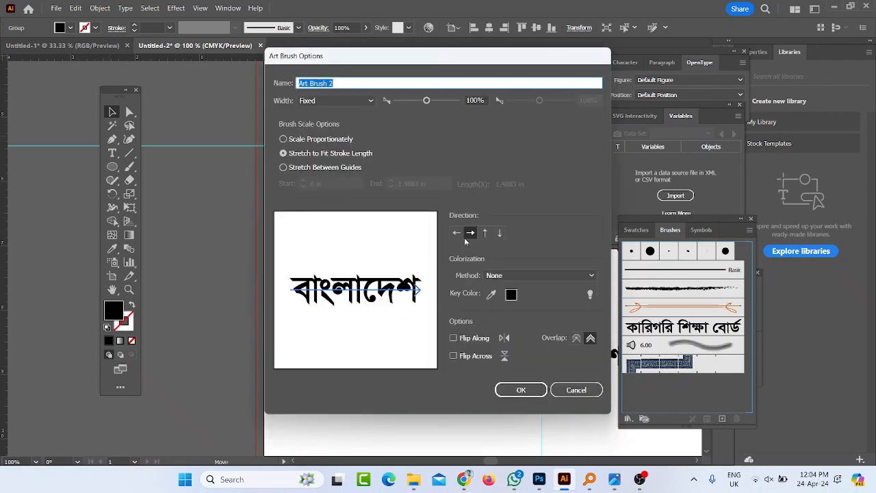
pyautogui.click(457, 233)
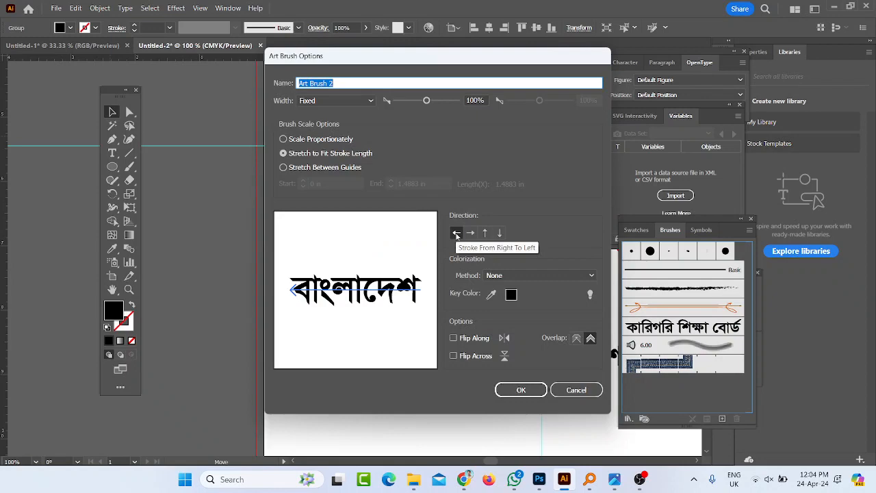
pyautogui.click(540, 392)
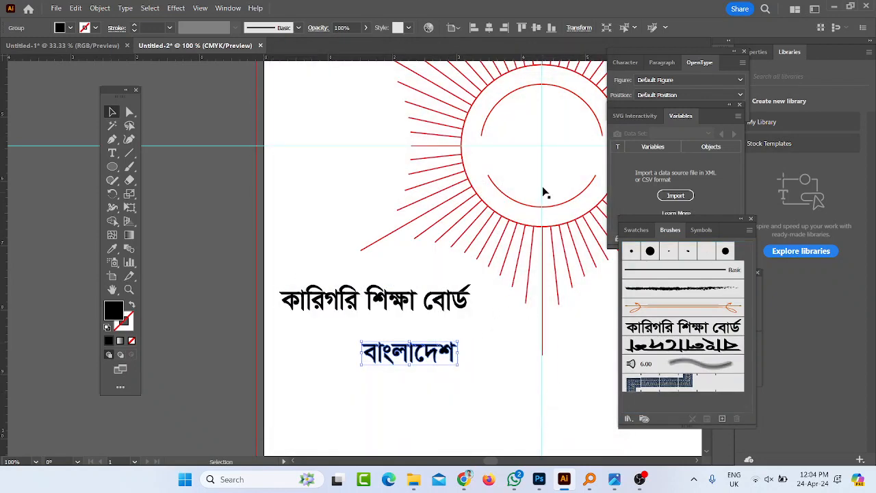
# Apply the "কারিগরি শিক্ষা বোর্ড" art brush to the upper inner arc and the "বাংলাদেশ" art brush to the lower arc.
pyautogui.click(507, 104)
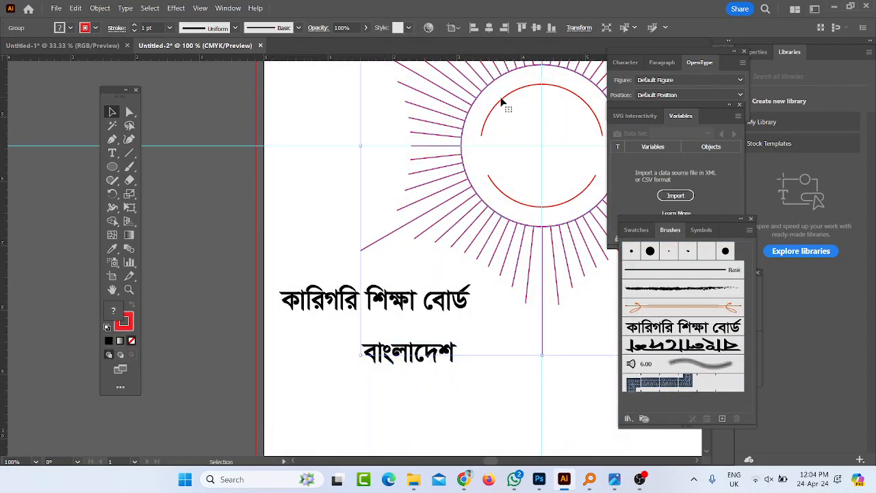
pyautogui.click(501, 102)
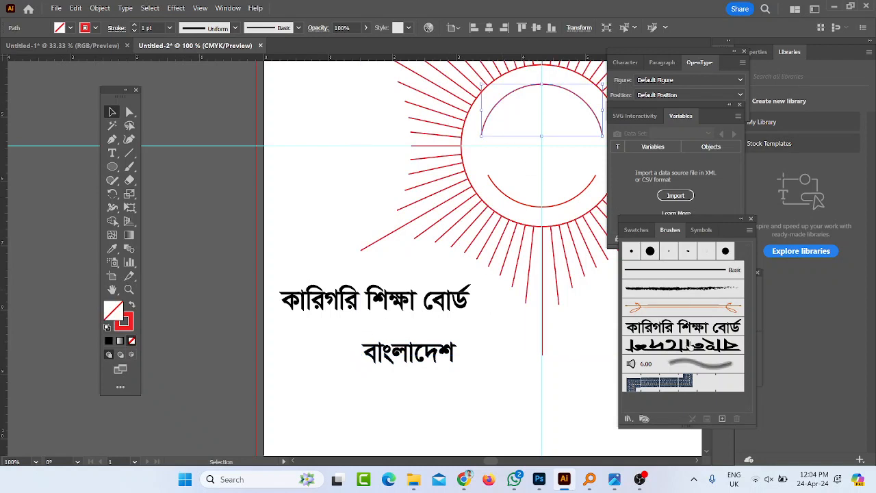
pyautogui.click(678, 330)
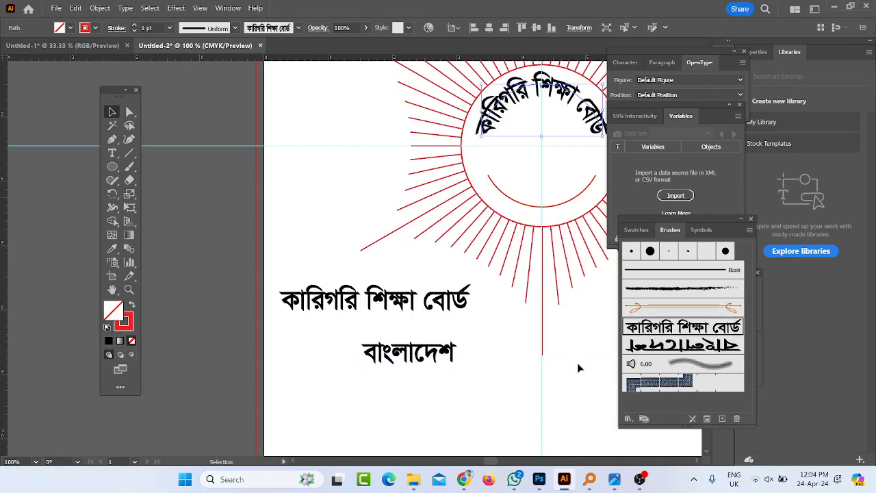
pyautogui.click(511, 200)
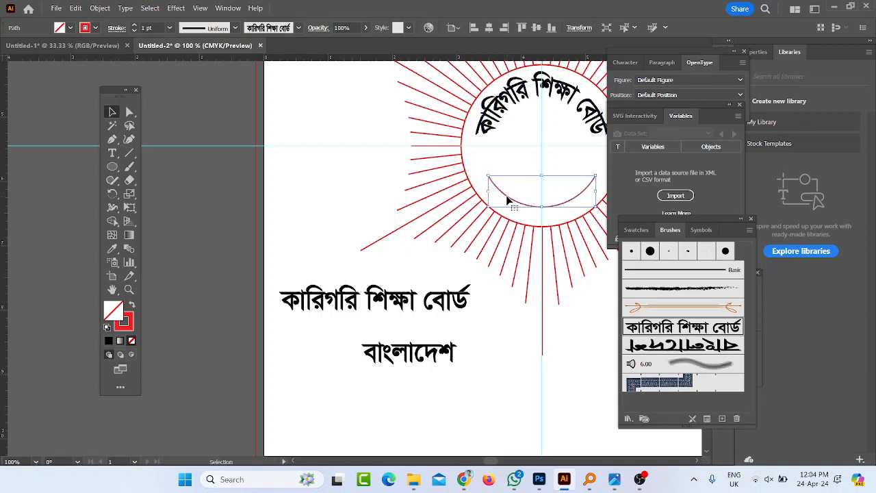
pyautogui.click(699, 350)
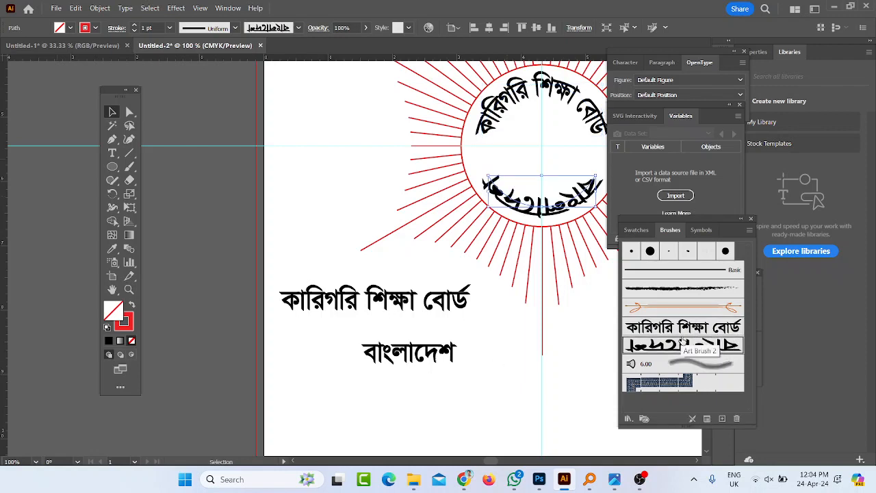
# Change the "বাংলাদেশ" brush direction to left to right, apply it to the existing strokes, and deselect the arc.
pyautogui.doubleClick(684, 345)
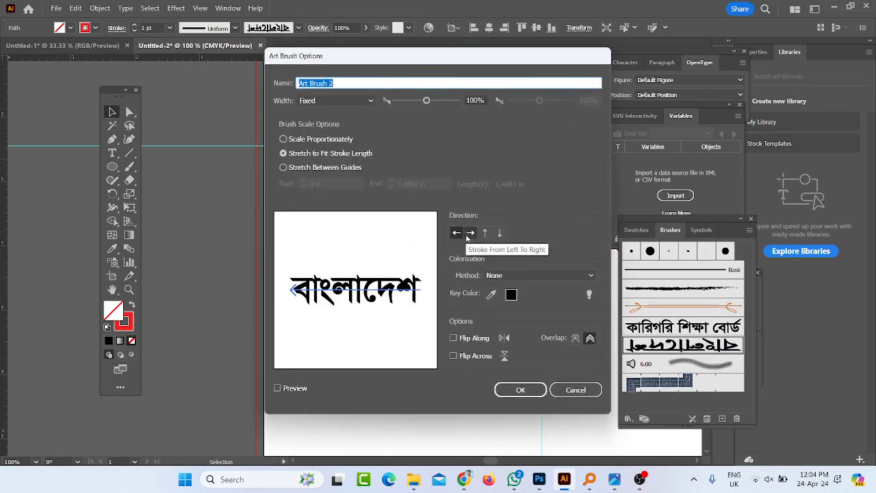
pyautogui.click(469, 234)
pyautogui.click(520, 389)
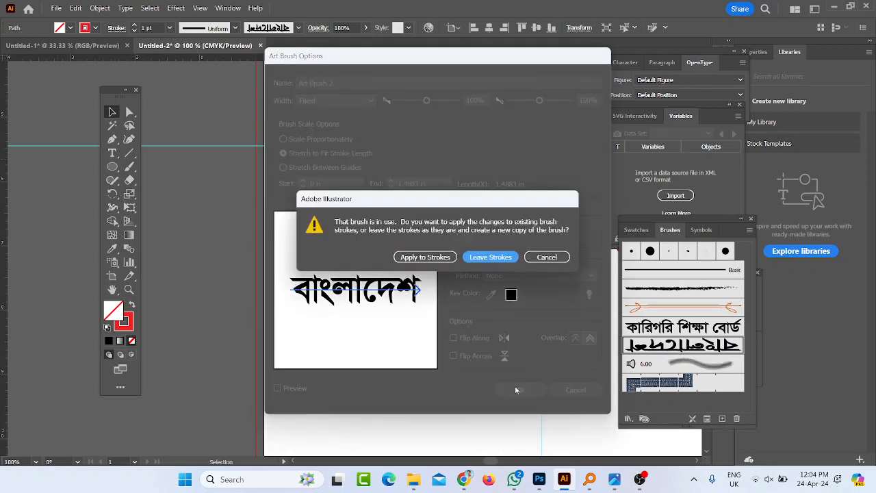
pyautogui.click(425, 257)
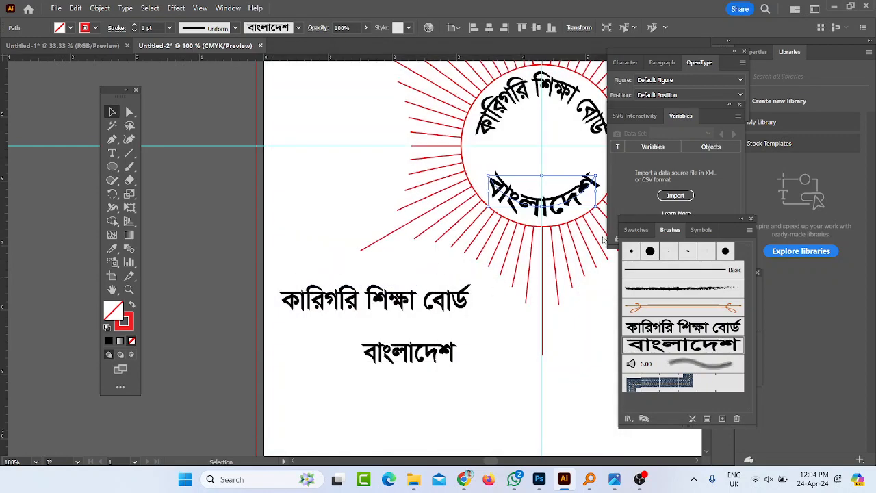
pyautogui.click(444, 410)
pyautogui.scroll(-2, 414, 366)
pyautogui.scroll(1, 451, 360)
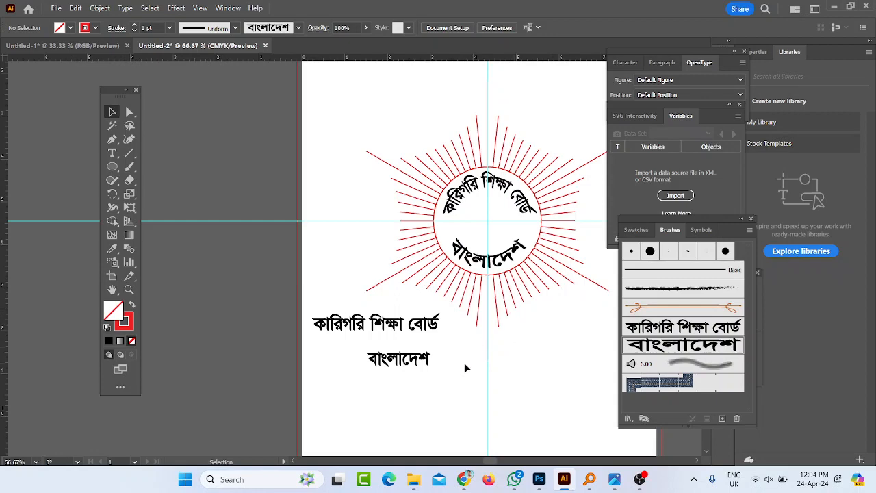
# Check the reference image 3.jpg and draw a small black-filled dot without a stroke inside the circle's left side.
pyautogui.click(323, 221)
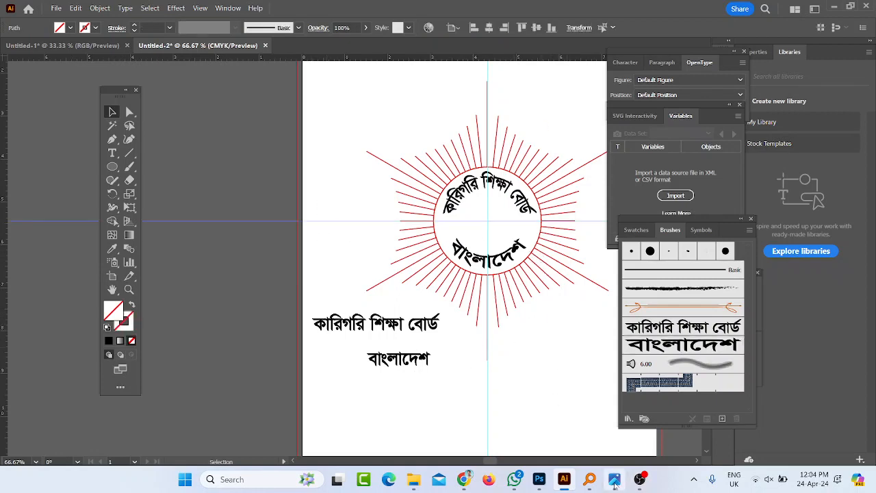
pyautogui.click(613, 479)
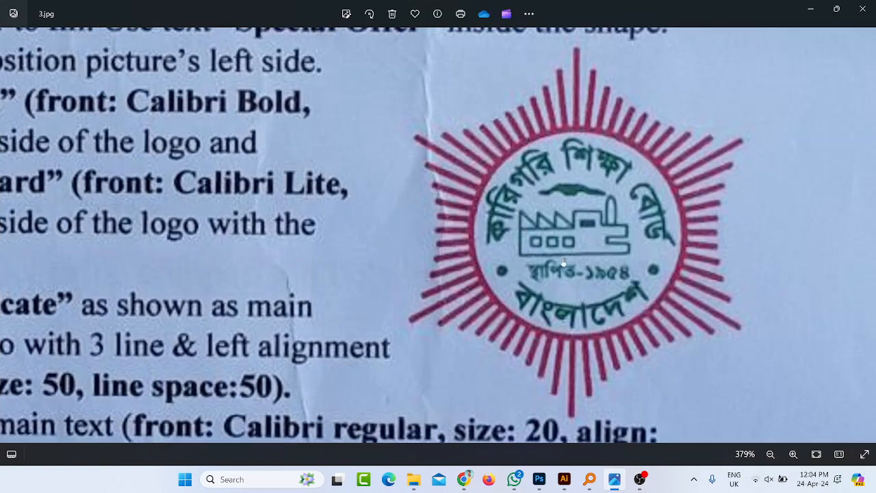
pyautogui.click(810, 9)
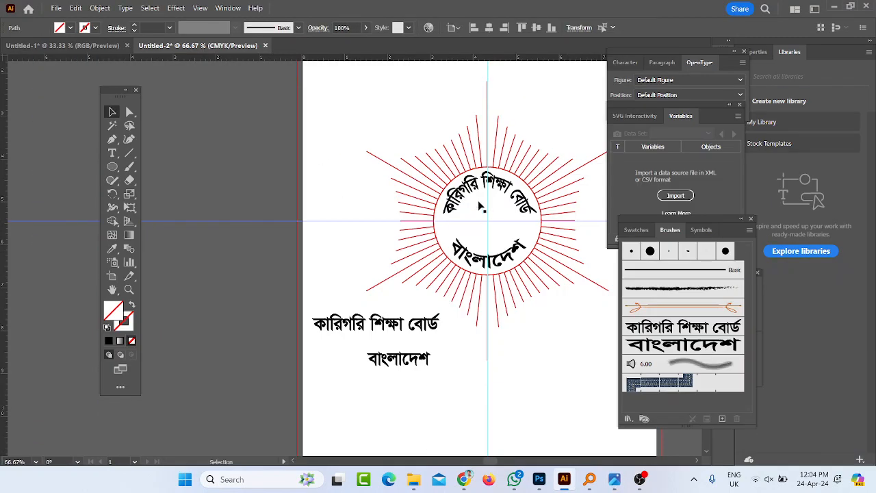
pyautogui.hotkey('ctrl', '1')
pyautogui.press('l')
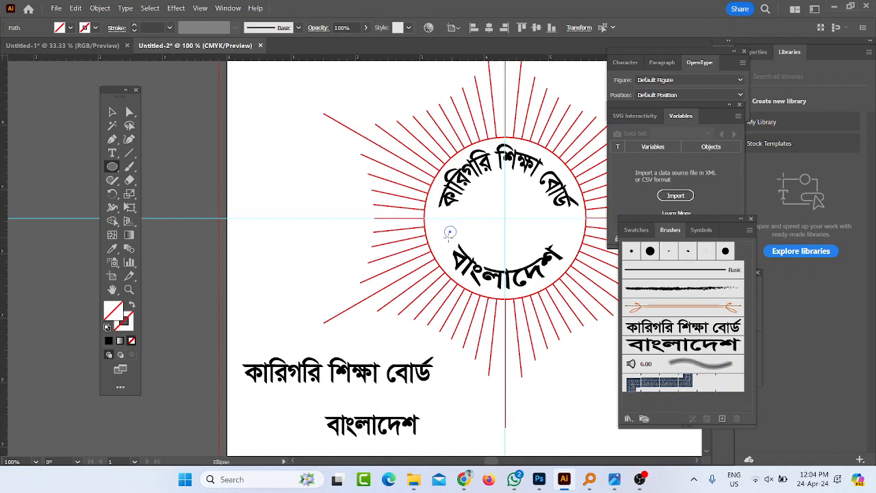
pyautogui.moveTo(450, 232); pyautogui.dragTo(458, 237)
pyautogui.click(122, 325)
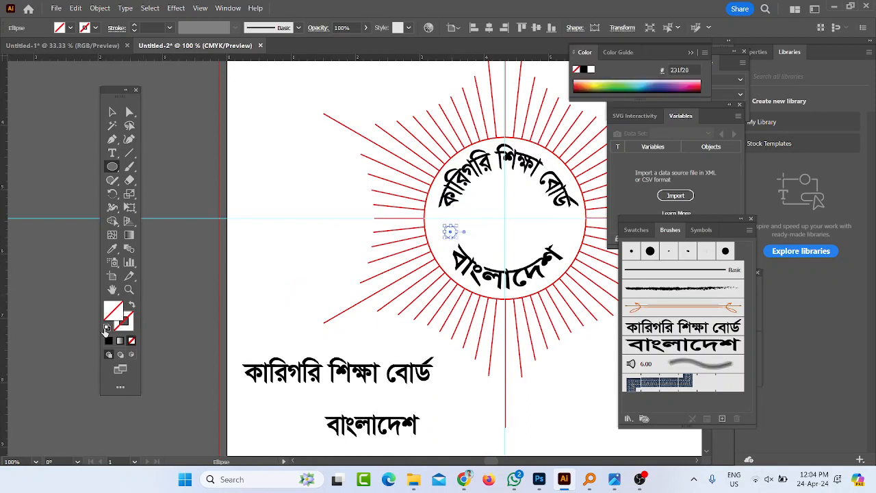
pyautogui.click(108, 340)
pyautogui.click(131, 305)
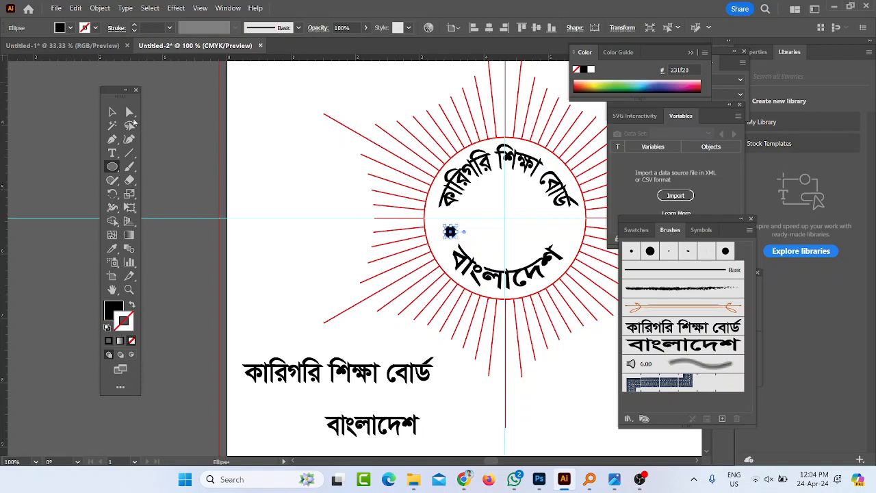
# Duplicate the black dot horizontally to the opposite side of the circle.
pyautogui.press('v')
pyautogui.moveTo(450, 233); pyautogui.dragTo(564, 233)
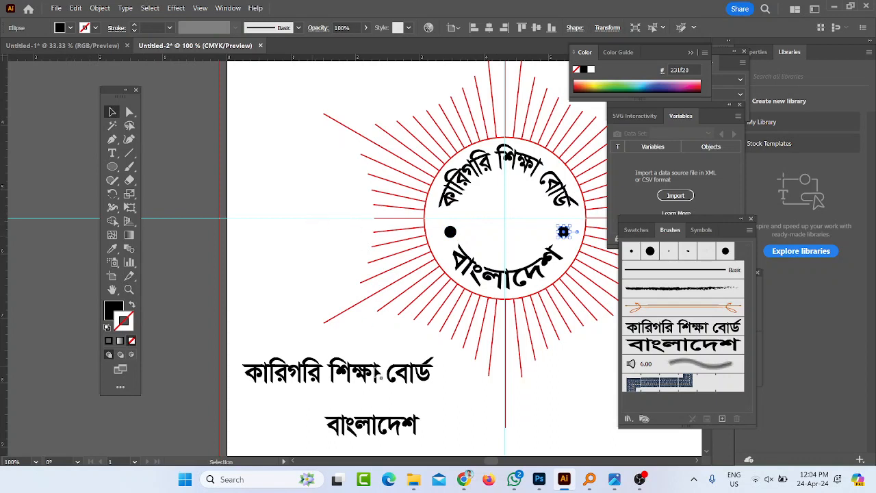
pyautogui.moveTo(286, 190); pyautogui.dragTo(277, 283)
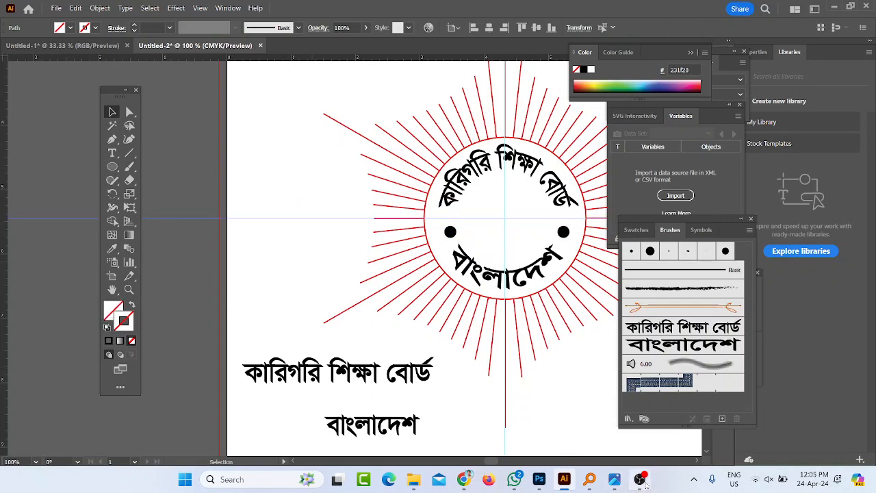
# Consult the reference image 3.jpg and add the point text "স্থাপিত - ১৯৫৪" to the left of the sunburst.
pyautogui.click(642, 480)
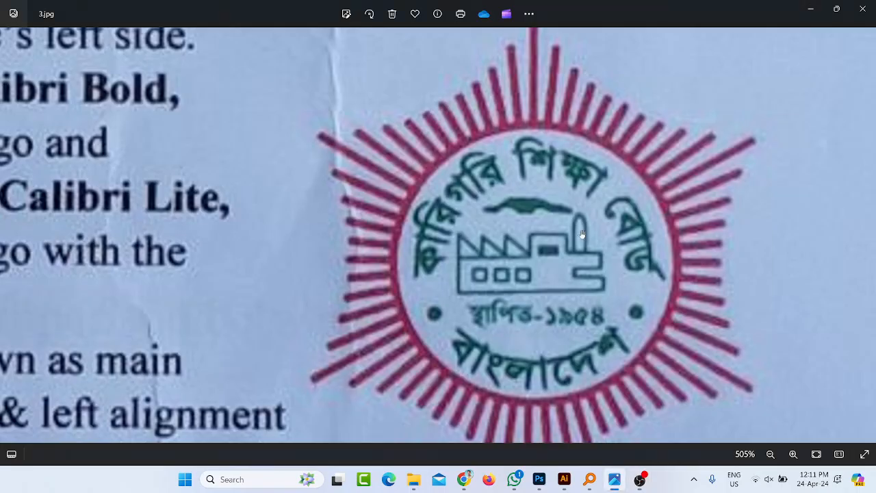
pyautogui.scroll(-1, 551, 294)
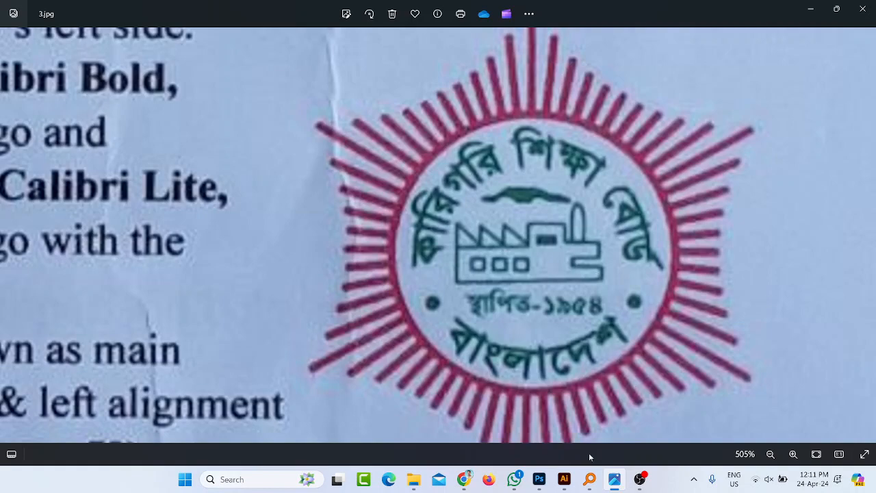
pyautogui.click(564, 479)
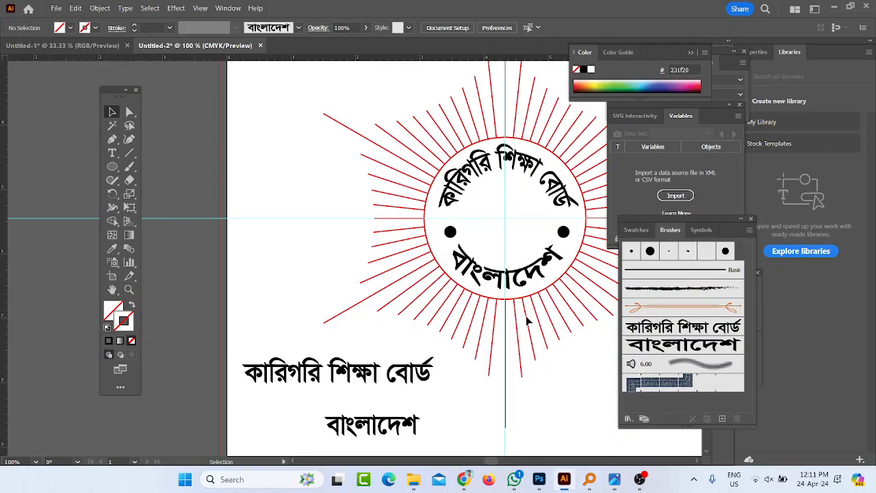
pyautogui.click(112, 152)
pyautogui.click(275, 145)
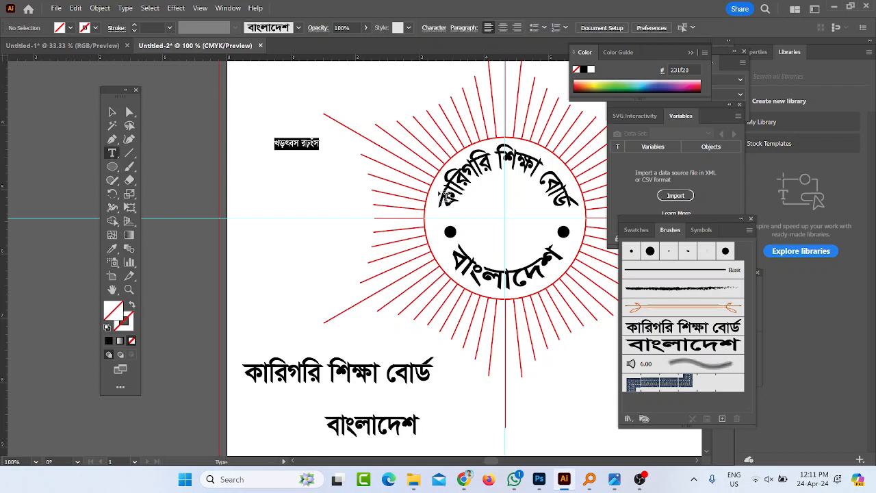
pyautogui.write('স্থাপিত - ১৯৫৪')
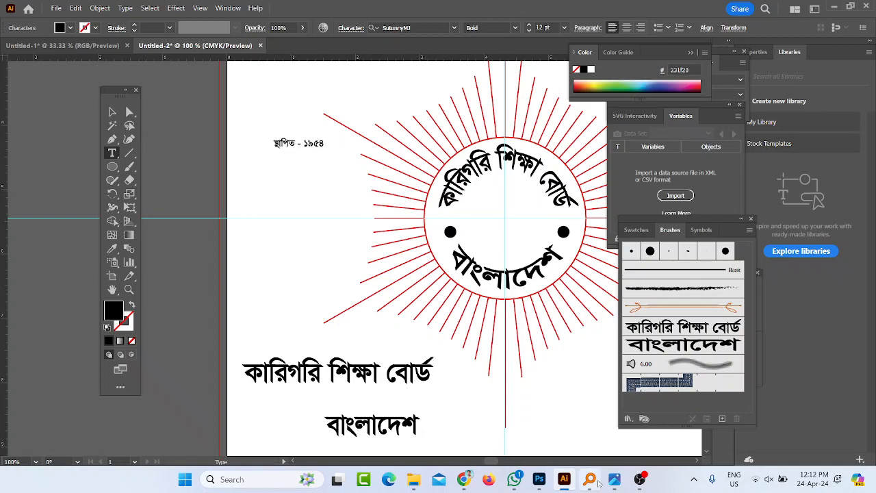
# Enlarge "স্থাপিত - ১৯৫৪" to about 17.2 pt, place it between the two black dots, and deselect it.
pyautogui.click(614, 479)
pyautogui.click(614, 479)
pyautogui.click(112, 112)
pyautogui.moveTo(306, 152); pyautogui.dragTo(527, 245)
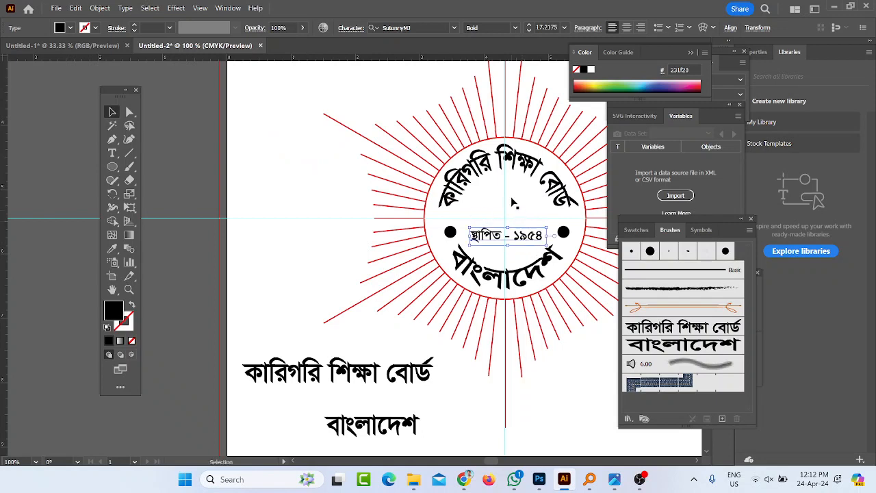
pyautogui.doubleClick(514, 202)
pyautogui.hotkey('ctrl', 'z')
pyautogui.click(271, 209)
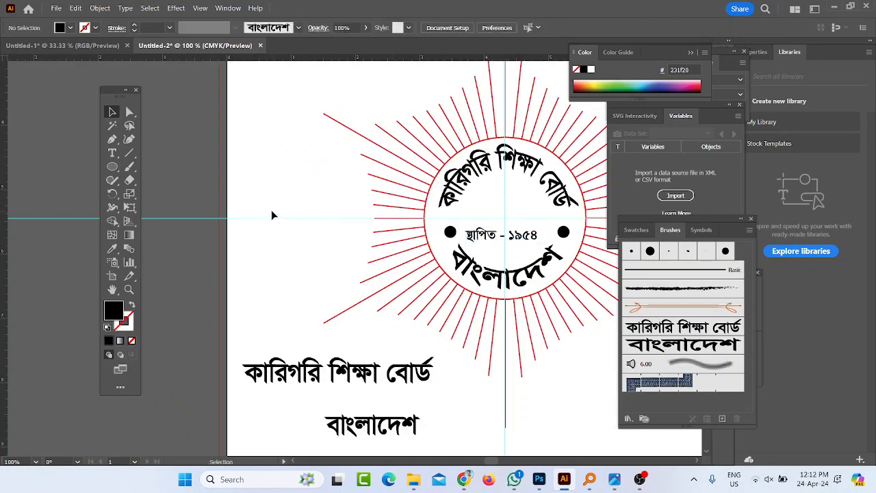
# Delete the horizontal and vertical guides crossing the emblem.
pyautogui.moveTo(271, 210); pyautogui.dragTo(252, 254)
pyautogui.press('Delete')
pyautogui.scroll(5, 322, 325)
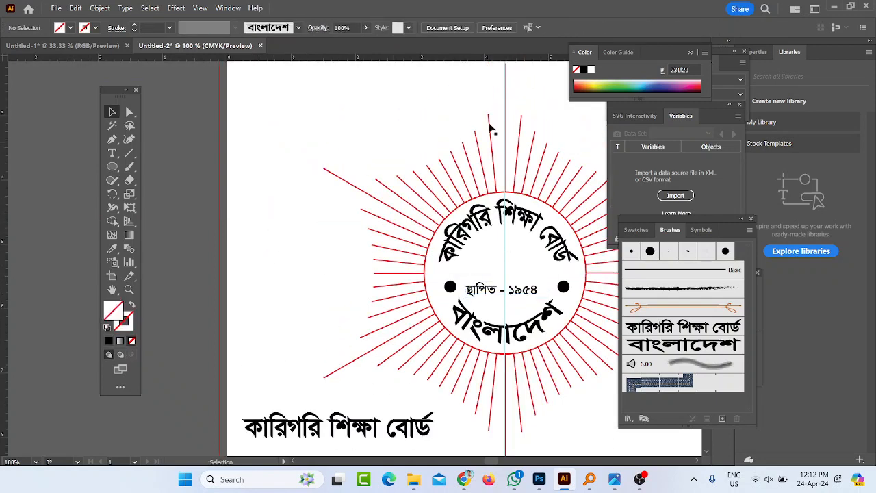
pyautogui.moveTo(492, 77); pyautogui.dragTo(541, 80)
pyautogui.scroll(6, 501, 146)
pyautogui.scroll(2, 499, 146)
pyautogui.moveTo(470, 113); pyautogui.dragTo(555, 119)
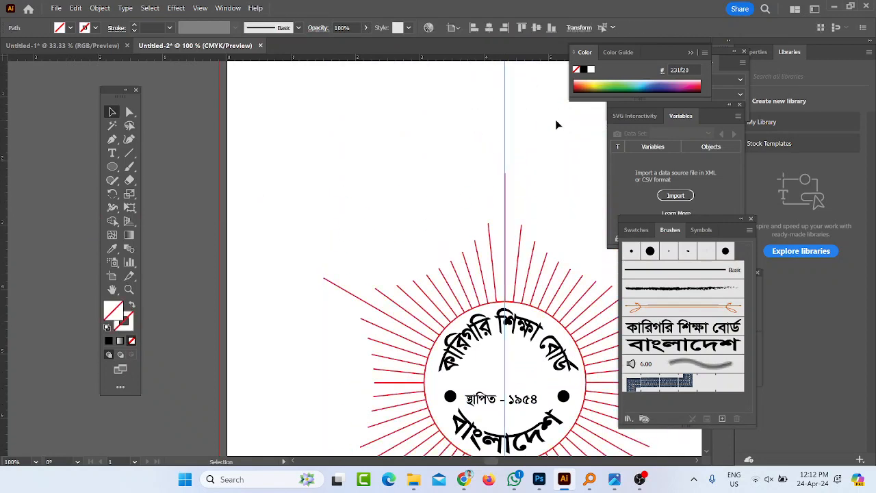
pyautogui.press('Delete')
# Examine the whole emblem and compare it with the reference image 3.jpg.
pyautogui.scroll(-3, 523, 188)
pyautogui.scroll(2, 499, 294)
pyautogui.scroll(-2, 424, 301)
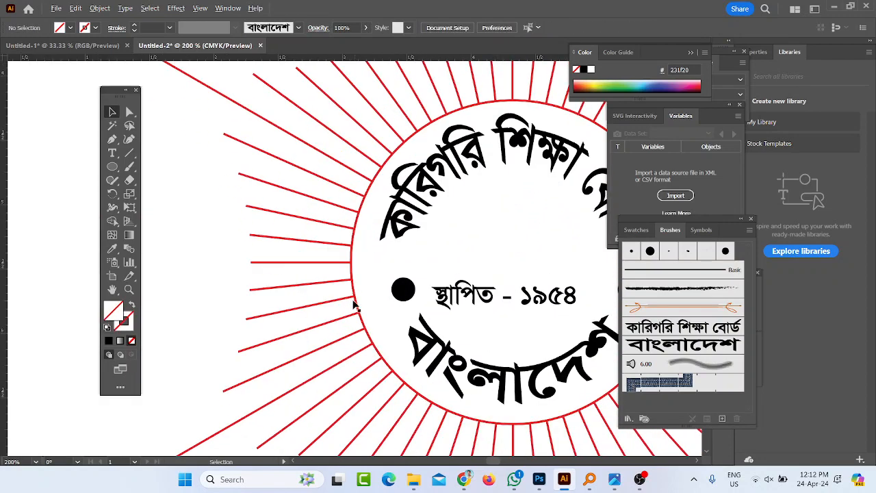
pyautogui.scroll(-1, 390, 302)
pyautogui.scroll(-3, 419, 299)
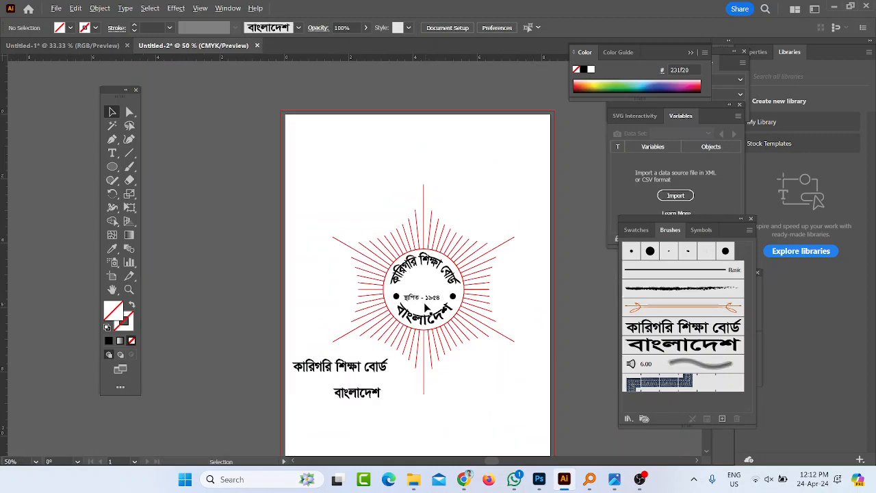
pyautogui.scroll(1, 441, 321)
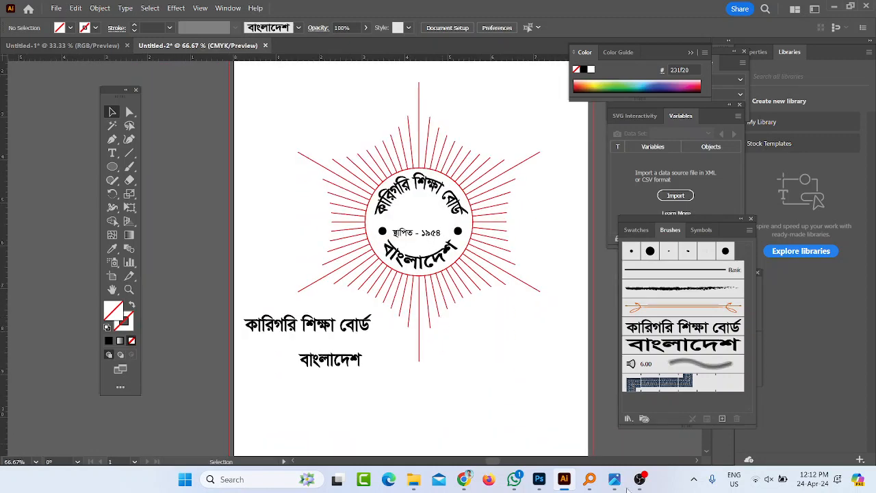
pyautogui.click(615, 480)
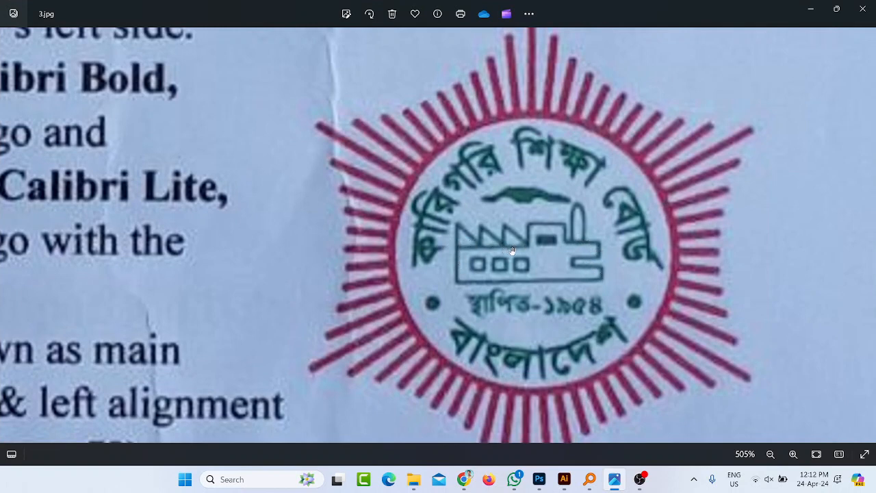
# Draw an unfilled horizontal rectangle with a 1 pt black stroke in the empty area below the emblem and the straight Bengali lettering.
pyautogui.click(811, 9)
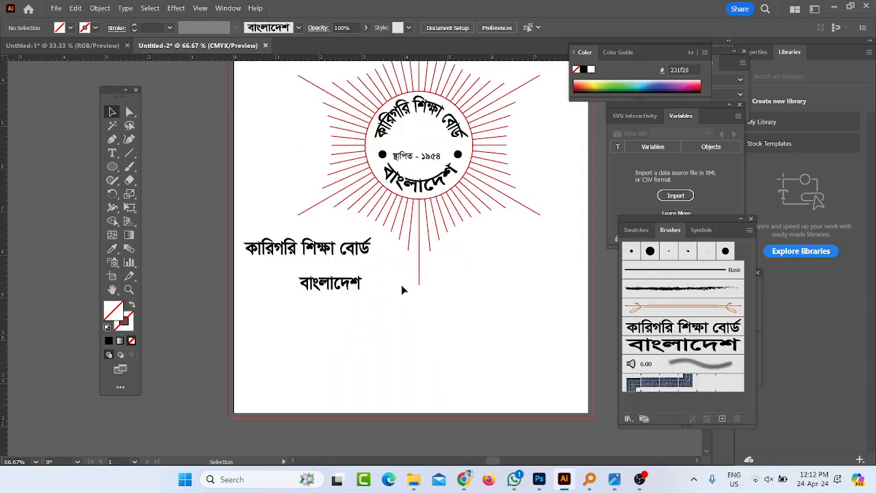
pyautogui.moveTo(113, 167); pyautogui.dragTo(147, 167)
pyautogui.moveTo(350, 349); pyautogui.dragTo(460, 387)
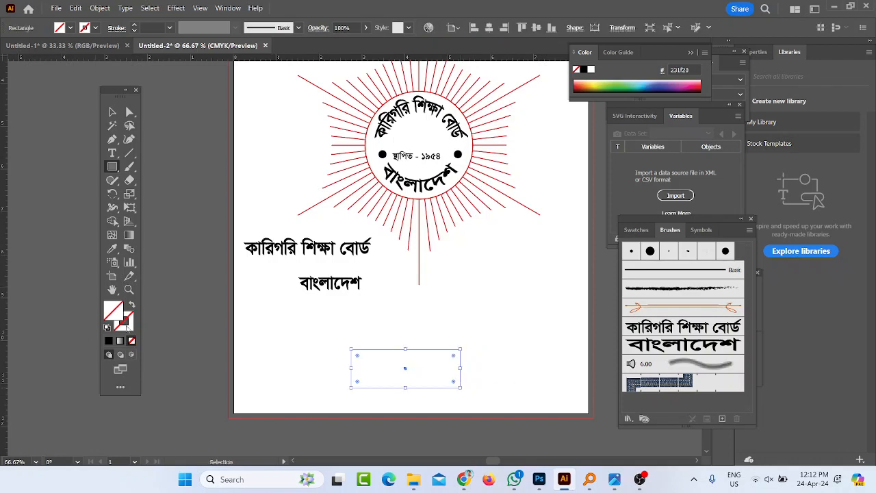
pyautogui.click(128, 329)
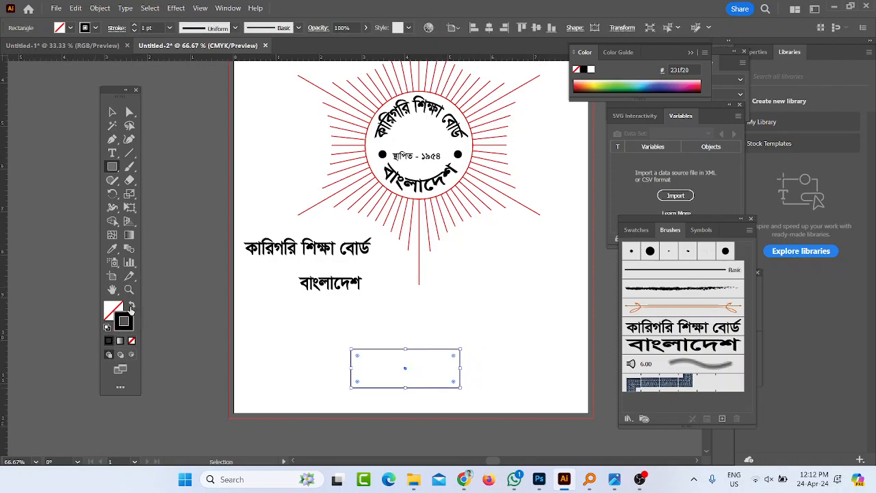
pyautogui.click(131, 305)
pyautogui.click(132, 306)
pyautogui.scroll(2, 297, 353)
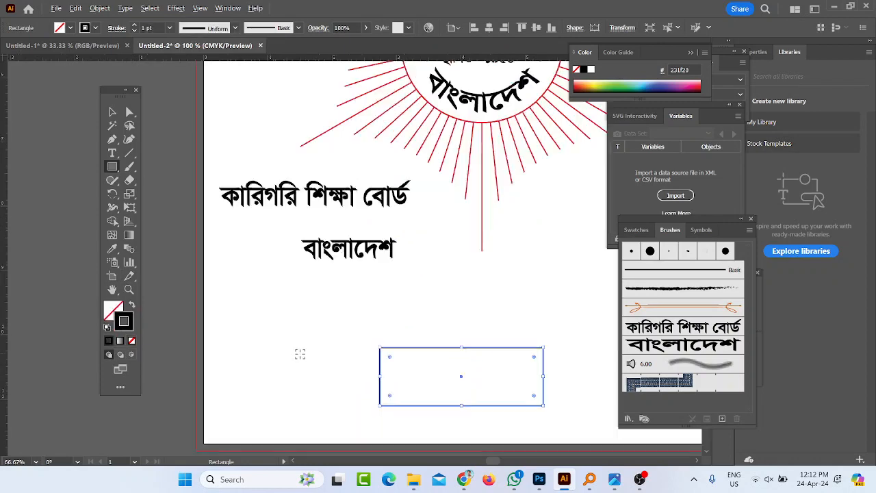
pyautogui.scroll(-2, 204, 371)
pyautogui.scroll(2, 325, 374)
pyautogui.moveTo(370, 357); pyautogui.dragTo(339, 309)
pyautogui.hotkey('ctrl', 'z')
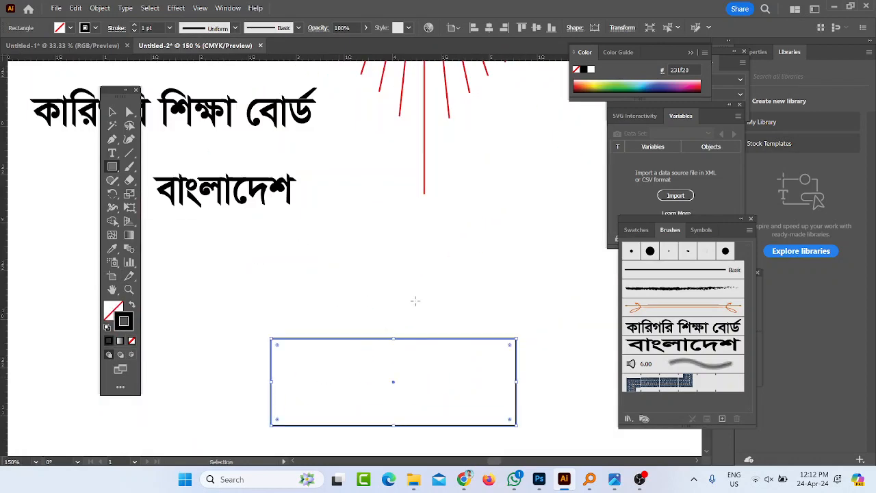
# Create a three-sided polygon with a 2.8163 in radius and shrink it to a small triangle above the rectangle.
pyautogui.rightClick(112, 167)
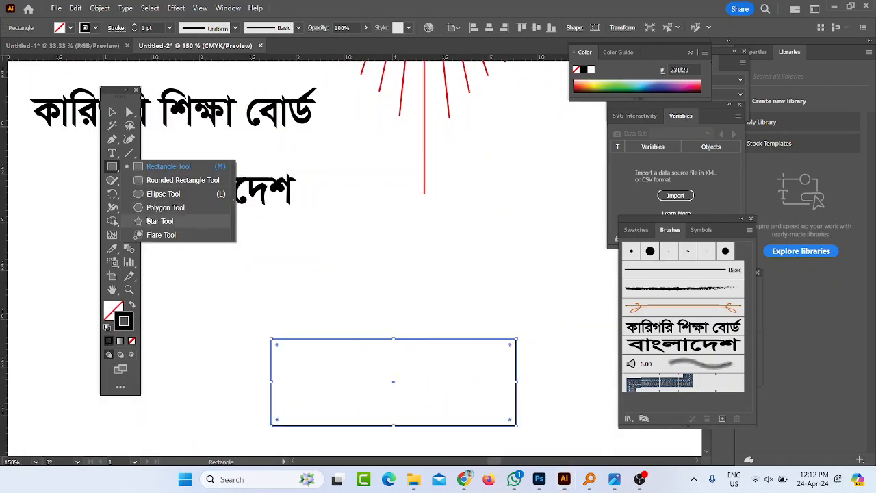
pyautogui.click(164, 207)
pyautogui.click(420, 233)
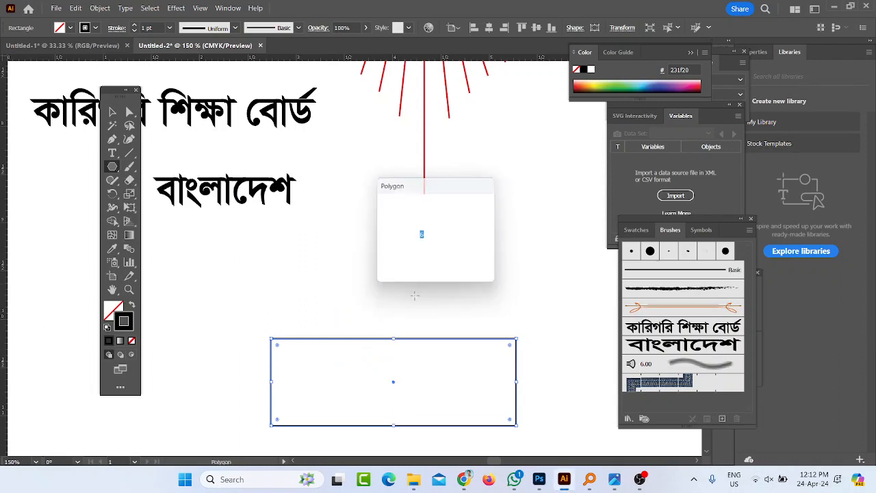
pyautogui.write('3')
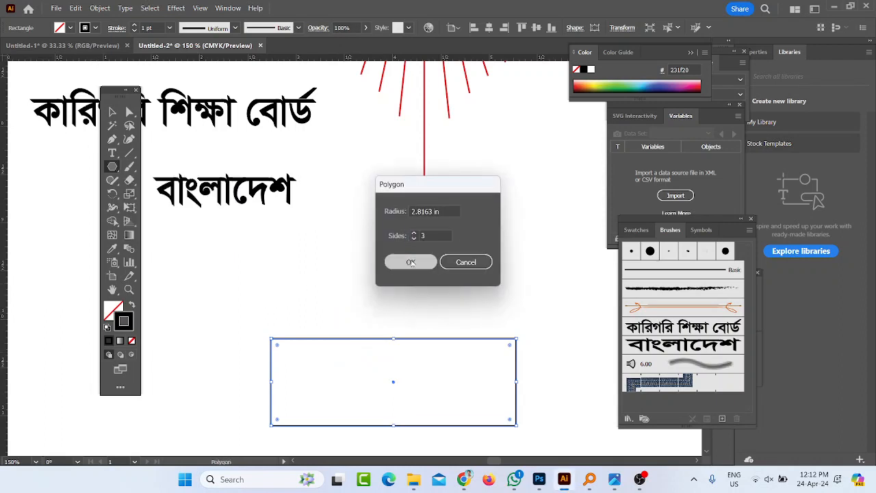
pyautogui.click(410, 262)
pyautogui.click(112, 111)
pyautogui.scroll(-3, 352, 291)
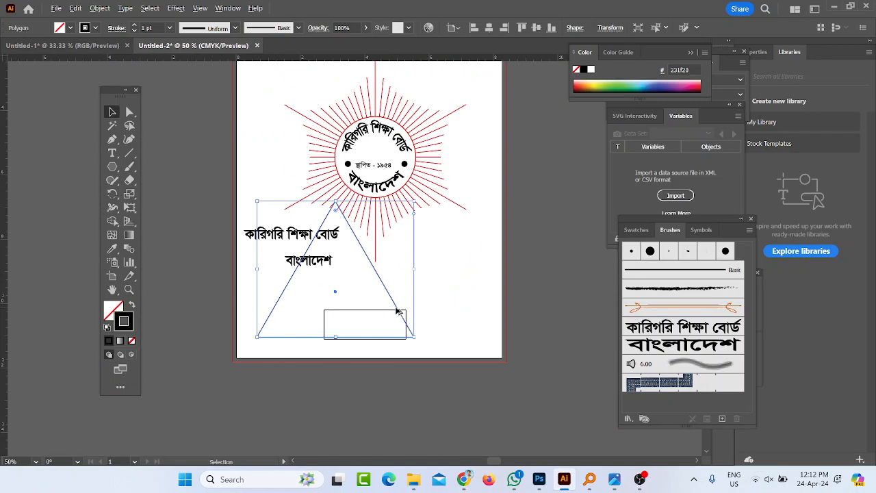
pyautogui.moveTo(412, 340); pyautogui.dragTo(343, 294)
pyautogui.scroll(3, 339, 291)
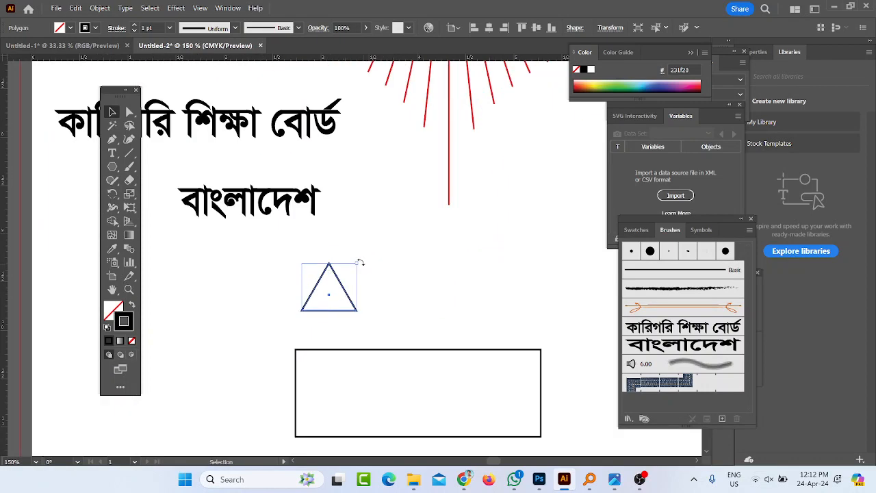
# Rotate the triangle so its tip points left, and try moving that tip onto the rectangle's upper-left corner.
pyautogui.moveTo(360, 262); pyautogui.dragTo(296, 332)
pyautogui.hotkey('ctrl', 'z')
pyautogui.click(264, 315)
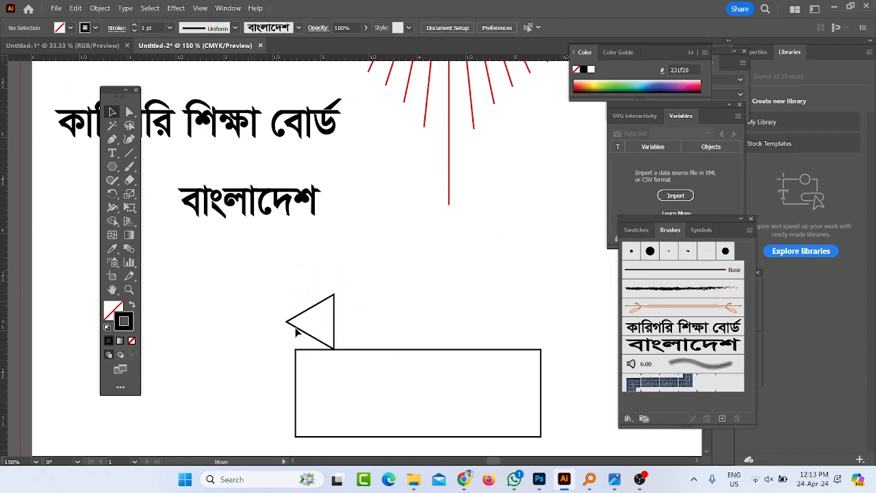
pyautogui.click(297, 332)
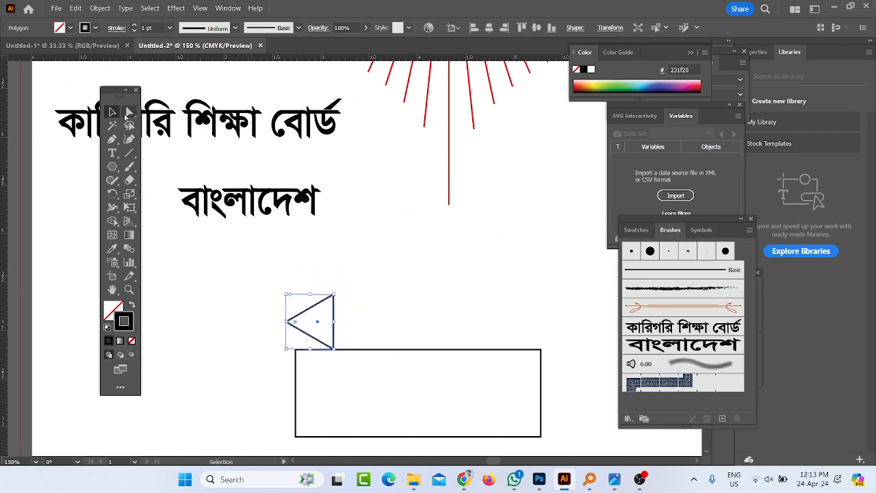
pyautogui.click(129, 112)
pyautogui.scroll(2, 297, 330)
pyautogui.click(270, 314)
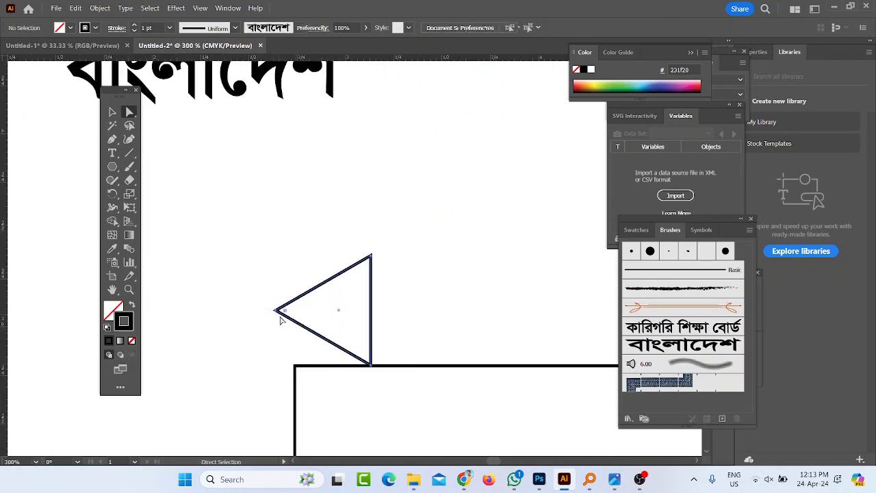
pyautogui.moveTo(276, 311); pyautogui.dragTo(294, 367)
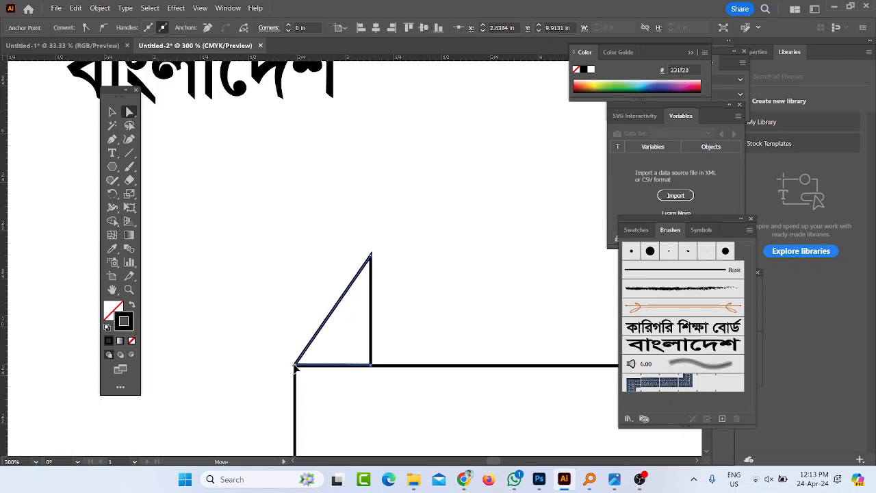
pyautogui.hotkey('ctrl', 'z')
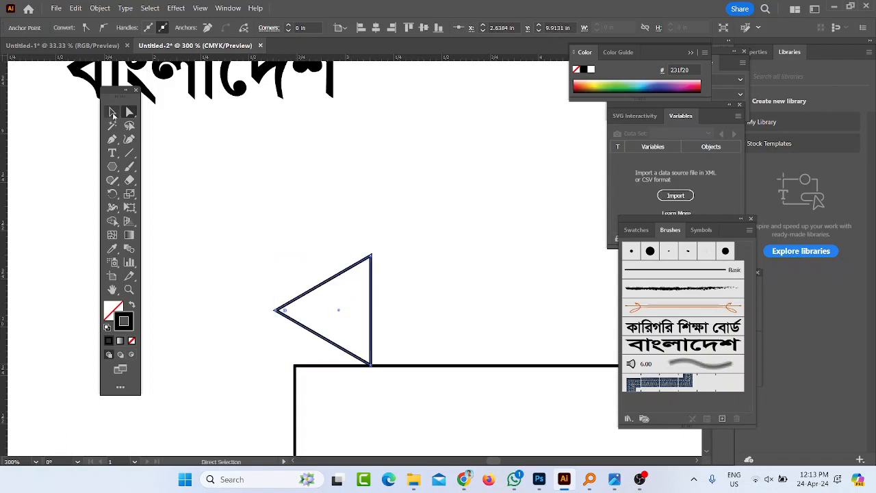
# Move the triangle clear of the rectangle and lower its left anchor point level with its base to form a right triangle.
pyautogui.click(113, 113)
pyautogui.moveTo(372, 301); pyautogui.dragTo(388, 266)
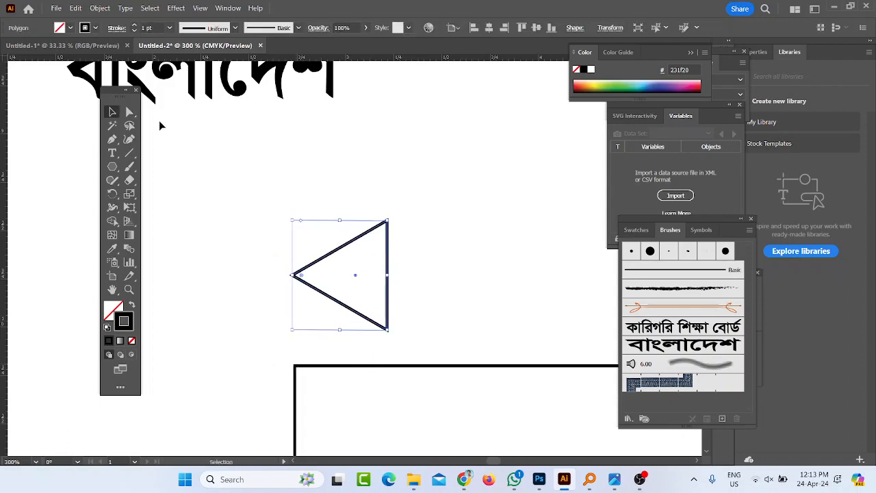
pyautogui.click(129, 112)
pyautogui.click(292, 275)
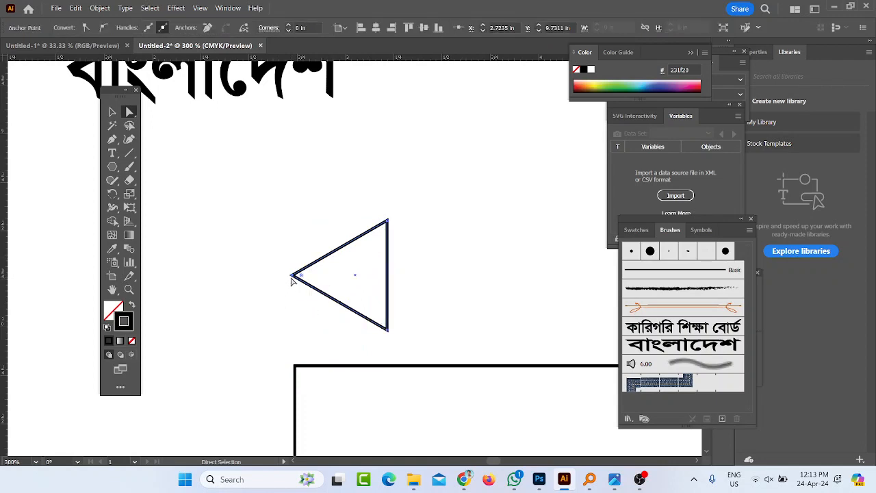
pyautogui.moveTo(292, 277); pyautogui.dragTo(302, 319)
pyautogui.moveTo(309, 326); pyautogui.dragTo(313, 333)
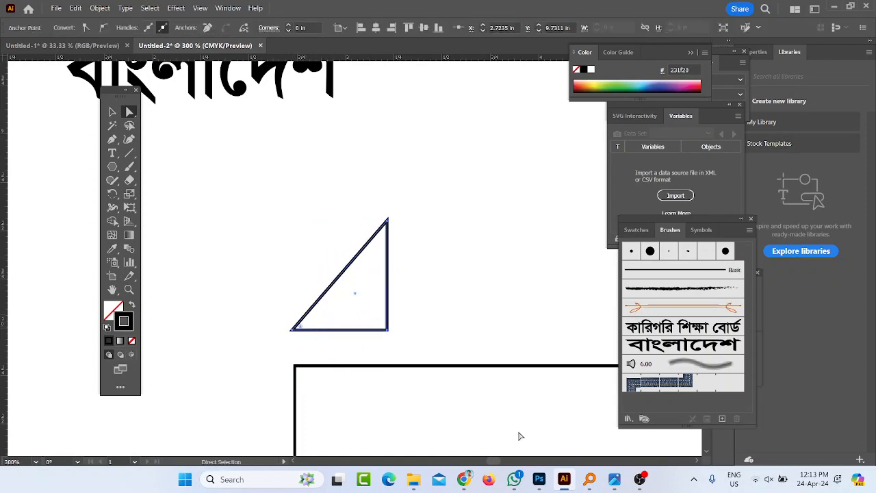
# Check the factory roof in 3.jpg and try reflecting a copy of the right triangle across the horizontal axis.
pyautogui.click(614, 479)
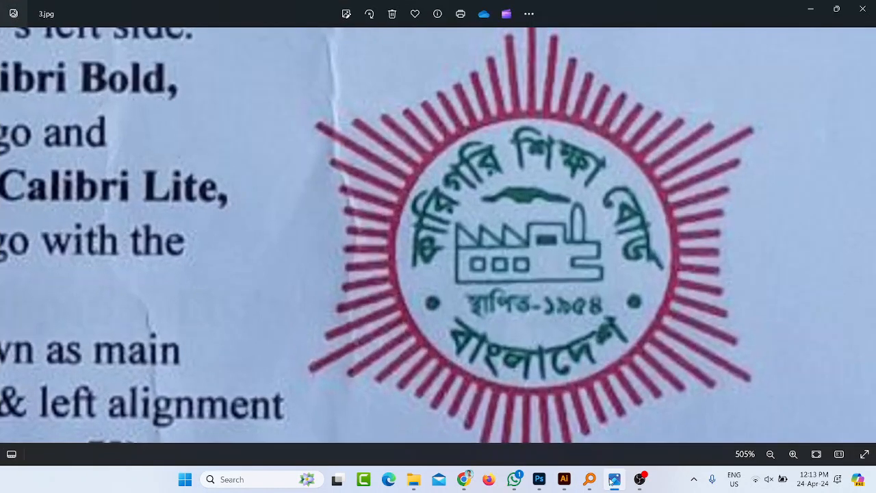
pyautogui.click(611, 483)
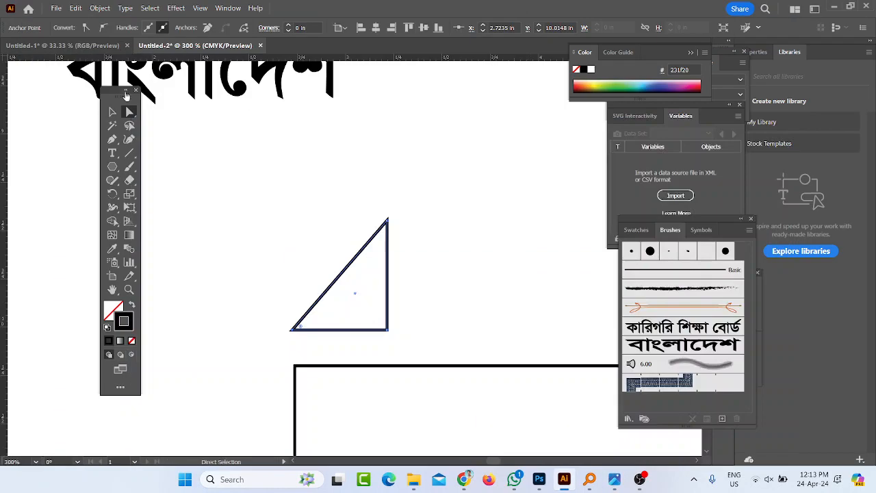
pyautogui.click(112, 111)
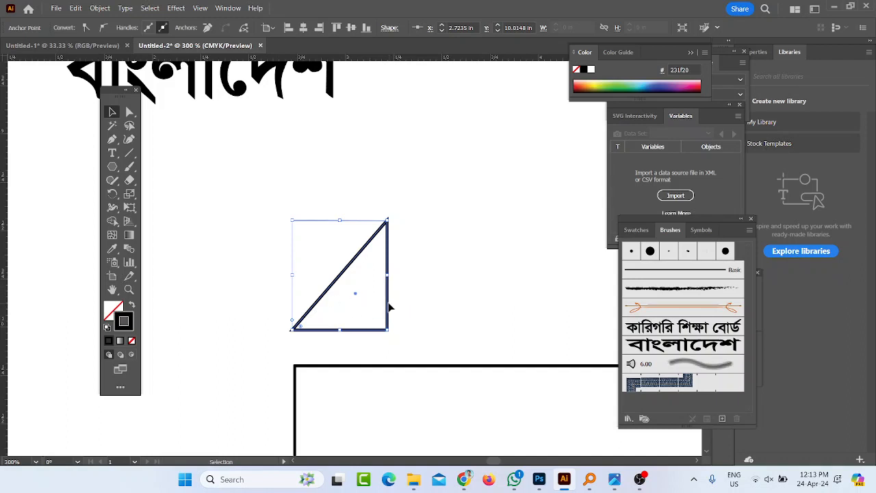
pyautogui.rightClick(391, 303)
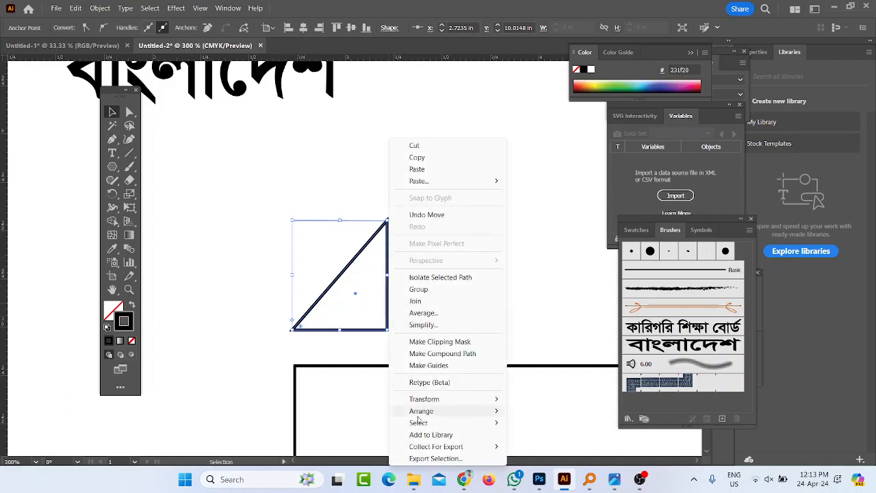
pyautogui.moveTo(433, 403)
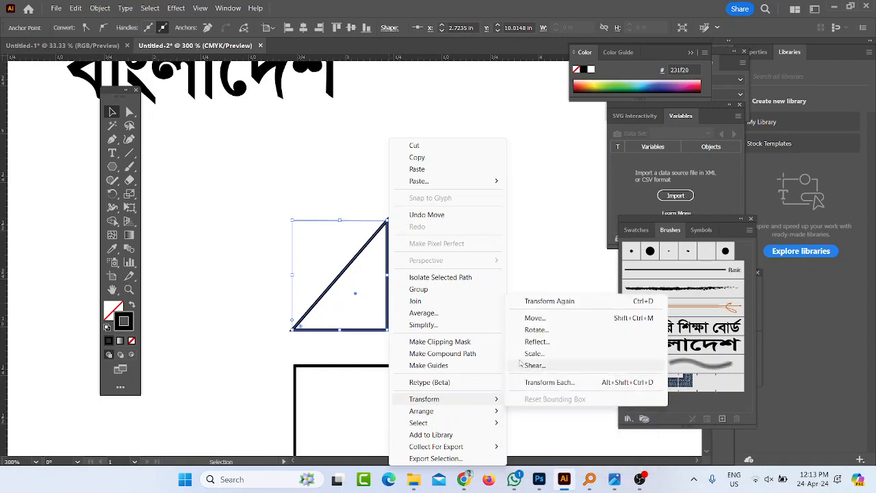
pyautogui.click(537, 341)
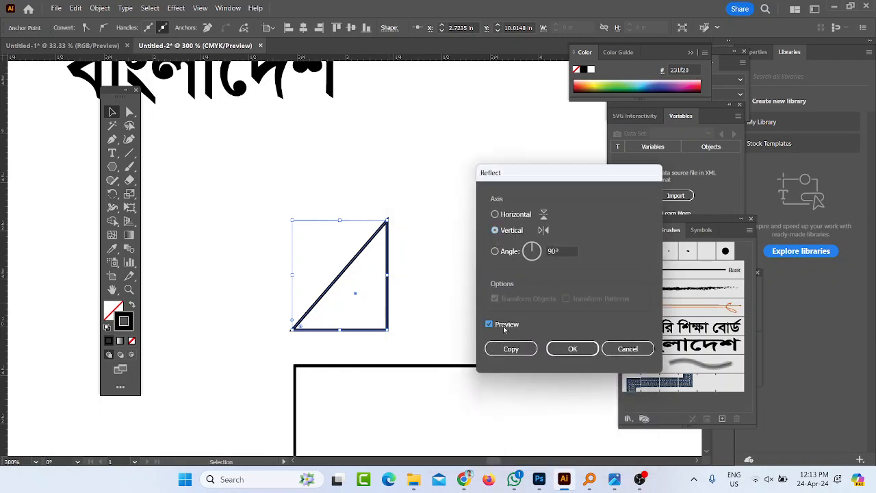
pyautogui.click(510, 215)
pyautogui.click(511, 349)
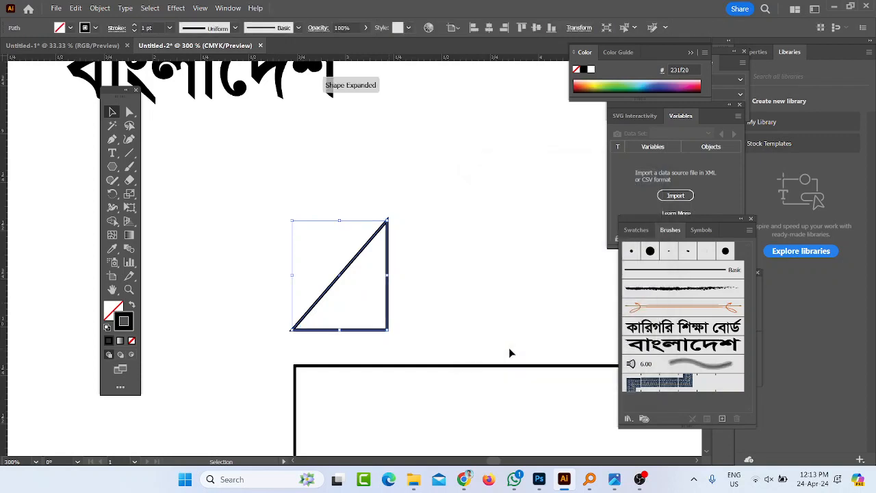
pyautogui.scroll(-2, 343, 367)
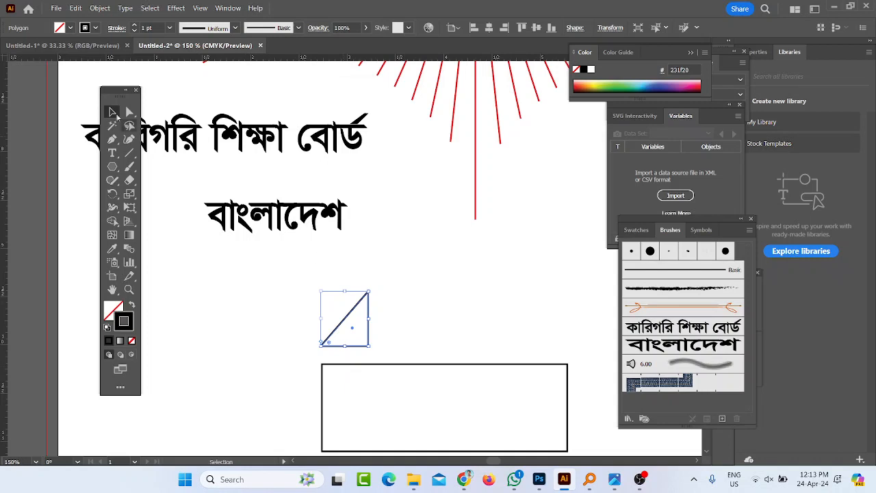
# Reflect a copy of the right triangle across a vertical axis through its lower-left corner and delete the original.
pyautogui.click(375, 294)
pyautogui.click(365, 297)
pyautogui.moveTo(113, 193); pyautogui.dragTo(140, 202)
pyautogui.keyDown('alt'); pyautogui.click(319, 346); pyautogui.keyUp('alt')
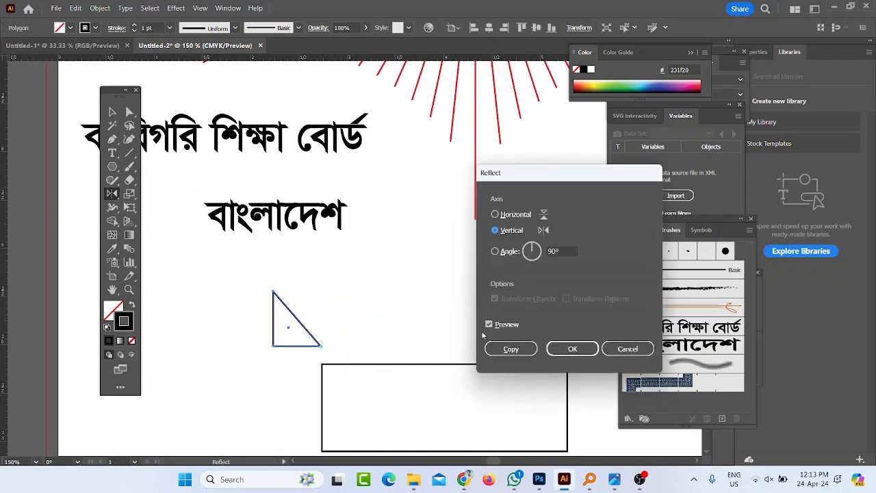
pyautogui.click(510, 348)
pyautogui.press('v')
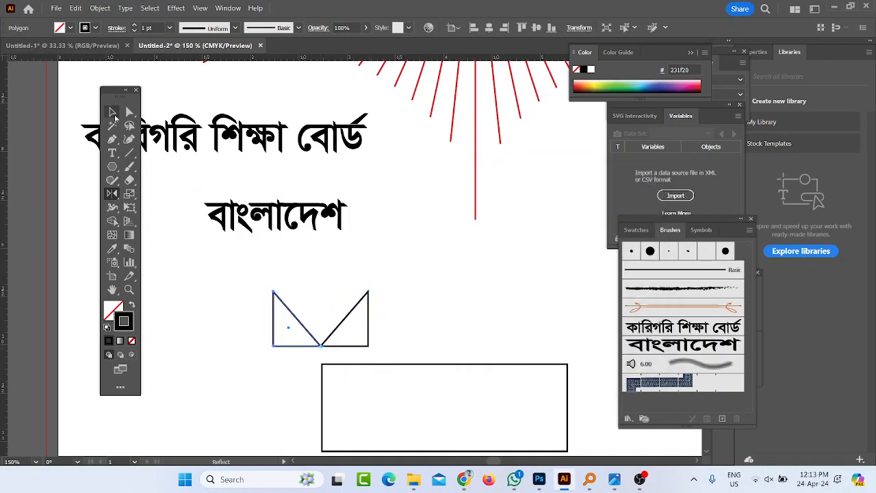
pyautogui.moveTo(325, 243); pyautogui.dragTo(392, 324)
pyautogui.press('Delete')
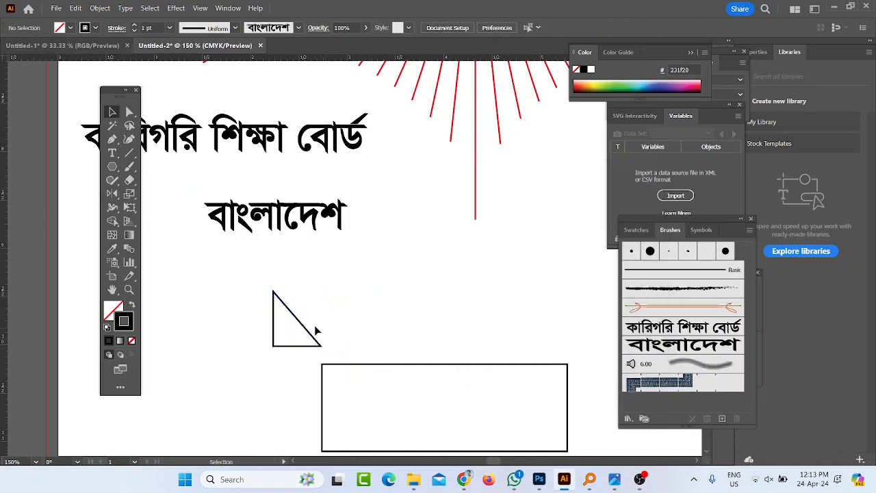
# Move the mirrored right triangle onto the rectangle's upper-left corner, align their edges, and deselect it.
pyautogui.click(279, 337)
pyautogui.moveTo(299, 326); pyautogui.dragTo(342, 350)
pyautogui.scroll(3, 343, 350)
pyautogui.click(212, 350)
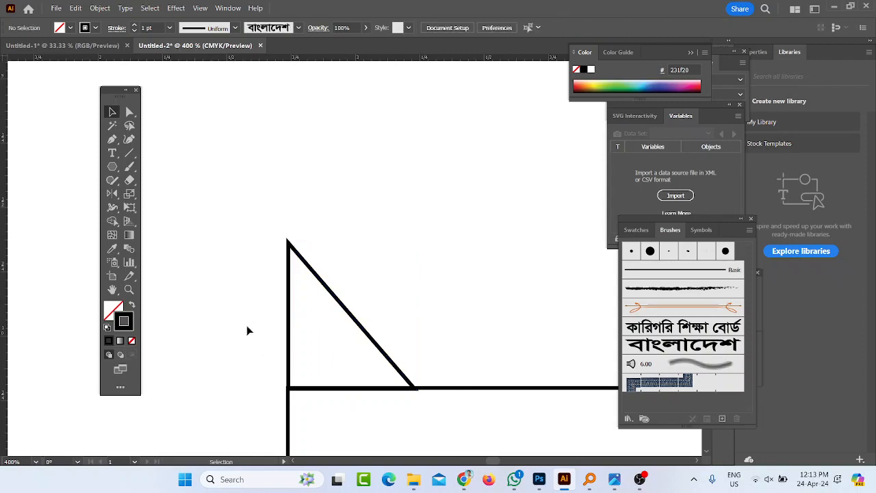
pyautogui.scroll(1, 257, 334)
pyautogui.scroll(-1, 269, 339)
pyautogui.moveTo(275, 336); pyautogui.dragTo(313, 341)
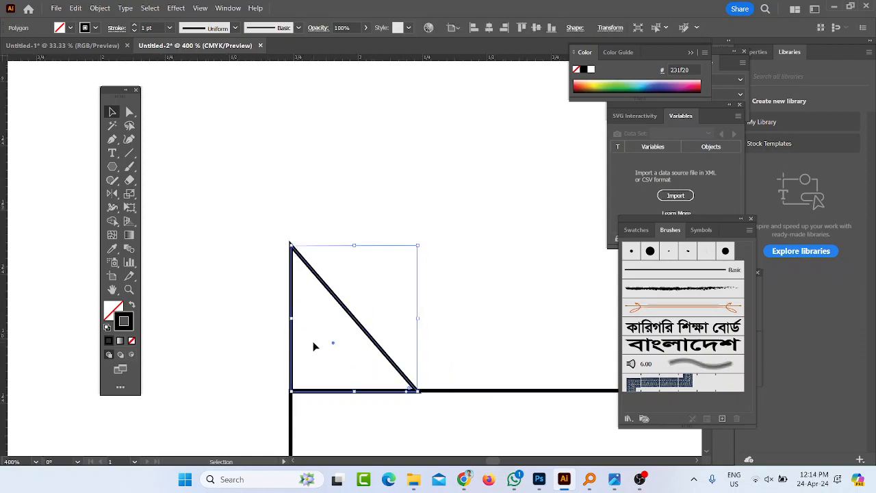
pyautogui.click(274, 347)
pyautogui.scroll(-3, 299, 343)
pyautogui.scroll(2, 327, 354)
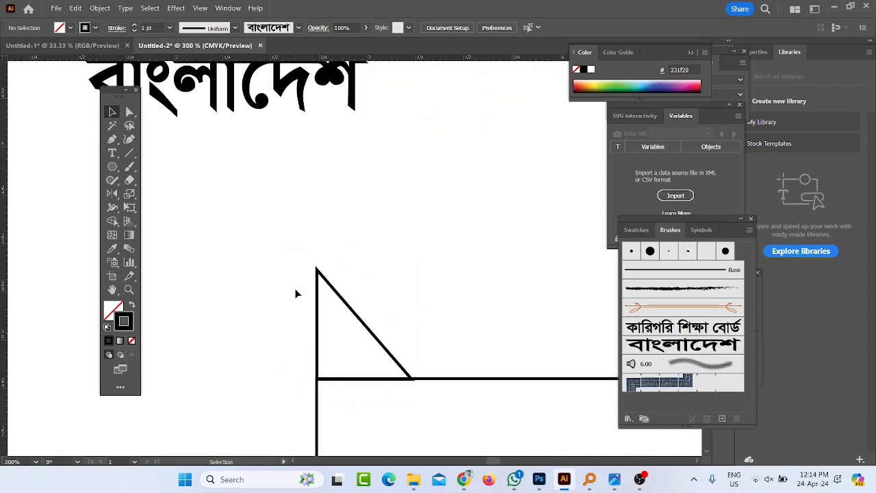
# Delete the right triangle on the rectangle and create a new three-sided polygon with a 2.8163 in radius.
pyautogui.click(370, 330)
pyautogui.press('Delete')
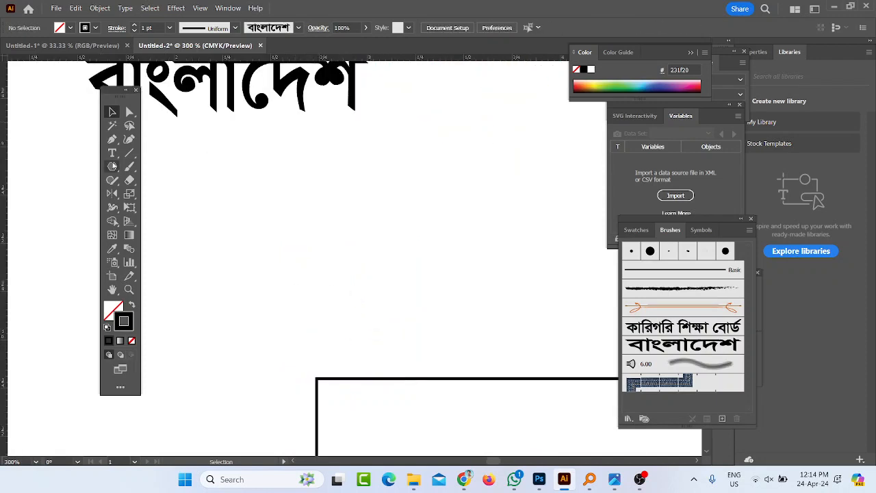
pyautogui.moveTo(112, 165); pyautogui.dragTo(171, 205)
pyautogui.click(300, 264)
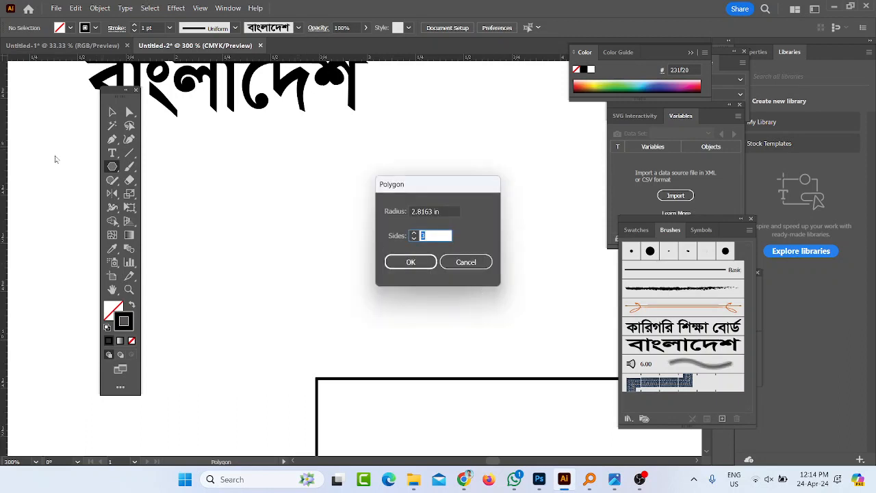
pyautogui.click(403, 266)
pyautogui.scroll(-5, 255, 252)
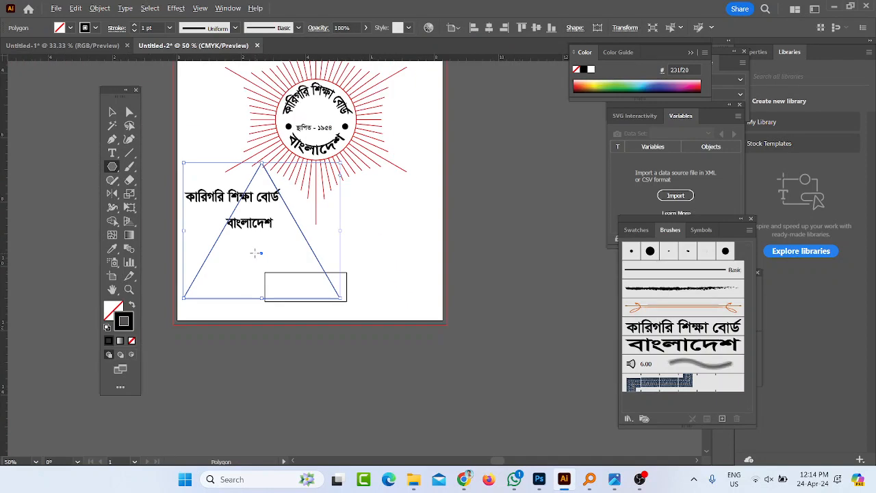
# Scale the large triangle down proportionally and place it just above the rectangle's upper-left corner.
pyautogui.click(112, 111)
pyautogui.click(339, 304)
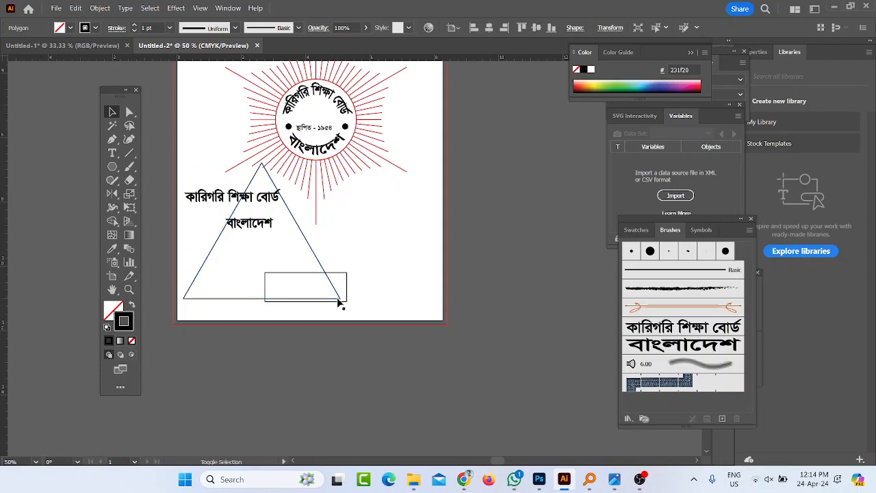
pyautogui.moveTo(334, 292); pyautogui.dragTo(265, 265)
pyautogui.scroll(3, 243, 260)
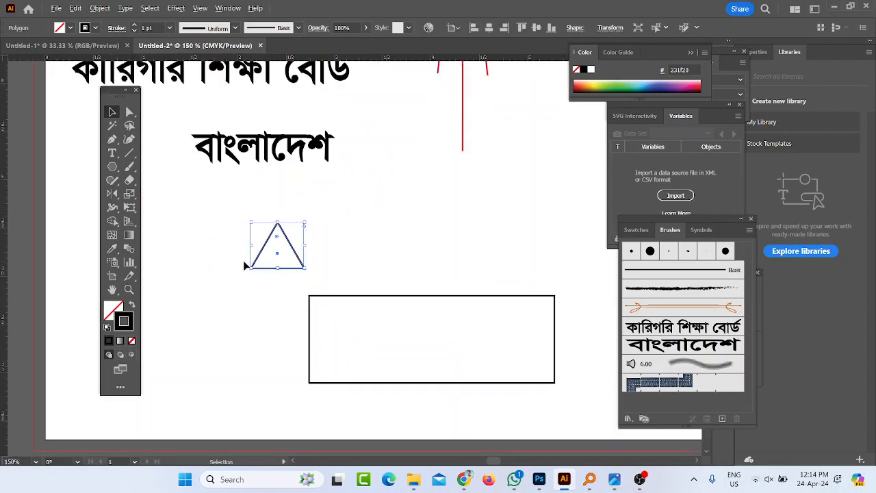
# Move the small triangle's apex anchor point directly above its lower-left corner to form a right triangle.
pyautogui.click(130, 112)
pyautogui.scroll(2, 224, 200)
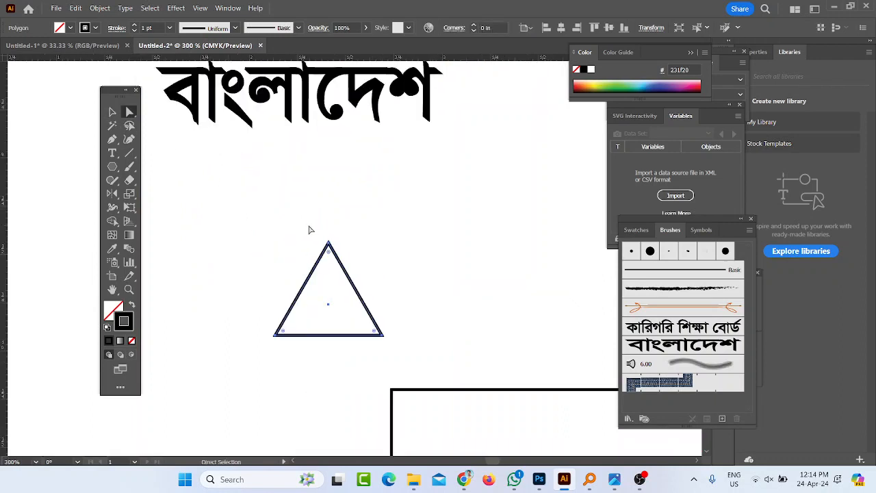
pyautogui.click(329, 245)
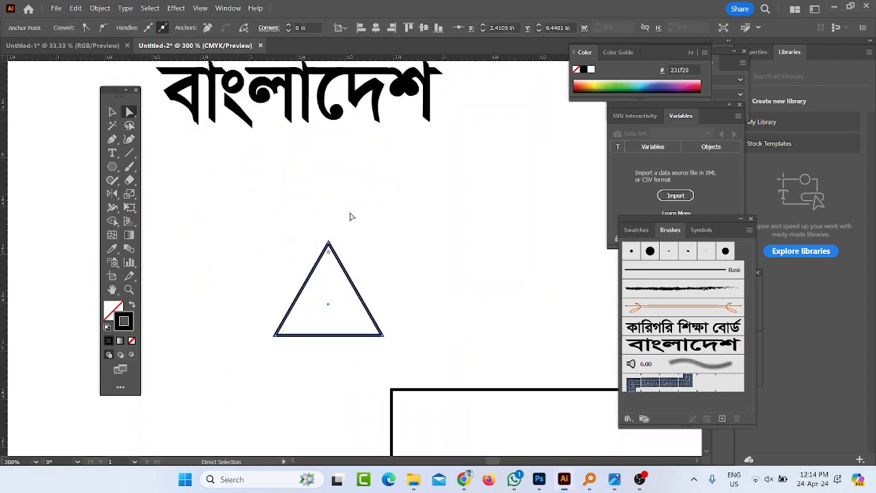
pyautogui.moveTo(331, 247); pyautogui.dragTo(277, 255)
pyautogui.click(112, 112)
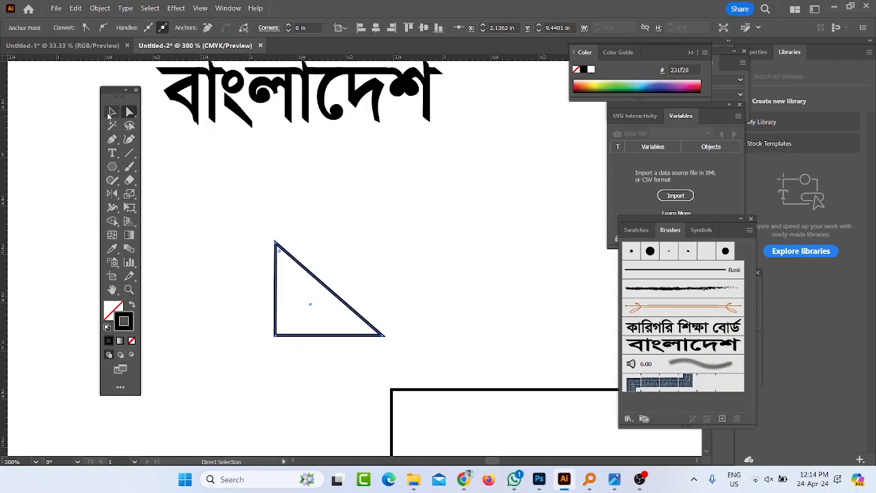
# Place the right triangle on the rectangle's upper-left corner and nudge it into line with the rectangle's left and upper edges.
pyautogui.click(305, 299)
pyautogui.scroll(-2, 308, 308)
pyautogui.click(309, 307)
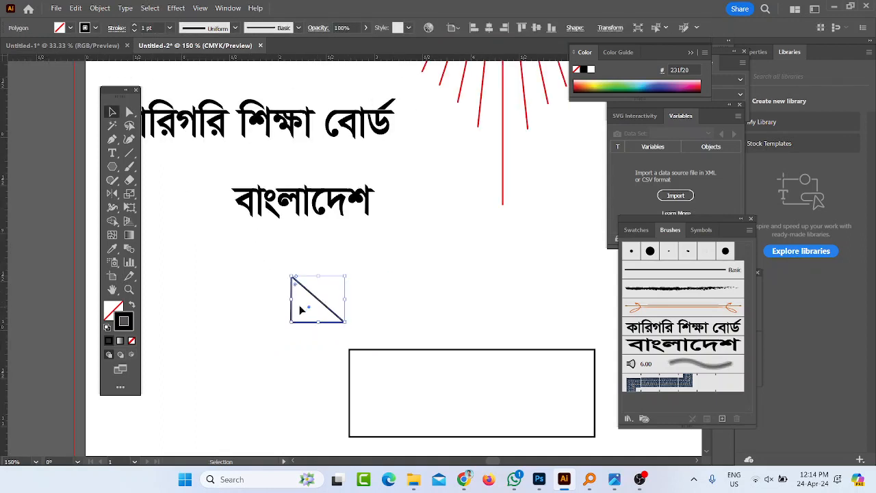
pyautogui.moveTo(309, 308); pyautogui.dragTo(377, 329)
pyautogui.scroll(1, 377, 330)
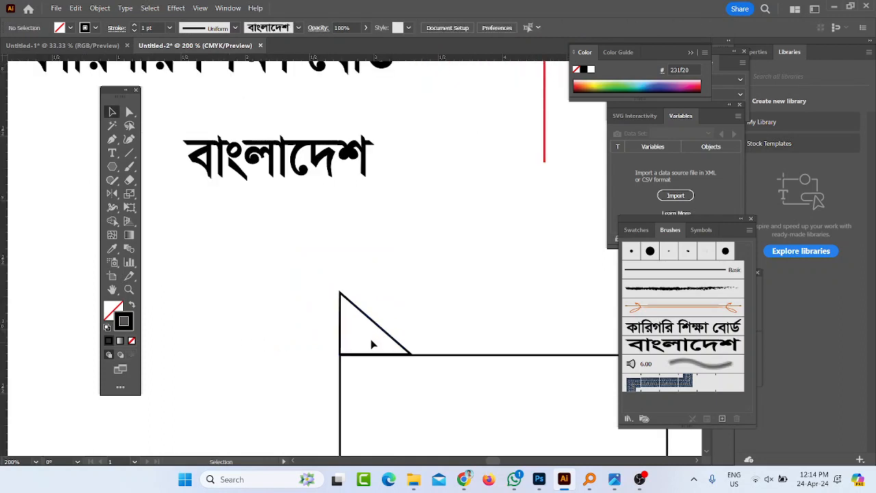
pyautogui.scroll(1, 371, 338)
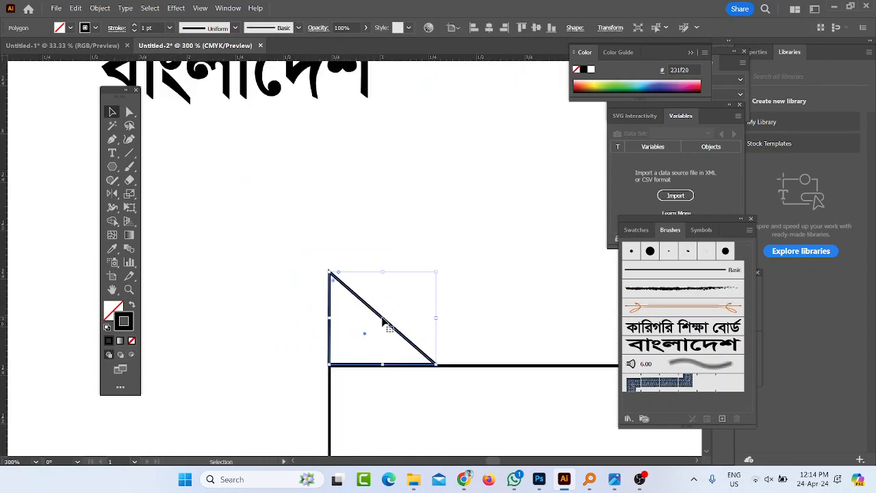
pyautogui.moveTo(385, 321); pyautogui.dragTo(387, 319)
pyautogui.click(406, 305)
pyautogui.click(388, 324)
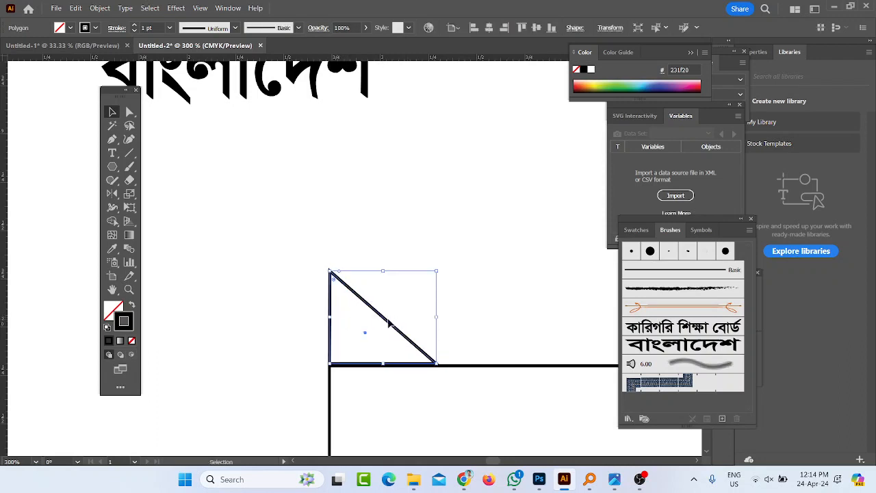
pyautogui.press('Down')
pyautogui.scroll(-5, 329, 368)
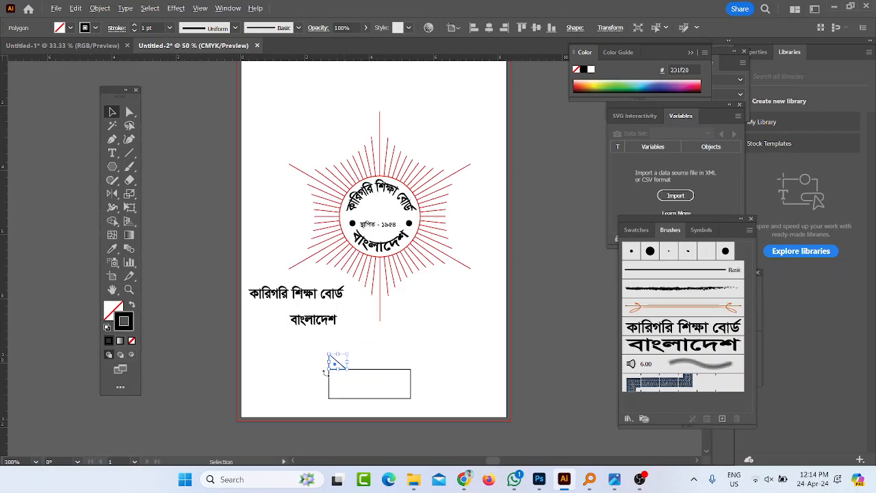
pyautogui.scroll(2, 329, 373)
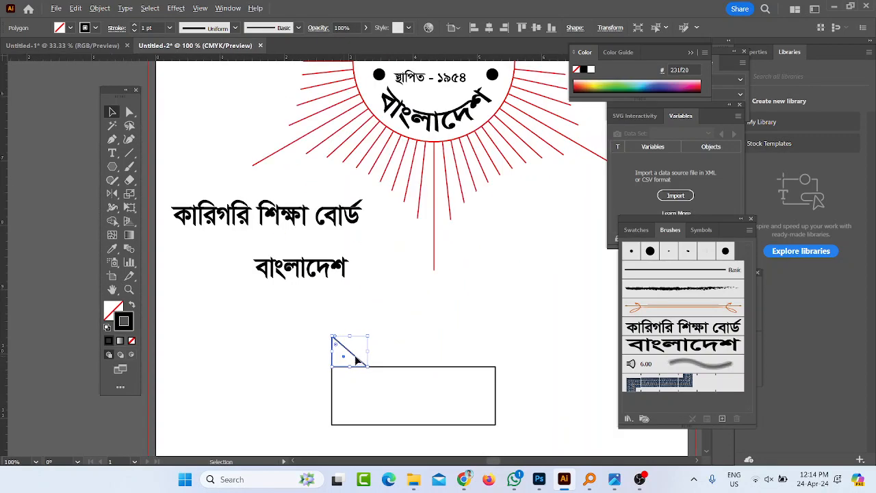
pyautogui.moveTo(355, 360); pyautogui.dragTo(397, 318)
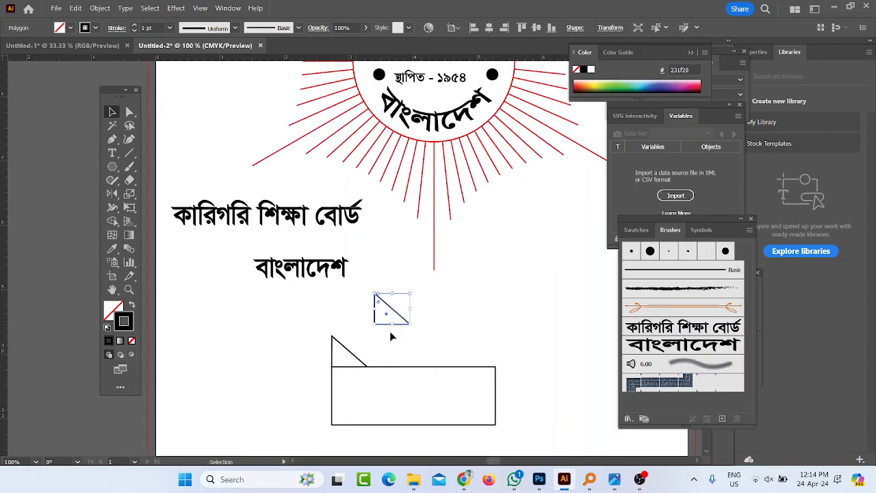
pyautogui.press('Delete')
# Copy the right triangle so it touches the first one's right corner, and repeat the copy to make a three-tooth roof.
pyautogui.click(336, 343)
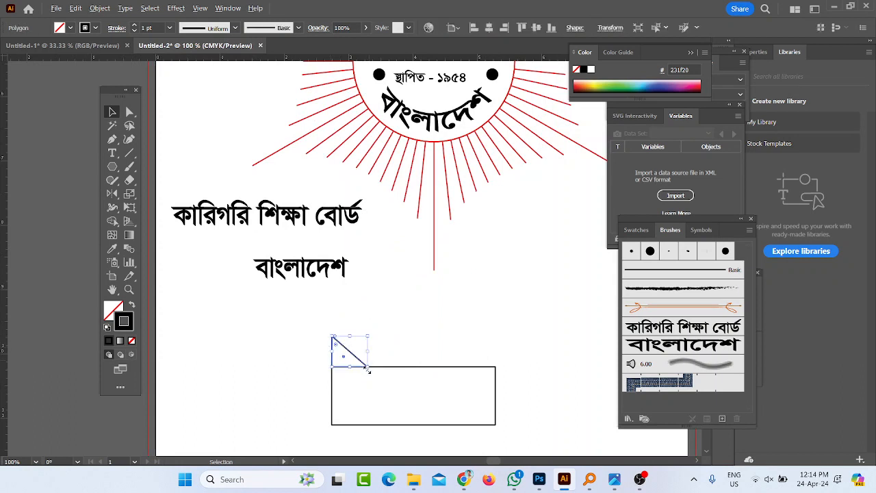
pyautogui.scroll(2, 368, 370)
pyautogui.moveTo(364, 333); pyautogui.dragTo(380, 344)
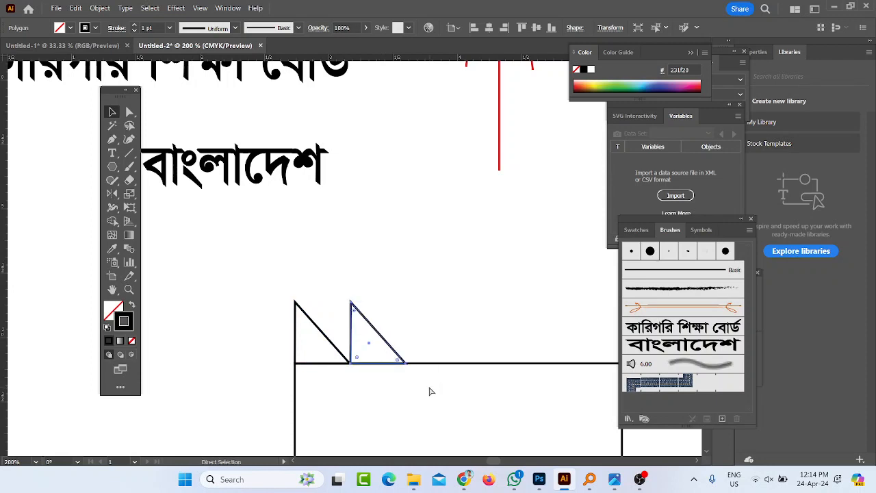
pyautogui.hotkey('ctrl', 'd')
pyautogui.click(333, 245)
pyautogui.scroll(-2, 404, 346)
pyautogui.scroll(2, 394, 358)
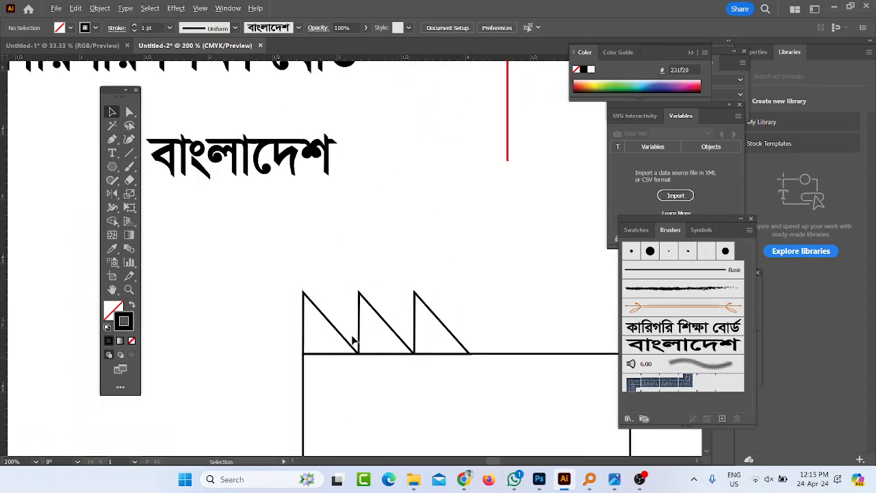
pyautogui.scroll(2, 428, 349)
pyautogui.moveTo(203, 240); pyautogui.dragTo(444, 290)
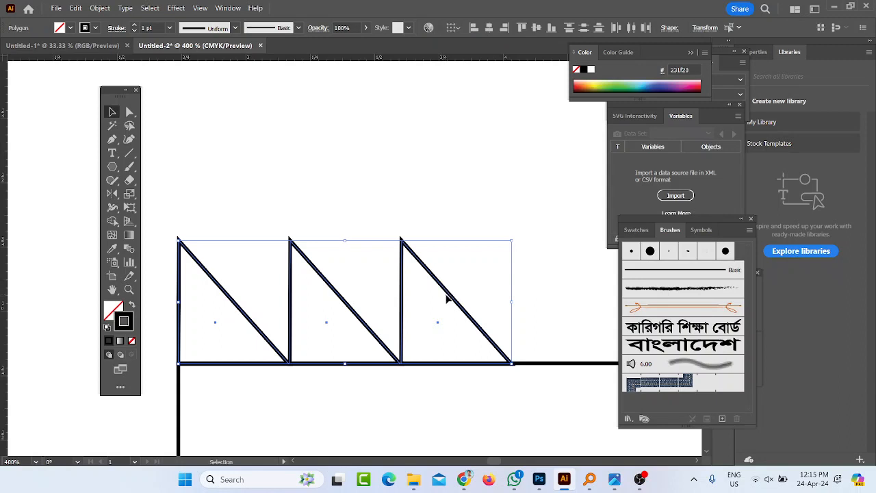
pyautogui.press('Down')
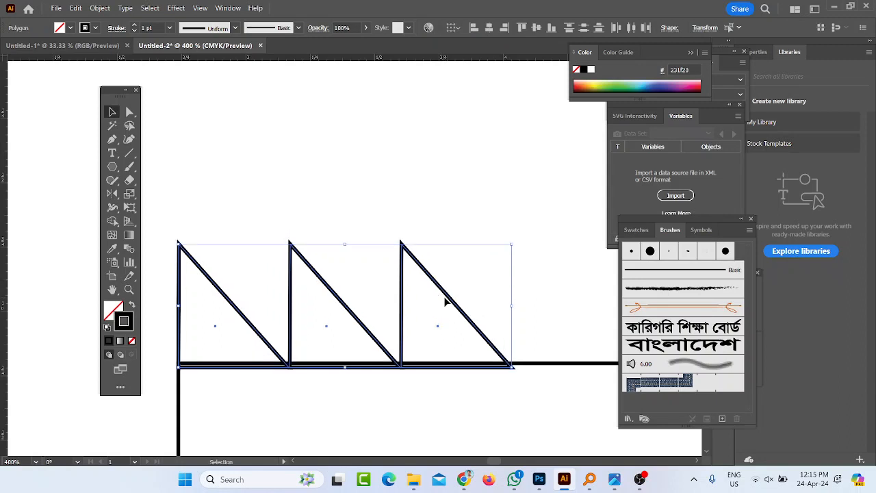
pyautogui.press('Up')
pyautogui.click(541, 267)
# Consult the factory in 3.jpg and draw a raised rectangular block beside the last roof tooth, matching the roof's height.
pyautogui.scroll(-1, 420, 381)
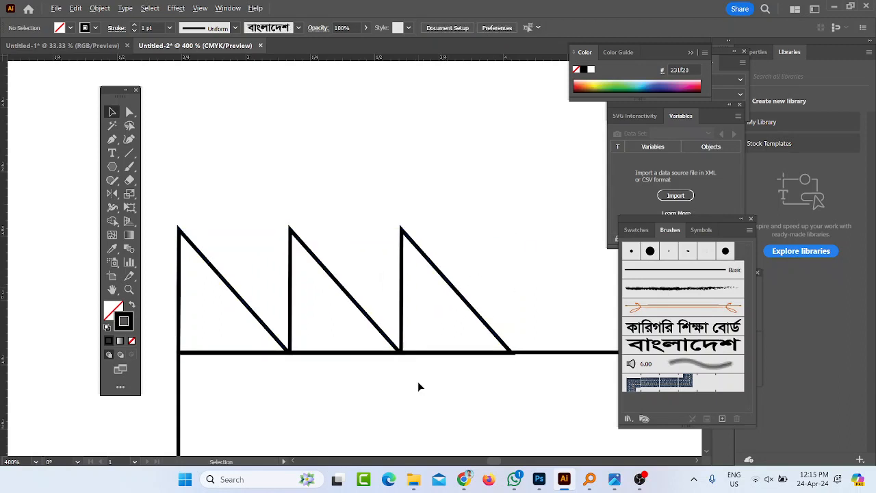
pyautogui.scroll(-3, 418, 381)
pyautogui.scroll(-5, 446, 399)
pyautogui.click(614, 480)
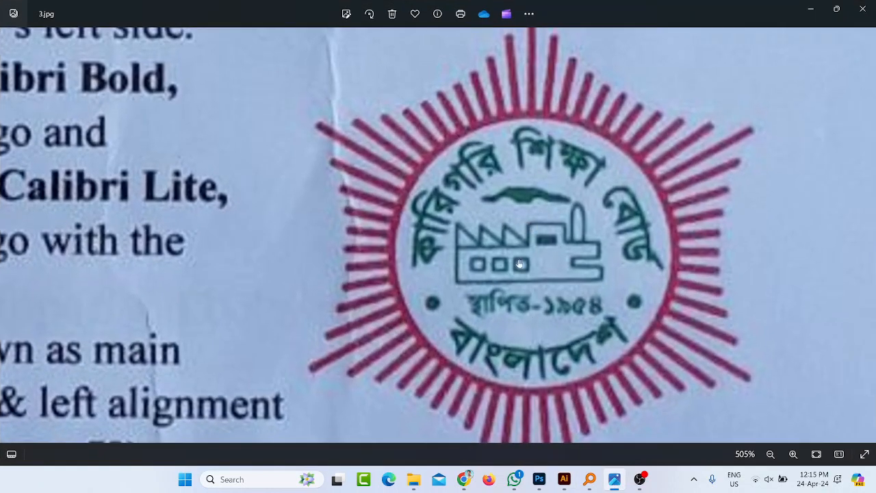
pyautogui.click(620, 480)
pyautogui.click(113, 166)
pyautogui.click(113, 167)
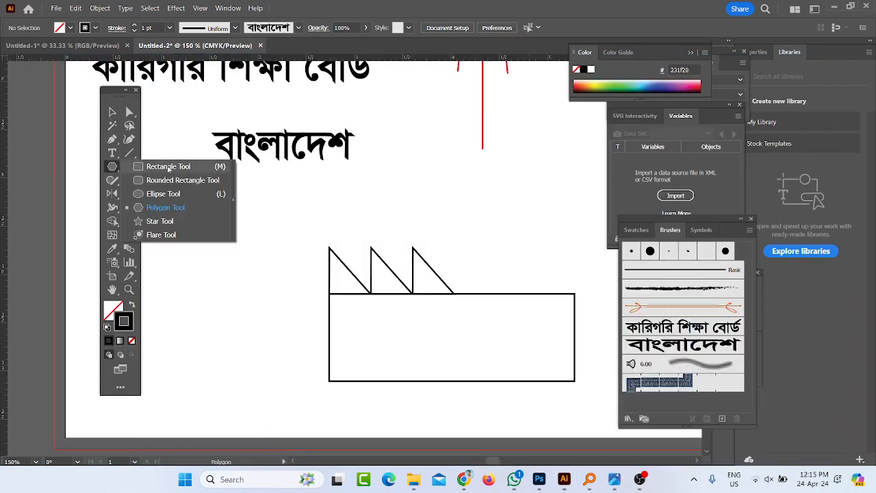
pyautogui.click(164, 167)
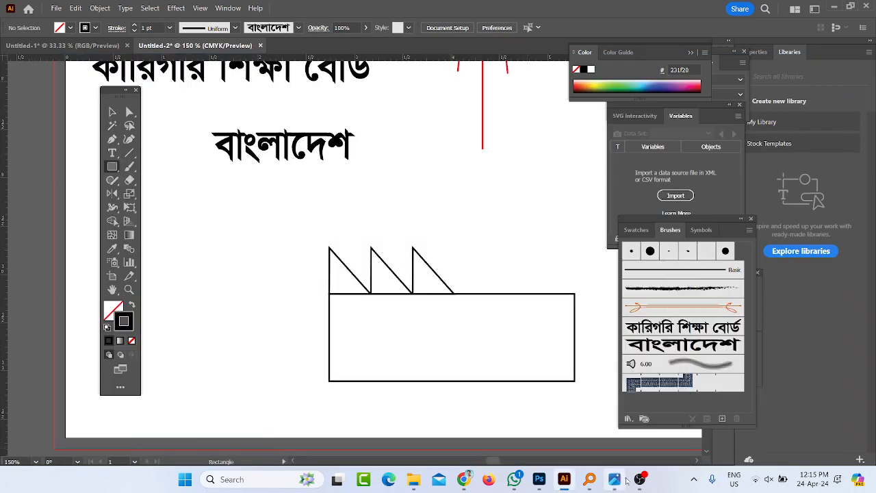
pyautogui.click(615, 479)
pyautogui.click(615, 479)
pyautogui.click(618, 481)
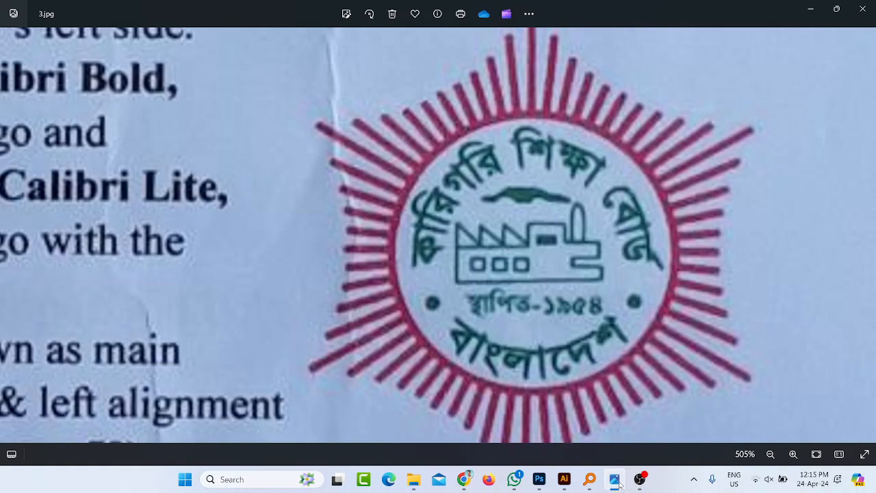
pyautogui.click(615, 480)
pyautogui.click(614, 480)
pyautogui.click(812, 8)
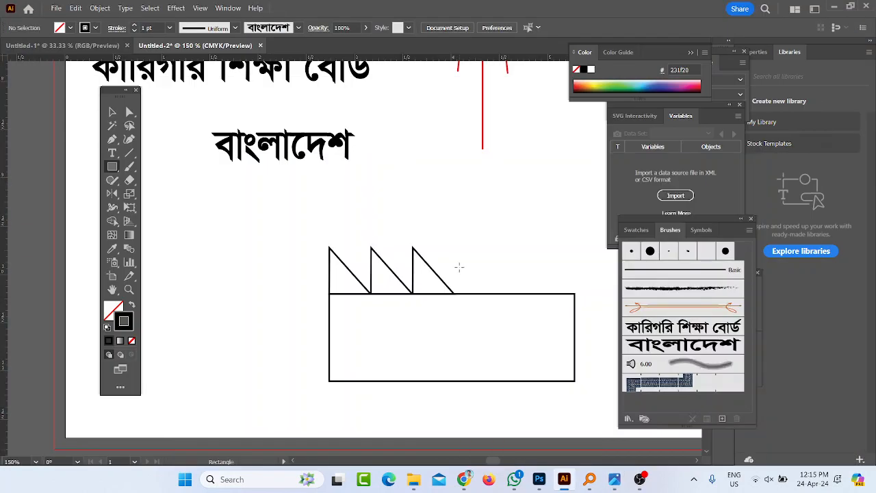
pyautogui.moveTo(454, 247); pyautogui.dragTo(530, 294)
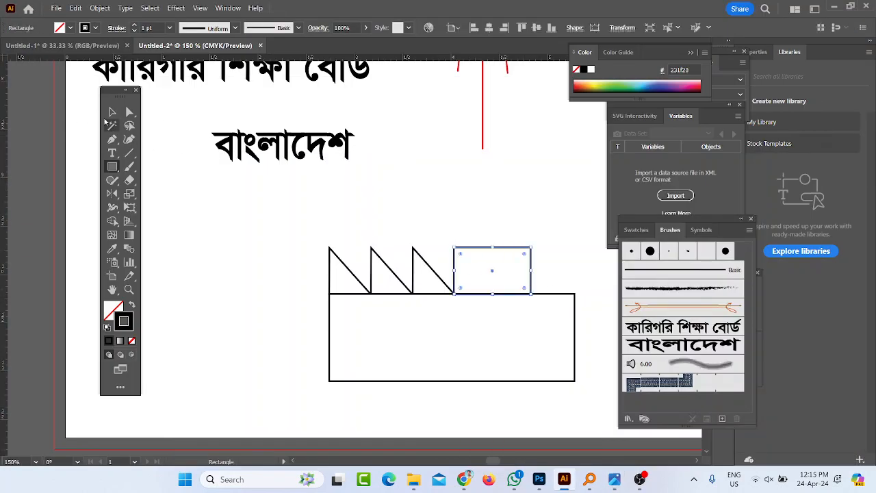
# Select the raised block with the main rectangle and merge them into one outline using the Shape Builder tool.
pyautogui.click(112, 112)
pyautogui.click(499, 198)
pyautogui.moveTo(504, 264); pyautogui.dragTo(524, 335)
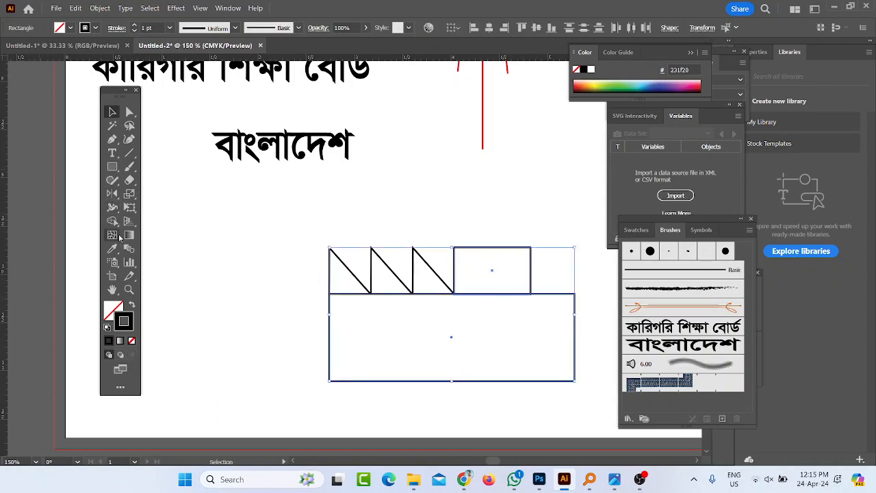
pyautogui.click(112, 220)
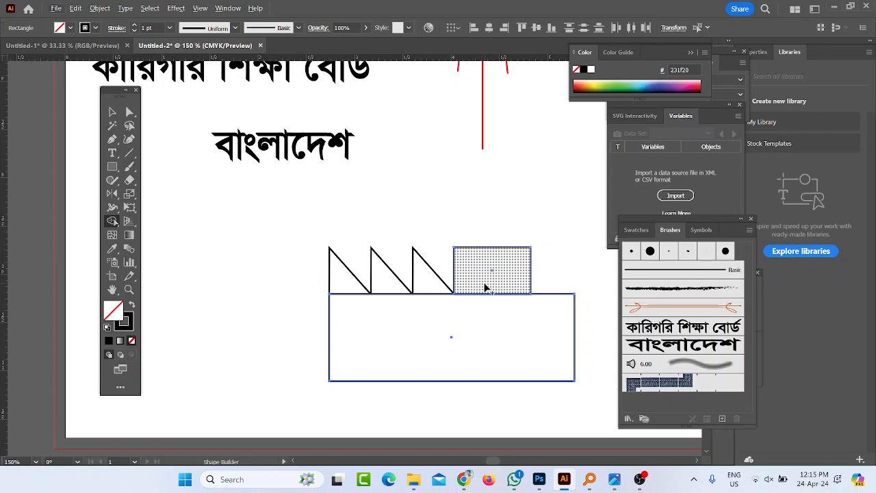
pyautogui.moveTo(485, 287)
pyautogui.mouseDown()
pyautogui.moveTo(484, 312)
pyautogui.moveTo(483, 274)
pyautogui.mouseUp()
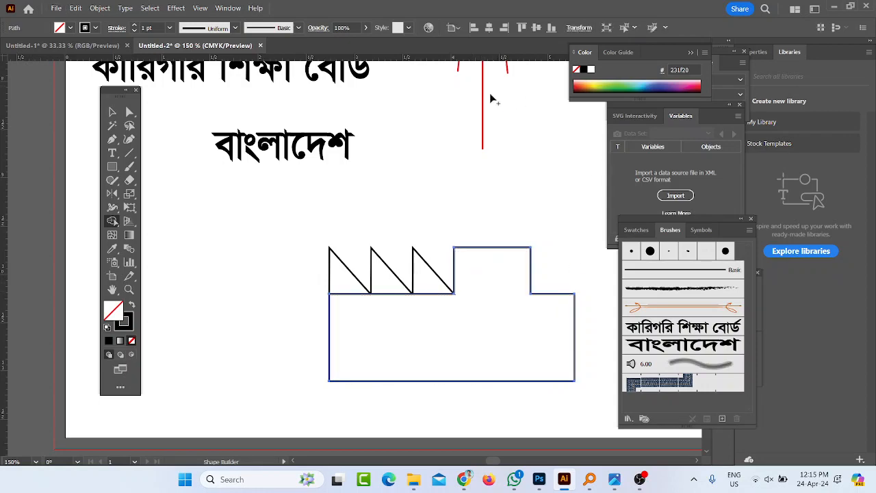
# Check 3.jpg, draw a small wide window rectangle inside the raised block, and give it a black fill without a stroke.
pyautogui.click(615, 479)
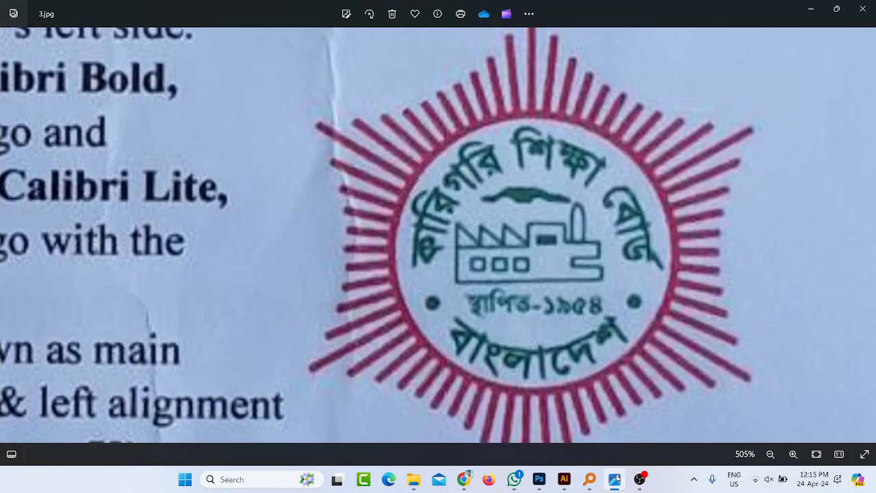
pyautogui.click(615, 479)
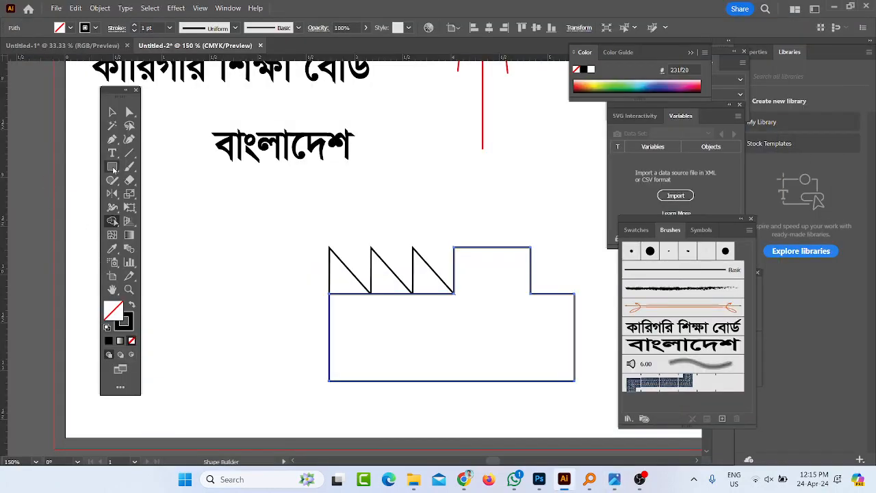
pyautogui.moveTo(467, 271)
pyautogui.mouseDown()
pyautogui.moveTo(524, 296)
pyautogui.moveTo(516, 289)
pyautogui.mouseUp()
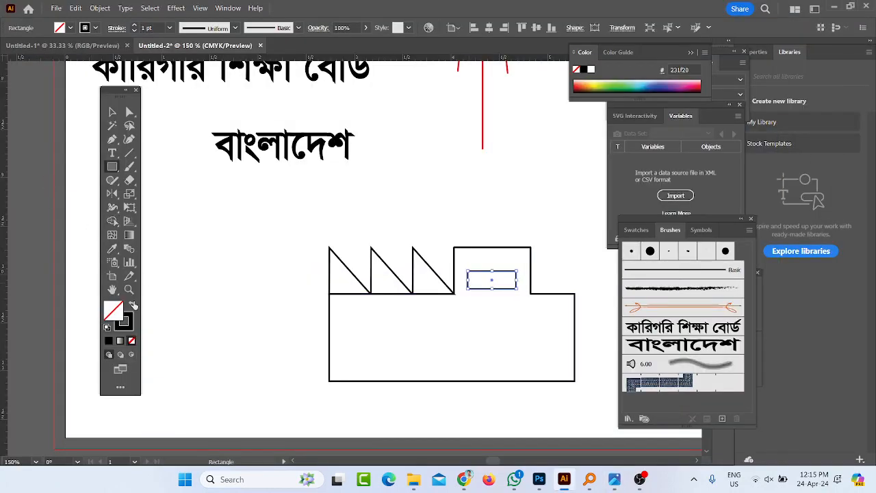
pyautogui.click(131, 305)
pyautogui.click(112, 112)
pyautogui.click(408, 233)
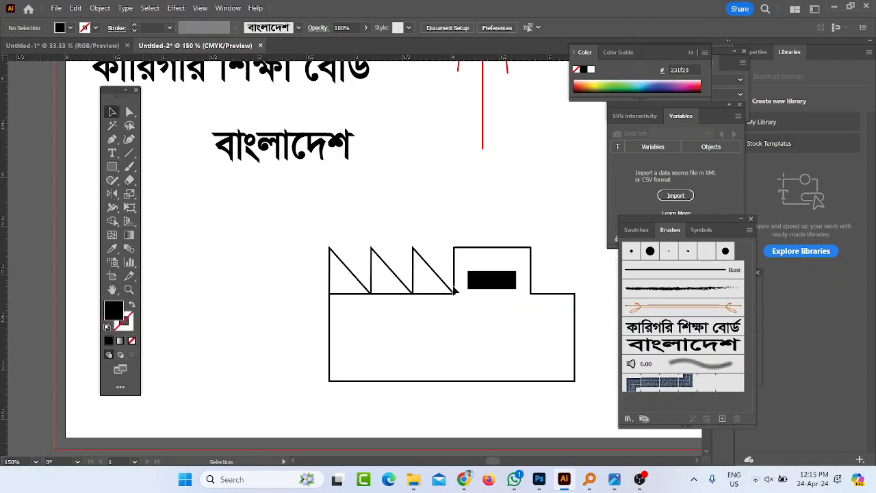
pyautogui.moveTo(479, 278); pyautogui.dragTo(480, 283)
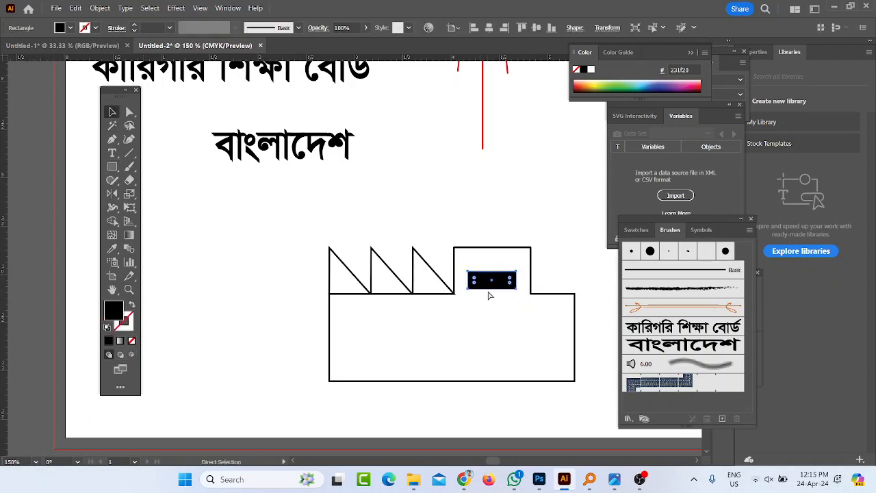
pyautogui.click(565, 252)
# Consult 3.jpg and draw a tall narrow chimney rectangle beside the raised block, rising above it, with a black stroke and no fill.
pyautogui.click(615, 480)
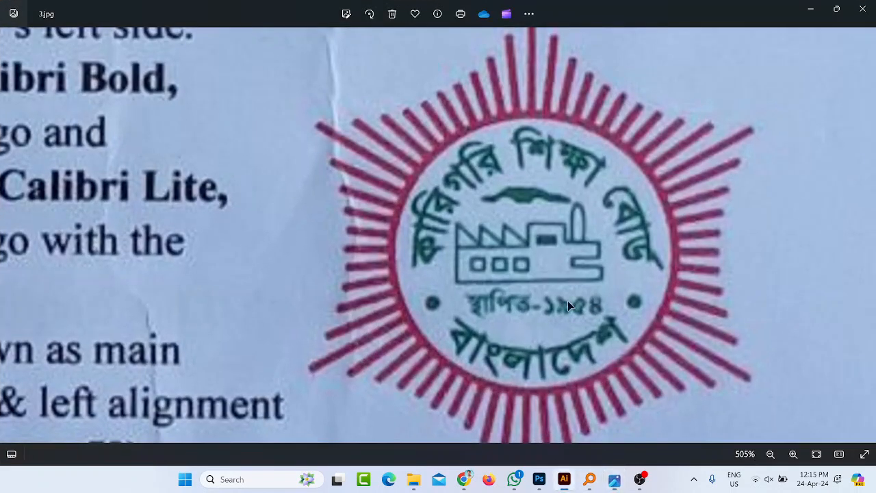
pyautogui.click(564, 479)
pyautogui.click(114, 167)
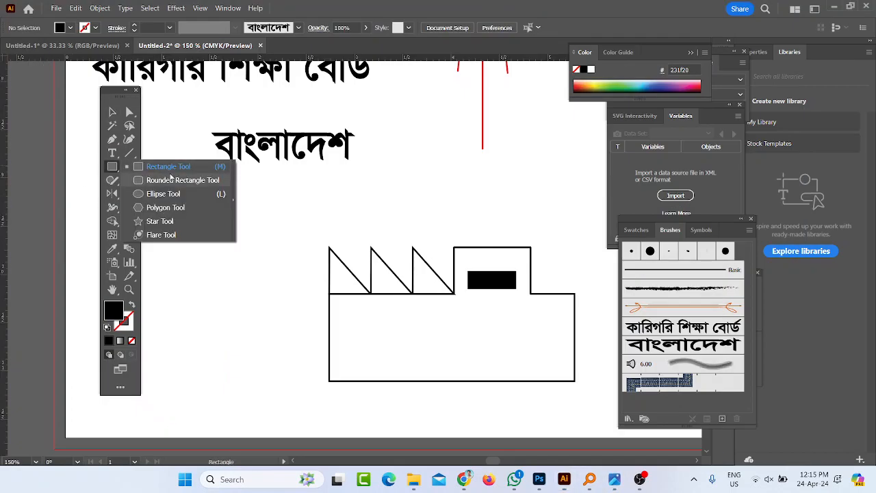
pyautogui.click(166, 166)
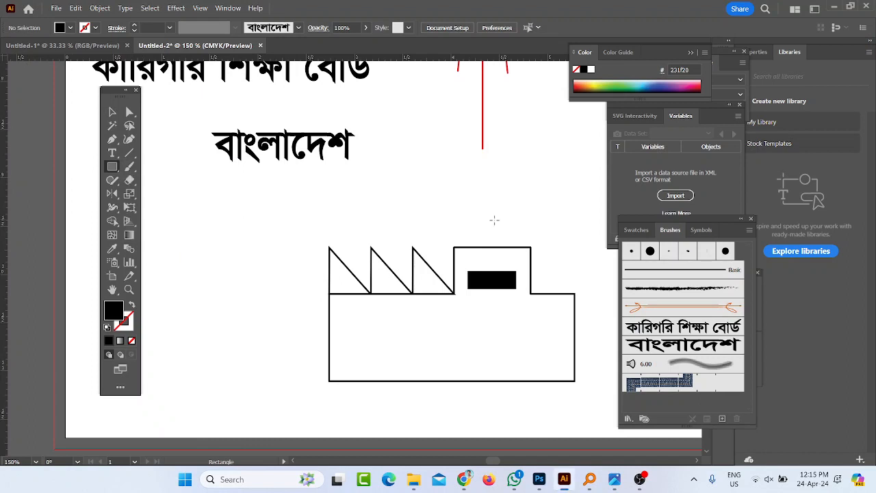
pyautogui.moveTo(546, 221)
pyautogui.mouseDown()
pyautogui.moveTo(556, 273)
pyautogui.moveTo(572, 300)
pyautogui.moveTo(567, 295)
pyautogui.mouseUp()
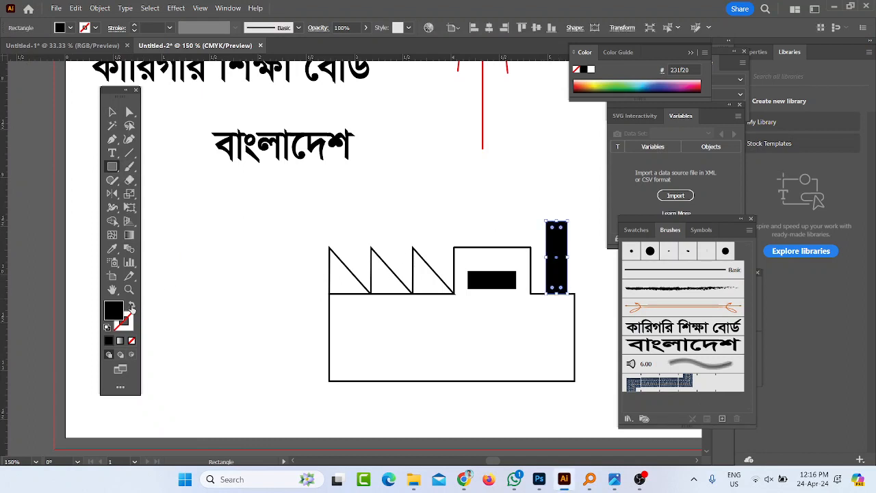
pyautogui.click(133, 308)
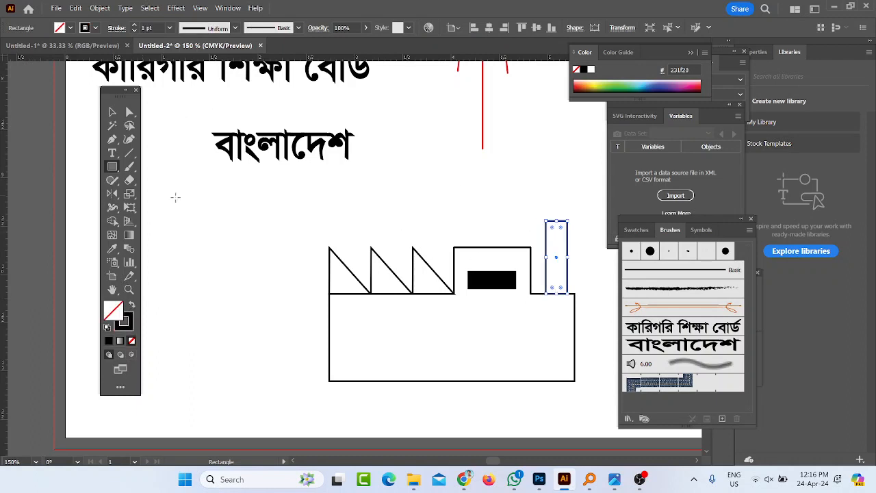
pyautogui.click(129, 112)
pyautogui.click(551, 224)
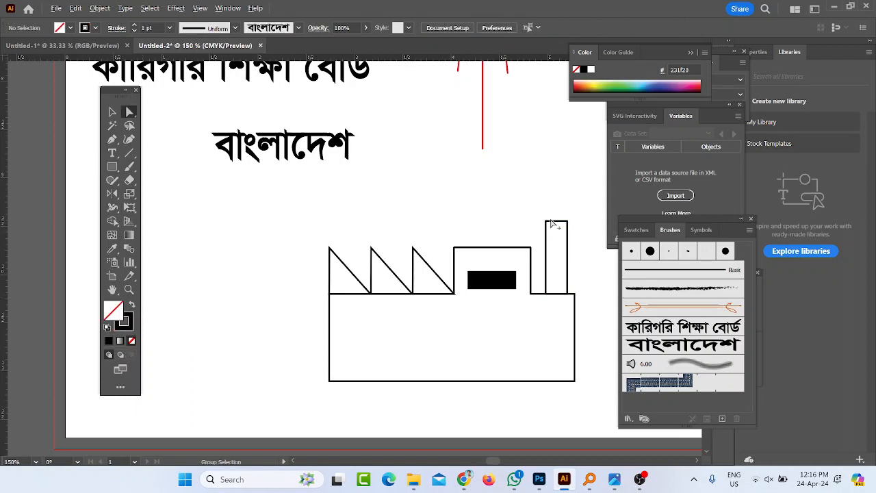
pyautogui.scroll(2, 551, 223)
pyautogui.click(545, 235)
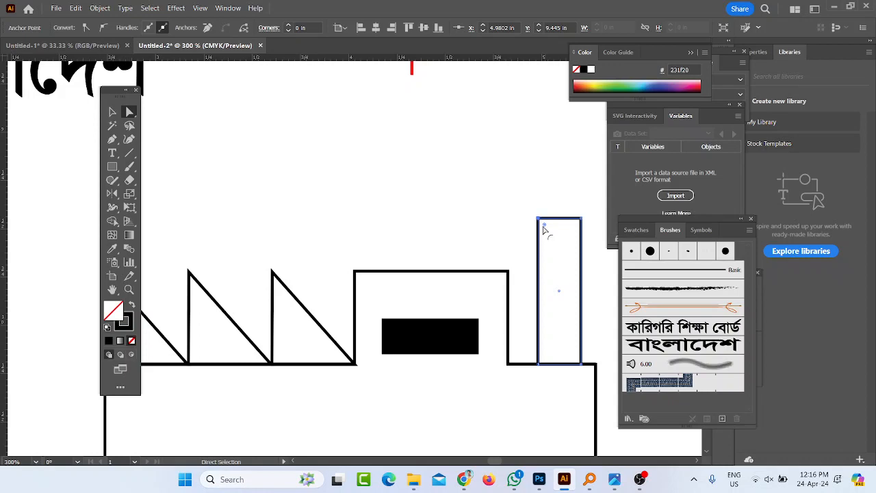
pyautogui.click(613, 481)
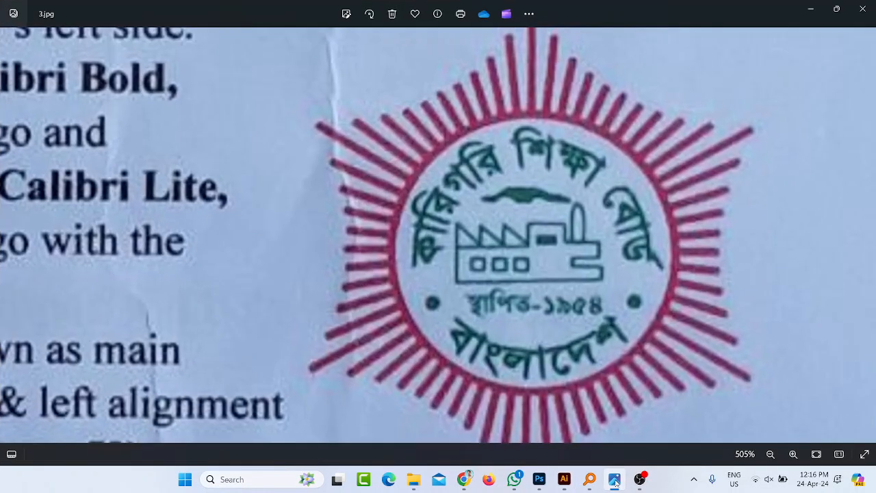
pyautogui.click(613, 481)
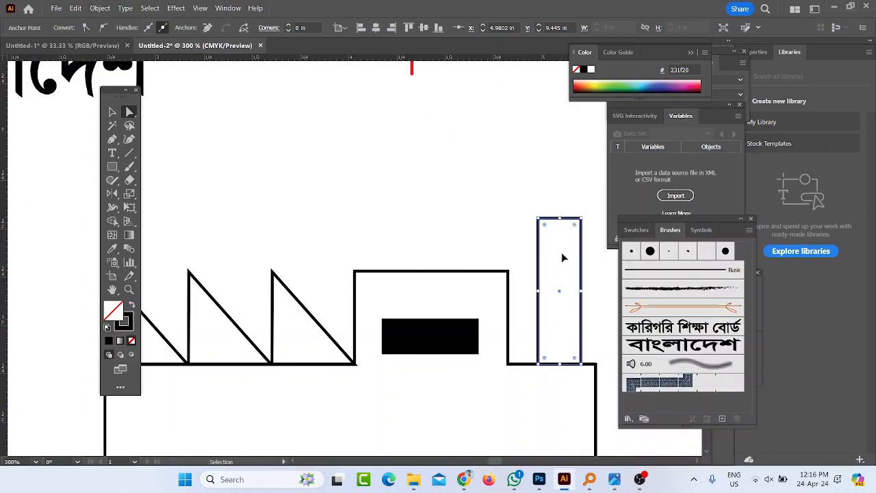
pyautogui.hotkey('ctrl', 'z')
pyautogui.hotkey('ctrl', 'shift', 'z')
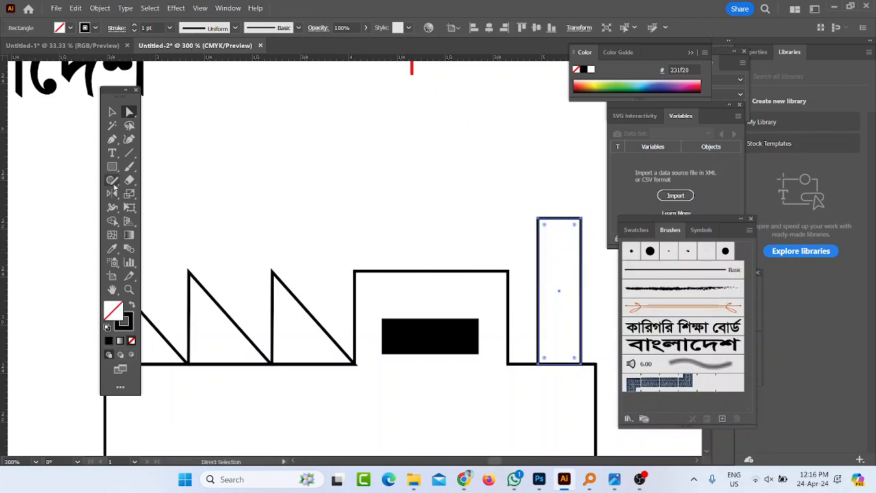
# Add an anchor point at the middle of the chimney's top edge and raise it to form a pointed tip.
pyautogui.click(112, 139)
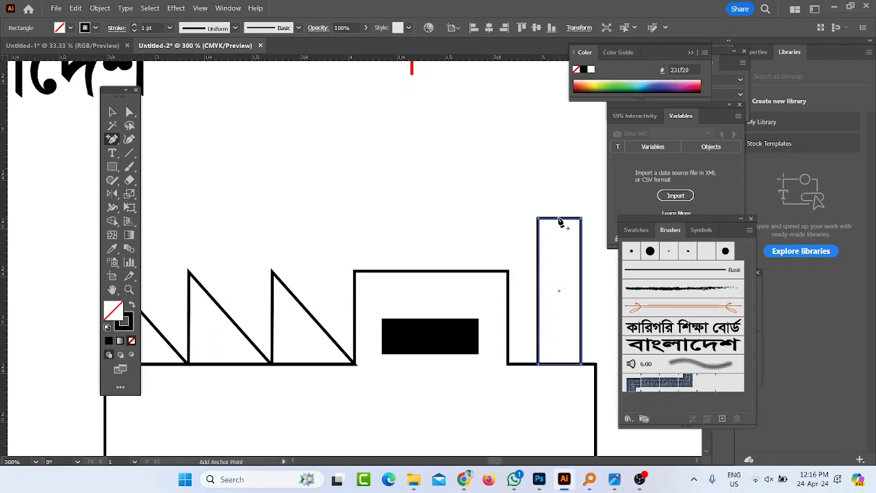
pyautogui.click(559, 223)
pyautogui.click(130, 113)
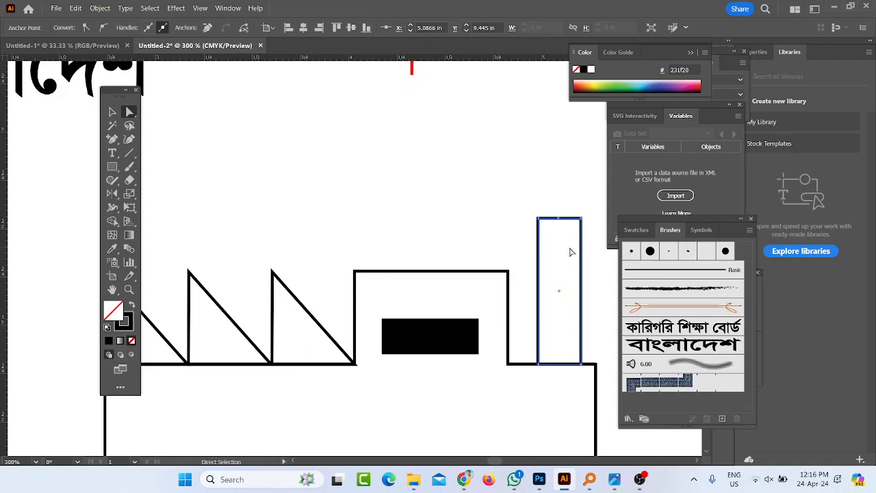
pyautogui.press('Up')
pyautogui.press('Up')
pyautogui.press('Up')
pyautogui.press('Up')
pyautogui.press('Up')
pyautogui.press('Up')
pyautogui.press('Up')
pyautogui.press('Up')
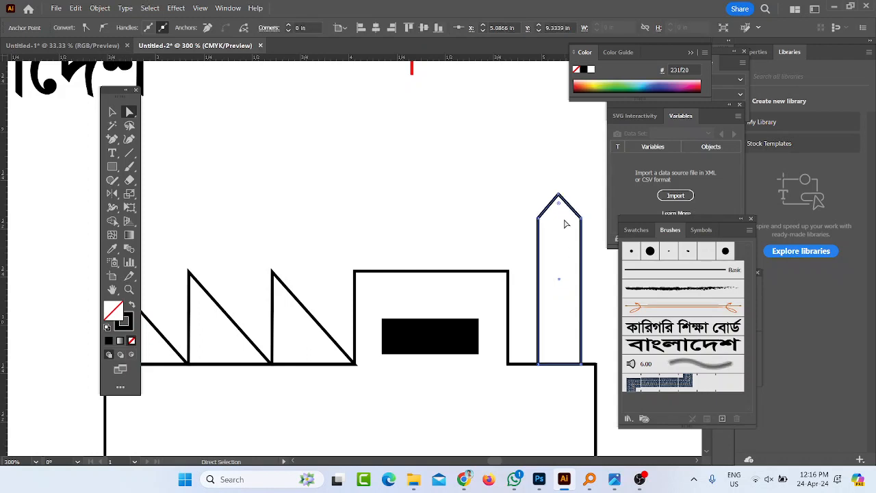
pyautogui.press('Up')
# Round the chimney's tip and both shoulder corners to a radius of about 0.05 in.
pyautogui.click(581, 221)
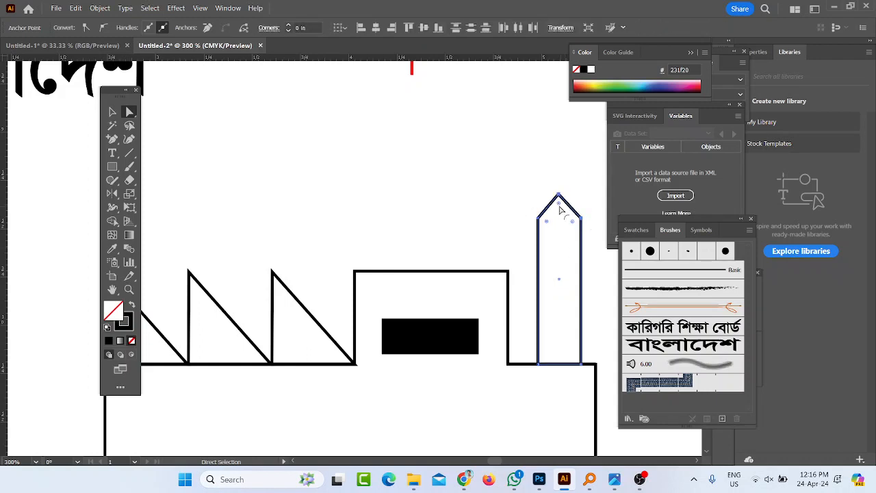
pyautogui.moveTo(560, 210); pyautogui.dragTo(564, 212)
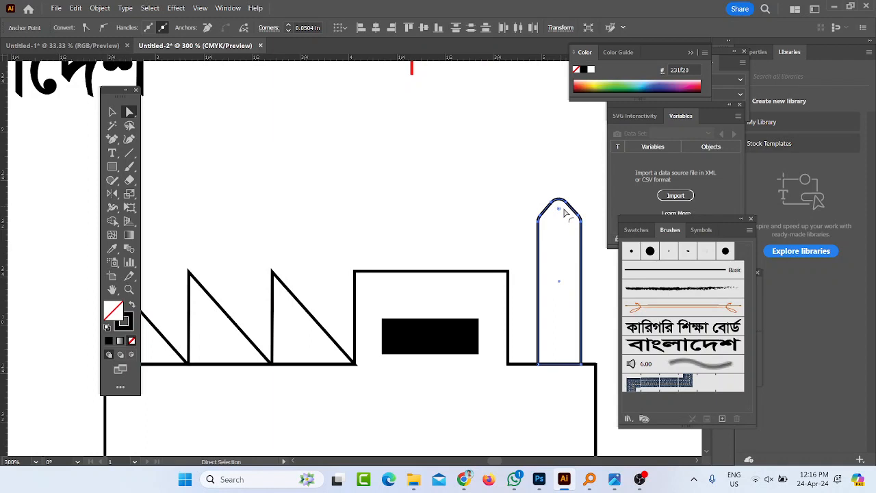
pyautogui.click(569, 190)
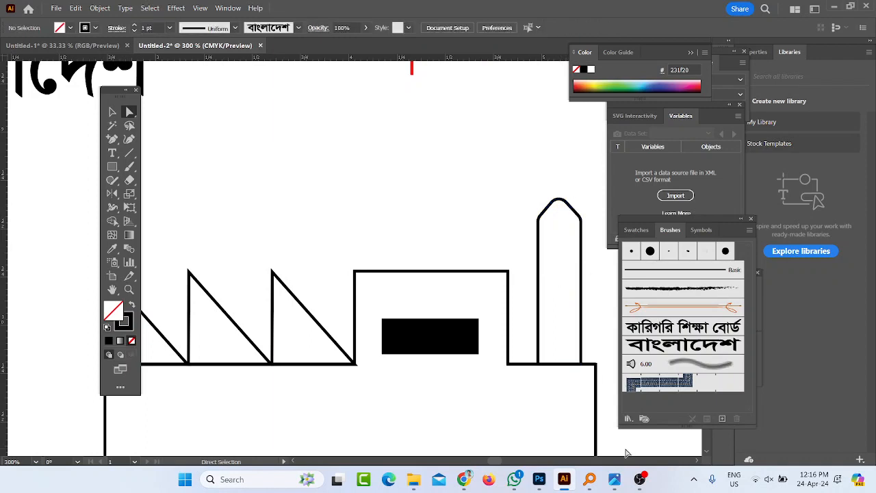
# Consult the smoke in 3.jpg and draw a closed wavy smoke outline above the factory with the Pen tool, tapering toward the chimney top.
pyautogui.scroll(-2, 490, 438)
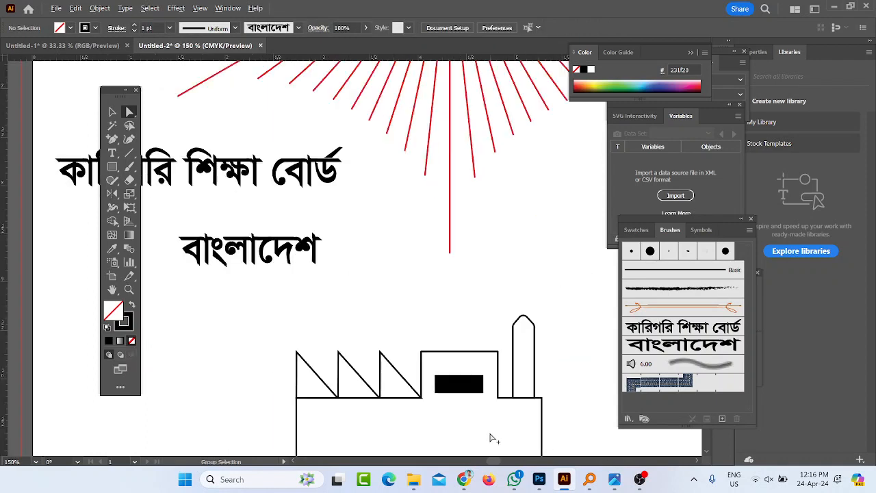
pyautogui.click(614, 479)
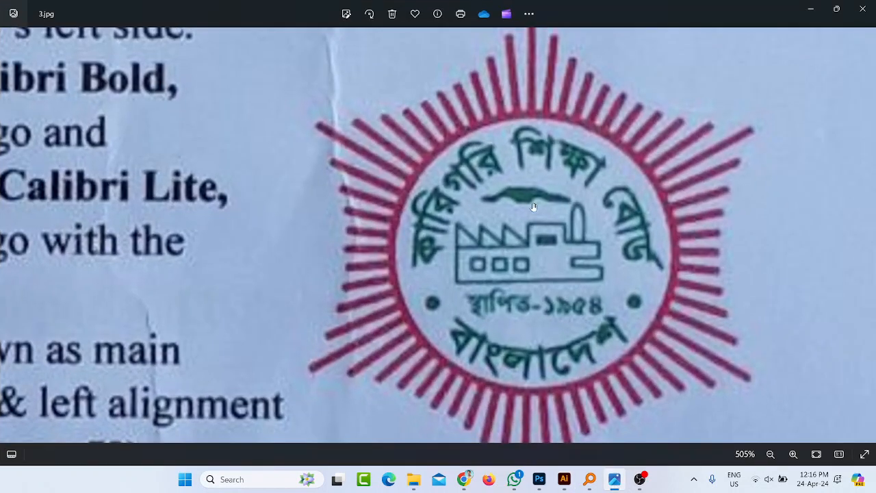
pyautogui.click(614, 479)
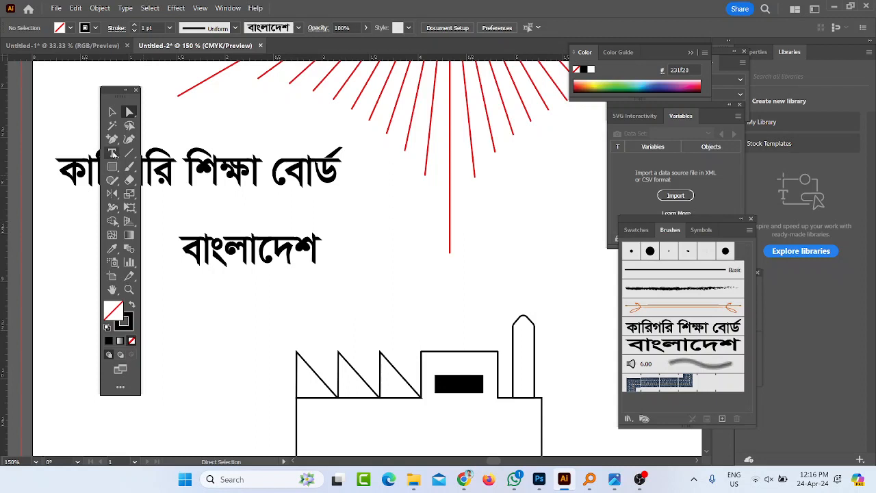
pyautogui.moveTo(111, 138); pyautogui.dragTo(154, 137)
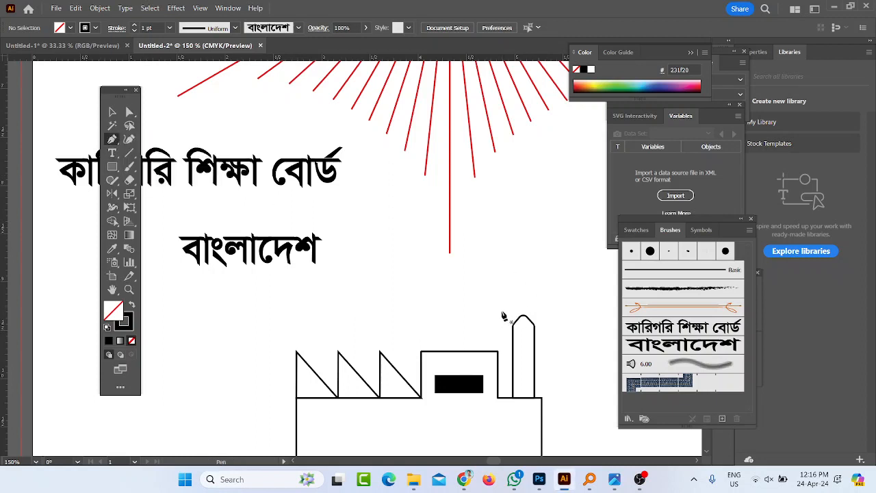
pyautogui.click(486, 311)
pyautogui.moveTo(409, 316); pyautogui.dragTo(423, 288)
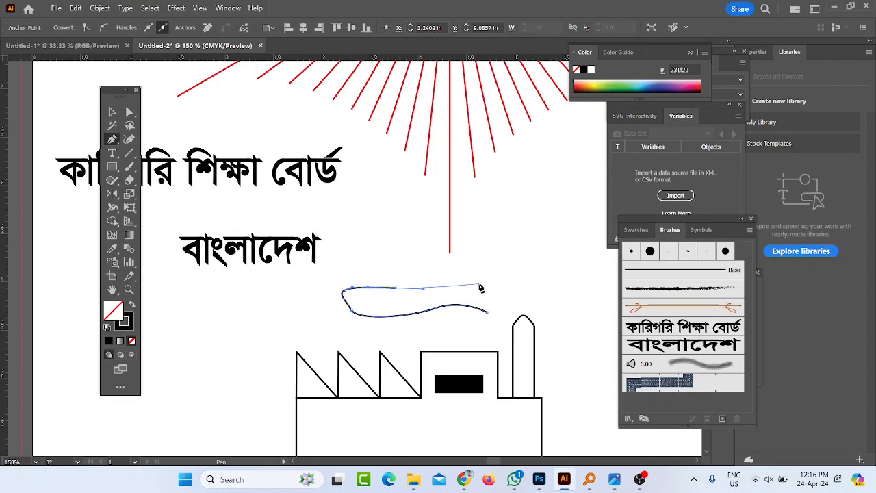
pyautogui.moveTo(488, 286); pyautogui.dragTo(501, 301)
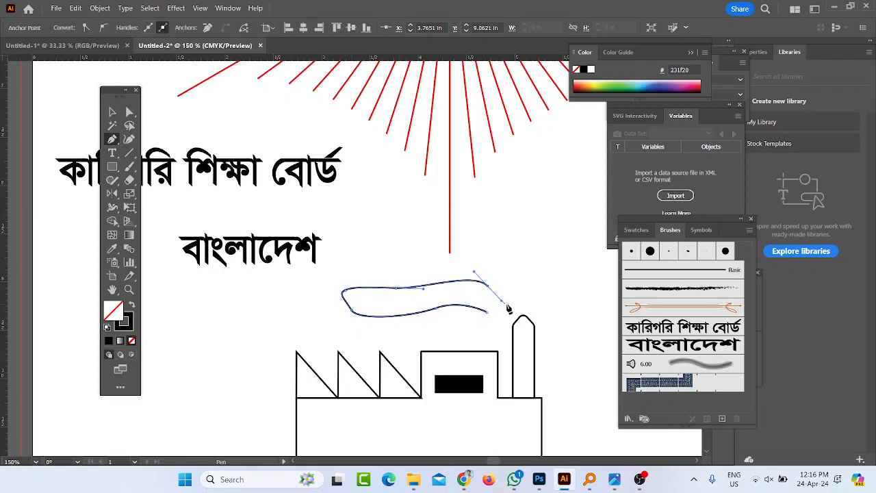
pyautogui.click(520, 313)
pyautogui.click(518, 308)
pyautogui.click(486, 312)
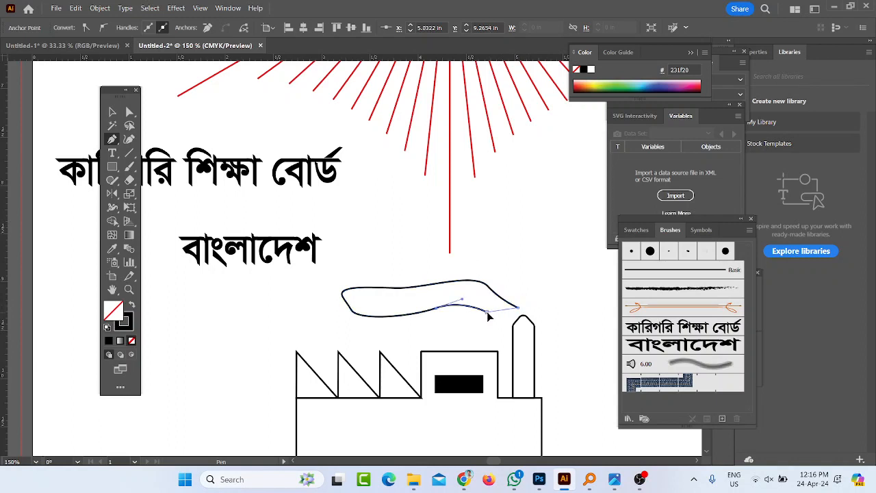
# Give the smoke shape a black fill without a stroke.
pyautogui.click(130, 307)
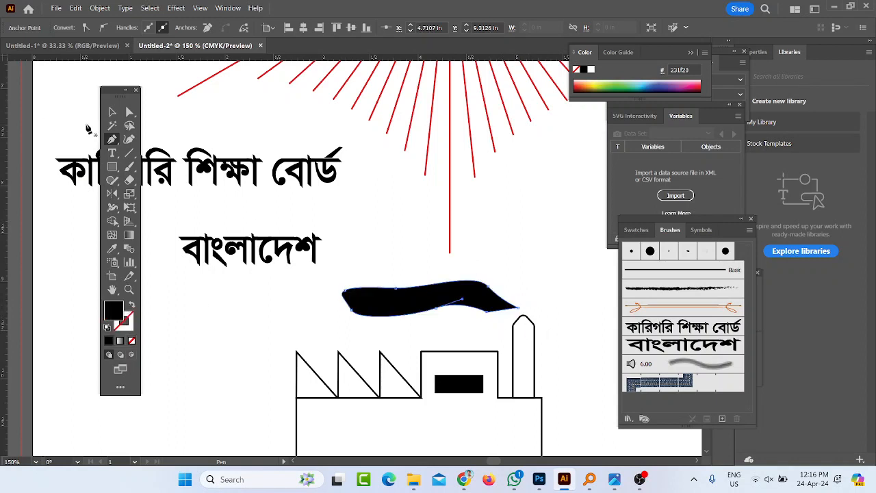
pyautogui.click(112, 111)
pyautogui.click(541, 281)
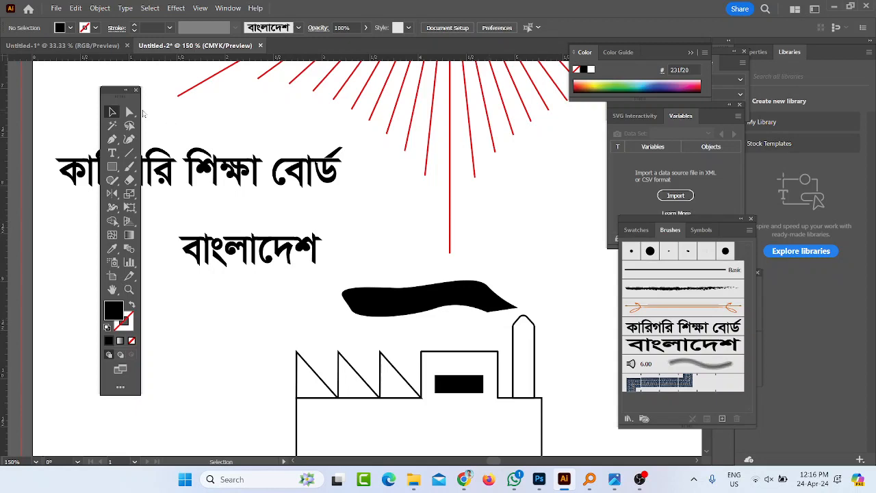
pyautogui.click(129, 112)
pyautogui.scroll(2, 479, 284)
pyautogui.click(493, 334)
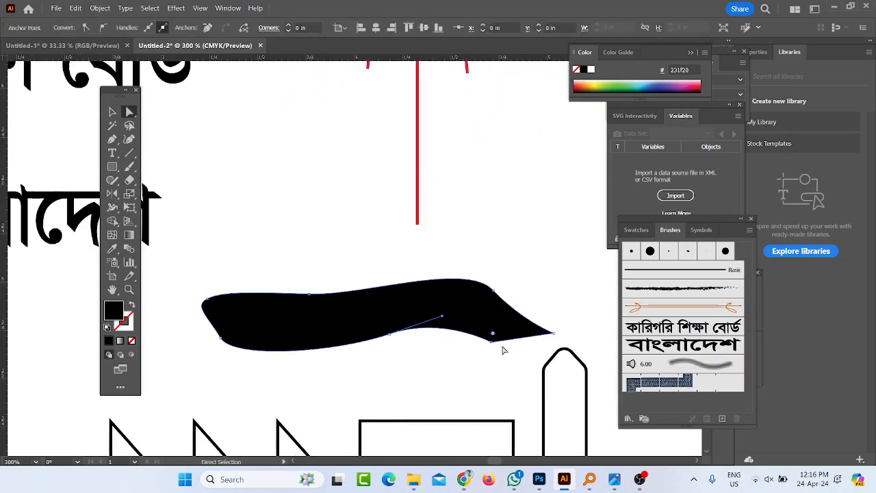
pyautogui.click(490, 377)
# Shrink the smoke shape to roughly two thirds of its width, keeping its pointed end just above the chimney.
pyautogui.scroll(-4, 490, 378)
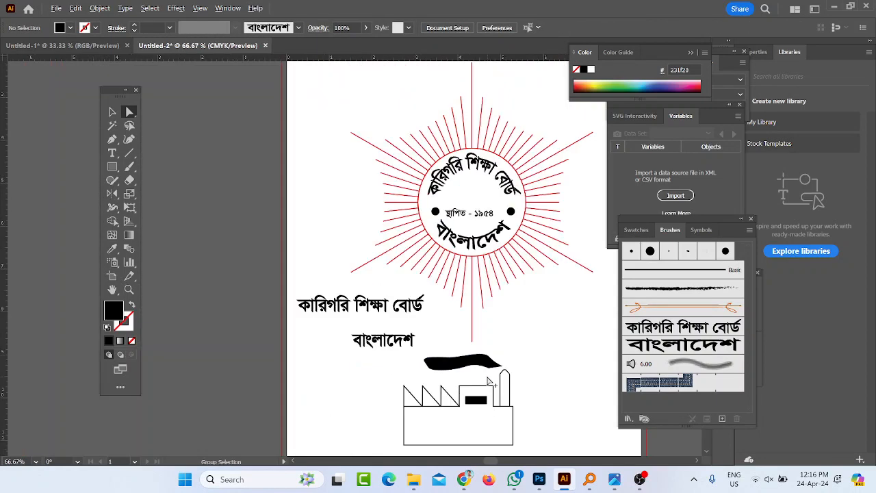
pyautogui.scroll(-2, 488, 384)
pyautogui.scroll(1, 504, 325)
pyautogui.click(473, 299)
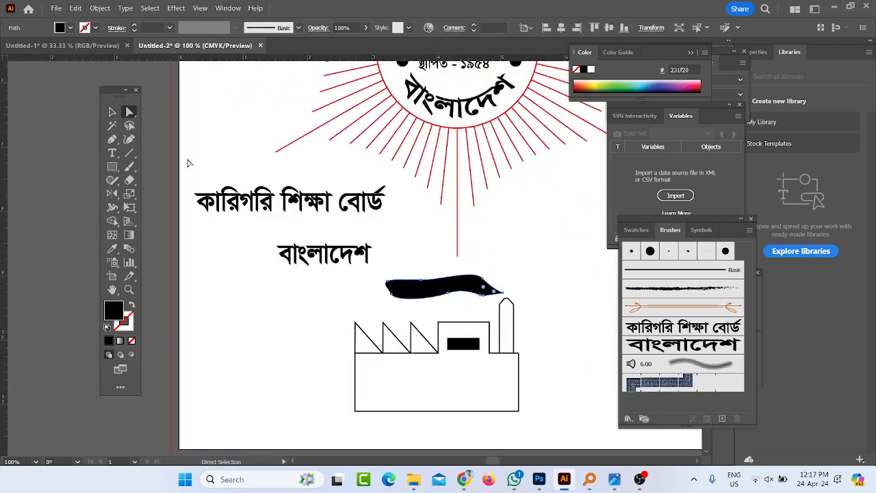
pyautogui.press('v')
pyautogui.moveTo(386, 286); pyautogui.dragTo(469, 281)
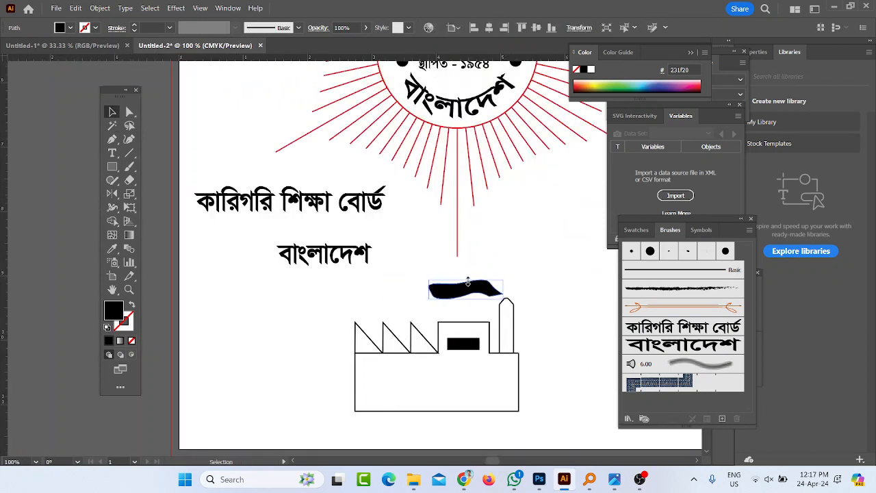
pyautogui.click(535, 279)
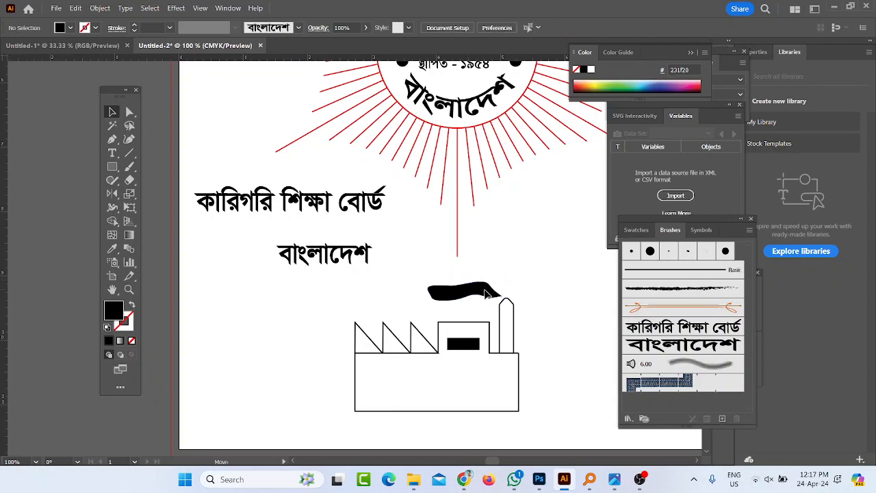
pyautogui.click(486, 293)
pyautogui.click(532, 293)
# Check the factory windows in 3.jpg and draw a small square window inside the main block, below the first roof tooth.
pyautogui.click(615, 481)
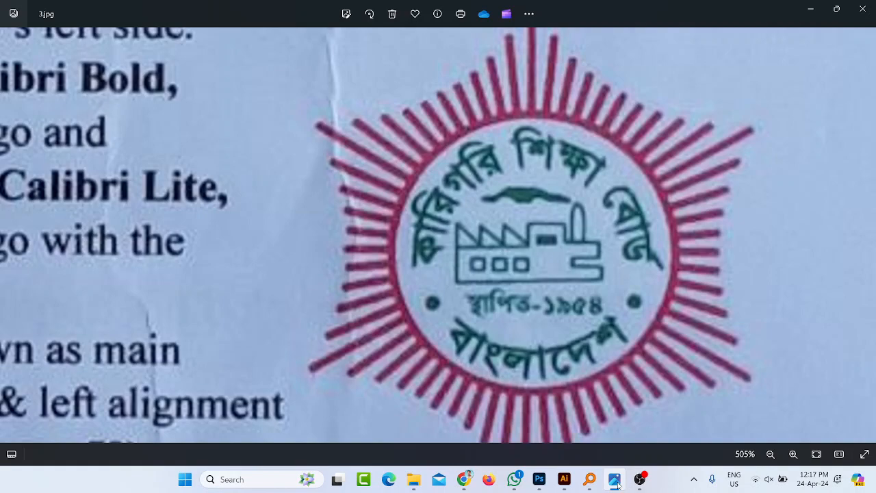
pyautogui.scroll(-4, 544, 314)
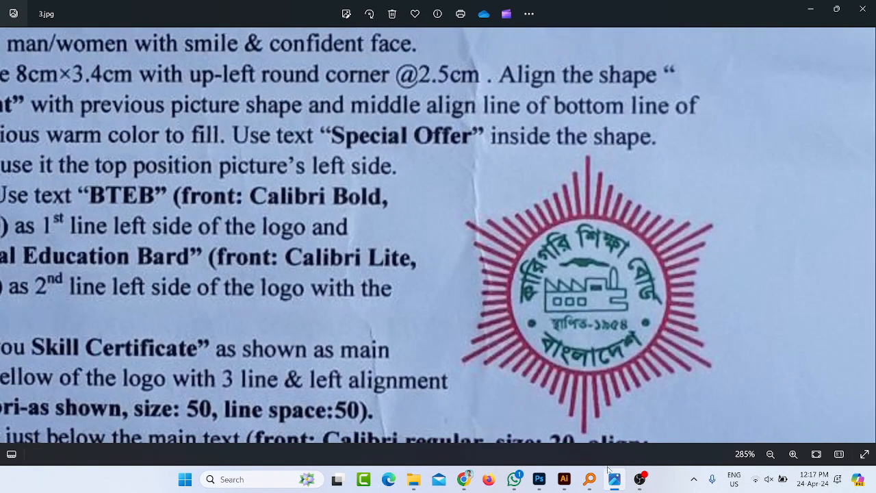
pyautogui.click(613, 479)
pyautogui.scroll(1, 261, 278)
pyautogui.scroll(-1, 261, 278)
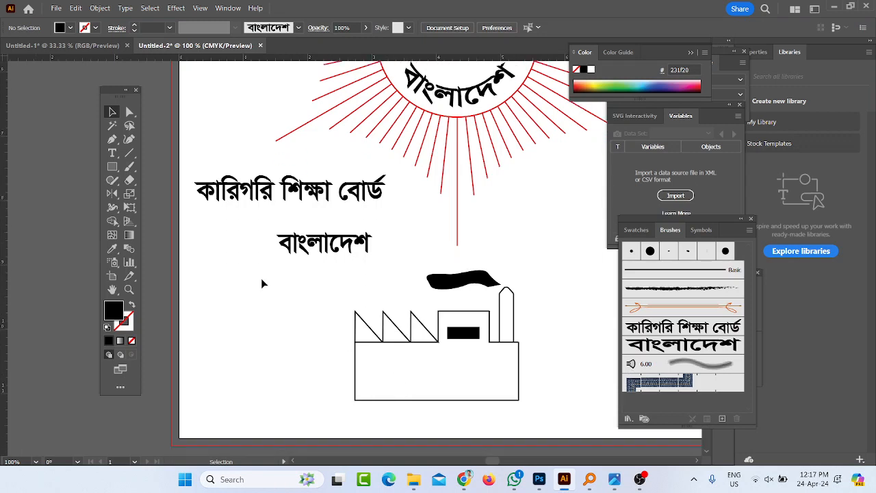
pyautogui.click(113, 167)
pyautogui.click(140, 169)
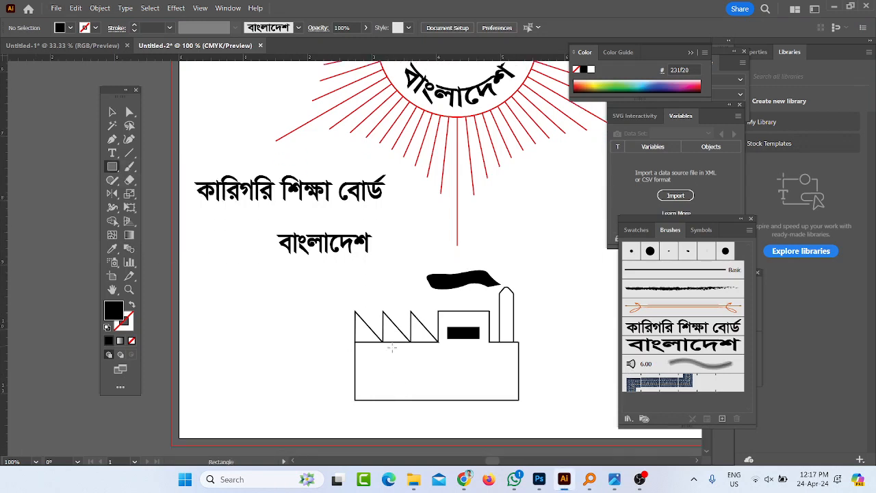
pyautogui.scroll(3, 380, 362)
pyautogui.moveTo(332, 372); pyautogui.dragTo(386, 428)
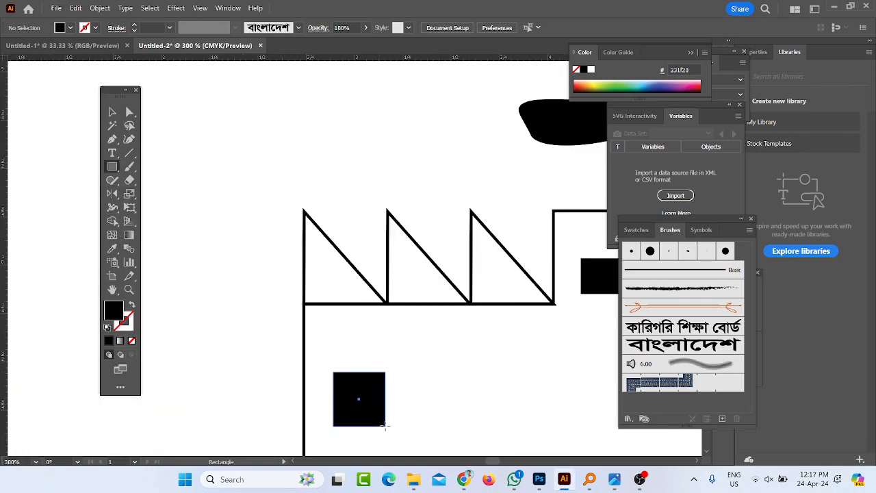
# Give the square window a black stroke without a fill and duplicate it twice to the right, making an evenly spaced row.
pyautogui.scroll(-2, 387, 427)
pyautogui.click(132, 305)
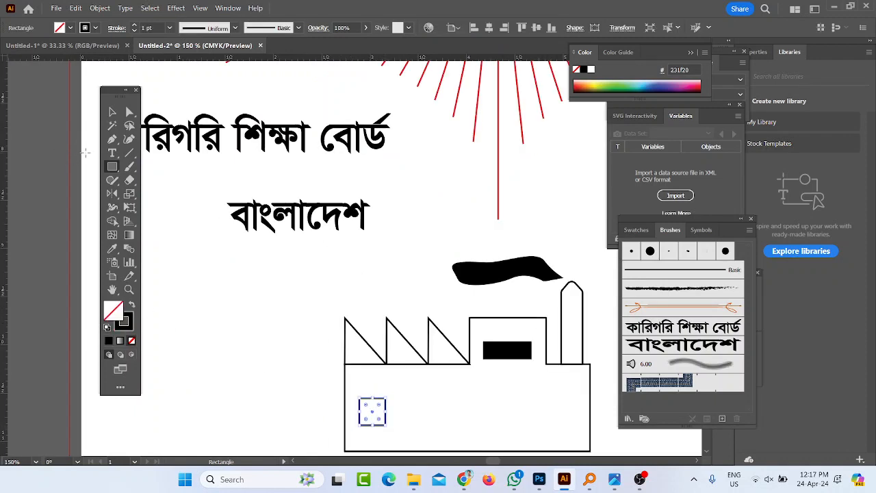
pyautogui.click(112, 112)
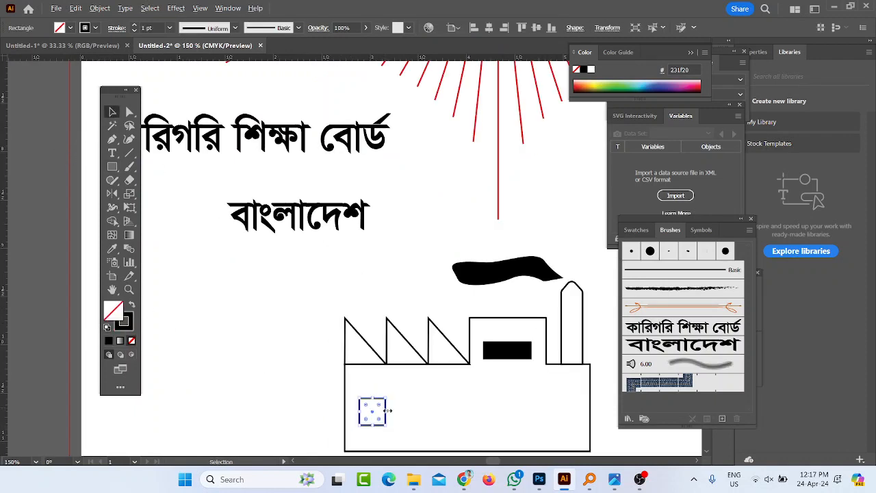
pyautogui.scroll(2, 383, 418)
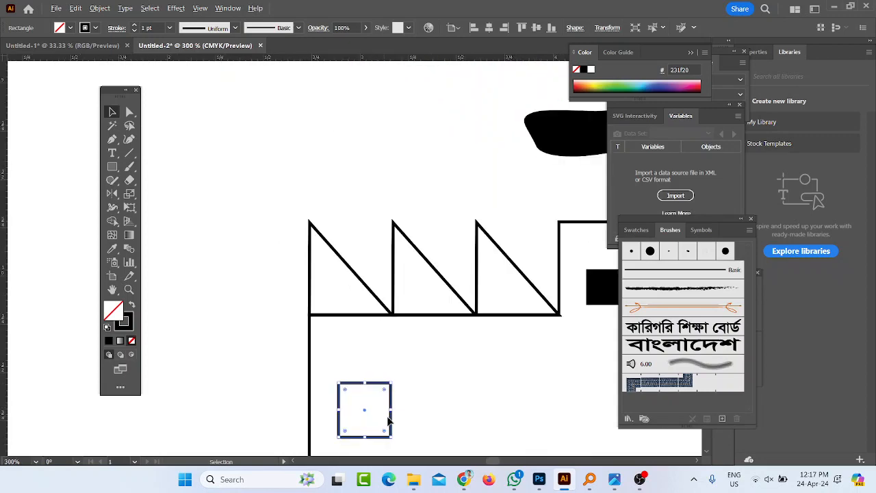
pyautogui.moveTo(391, 423); pyautogui.dragTo(461, 427)
pyautogui.hotkey('ctrl', 'd')
pyautogui.scroll(-3, 471, 429)
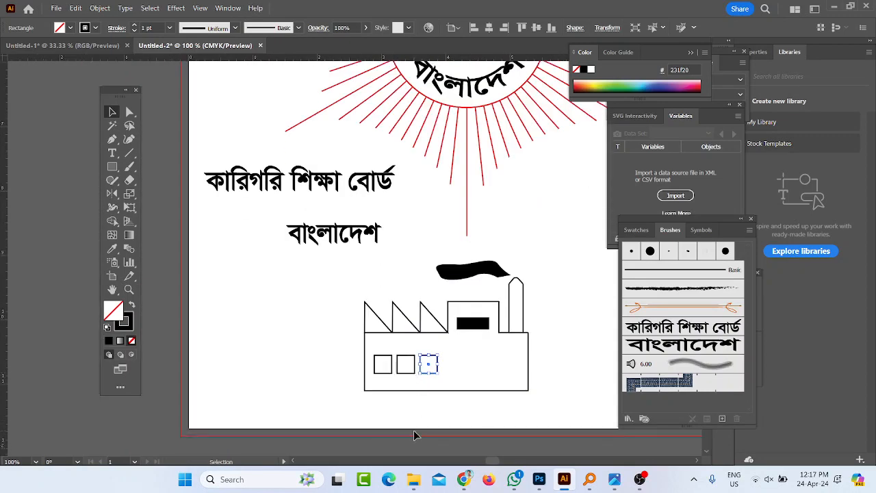
# Check the factory's side notch in 3.jpg and draw a rectangle overlapping the main block's right wall, level with the windows.
pyautogui.click(615, 479)
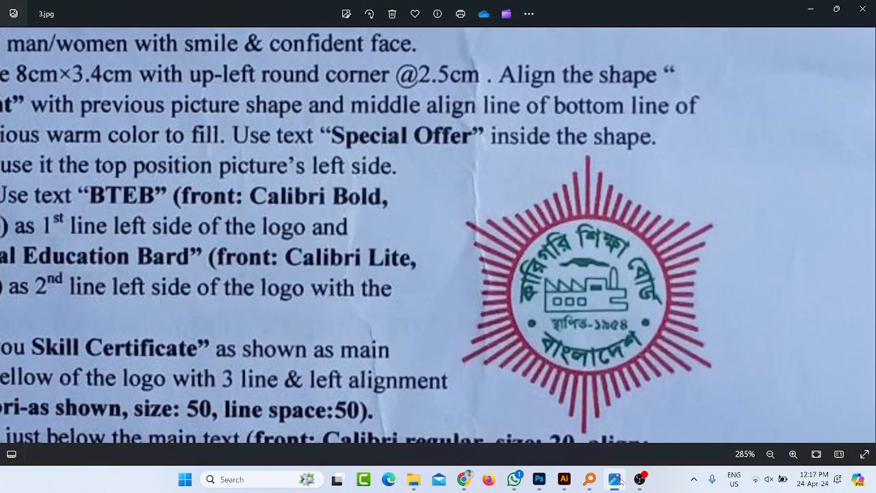
pyautogui.scroll(2, 608, 306)
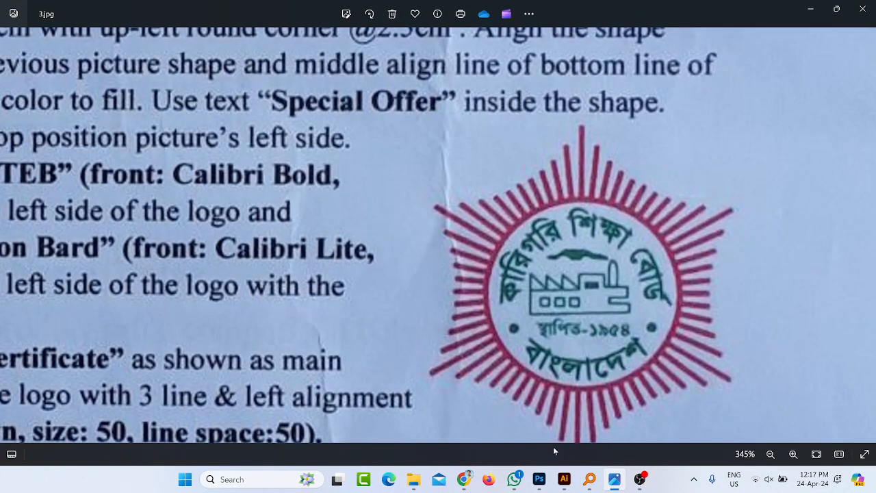
pyautogui.click(614, 479)
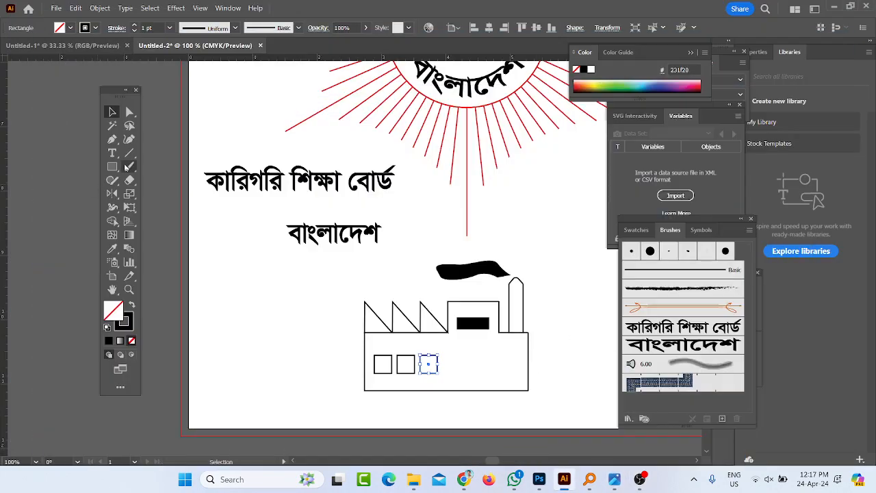
pyautogui.click(115, 166)
pyautogui.moveTo(484, 355)
pyautogui.mouseDown()
pyautogui.moveTo(540, 378)
pyautogui.moveTo(534, 373)
pyautogui.mouseUp()
pyautogui.click(112, 114)
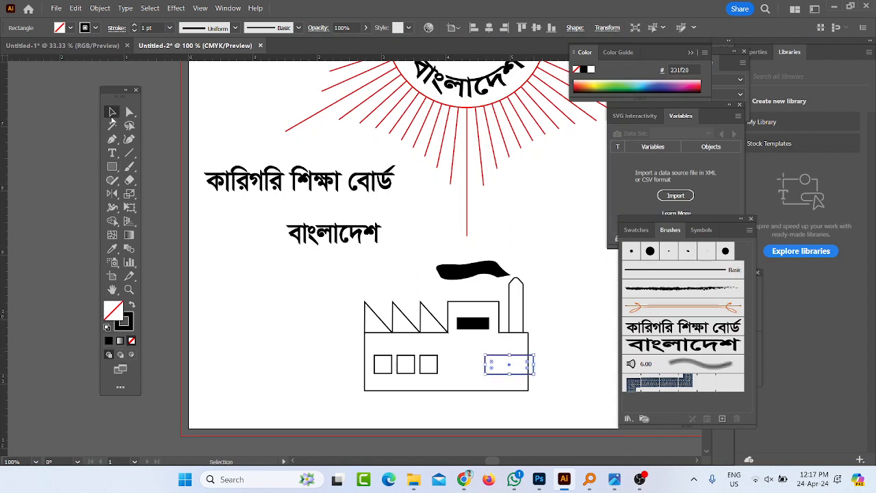
# Cut the rectangle's area out of the factory outline with Shape Builder, leaving an open notch in the right wall.
pyautogui.keyDown('shift'); pyautogui.click(481, 389); pyautogui.keyUp('shift')
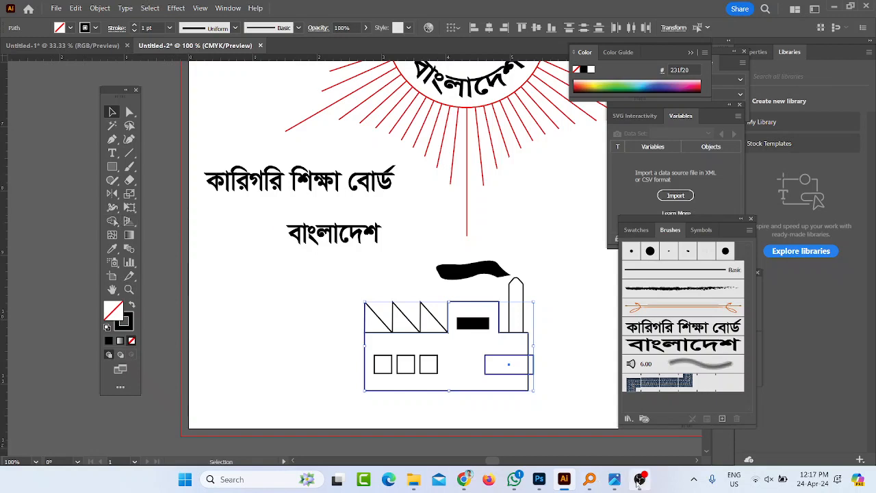
pyautogui.hotkey('ctrl', '=')
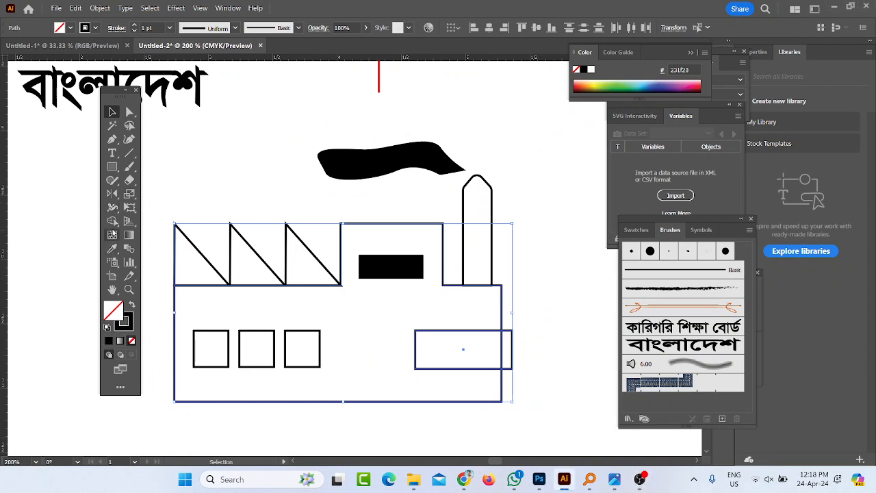
pyautogui.click(112, 220)
pyautogui.keyDown('alt'); pyautogui.moveTo(510, 349); pyautogui.dragTo(487, 352); pyautogui.keyUp('alt')
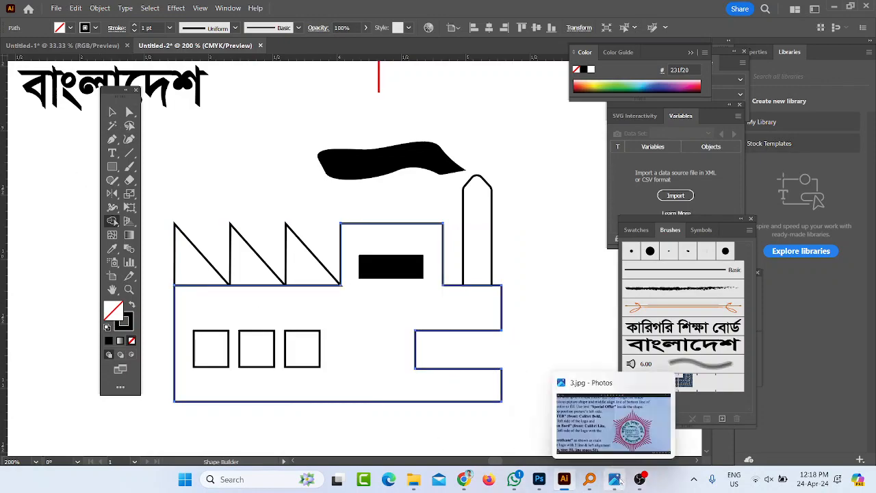
# Examine the instructions and the factory's placement inside the emblem in 3.jpg.
pyautogui.click(598, 404)
pyautogui.scroll(-5, 604, 294)
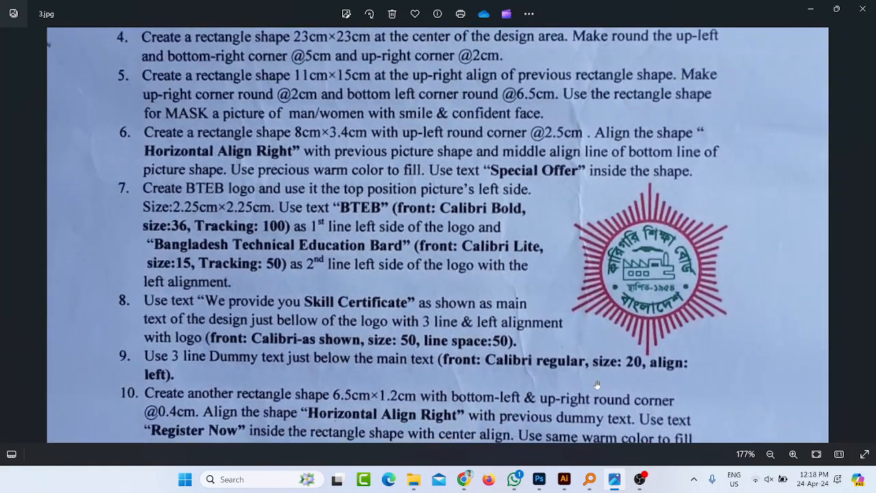
pyautogui.moveTo(598, 386); pyautogui.dragTo(598, 236)
pyautogui.scroll(1, 598, 348)
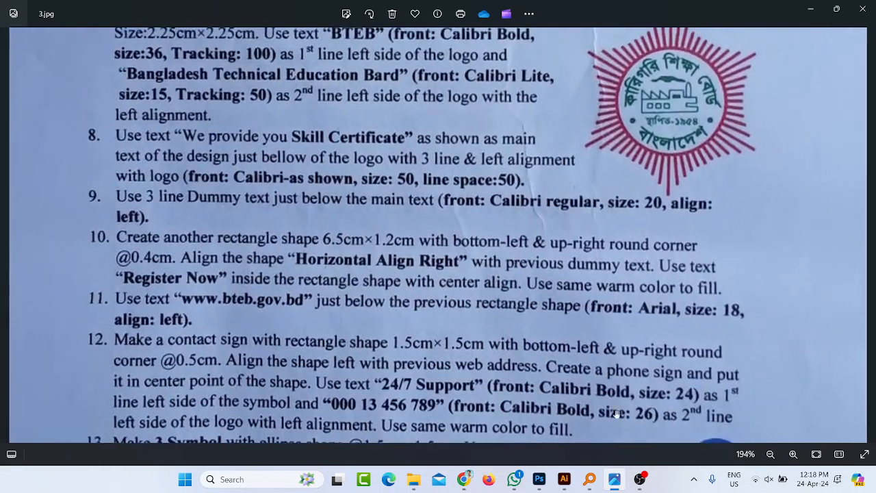
pyautogui.moveTo(586, 360); pyautogui.dragTo(579, 266)
pyautogui.moveTo(602, 117); pyautogui.dragTo(650, 390)
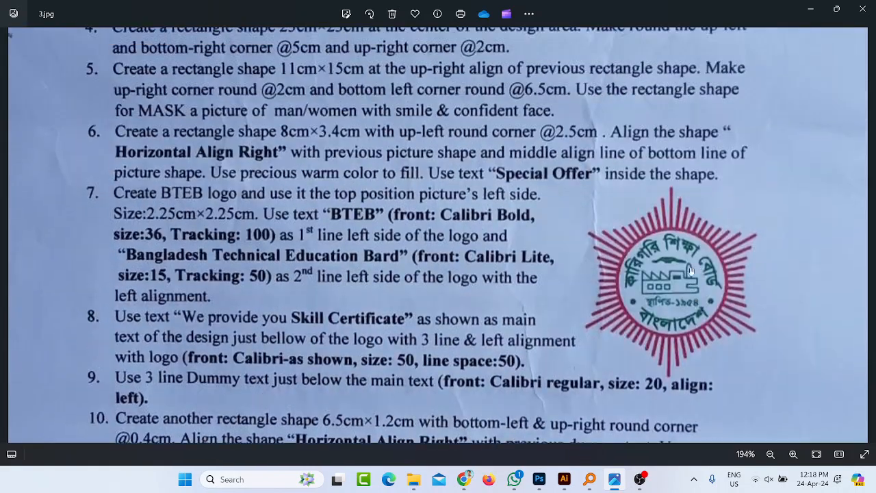
pyautogui.scroll(5, 724, 331)
pyautogui.click(810, 9)
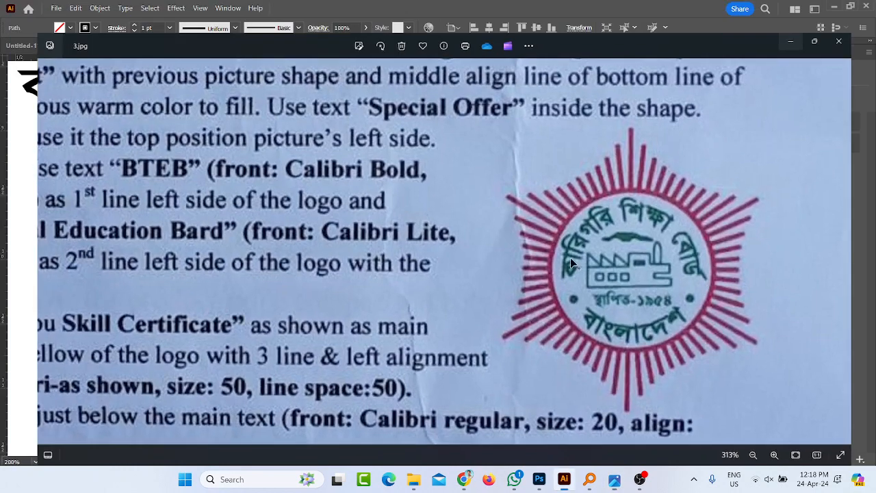
# Group the whole factory drawing with its smoke and move it into the emblem's circle, just above the founding-year text.
pyautogui.scroll(-3, 481, 315)
pyautogui.click(112, 112)
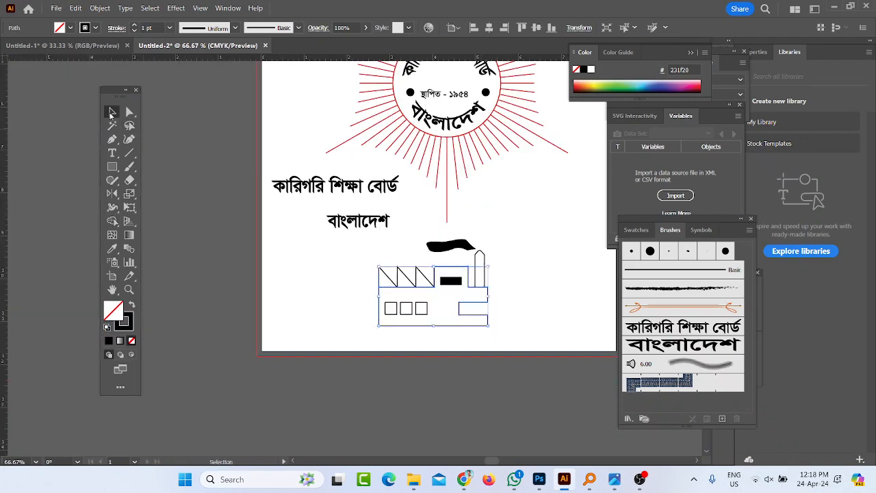
pyautogui.moveTo(335, 245); pyautogui.dragTo(466, 127)
pyautogui.hotkey('ctrl', 'g')
pyautogui.scroll(2, 452, 308)
pyautogui.scroll(3, 463, 129)
pyautogui.moveTo(430, 194); pyautogui.dragTo(430, 175)
# Scale the factory group down slightly about its centre to leave space around it inside the lettering.
pyautogui.moveTo(419, 129)
pyautogui.mouseDown()
pyautogui.moveTo(405, 135)
pyautogui.moveTo(428, 128)
pyautogui.mouseUp()
pyautogui.hotkey('ctrl', 'z')
pyautogui.scroll(-2, 440, 177)
pyautogui.scroll(1, 445, 163)
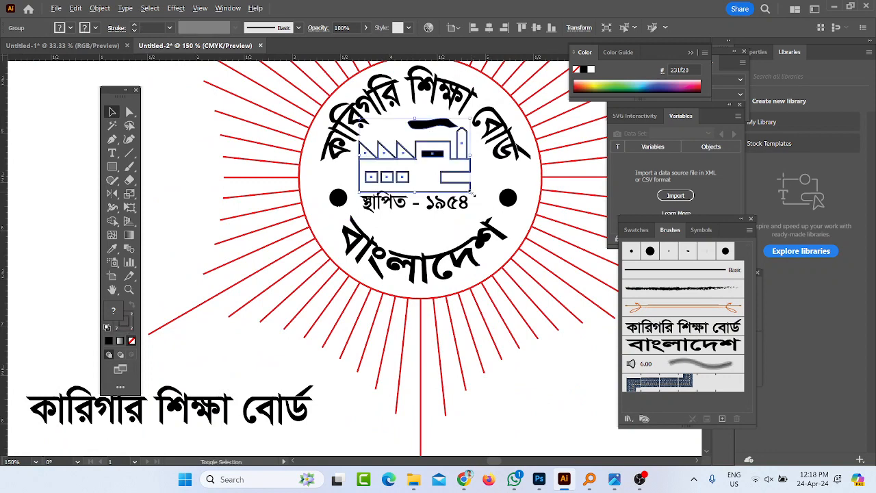
pyautogui.moveTo(472, 194); pyautogui.dragTo(463, 185)
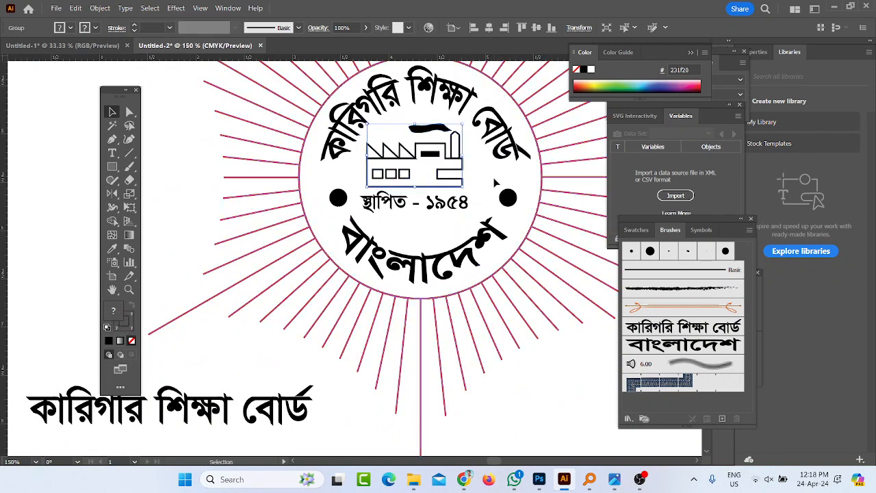
pyautogui.click(496, 183)
# Nudge the founding-year text slightly down and to the right, beneath the factory.
pyautogui.hotkey('ctrl', '0')
pyautogui.hotkey('ctrl', '1')
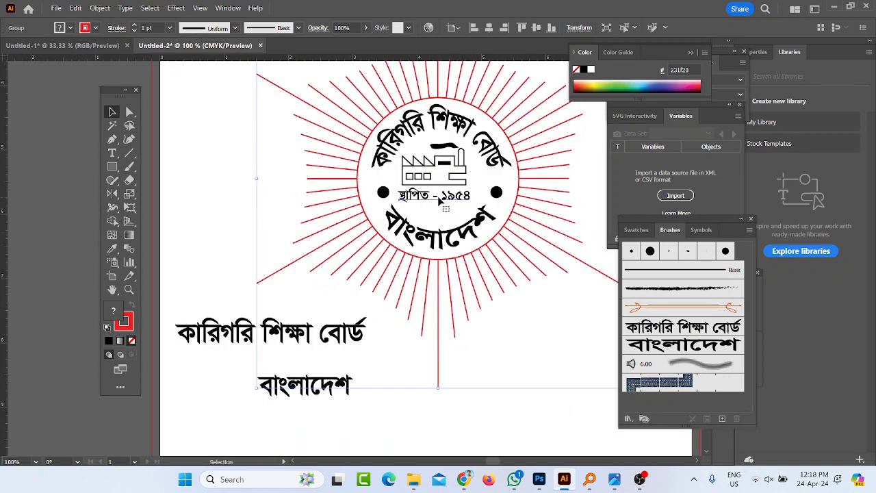
pyautogui.click(440, 200)
pyautogui.press('Down')
pyautogui.press('Down')
pyautogui.press('Down')
pyautogui.press('Down')
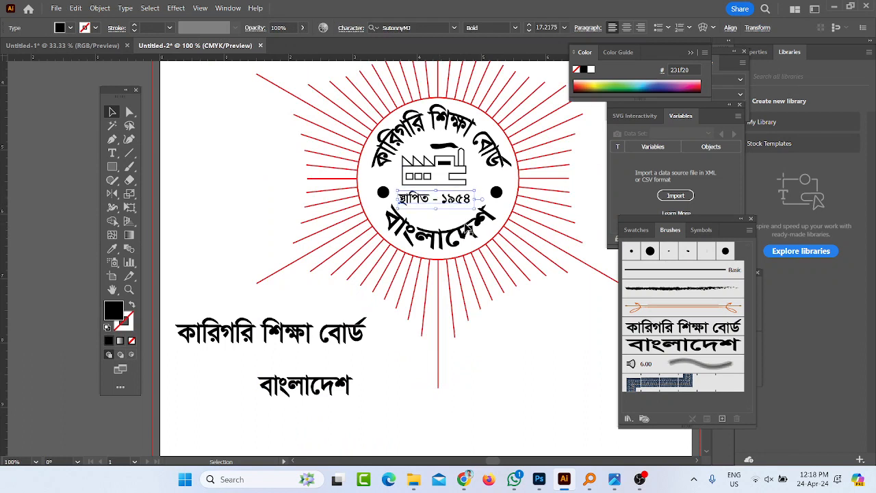
pyautogui.press('Right')
pyautogui.press('Right')
pyautogui.click(235, 242)
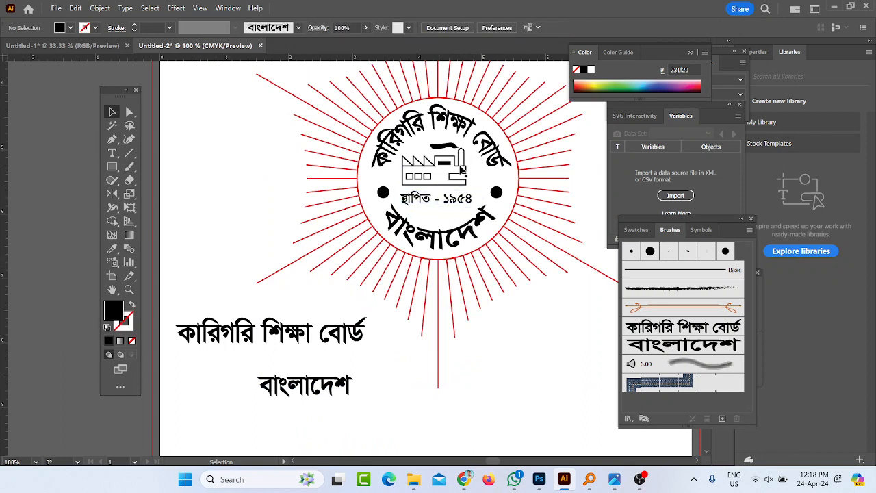
# Enlarge the factory group slightly about its centre.
pyautogui.click(461, 168)
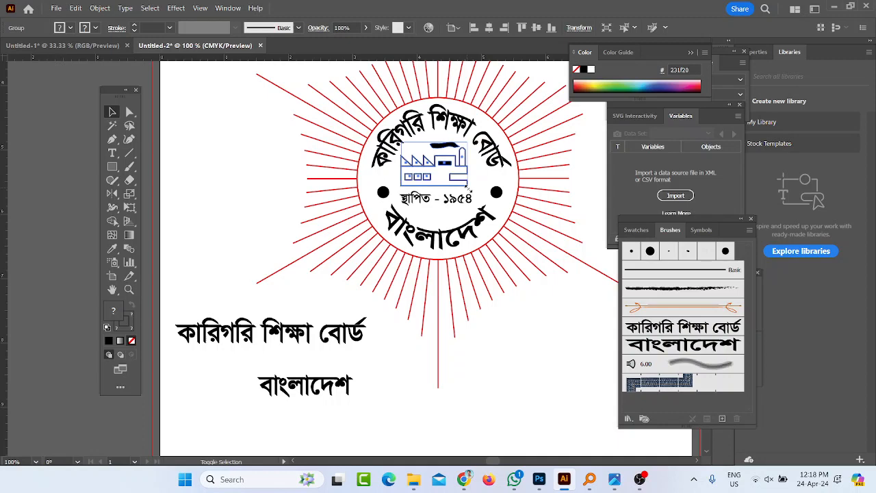
pyautogui.click(273, 226)
pyautogui.scroll(-1, 288, 255)
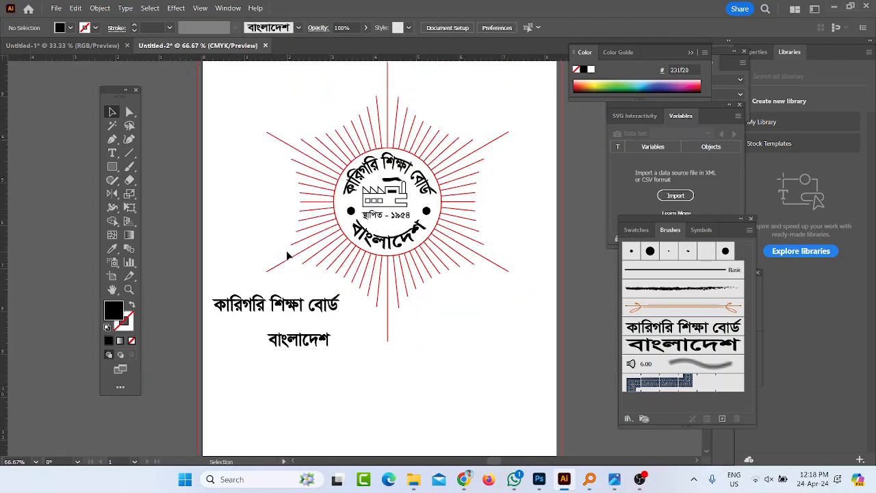
# Inspect the assembled emblem up close and compare its lettering, dots and factory with 3.jpg.
pyautogui.scroll(2, 378, 181)
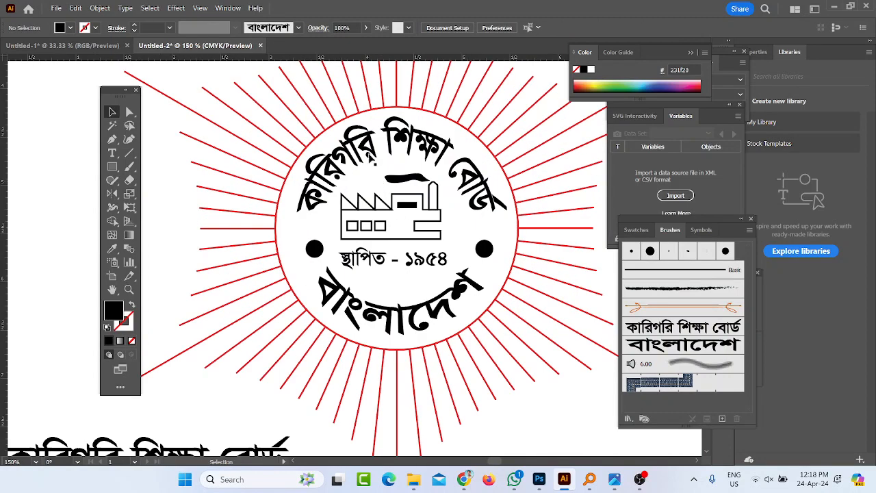
pyautogui.click(374, 163)
pyautogui.scroll(-2, 323, 323)
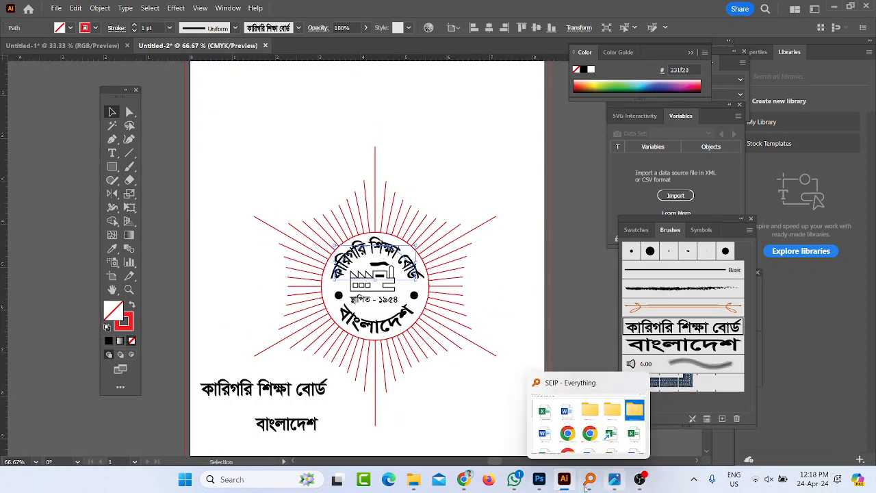
pyautogui.click(546, 272)
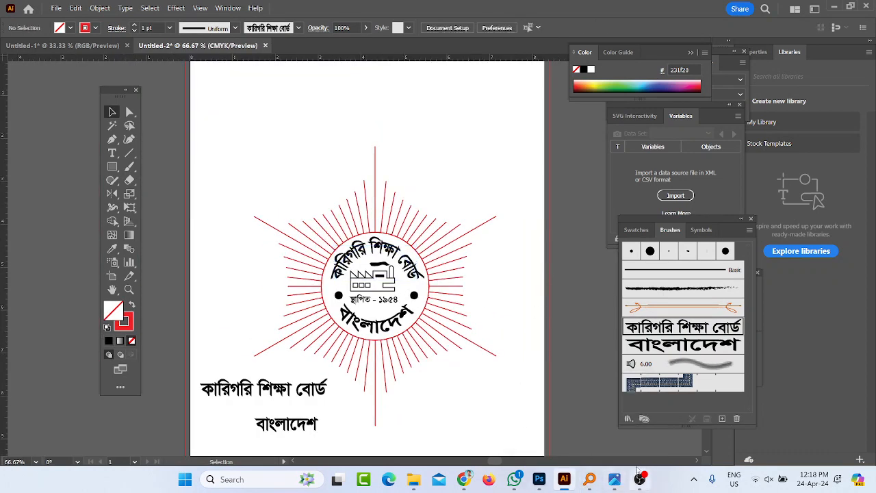
pyautogui.moveTo(643, 482)
pyautogui.scroll(2, 345, 288)
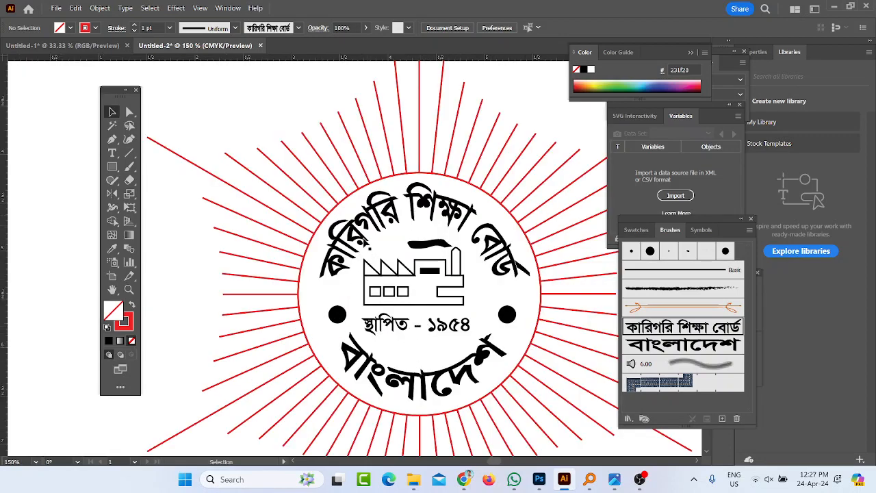
pyautogui.click(614, 479)
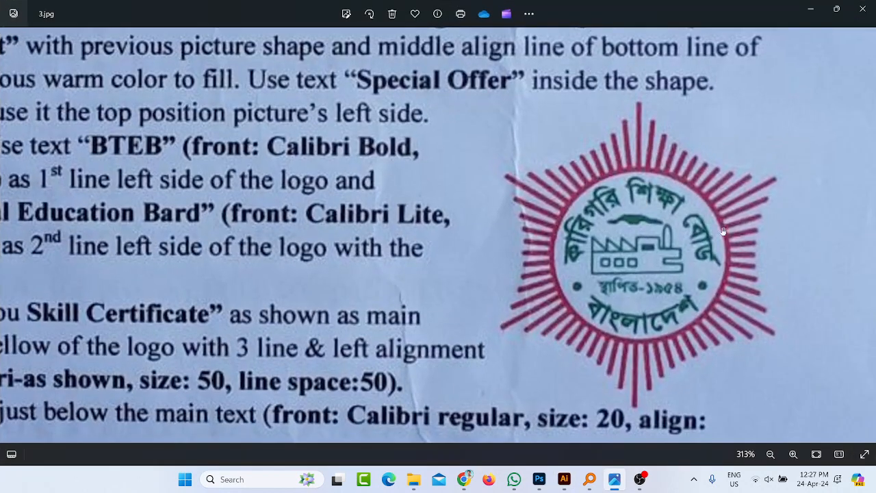
pyautogui.click(810, 8)
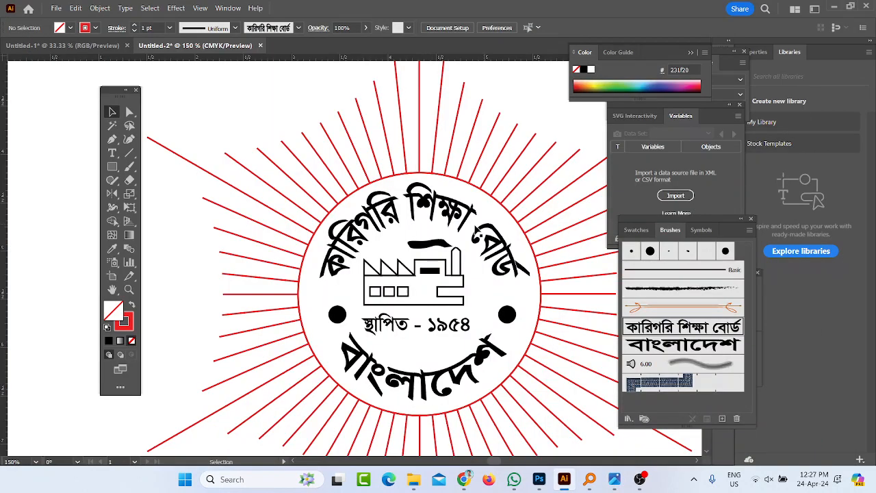
# Expand the appearance of both curved lettering strokes, selected together with the factory group, two dots and founding-year text.
pyautogui.click(426, 212)
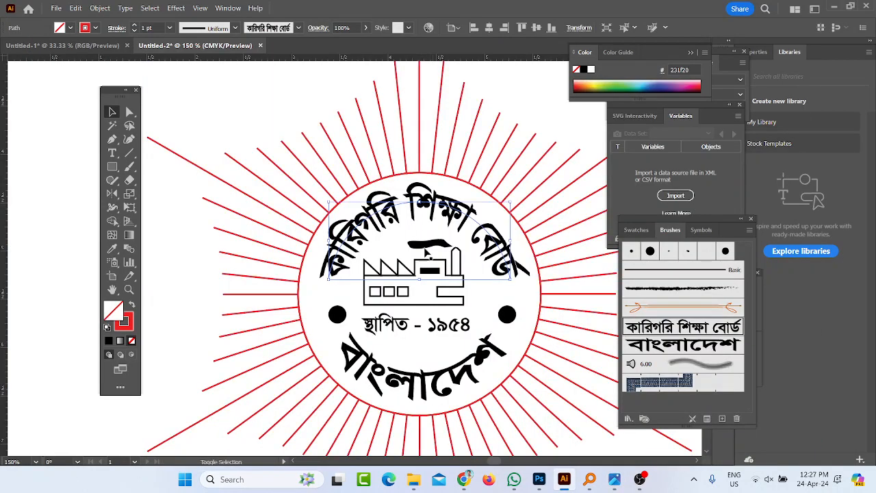
pyautogui.keyDown('shift'); pyautogui.click(424, 246); pyautogui.keyUp('shift')
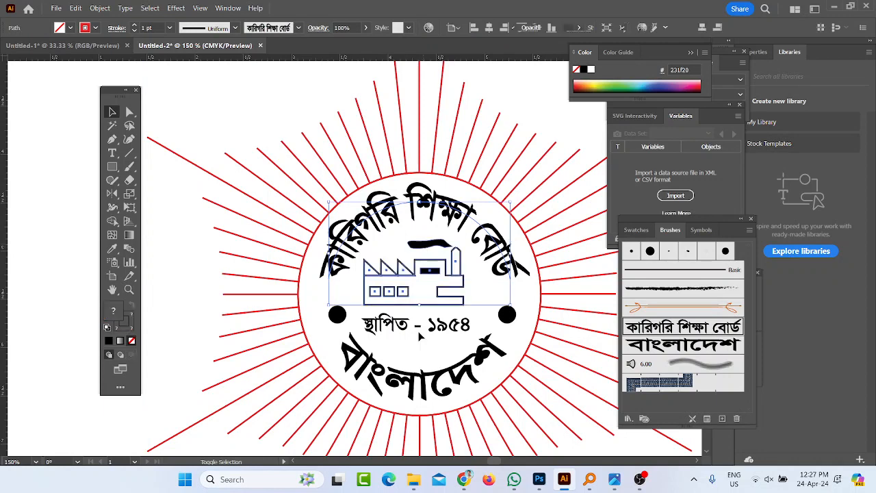
pyautogui.keyDown('shift'); pyautogui.click(342, 319); pyautogui.keyUp('shift')
pyautogui.keyDown('shift'); pyautogui.click(513, 314); pyautogui.keyUp('shift')
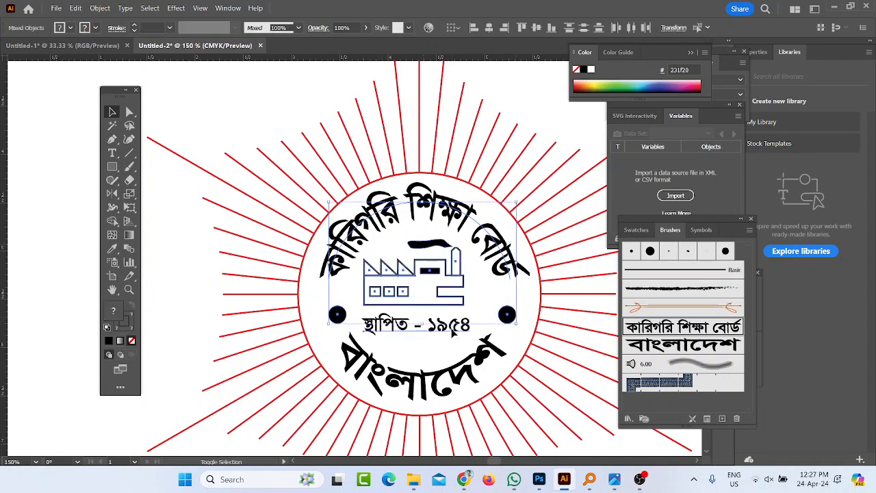
pyautogui.keyDown('shift'); pyautogui.click(434, 385); pyautogui.keyUp('shift')
pyautogui.click(100, 7)
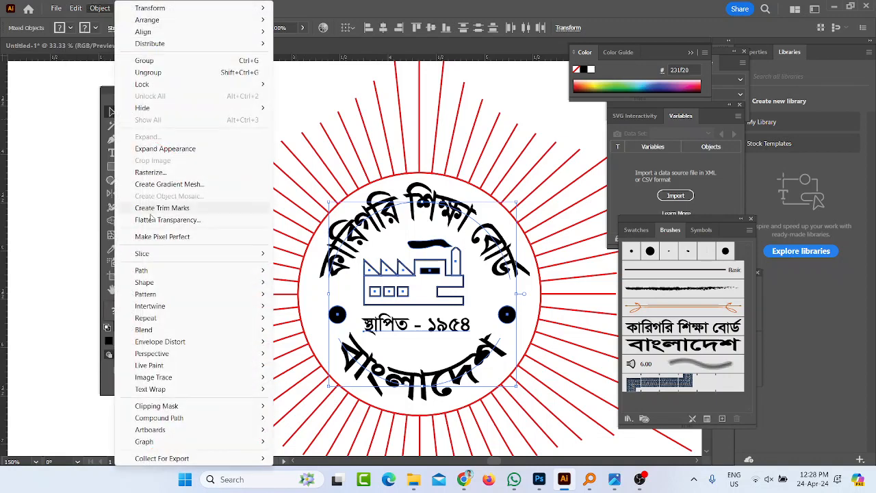
pyautogui.click(157, 149)
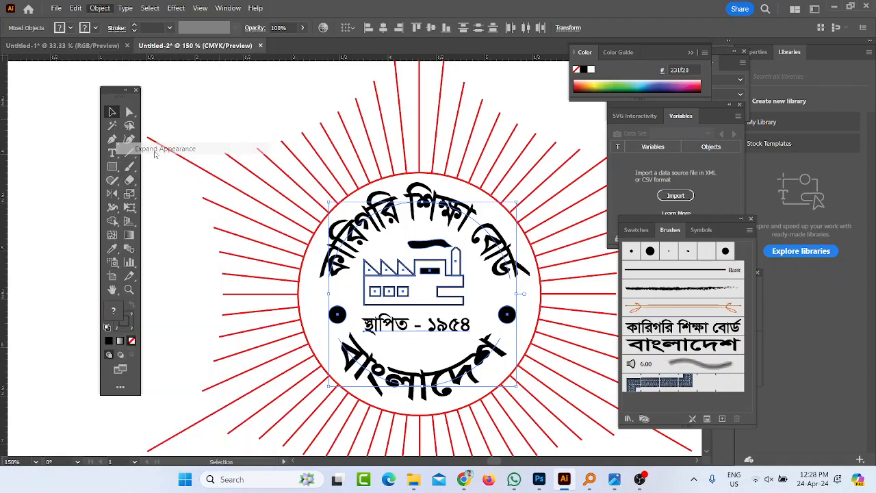
# Expand the object, fill and stroke of the selected curved lettering, factory, dots and founding-year text.
pyautogui.rightClick(399, 325)
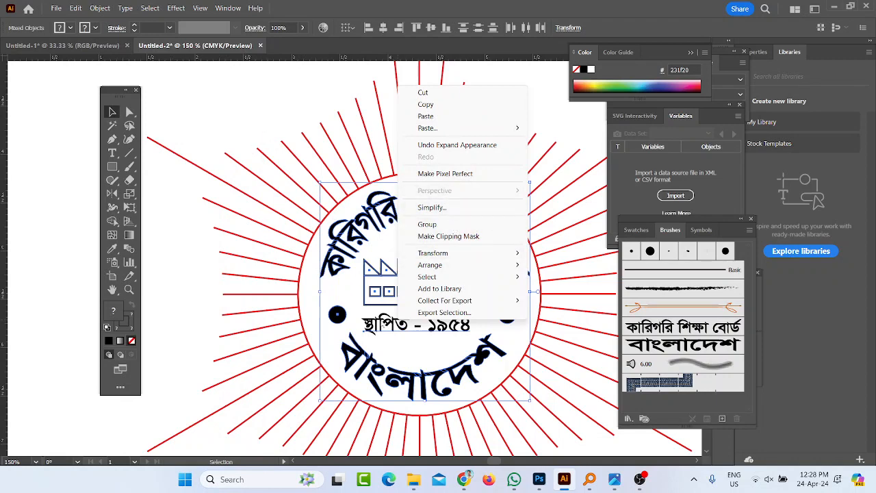
pyautogui.click(100, 8)
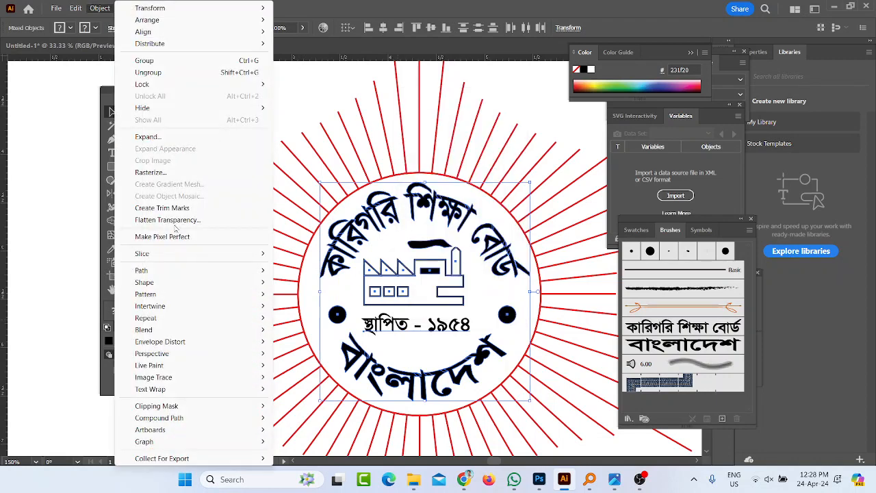
pyautogui.click(148, 136)
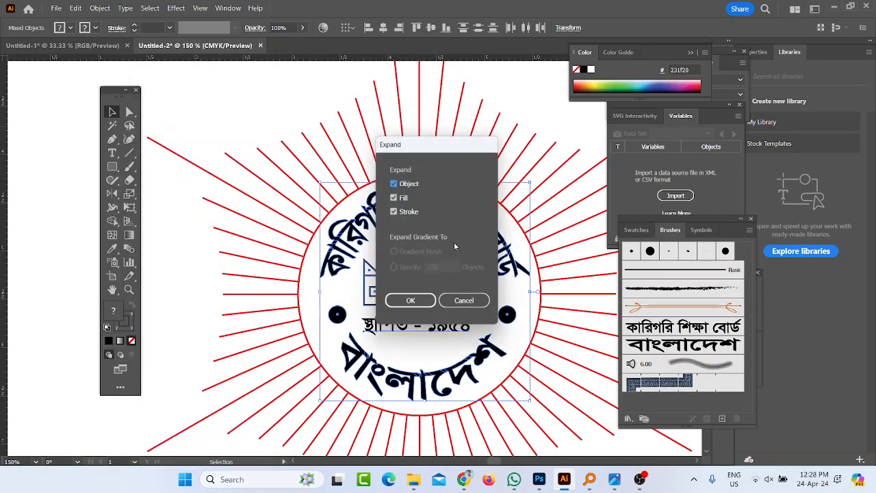
pyautogui.click(413, 304)
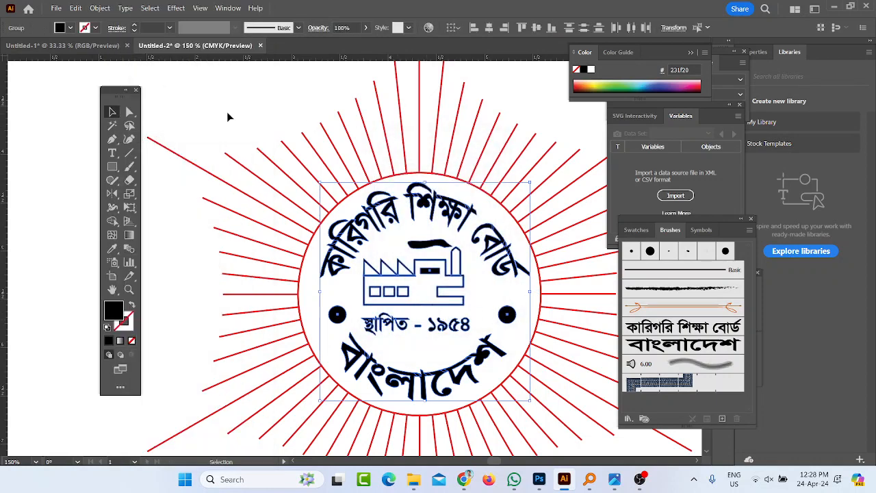
# Fill the selected lettering, factory, dots and founding-year text with green 18a000 and deselect them.
pyautogui.doubleClick(114, 310)
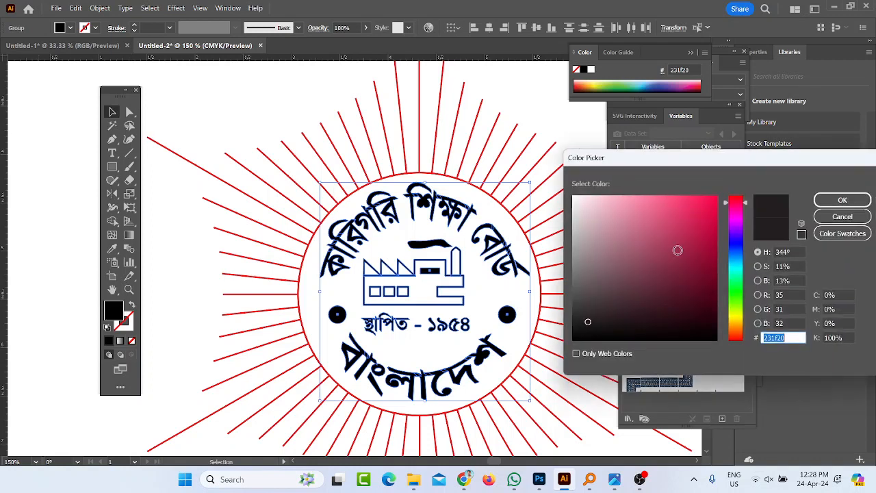
pyautogui.click(730, 295)
pyautogui.moveTo(717, 245); pyautogui.dragTo(722, 250)
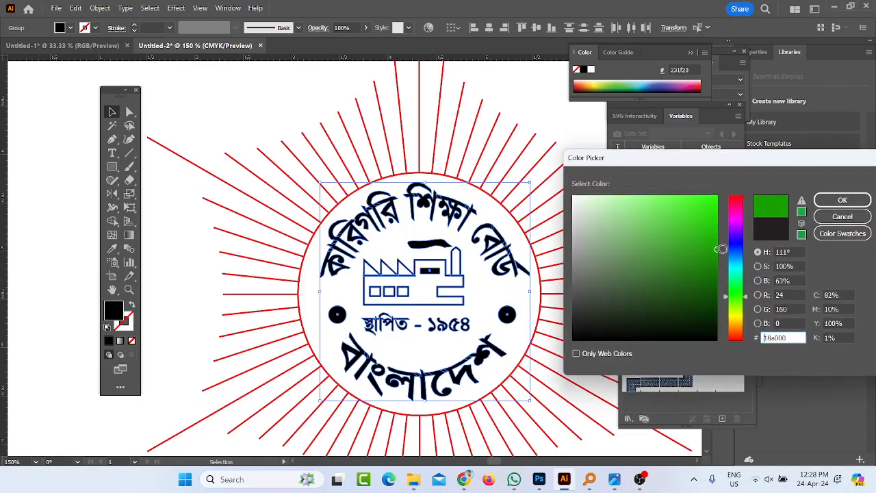
pyautogui.click(841, 200)
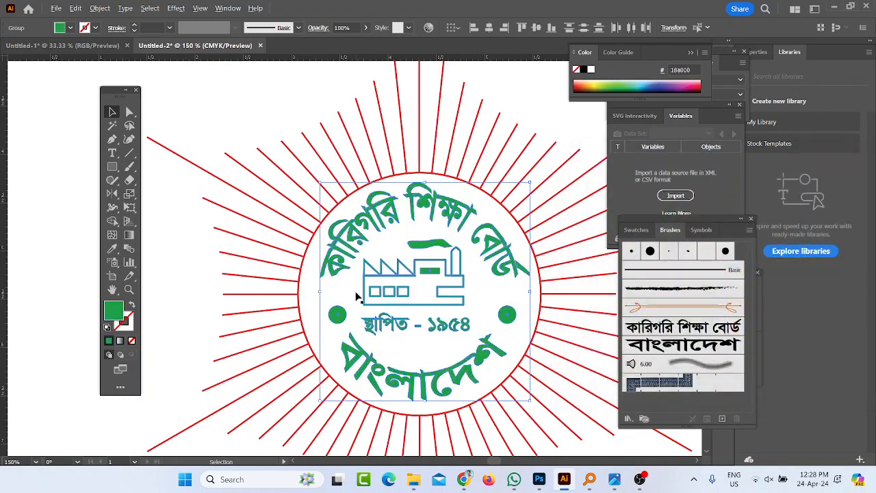
pyautogui.hotkey('ctrl', '0')
pyautogui.hotkey('ctrl', '1')
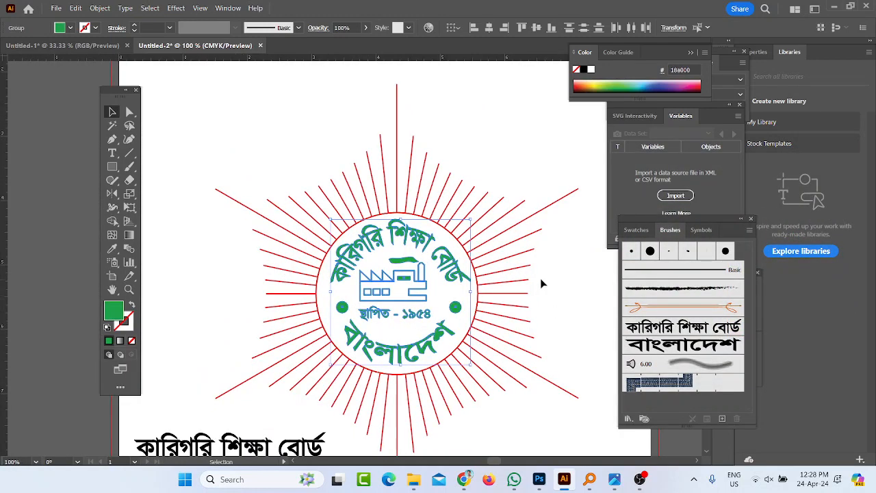
pyautogui.click(554, 288)
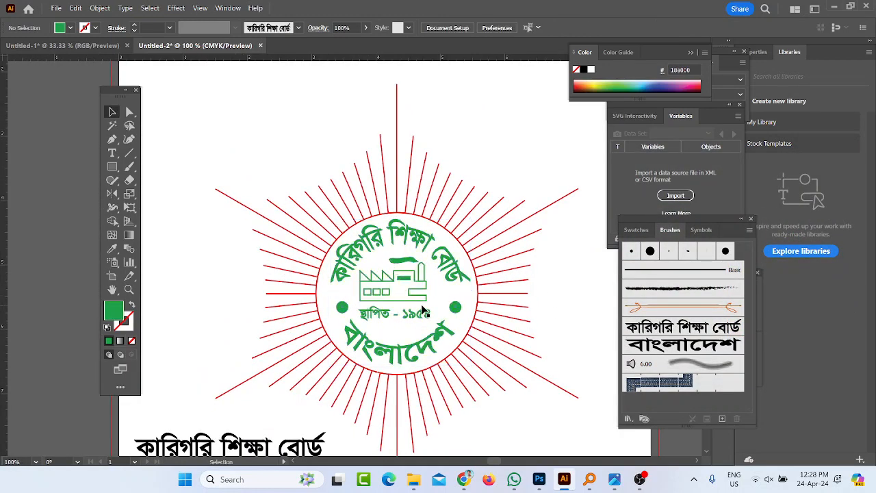
# Delete the leftover straight black Bengali lettering beneath the emblem.
pyautogui.scroll(-3, 424, 311)
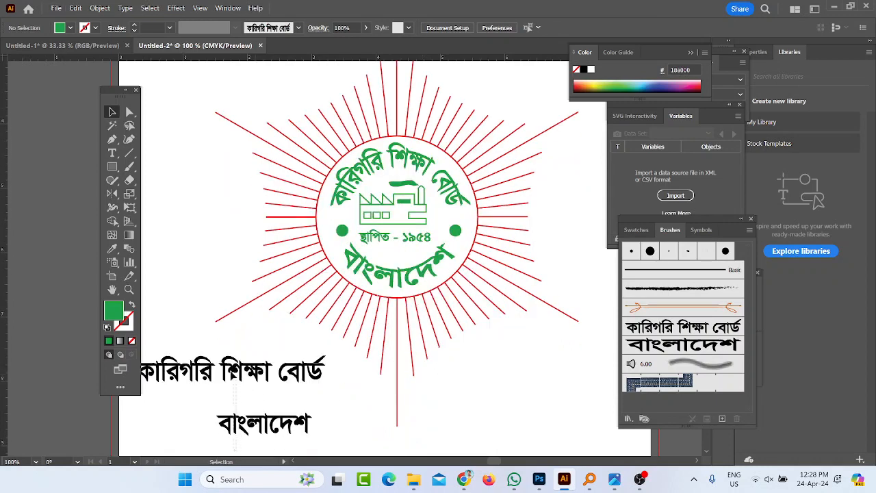
pyautogui.click(233, 374)
pyautogui.press('Delete')
pyautogui.scroll(4, 307, 359)
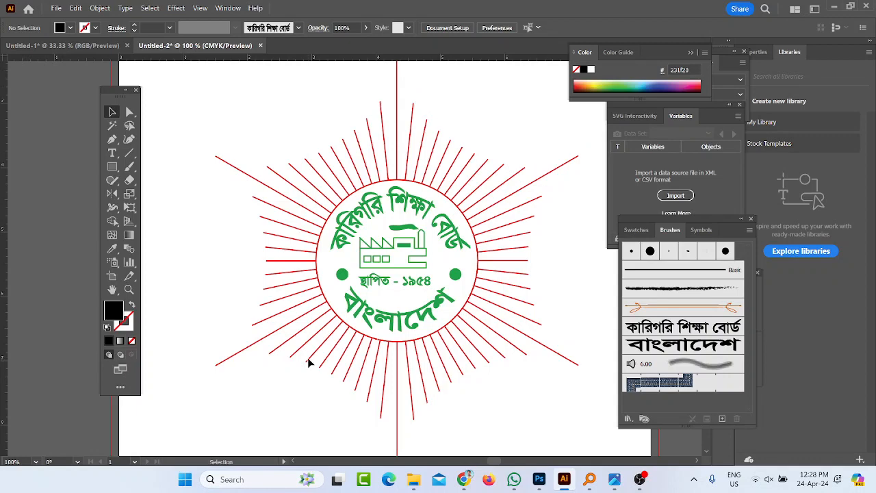
pyautogui.scroll(-2, 308, 361)
pyautogui.scroll(1, 295, 299)
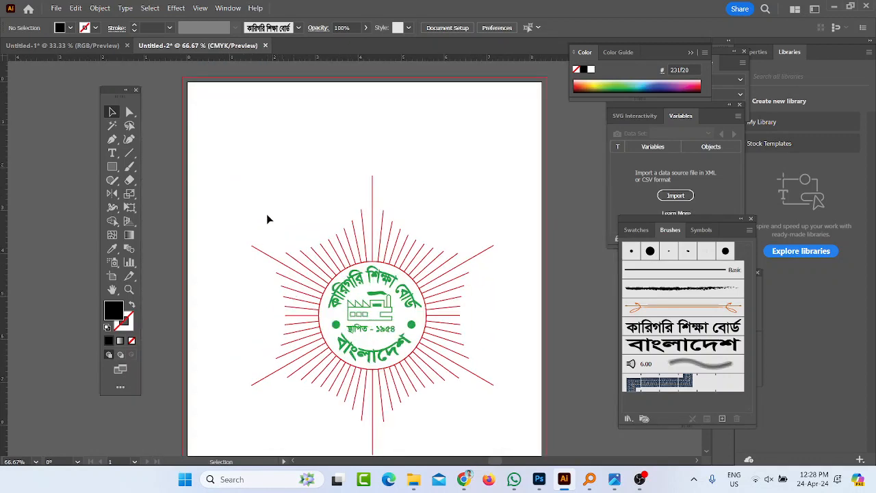
# Group the whole emblem, rays included, and copy it into the Untitled-1 poster document.
pyautogui.moveTo(446, 371); pyautogui.dragTo(498, 434)
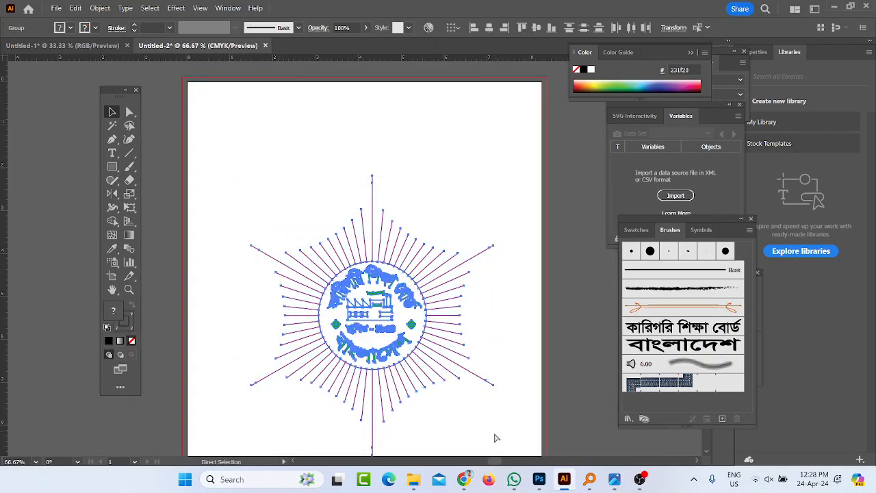
pyautogui.press('v')
pyautogui.click(505, 324)
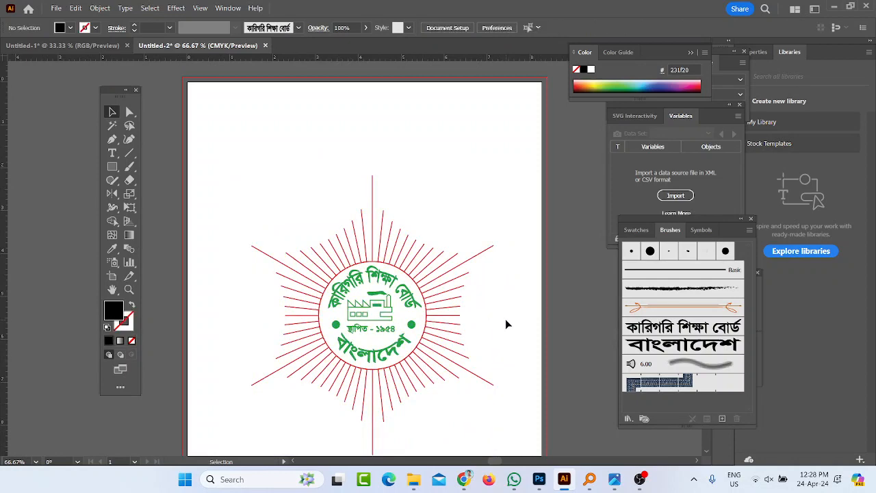
pyautogui.scroll(-1, 440, 339)
pyautogui.moveTo(400, 294); pyautogui.dragTo(186, 70)
pyautogui.moveTo(336, 257); pyautogui.dragTo(352, 281)
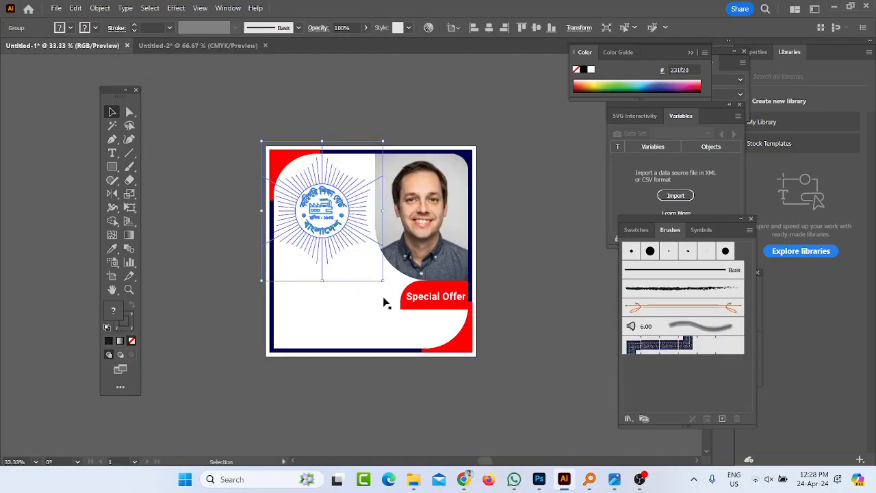
# Move the copied emblem down into the poster's white area beside the Special Offer shape.
pyautogui.moveTo(326, 222); pyautogui.dragTo(342, 296)
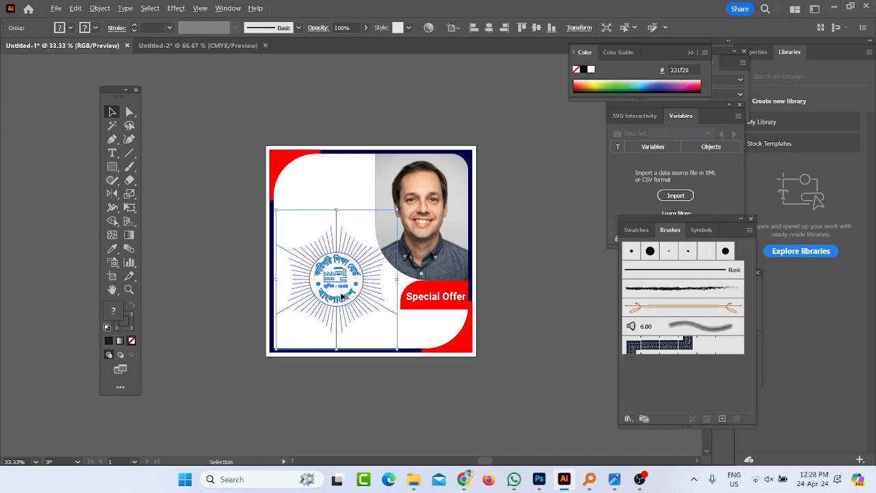
pyautogui.scroll(1, 344, 298)
pyautogui.scroll(-1, 349, 322)
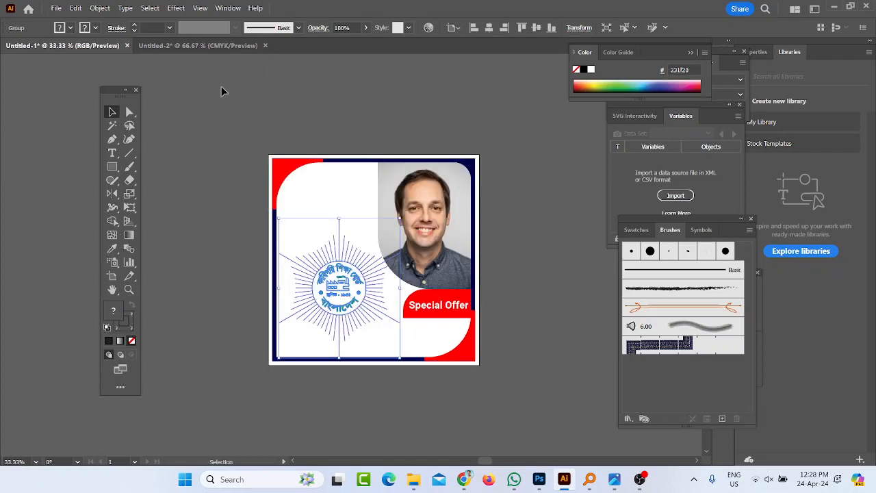
pyautogui.click(195, 45)
pyautogui.click(99, 46)
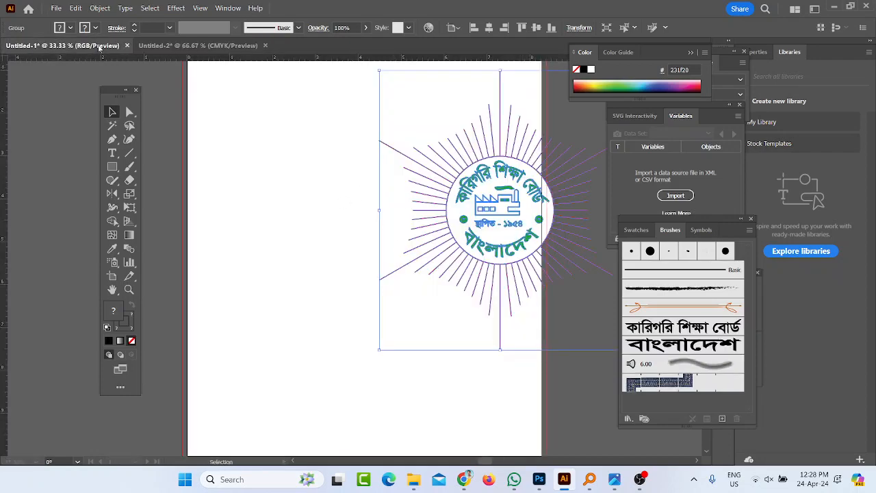
# Try to set the emblem's width and height to 2.25 cm each, following item 7 of 3.jpg.
pyautogui.click(614, 479)
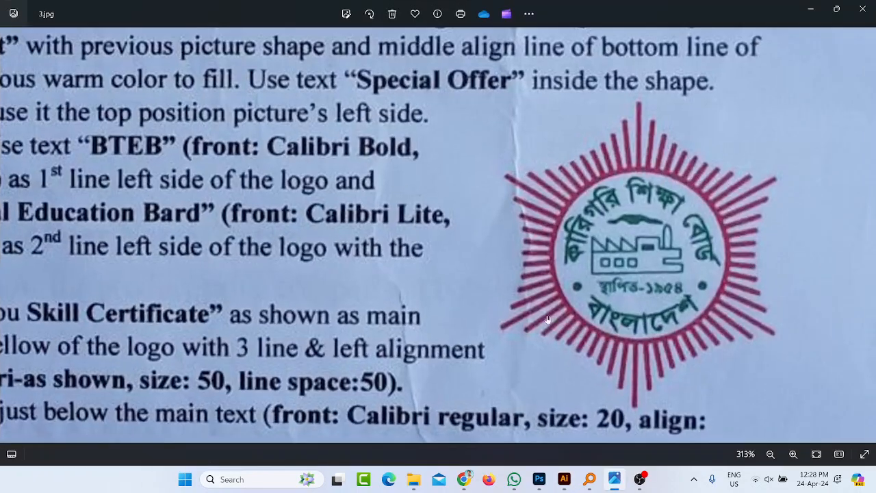
pyautogui.scroll(-2, 343, 286)
pyautogui.scroll(2, 328, 296)
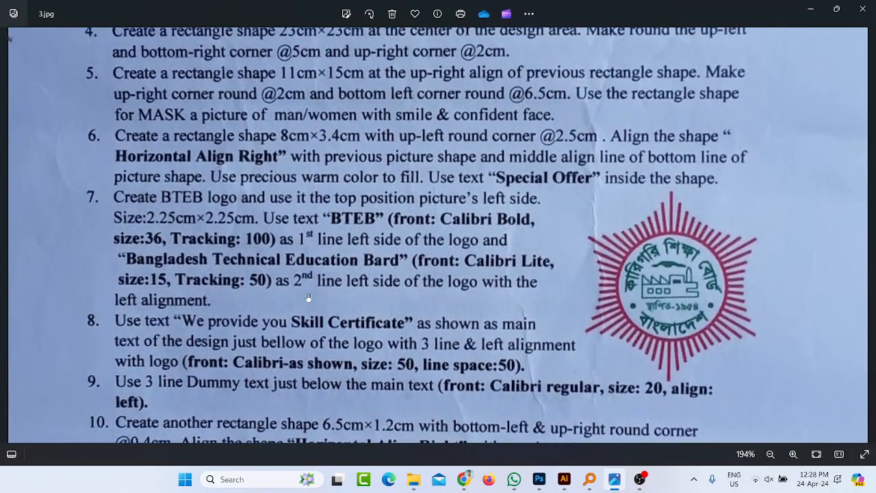
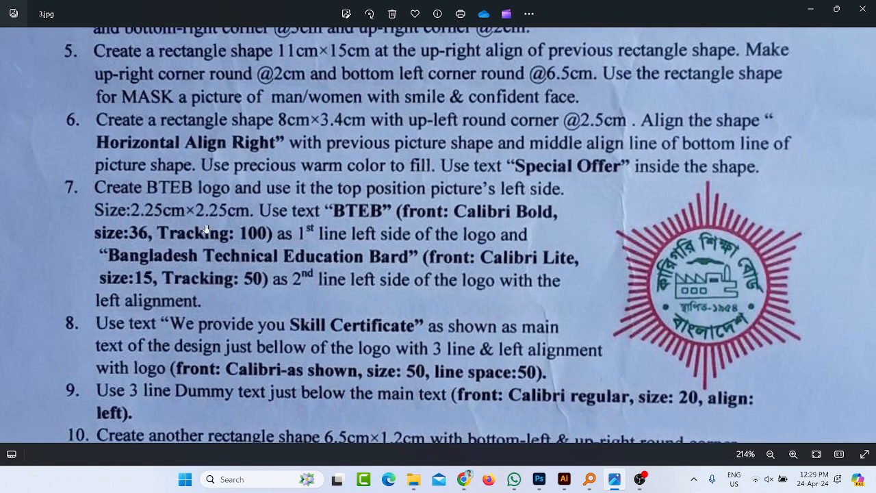
pyautogui.click(806, 8)
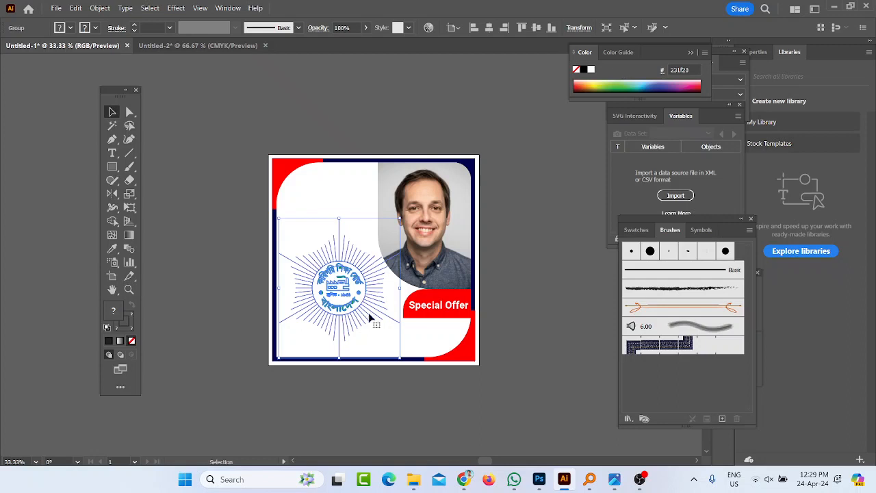
pyautogui.click(577, 28)
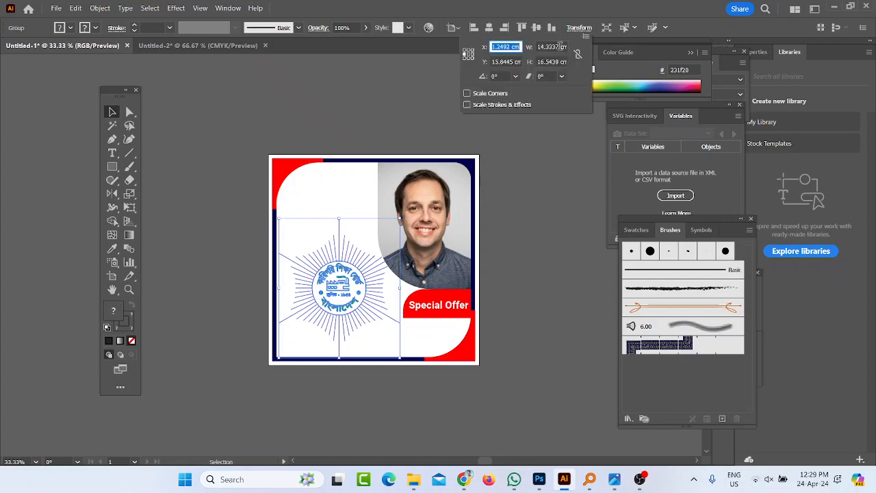
pyautogui.click(563, 47)
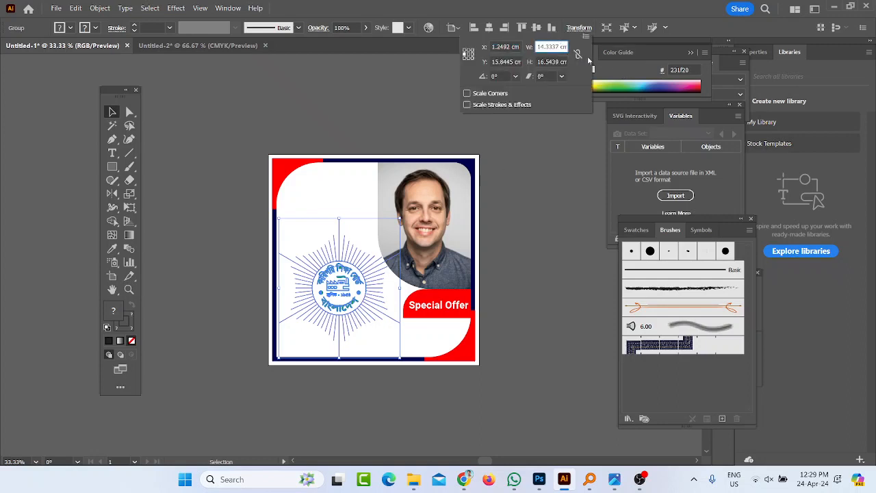
pyautogui.hotkey('ctrl', 'a')
pyautogui.write('2.25')
pyautogui.press('Tab')
pyautogui.write('2.25')
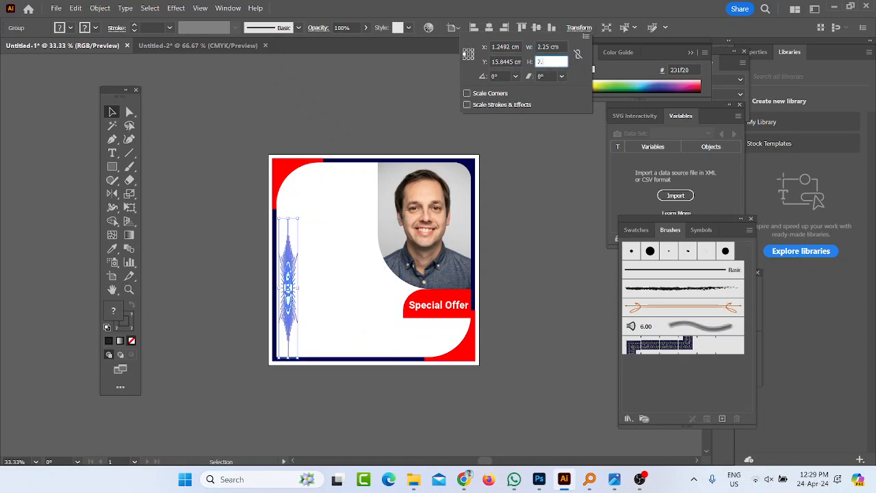
pyautogui.press('Tab')
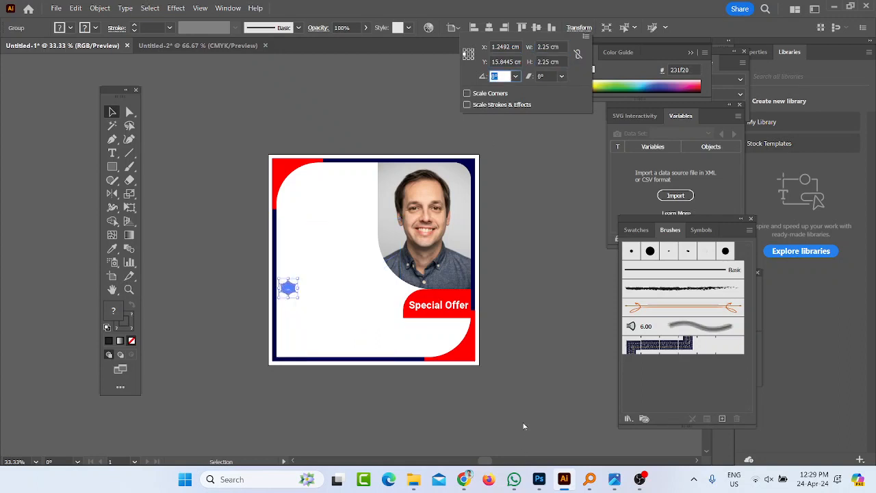
# Recheck the logo instructions in 3.jpg, inspect the shrunken emblem's ray thickness up close, and undo the resize.
pyautogui.click(615, 479)
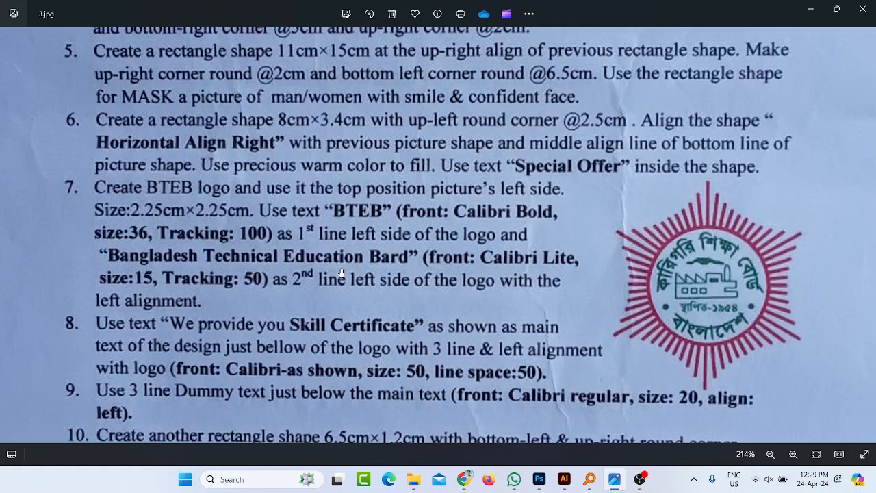
pyautogui.click(615, 479)
pyautogui.click(342, 125)
pyautogui.scroll(3, 281, 303)
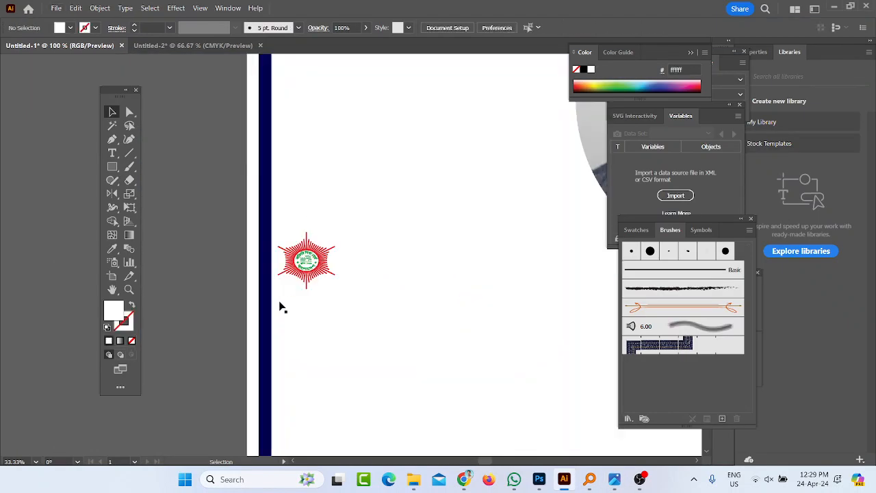
pyautogui.scroll(3, 307, 279)
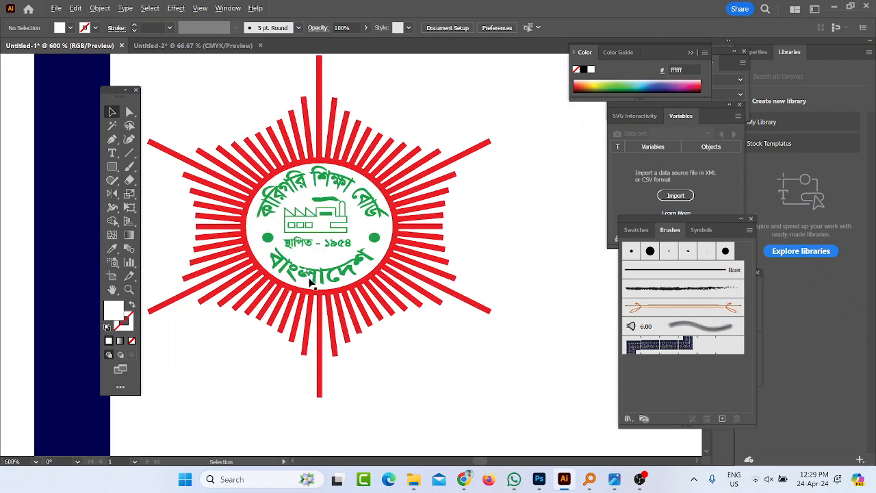
pyautogui.scroll(-3, 311, 294)
pyautogui.click(311, 291)
pyautogui.scroll(3, 311, 290)
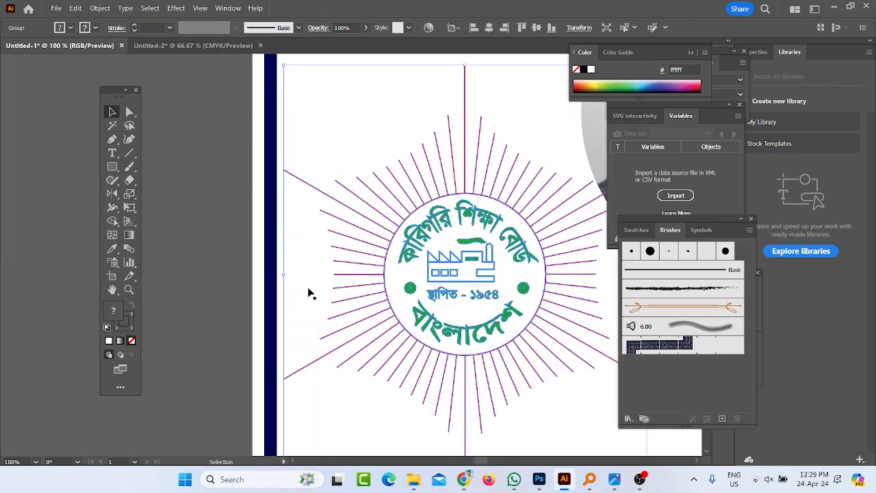
# Convert the strokes of the full-size emblem group in the poster to outlines with Outline Stroke.
pyautogui.scroll(-5, 309, 290)
pyautogui.scroll(4, 351, 291)
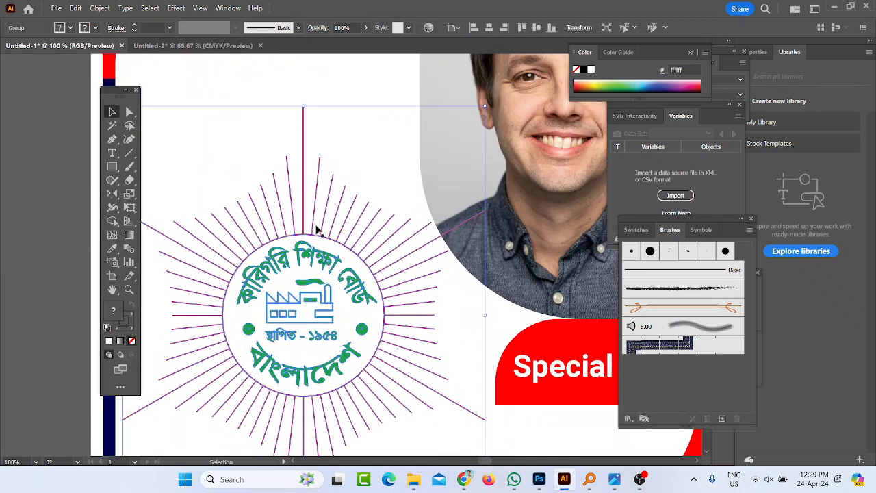
pyautogui.click(100, 8)
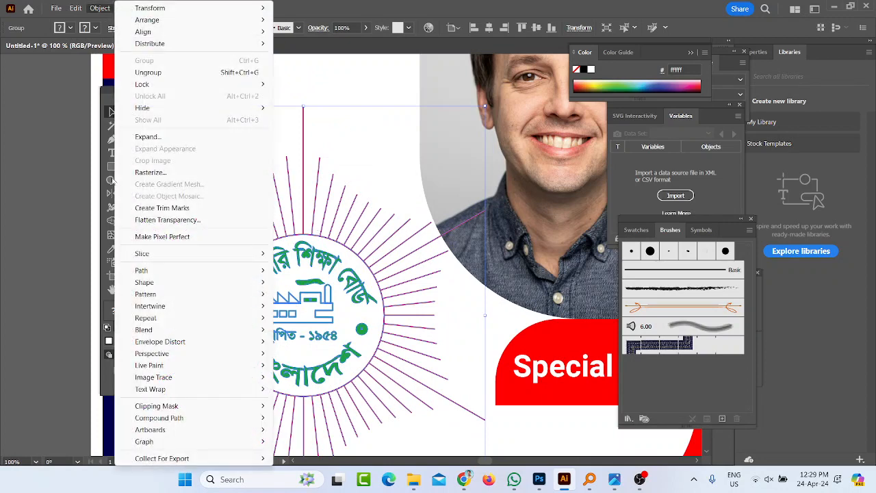
pyautogui.moveTo(134, 273)
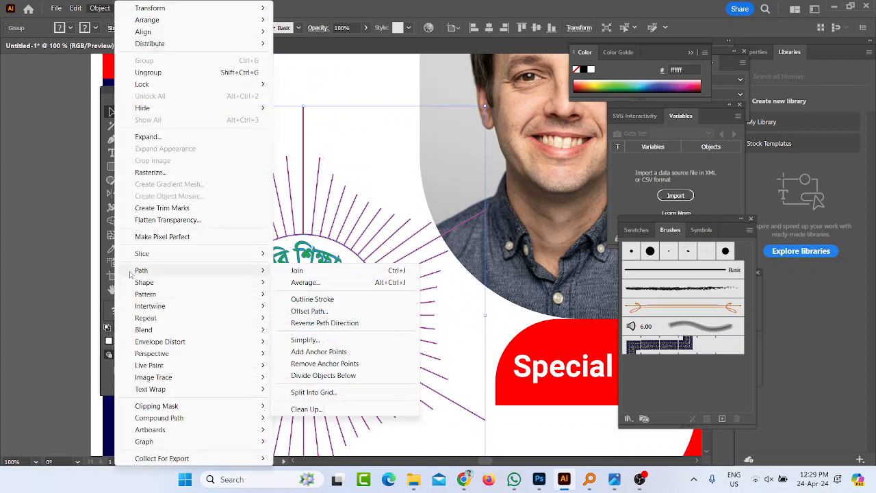
pyautogui.click(291, 305)
pyautogui.scroll(4, 309, 174)
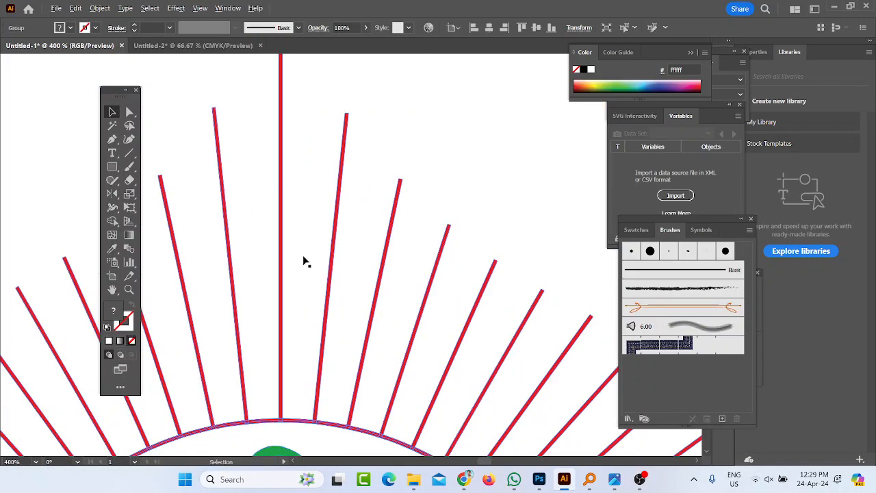
pyautogui.scroll(-6, 303, 261)
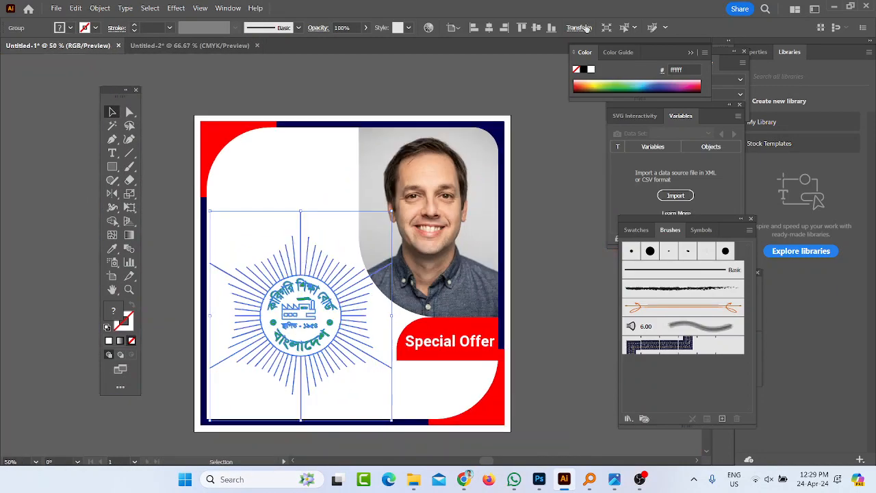
# Set the outlined emblem's width and height to 2.25 cm each.
pyautogui.click(580, 28)
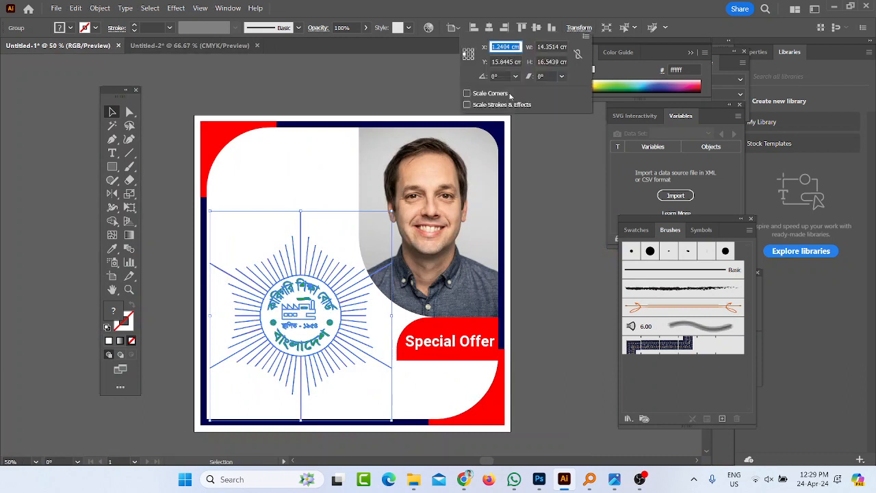
pyautogui.click(562, 45)
pyautogui.write('2.25')
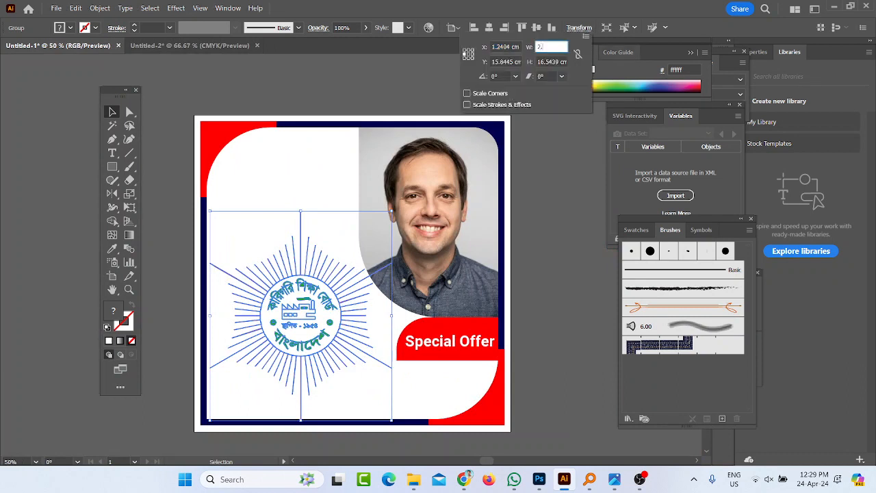
pyautogui.press('Tab')
pyautogui.write('2.')
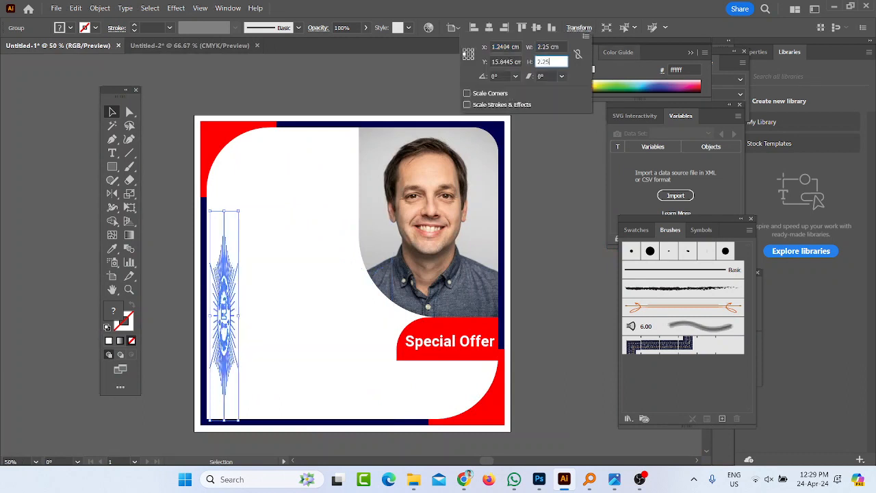
pyautogui.write('25')
pyautogui.press('Return')
# Inspect the resized emblem up close and move it into the poster's upper-left white area, beside the photo.
pyautogui.click(250, 333)
pyautogui.hotkey('ctrl', '+')
pyautogui.hotkey('ctrl', '+')
pyautogui.hotkey('ctrl', '+')
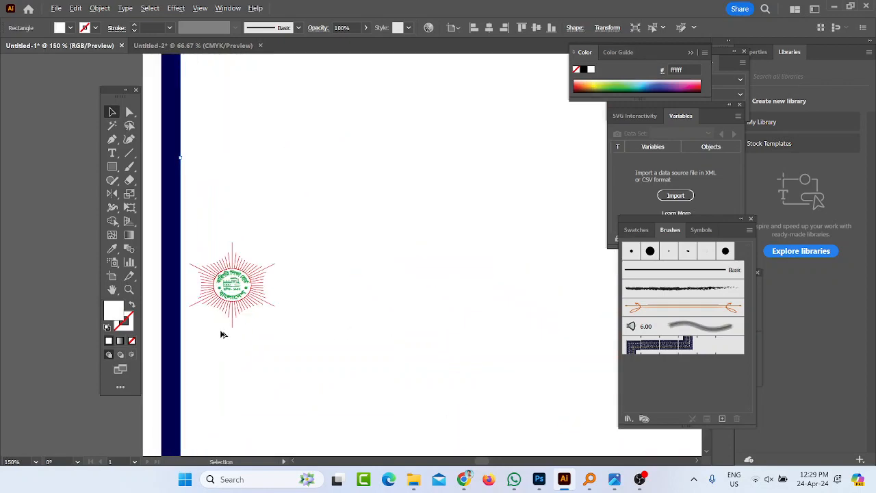
pyautogui.scroll(-4, 221, 334)
pyautogui.click(180, 285)
pyautogui.scroll(2, 230, 326)
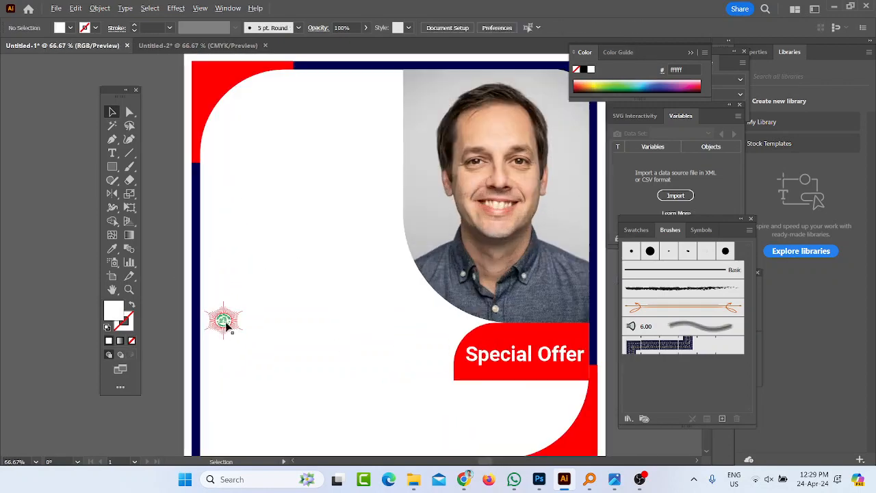
pyautogui.moveTo(228, 327); pyautogui.dragTo(253, 147)
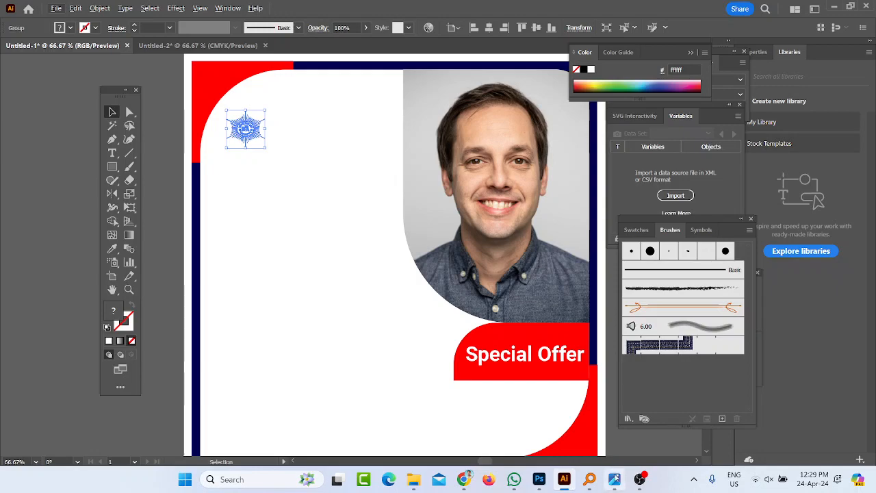
# Check the logo placement in item 7 of 3.jpg and shift the emblem slightly closer to the red corner.
pyautogui.click(615, 479)
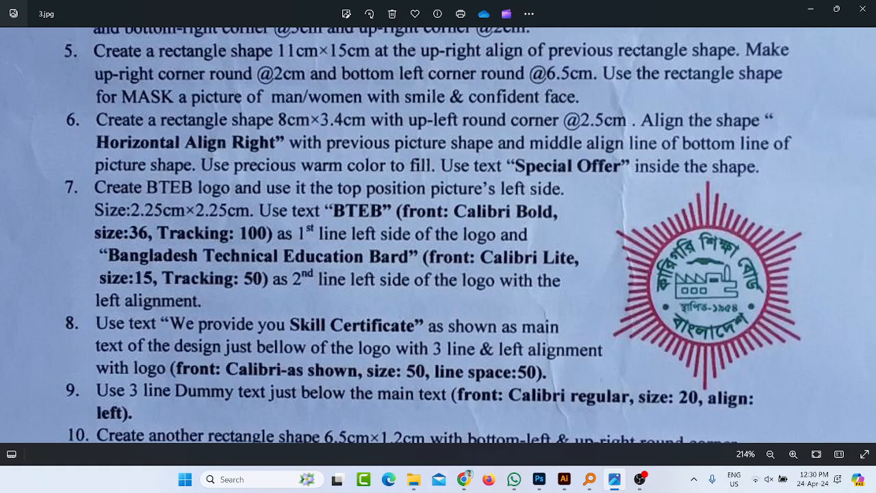
pyautogui.click(613, 480)
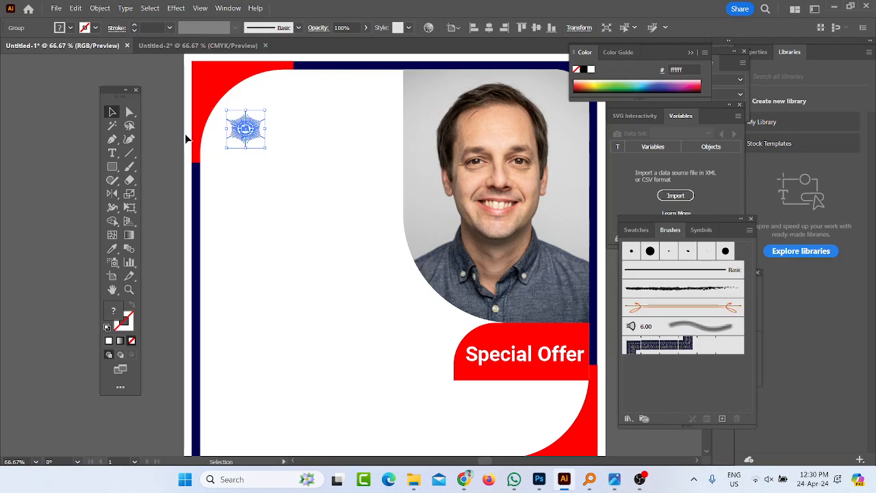
pyautogui.moveTo(251, 135)
pyautogui.mouseDown()
pyautogui.moveTo(258, 112)
pyautogui.moveTo(242, 131)
pyautogui.mouseUp()
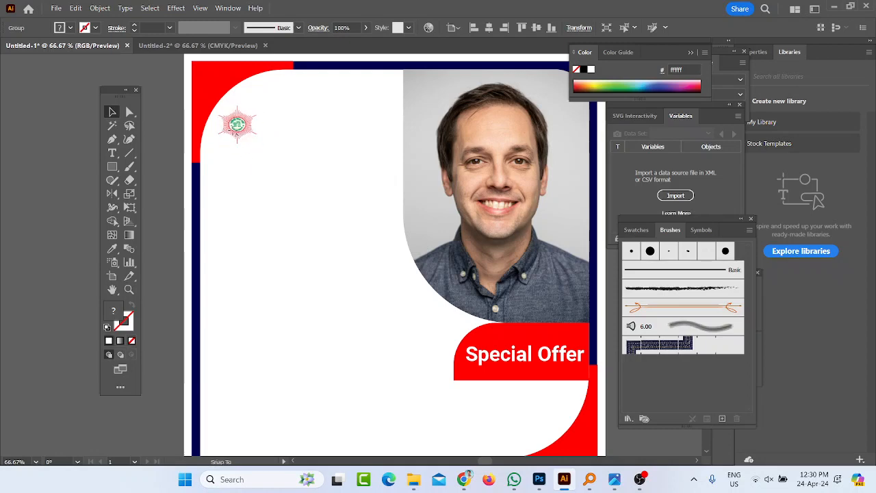
pyautogui.click(237, 133)
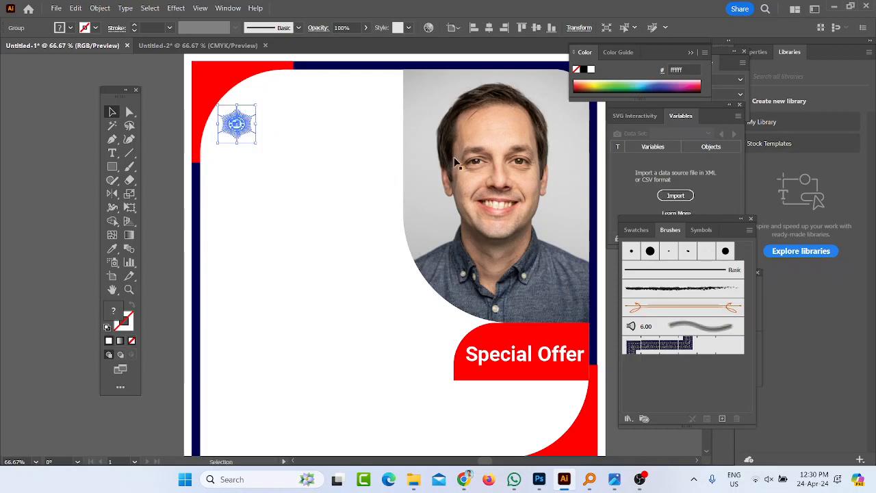
pyautogui.click(153, 143)
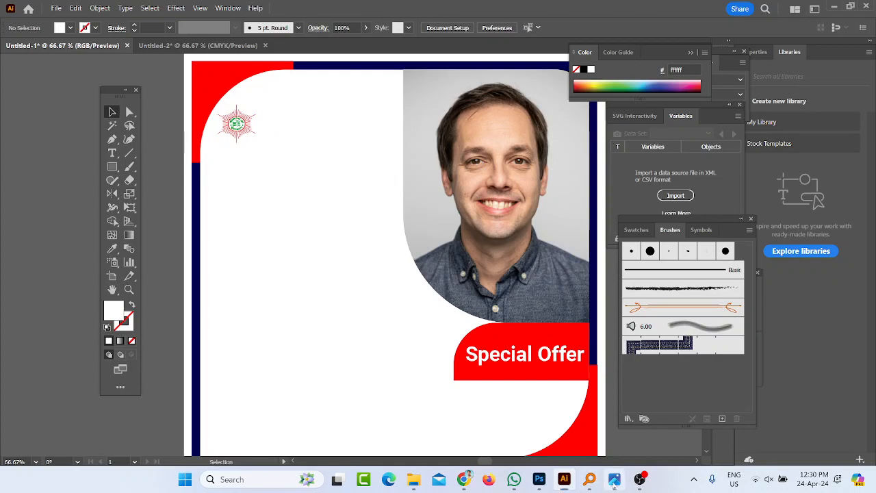
# Read the BTEB text requirements in item 7 of 3.jpg and start a text line in the white area below the emblem.
pyautogui.click(614, 479)
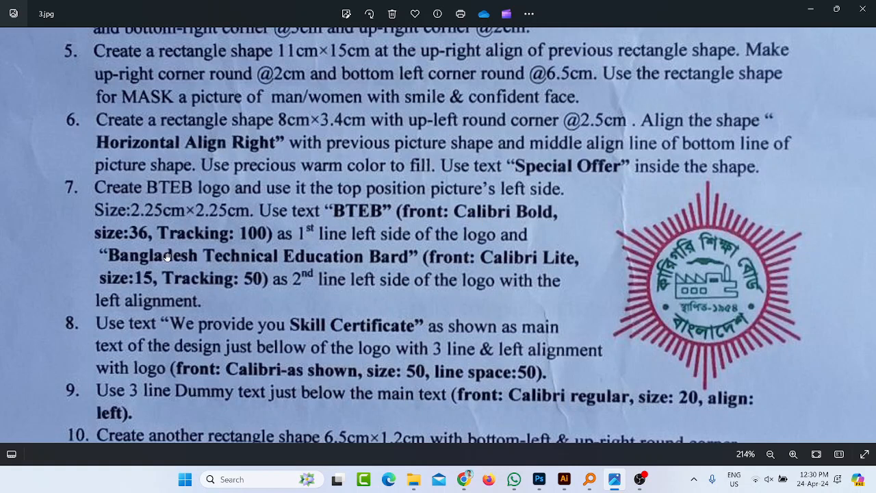
pyautogui.click(811, 9)
pyautogui.click(112, 153)
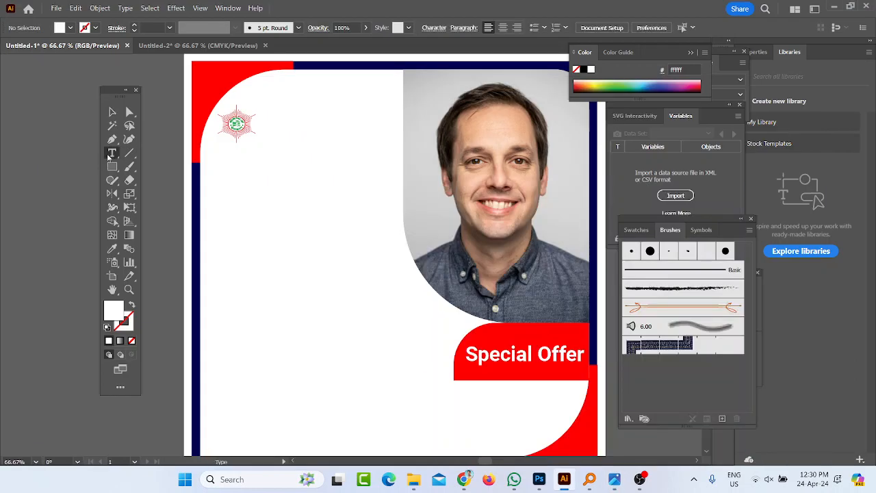
pyautogui.click(282, 215)
pyautogui.write('YV')
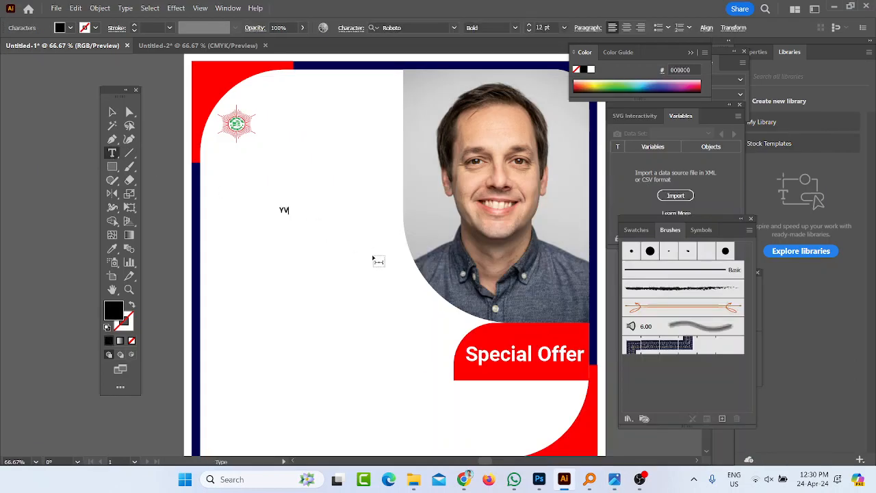
pyautogui.press('BackSpace')
pyautogui.press('BackSpace')
pyautogui.write('Y')
pyautogui.press('BackSpace')
pyautogui.hotkey('ctrl', 'alt', 'b')
pyautogui.write('bnm')
pyautogui.press('BackSpace')
pyautogui.press('BackSpace')
pyautogui.write('Y')
pyautogui.press('BackSpace')
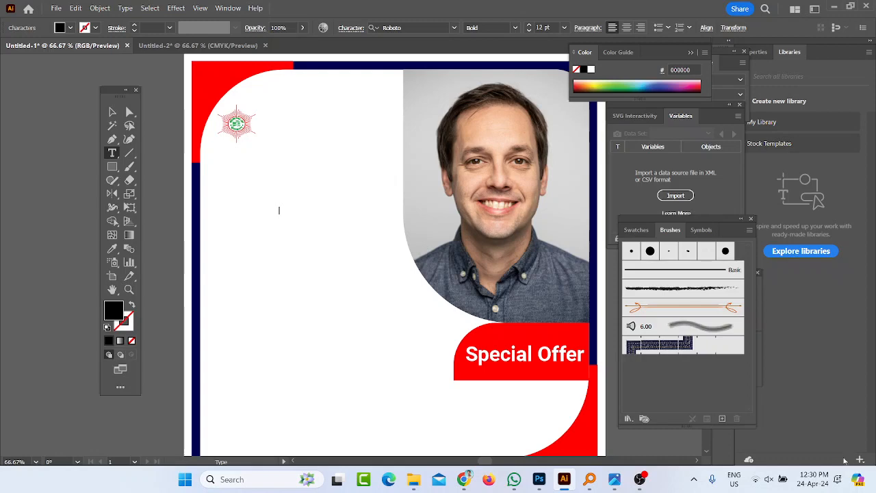
# Switch the Bijoy keyboard input to English and enter BTEB in the text line below the emblem.
pyautogui.click(695, 481)
pyautogui.rightClick(716, 421)
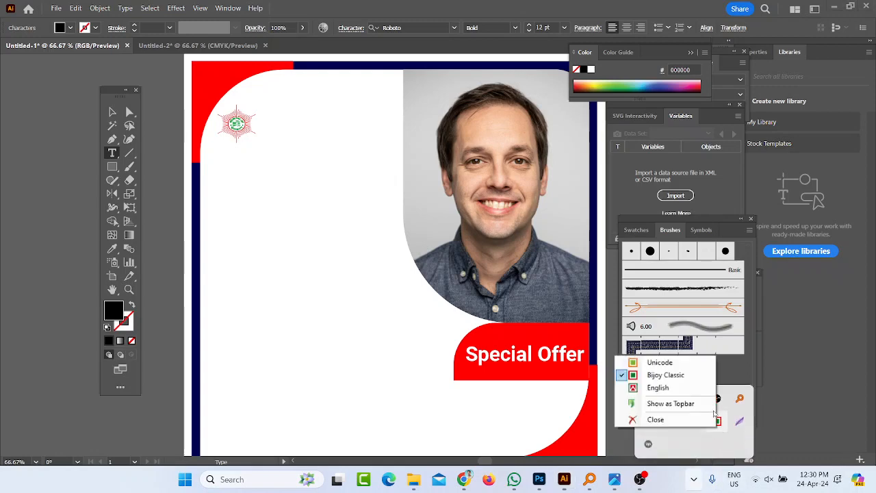
pyautogui.click(646, 387)
pyautogui.click(314, 234)
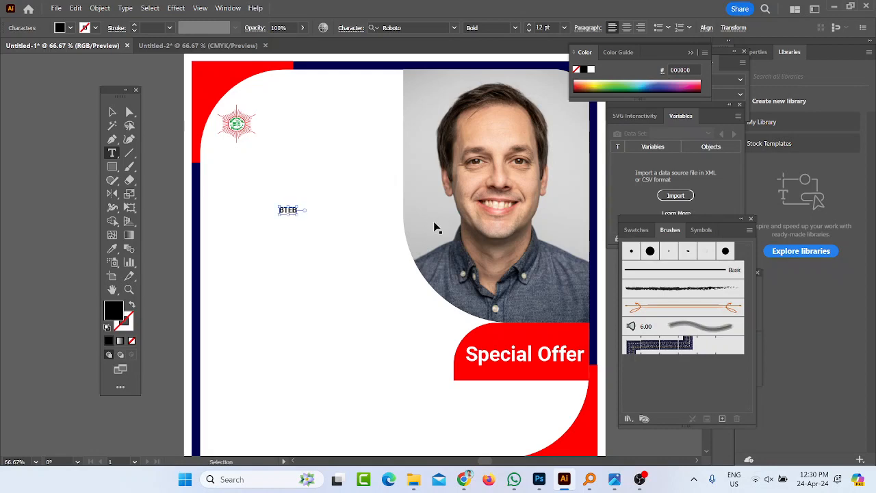
# Change the font of the whole BTEB text to Calibri Bold.
pyautogui.hotkey('ctrl', 'a')
pyautogui.click(407, 26)
pyautogui.write('ca')
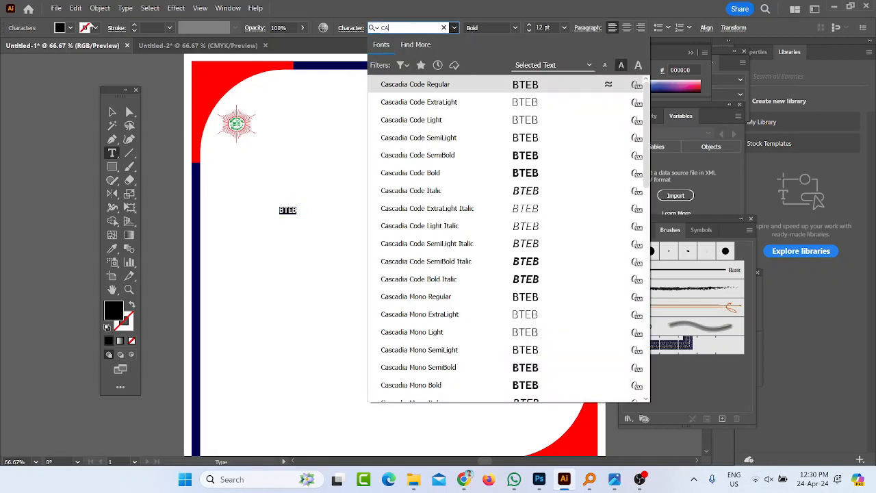
pyautogui.write('l')
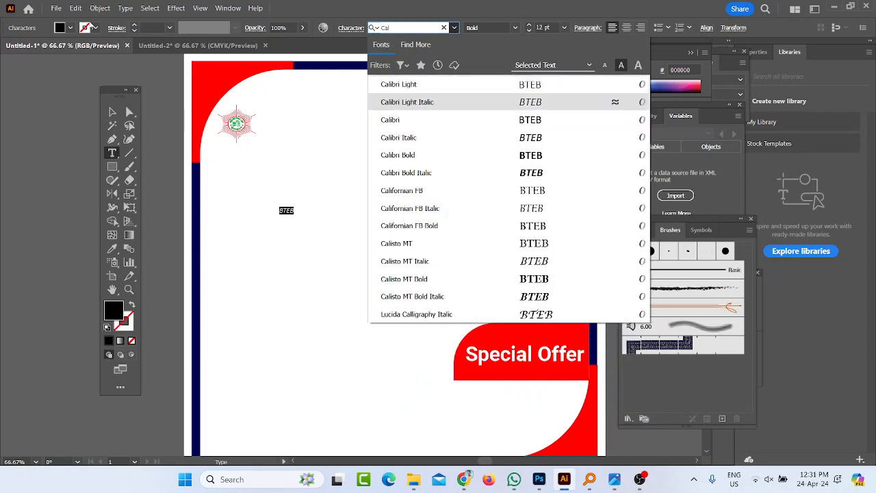
pyautogui.press('Up')
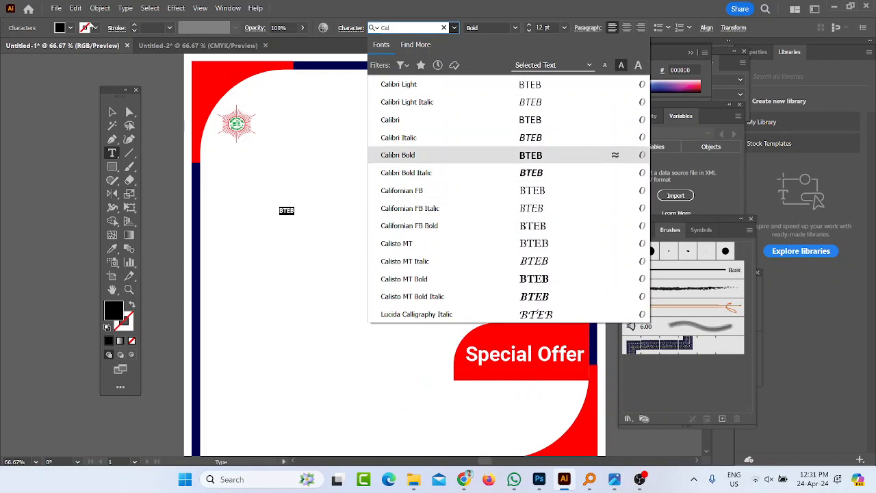
pyautogui.press('Return')
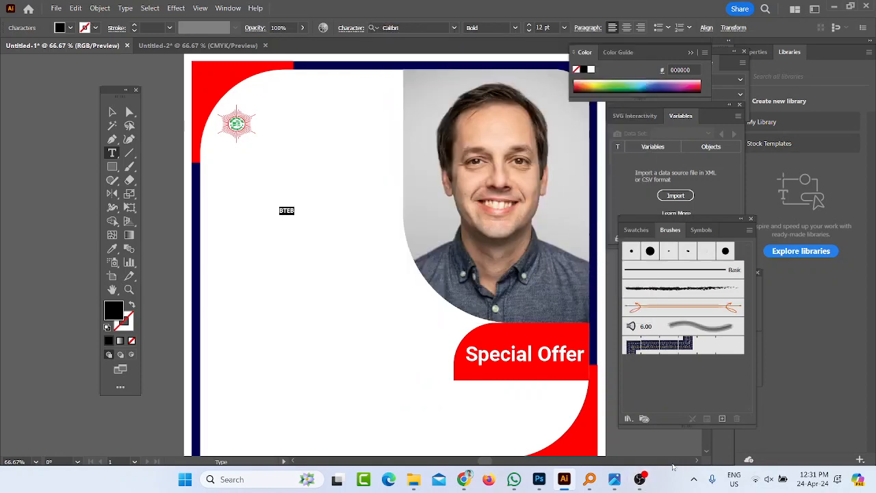
# Recheck item 7 of 3.jpg and set the BTEB text's font size to 36 pt.
pyautogui.click(616, 482)
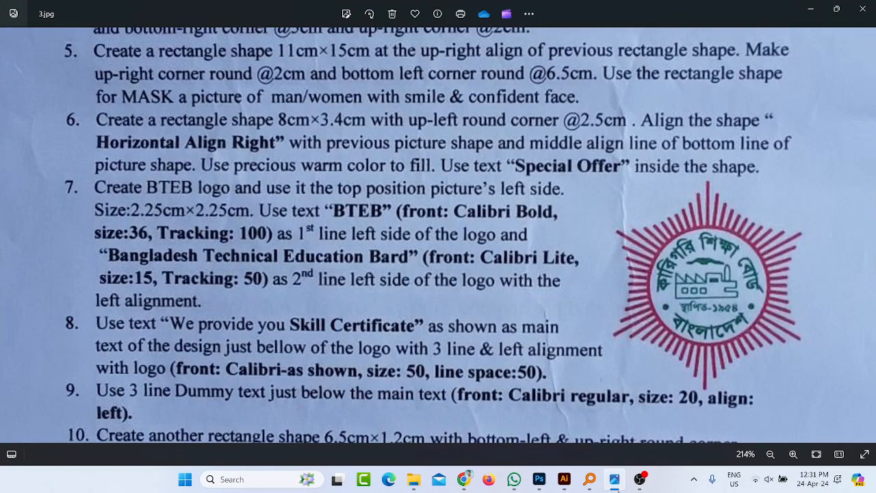
pyautogui.click(614, 480)
pyautogui.click(547, 27)
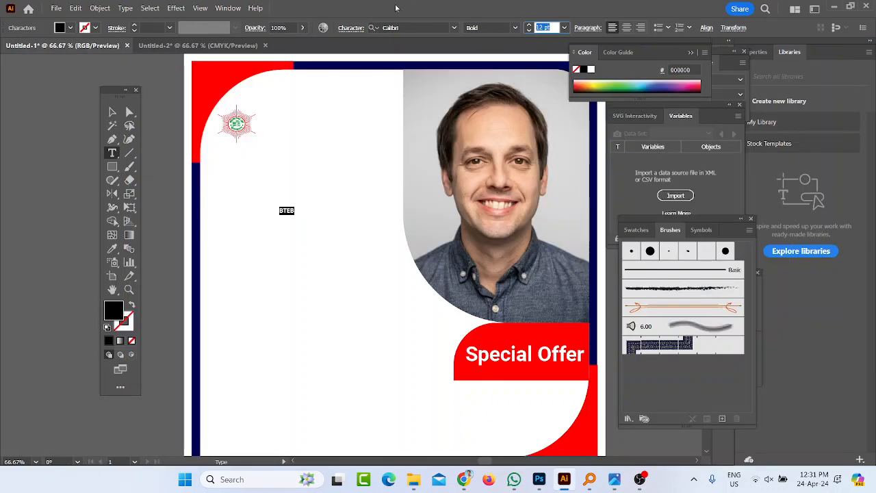
pyautogui.write('36')
pyautogui.press('Return')
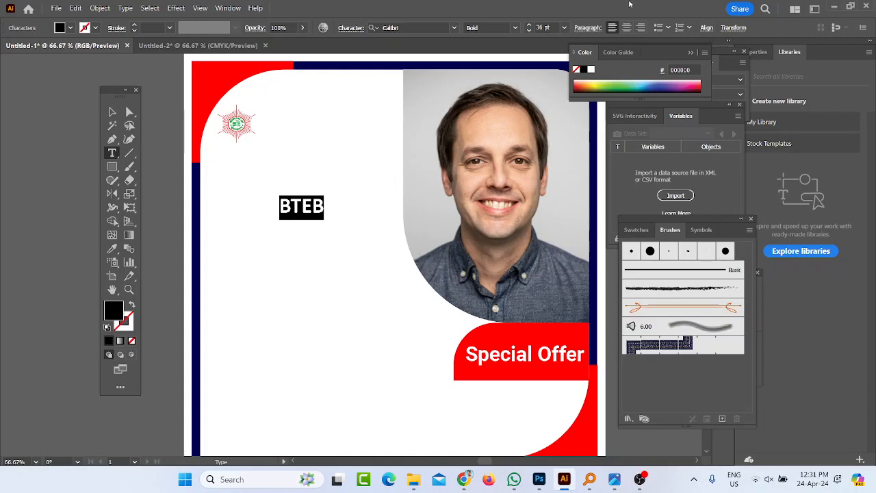
pyautogui.press('Escape')
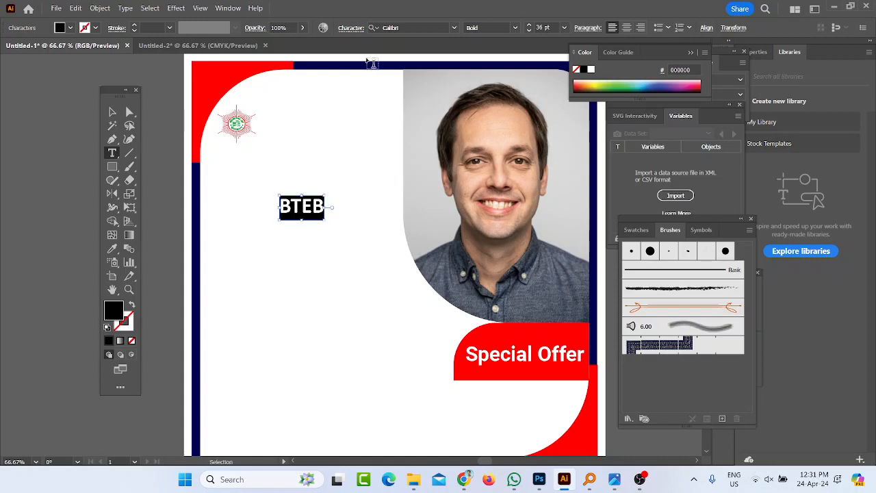
# Set the tracking of the whole BTEB text to 100 in the character settings.
pyautogui.click(226, 8)
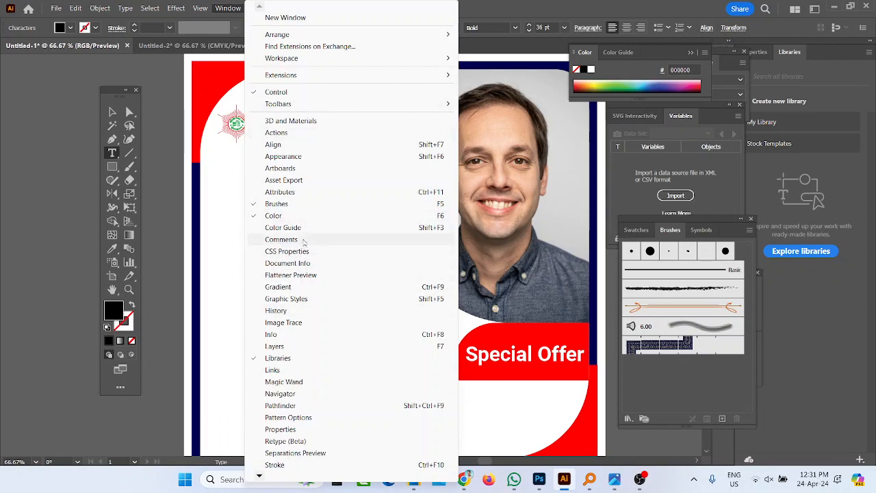
pyautogui.click(227, 156)
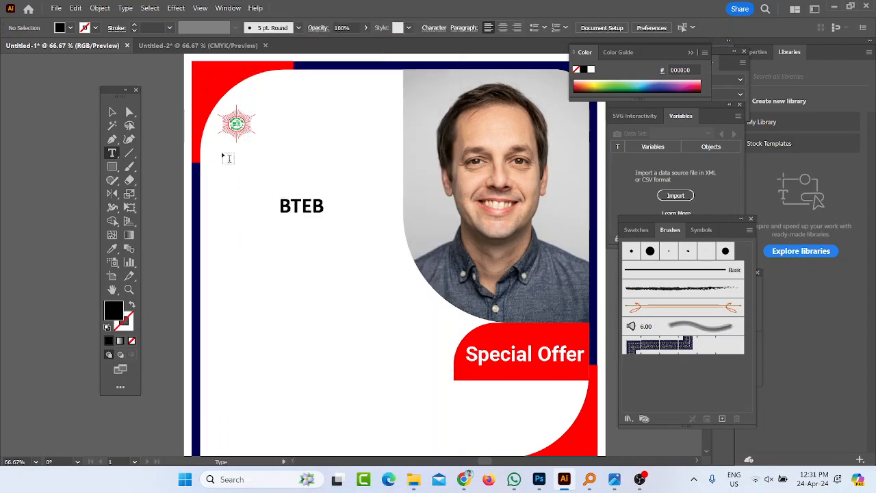
pyautogui.click(308, 207)
pyautogui.hotkey('ctrl', 'a')
pyautogui.hotkey('ctrl', 't')
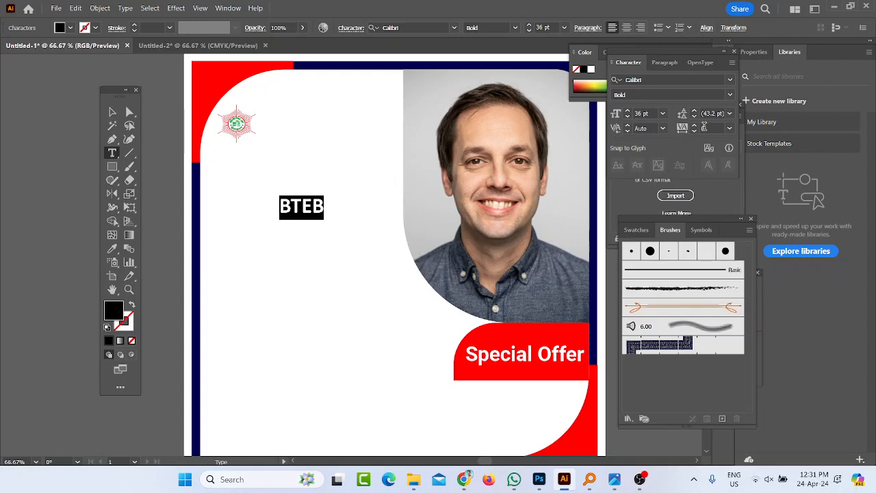
pyautogui.click(705, 128)
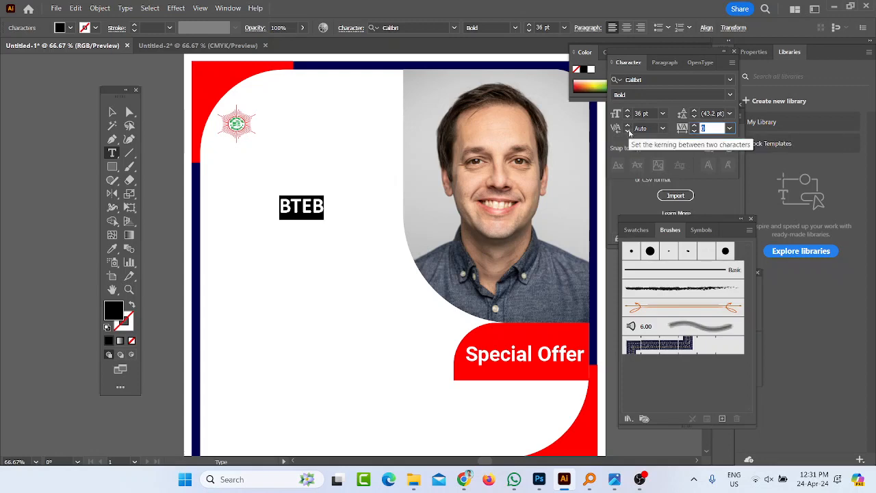
pyautogui.press('Return')
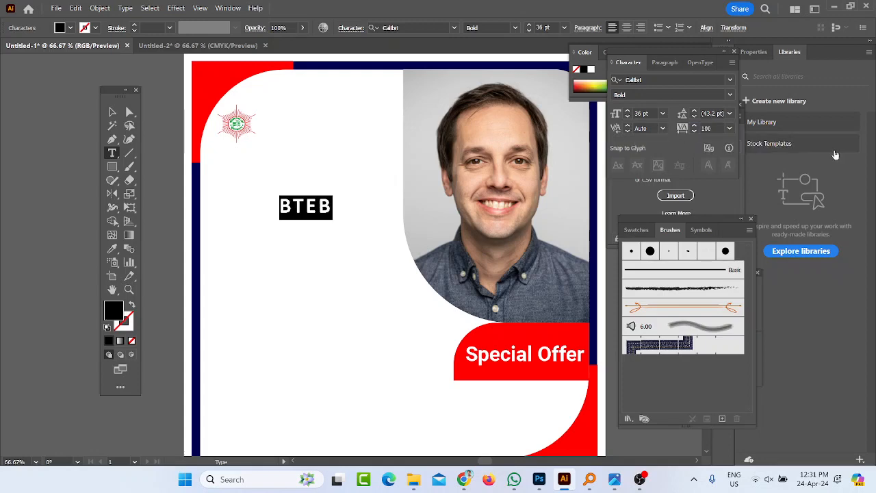
# Move the BTEB text directly beneath the emblem and compare it with item 7 of 3.jpg.
pyautogui.click(113, 112)
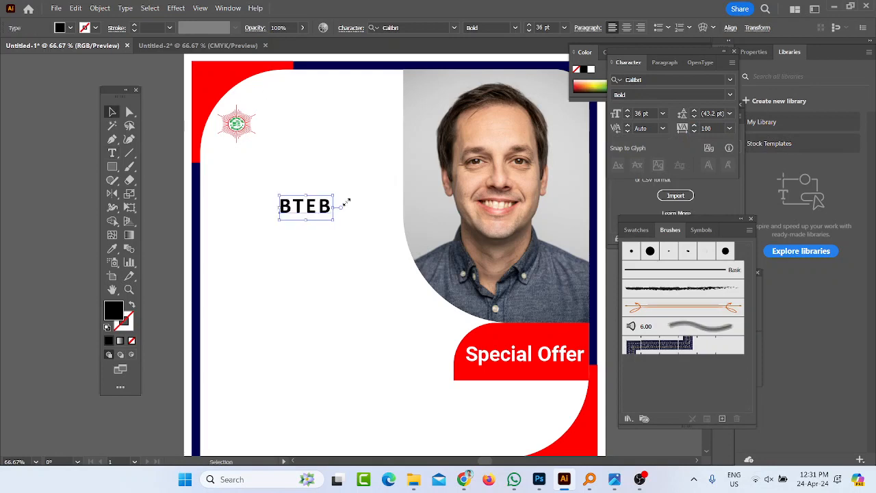
pyautogui.moveTo(311, 214); pyautogui.dragTo(241, 164)
pyautogui.click(614, 479)
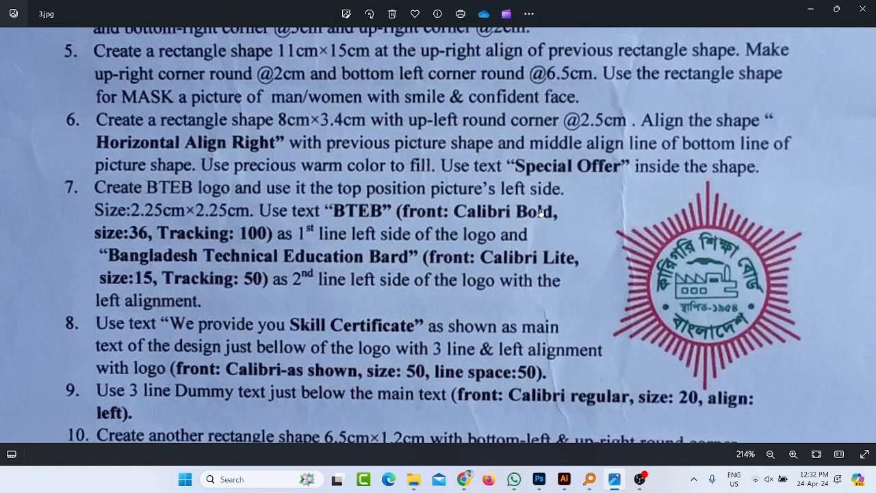
pyautogui.click(812, 9)
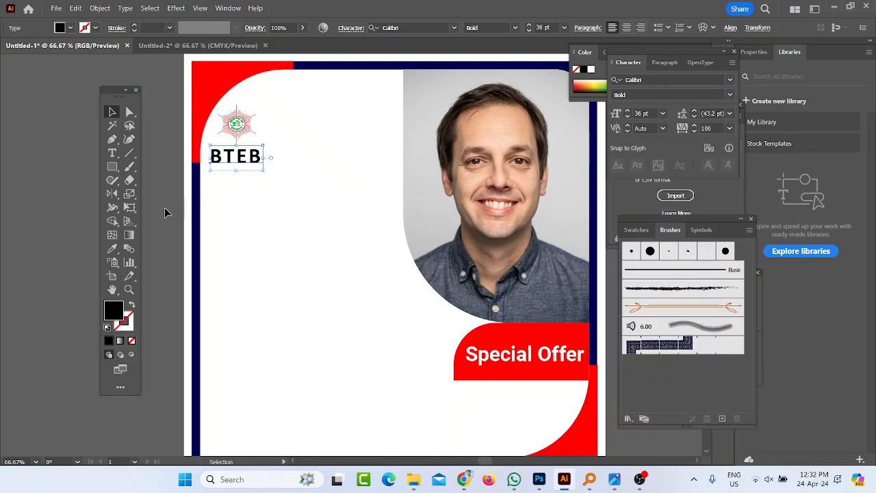
# Duplicate the BTEB text just below the original and set the copy's tracking to 0.
pyautogui.click(199, 195)
pyautogui.moveTo(237, 156); pyautogui.dragTo(233, 179)
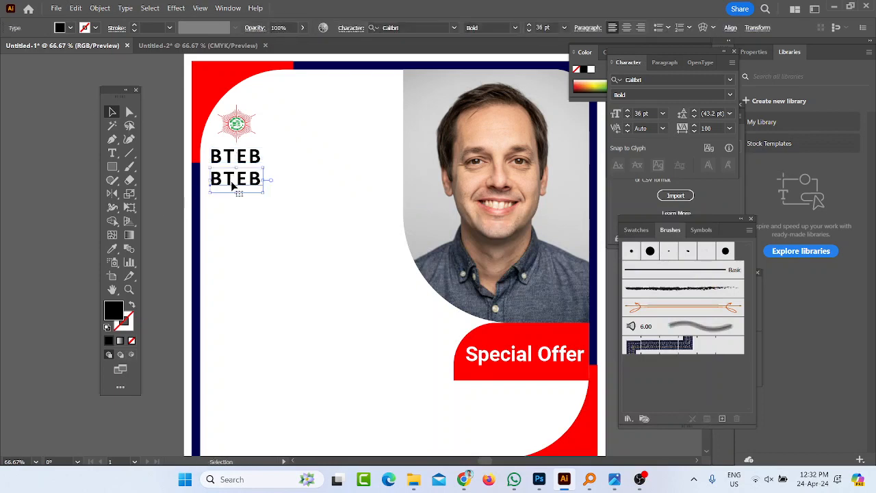
pyautogui.doubleClick(235, 181)
pyautogui.doubleClick(237, 185)
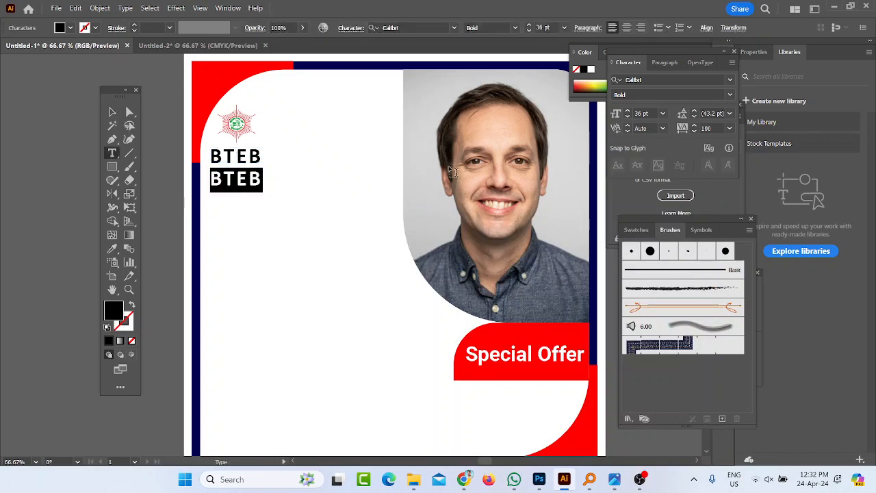
pyautogui.click(713, 128)
pyautogui.write('0')
pyautogui.press('Return')
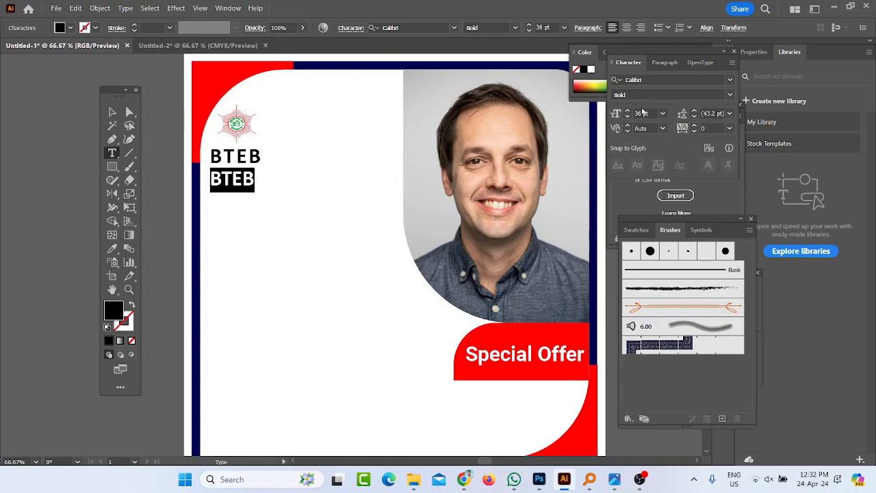
# Check the second-line text specification in 3.jpg and set the duplicated BTEB text's font to Calibri Light.
pyautogui.click(728, 96)
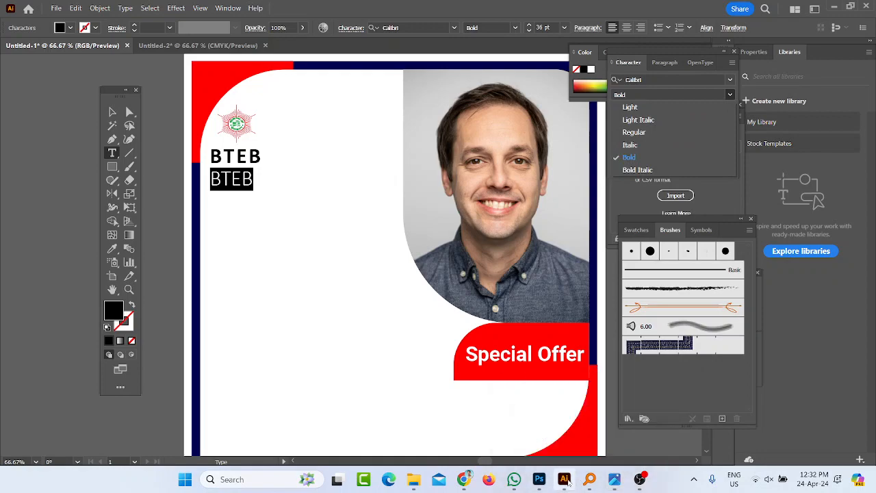
pyautogui.click(614, 479)
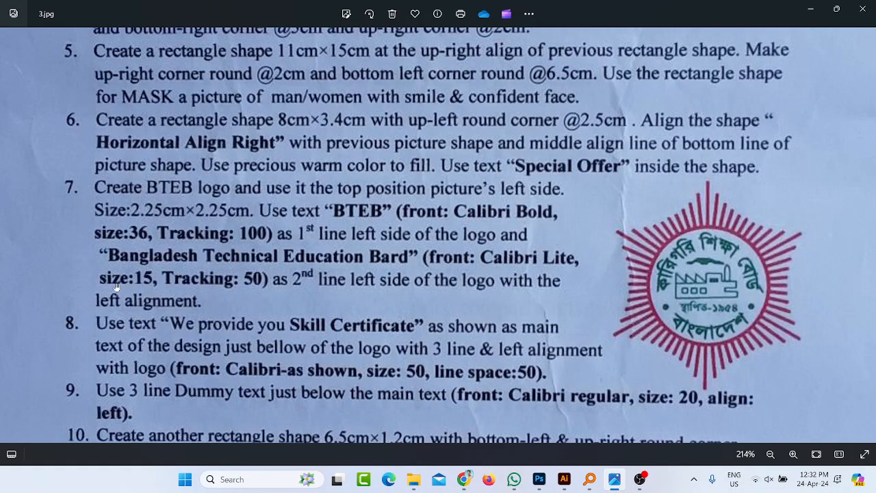
pyautogui.click(813, 8)
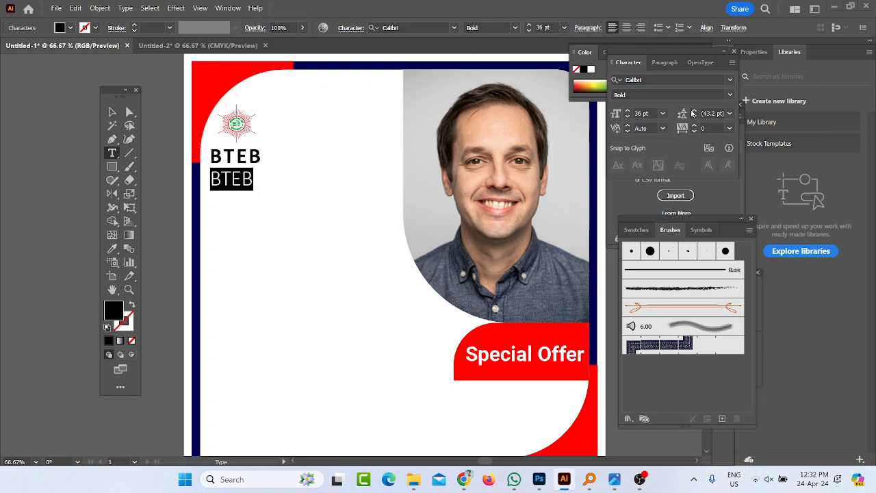
pyautogui.click(666, 79)
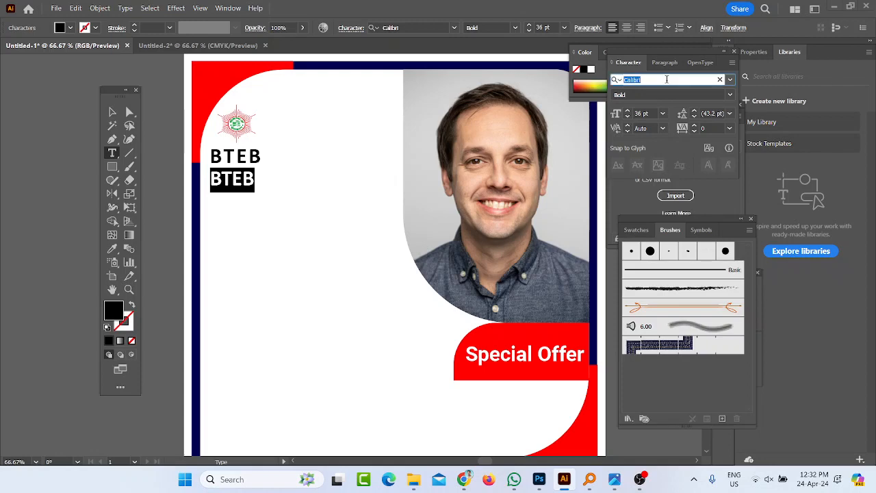
pyautogui.write('cal')
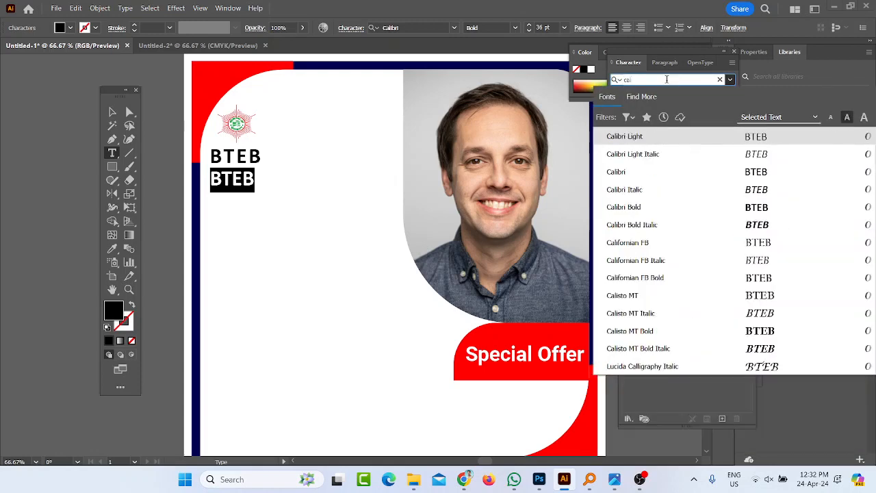
pyautogui.press('Return')
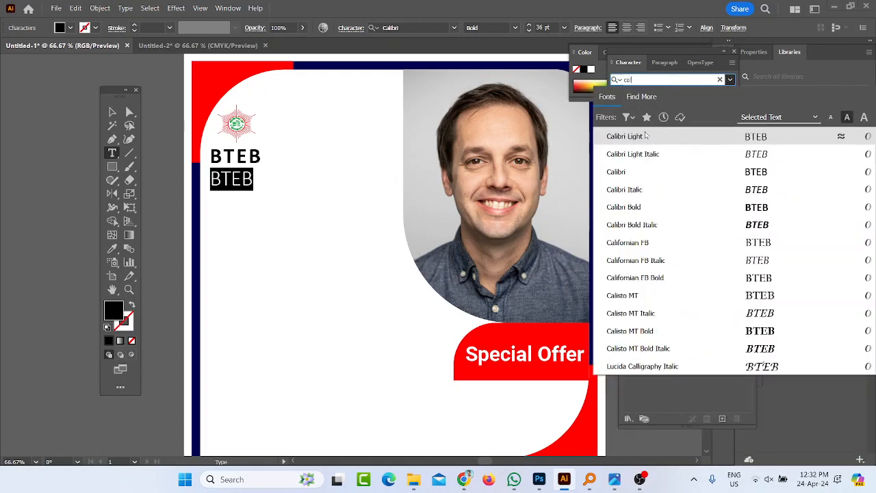
pyautogui.click(716, 79)
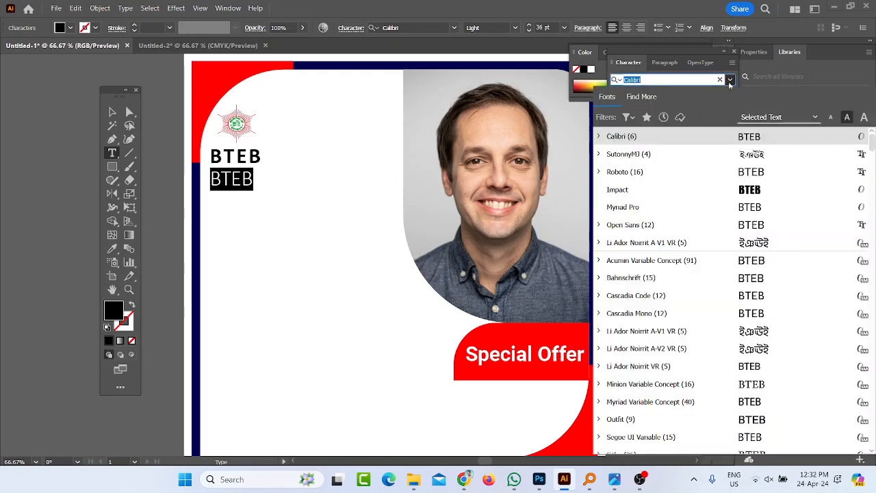
pyautogui.write('da')
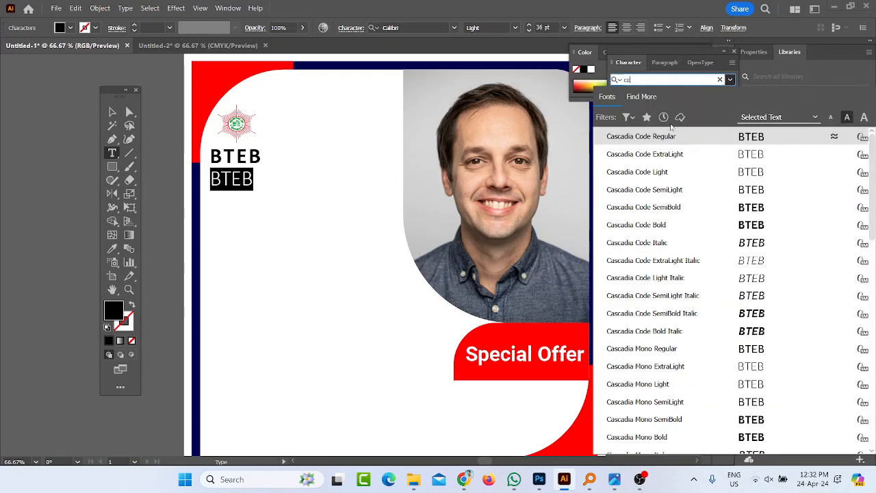
pyautogui.write('l')
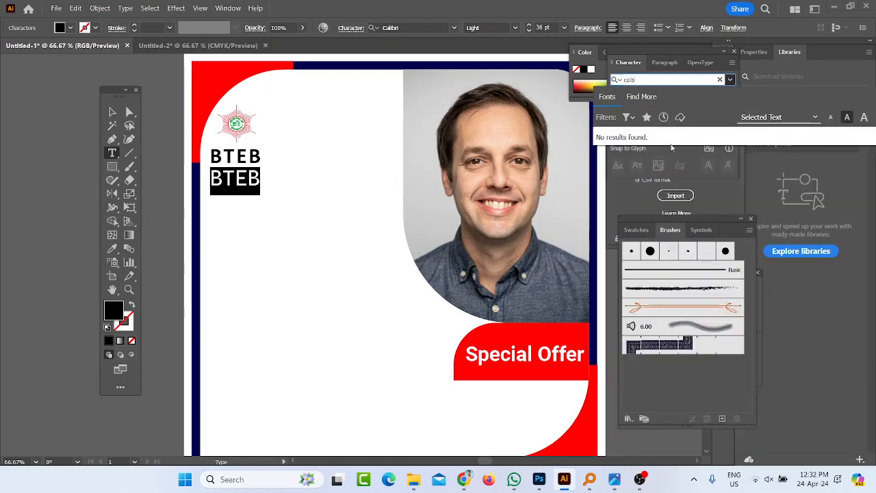
pyautogui.click(683, 137)
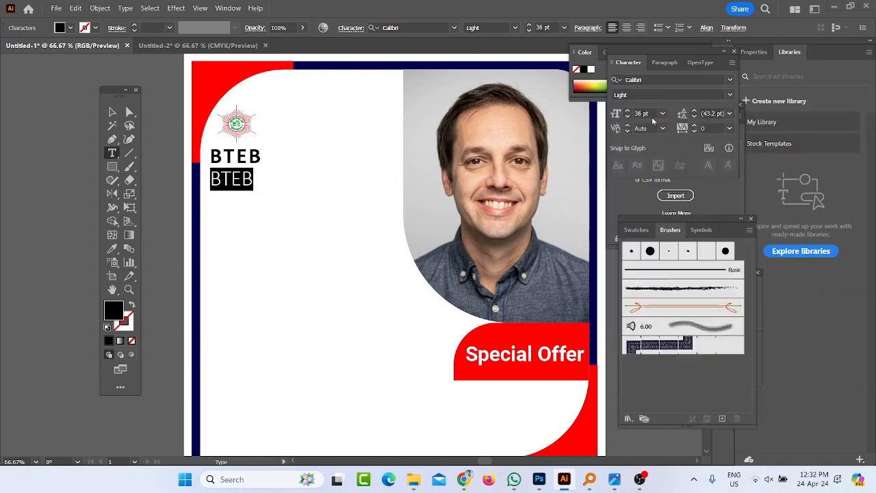
# Set the duplicated text's font size to 15 pt and its tracking to 50.
pyautogui.moveTo(655, 114); pyautogui.dragTo(568, 113)
pyautogui.write('13')
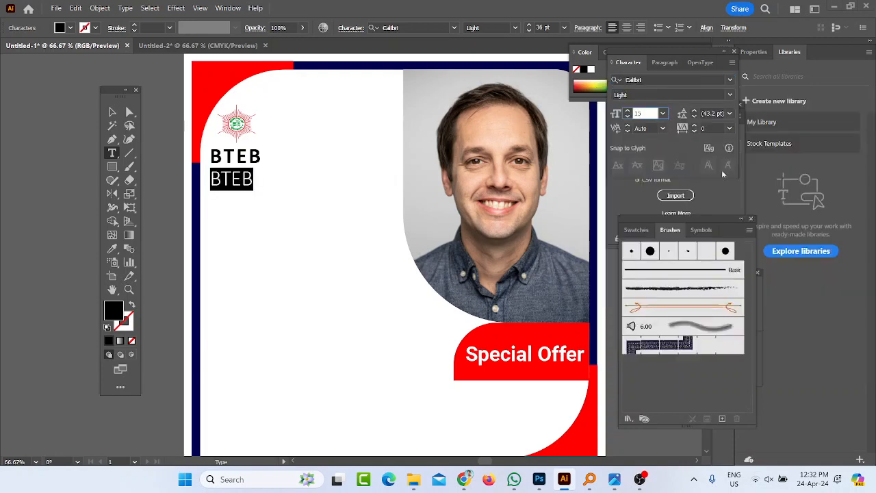
pyautogui.press('Return')
pyautogui.click(711, 128)
pyautogui.write('2')
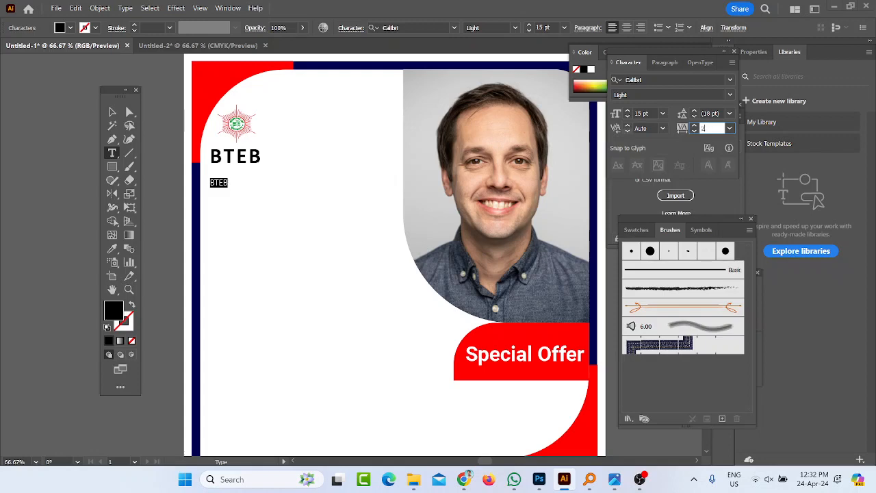
pyautogui.press('Return')
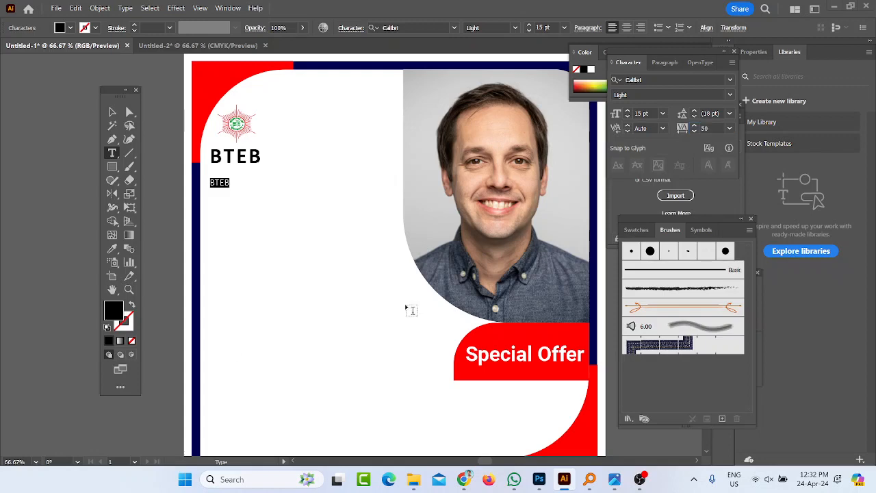
# Replace the duplicated text's wording with "Bangladesh Technical Education Board".
pyautogui.write('Ba')
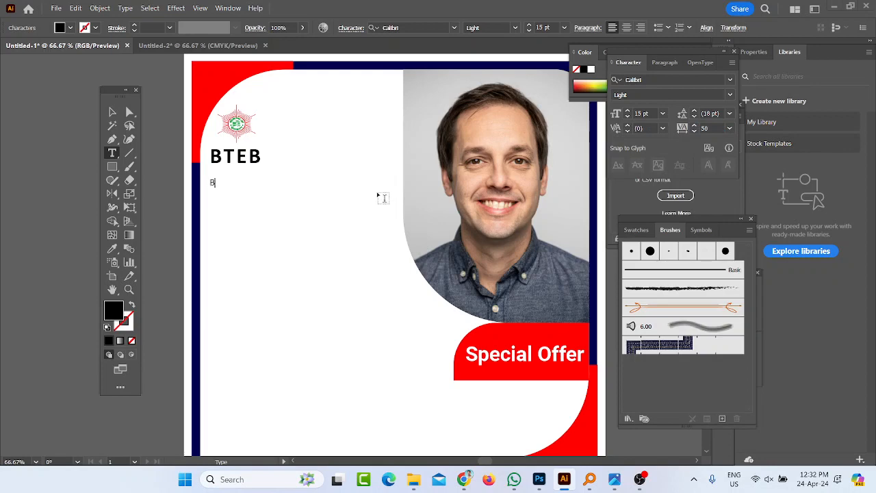
pyautogui.write('ngladesh Tec')
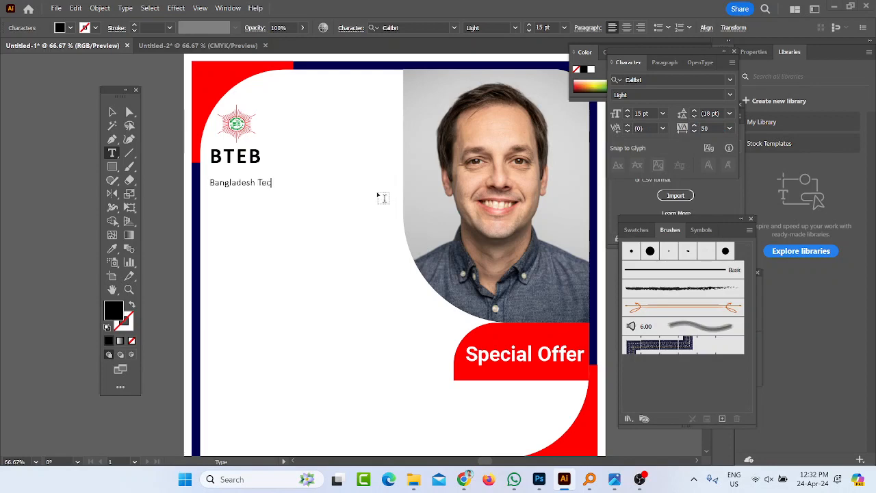
pyautogui.write('hnical Education Board')
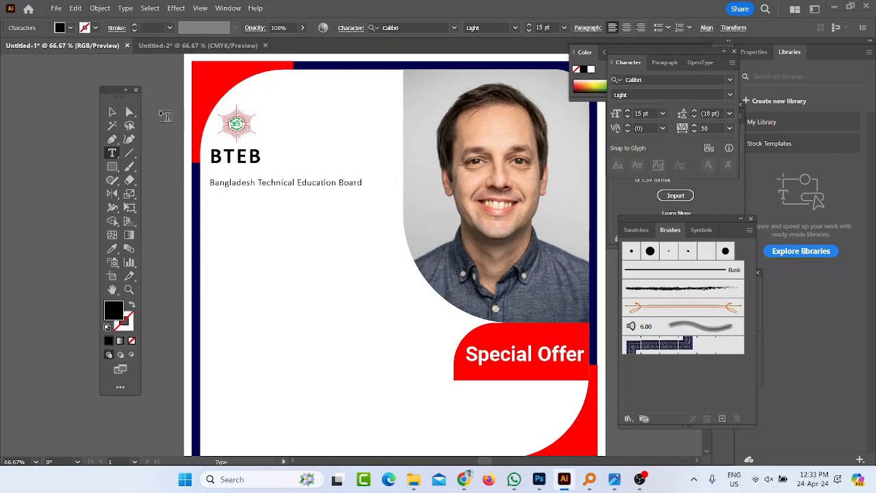
pyautogui.click(113, 112)
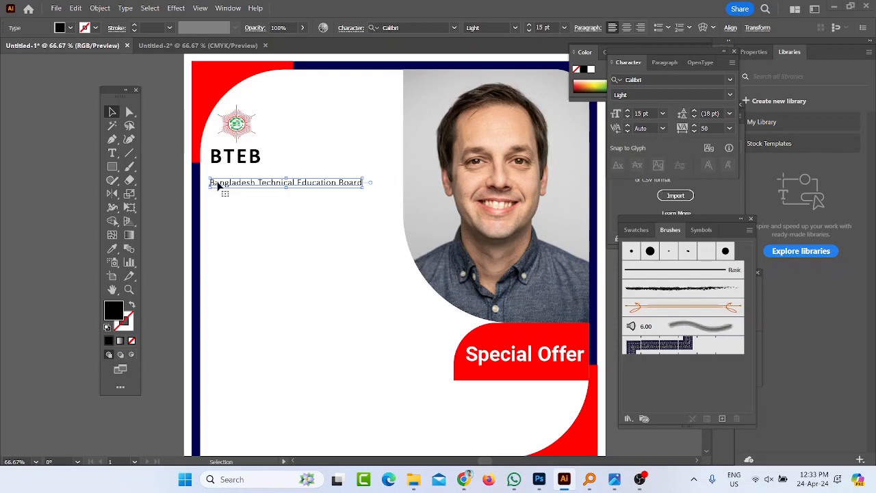
# Move the "Bangladesh Technical Education Board" line up close beneath the BTEB text, keeping their left edges lined up.
pyautogui.scroll(4, 217, 186)
pyautogui.moveTo(217, 185); pyautogui.dragTo(217, 138)
pyautogui.scroll(-3, 217, 138)
pyautogui.scroll(3, 208, 126)
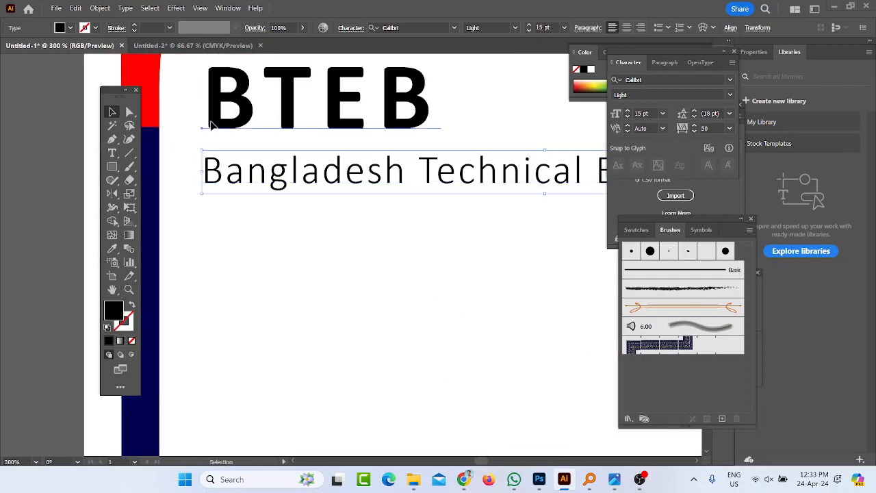
pyautogui.click(209, 124)
pyautogui.scroll(-3, 217, 137)
pyautogui.scroll(2, 227, 173)
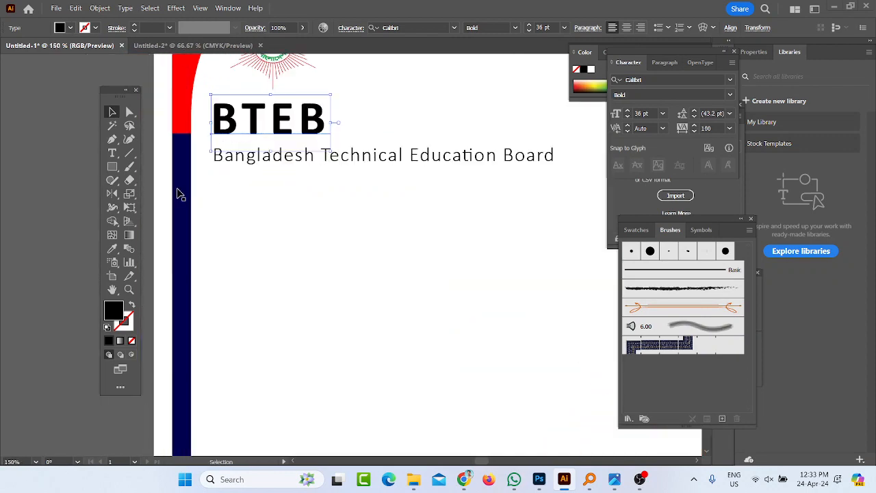
pyautogui.scroll(-2, 164, 187)
pyautogui.click(251, 190)
pyautogui.scroll(-2, 295, 215)
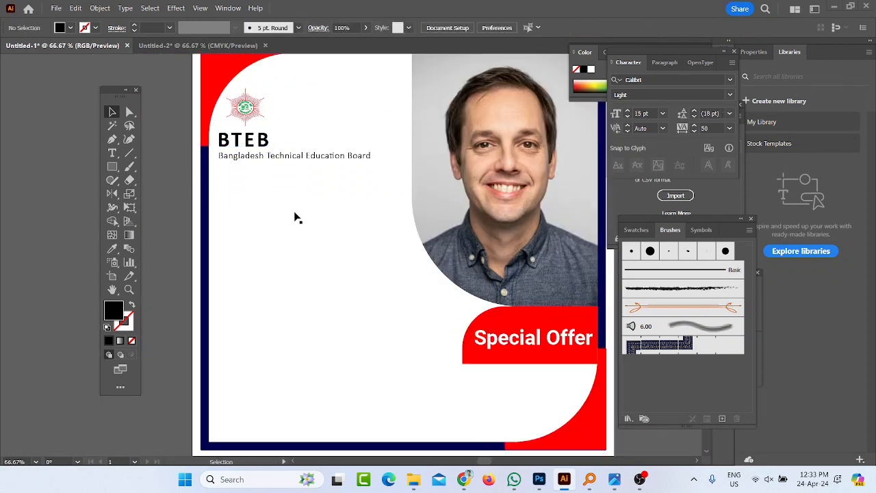
# Switch to the 3.jpg brief and read the main text instructions in item 8.
pyautogui.click(614, 479)
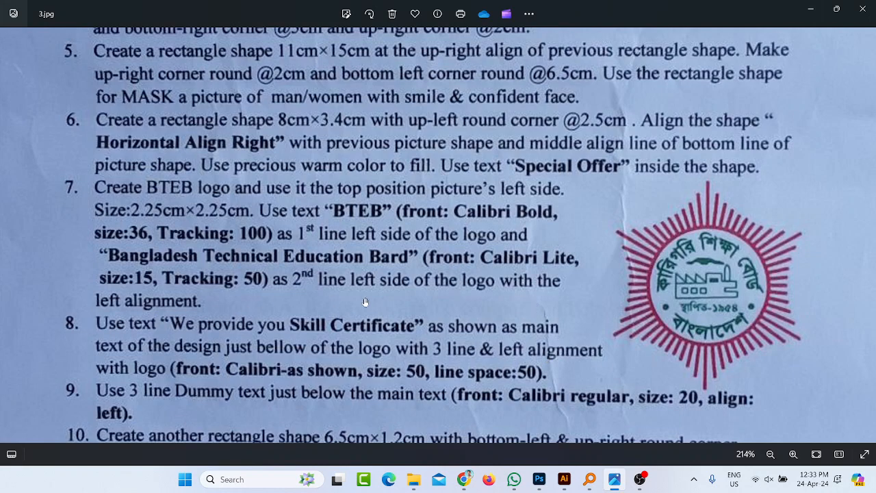
pyautogui.scroll(-3, 304, 359)
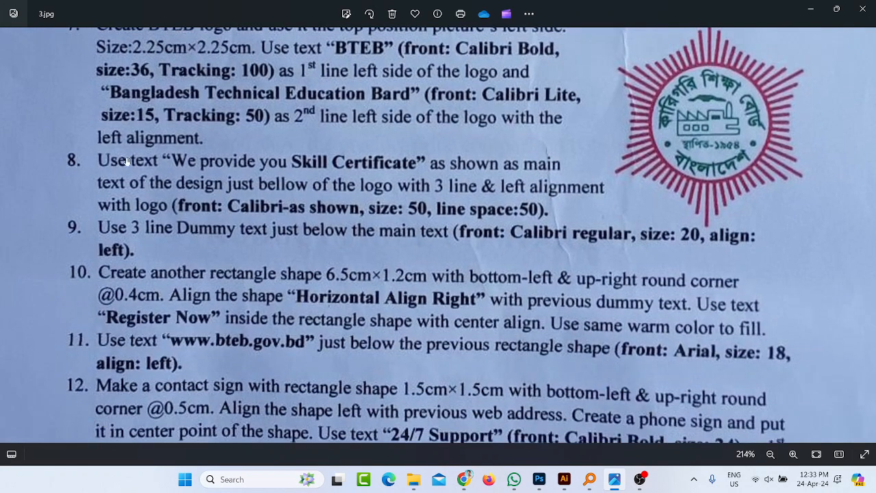
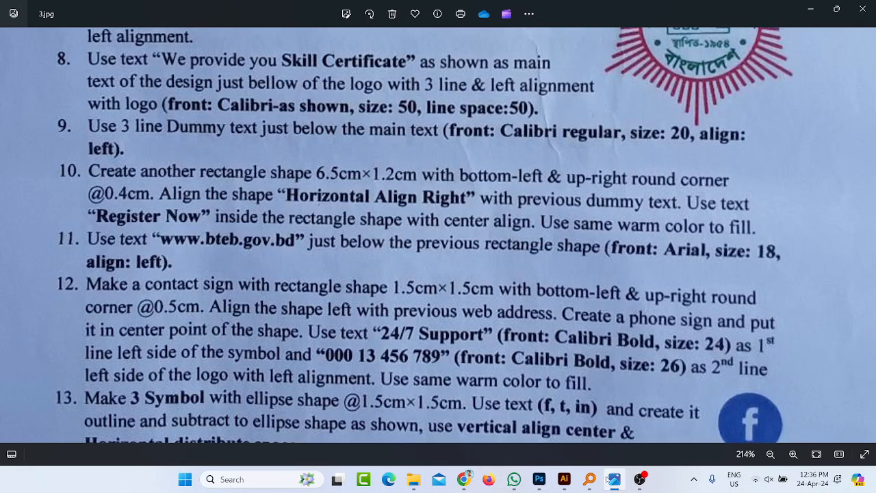
# Create a 6.5 cm × 1.2 cm rectangle below the "Skills Certificate" line in the poster document.
pyautogui.press('m')
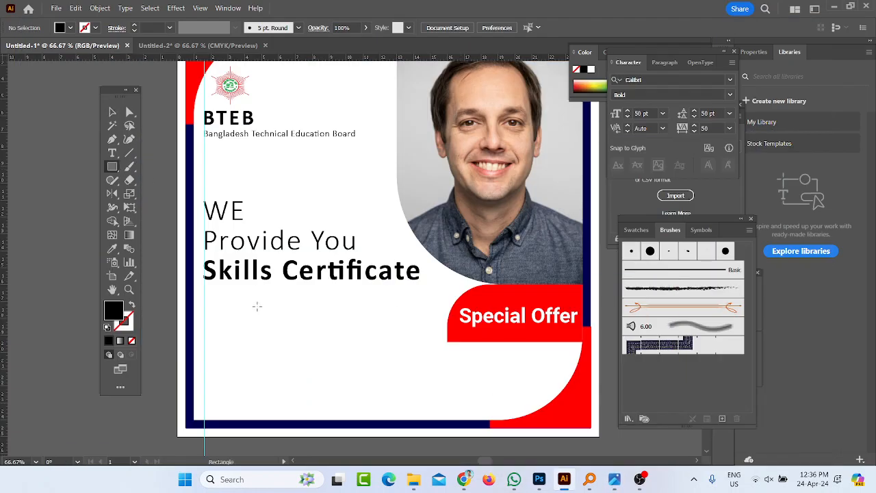
pyautogui.click(256, 300)
pyautogui.write('6.5')
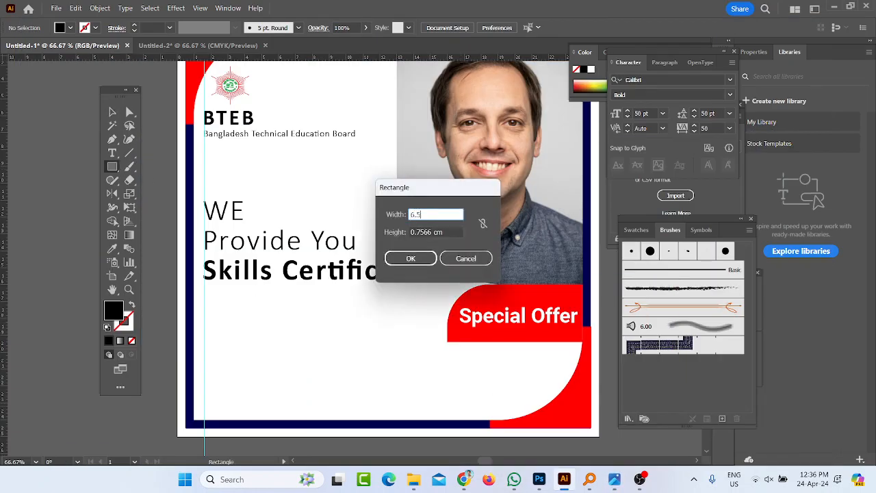
pyautogui.press('Tab')
pyautogui.hotkey('ctrl', 'a')
pyautogui.press('Right')
pyautogui.press('BackSpace')
pyautogui.press('BackSpace')
pyautogui.press('BackSpace')
pyautogui.press('BackSpace')
pyautogui.press('BackSpace')
pyautogui.press('BackSpace')
pyautogui.press('BackSpace')
pyautogui.press('BackSpace')
pyautogui.press('BackSpace')
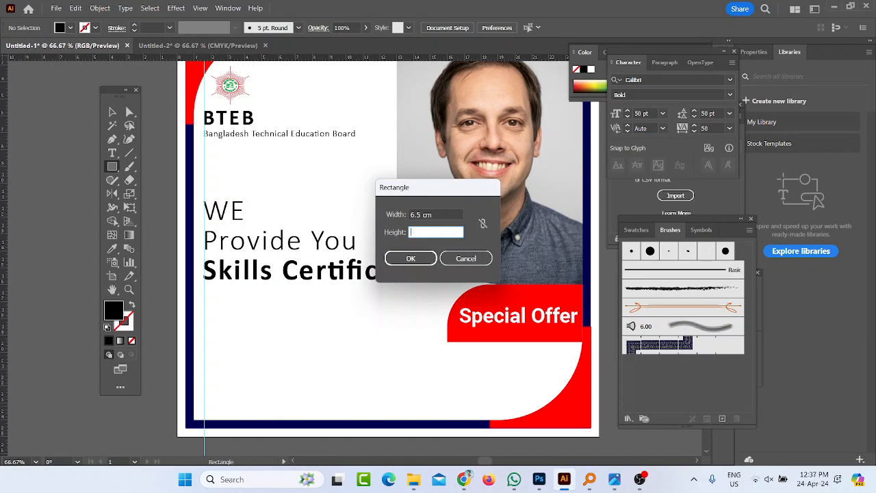
pyautogui.write('1.2')
pyautogui.press('Return')
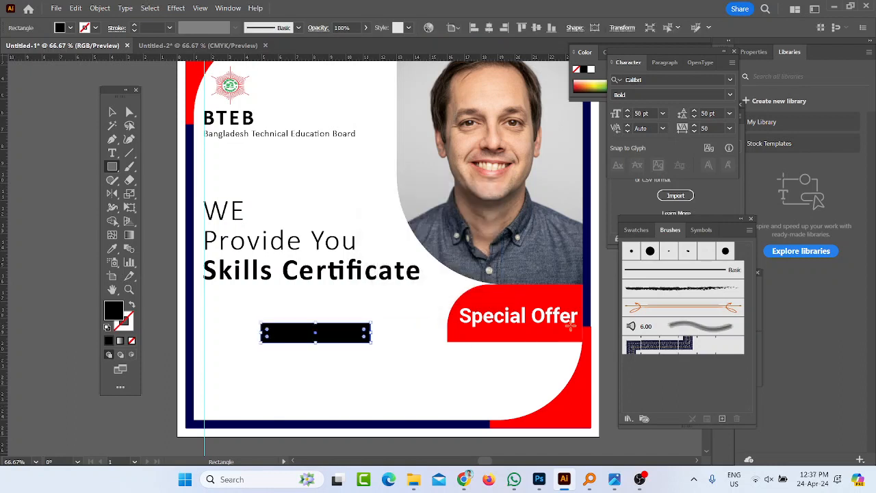
# Review the rectangle's corner-rounding and alignment instructions in item 10 of the 3.jpg brief.
pyautogui.click(614, 479)
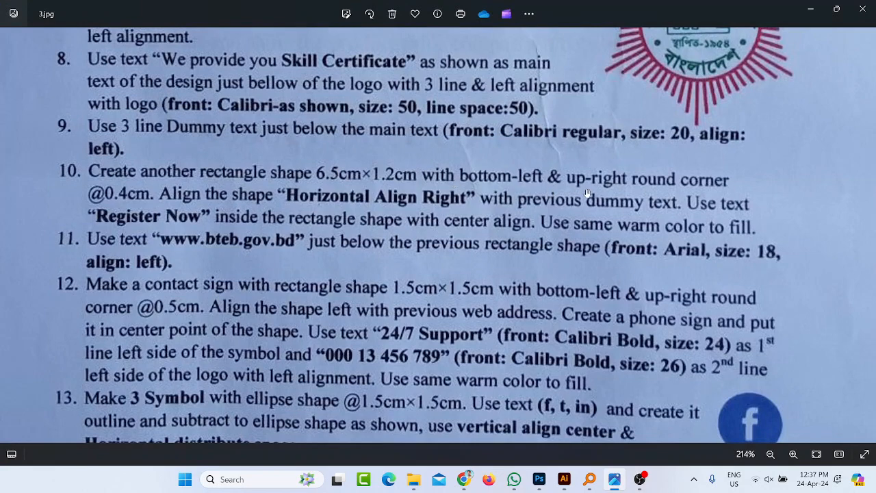
pyautogui.click(810, 9)
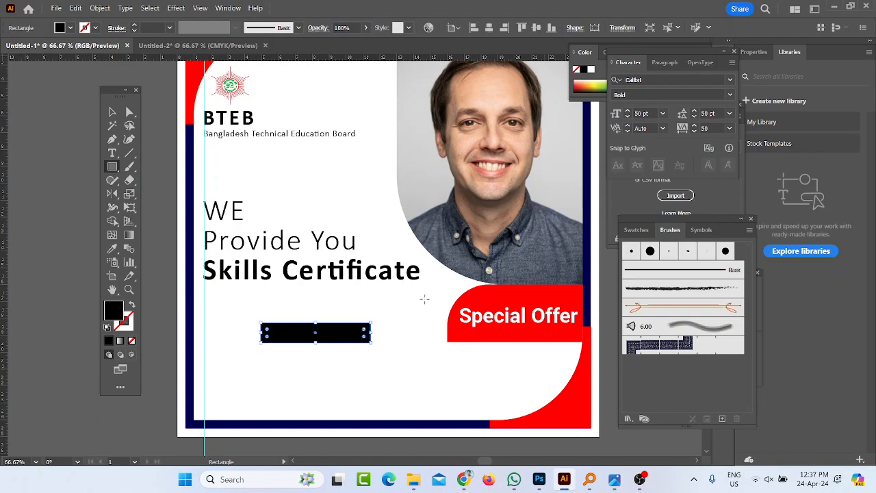
pyautogui.click(614, 480)
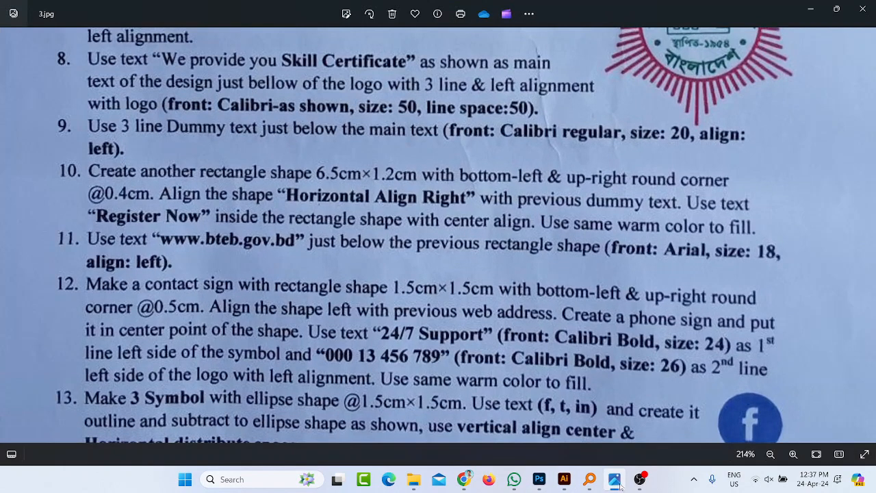
pyautogui.click(615, 481)
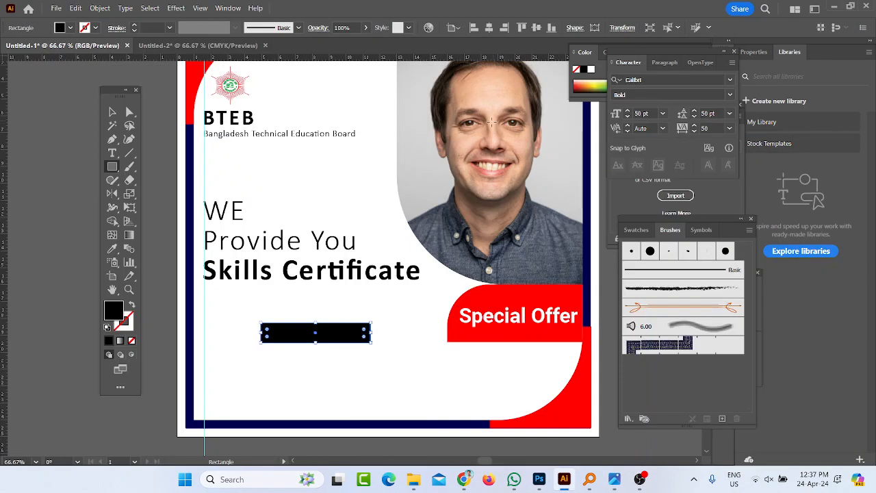
# Check the rectangle's corner radius and which corners to round in item 10 of the 3.jpg brief.
pyautogui.click(129, 113)
pyautogui.click(396, 351)
pyautogui.click(363, 333)
pyautogui.click(113, 113)
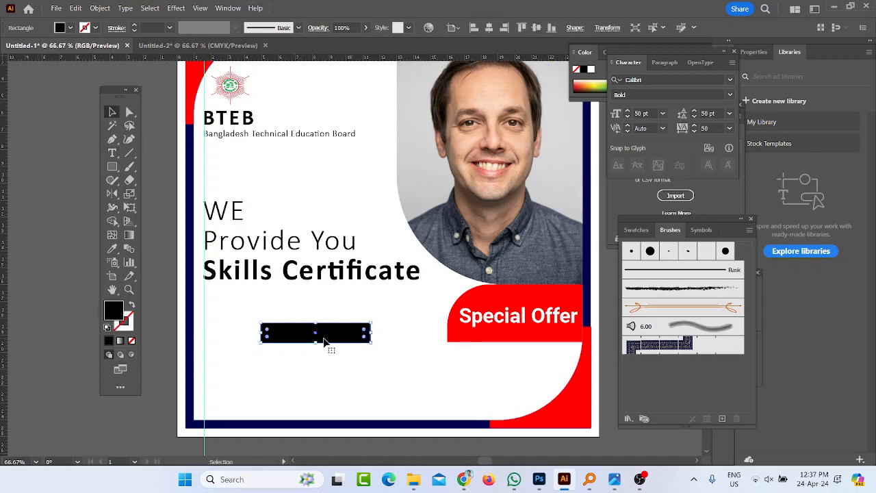
pyautogui.click(574, 28)
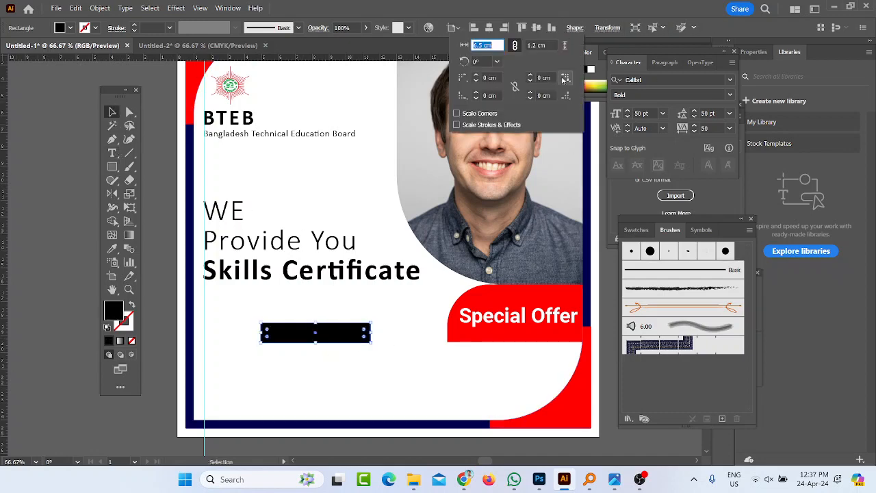
pyautogui.click(493, 95)
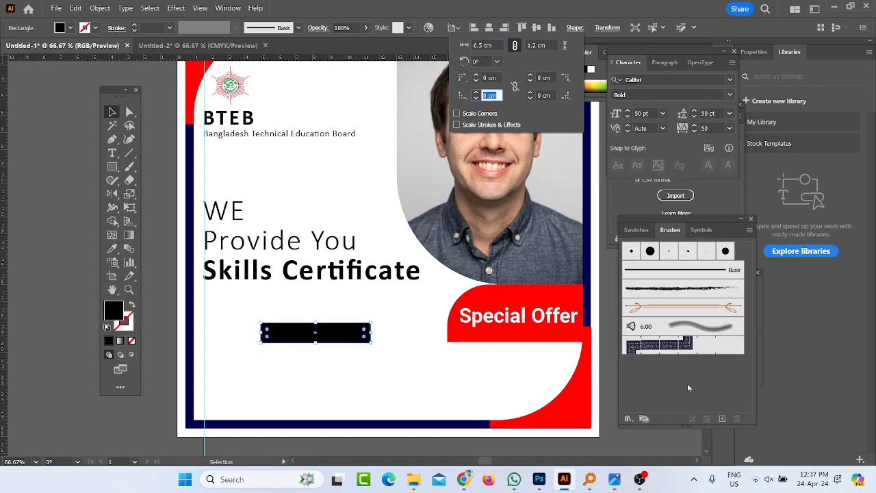
pyautogui.click(614, 479)
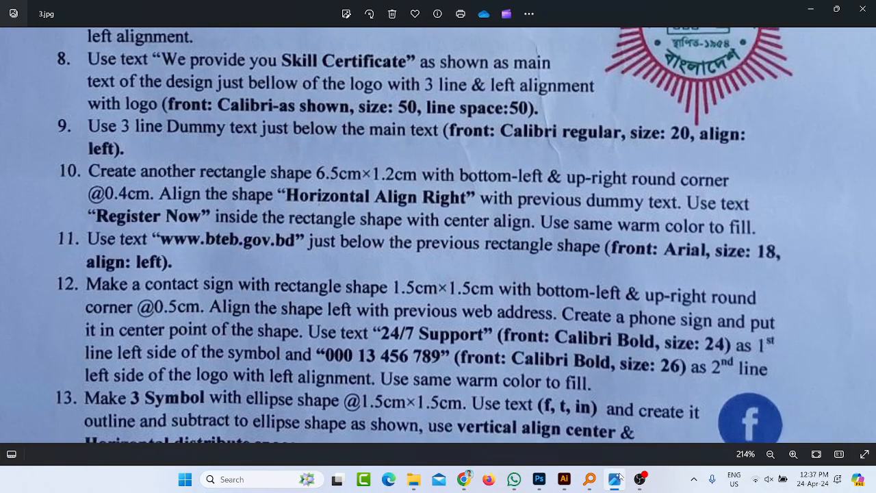
pyautogui.click(616, 478)
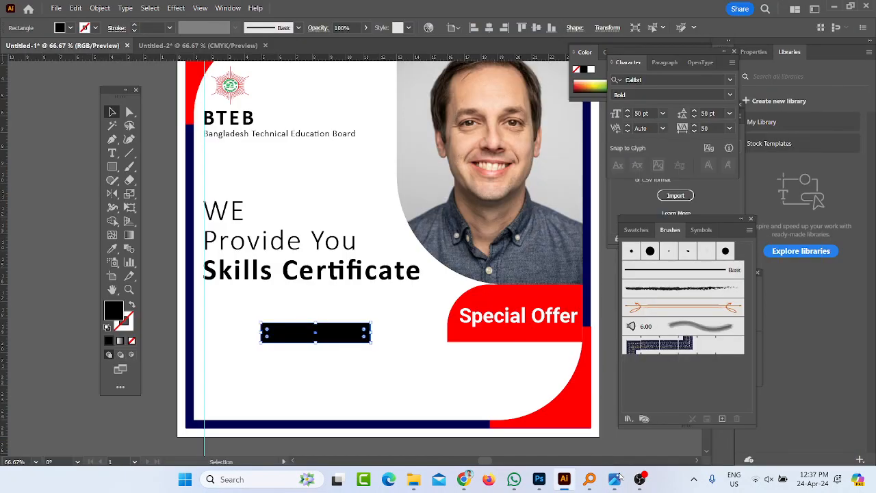
# Round the rectangle's bottom-left and top-right corners with a 0.4 cm radius.
pyautogui.click(575, 28)
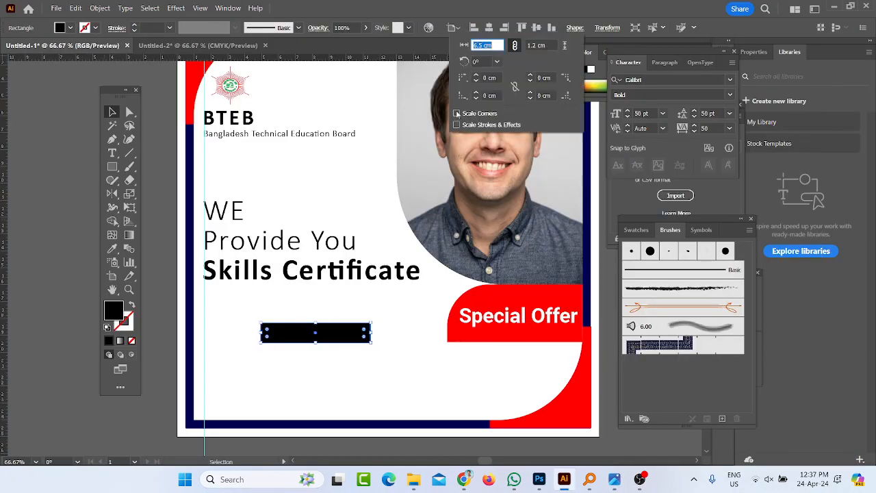
pyautogui.click(489, 95)
pyautogui.write('.4')
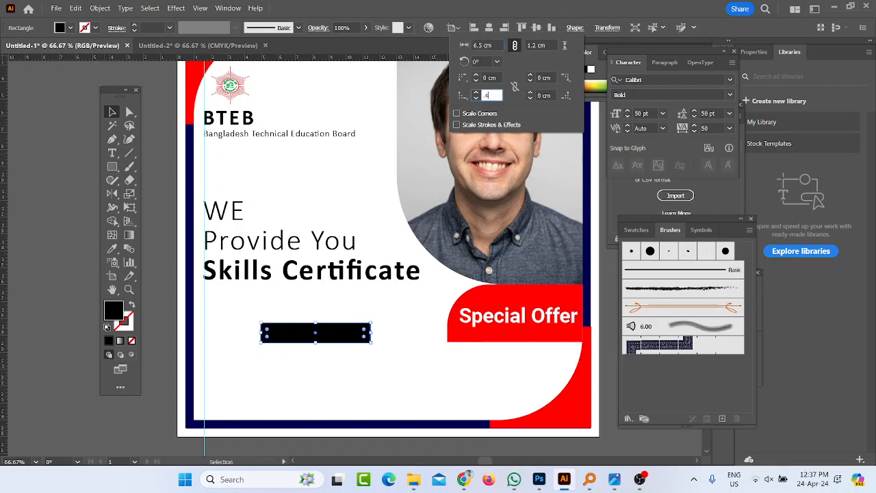
pyautogui.press('Tab')
pyautogui.press('Tab')
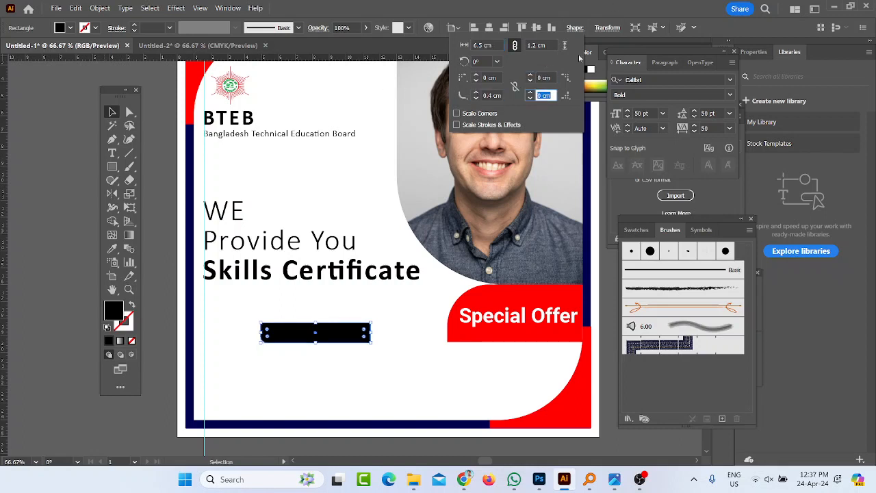
pyautogui.moveTo(552, 78); pyautogui.dragTo(385, 56)
pyautogui.write('.')
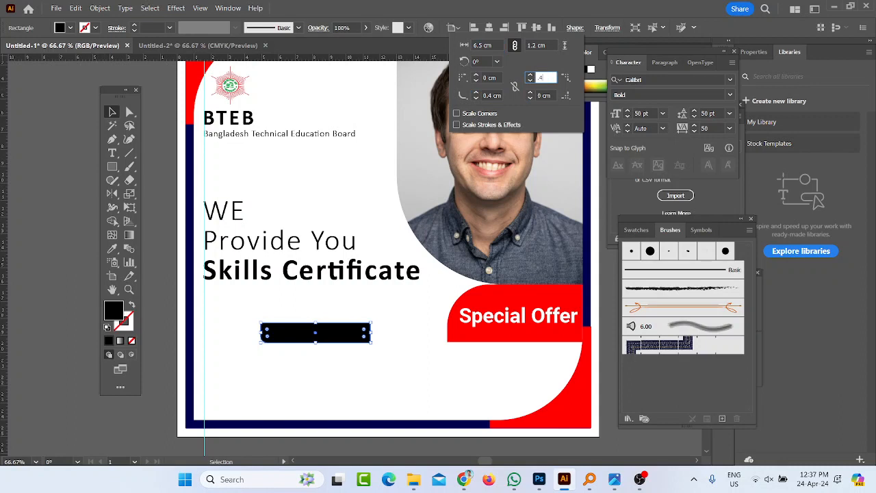
pyautogui.write('4')
pyautogui.press('Return')
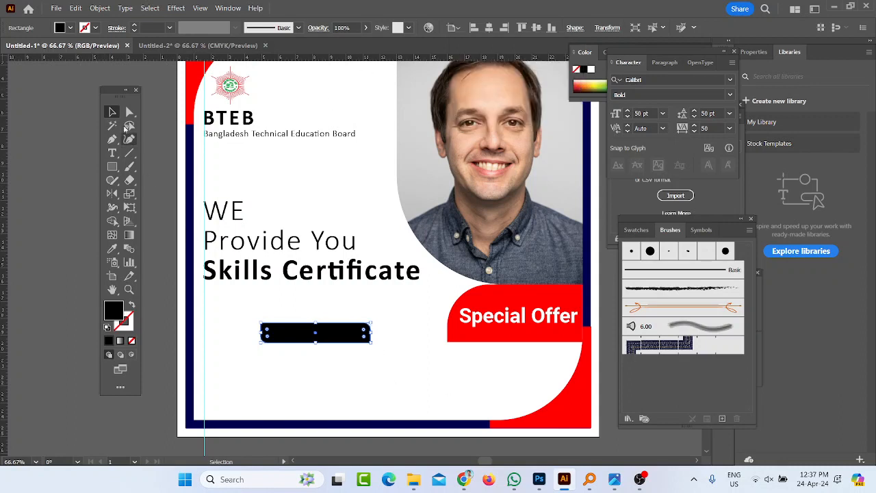
# Fill the rounded rectangle with the red sampled from the "Special Offer" shape.
pyautogui.click(113, 248)
pyautogui.click(466, 334)
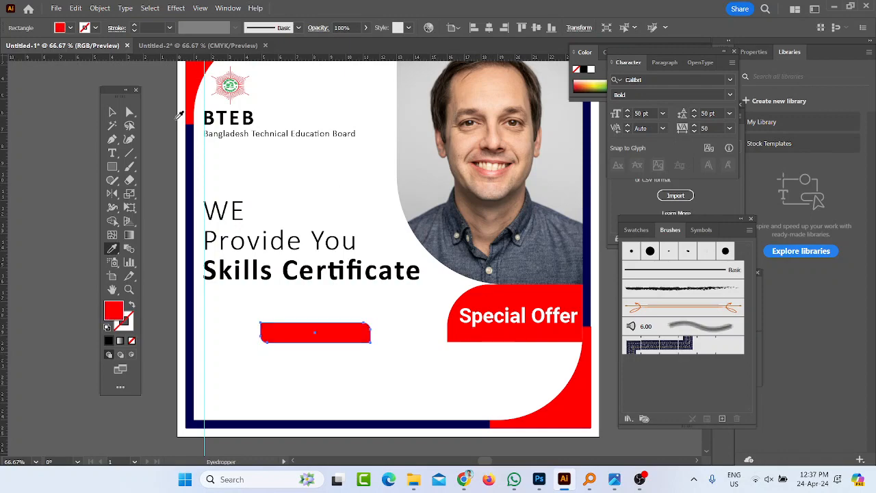
pyautogui.click(112, 113)
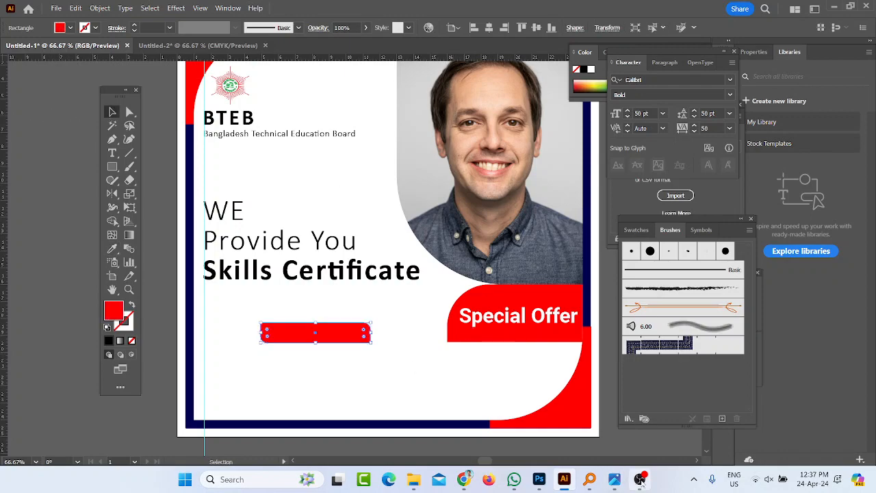
# Check the dummy text instructions in item 9 of the 3.jpg brief and move the red rectangle down near the poster's lower-left edge.
pyautogui.click(615, 479)
pyautogui.moveTo(422, 228); pyautogui.dragTo(430, 253)
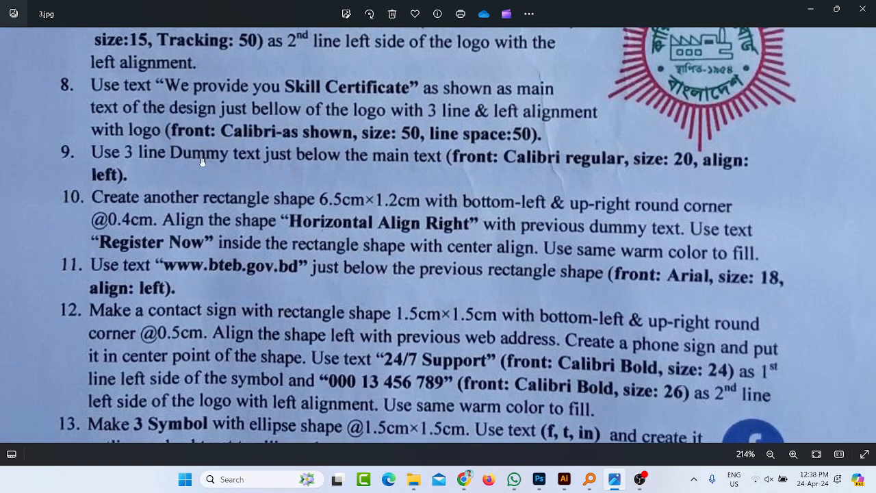
pyautogui.click(807, 8)
pyautogui.moveTo(283, 350); pyautogui.dragTo(223, 407)
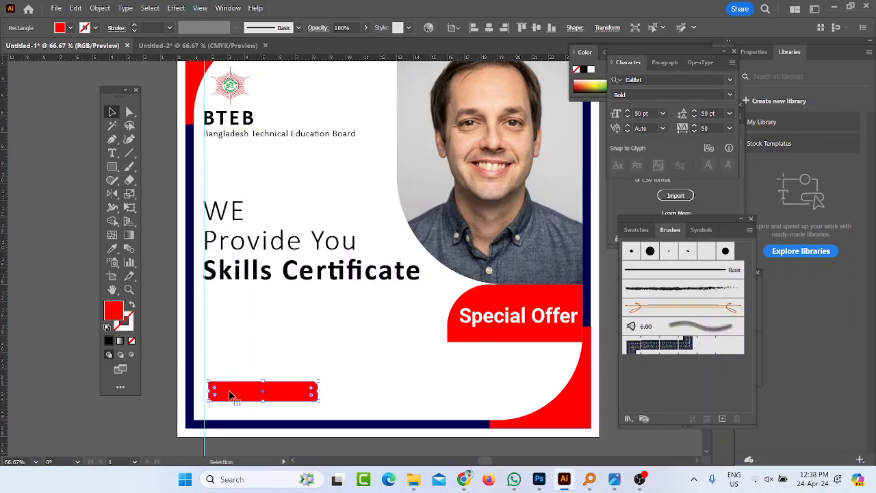
# Draw a text area below the "Skills Certificate" line, matching the headline's width, and set its font size to 20 pt.
pyautogui.click(112, 153)
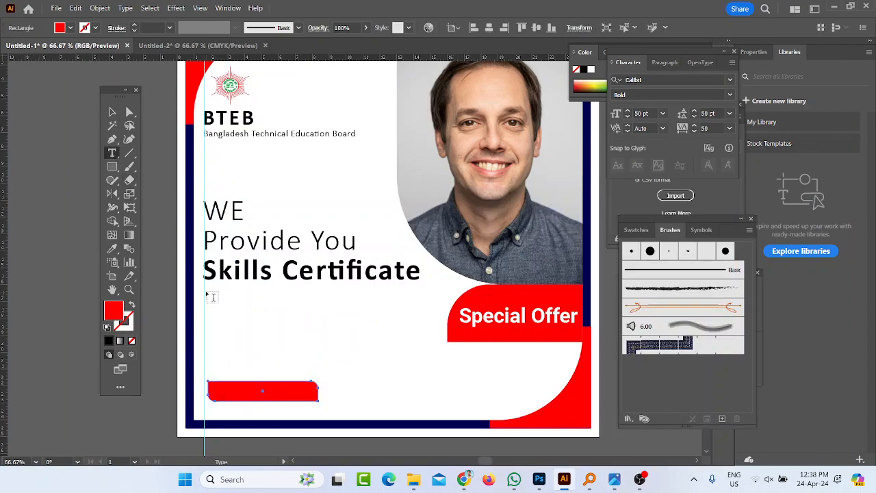
pyautogui.moveTo(204, 290); pyautogui.dragTo(419, 329)
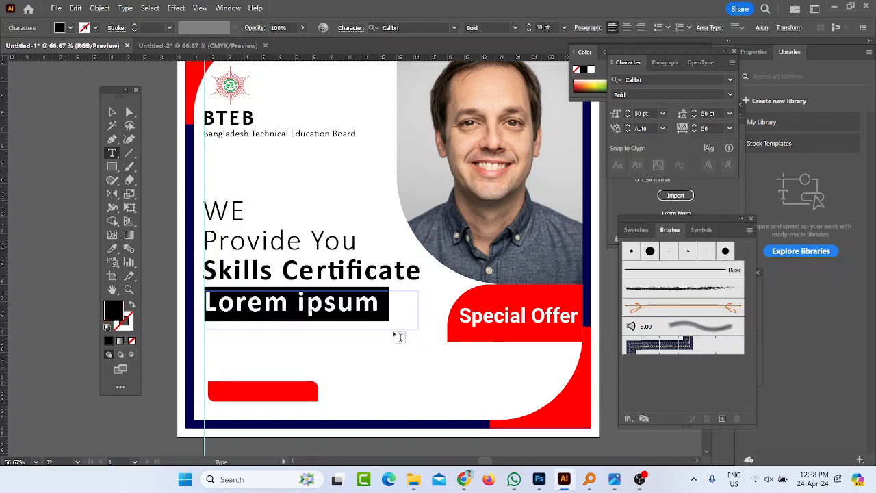
pyautogui.click(564, 28)
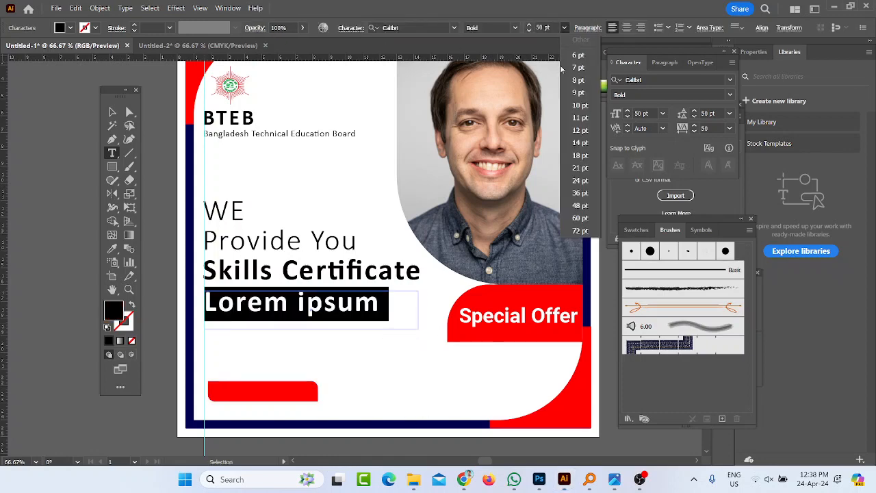
pyautogui.click(571, 130)
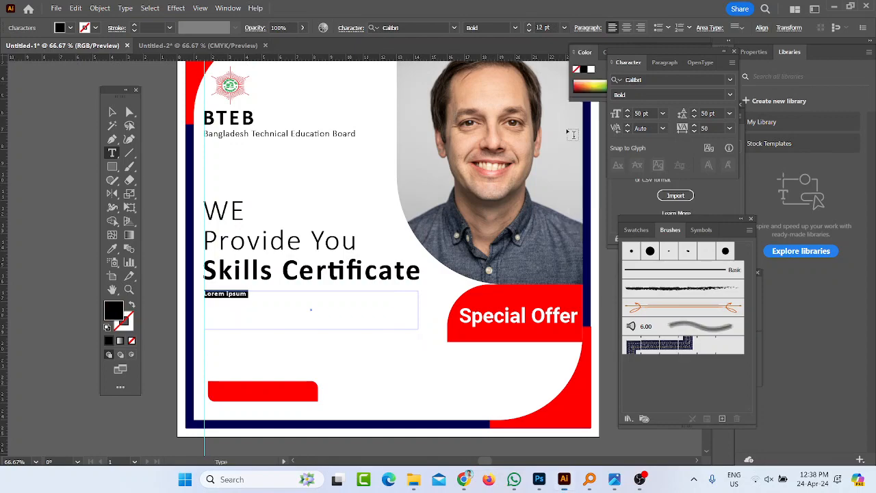
pyautogui.click(614, 479)
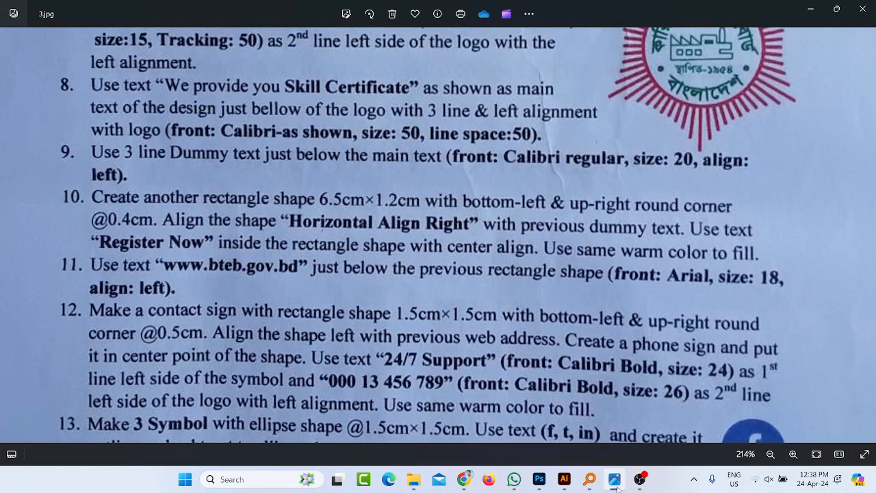
pyautogui.click(614, 479)
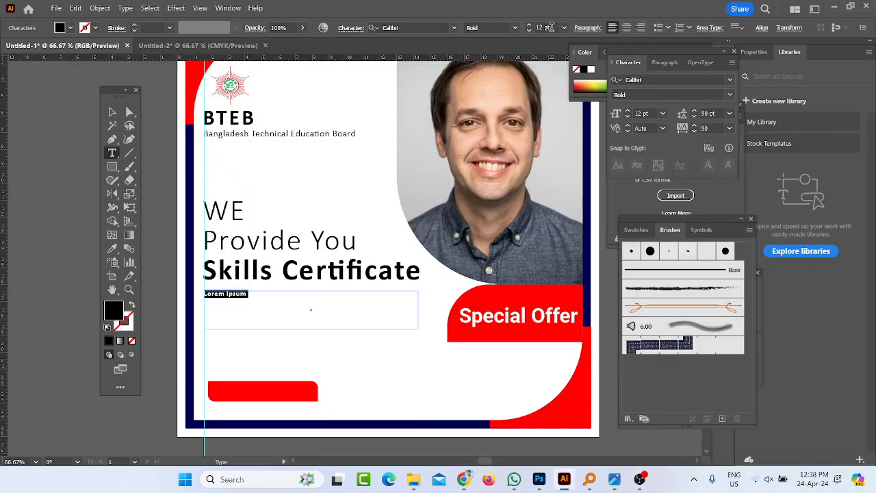
pyautogui.write('20')
pyautogui.press('Return')
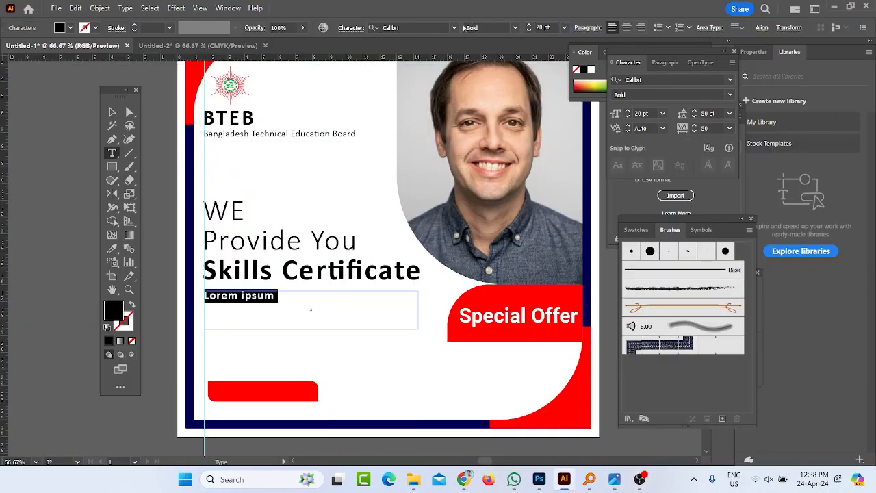
# Set the placeholder text's font to Calibri Regular and check it against item 9 of the 3.jpg brief.
pyautogui.click(434, 27)
pyautogui.write('Ca')
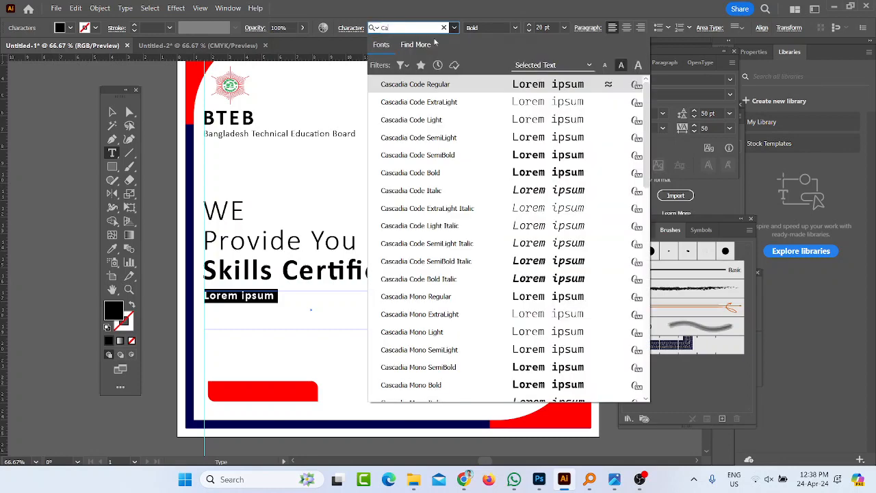
pyautogui.write('l')
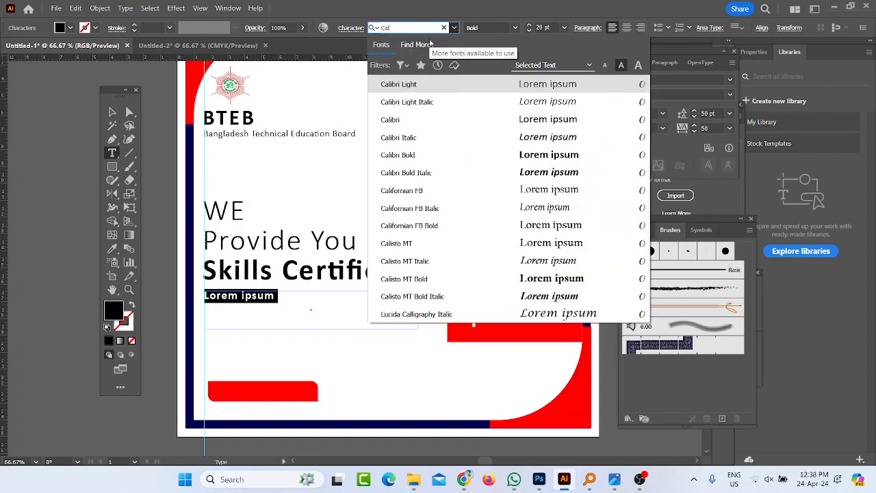
pyautogui.press('Down')
pyautogui.press('Down')
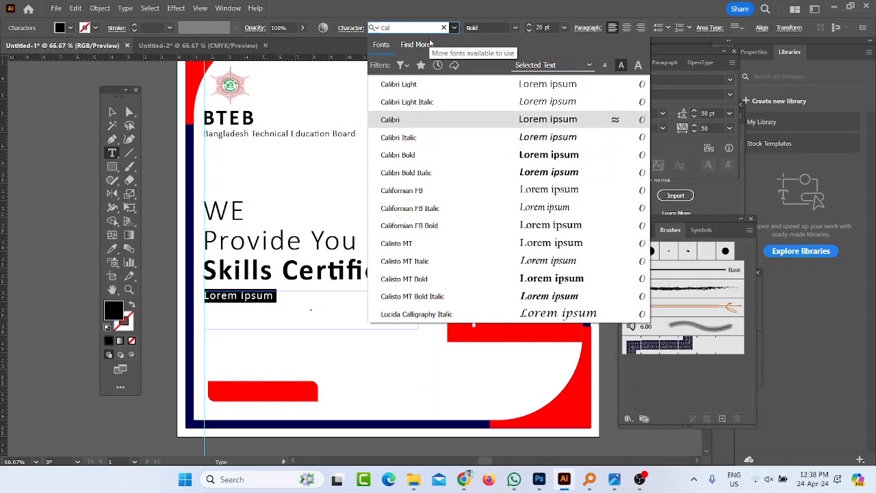
pyautogui.press('Return')
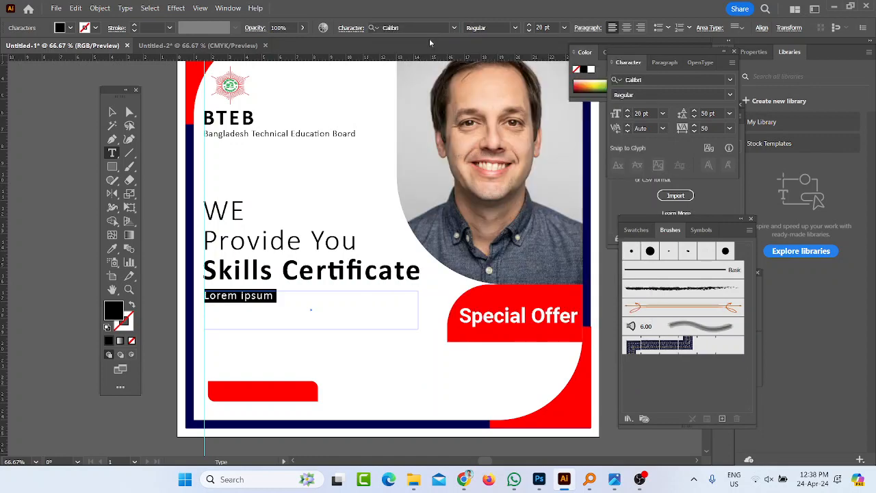
pyautogui.click(614, 482)
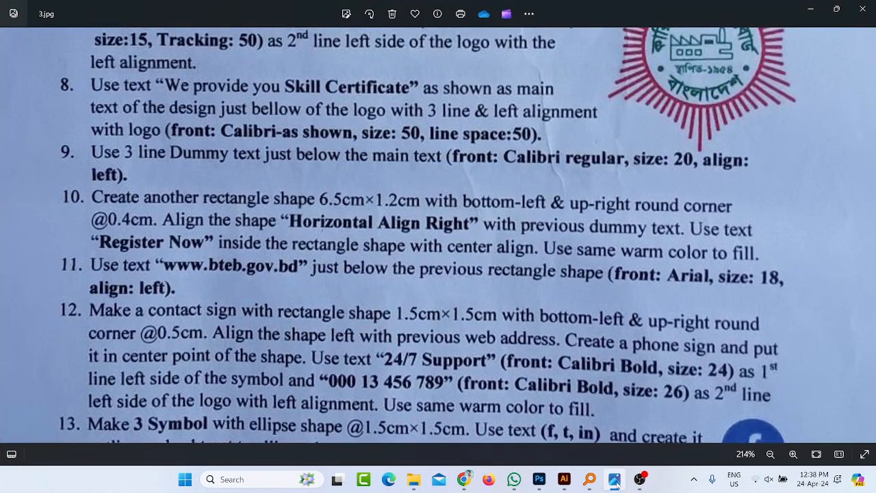
pyautogui.click(614, 481)
# Replace the "Lorem ipsum" placeholder with the dummy text "We Provide Skills Training If you want".
pyautogui.click(388, 312)
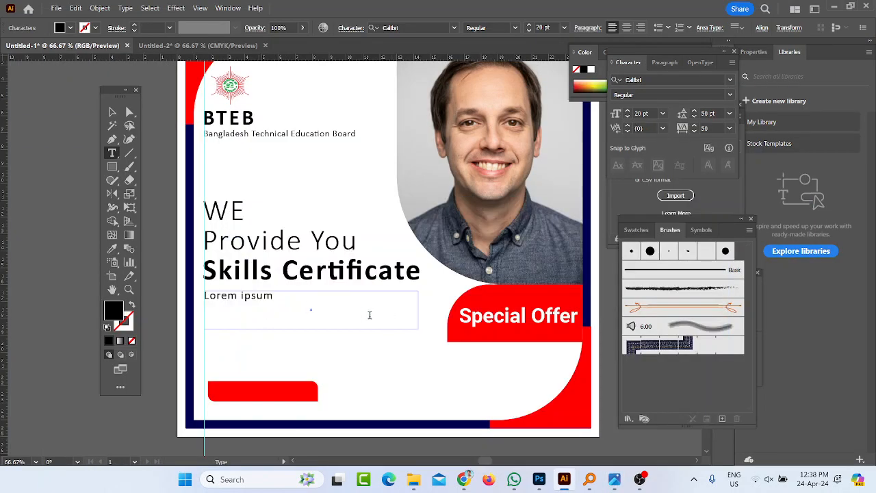
pyautogui.press('BackSpace')
pyautogui.press('BackSpace')
pyautogui.press('BackSpace')
pyautogui.press('BackSpace')
pyautogui.press('BackSpace')
pyautogui.press('BackSpace')
pyautogui.press('BackSpace')
pyautogui.press('BackSpace')
pyautogui.press('BackSpace')
pyautogui.press('BackSpace')
pyautogui.press('BackSpace')
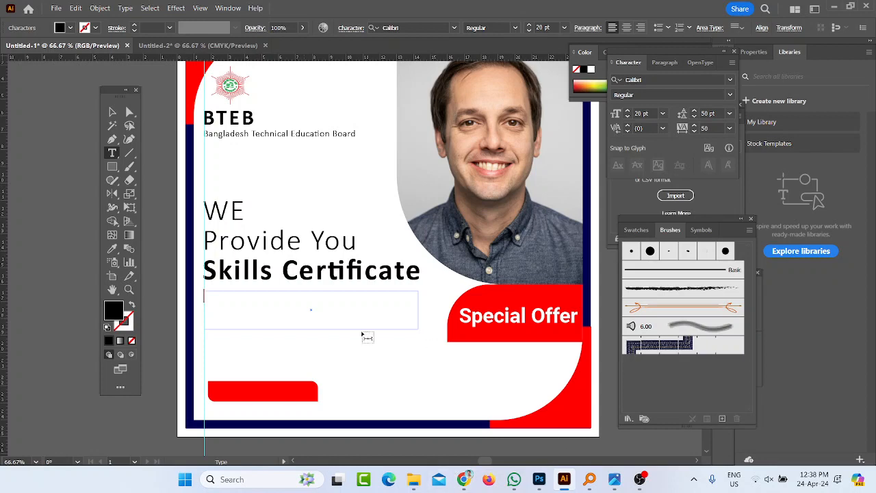
pyautogui.write('We Provide Skill')
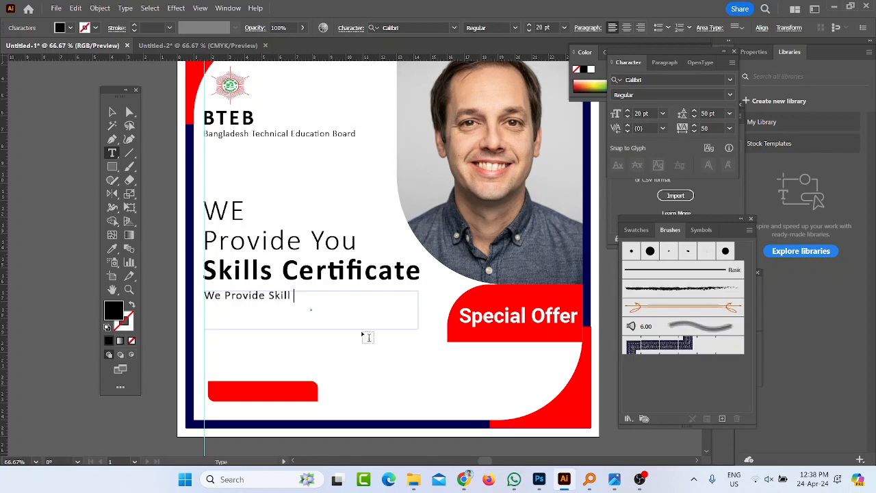
pyautogui.write('s Training If you wn')
pyautogui.press('BackSpace')
pyautogui.write('ant ')
pyautogui.write('to')
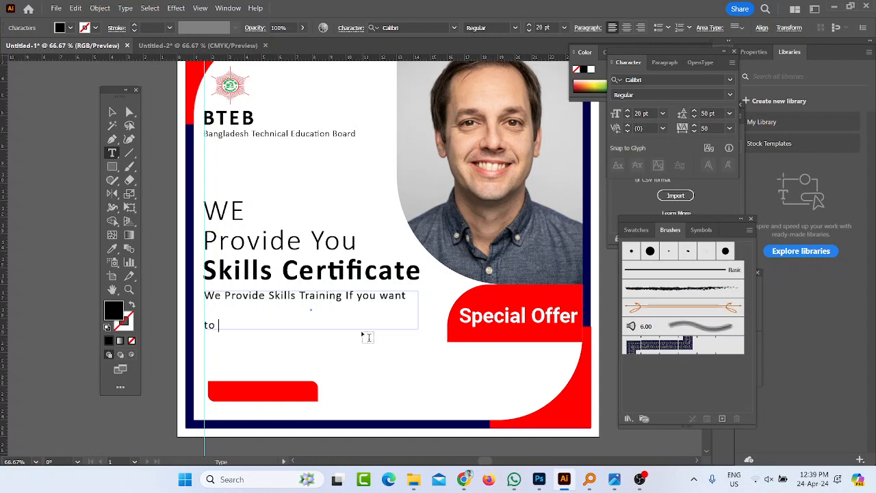
# Continue the dummy text with "to take best training service you can" on its second line.
pyautogui.press('BackSpace')
pyautogui.press('BackSpace')
pyautogui.write('o take best training ')
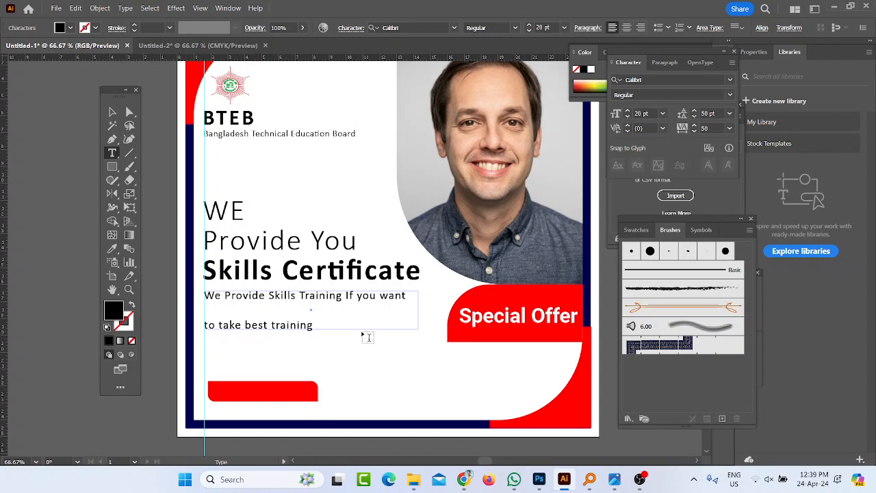
pyautogui.write('se')
pyautogui.write('rvv')
pyautogui.press('BackSpace')
pyautogui.write('ice you can')
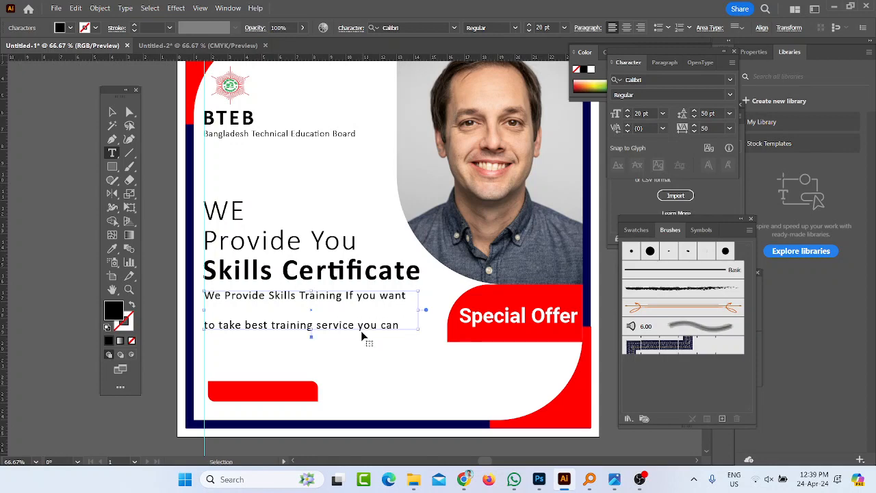
# Select all of the dummy text and change its line spacing to Auto so the two lines sit closer together.
pyautogui.hotkey('ctrl', 'a')
pyautogui.click(613, 479)
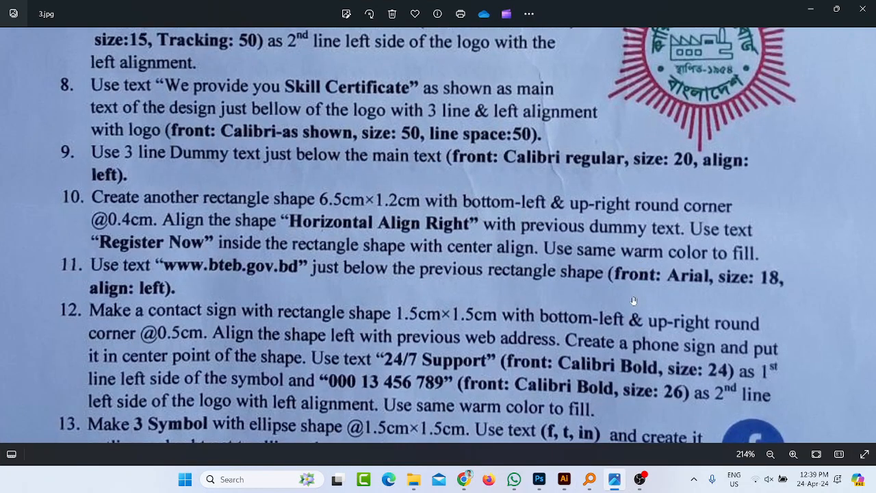
pyautogui.click(611, 484)
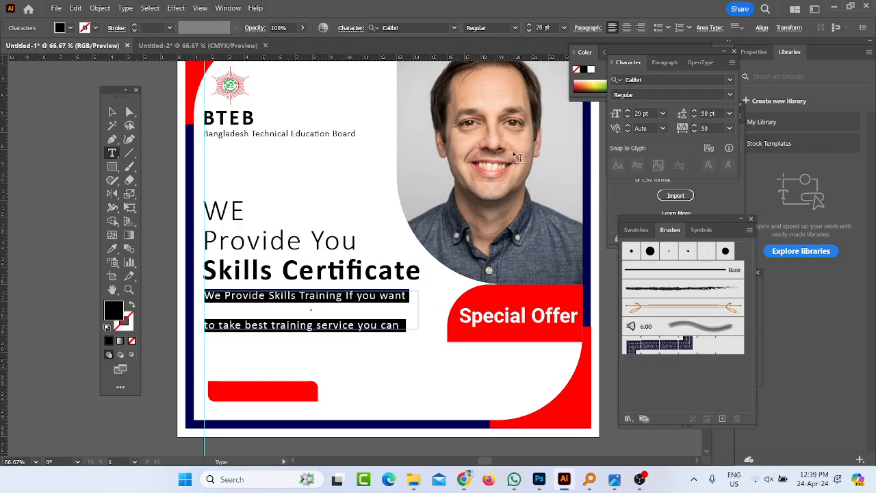
pyautogui.click(652, 63)
pyautogui.click(628, 62)
pyautogui.doubleClick(708, 113)
pyautogui.write('0.1')
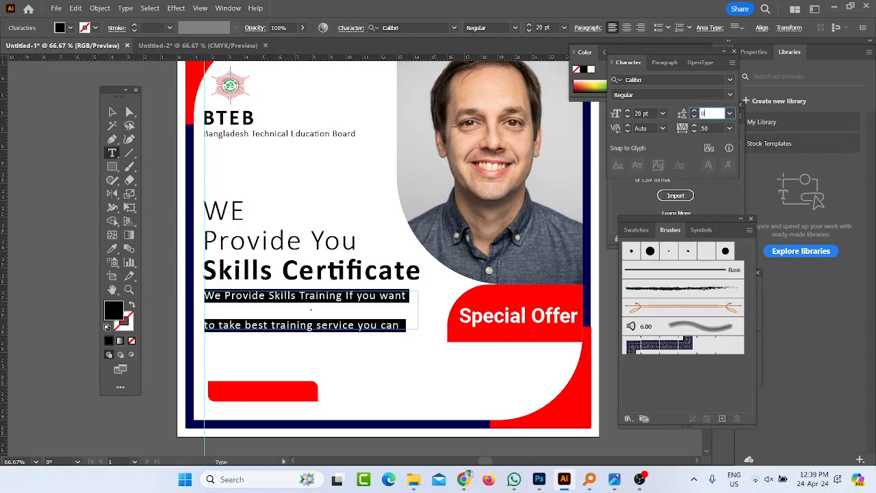
pyautogui.press('Return')
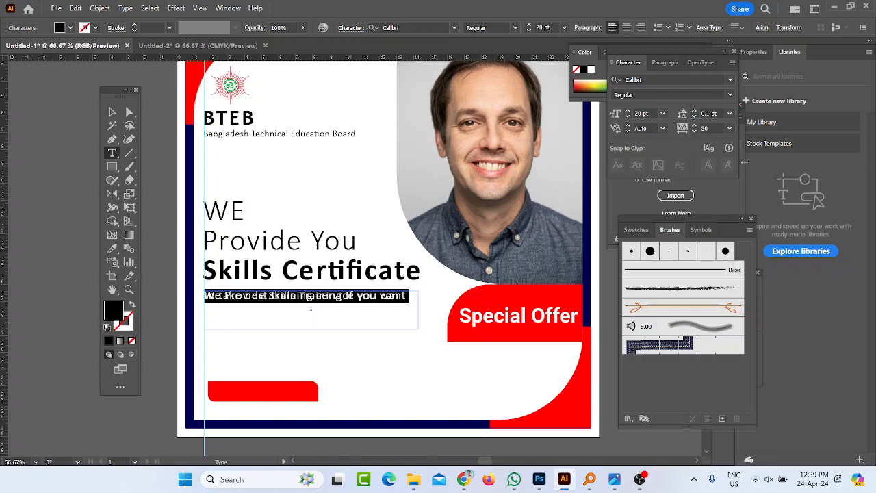
pyautogui.click(729, 114)
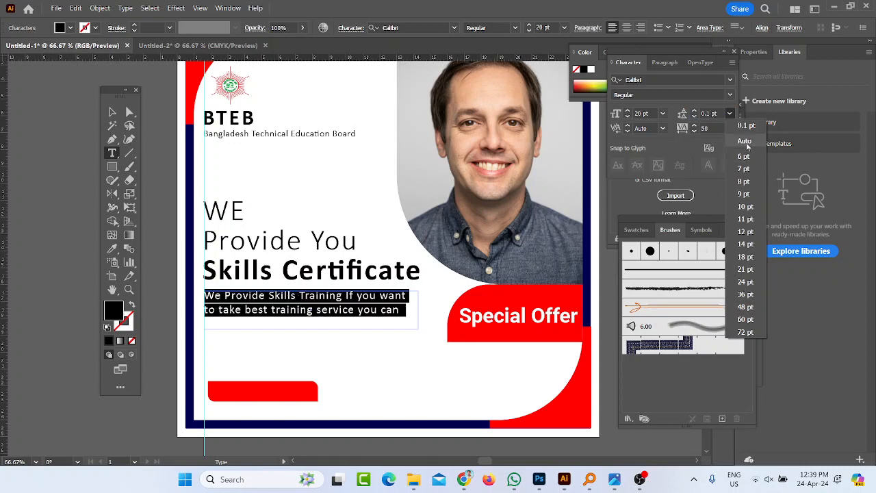
pyautogui.click(744, 141)
# Add a third dummy text line reading "contact with us. Call -" followed by a short phone number.
pyautogui.click(400, 310)
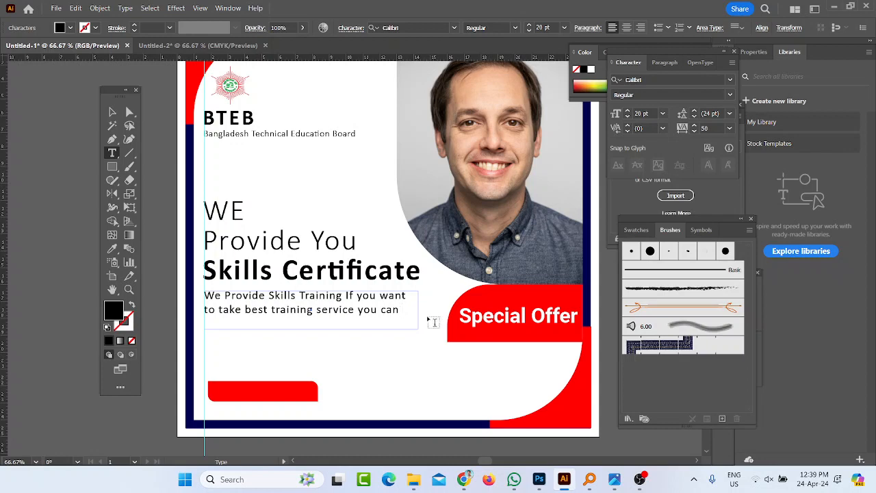
pyautogui.write('contact with')
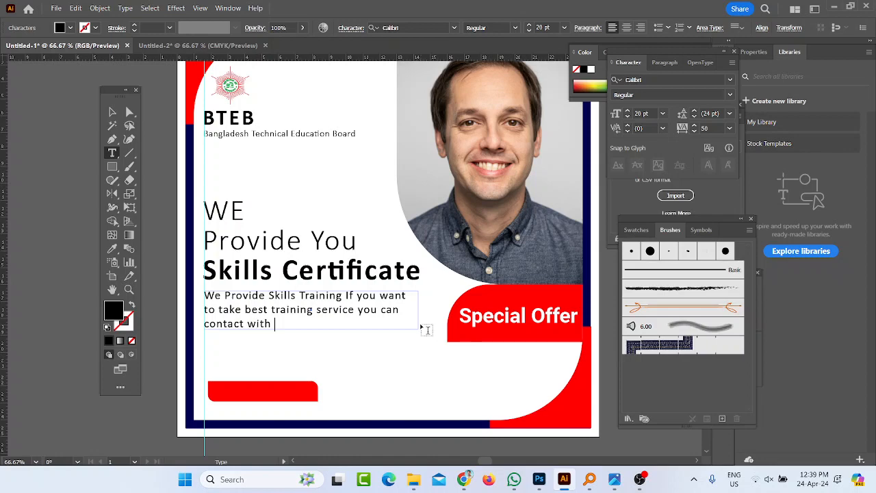
pyautogui.write('us,')
pyautogui.write('. Call ')
pyautogui.write('- 100')
pyautogui.write('487')
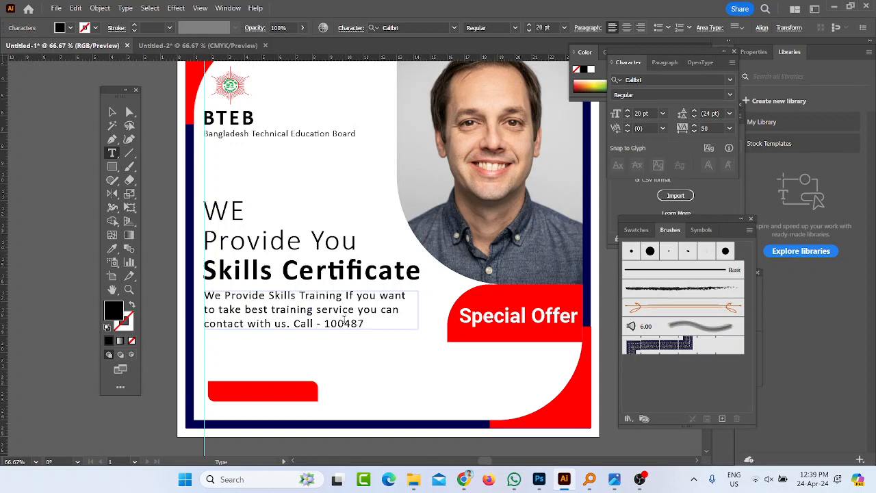
pyautogui.press('BackSpace')
pyautogui.press('BackSpace')
pyautogui.write('0')
pyautogui.moveTo(359, 325); pyautogui.dragTo(293, 326)
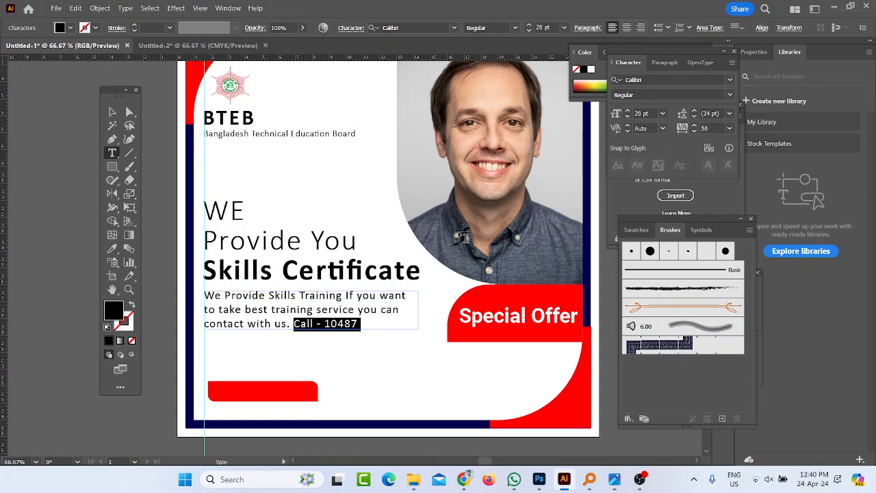
pyautogui.click(113, 113)
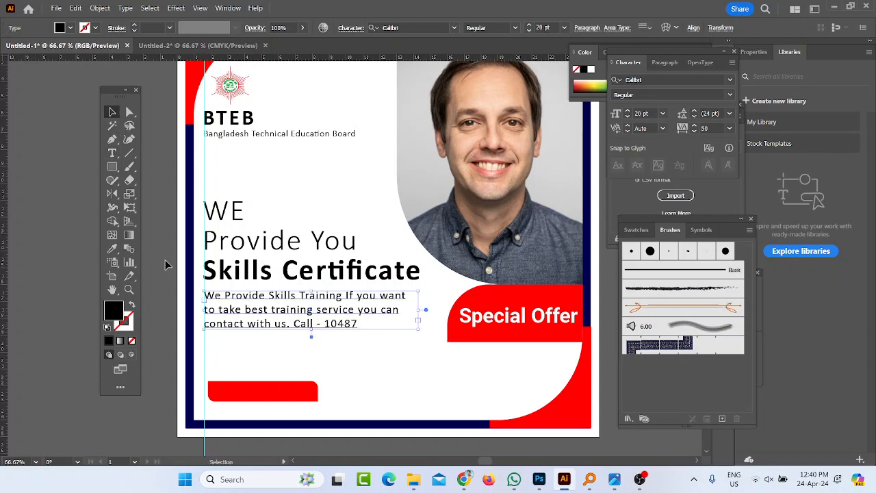
# Move the red rounded rectangle up to just below the dummy text and check item 10 of the 3.jpg brief.
pyautogui.click(189, 248)
pyautogui.click(175, 249)
pyautogui.moveTo(268, 392); pyautogui.dragTo(263, 358)
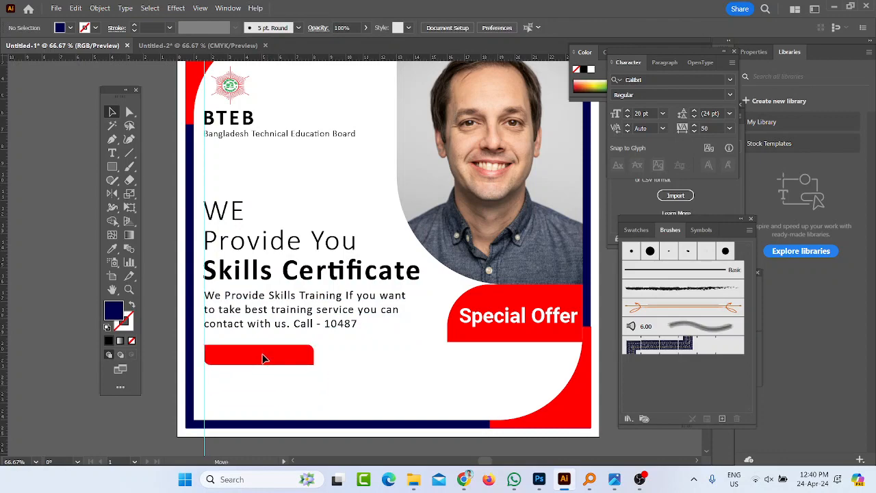
pyautogui.click(263, 359)
pyautogui.hotkey('alt', 'Tab')
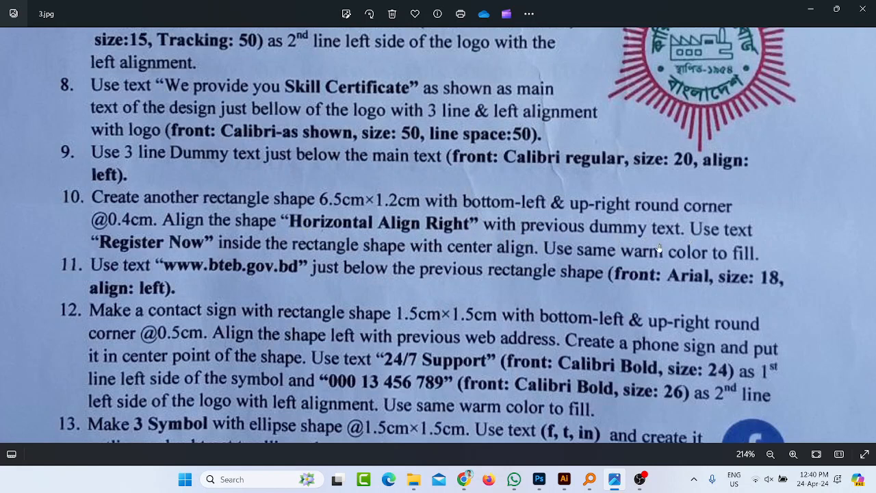
pyautogui.click(564, 479)
pyautogui.moveTo(272, 349); pyautogui.dragTo(371, 347)
pyautogui.moveTo(613, 484)
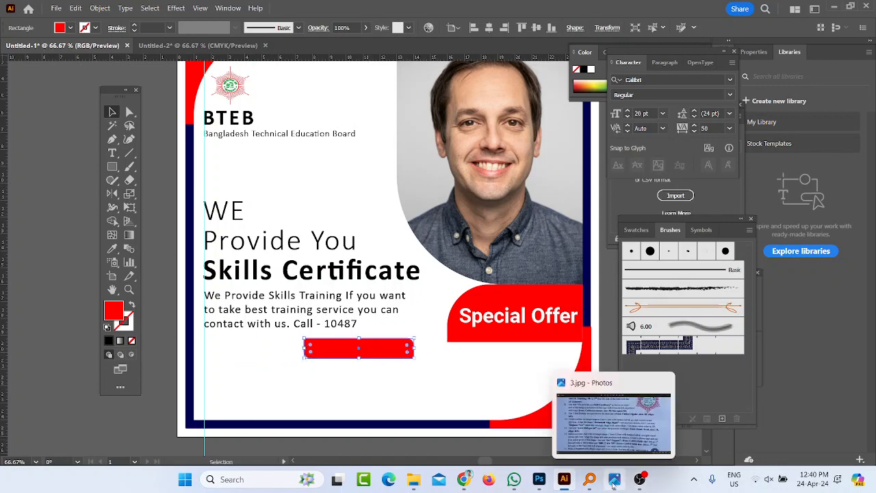
pyautogui.hotkey('ctrl', 'z')
# Place the red rectangle close below the dummy text and align it horizontally right, with the text area as key object.
pyautogui.moveTo(279, 354); pyautogui.dragTo(307, 354)
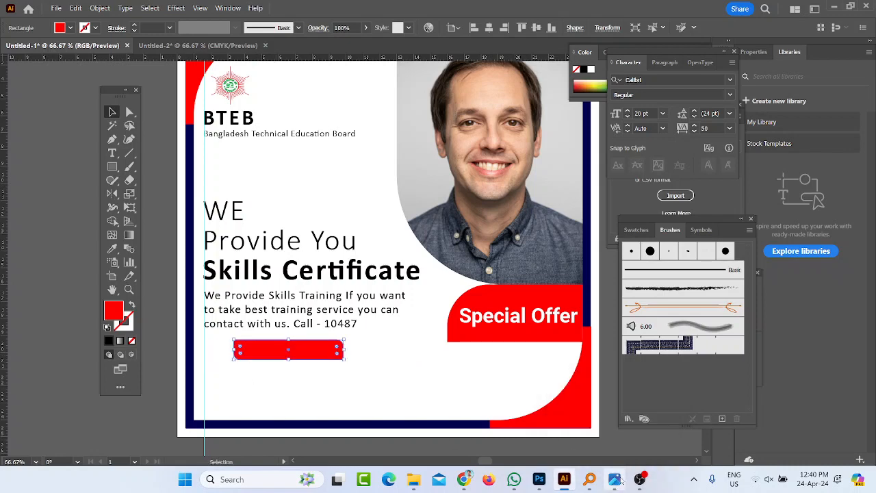
pyautogui.click(615, 480)
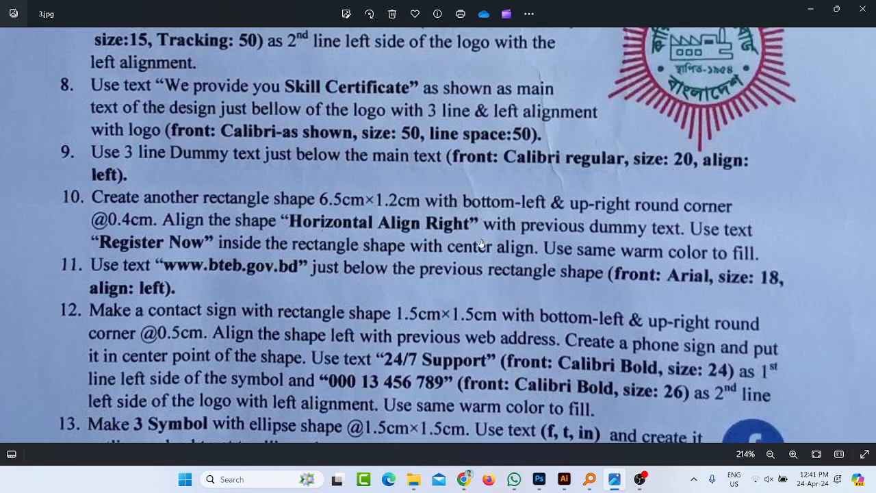
pyautogui.click(836, 9)
pyautogui.click(805, 18)
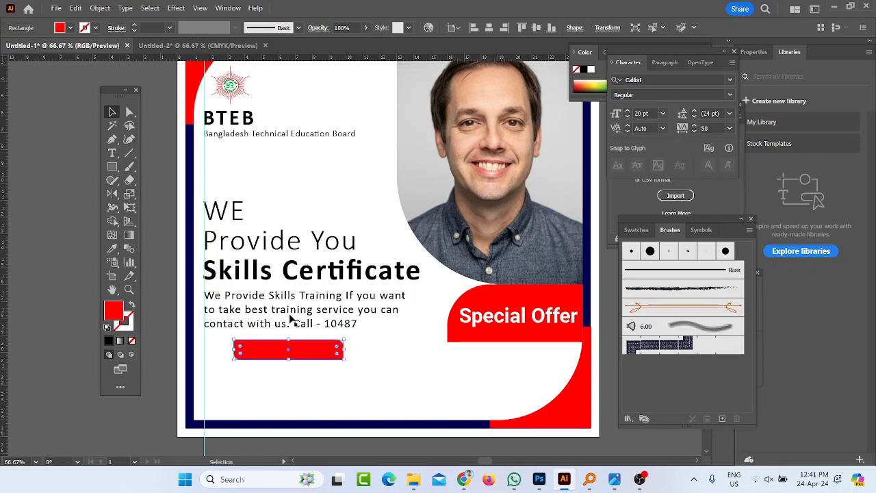
pyautogui.keyDown('shift'); pyautogui.click(348, 322); pyautogui.keyUp('shift')
pyautogui.click(402, 28)
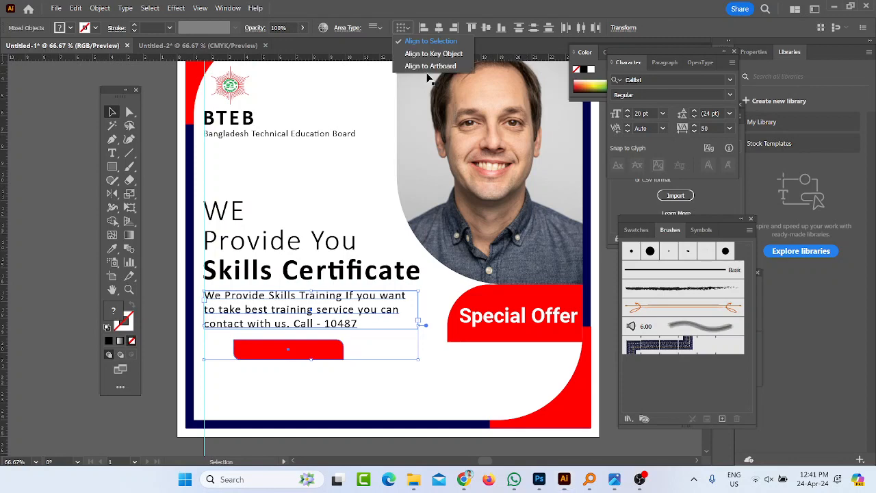
pyautogui.click(434, 55)
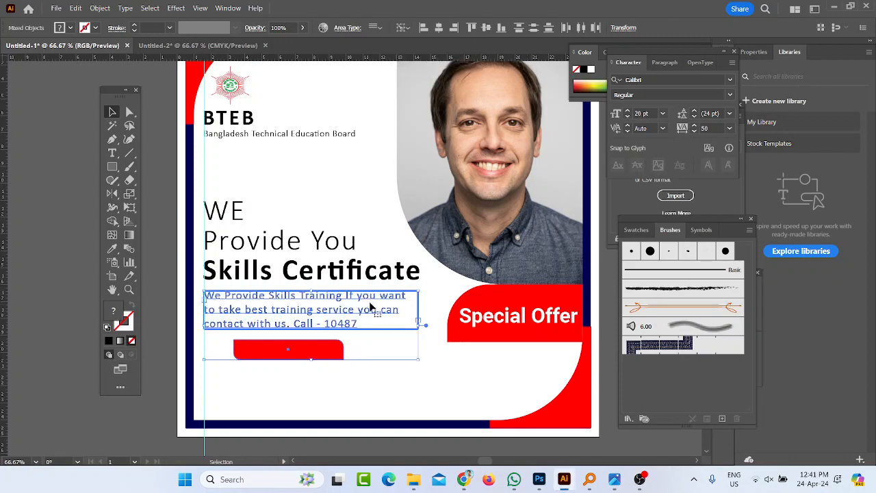
pyautogui.click(374, 297)
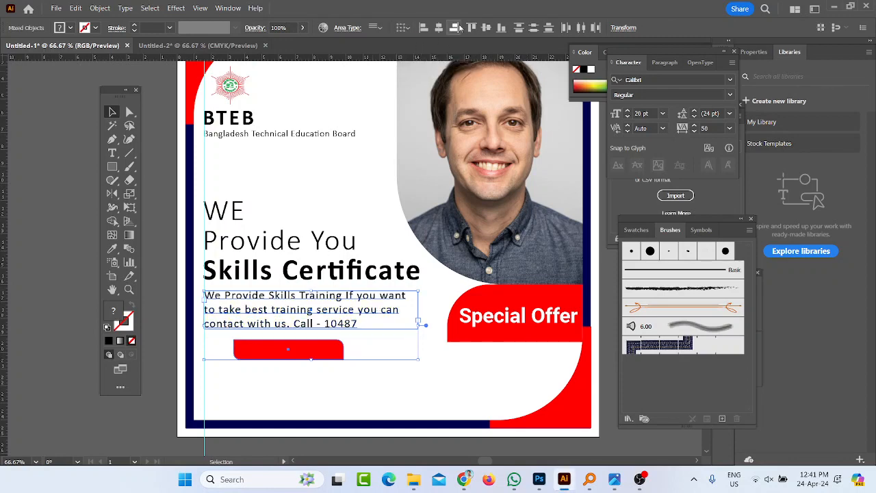
pyautogui.click(456, 27)
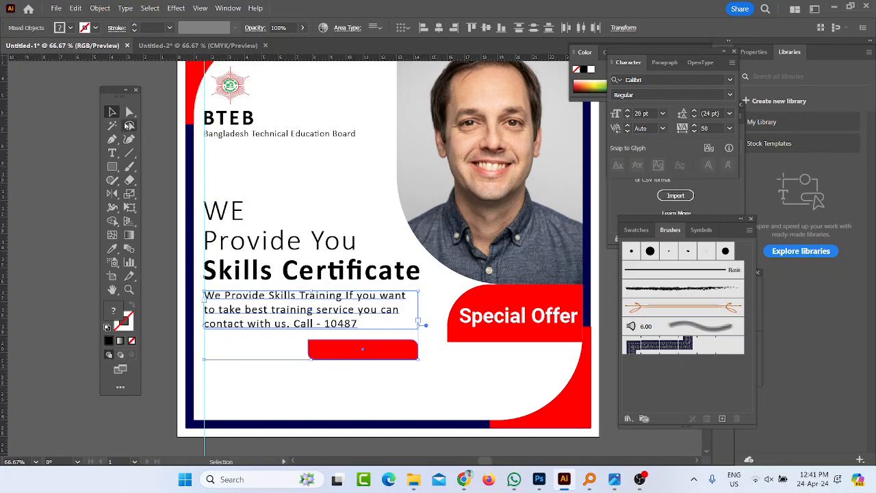
# Check the button wording in item 10 of the brief and add the text "Register Now" below the red rectangle.
pyautogui.click(614, 479)
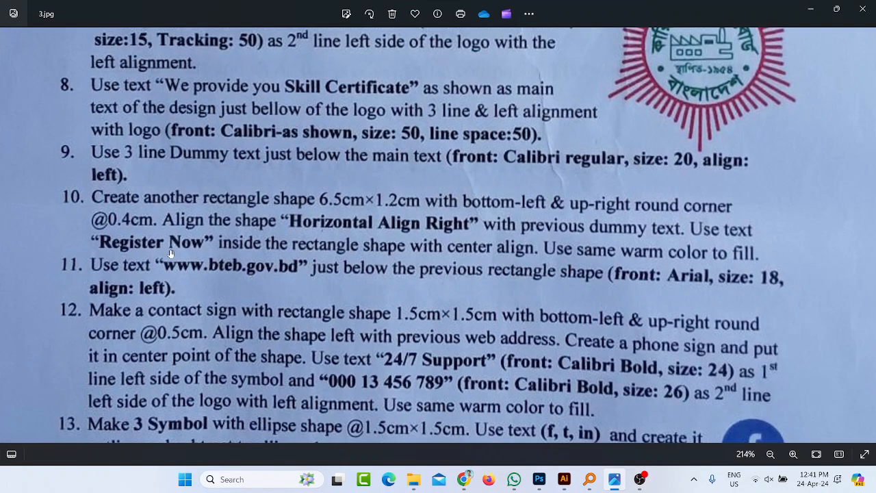
pyautogui.click(810, 8)
pyautogui.click(113, 153)
pyautogui.click(286, 400)
pyautogui.write('RE')
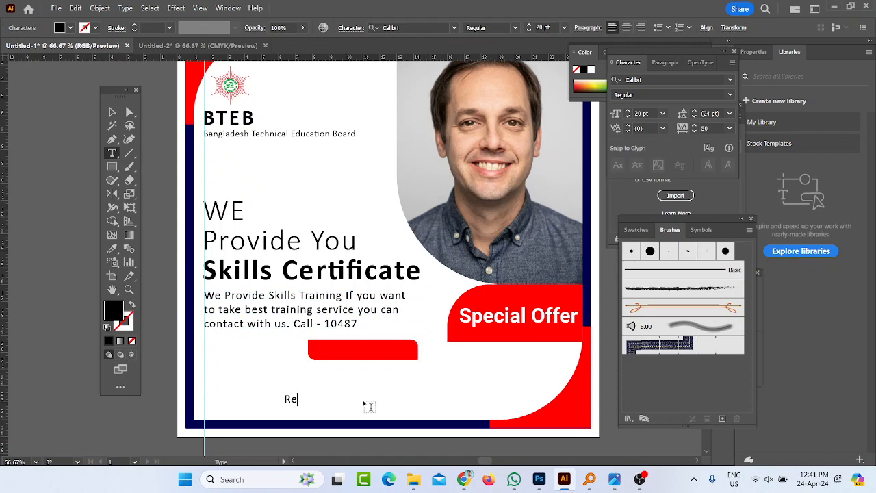
pyautogui.write('gister Now')
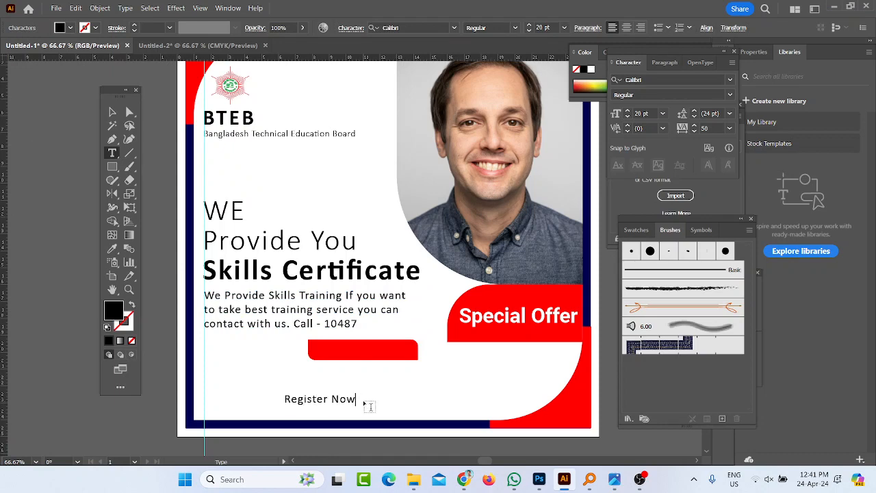
# Color the "Register Now" text white by sampling the artboard background and center it inside the red rectangle.
pyautogui.click(112, 112)
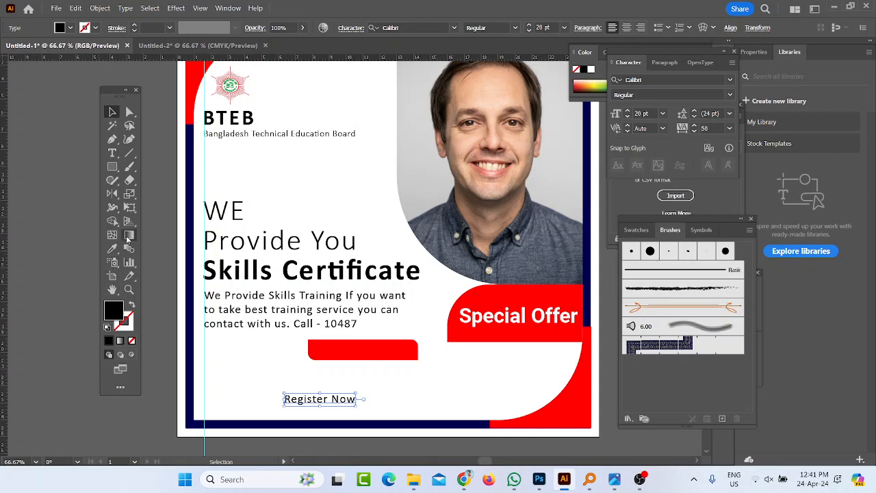
pyautogui.click(112, 248)
pyautogui.click(393, 196)
pyautogui.click(112, 112)
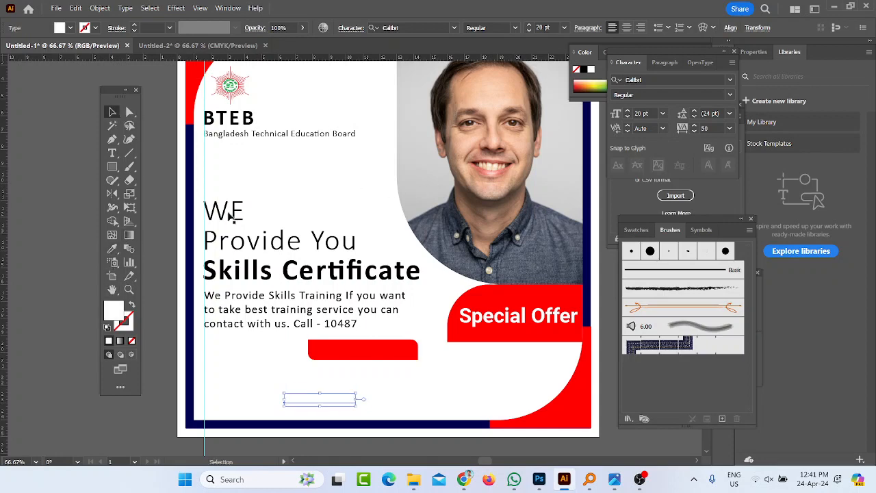
pyautogui.moveTo(336, 404); pyautogui.dragTo(384, 352)
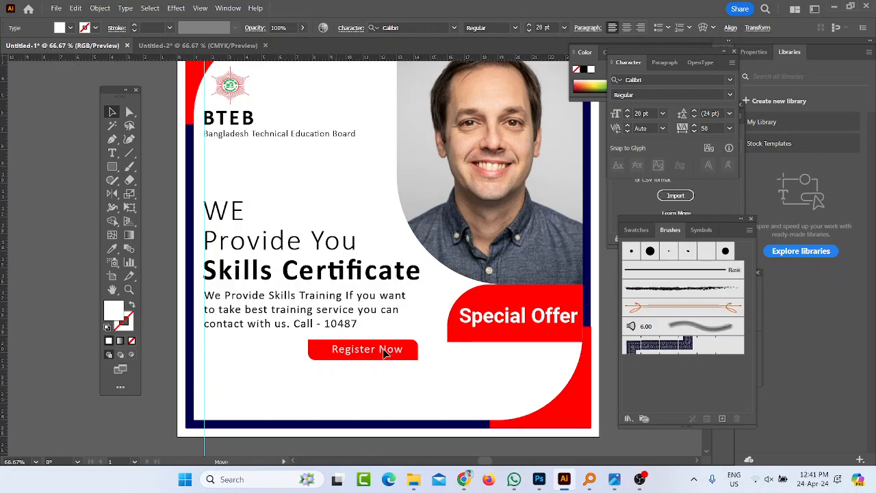
pyautogui.click(615, 480)
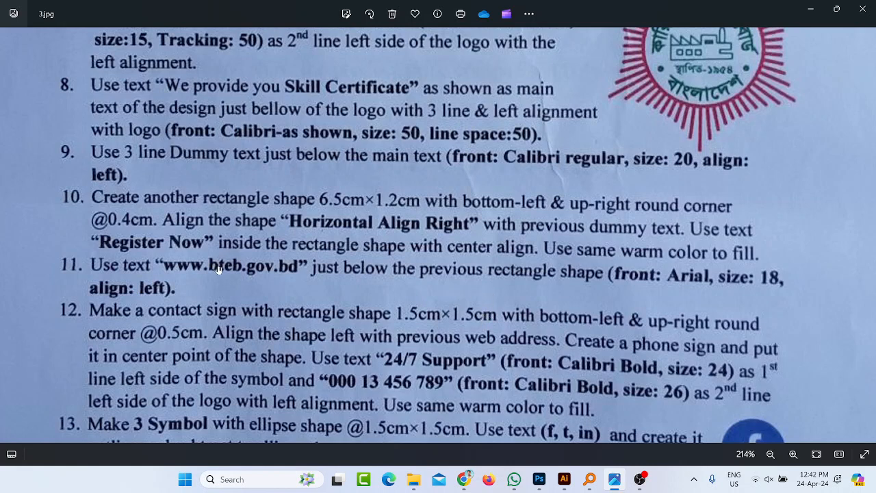
pyautogui.click(614, 479)
pyautogui.click(354, 373)
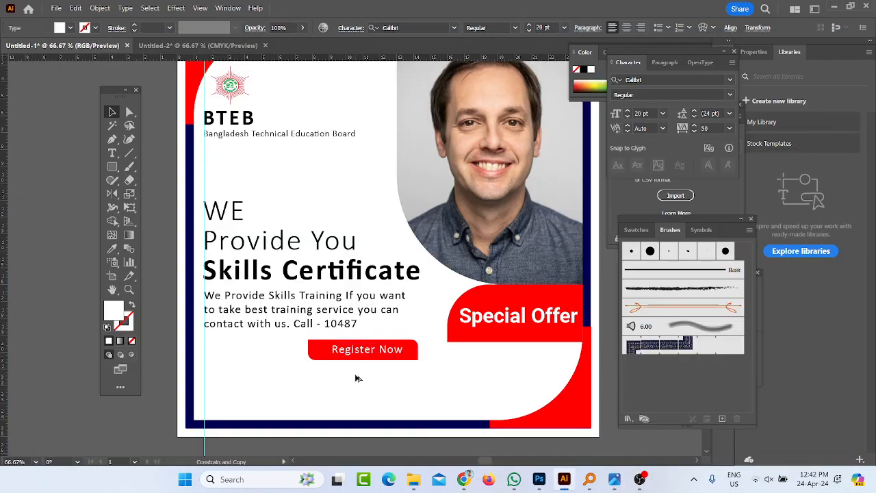
pyautogui.press('t')
pyautogui.hotkey('ctrl', 'a')
pyautogui.write('w')
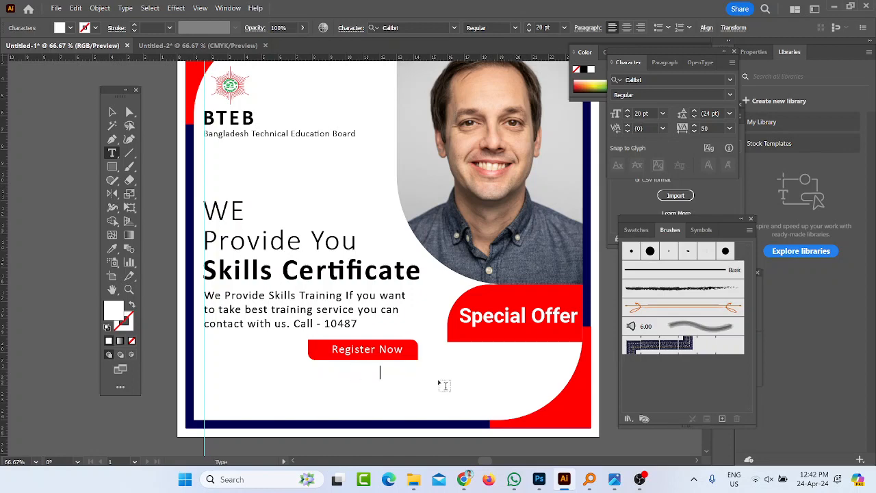
pyautogui.write('w')
# Color the web address red by sampling the poster's red corner shape and move it under the red button rectangle.
pyautogui.hotkey('ctrl', 'a')
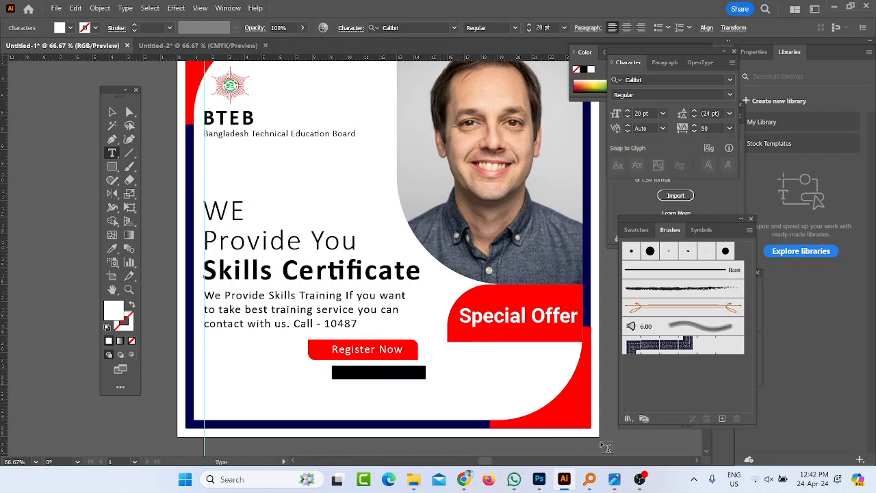
pyautogui.click(112, 248)
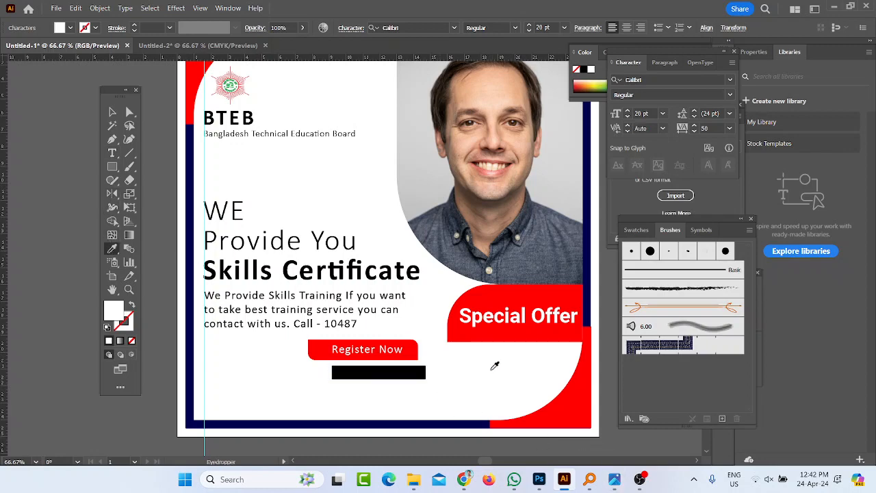
pyautogui.click(565, 405)
pyautogui.click(112, 112)
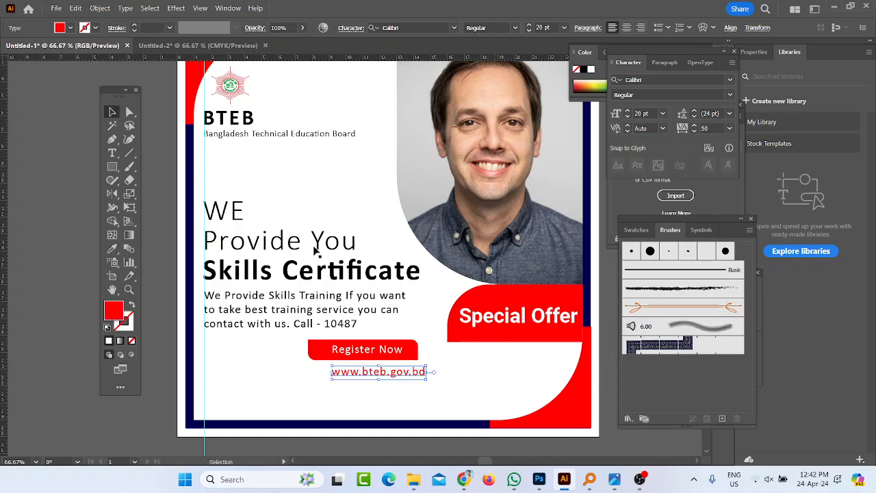
pyautogui.moveTo(375, 379); pyautogui.dragTo(362, 375)
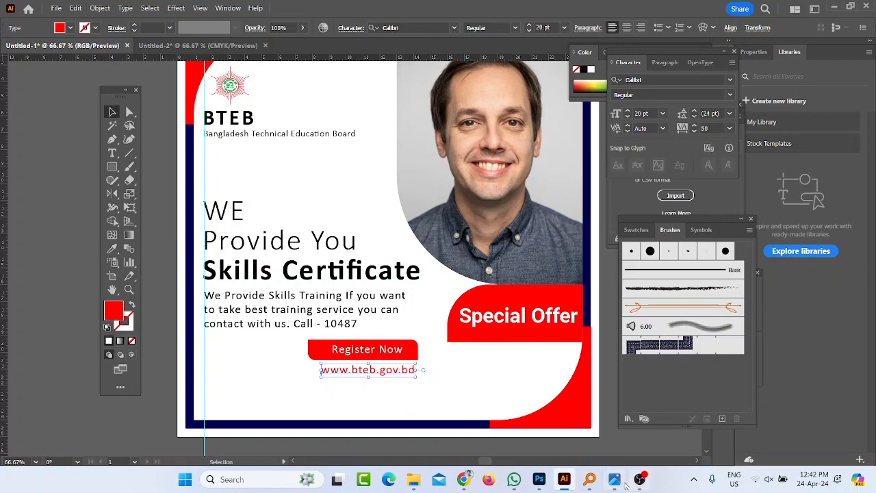
# Following item 11 of the brief, set the web address text to Arial Regular at 18 pt.
pyautogui.click(616, 481)
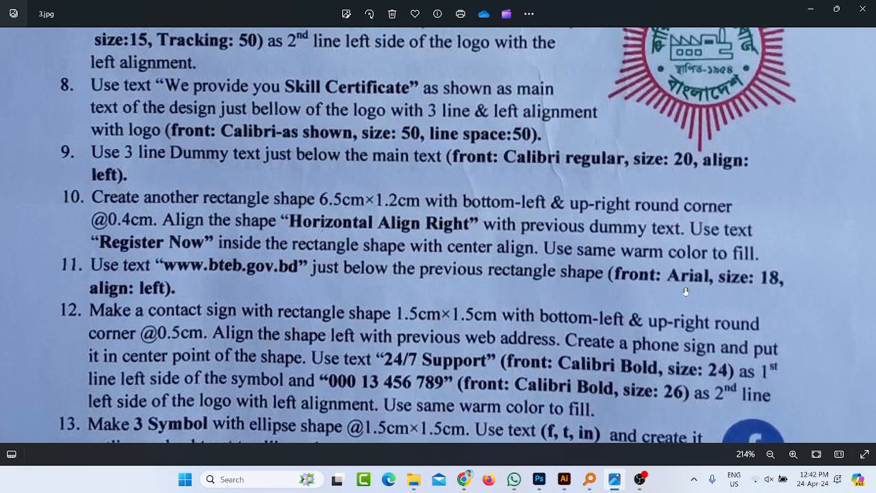
pyautogui.click(810, 5)
pyautogui.tripleClick(342, 373)
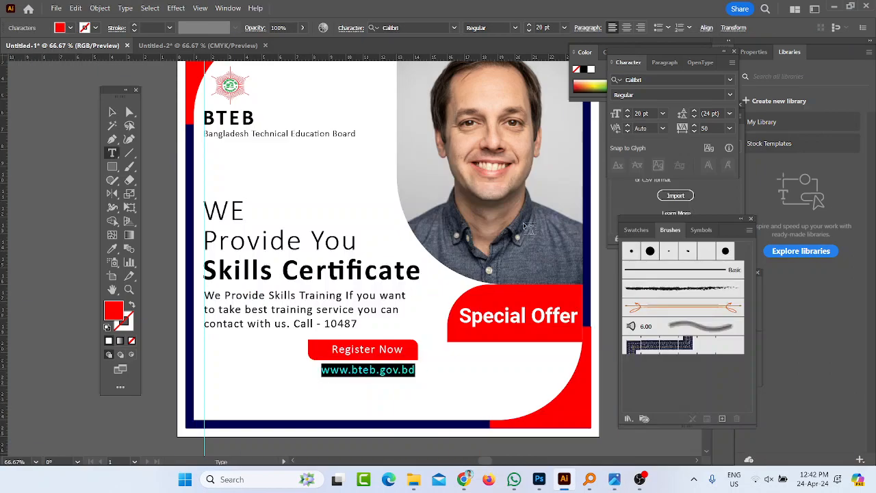
pyautogui.click(413, 27)
pyautogui.write('ari')
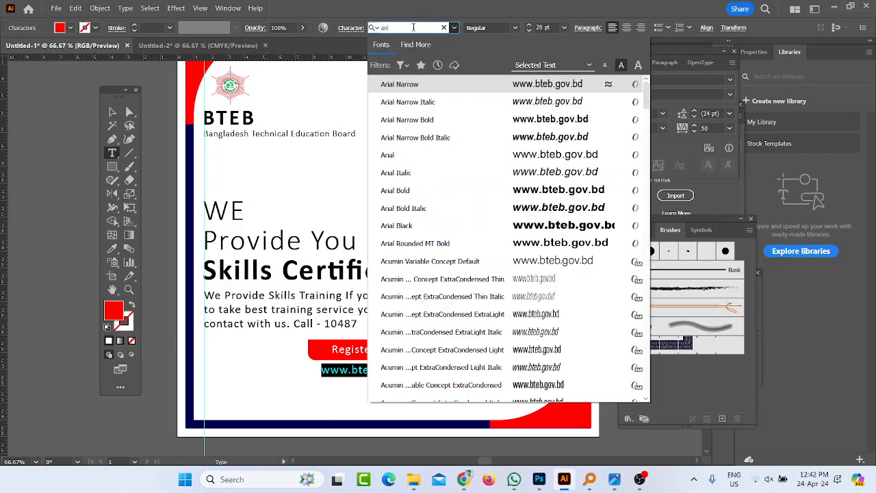
pyautogui.write('al')
pyautogui.press('Down')
pyautogui.press('Down')
pyautogui.press('Down')
pyautogui.press('Down')
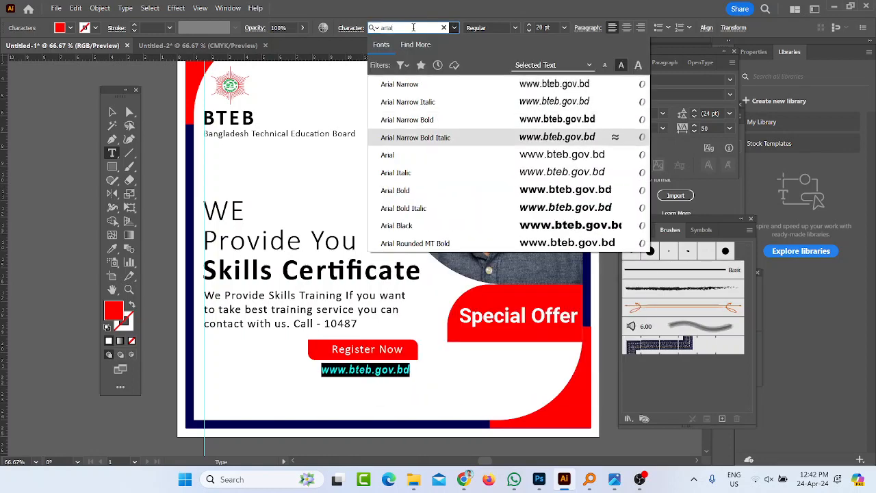
pyautogui.press('Return')
pyautogui.click(544, 27)
pyautogui.write('18')
pyautogui.press('Return')
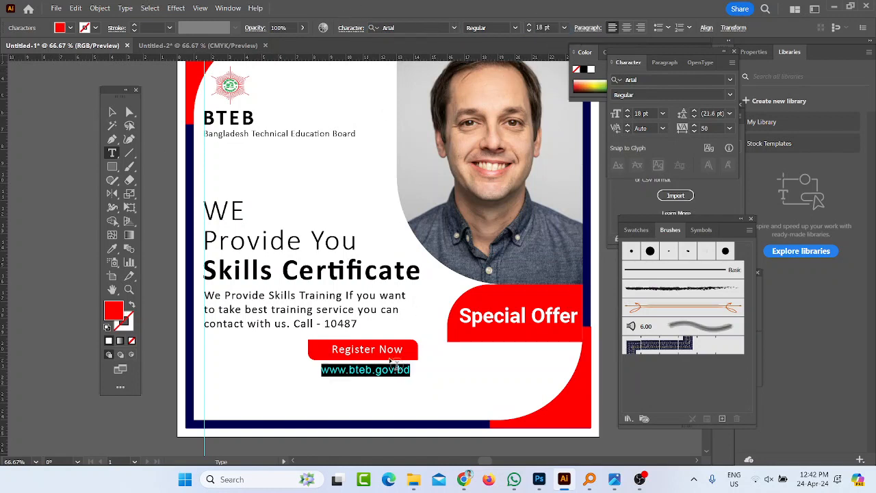
# Shift the web address slightly left and place a vertical guide along the left edge of the "Register Now" button.
pyautogui.click(113, 116)
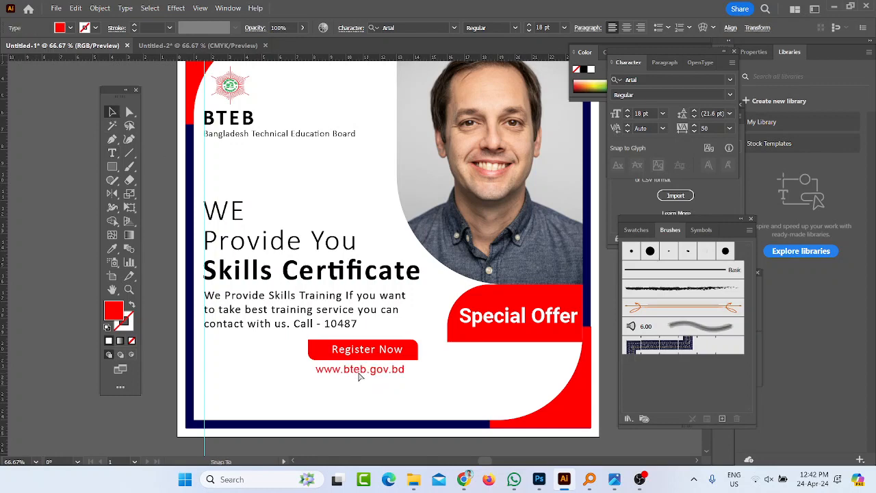
pyautogui.moveTo(358, 373); pyautogui.dragTo(355, 375)
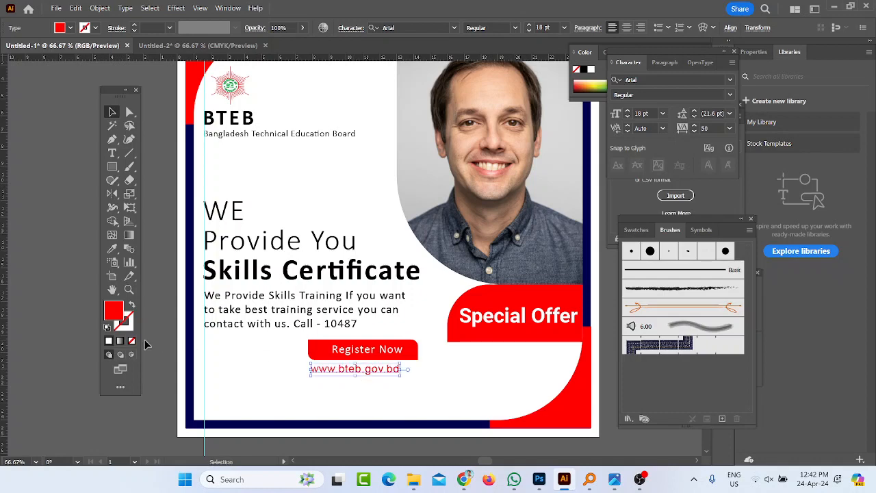
pyautogui.moveTo(3, 323); pyautogui.dragTo(308, 378)
pyautogui.click(322, 385)
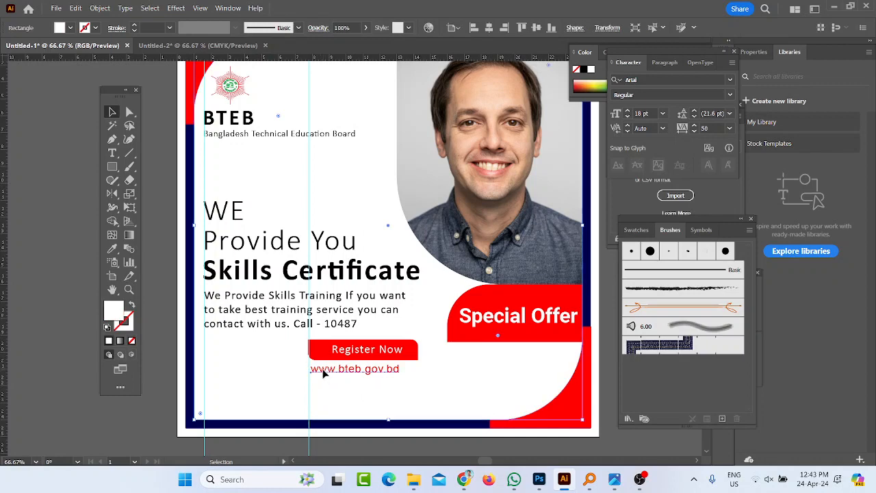
pyautogui.click(324, 373)
pyautogui.click(152, 395)
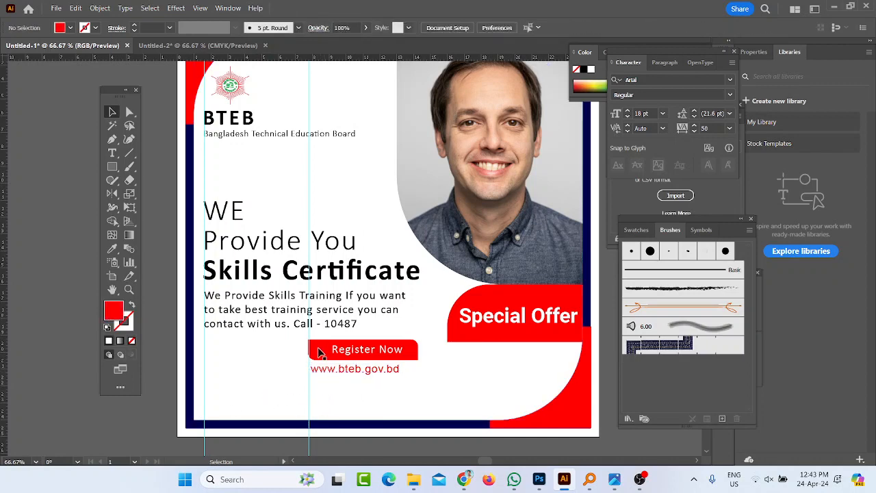
pyautogui.click(316, 372)
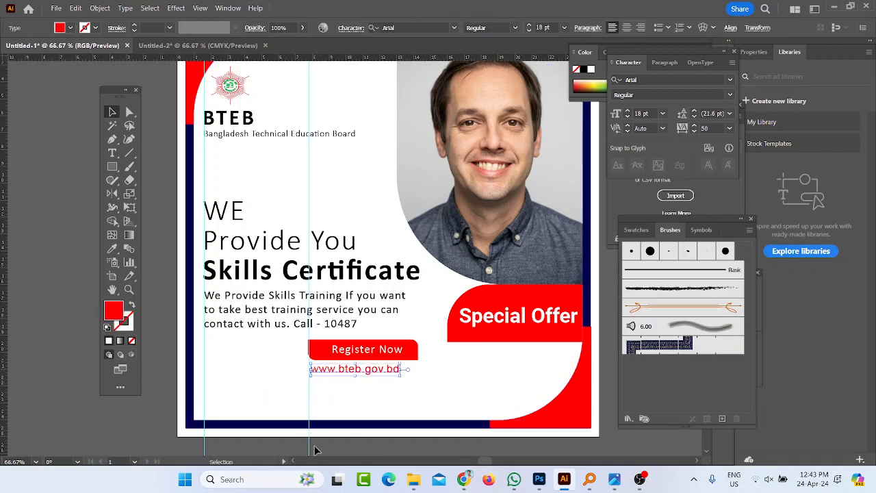
pyautogui.moveTo(309, 447); pyautogui.dragTo(307, 446)
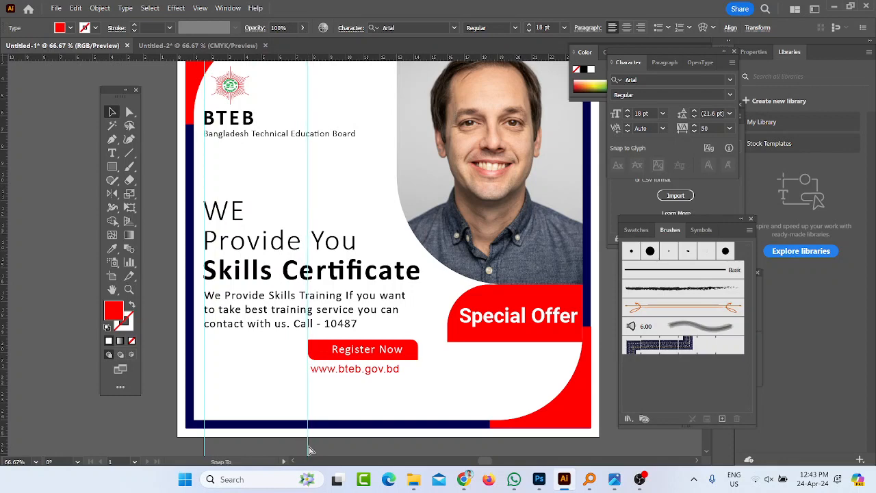
# Nudge the web address left so that it starts at the guide on the button's left edge.
pyautogui.click(321, 371)
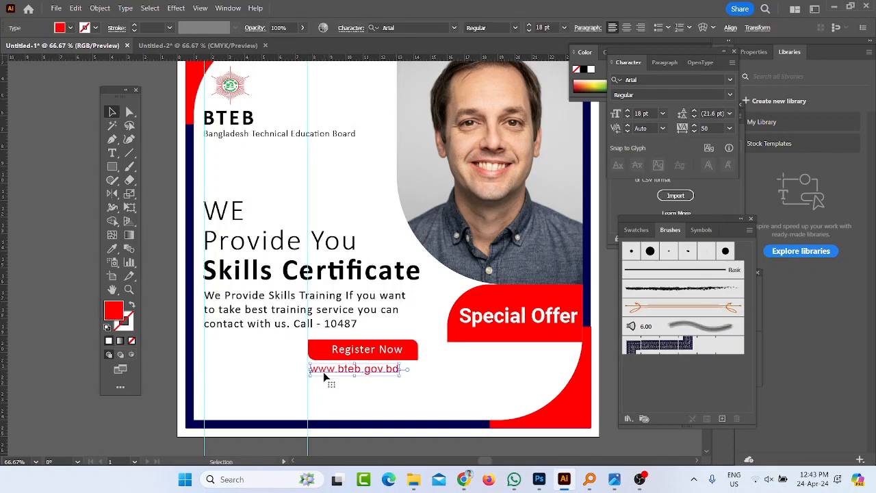
pyautogui.press('Left')
pyautogui.press('Left')
pyautogui.press('Left')
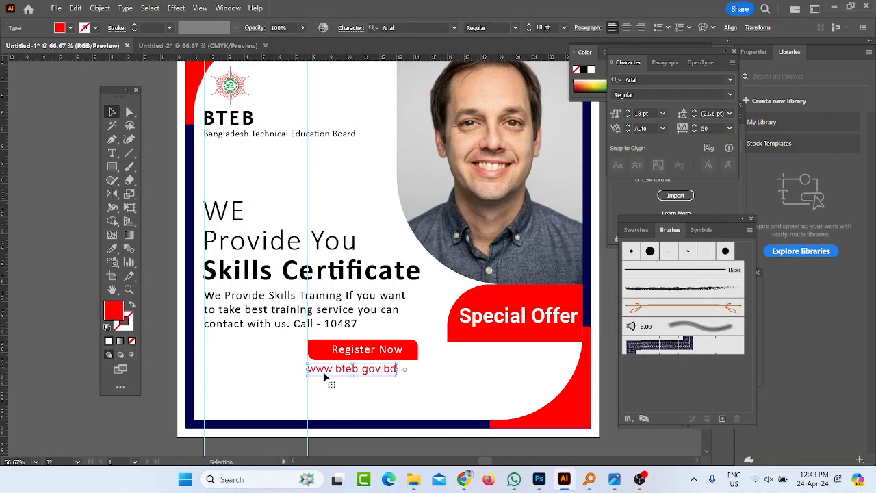
pyautogui.click(397, 431)
pyautogui.click(351, 376)
pyautogui.click(387, 452)
pyautogui.scroll(-1, 397, 432)
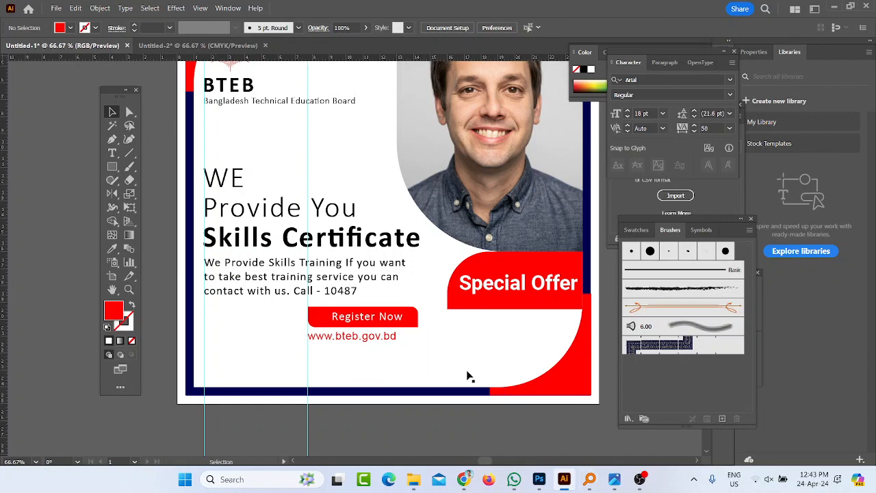
# Move the web address slightly right under the button and change its fill to dark grey.
pyautogui.moveTo(351, 338); pyautogui.dragTo(360, 340)
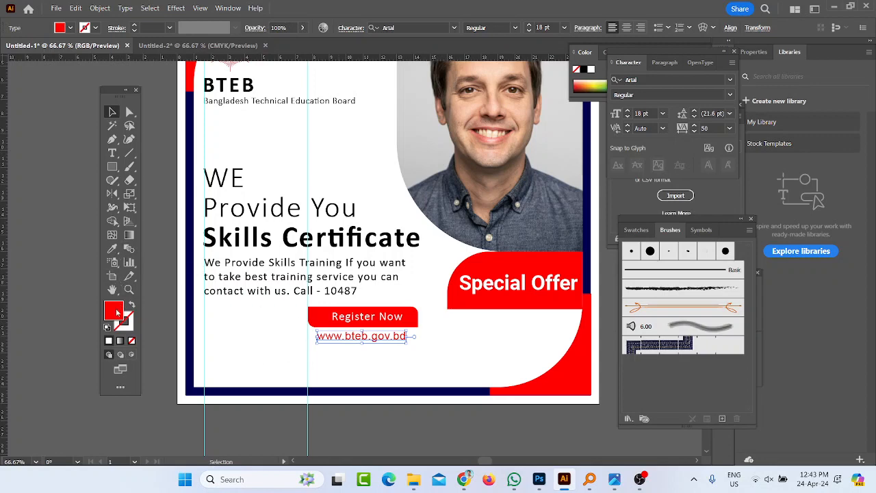
pyautogui.moveTo(573, 304); pyautogui.dragTo(572, 310)
pyautogui.click(850, 204)
pyautogui.click(164, 109)
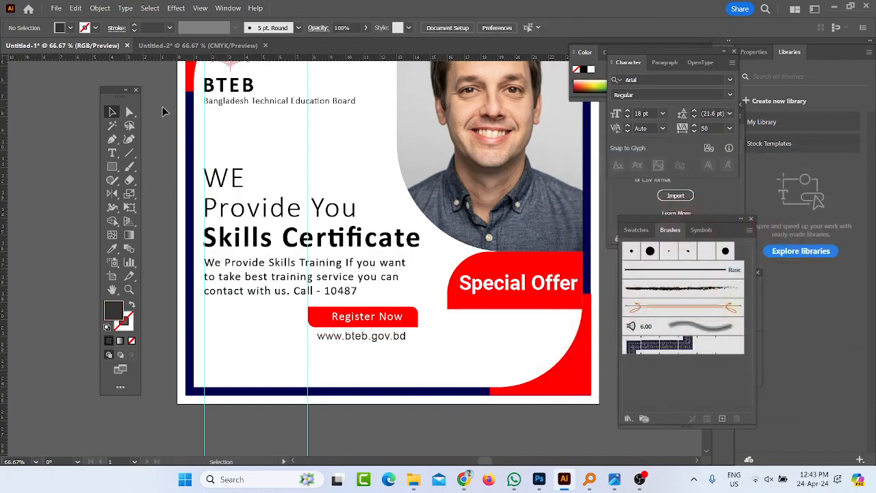
# Following item 12 of the brief, create a 1.5 × 1.5 cm rectangle below the artboard.
pyautogui.click(615, 481)
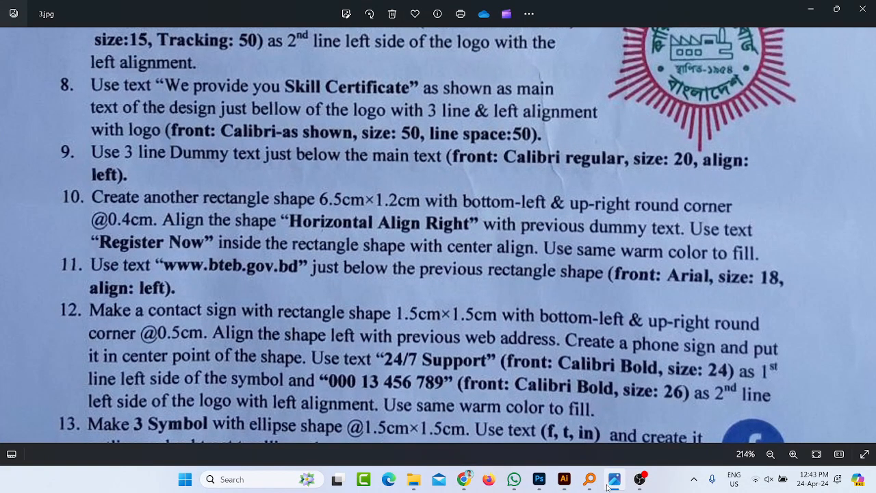
pyautogui.scroll(-3, 348, 351)
pyautogui.scroll(2, 348, 350)
pyautogui.moveTo(308, 402); pyautogui.dragTo(293, 258)
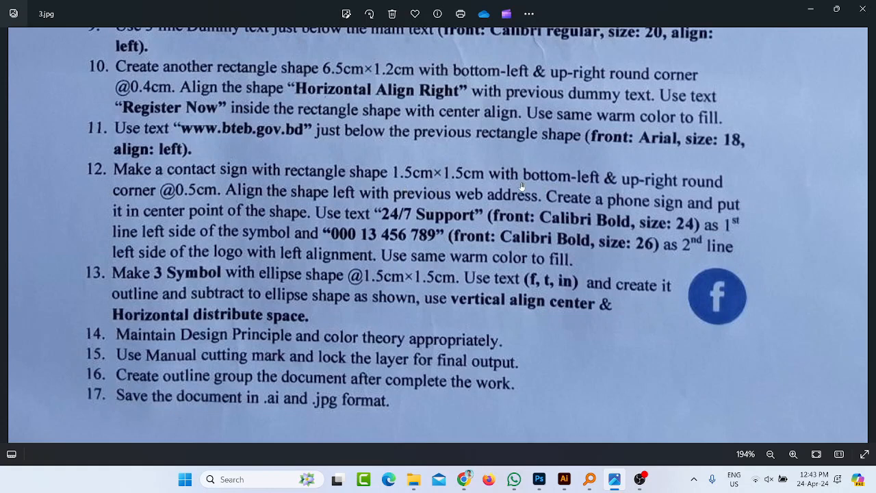
pyautogui.click(810, 9)
pyautogui.click(112, 167)
pyautogui.click(478, 425)
pyautogui.write('1.5')
pyautogui.press('Tab')
pyautogui.write('15')
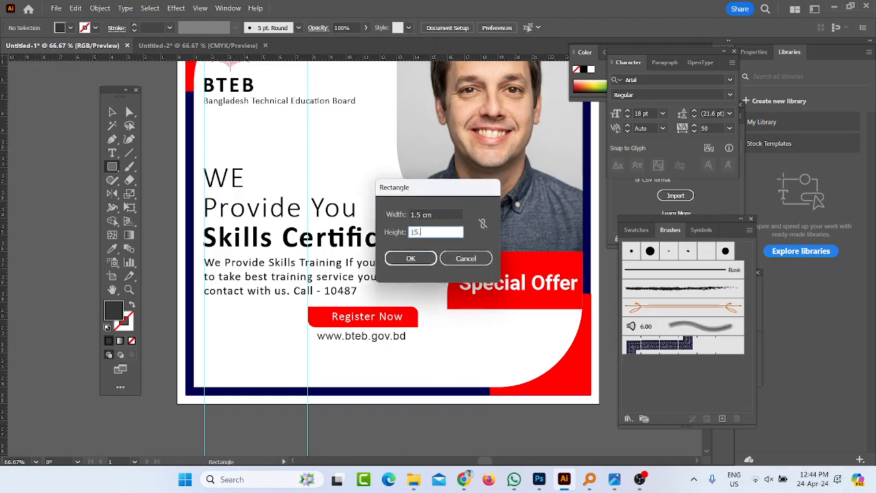
pyautogui.press('Return')
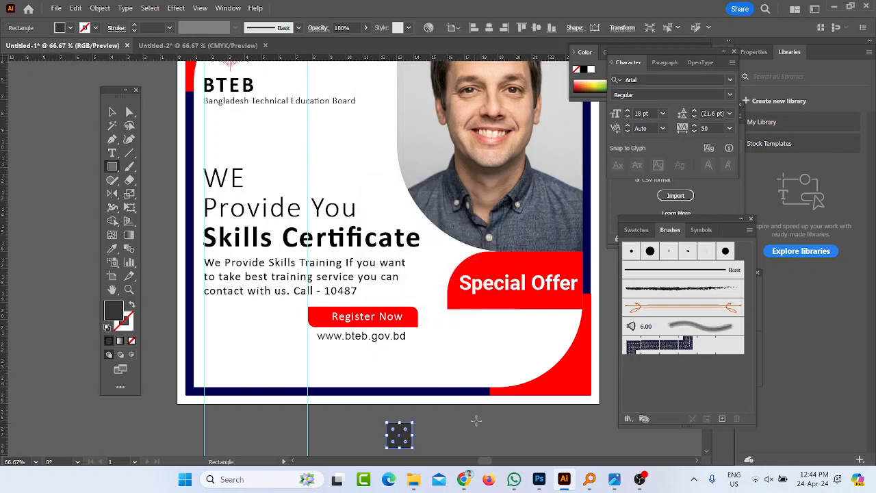
# Color the small square red by sampling the poster's red corner shape and move it under the web address.
pyautogui.click(112, 248)
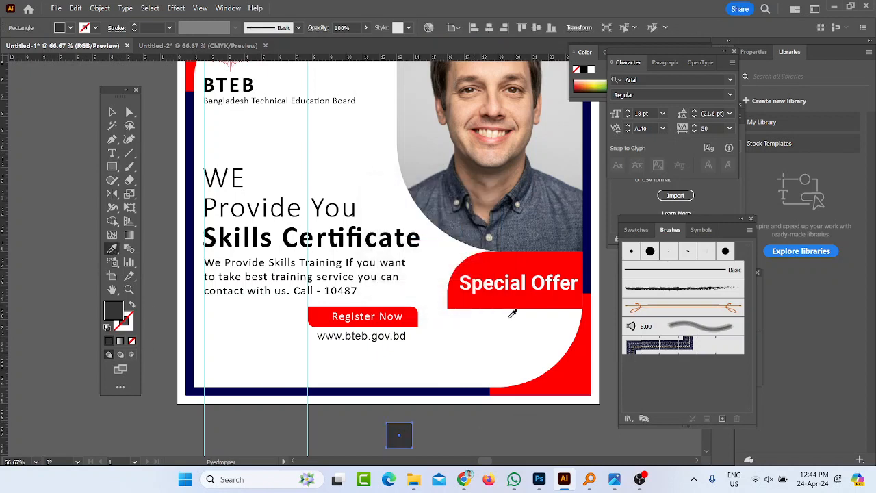
pyautogui.click(560, 370)
pyautogui.click(113, 112)
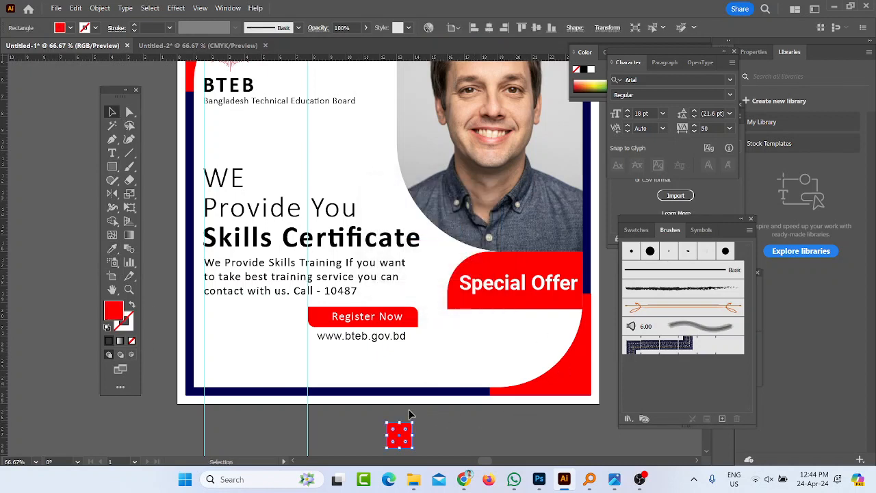
pyautogui.moveTo(398, 442); pyautogui.dragTo(376, 380)
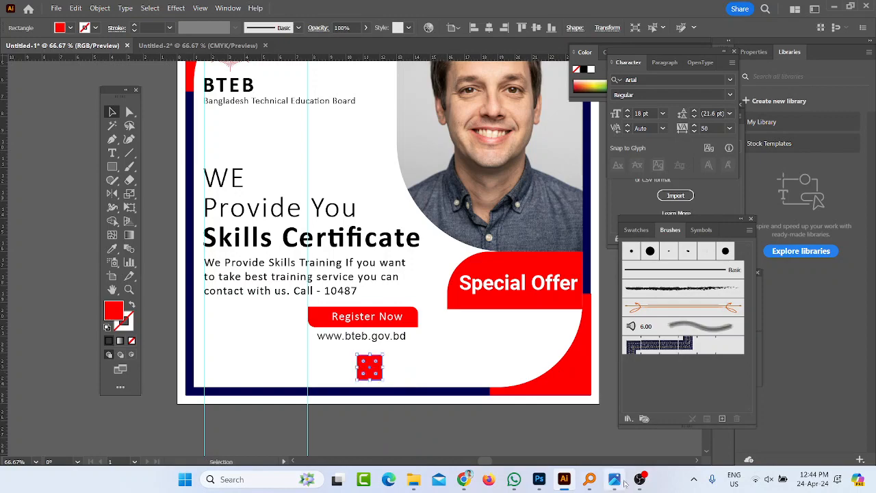
# Following item 12 of the brief, round the red square's bottom-left and top-right corners to 0.5 cm.
pyautogui.click(614, 479)
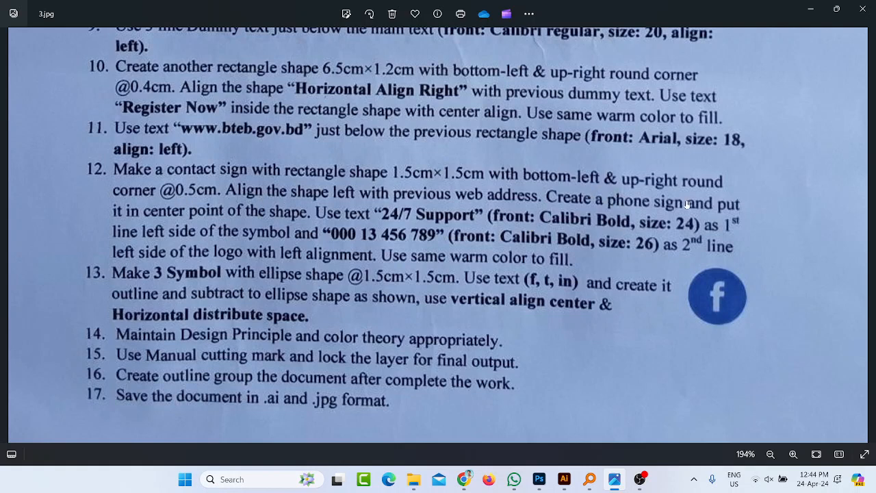
pyautogui.click(810, 8)
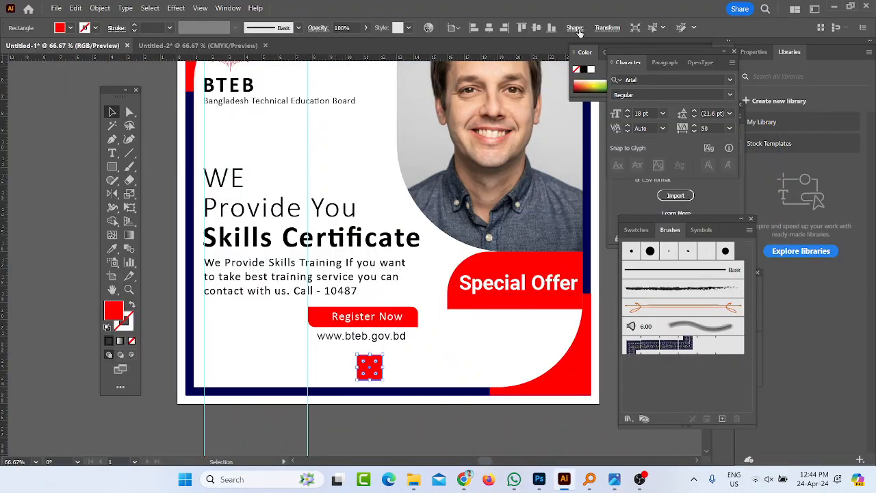
pyautogui.click(577, 29)
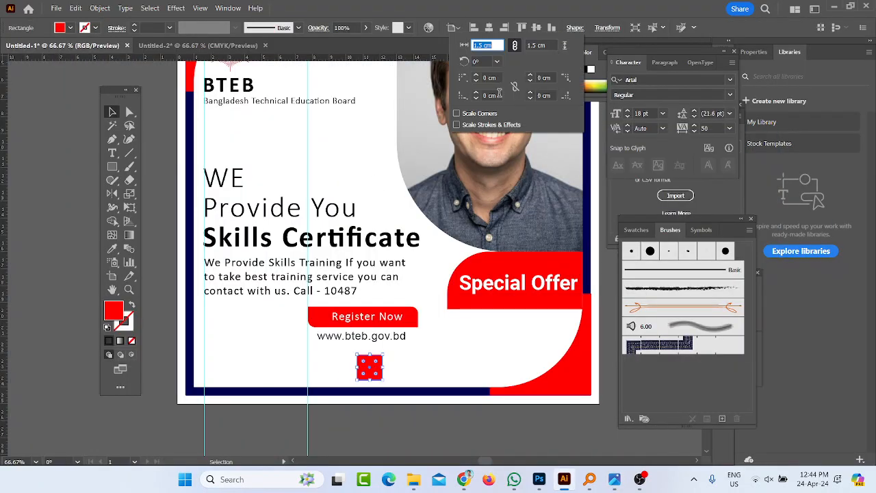
pyautogui.click(497, 94)
pyautogui.write('-25')
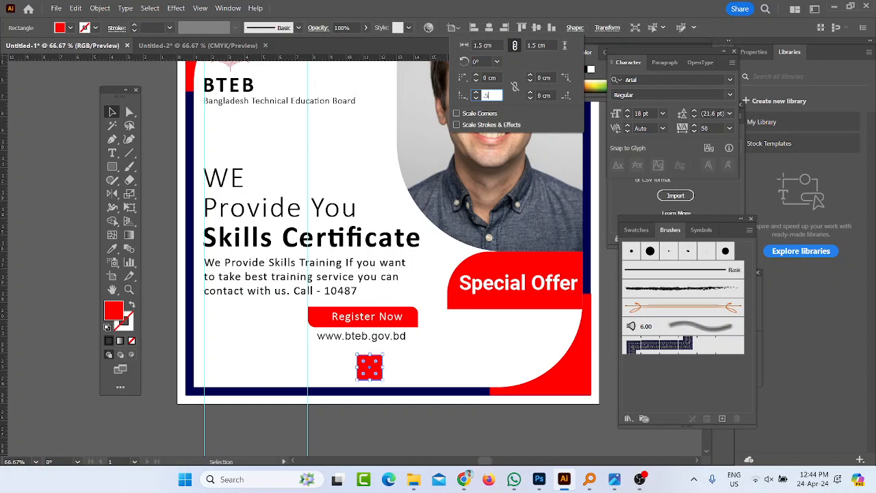
pyautogui.click(545, 77)
pyautogui.press('BackSpace')
pyautogui.write('.5')
pyautogui.press('Return')
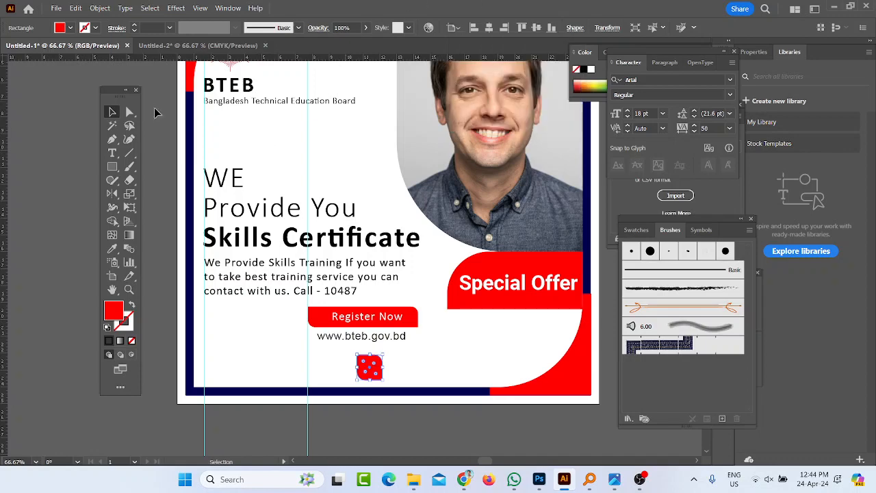
# Align the left edges of the web address and the red square with the guide at the button's left edge.
pyautogui.click(614, 479)
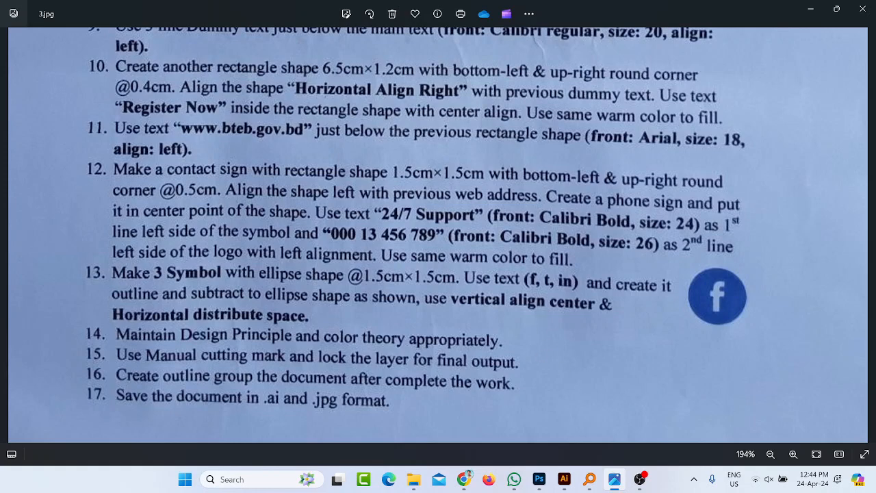
pyautogui.click(564, 479)
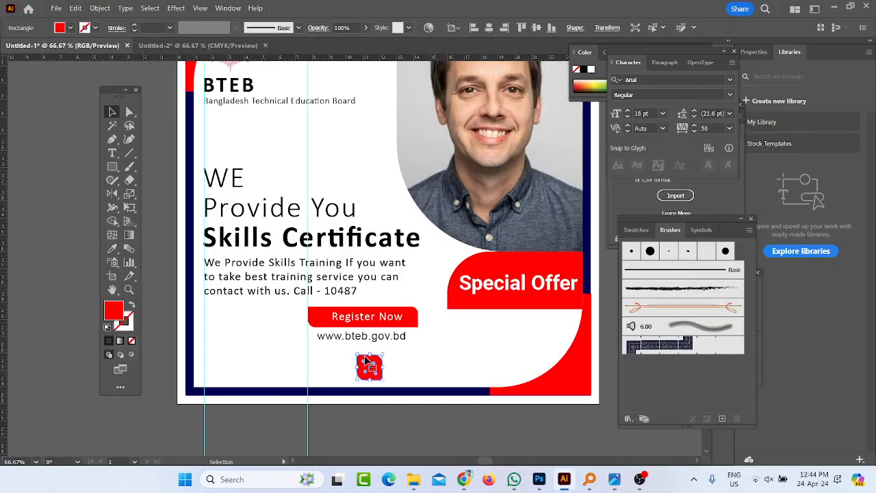
pyautogui.scroll(2, 358, 368)
pyautogui.moveTo(377, 367); pyautogui.dragTo(290, 347)
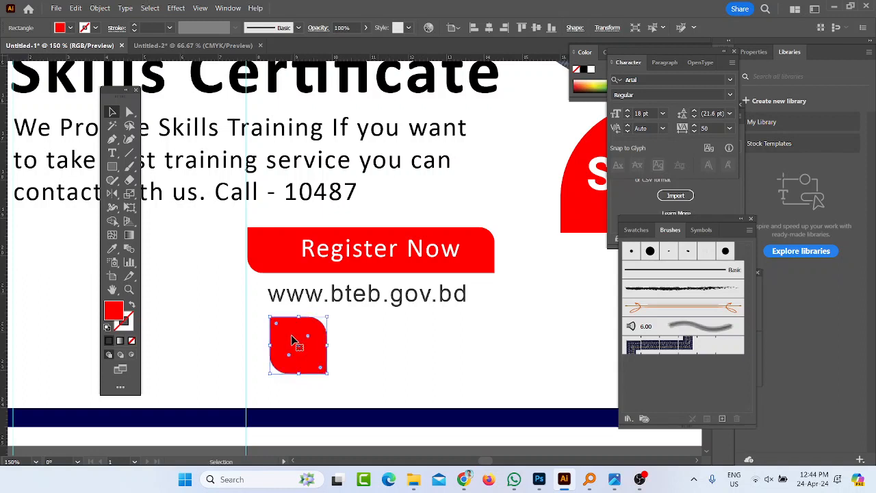
pyautogui.moveTo(288, 297); pyautogui.dragTo(267, 296)
pyautogui.moveTo(308, 341); pyautogui.dragTo(288, 340)
pyautogui.scroll(-3, 360, 349)
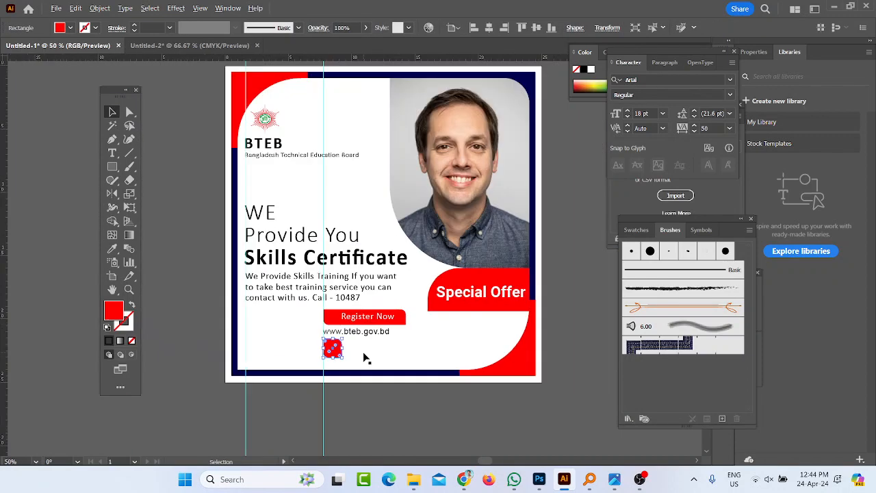
# Following item 12 of the brief, add a letter "C" as the phone sign beside the small red square.
pyautogui.scroll(1, 336, 354)
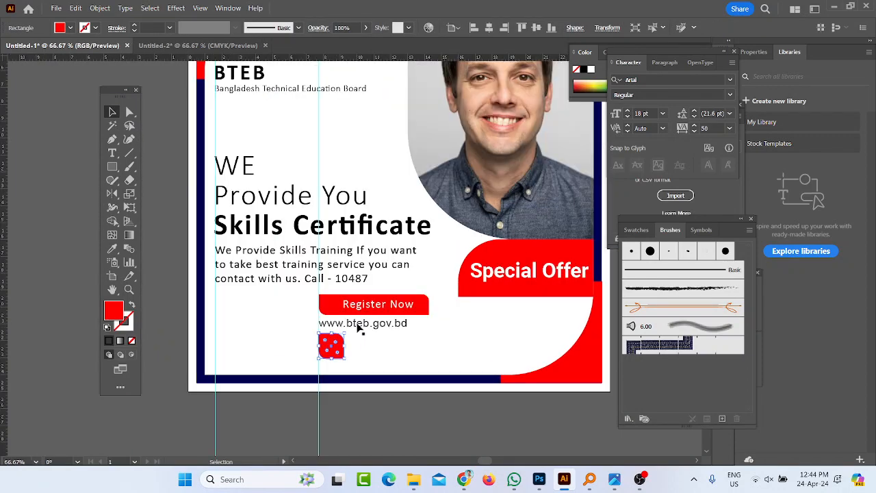
pyautogui.scroll(-1, 399, 346)
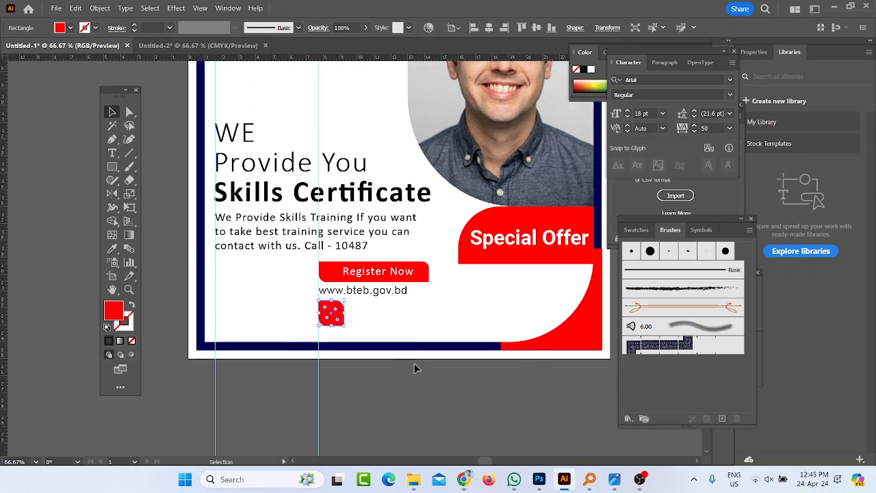
pyautogui.click(613, 481)
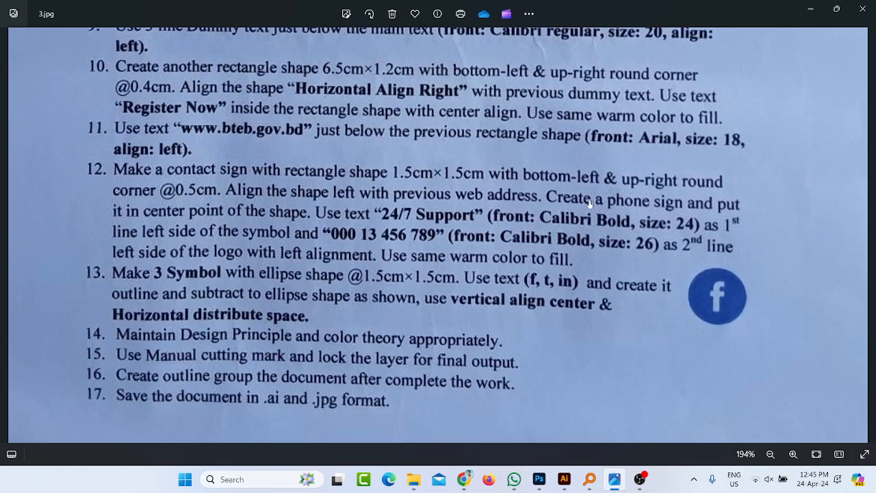
pyautogui.click(563, 481)
pyautogui.click(562, 480)
pyautogui.click(811, 8)
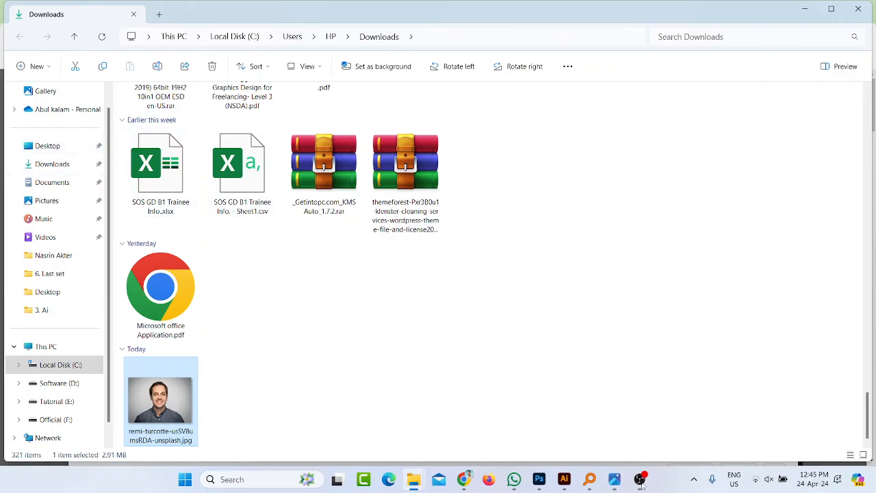
pyautogui.click(562, 480)
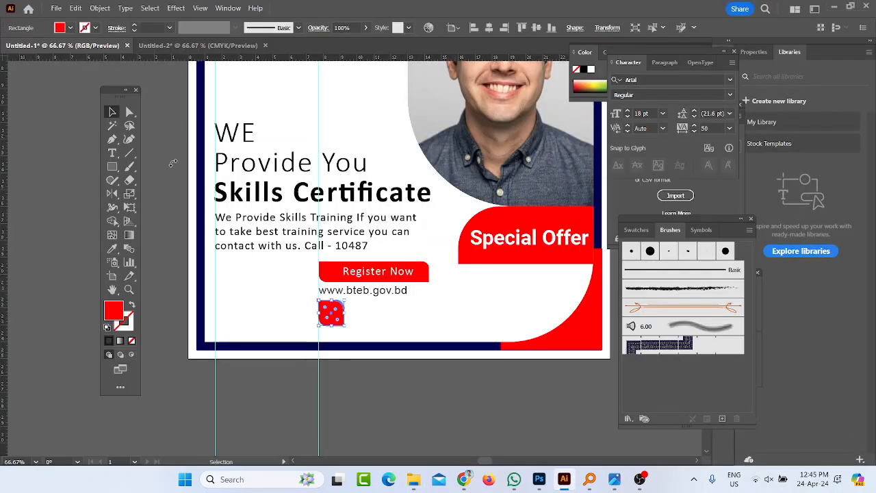
pyautogui.click(112, 153)
pyautogui.click(406, 308)
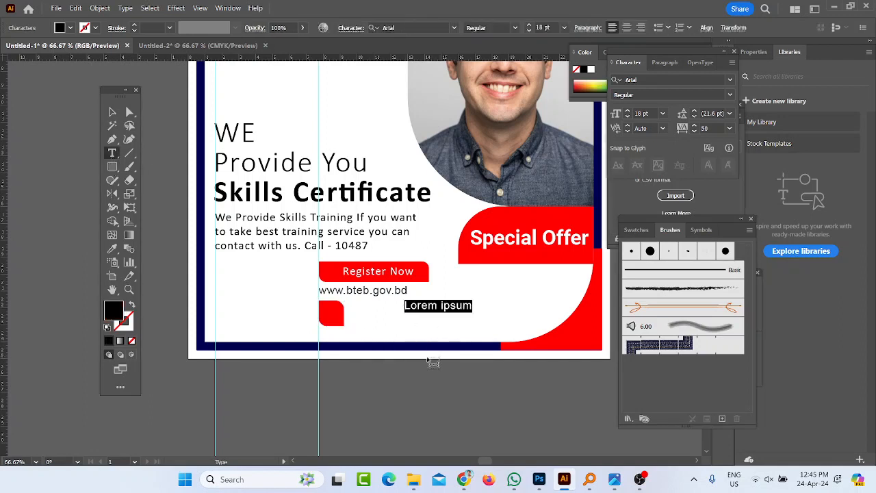
pyautogui.write('C')
pyautogui.click(112, 111)
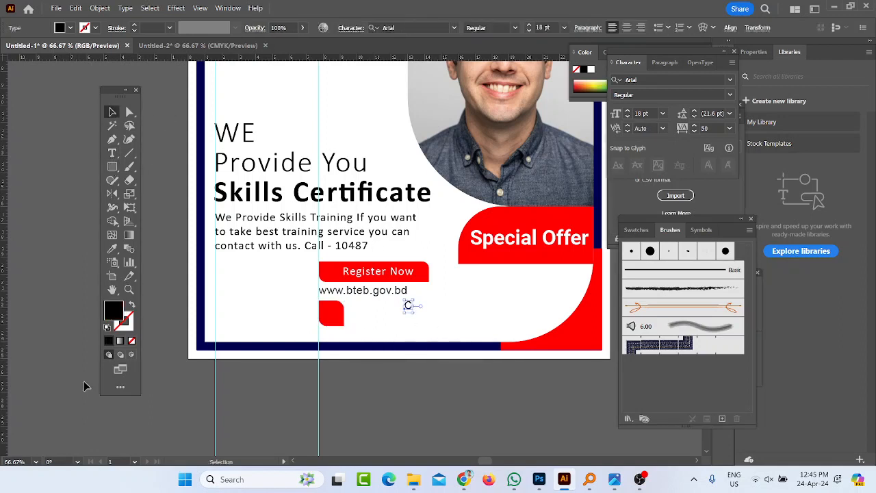
# Color the letter "C" white (ffffff) and move it to the center of the small red square.
pyautogui.doubleClick(114, 311)
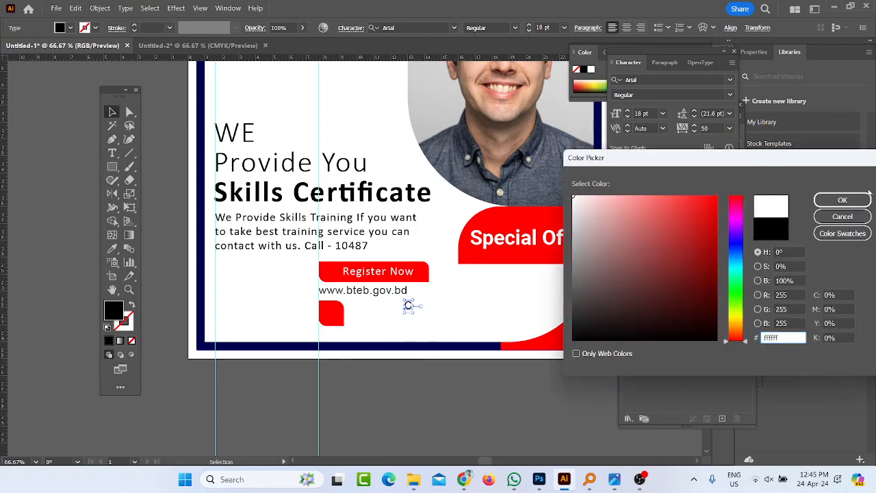
pyautogui.click(863, 200)
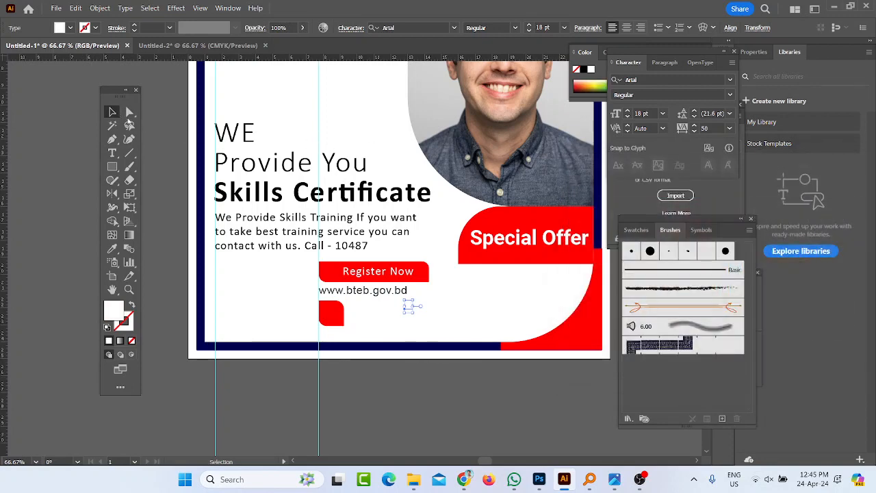
pyautogui.moveTo(406, 306); pyautogui.dragTo(332, 313)
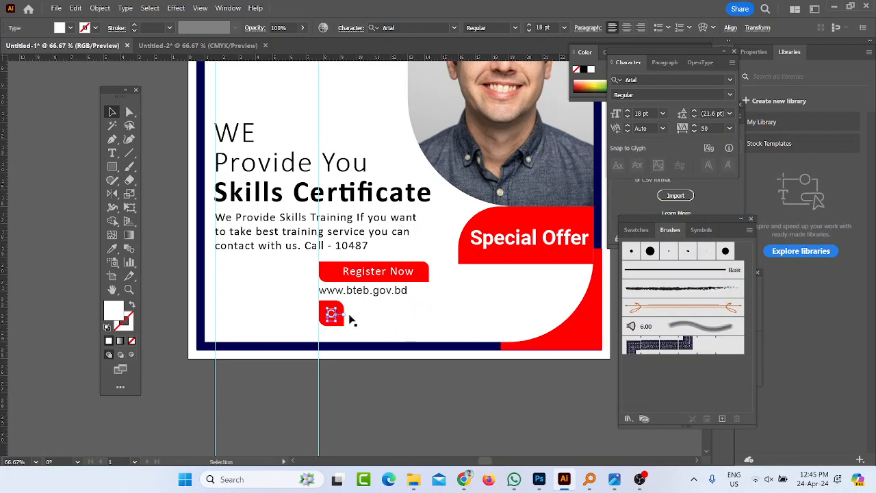
# Following item 12 of the brief, add the text "24/7 Support" below the artboard.
pyautogui.click(397, 322)
pyautogui.click(615, 480)
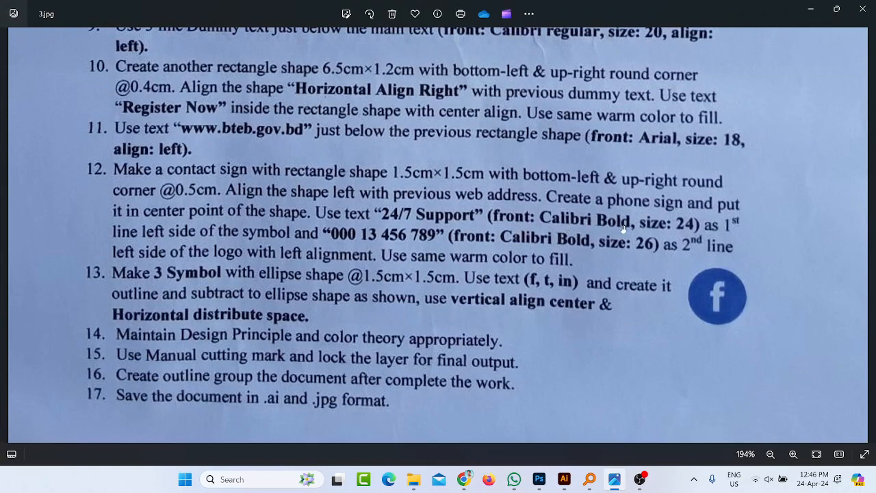
pyautogui.click(807, 8)
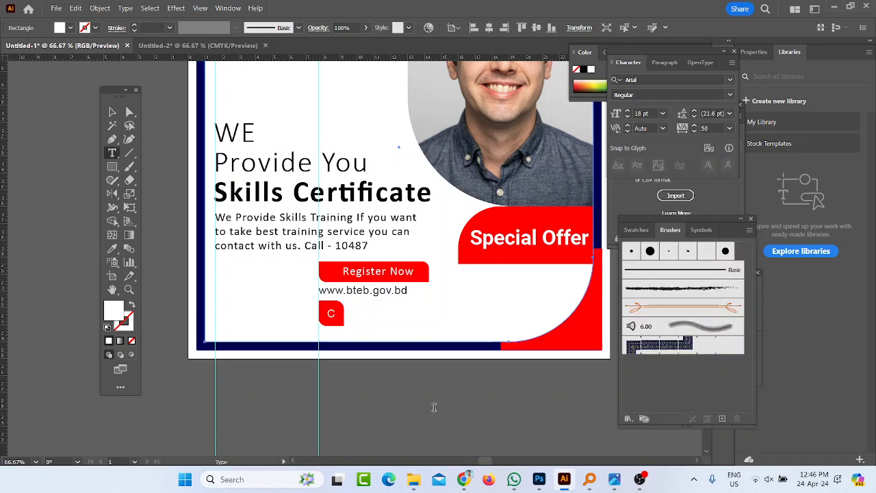
pyautogui.click(418, 407)
pyautogui.write('24/7')
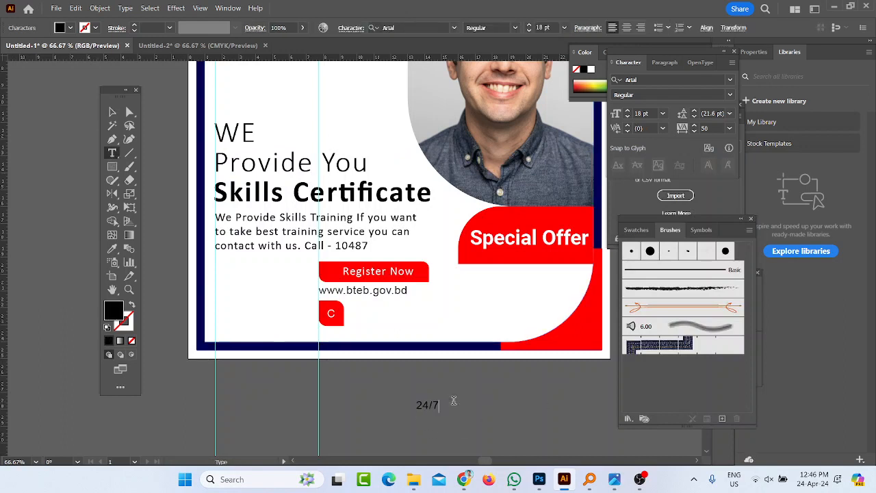
pyautogui.write(' Support')
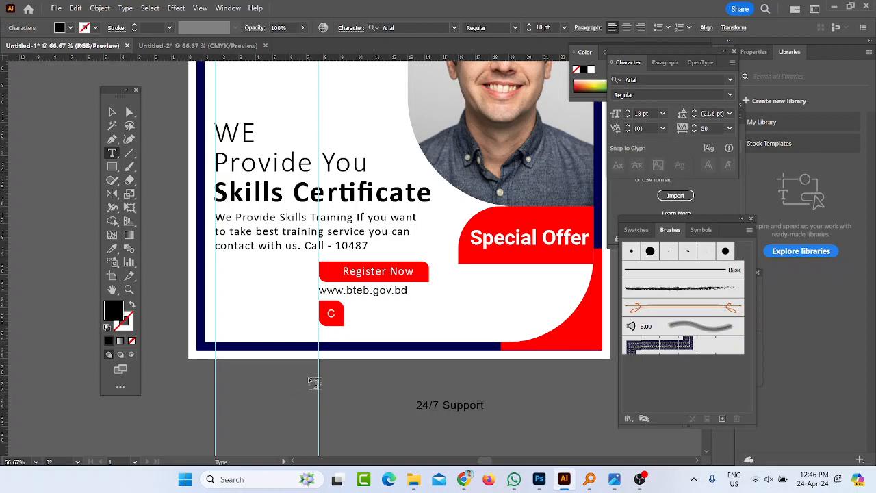
# Set "24/7 Support" to Calibri Bold at 24 pt, as item 12 asks, and move it beside the red square.
pyautogui.hotkey('ctrl', 'a')
pyautogui.click(409, 28)
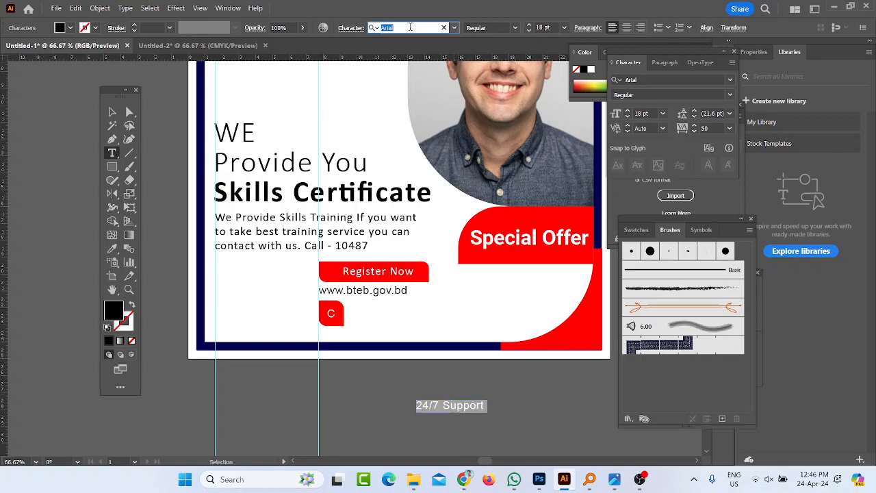
pyautogui.write('cal')
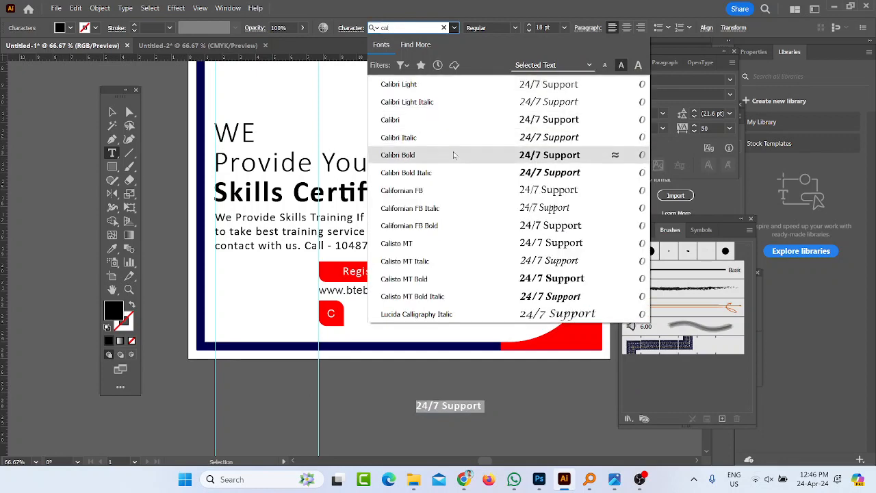
pyautogui.click(454, 155)
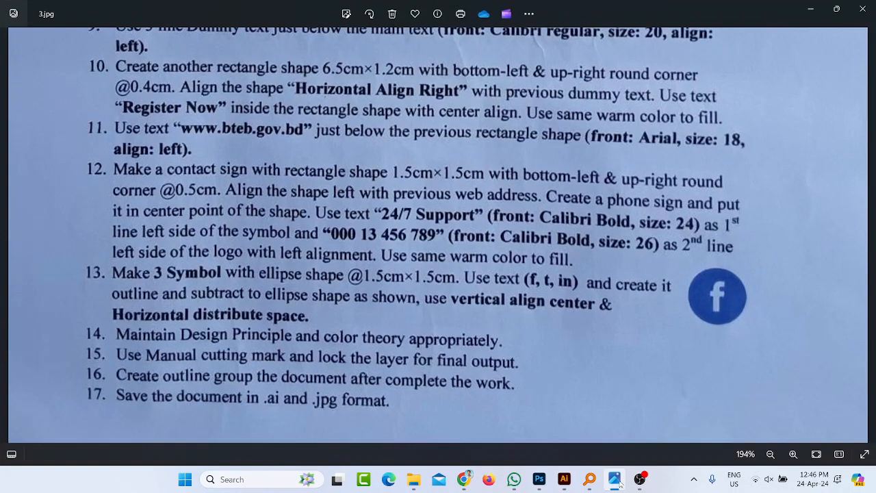
pyautogui.click(614, 479)
pyautogui.click(615, 481)
pyautogui.click(546, 27)
pyautogui.write('24')
pyautogui.press('Return')
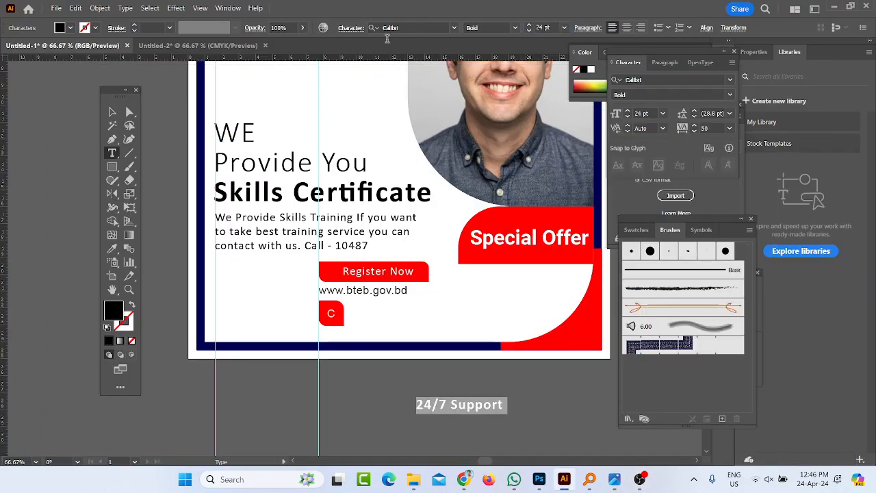
pyautogui.click(112, 112)
pyautogui.moveTo(466, 406); pyautogui.dragTo(400, 317)
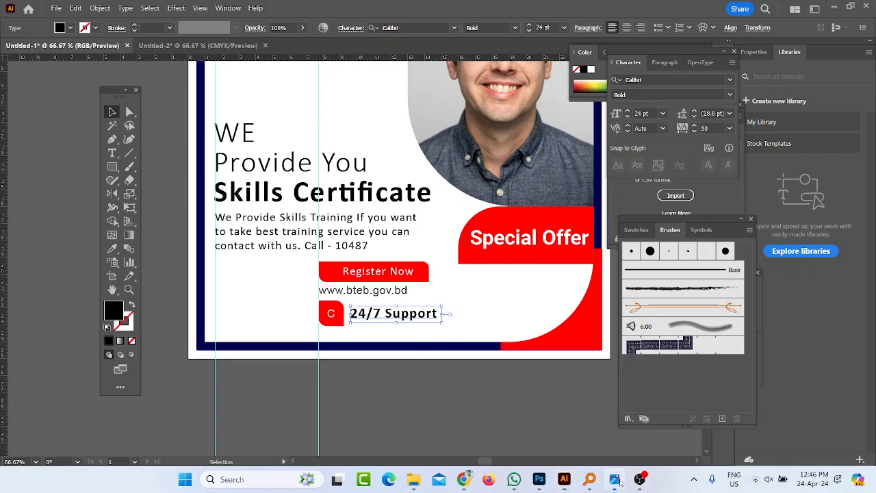
# Check item 12 of the brief for the second line and duplicate the "24/7 Support" text directly below itself.
pyautogui.click(615, 479)
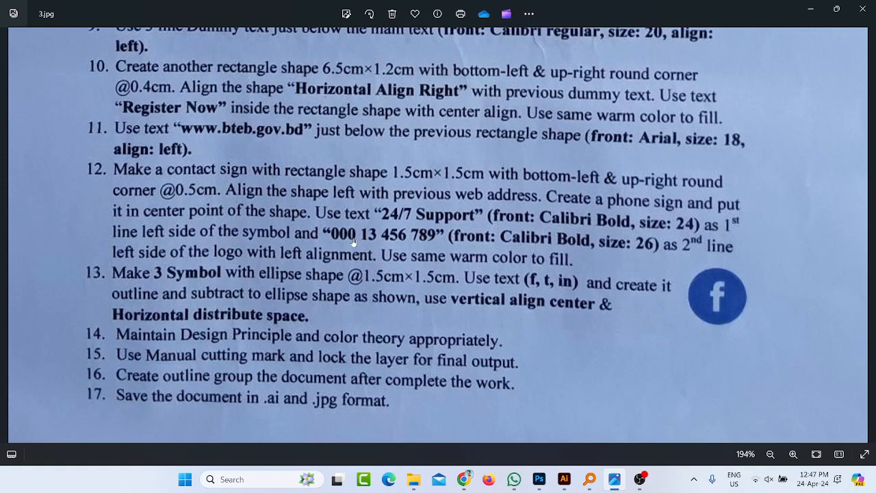
pyautogui.click(611, 479)
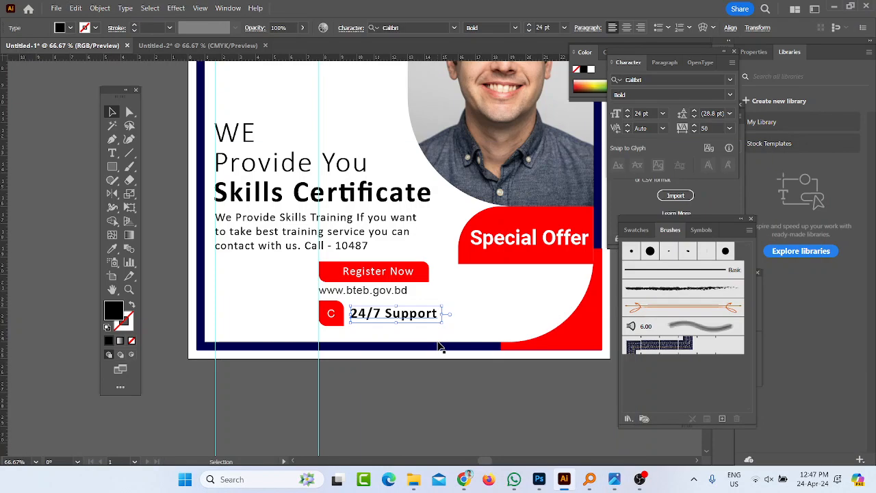
pyautogui.moveTo(394, 313); pyautogui.dragTo(395, 329)
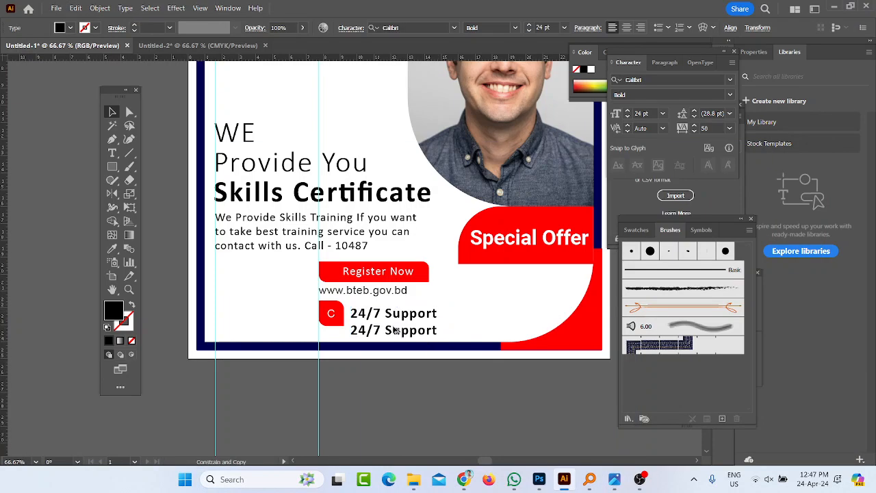
# Replace the text of the duplicated line with the contact phone number, grouping its digits with spaces.
pyautogui.doubleClick(431, 330)
pyautogui.hotkey('ctrl', 'a')
pyautogui.write('01')
pyautogui.press('BackSpace')
pyautogui.write('00 1 2')
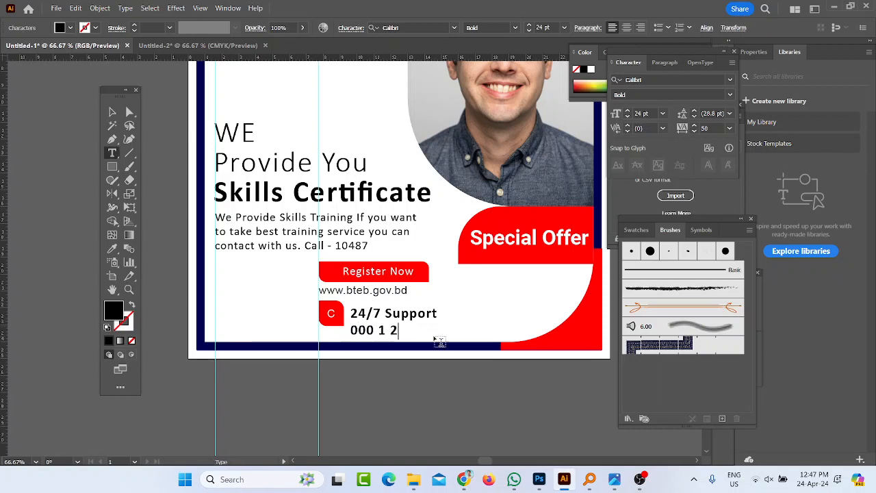
pyautogui.press('BackSpace')
pyautogui.write('23 456')
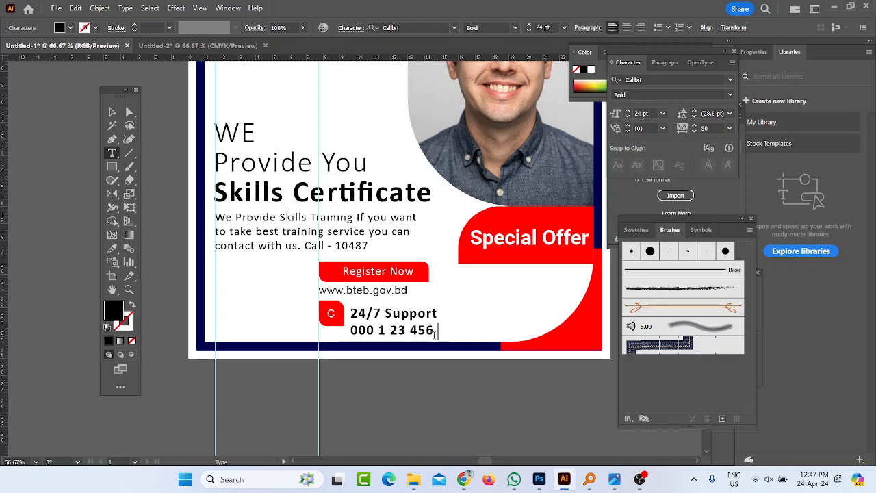
pyautogui.write(' 78')
pyautogui.click(389, 334)
pyautogui.press('BackSpace')
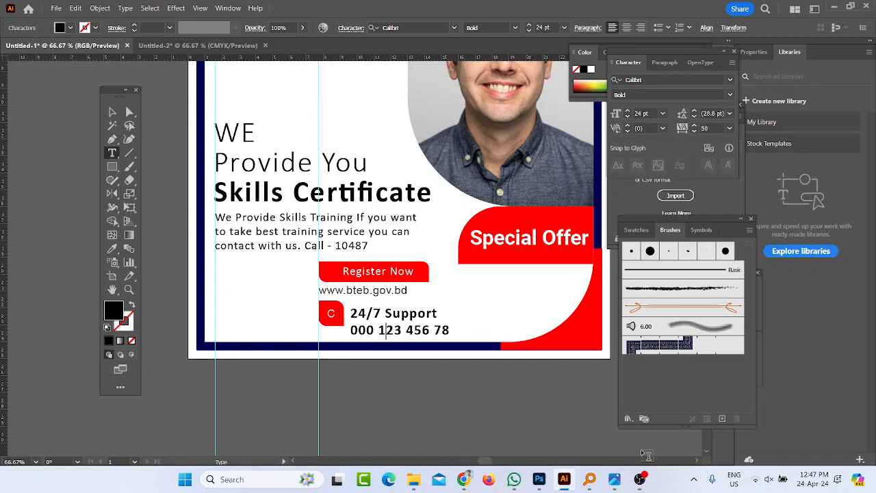
# Set the phone number line's font size to 26 pt, as item 12 of the brief specifies.
pyautogui.click(614, 479)
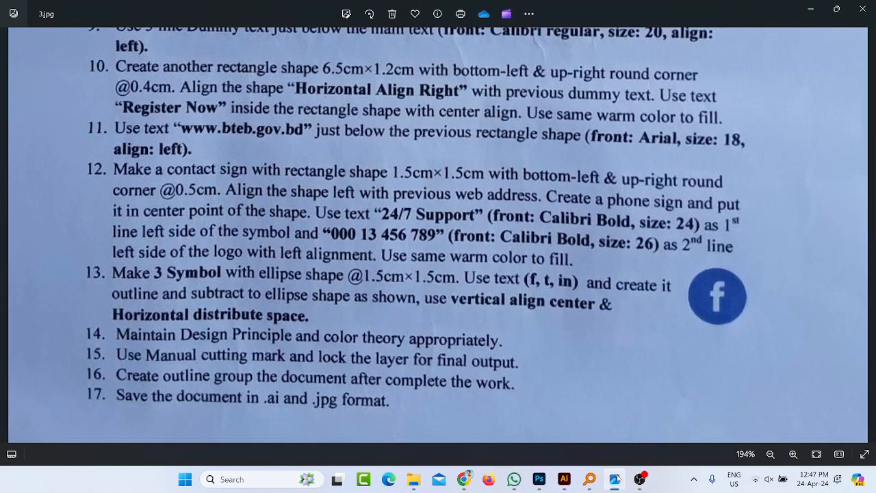
pyautogui.click(564, 479)
pyautogui.hotkey('ctrl', 's')
pyautogui.click(667, 67)
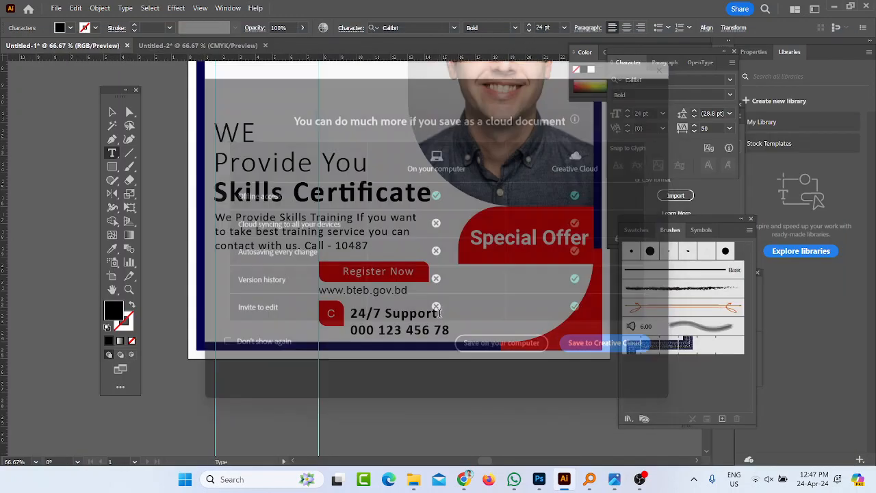
pyautogui.tripleClick(420, 330)
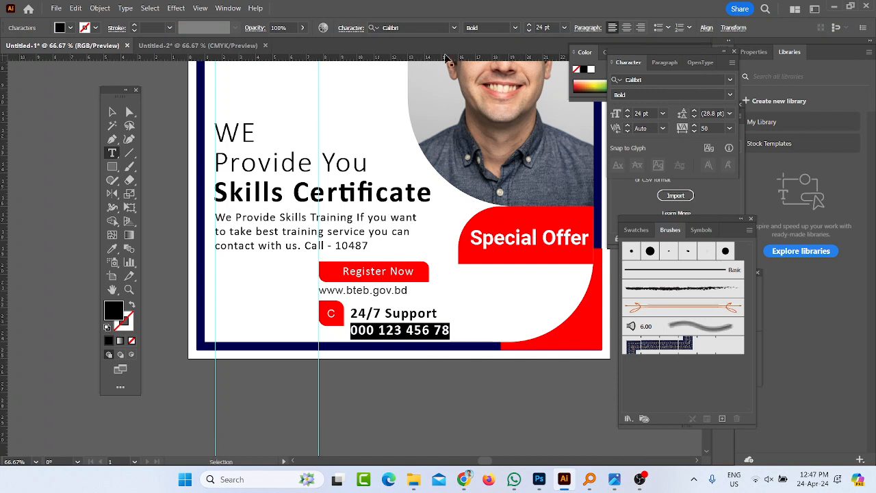
pyautogui.click(564, 27)
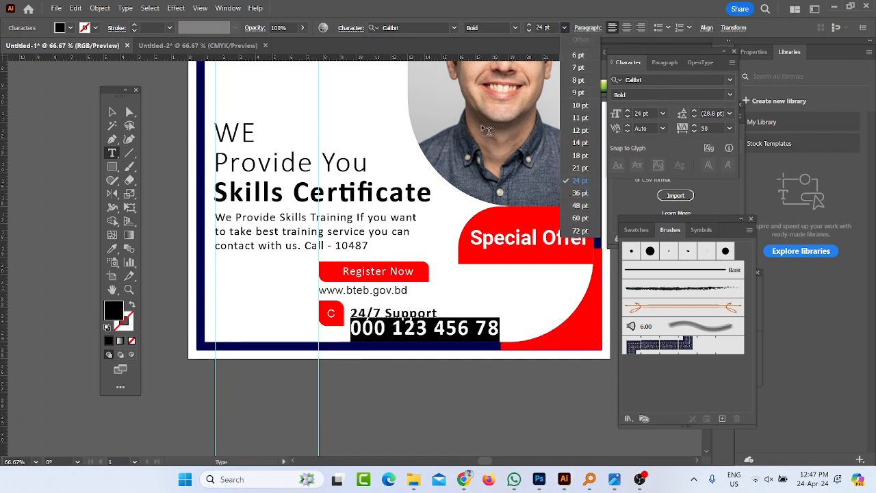
pyautogui.click(531, 39)
pyautogui.write('26')
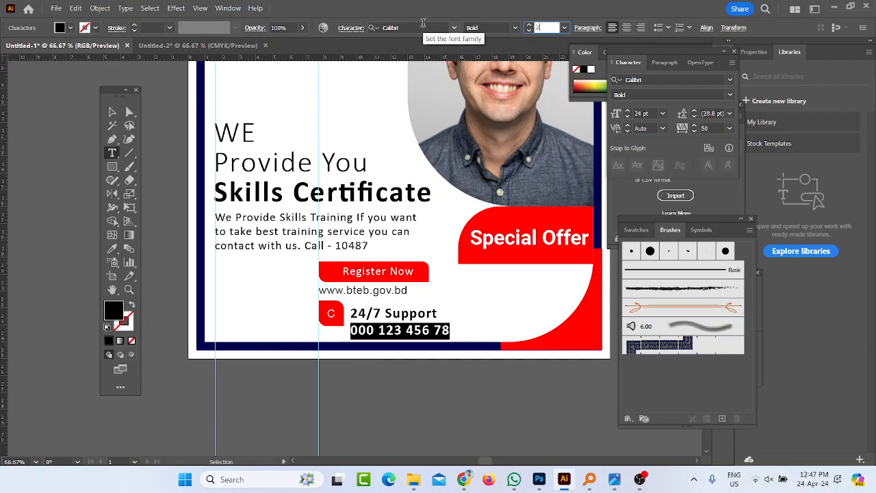
pyautogui.press('Return')
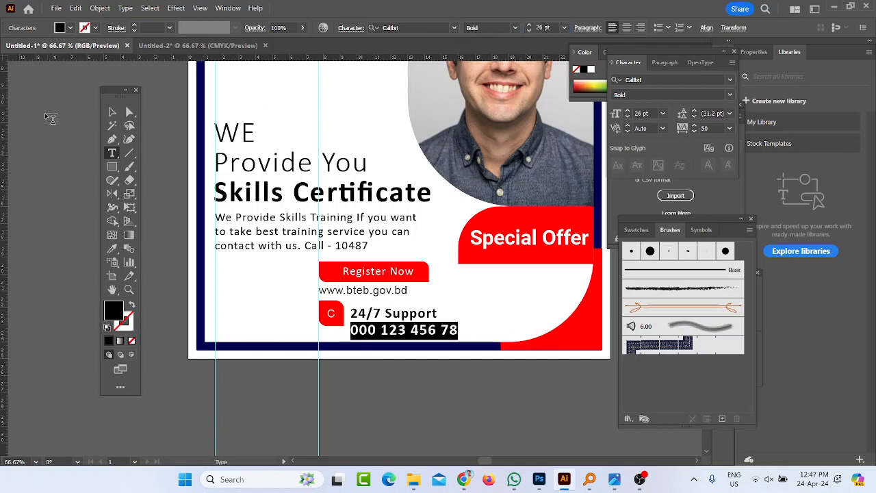
pyautogui.click(112, 113)
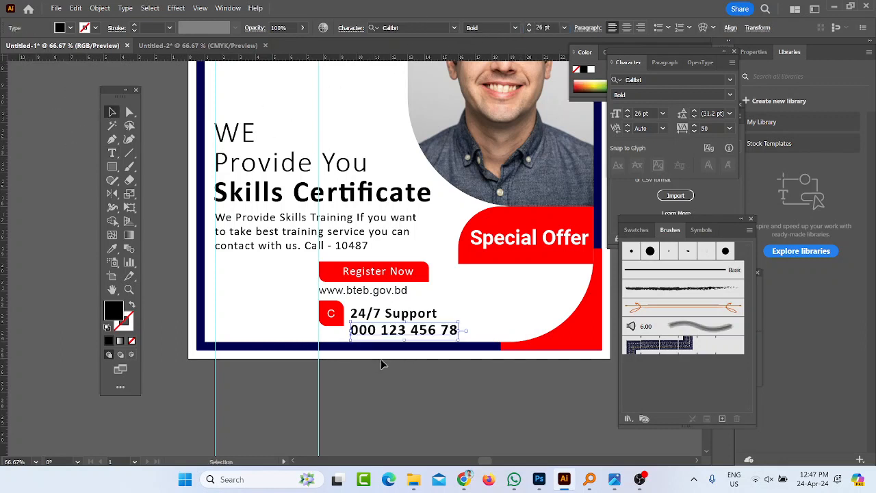
# Remove the guide at the button's left edge and color the phone number red by sampling the poster's red corner shape.
pyautogui.click(360, 422)
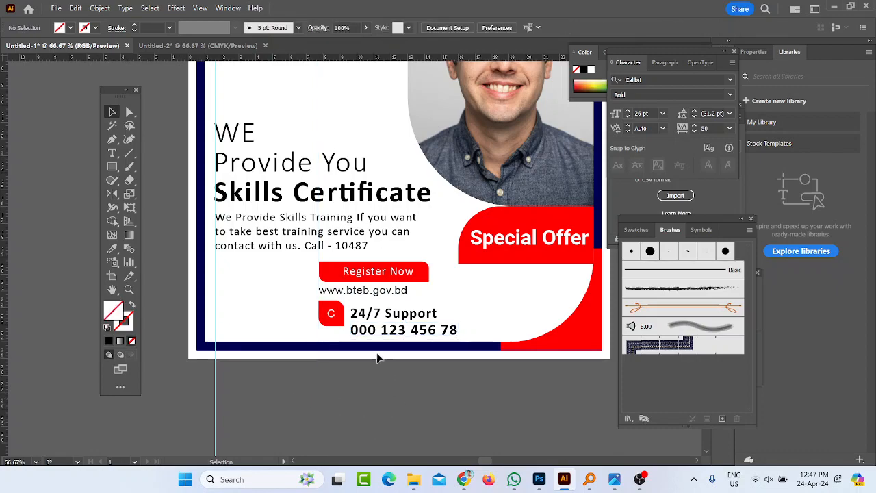
pyautogui.click(614, 481)
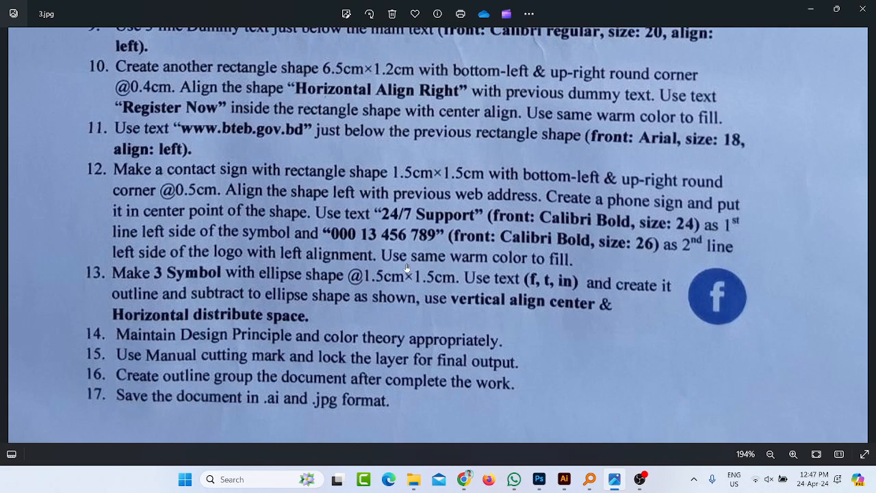
pyautogui.click(814, 9)
pyautogui.press('Escape')
pyautogui.click(112, 249)
pyautogui.click(546, 347)
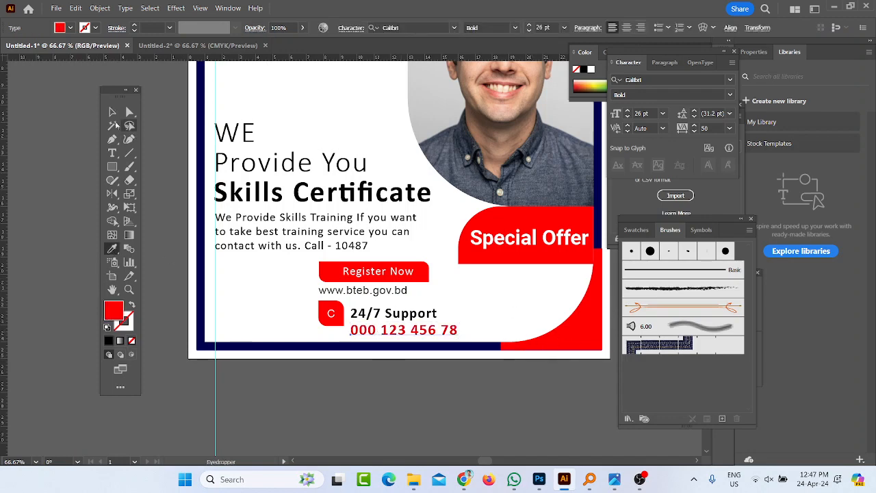
# Deselect the phone number line and review the remaining items of the 3.jpg brief.
pyautogui.click(112, 111)
pyautogui.click(385, 403)
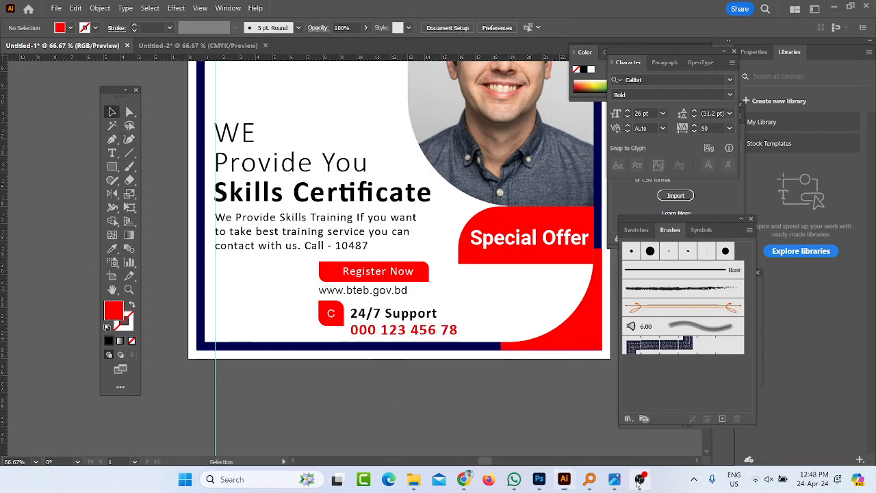
pyautogui.click(615, 481)
pyautogui.click(619, 486)
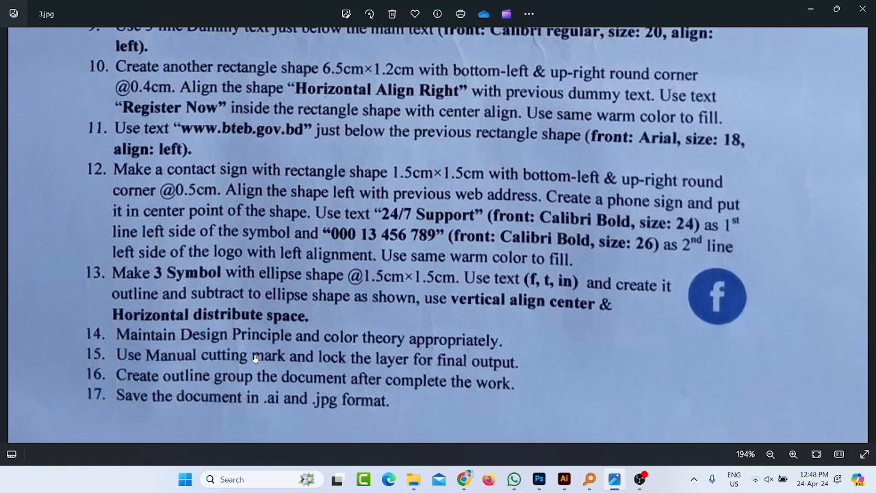
pyautogui.click(611, 479)
pyautogui.click(310, 283)
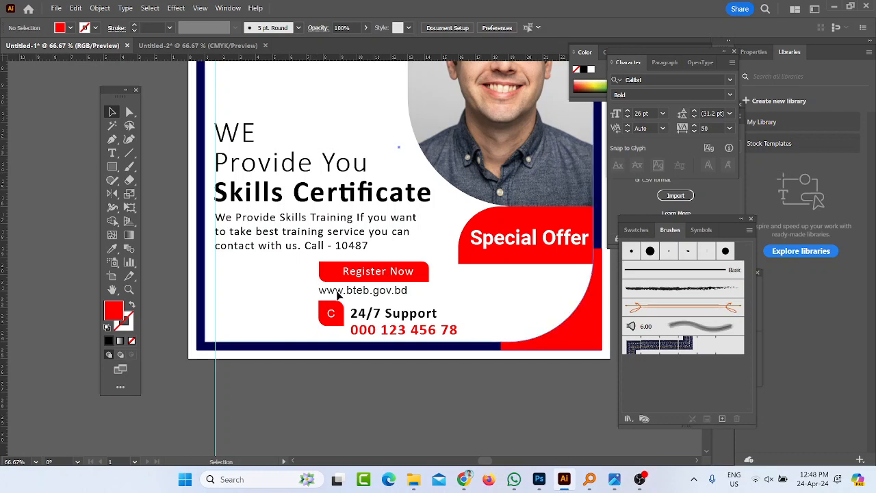
# Move the "Register Now" button, web address, contact sign, support text and phone number together to the guide at the dummy text's left edge.
pyautogui.click(368, 329)
pyautogui.keyDown('shift'); pyautogui.click(359, 314); pyautogui.keyUp('shift')
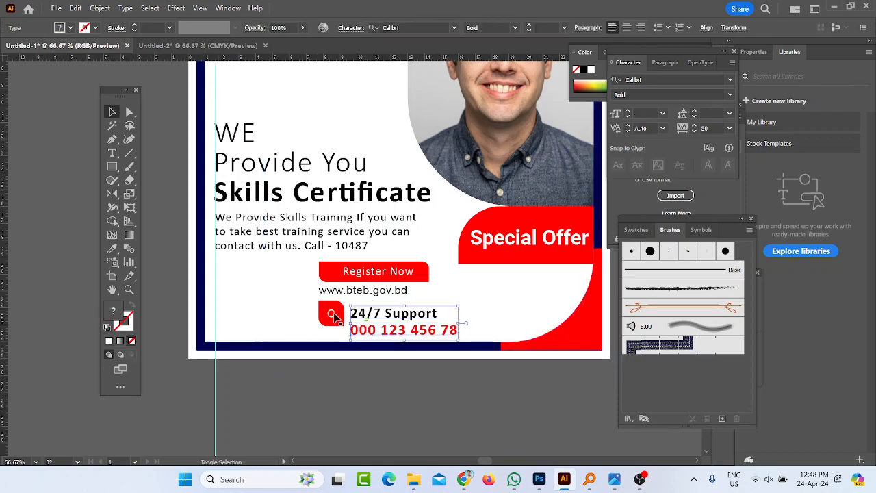
pyautogui.scroll(3, 333, 315)
pyautogui.keyDown('shift'); pyautogui.click(325, 314); pyautogui.keyUp('shift')
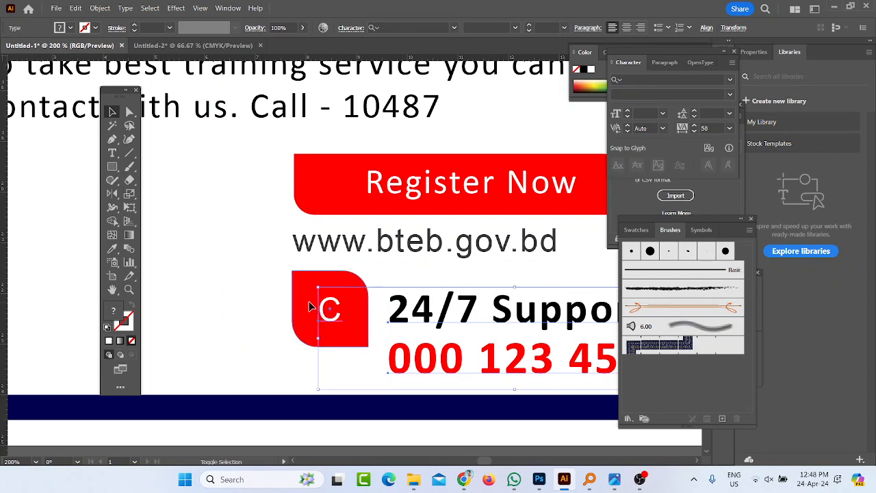
pyautogui.keyDown('shift'); pyautogui.click(362, 251); pyautogui.keyUp('shift')
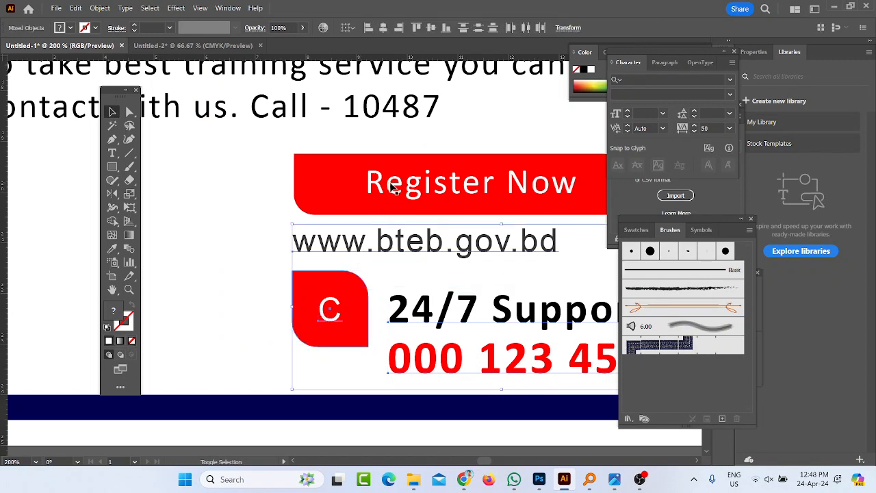
pyautogui.keyDown('shift'); pyautogui.click(351, 201); pyautogui.keyUp('shift')
pyautogui.scroll(-4, 348, 205)
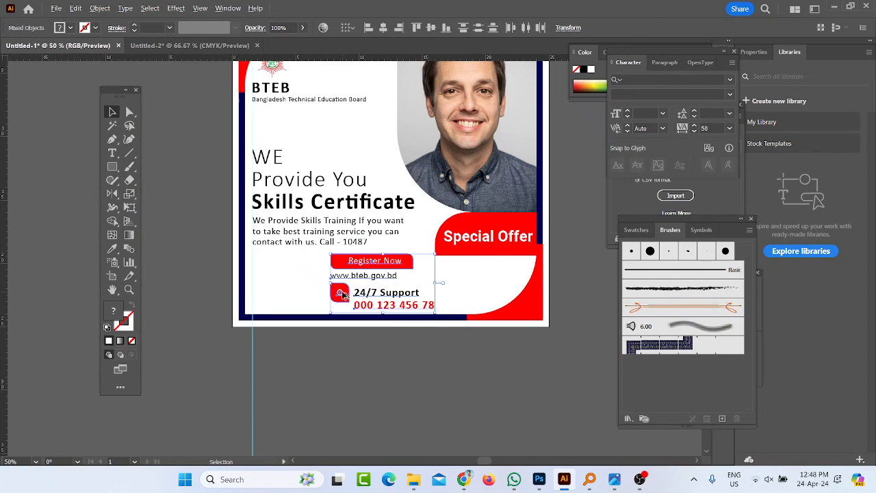
pyautogui.moveTo(344, 271); pyautogui.dragTo(264, 260)
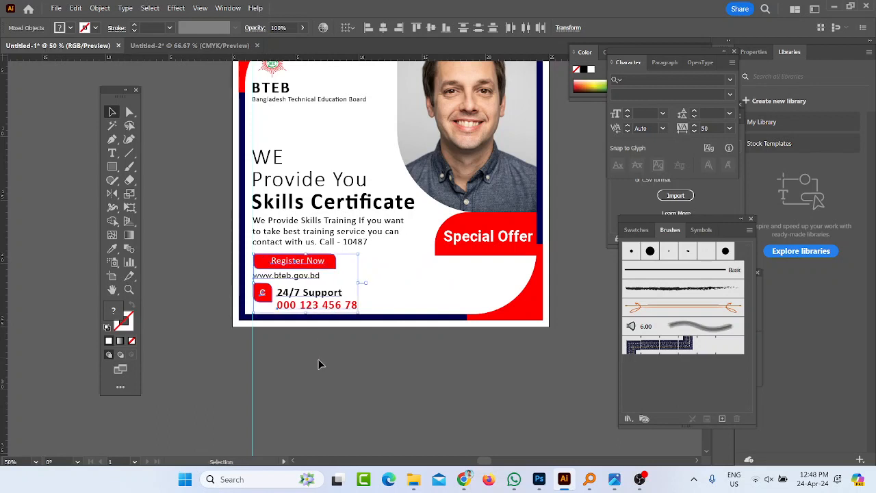
pyautogui.click(363, 317)
# Try placing three copies of the contact sign's red shape in a row beside the phone number.
pyautogui.scroll(-1, 364, 325)
pyautogui.scroll(-2, 365, 342)
pyautogui.scroll(1, 365, 342)
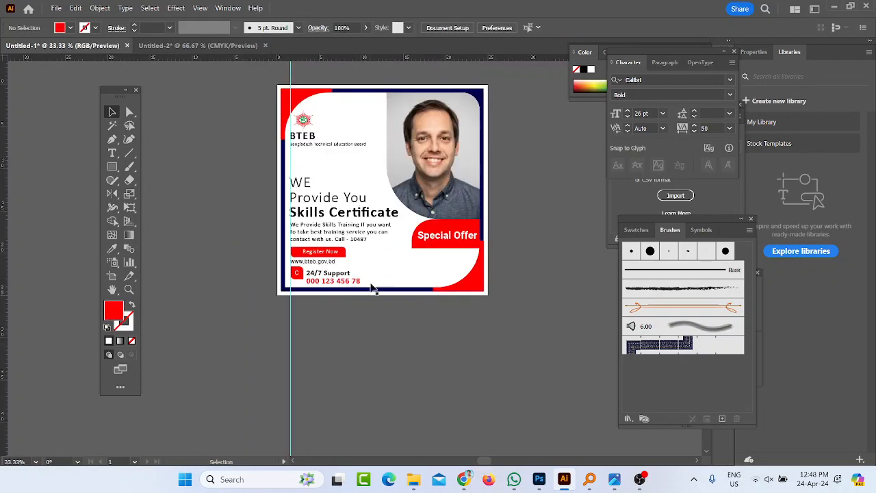
pyautogui.scroll(2, 381, 304)
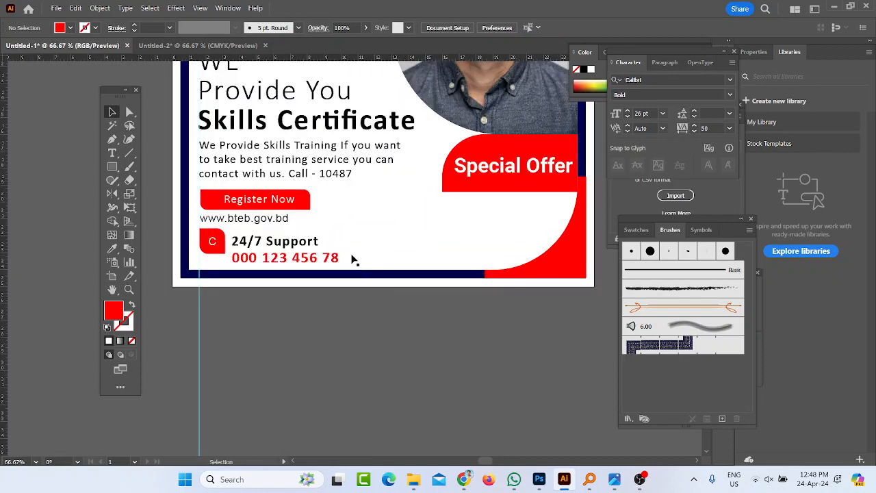
pyautogui.scroll(-1, 354, 260)
pyautogui.scroll(1, 321, 247)
pyautogui.click(241, 264)
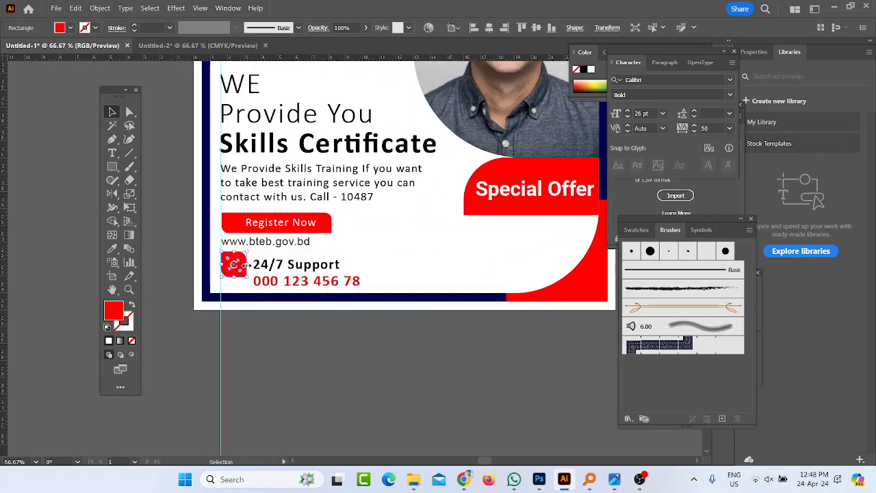
pyautogui.moveTo(252, 262); pyautogui.dragTo(440, 287)
pyautogui.hotkey('ctrl', 'z')
pyautogui.hotkey('ctrl', 'z')
pyautogui.click(413, 299)
pyautogui.click(415, 282)
pyautogui.hotkey('ctrl', 'z')
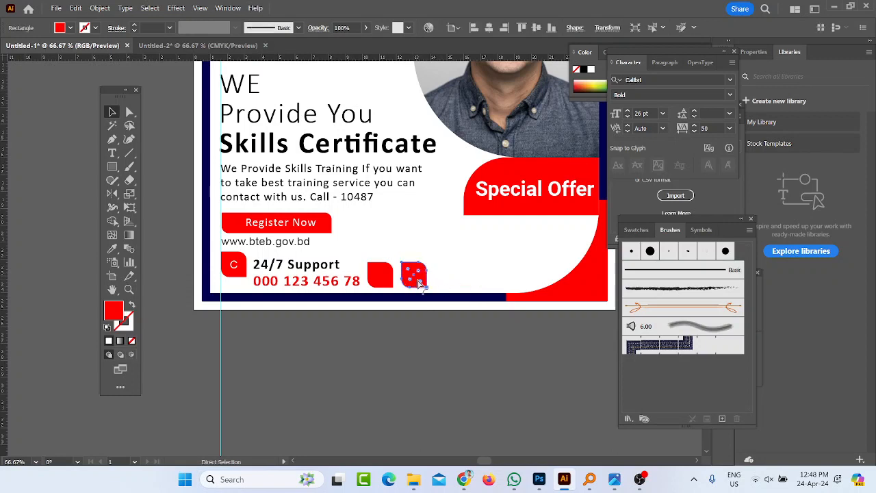
pyautogui.click(436, 354)
pyautogui.click(418, 285)
pyautogui.moveTo(416, 285); pyautogui.dragTo(438, 288)
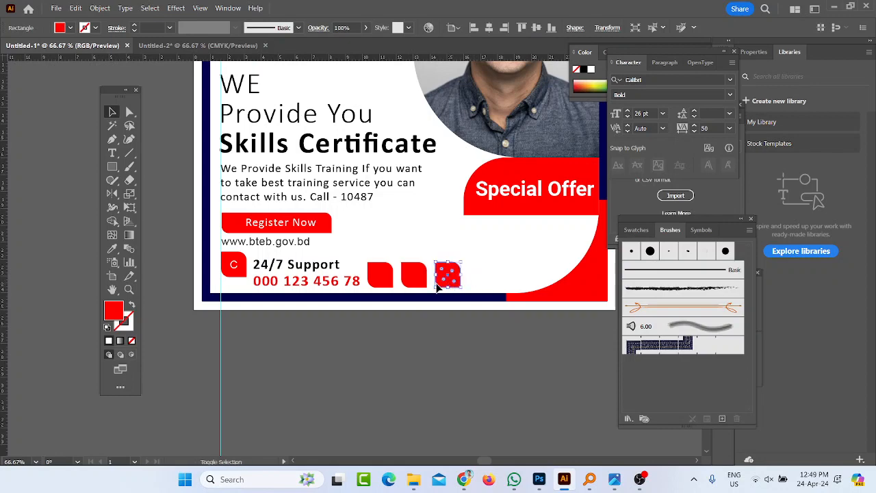
# Check item 13 of the brief for the symbol shape and delete the three copied red shapes.
pyautogui.click(615, 479)
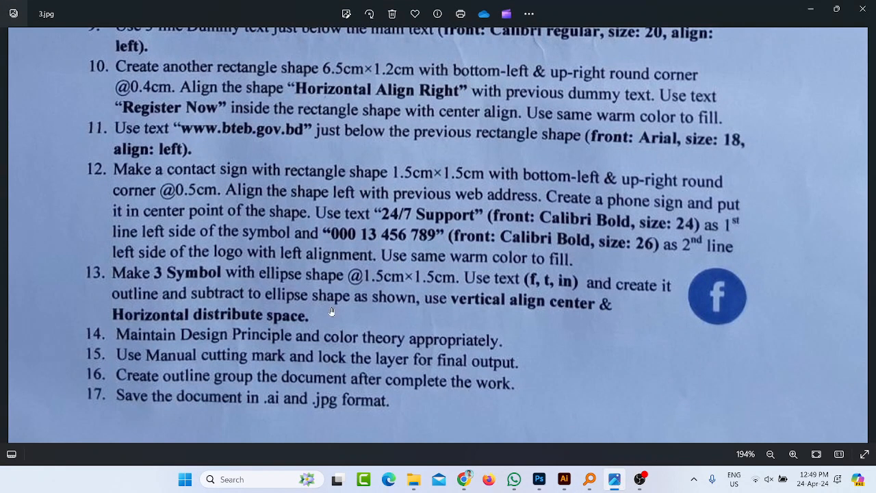
pyautogui.click(812, 10)
pyautogui.click(377, 276)
pyautogui.keyDown('ctrl'); pyautogui.click(423, 279); pyautogui.keyUp('ctrl')
pyautogui.keyDown('ctrl'); pyautogui.keyDown('shift'); pyautogui.click(444, 281); pyautogui.keyUp('shift'); pyautogui.keyUp('ctrl')
pyautogui.keyDown('ctrl'); pyautogui.keyDown('shift'); pyautogui.click(381, 281); pyautogui.keyUp('shift'); pyautogui.keyUp('ctrl')
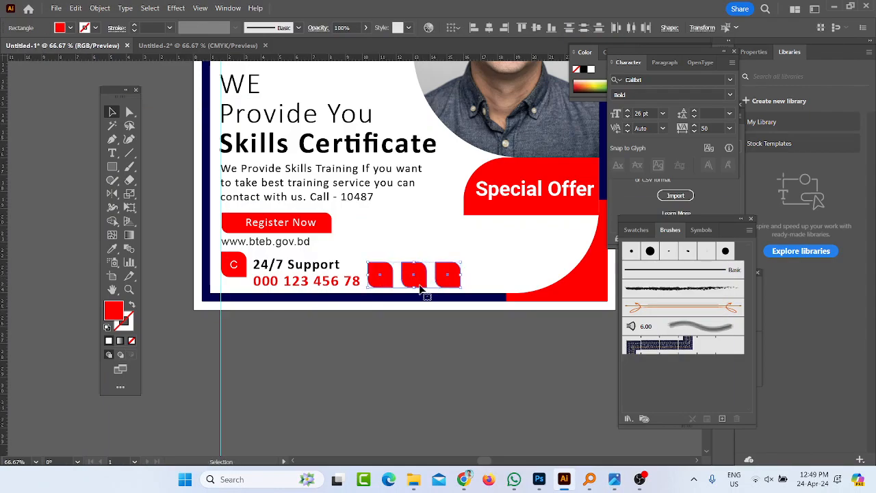
pyautogui.press('Delete')
# Create a red ellipse 1.5 cm wide and 1.5 cm high near the poster's lower edge.
pyautogui.moveTo(112, 167); pyautogui.dragTo(165, 194)
pyautogui.click(164, 194)
pyautogui.click(469, 278)
pyautogui.write('2')
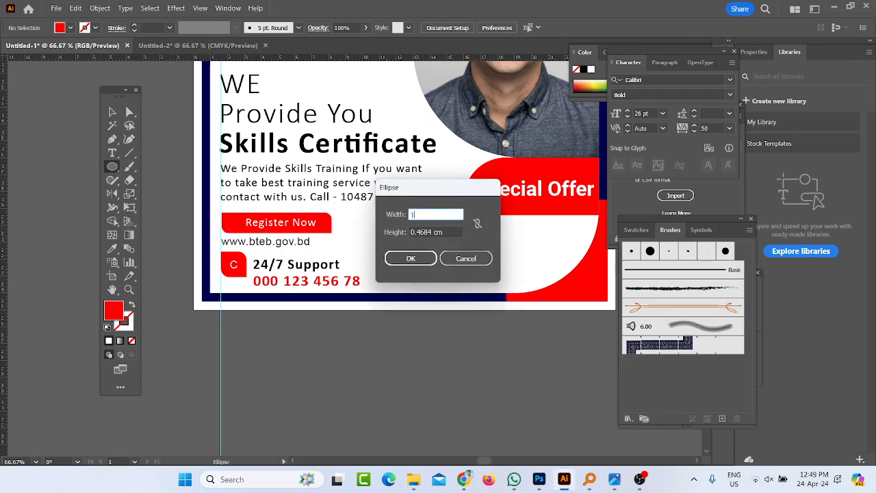
pyautogui.press('Tab')
pyautogui.write('1.5')
pyautogui.press('Return')
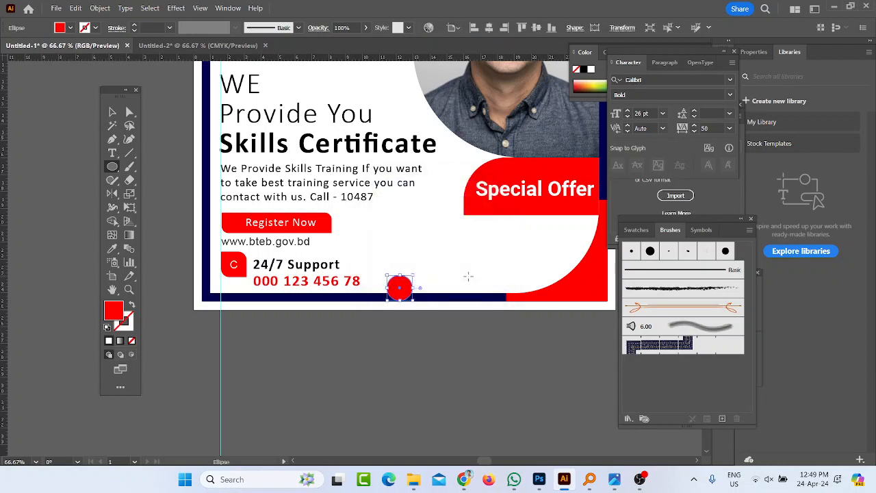
# Place the circle beside the phone number and add two evenly spaced copies in the same row.
pyautogui.press('v')
pyautogui.moveTo(402, 293); pyautogui.dragTo(419, 280)
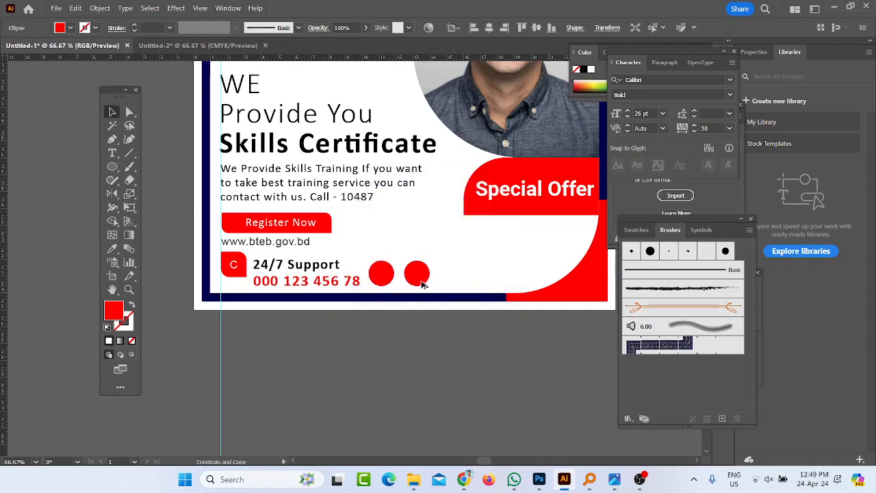
pyautogui.hotkey('ctrl', 'd')
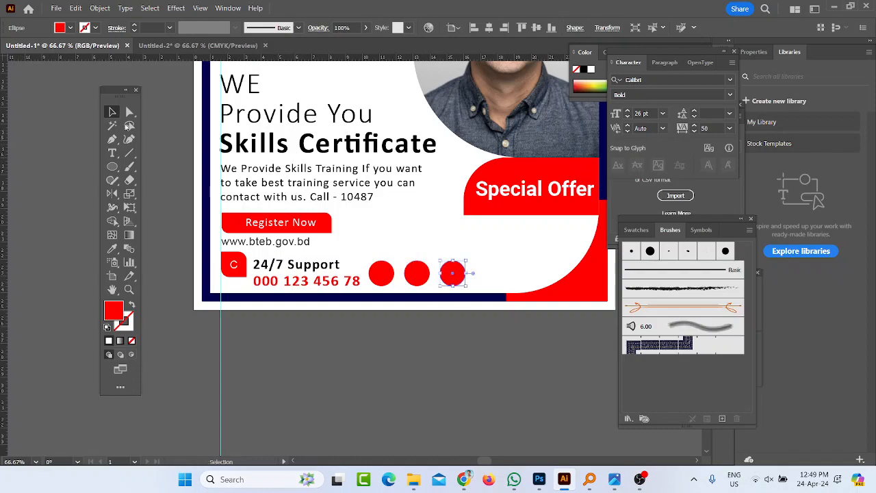
pyautogui.click(403, 326)
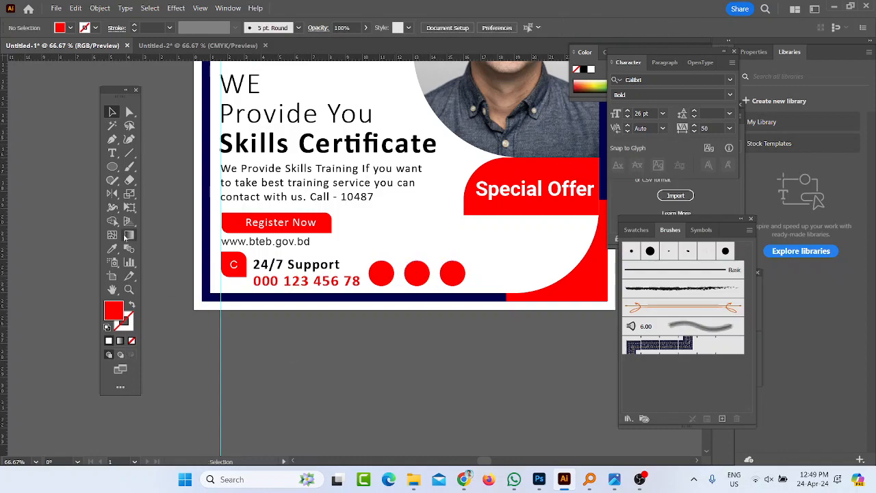
# Check the brief's symbol letters, then add the letter "f" as text and place it on the first circle.
pyautogui.click(614, 479)
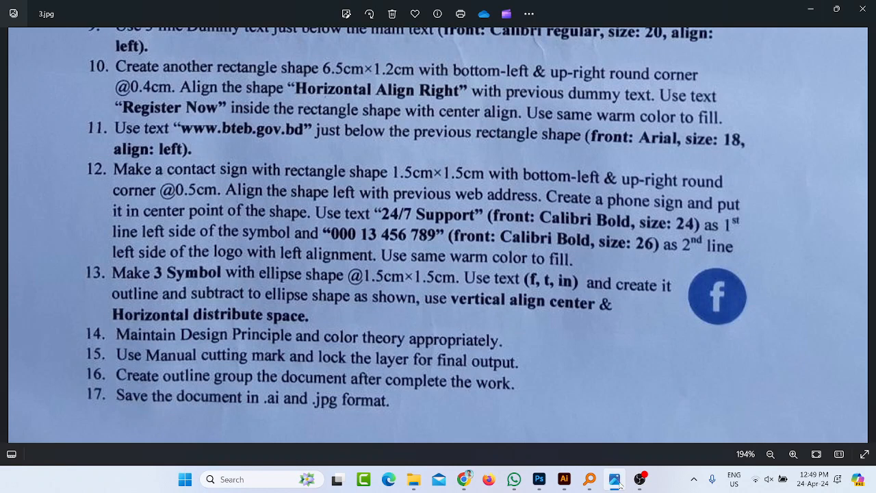
pyautogui.click(618, 484)
pyautogui.click(112, 153)
pyautogui.click(381, 349)
pyautogui.write('fa')
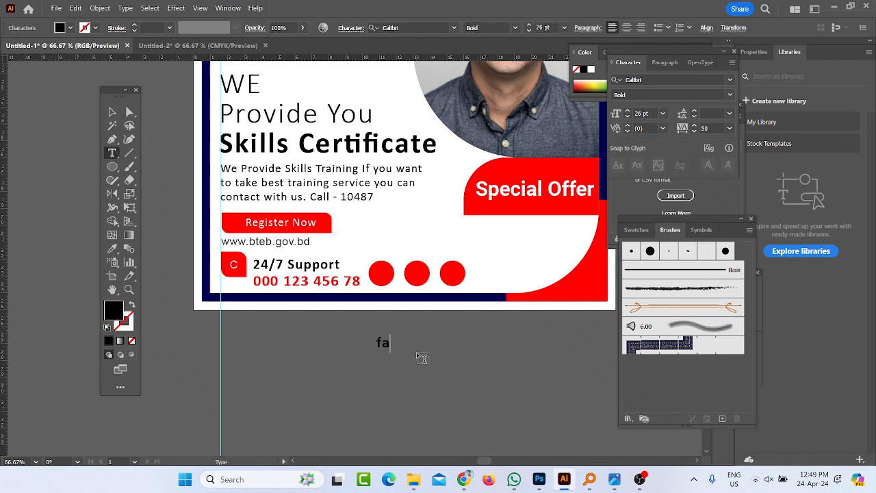
pyautogui.press('BackSpace')
pyautogui.press('Escape')
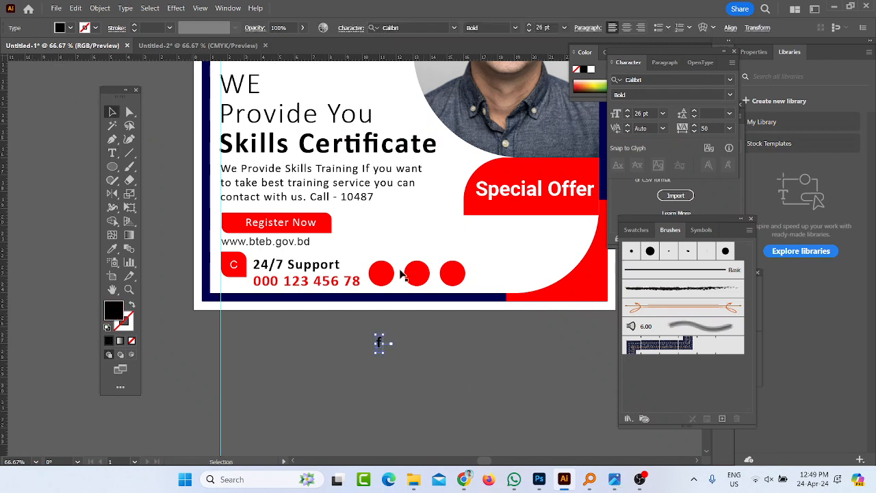
pyautogui.scroll(2, 376, 369)
pyautogui.moveTo(387, 311); pyautogui.dragTo(388, 157)
# Fill the circle behind the "f" with blue #0e73d8.
pyautogui.click(407, 162)
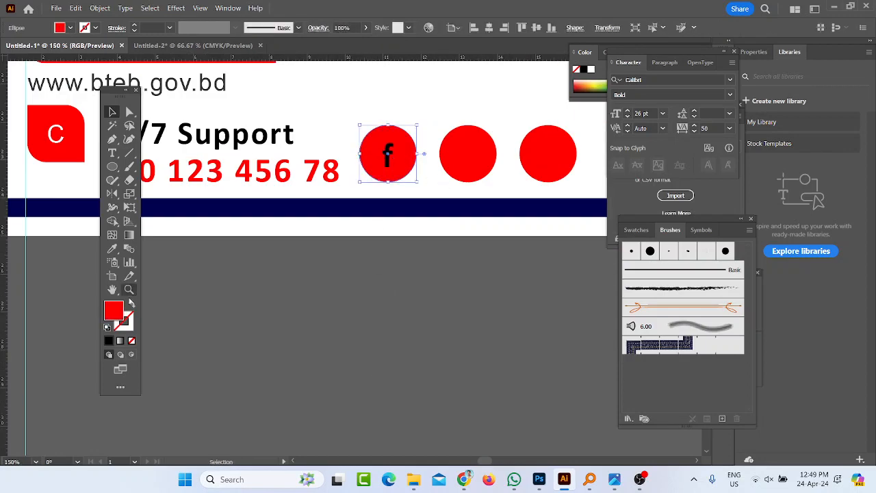
pyautogui.doubleClick(118, 309)
pyautogui.click(735, 259)
pyautogui.click(702, 227)
pyautogui.moveTo(702, 227); pyautogui.dragTo(709, 216)
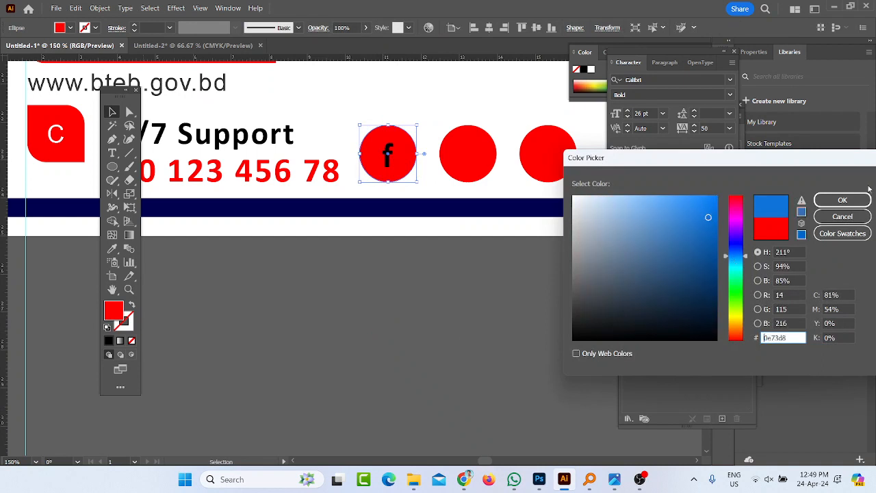
pyautogui.click(842, 199)
# Color the "f" on the blue circle white.
pyautogui.click(388, 149)
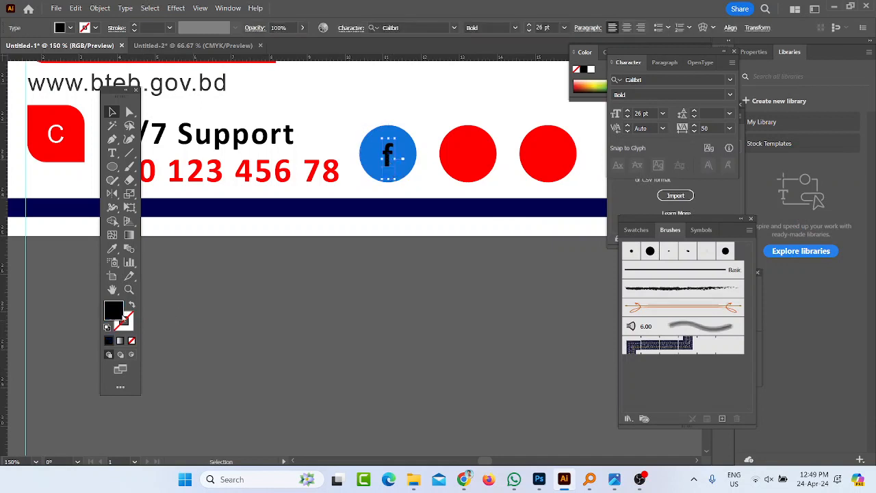
pyautogui.doubleClick(118, 314)
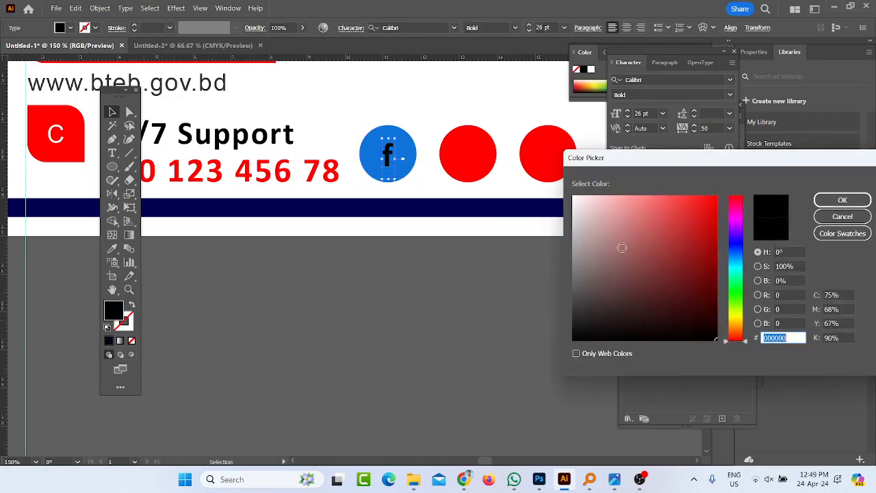
pyautogui.click(843, 200)
pyautogui.click(490, 190)
# Copy the white "f" onto the middle circle and change the copy's text to "t".
pyautogui.moveTo(388, 161); pyautogui.dragTo(468, 168)
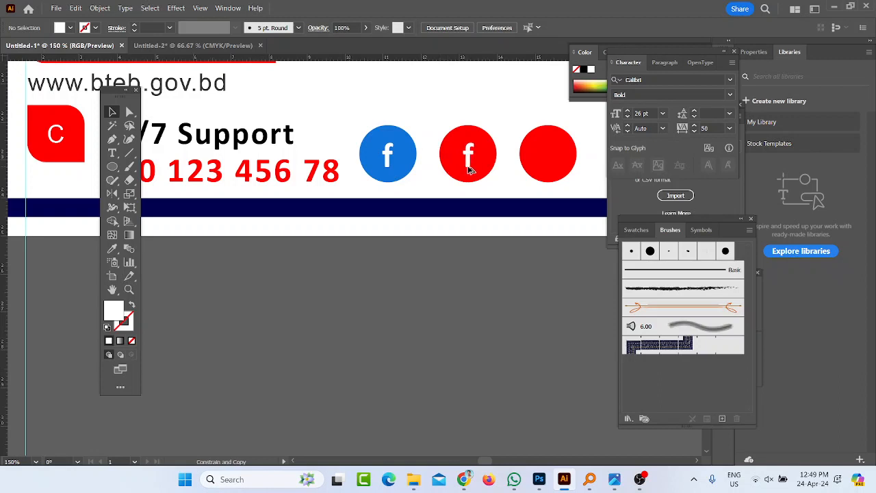
pyautogui.doubleClick(468, 166)
pyautogui.doubleClick(468, 165)
pyautogui.write('t')
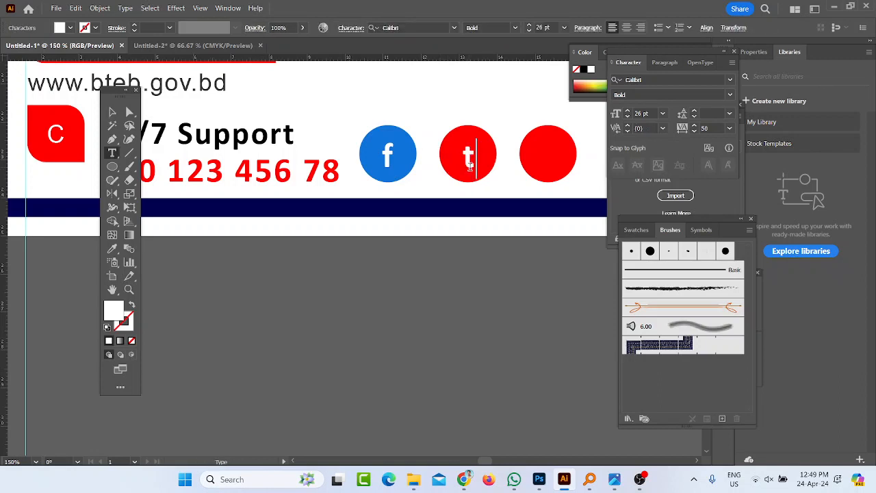
pyautogui.press('Escape')
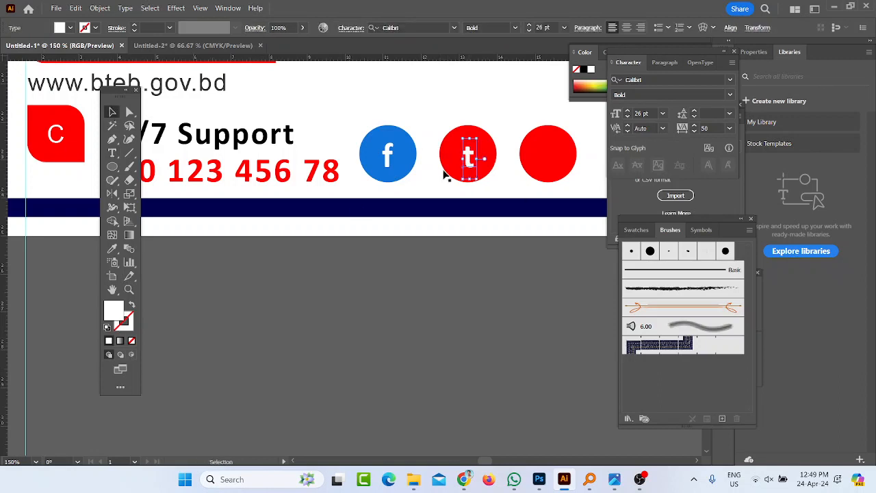
# Fill the circle behind the "t" with light blue #43b3ff.
pyautogui.click(492, 156)
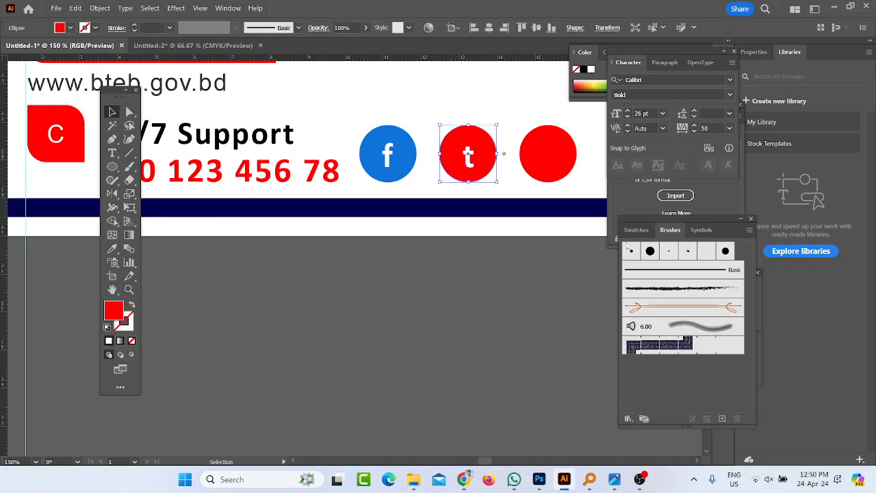
pyautogui.doubleClick(114, 310)
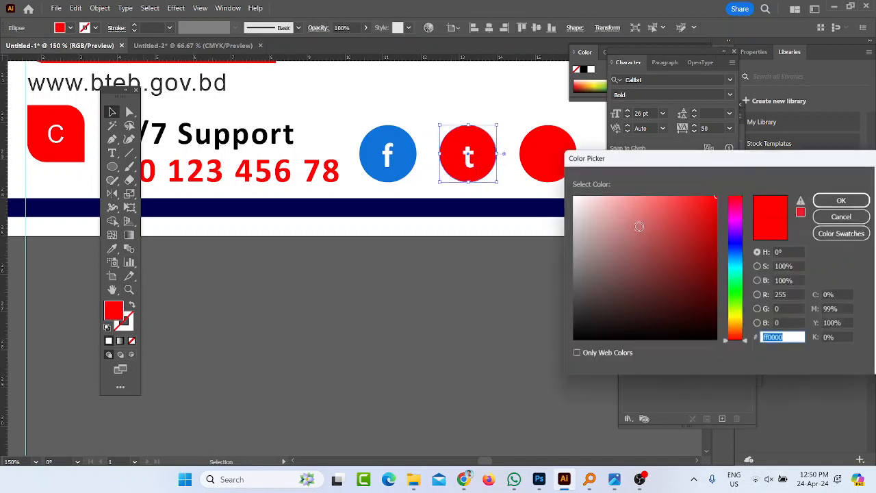
pyautogui.click(734, 256)
pyautogui.moveTo(730, 255); pyautogui.dragTo(731, 258)
pyautogui.moveTo(695, 220); pyautogui.dragTo(680, 192)
pyautogui.click(842, 200)
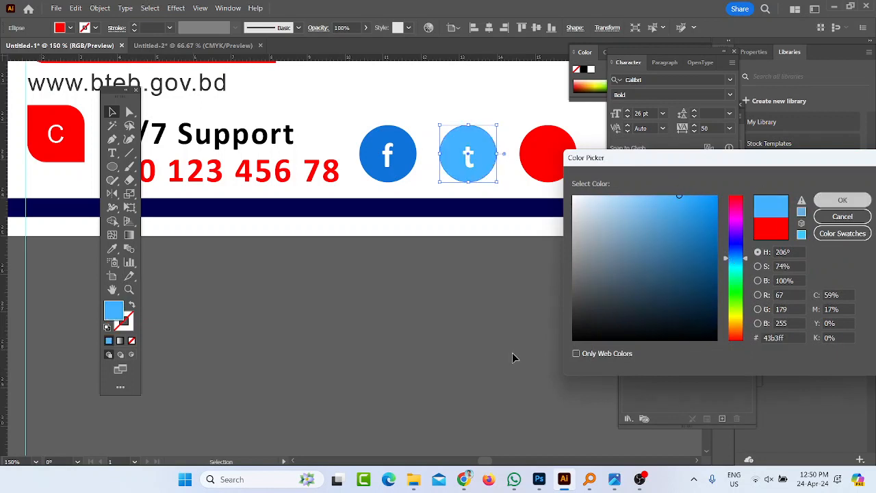
pyautogui.click(512, 353)
# Copy the white "t" onto the third circle, changing the copy's text to "in" and centering it on the circle.
pyautogui.click(470, 169)
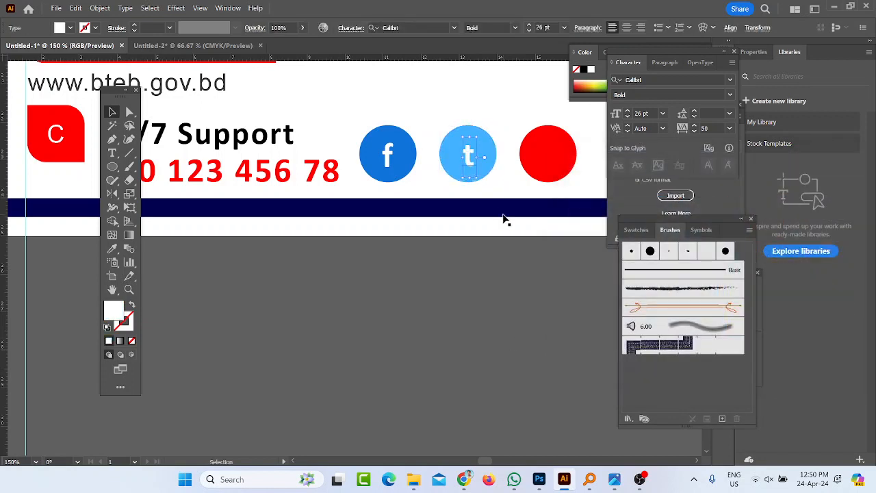
pyautogui.click(569, 167)
pyautogui.moveTo(471, 159); pyautogui.dragTo(549, 167)
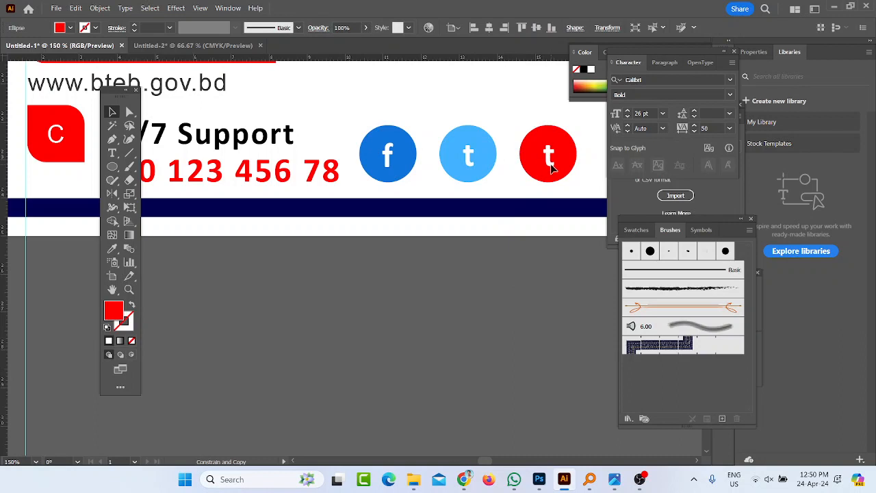
pyautogui.doubleClick(550, 167)
pyautogui.moveTo(549, 167); pyautogui.dragTo(568, 180)
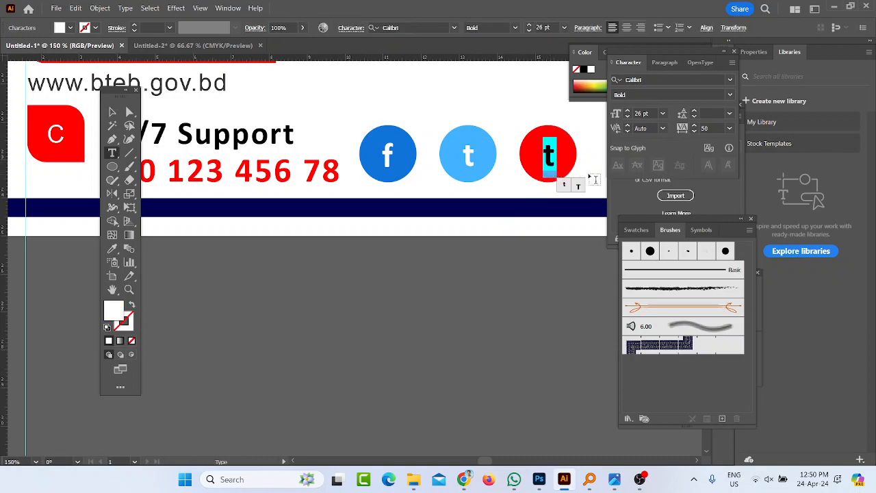
pyautogui.write('in')
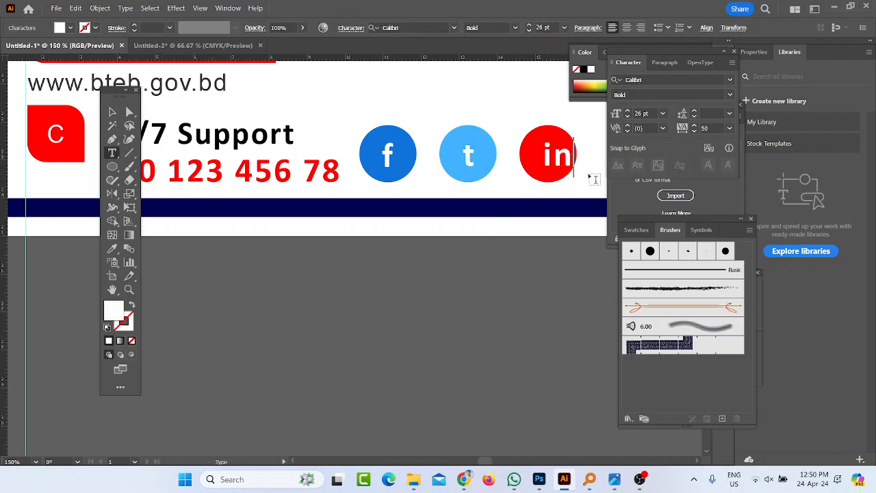
pyautogui.click(112, 111)
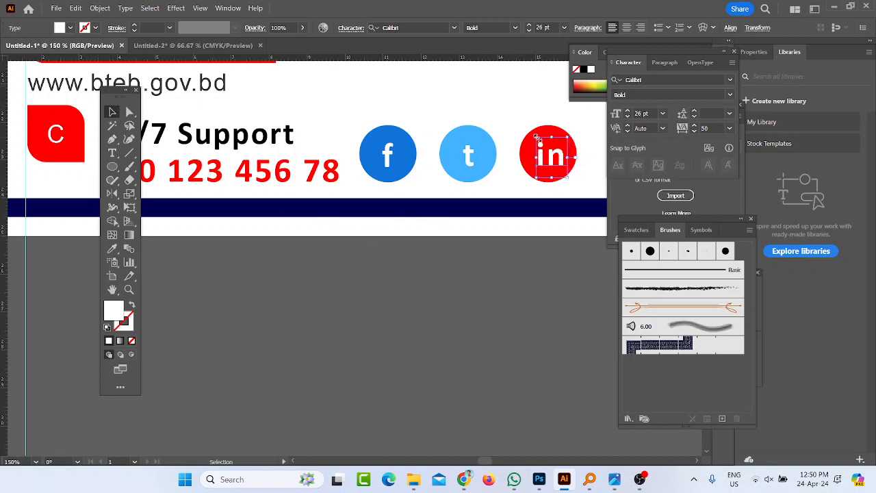
# Fill the circle behind "in" with dark blue #103891.
pyautogui.click(552, 132)
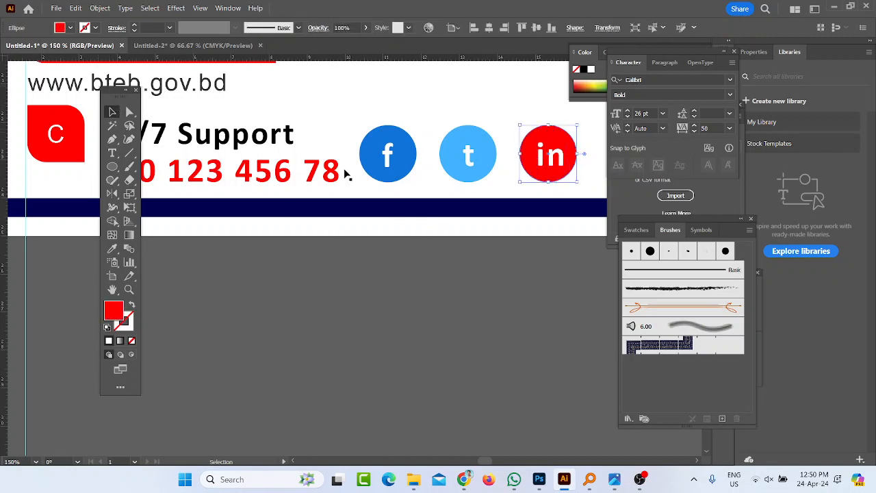
pyautogui.doubleClick(110, 310)
pyautogui.click(736, 251)
pyautogui.moveTo(713, 258); pyautogui.dragTo(701, 256)
pyautogui.click(843, 199)
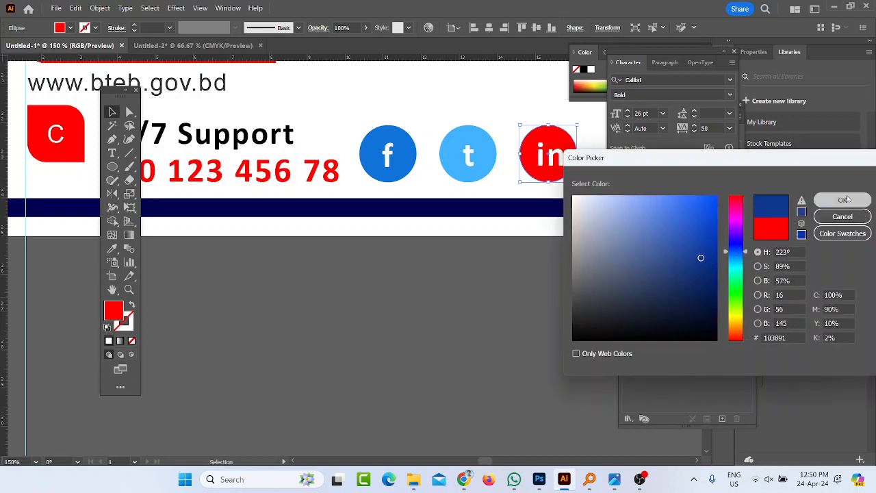
pyautogui.click(556, 164)
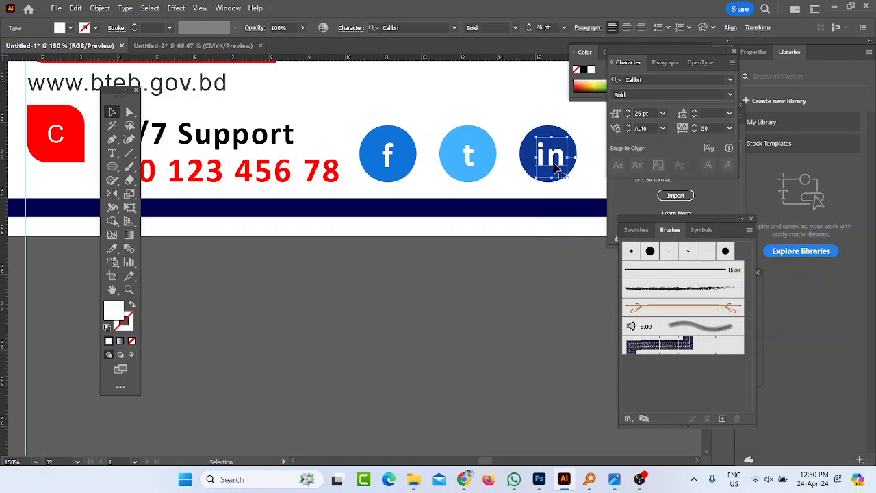
pyautogui.click(545, 256)
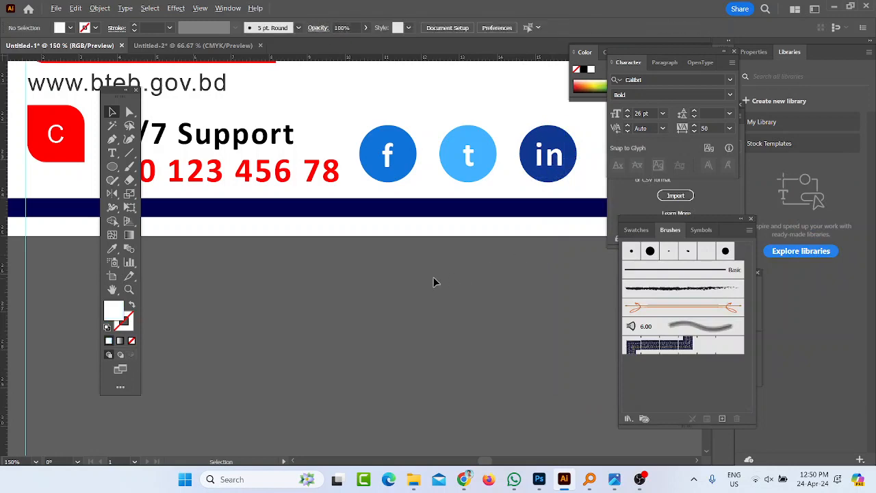
# Group each of the letters "f", "t" and "in" with the circle behind it.
pyautogui.hotkey('ctrl', '0')
pyautogui.scroll(3, 414, 239)
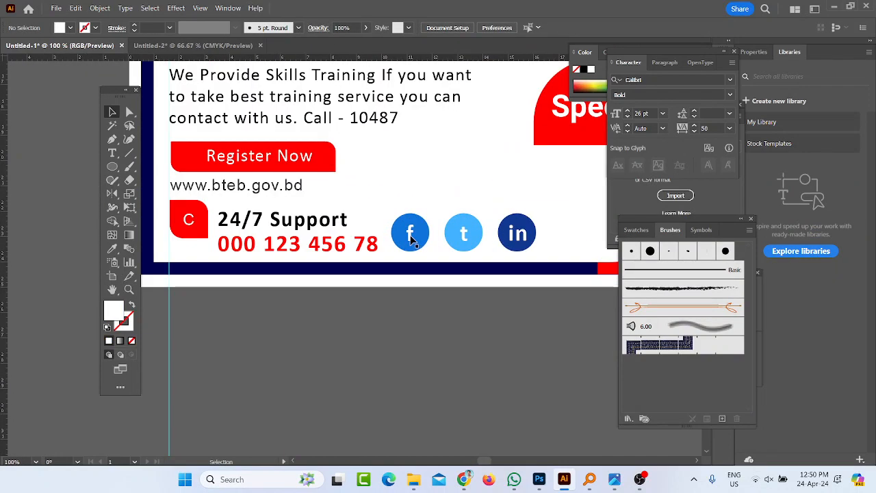
pyautogui.click(411, 236)
pyautogui.keyDown('shift'); pyautogui.click(424, 234); pyautogui.keyUp('shift')
pyautogui.hotkey('ctrl', 'g')
pyautogui.click(464, 234)
pyautogui.keyDown('shift'); pyautogui.click(479, 232); pyautogui.keyUp('shift')
pyautogui.hotkey('ctrl', 'g')
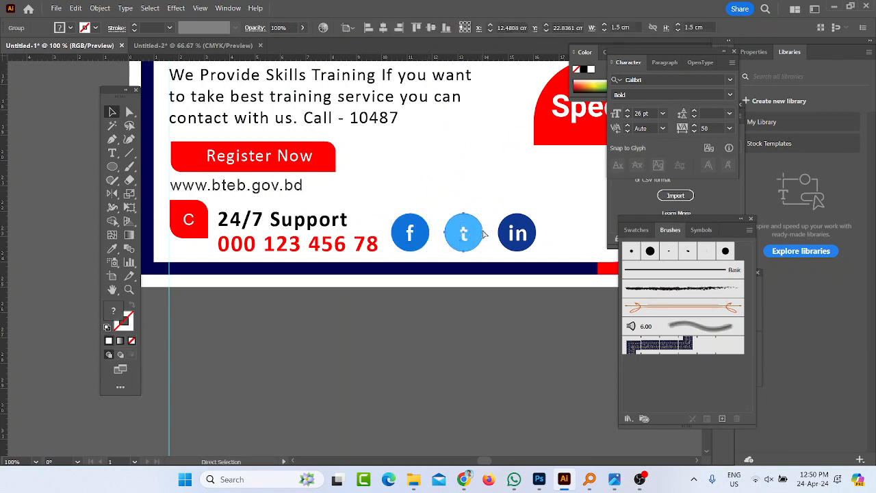
pyautogui.click(518, 234)
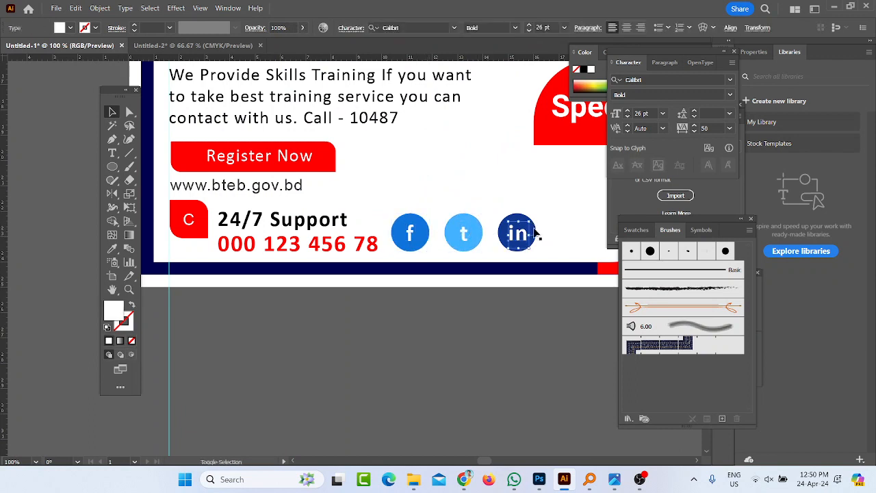
pyautogui.scroll(3, 533, 233)
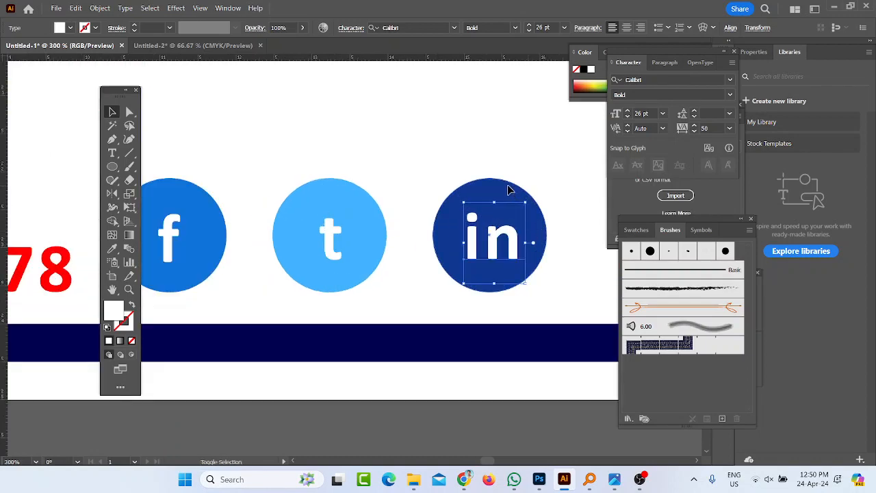
pyautogui.keyDown('shift'); pyautogui.click(510, 191); pyautogui.keyUp('shift')
pyautogui.hotkey('ctrl', 'g')
# Group the three round social symbols into a single object.
pyautogui.scroll(-6, 503, 235)
pyautogui.scroll(1, 503, 256)
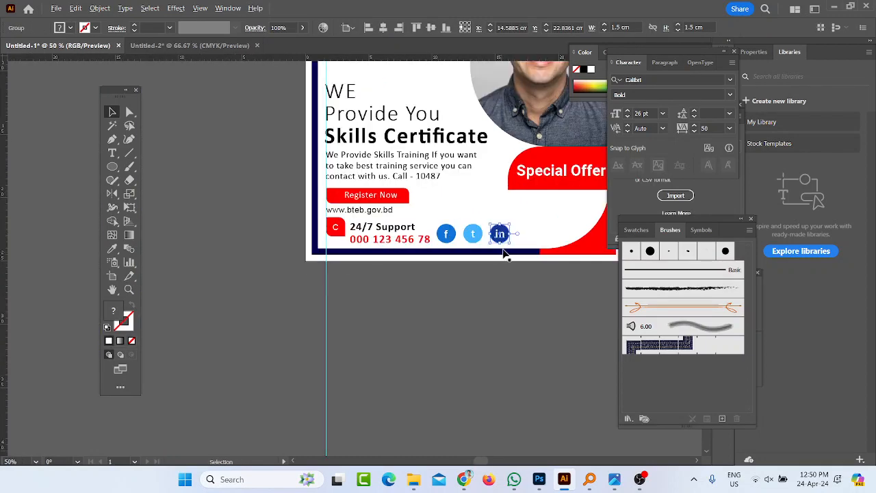
pyautogui.keyDown('shift'); pyautogui.click(472, 236); pyautogui.keyUp('shift')
pyautogui.keyDown('shift'); pyautogui.click(446, 236); pyautogui.keyUp('shift')
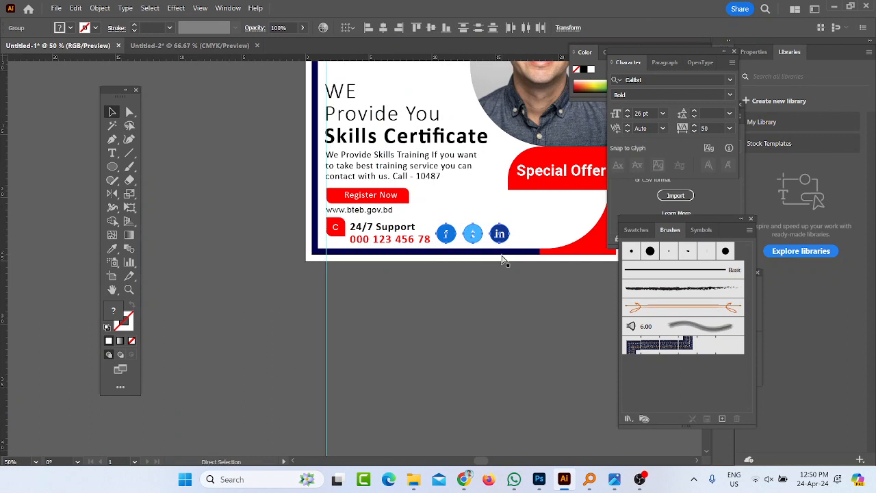
pyautogui.press('v')
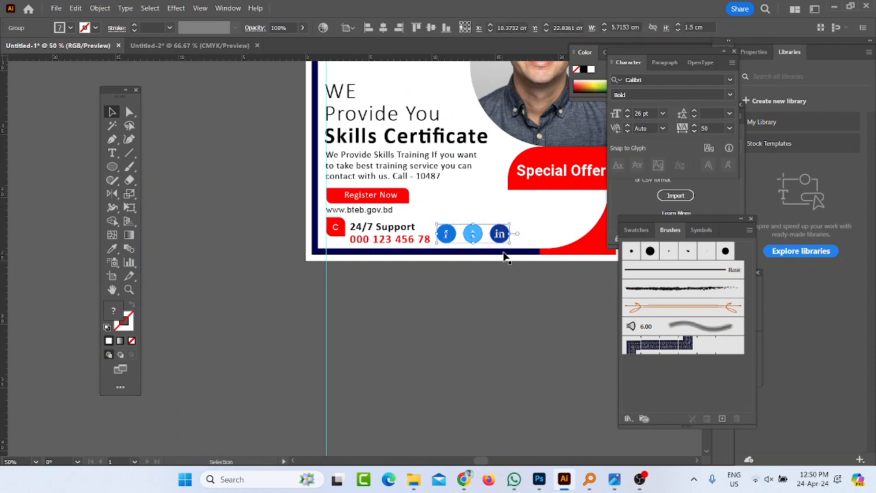
# Center the group of social symbols horizontally on the poster and move it slightly lower.
pyautogui.click(383, 28)
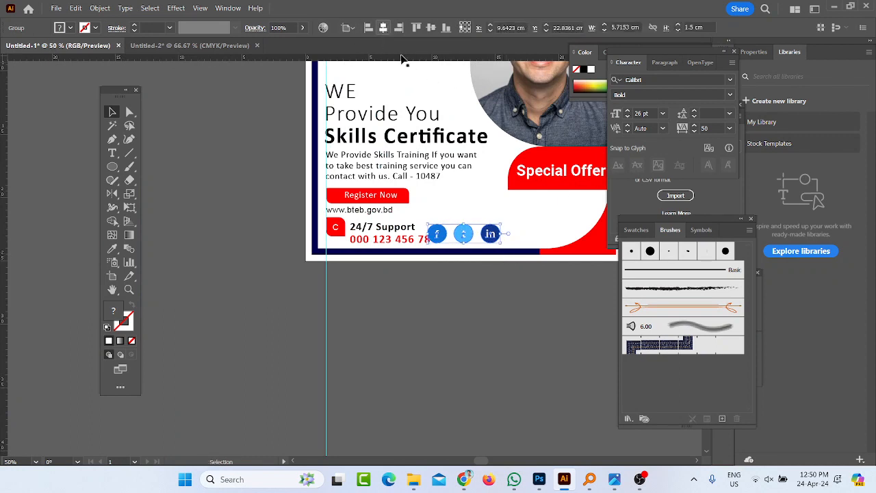
pyautogui.moveTo(464, 239)
pyautogui.mouseDown()
pyautogui.moveTo(468, 230)
pyautogui.moveTo(458, 246)
pyautogui.mouseUp()
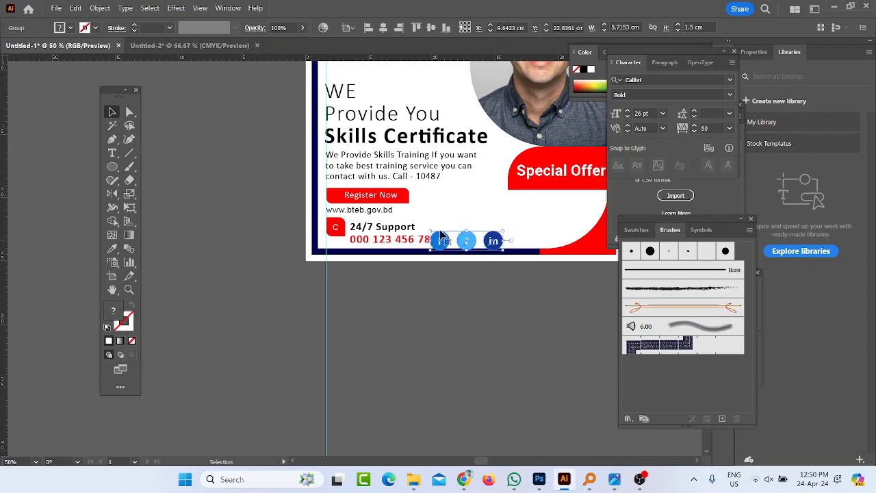
pyautogui.click(348, 197)
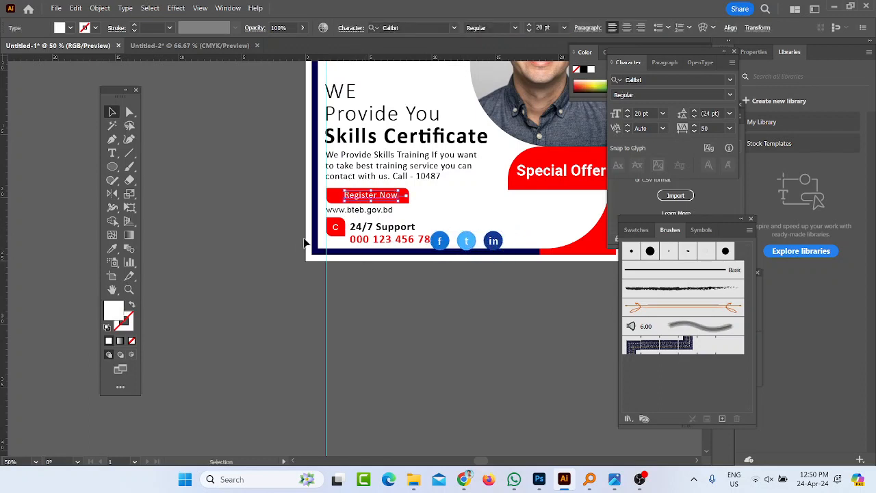
pyautogui.click(305, 293)
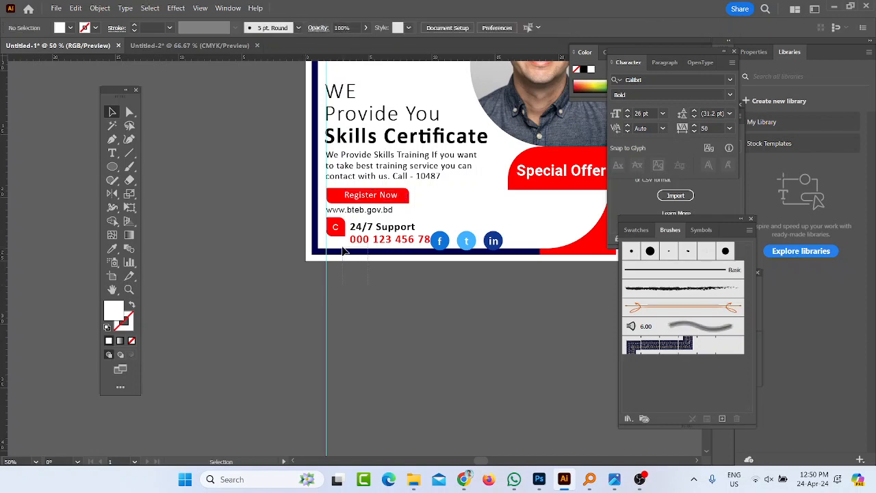
# Move the Register Now button, web address and 24/7 Support contact block up slightly together.
pyautogui.click(380, 240)
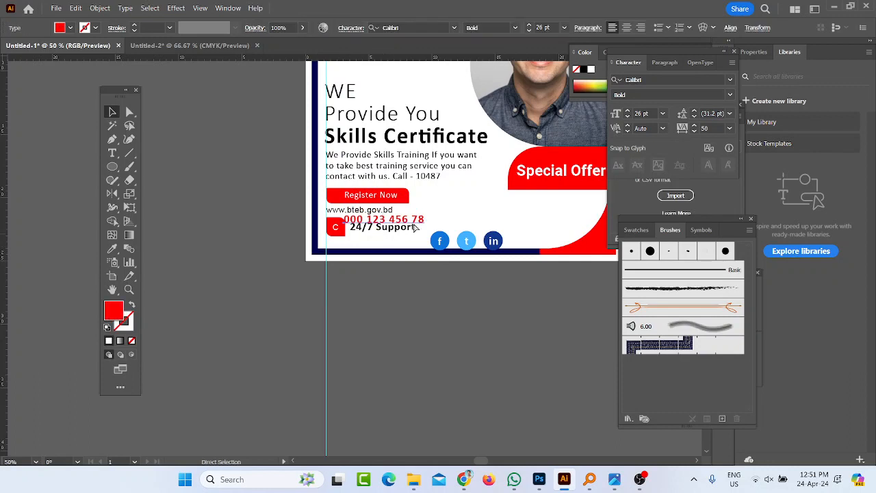
pyautogui.moveTo(339, 189); pyautogui.dragTo(367, 248)
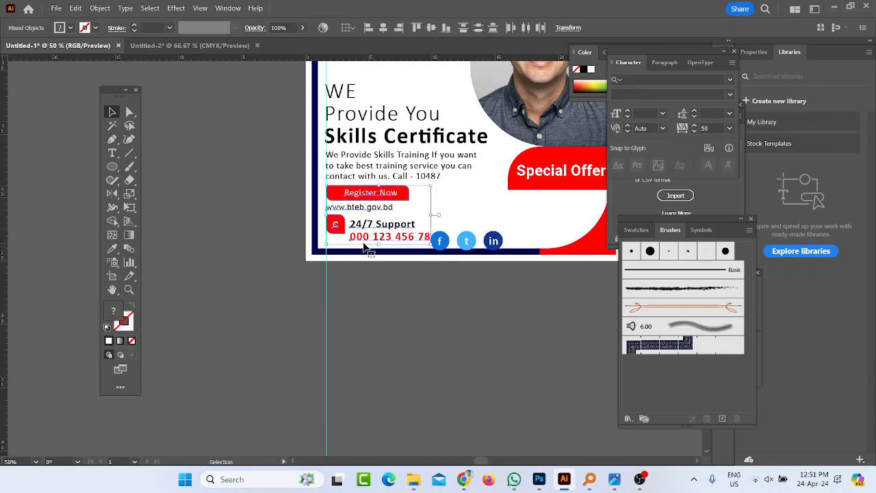
pyautogui.scroll(1, 388, 187)
pyautogui.scroll(1, 387, 184)
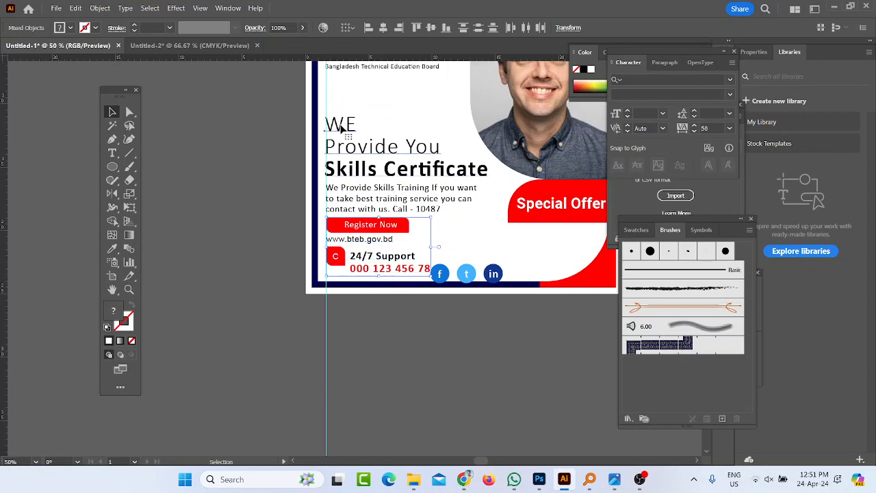
# Nudge the "WE Provide You Skills Certificate" heading and the paragraph below it upward together in small increments.
pyautogui.click(345, 125)
pyautogui.moveTo(335, 96); pyautogui.dragTo(389, 209)
pyautogui.press('Up')
pyautogui.press('Up')
pyautogui.press('Up')
pyautogui.press('Up')
pyautogui.press('Up')
pyautogui.press('Up')
pyautogui.press('Up')
pyautogui.press('Up')
pyautogui.press('Up')
pyautogui.press('Up')
pyautogui.press('Up')
pyautogui.press('Up')
pyautogui.press('Up')
pyautogui.press('Up')
pyautogui.press('Up')
pyautogui.press('Up')
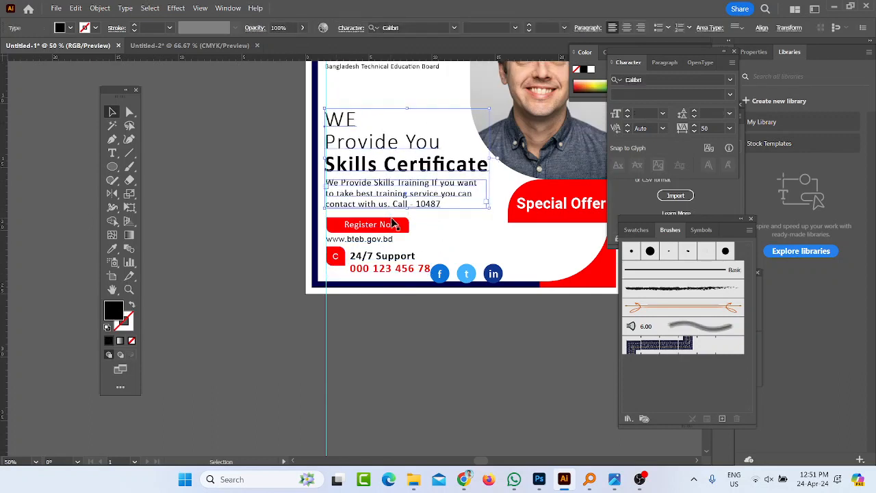
# Nudge the Register Now button, web address and contact block upward to close the gap below the paragraph.
pyautogui.moveTo(344, 215); pyautogui.dragTo(365, 272)
pyautogui.press('Up')
pyautogui.press('Up')
pyautogui.press('Up')
pyautogui.press('Up')
pyautogui.press('Up')
pyautogui.press('Up')
pyautogui.press('Up')
pyautogui.press('Up')
pyautogui.press('Up')
pyautogui.press('Up')
pyautogui.press('Up')
pyautogui.press('Up')
pyautogui.press('Up')
pyautogui.press('Up')
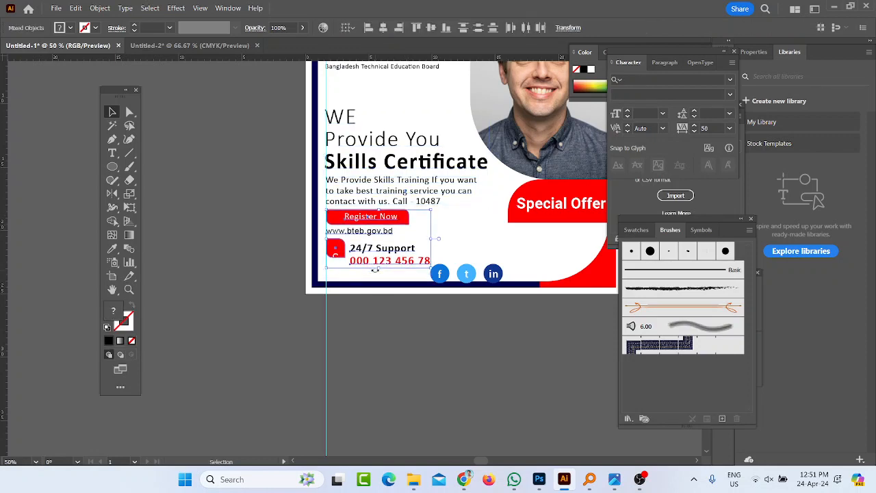
# Move the group of social symbols slightly up and away from the end of the phone number.
pyautogui.click(442, 278)
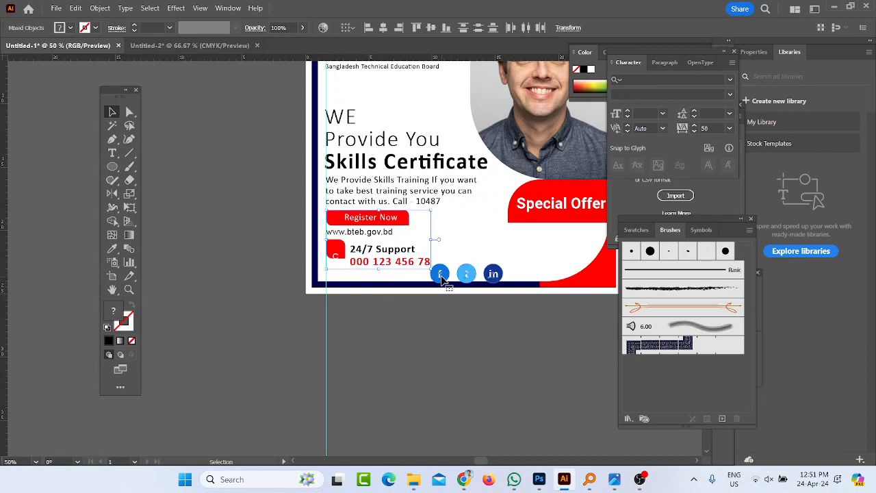
pyautogui.moveTo(468, 276); pyautogui.dragTo(471, 270)
pyautogui.click(438, 333)
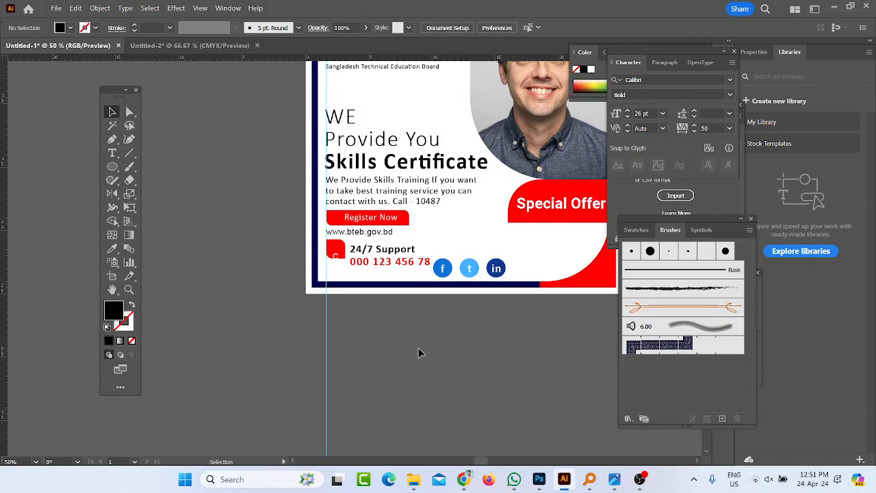
# Delete the vertical guide along the left margin of the poster.
pyautogui.scroll(-2, 418, 348)
pyautogui.moveTo(347, 118); pyautogui.dragTo(438, 135)
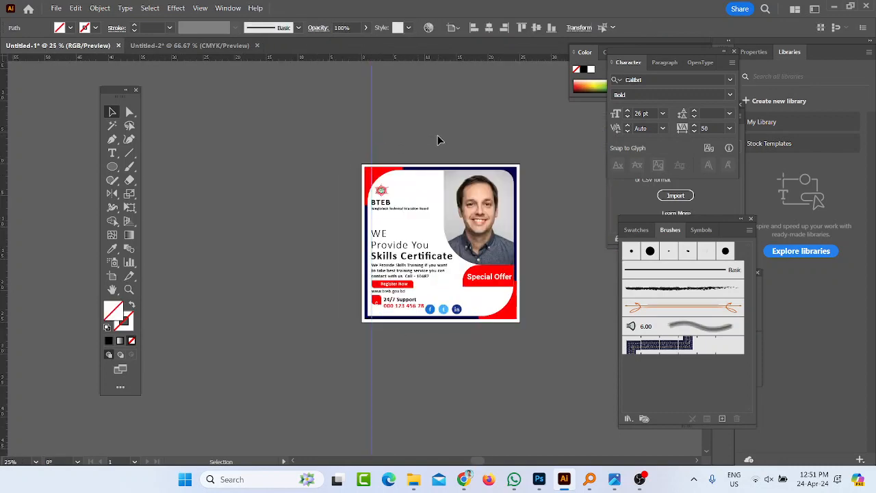
pyautogui.click(437, 138)
pyautogui.scroll(2, 524, 288)
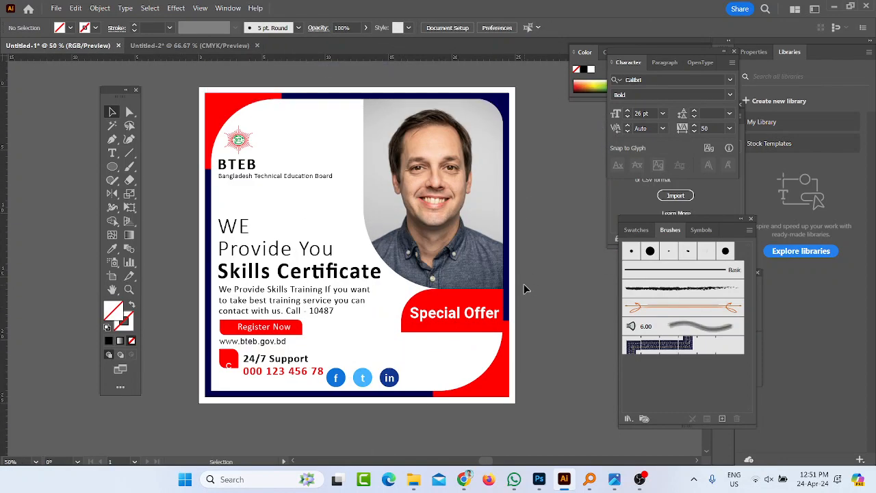
pyautogui.scroll(1, 298, 321)
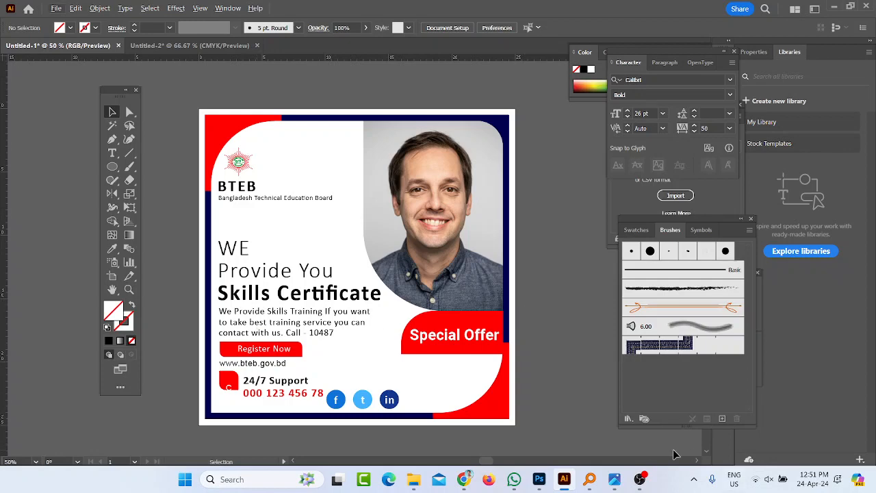
# Select all the poster artwork and convert its text to outlines, as the brief requires for final output.
pyautogui.click(614, 479)
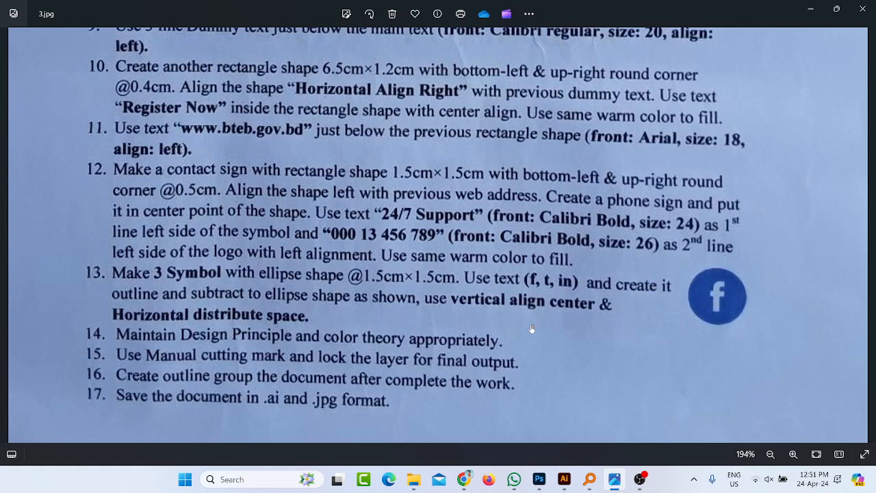
pyautogui.click(564, 479)
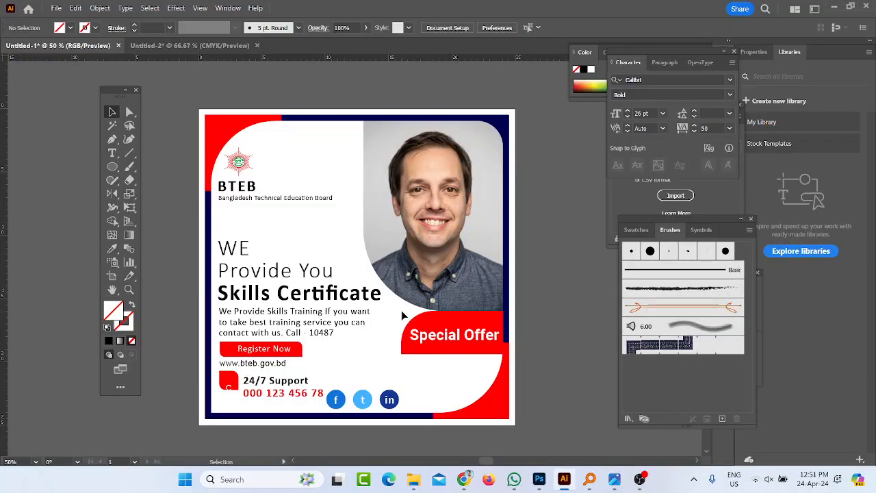
pyautogui.scroll(-1, 384, 295)
pyautogui.moveTo(234, 153); pyautogui.dragTo(632, 455)
pyautogui.scroll(1, 318, 237)
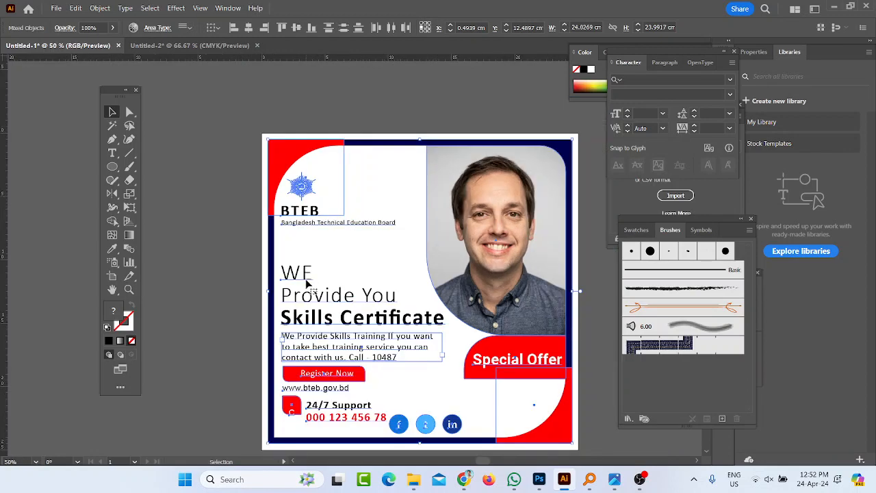
pyautogui.rightClick(302, 217)
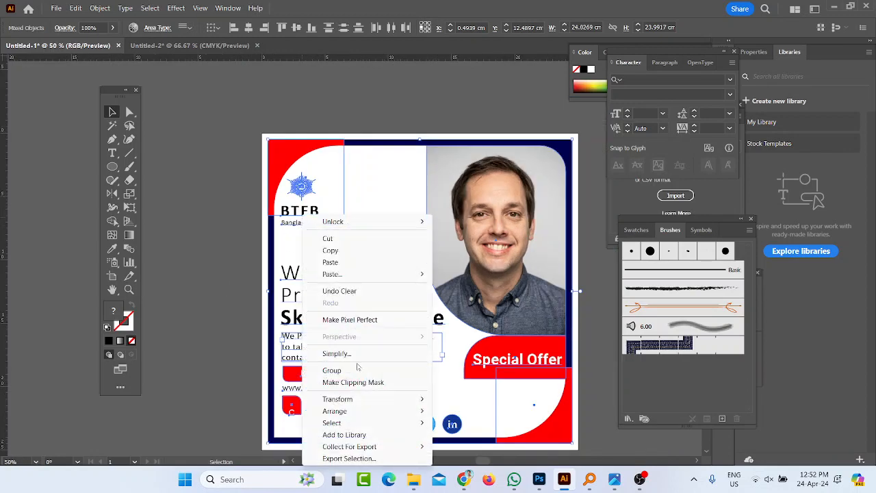
pyautogui.click(234, 332)
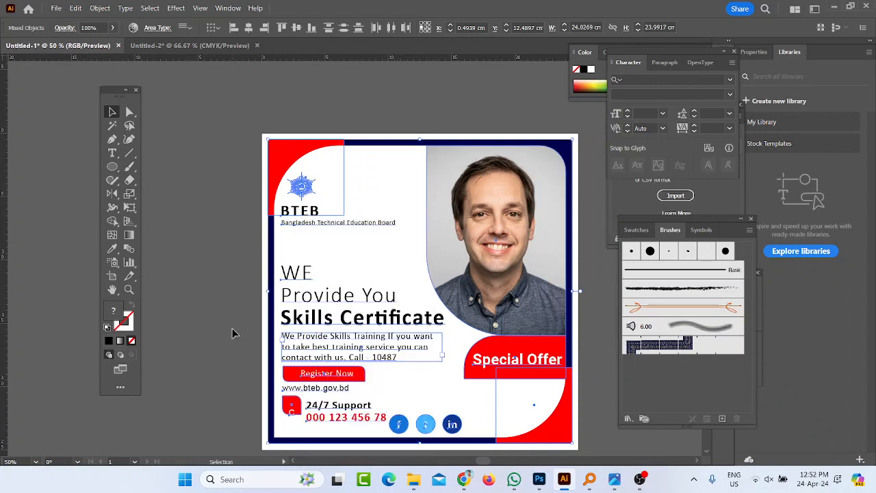
pyautogui.moveTo(234, 151); pyautogui.dragTo(690, 490)
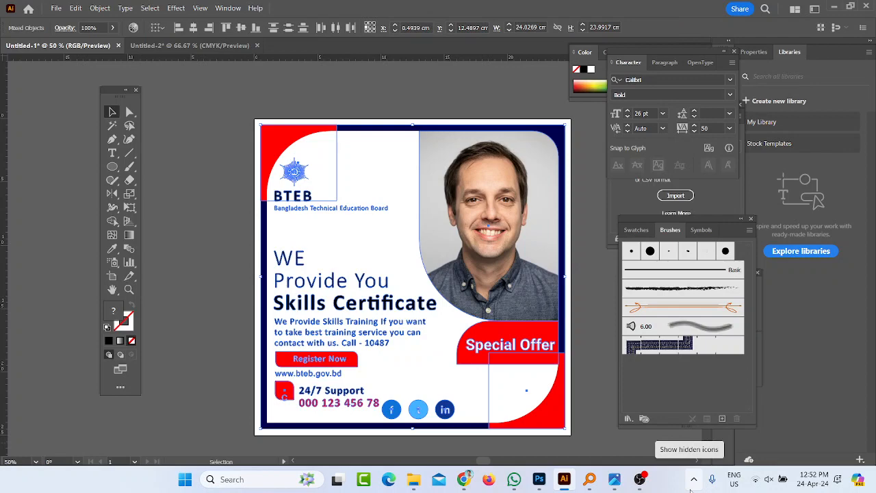
# Expand the selected poster artwork and clear the selection.
pyautogui.click(100, 8)
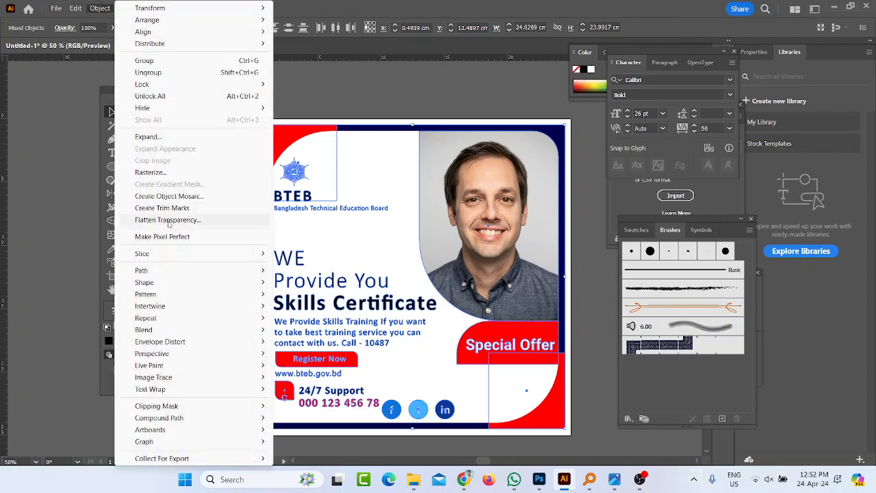
pyautogui.click(179, 137)
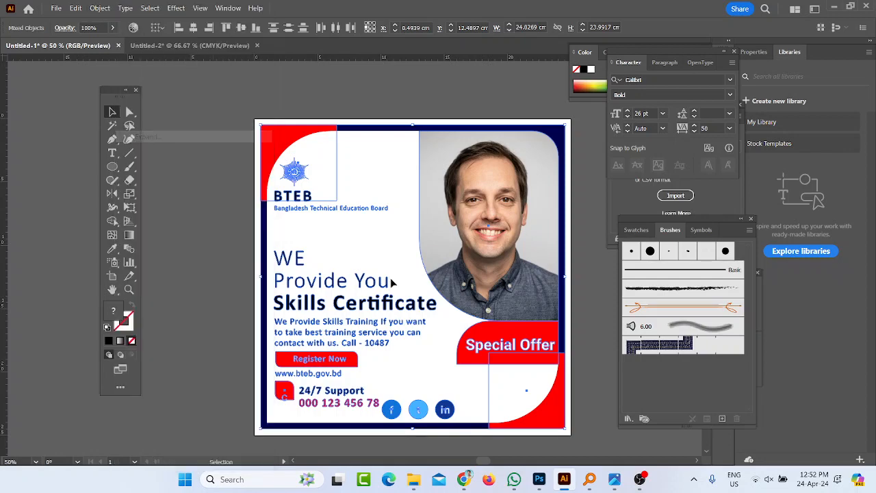
pyautogui.click(190, 314)
# Move the white phone symbol up to the centre of the red contact shape beside "24/7 Support".
pyautogui.scroll(1, 308, 361)
pyautogui.scroll(-2, 307, 361)
pyautogui.scroll(3, 308, 363)
pyautogui.scroll(-2, 367, 311)
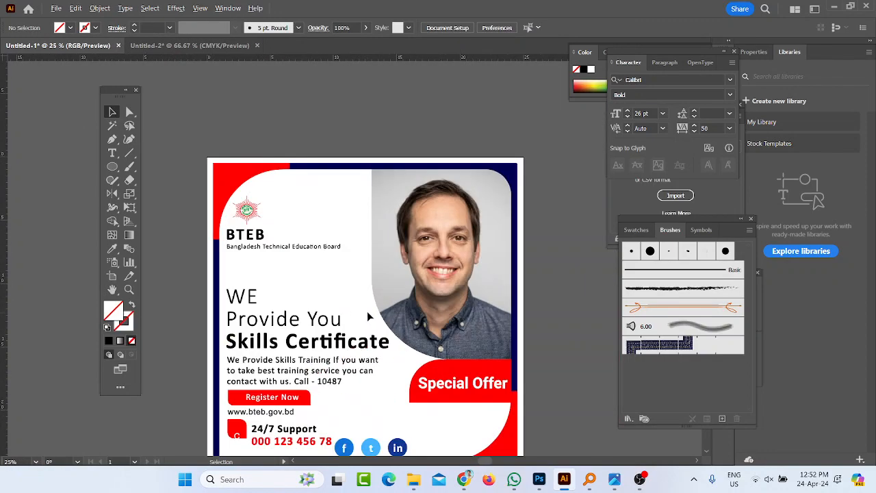
pyautogui.scroll(3, 367, 311)
pyautogui.scroll(-4, 468, 283)
pyautogui.scroll(3, 363, 309)
pyautogui.scroll(-3, 363, 309)
pyautogui.scroll(1, 361, 381)
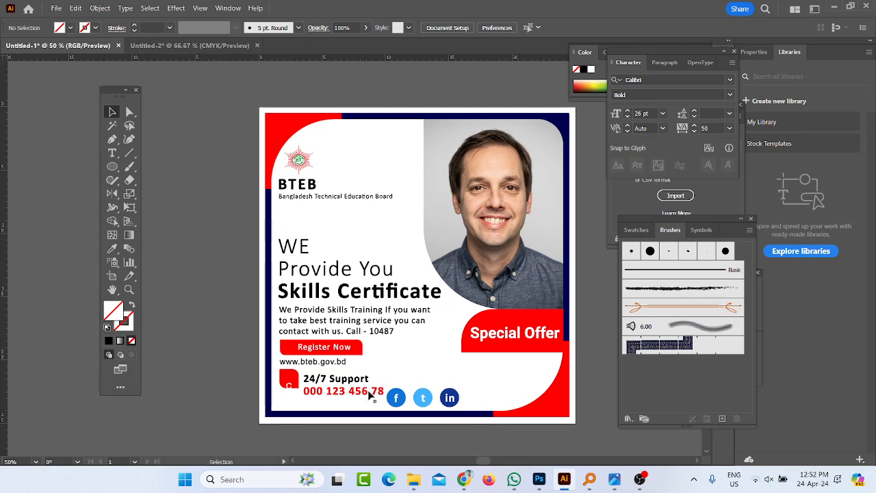
pyautogui.scroll(1, 294, 385)
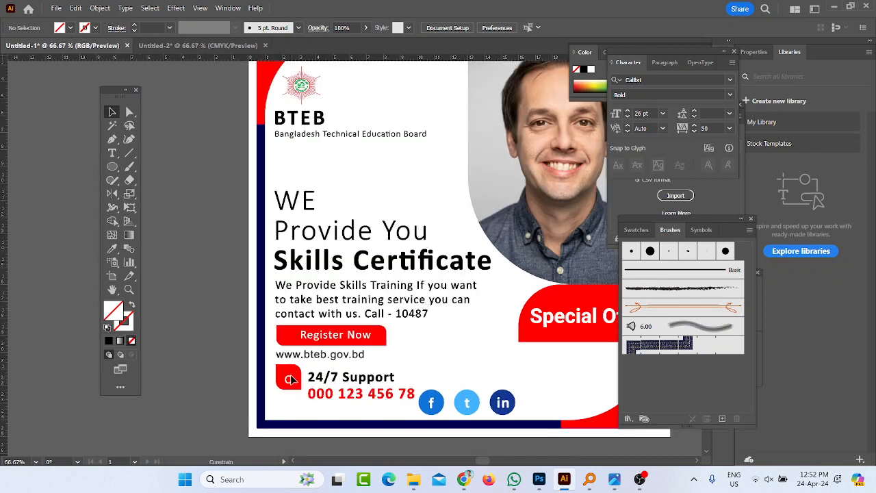
pyautogui.scroll(-2, 274, 415)
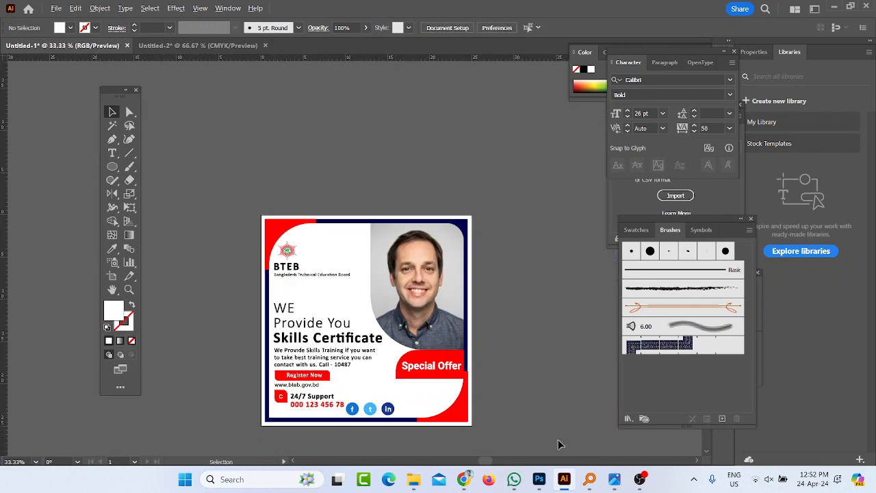
# Draw a vertical cutting-mark line from the artboard's top edge down to the red shape's upper-left corner.
pyautogui.click(616, 479)
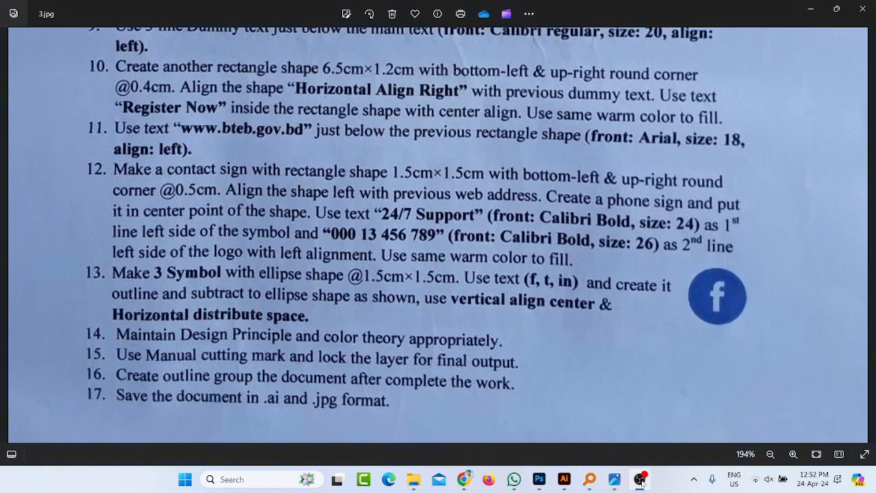
pyautogui.click(563, 478)
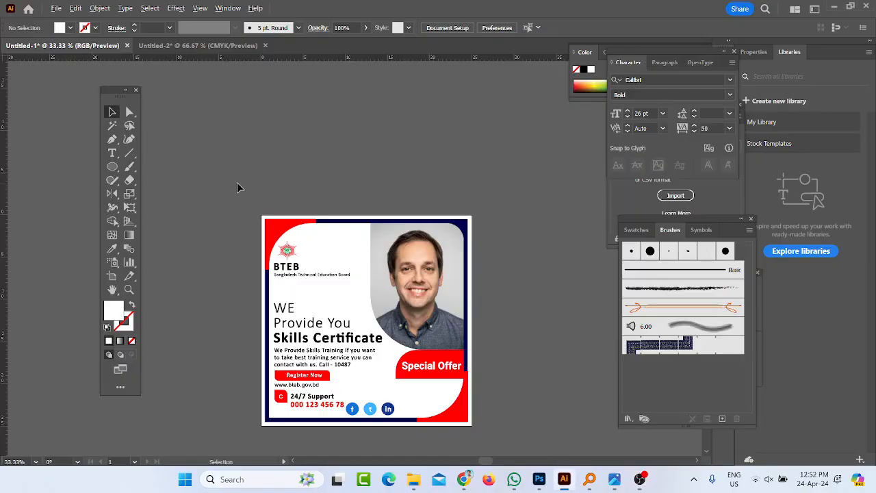
pyautogui.scroll(2, 264, 221)
pyautogui.scroll(-1, 193, 256)
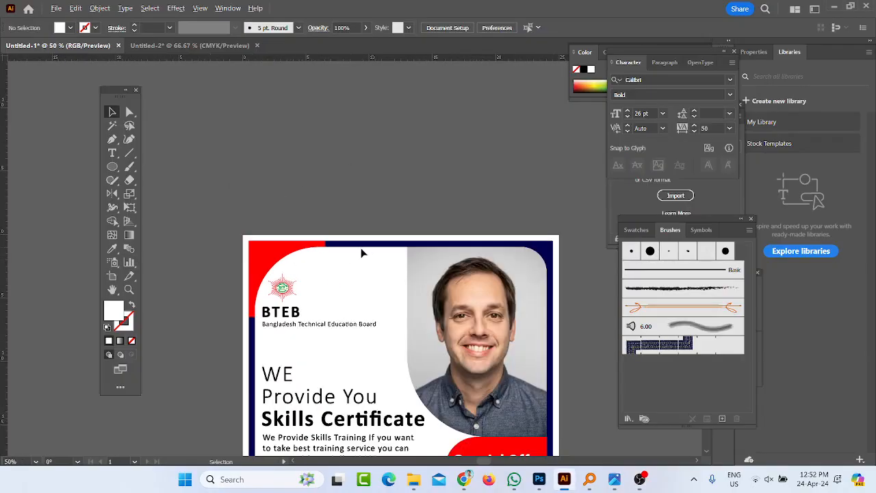
pyautogui.scroll(3, 568, 253)
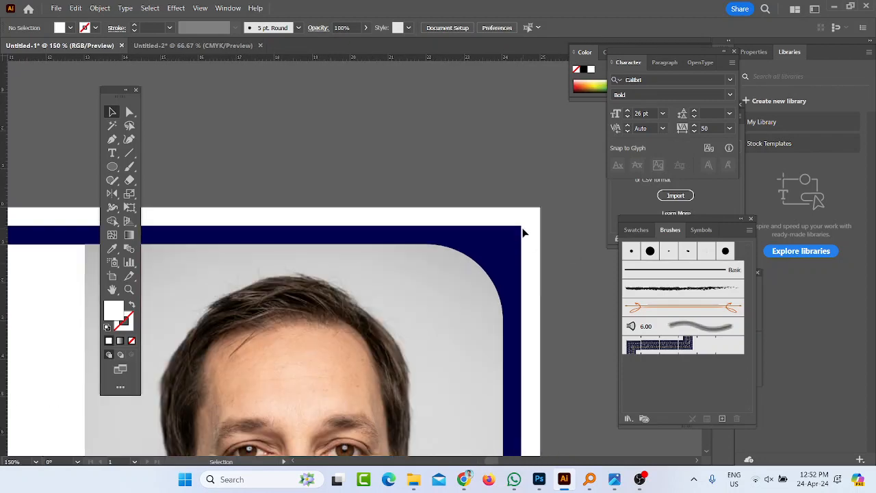
pyautogui.scroll(-2, 598, 227)
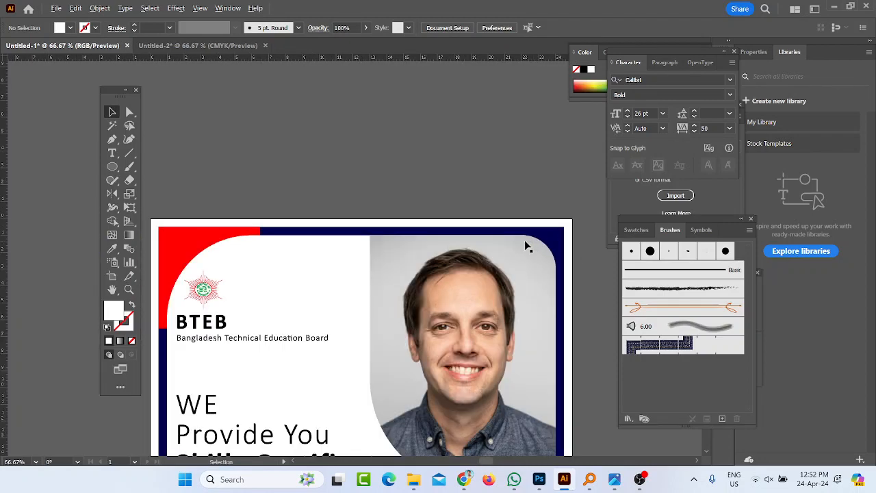
pyautogui.click(130, 153)
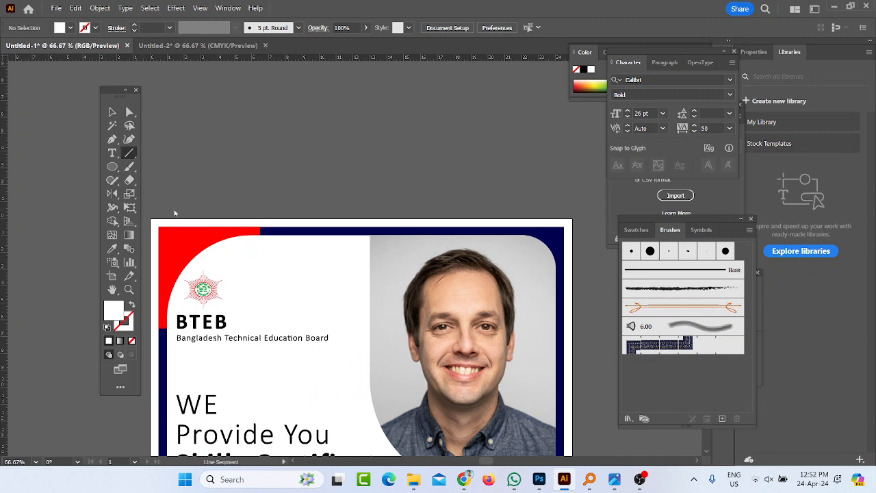
pyautogui.scroll(1, 148, 237)
pyautogui.scroll(4, 148, 238)
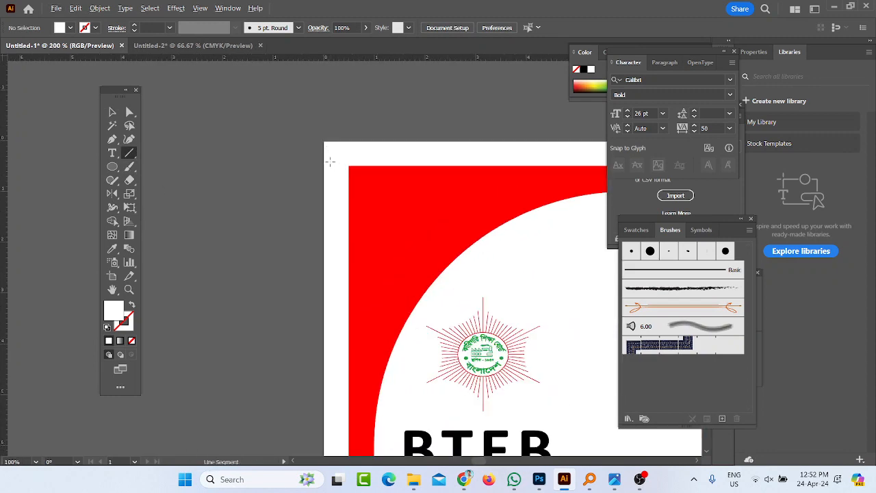
pyautogui.moveTo(364, 121); pyautogui.dragTo(370, 172)
# Give the cutting-mark line a black stroke with hex value 000000.
pyautogui.click(127, 319)
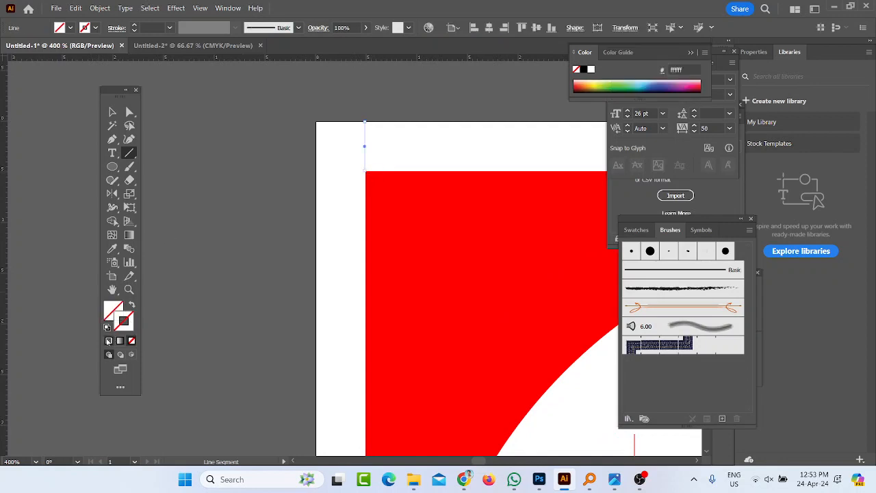
pyautogui.click(108, 340)
pyautogui.doubleClick(127, 319)
pyautogui.write('000000')
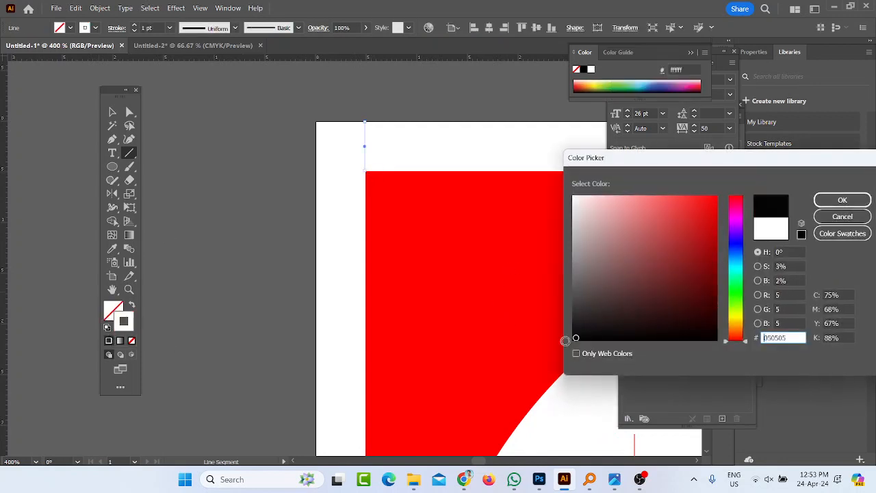
pyautogui.click(842, 200)
# Add a matching horizontal black mark from the artboard's left edge to the red shape's corner and align both marks with it.
pyautogui.press('a')
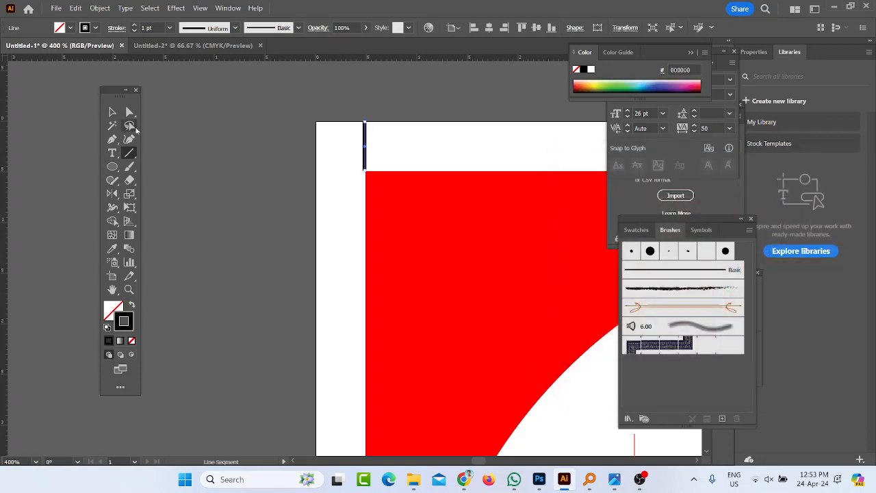
pyautogui.moveTo(337, 127); pyautogui.dragTo(331, 177)
pyautogui.press('v')
pyautogui.click(329, 141)
pyautogui.click(303, 165)
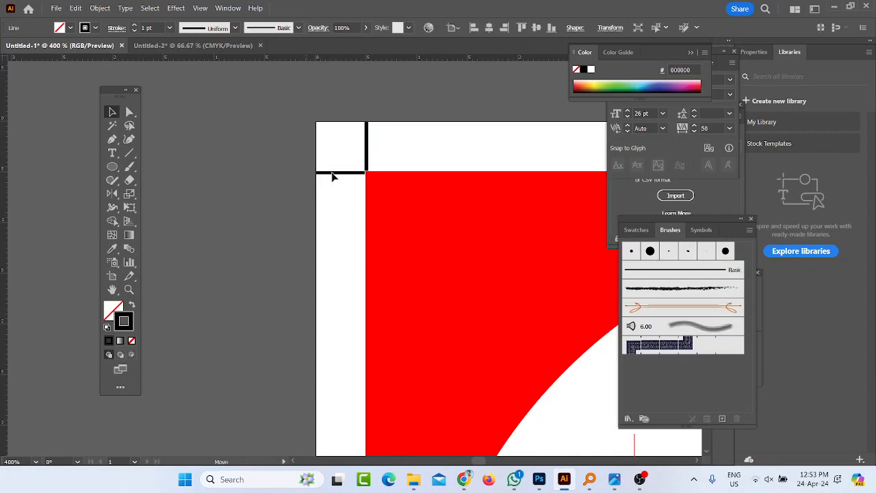
pyautogui.moveTo(332, 174); pyautogui.dragTo(332, 173)
pyautogui.scroll(-3, 319, 178)
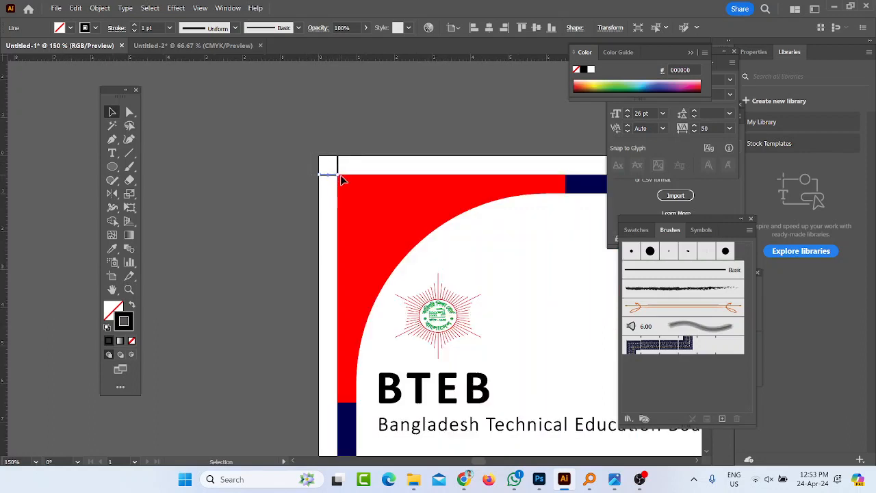
# Group the vertical and horizontal lines into one corner cutting mark.
pyautogui.click(340, 175)
pyautogui.click(343, 158)
pyautogui.scroll(3, 334, 165)
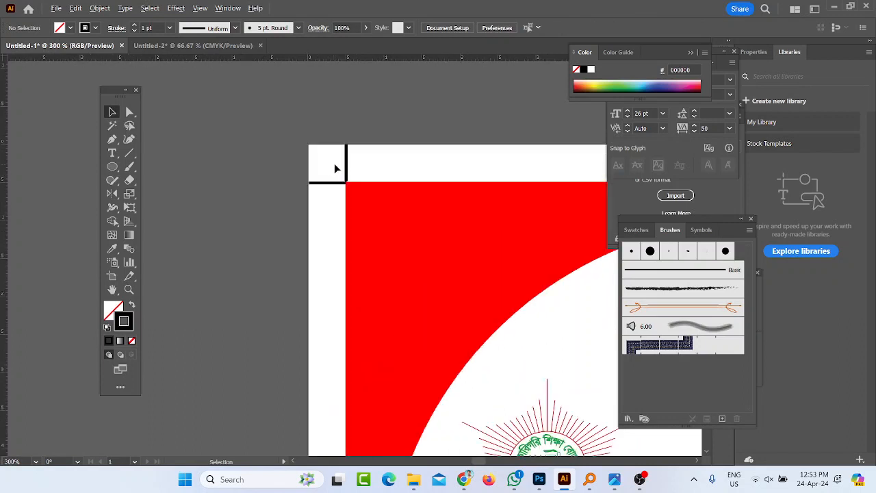
pyautogui.click(347, 171)
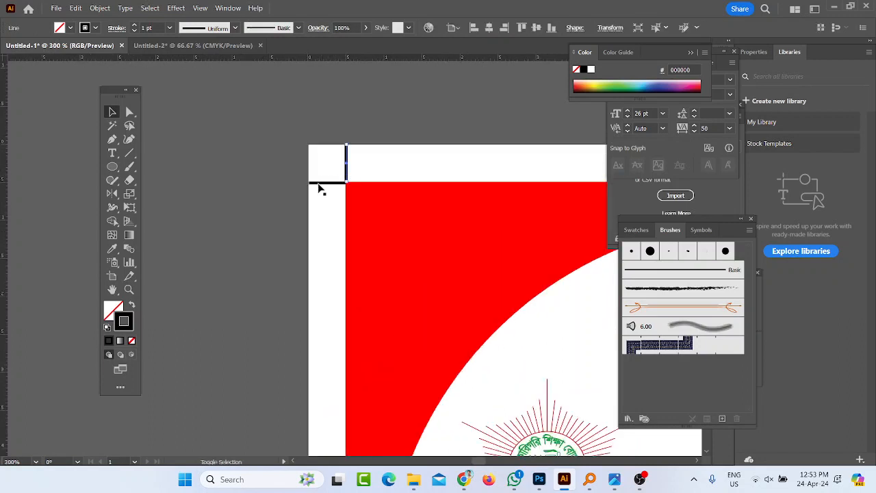
pyautogui.keyDown('shift'); pyautogui.click(317, 183); pyautogui.keyUp('shift')
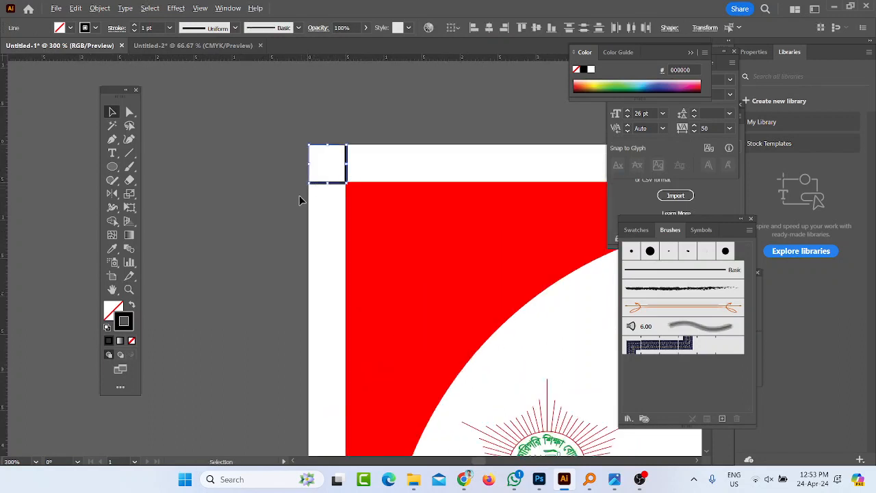
pyautogui.scroll(-3, 301, 196)
pyautogui.press('v')
pyautogui.scroll(-2, 299, 198)
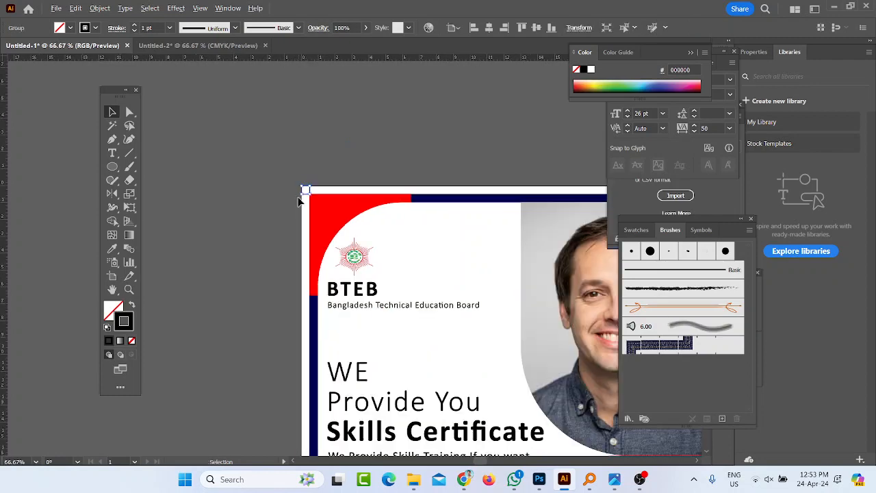
# Duplicate the corner mark along the poster's top margin and create a left-right mirrored copy with Reflect.
pyautogui.scroll(2, 303, 189)
pyautogui.scroll(1, 312, 193)
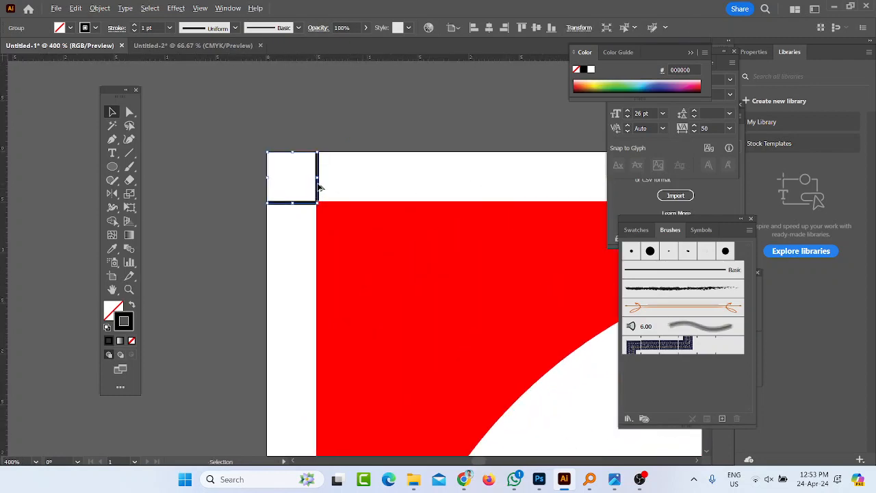
pyautogui.moveTo(317, 186); pyautogui.dragTo(505, 180)
pyautogui.rightClick(505, 180)
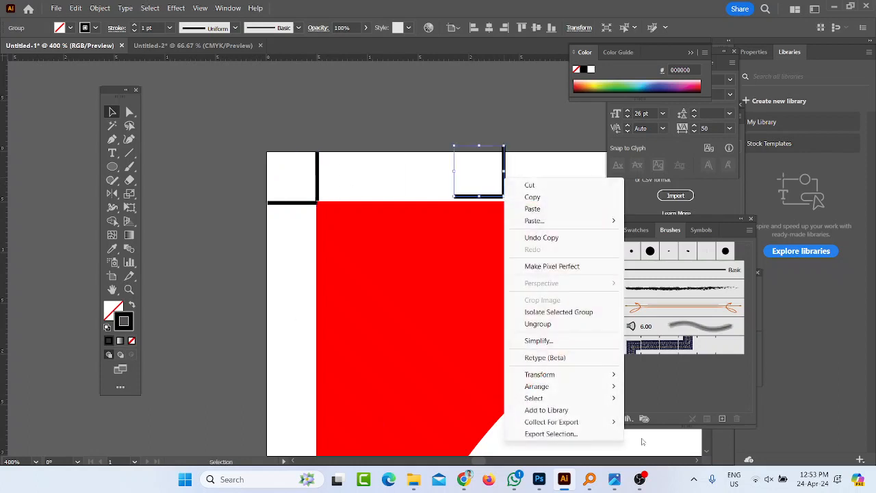
pyautogui.moveTo(558, 389)
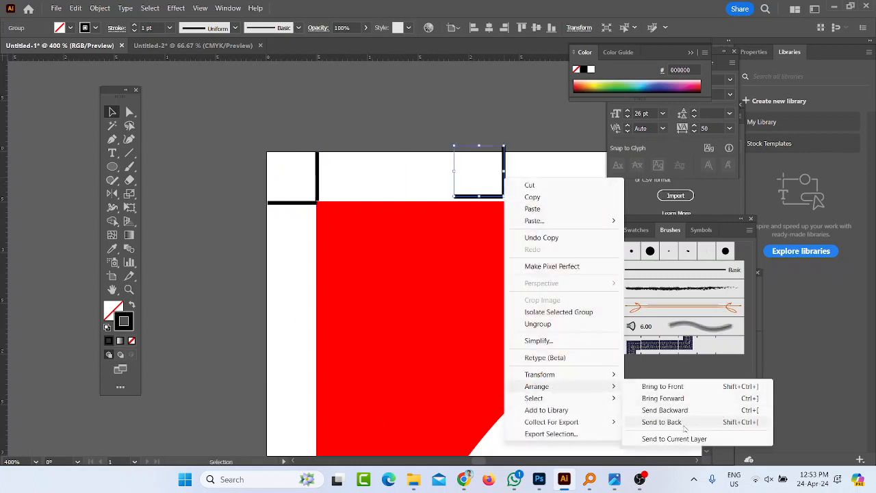
pyautogui.moveTo(618, 380)
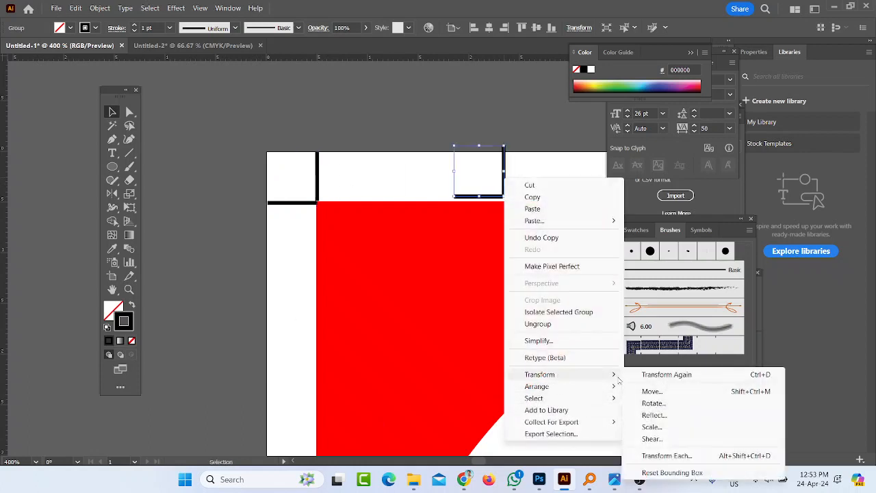
pyautogui.click(670, 418)
pyautogui.click(509, 346)
# Move the unmirrored duplicate of the corner mark down and away from the mirrored copy it overlaps.
pyautogui.scroll(-3, 289, 363)
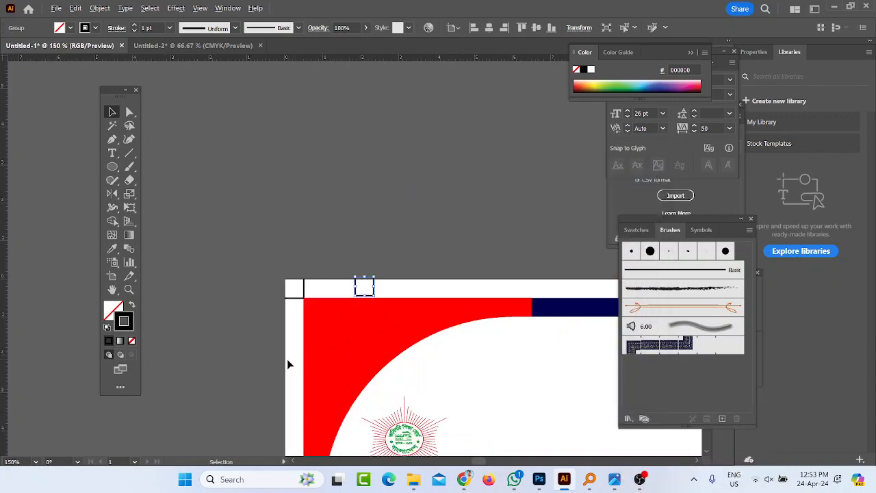
pyautogui.scroll(1, 347, 317)
pyautogui.moveTo(362, 236); pyautogui.dragTo(393, 270)
pyautogui.click(389, 269)
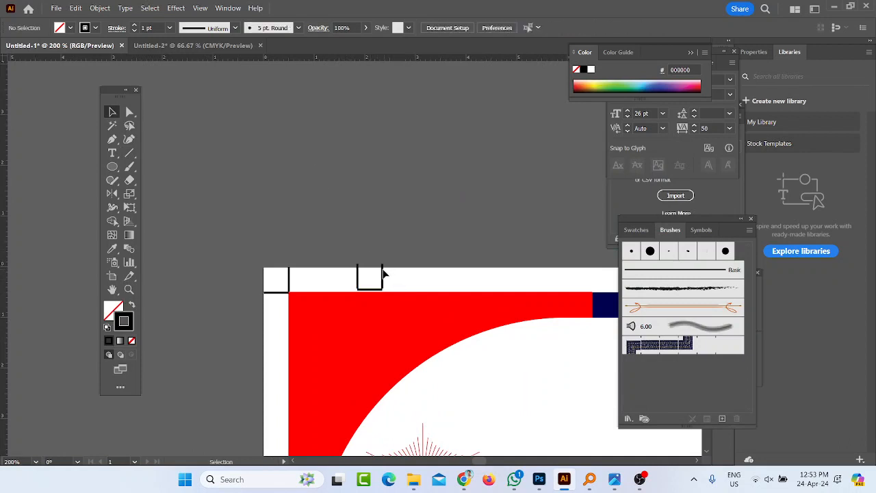
pyautogui.moveTo(385, 272); pyautogui.dragTo(398, 283)
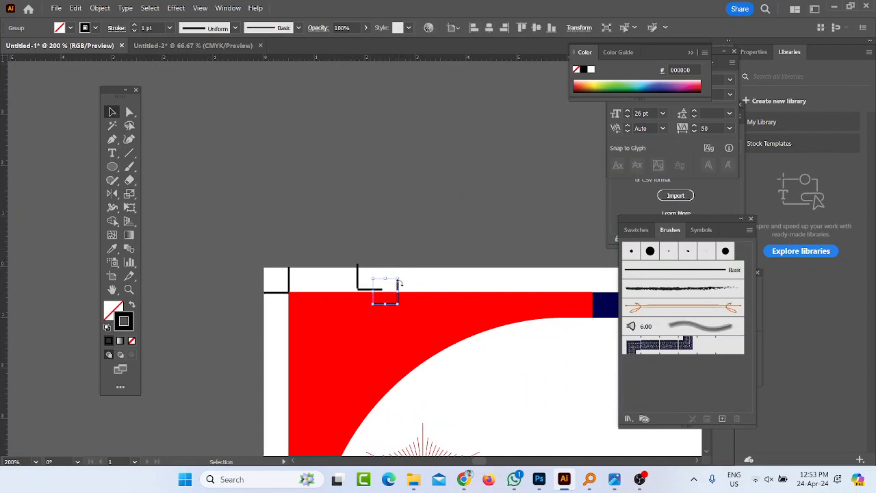
# Move the unmirrored corner mark along the poster's top margin to its top-right corner.
pyautogui.click(270, 313)
pyautogui.scroll(-5, 260, 316)
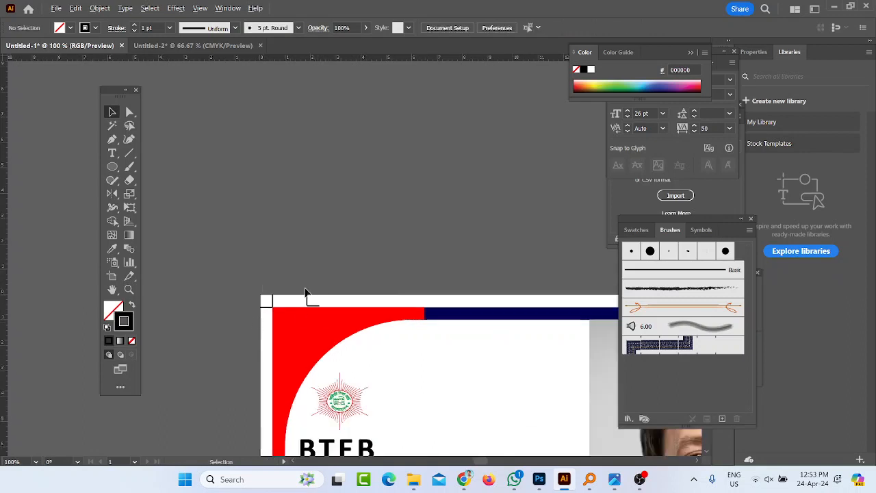
pyautogui.scroll(1, 299, 302)
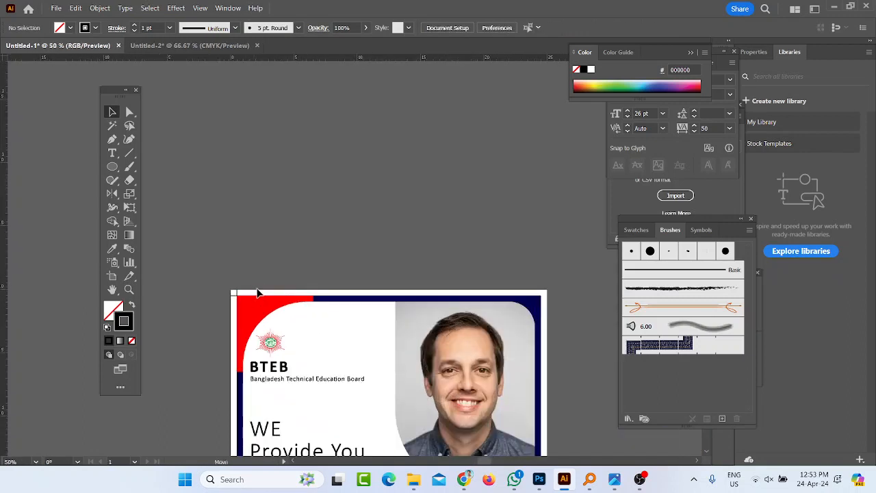
pyautogui.click(257, 292)
pyautogui.scroll(3, 257, 293)
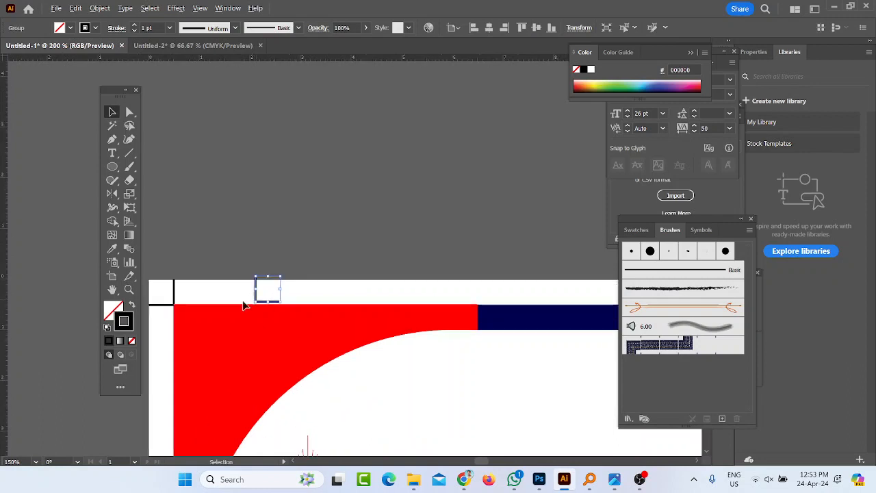
pyautogui.scroll(-3, 251, 299)
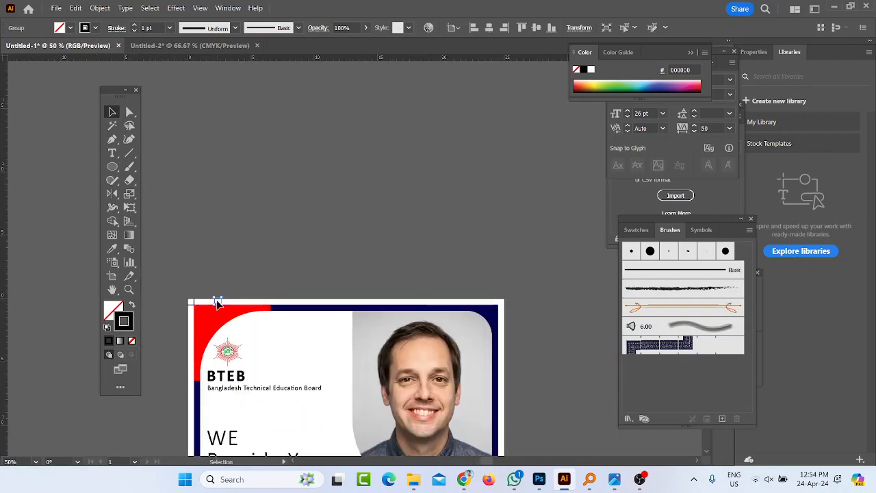
pyautogui.scroll(5, 217, 303)
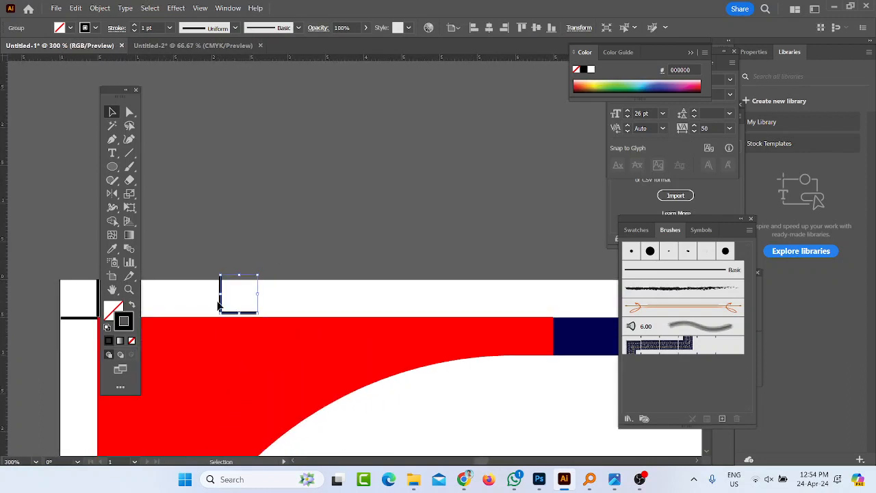
pyautogui.moveTo(223, 306); pyautogui.dragTo(495, 312)
pyautogui.moveTo(549, 317); pyautogui.dragTo(239, 334)
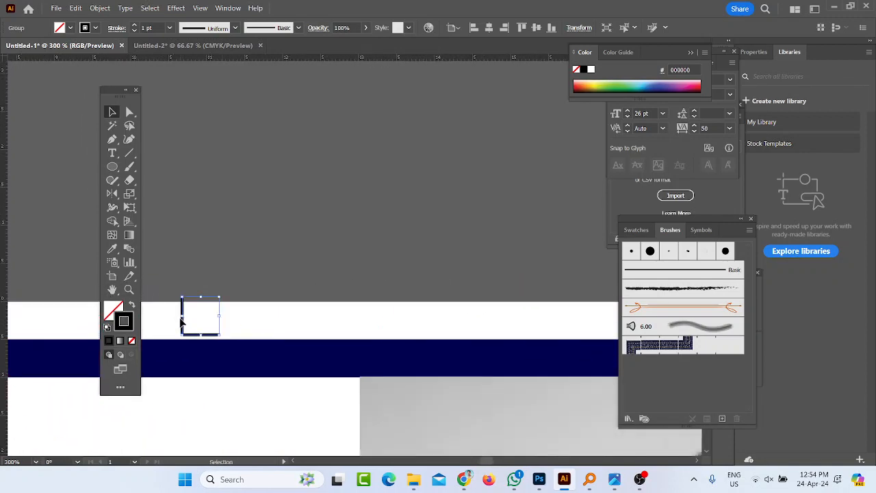
pyautogui.moveTo(181, 319); pyautogui.dragTo(242, 326)
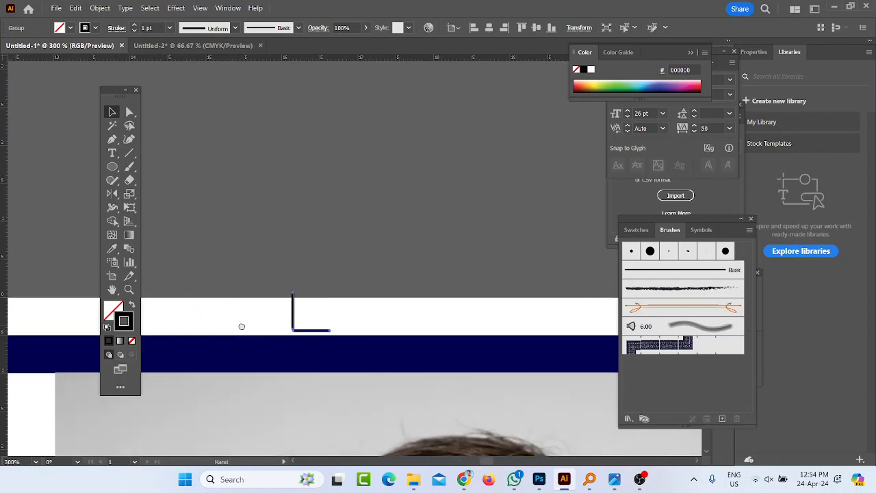
pyautogui.scroll(-2, 257, 342)
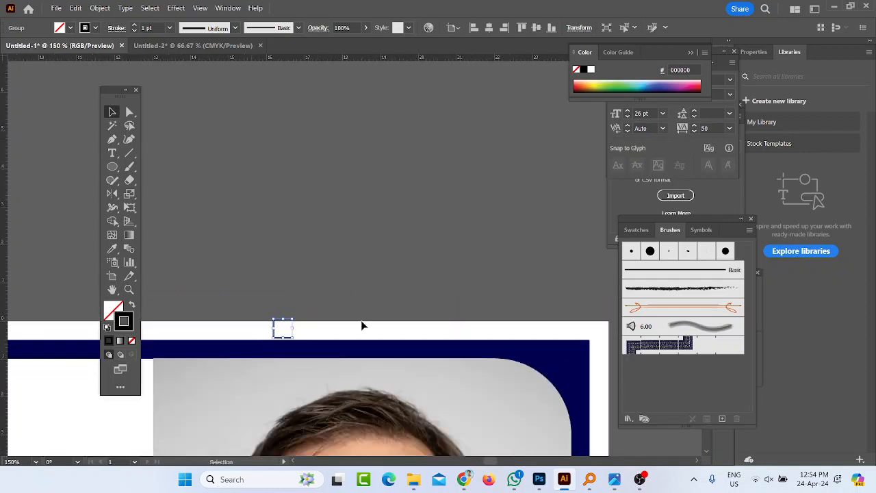
pyautogui.hotkey('shift', 'Right')
pyautogui.hotkey('shift', 'Right')
pyautogui.hotkey('shift', 'Right')
pyautogui.hotkey('shift', 'Right')
pyautogui.hotkey('shift', 'Right')
pyautogui.hotkey('shift', 'Right')
pyautogui.hotkey('shift', 'Right')
pyautogui.hotkey('shift', 'Right')
pyautogui.hotkey('shift', 'Right')
pyautogui.hotkey('shift', 'Right')
pyautogui.hotkey('shift', 'Right')
pyautogui.hotkey('shift', 'Right')
pyautogui.hotkey('shift', 'Right')
pyautogui.hotkey('shift', 'Right')
pyautogui.hotkey('shift', 'Right')
pyautogui.hotkey('shift', 'Right')
pyautogui.hotkey('shift', 'Right')
pyautogui.hotkey('shift', 'Right')
pyautogui.hotkey('shift', 'Right')
pyautogui.hotkey('shift', 'Right')
pyautogui.hotkey('shift', 'Right')
pyautogui.hotkey('shift', 'Right')
pyautogui.hotkey('shift', 'Right')
pyautogui.hotkey('shift', 'Right')
pyautogui.hotkey('shift', 'Right')
pyautogui.hotkey('shift', 'Right')
pyautogui.hotkey('shift', 'Right')
pyautogui.hotkey('shift', 'Right')
pyautogui.hotkey('shift', 'Right')
pyautogui.hotkey('shift', 'Right')
pyautogui.hotkey('shift', 'Right')
pyautogui.hotkey('shift', 'Right')
pyautogui.press('Down')
pyautogui.press('Down')
pyautogui.press('Left')
pyautogui.press('Left')
pyautogui.scroll(6, 596, 336)
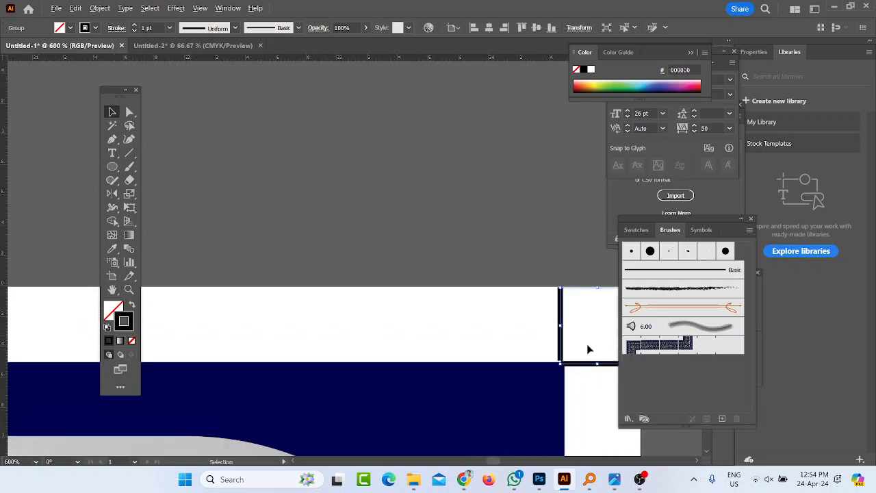
# Fine-tune the corner mark's position so it meets the top-right corner of the navy frame, leaving it deselected.
pyautogui.press('Right')
pyautogui.press('Right')
pyautogui.press('Left')
pyautogui.press('Left')
pyautogui.press('Right')
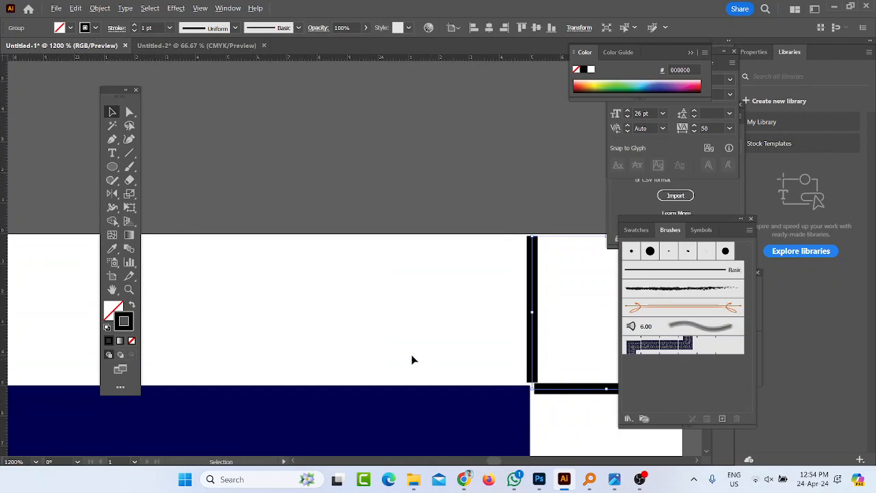
pyautogui.scroll(2, 611, 388)
pyautogui.scroll(1, 611, 388)
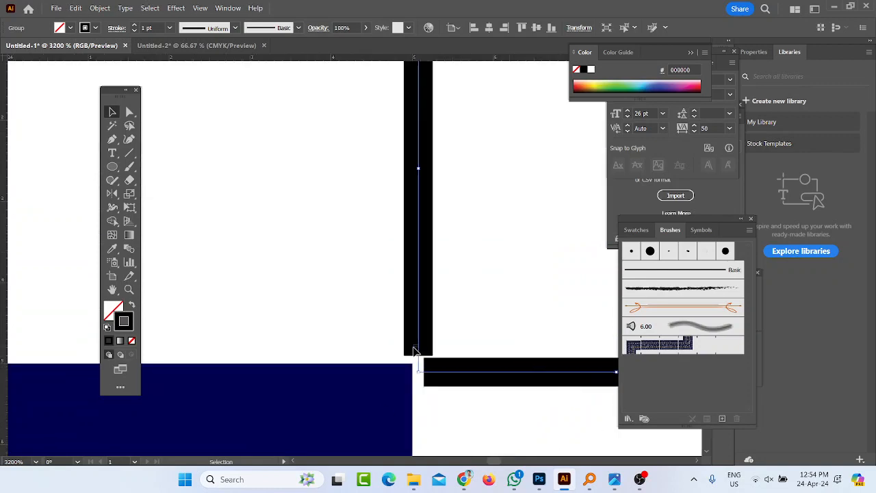
pyautogui.moveTo(420, 361); pyautogui.dragTo(406, 365)
pyautogui.hotkey('ctrl', 'shift', 'a')
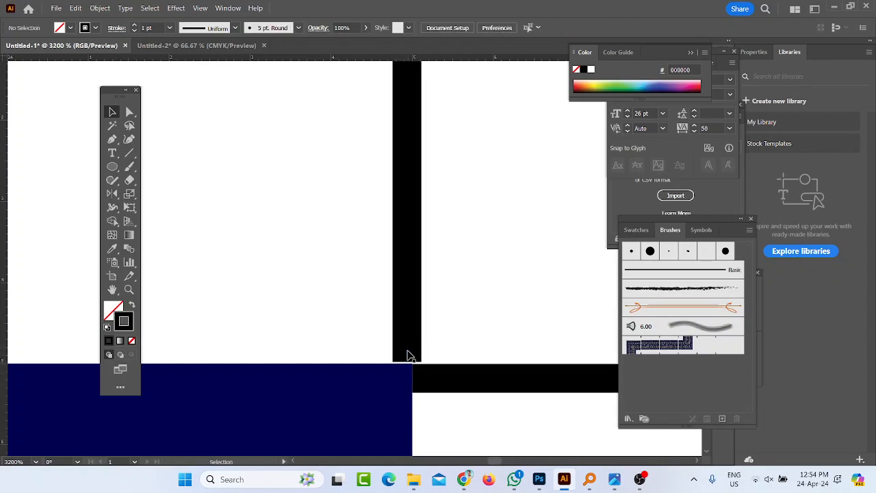
# Select both top corner marks and create a copy reflected across the horizontal axis.
pyautogui.scroll(-5, 424, 371)
pyautogui.scroll(-2, 487, 388)
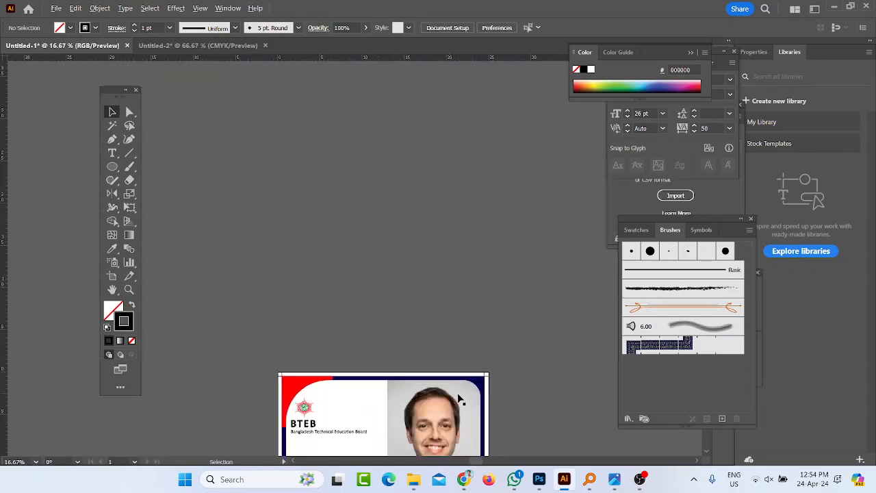
pyautogui.scroll(2, 457, 394)
pyautogui.scroll(-5, 457, 394)
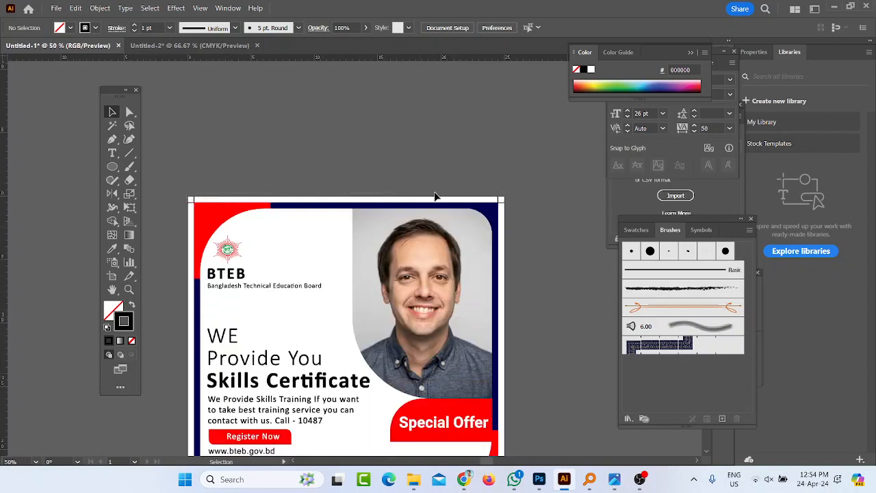
pyautogui.hotkey('ctrl', 'a')
pyautogui.scroll(-3, 537, 235)
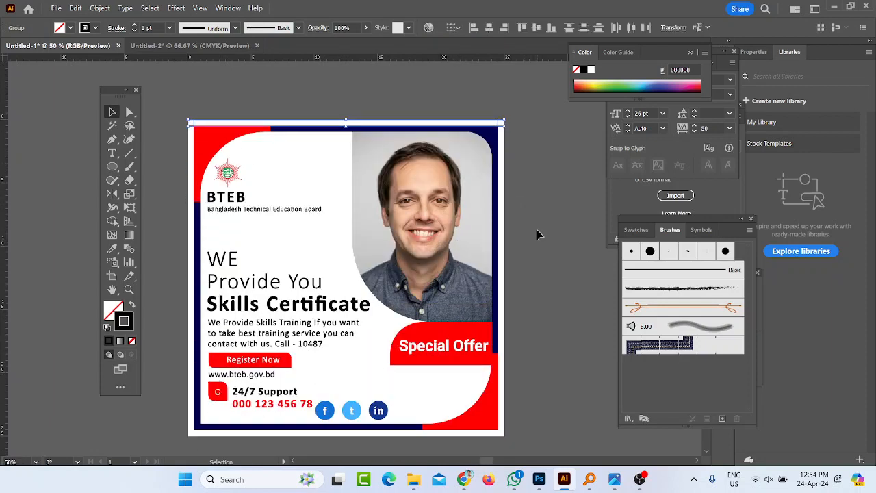
pyautogui.click(112, 194)
pyautogui.keyDown('alt'); pyautogui.click(329, 288); pyautogui.keyUp('alt')
pyautogui.click(495, 214)
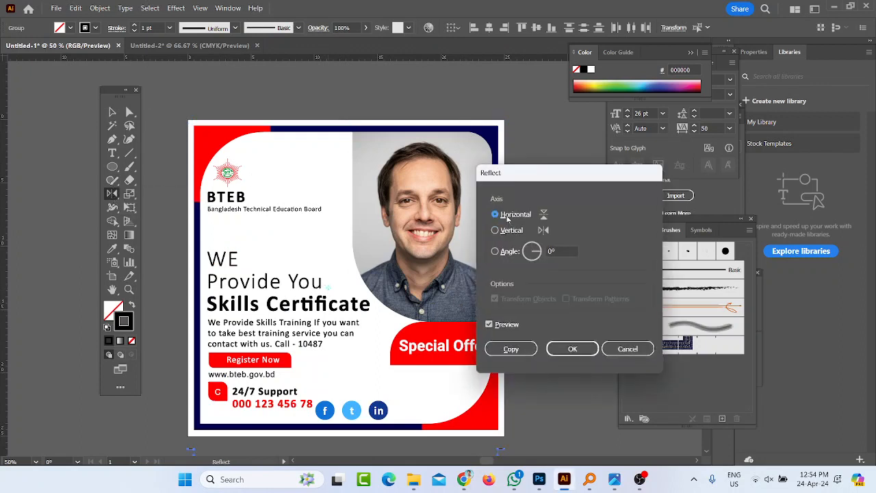
pyautogui.click(516, 350)
# Move the reflected pair of marks up onto the poster's bottom corners and deselect it.
pyautogui.press('Up')
pyautogui.press('Up')
pyautogui.press('Up')
pyautogui.press('Up')
pyautogui.press('Up')
pyautogui.press('Up')
pyautogui.press('Up')
pyautogui.press('Up')
pyautogui.press('Up')
pyautogui.press('Up')
pyautogui.press('Up')
pyautogui.press('Up')
pyautogui.press('Up')
pyautogui.press('Up')
pyautogui.press('Up')
pyautogui.press('Up')
pyautogui.press('Up')
pyautogui.press('Up')
pyautogui.press('Up')
pyautogui.press('Up')
pyautogui.press('Up')
pyautogui.press('Up')
pyautogui.press('Up')
pyautogui.press('Up')
pyautogui.press('Up')
pyautogui.press('Up')
pyautogui.press('Up')
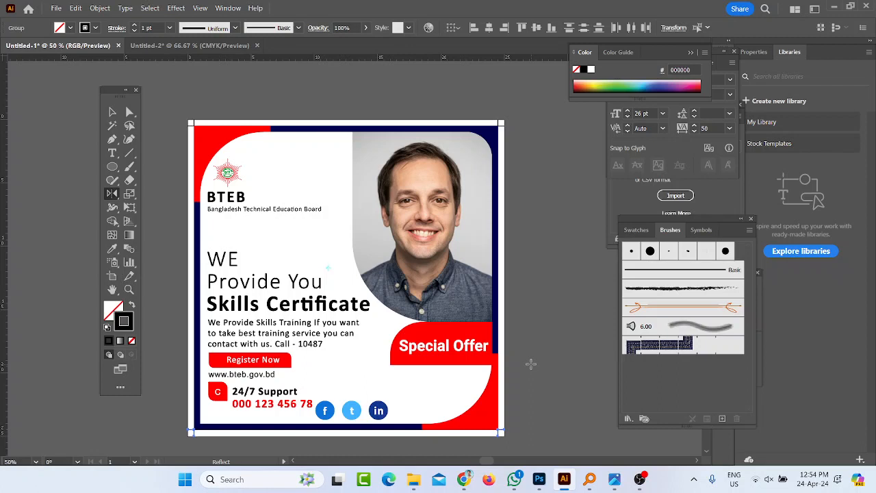
pyautogui.click(112, 112)
pyautogui.click(228, 109)
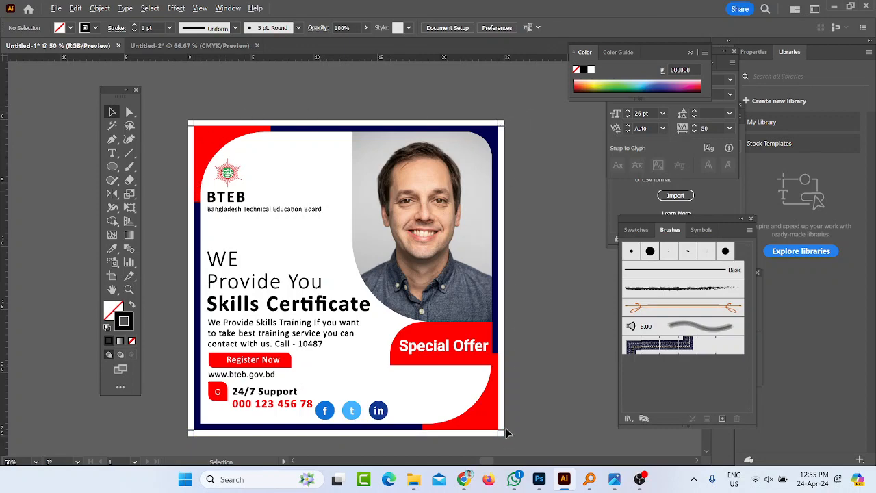
# Place a vertical guide on the right cutting marks and a horizontal guide on the top marks to check their alignment.
pyautogui.scroll(2, 508, 432)
pyautogui.moveTo(5, 216); pyautogui.dragTo(491, 370)
pyautogui.scroll(-3, 491, 371)
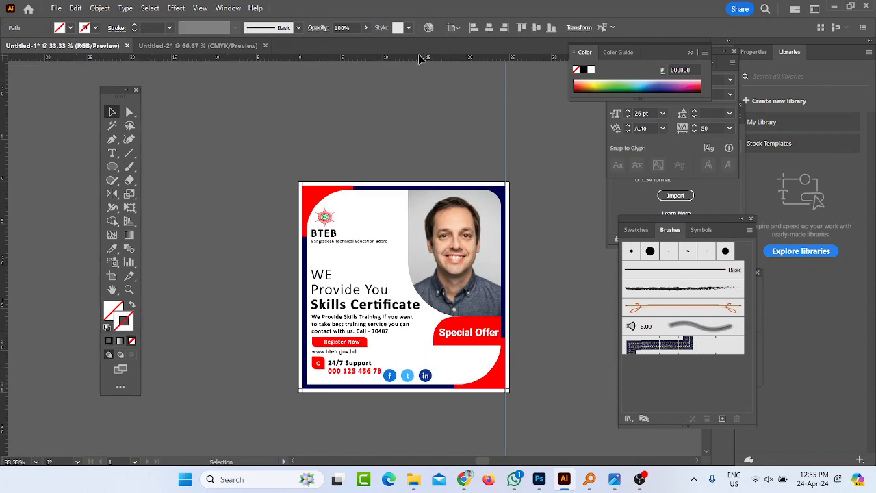
pyautogui.moveTo(395, 58); pyautogui.dragTo(400, 187)
pyautogui.scroll(4, 301, 185)
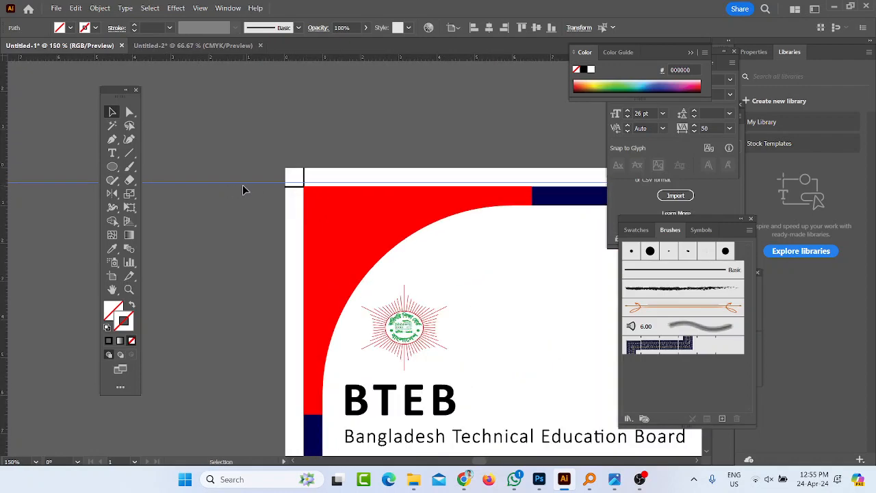
pyautogui.moveTo(243, 183); pyautogui.dragTo(245, 187)
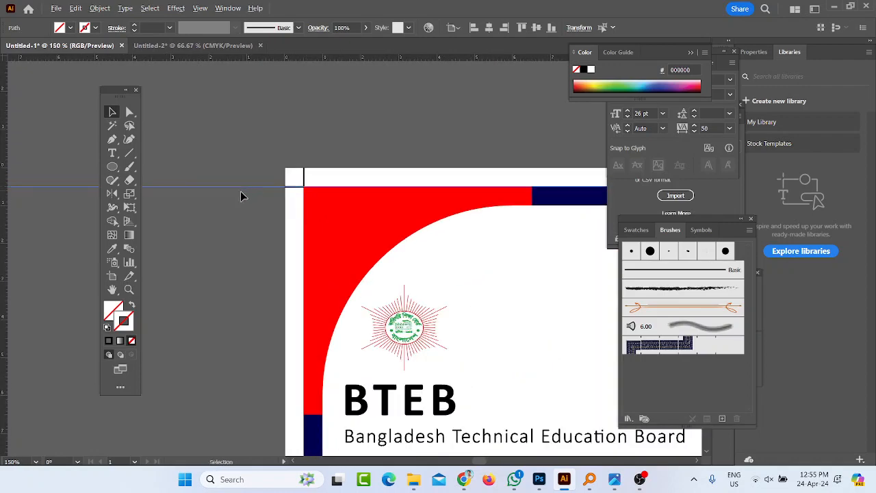
pyautogui.scroll(-6, 243, 195)
pyautogui.scroll(3, 346, 211)
pyautogui.scroll(-3, 467, 229)
pyautogui.scroll(2, 403, 226)
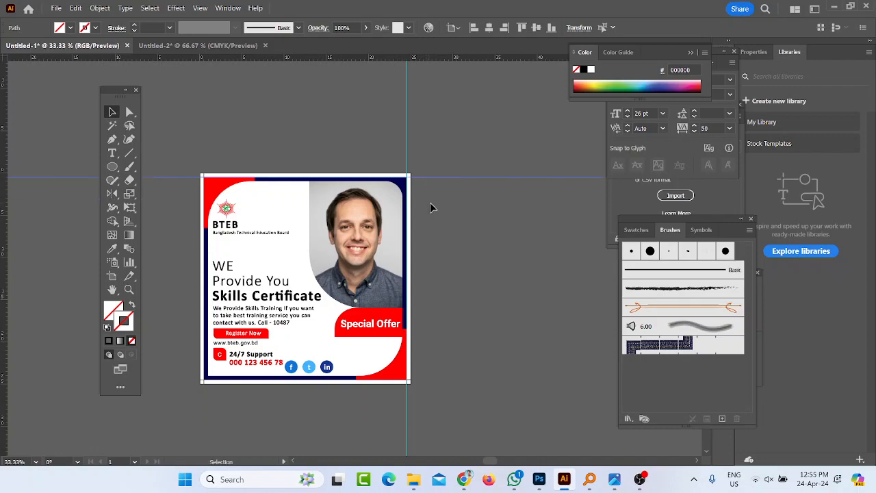
# Check the cutting mark requirement in the 3.jpg brief and return to the poster.
pyautogui.click(612, 479)
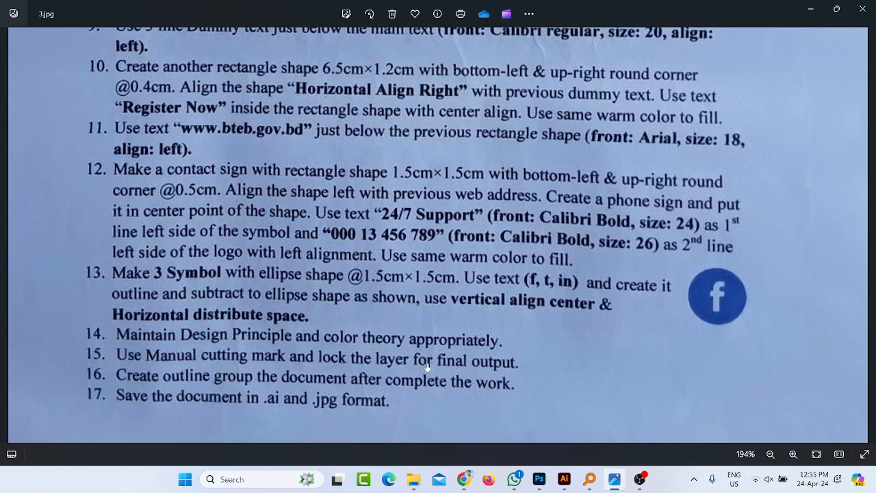
pyautogui.click(810, 10)
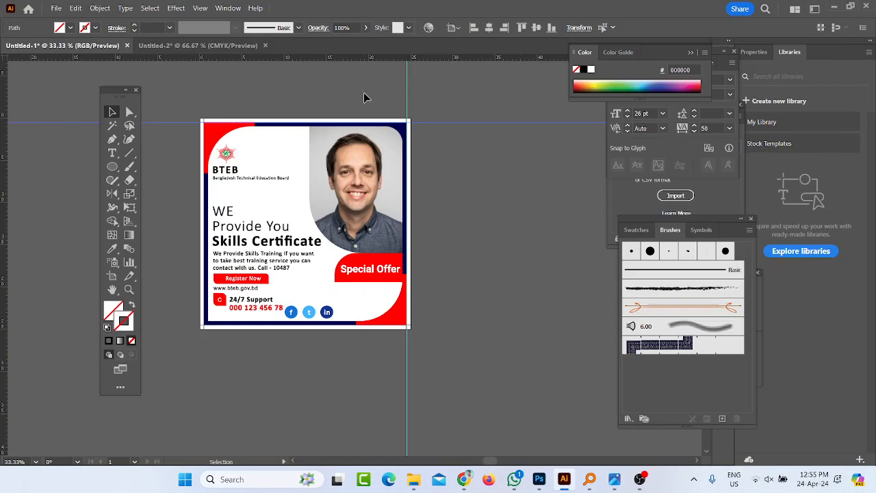
# Delete the vertical and horizontal guides from the poster.
pyautogui.moveTo(390, 85); pyautogui.dragTo(475, 119)
pyautogui.moveTo(470, 86); pyautogui.dragTo(532, 188)
pyautogui.press('Delete')
pyautogui.moveTo(376, 89); pyautogui.dragTo(432, 94)
pyautogui.press('Delete')
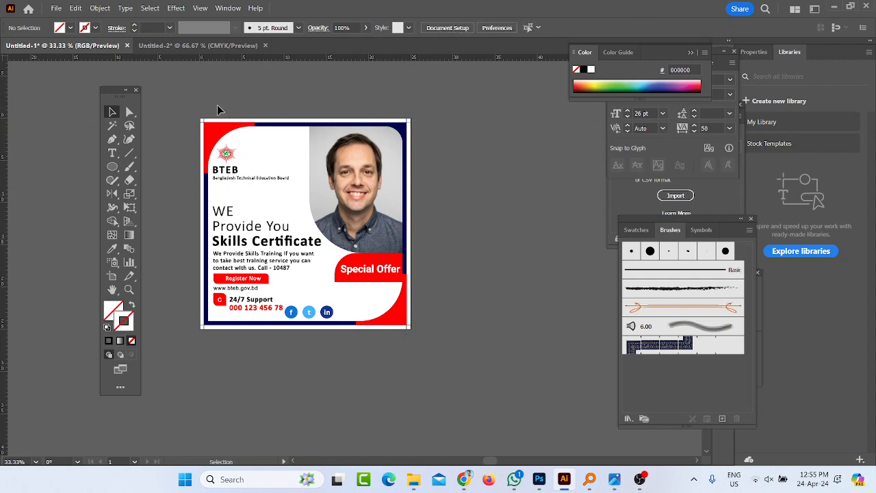
pyautogui.hotkey('ctrl', 'a')
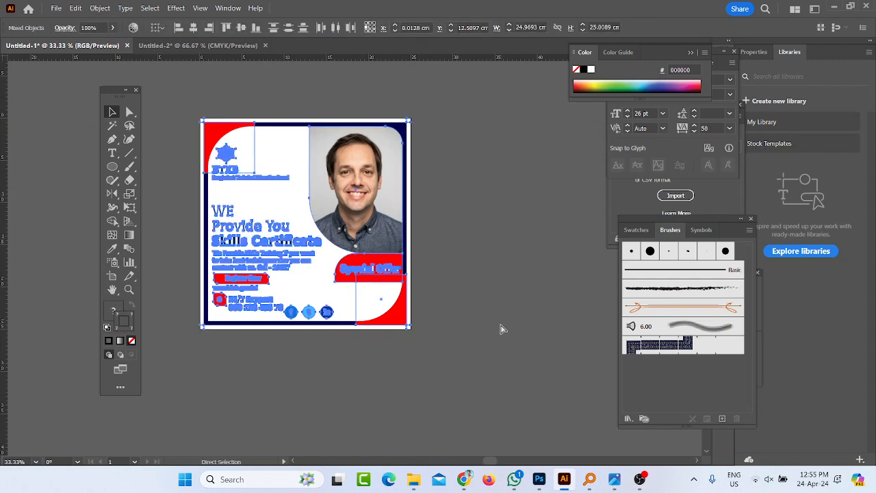
pyautogui.hotkey('ctrl', 'x')
pyautogui.hotkey('ctrl', 'z')
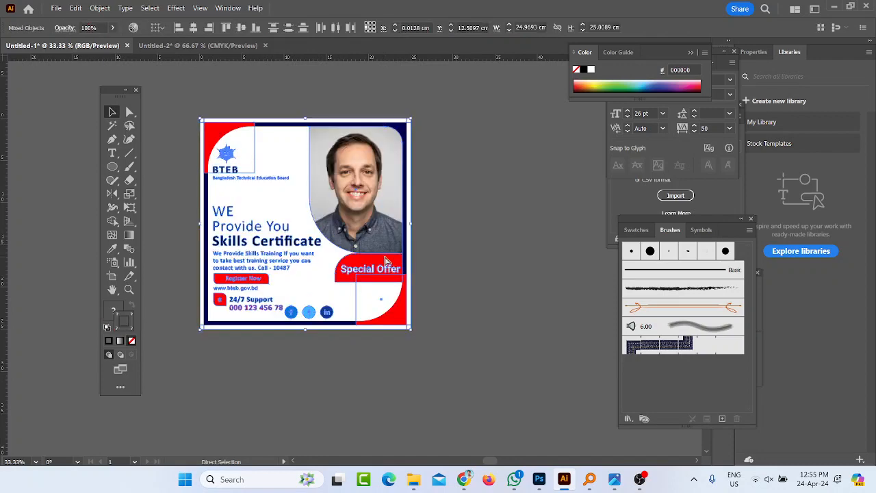
pyautogui.hotkey('ctrl', 'shift', 'a')
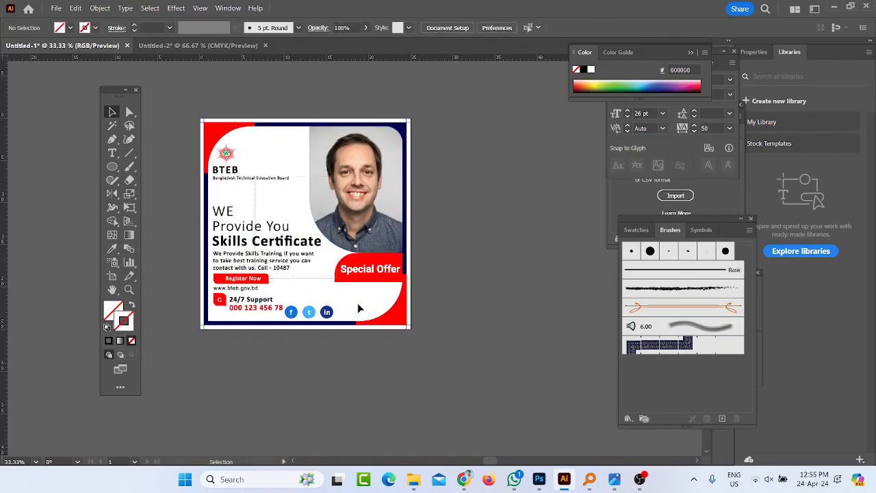
# Display the document's layers and lock Layer 1.
pyautogui.scroll(4, 360, 324)
pyautogui.scroll(-4, 377, 284)
pyautogui.scroll(2, 378, 282)
pyautogui.scroll(-1, 365, 197)
pyautogui.scroll(2, 364, 197)
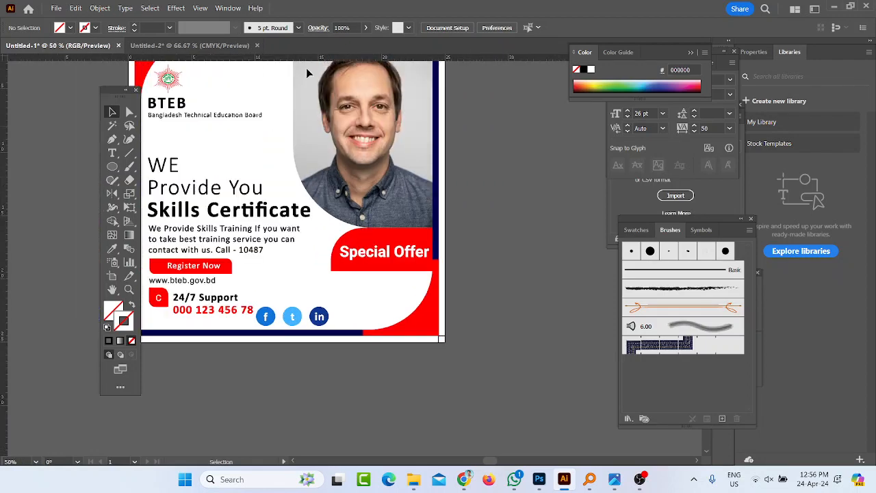
pyautogui.click(227, 8)
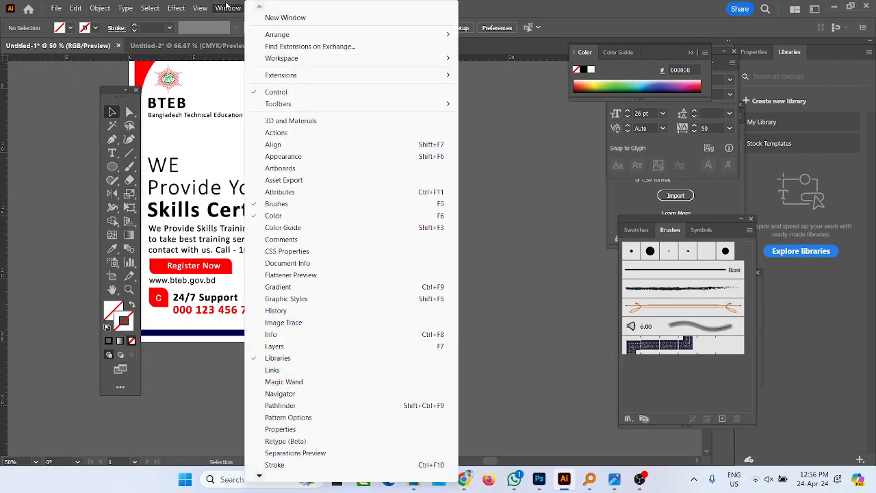
pyautogui.click(275, 346)
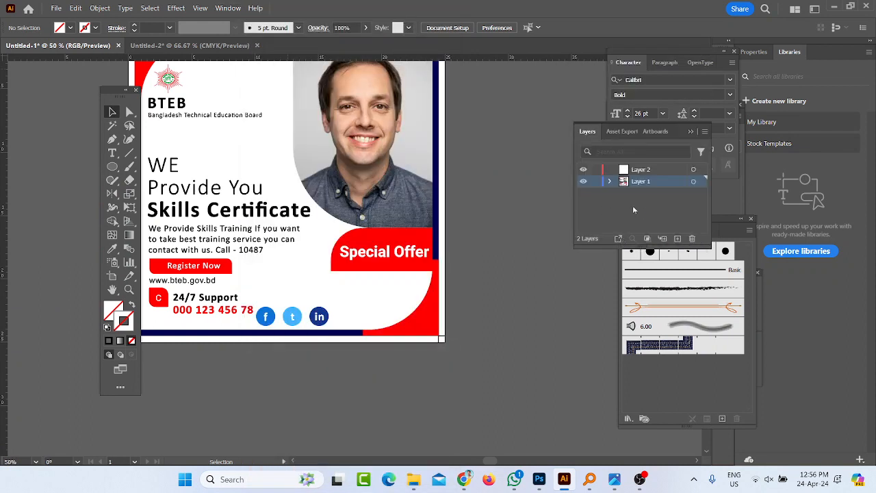
pyautogui.click(595, 181)
pyautogui.scroll(-2, 534, 238)
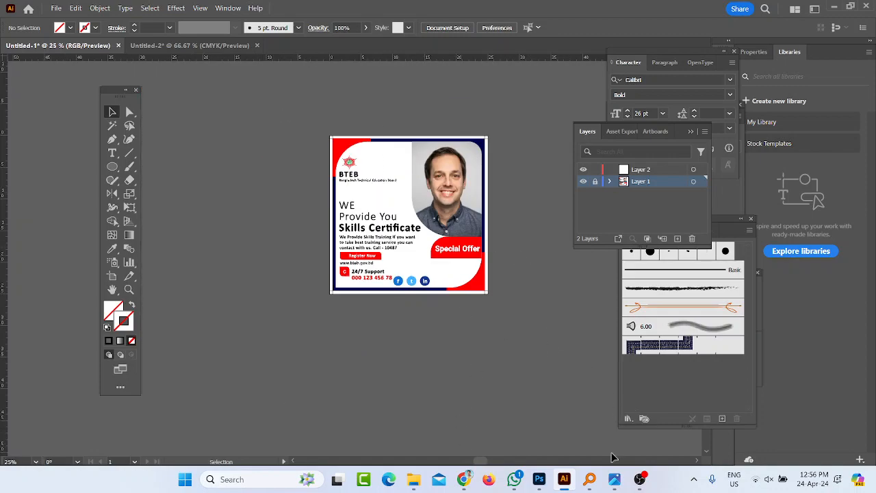
# Switch to the 3.jpg brief, review the final requirements 14 to 17, and return to the poster.
pyautogui.click(614, 479)
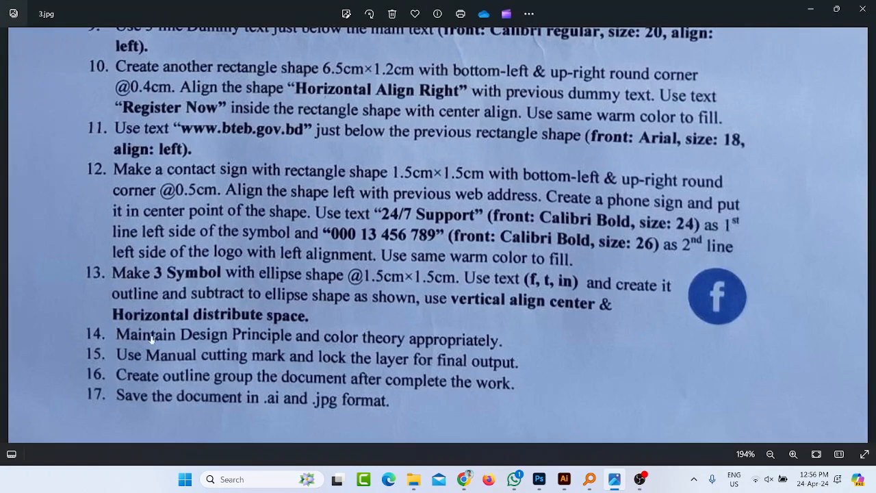
pyautogui.scroll(-1, 148, 327)
pyautogui.scroll(1, 176, 358)
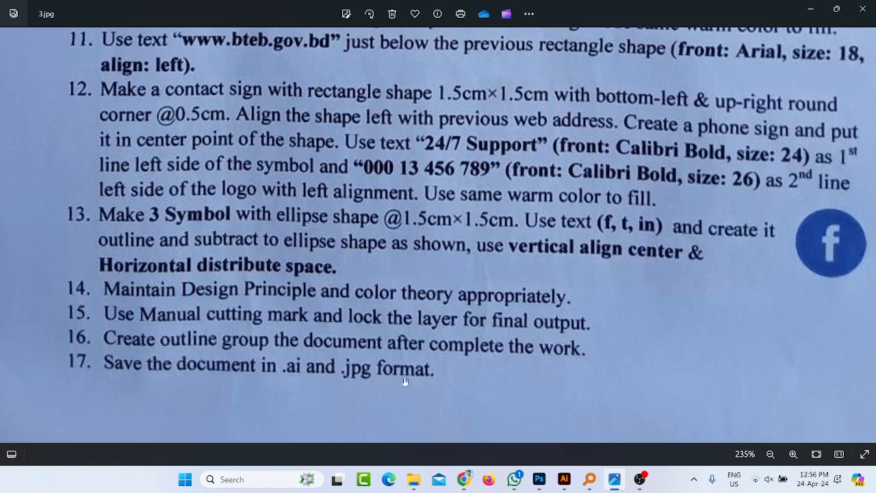
pyautogui.click(614, 482)
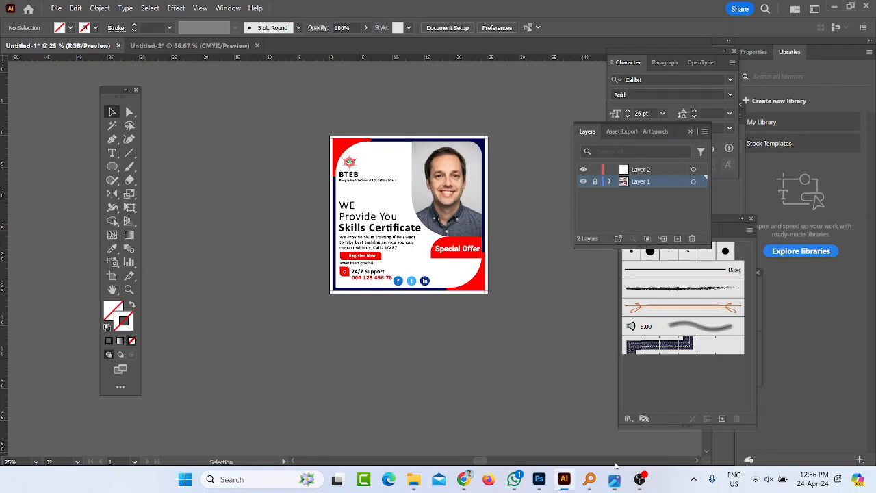
# Save the poster locally to the Desktop as an Adobe Illustrator file named BTEB, accepting the save options.
pyautogui.click(56, 7)
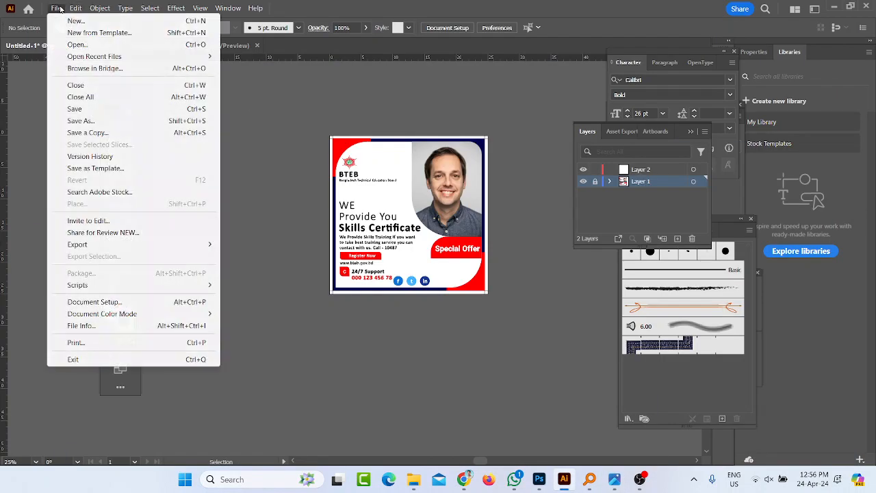
pyautogui.click(82, 121)
pyautogui.click(502, 346)
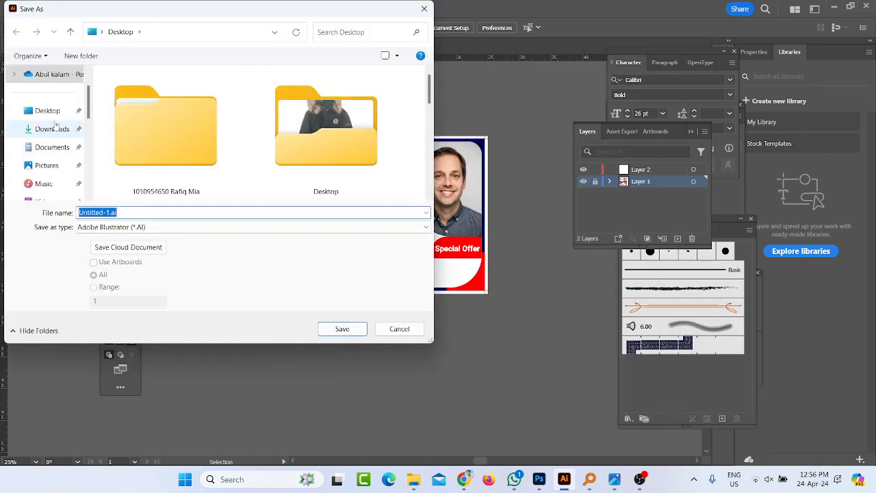
pyautogui.click(47, 111)
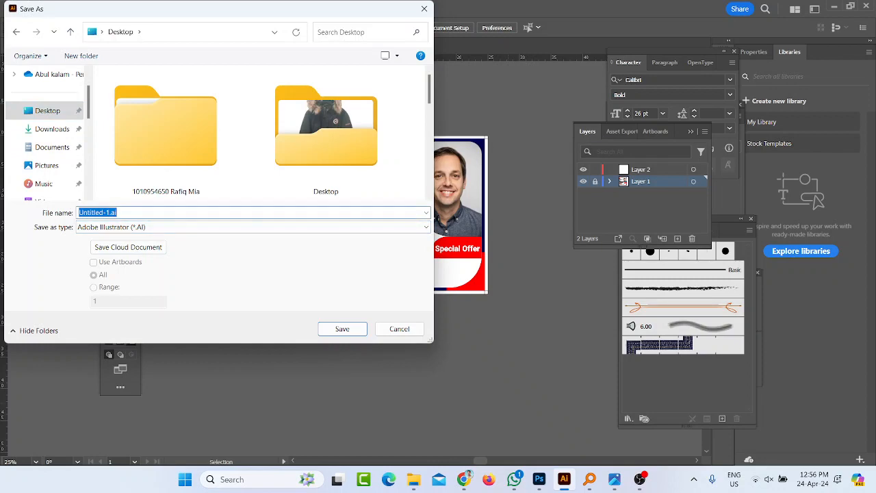
pyautogui.write('BTEB')
pyautogui.click(341, 329)
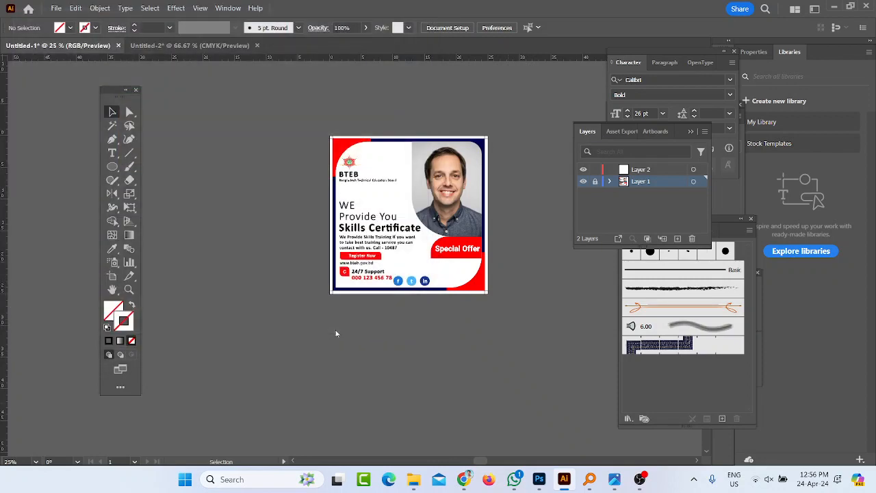
pyautogui.click(491, 402)
# Export the poster to the Desktop as the JPEG file BTEB.jpg, accepting the JPEG options.
pyautogui.click(57, 7)
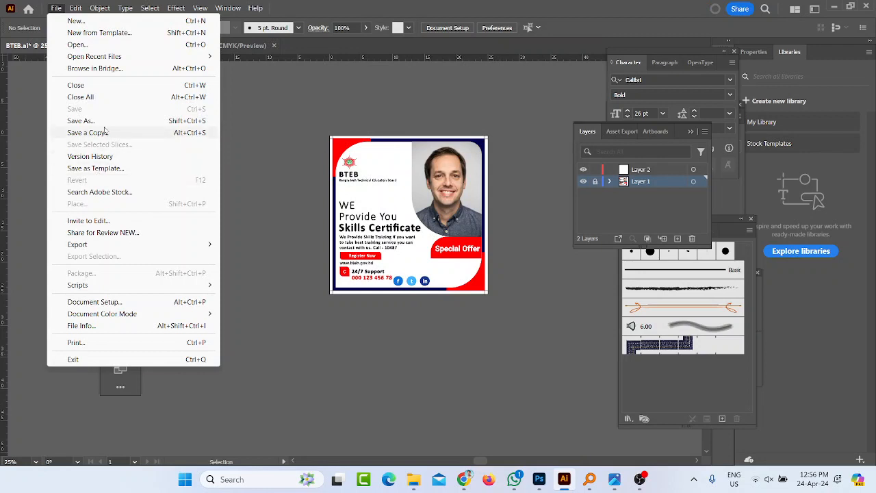
pyautogui.moveTo(89, 245)
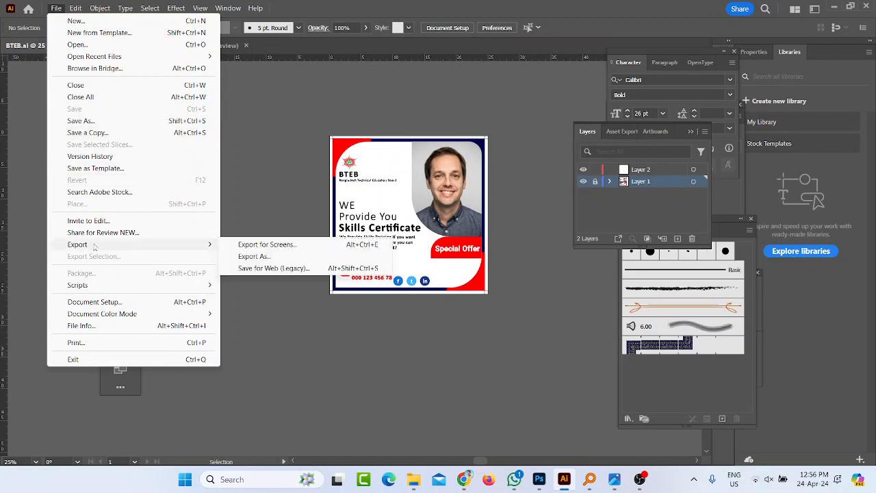
pyautogui.click(246, 256)
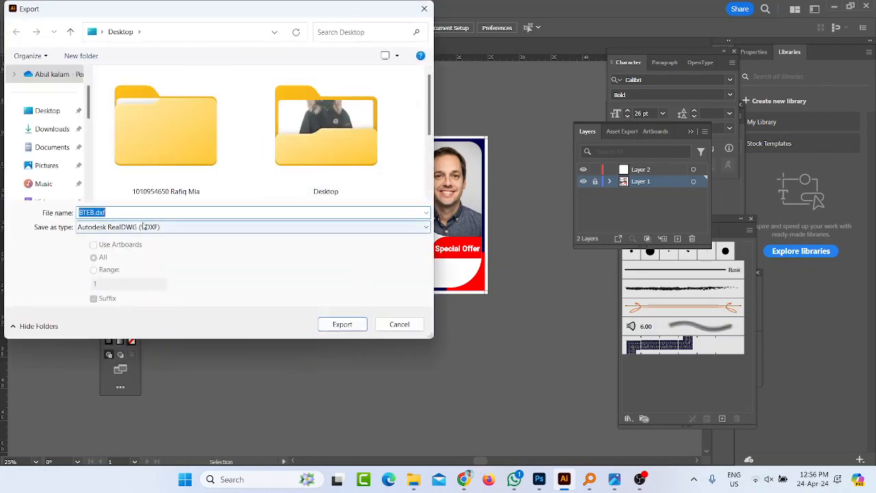
pyautogui.click(253, 226)
pyautogui.click(100, 283)
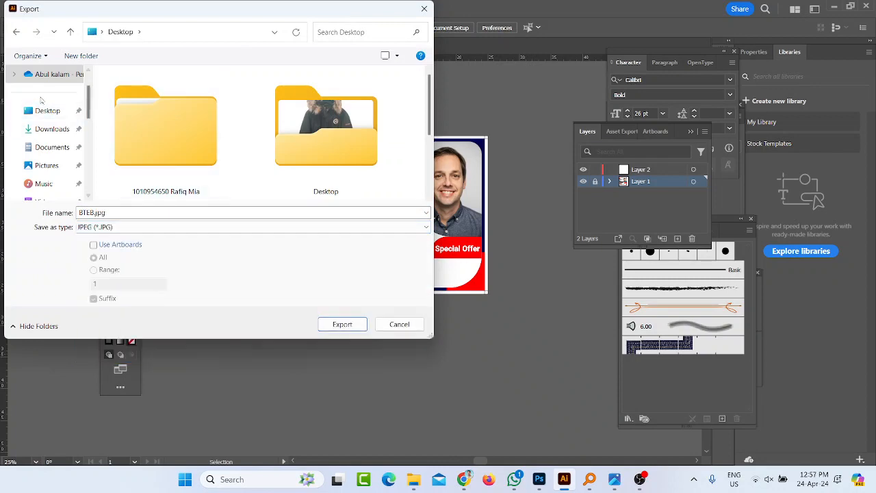
pyautogui.click(343, 326)
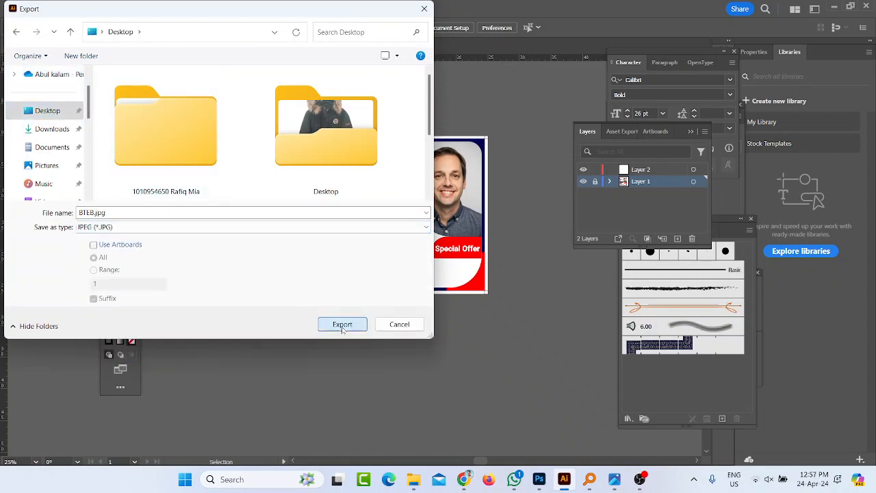
pyautogui.click(488, 391)
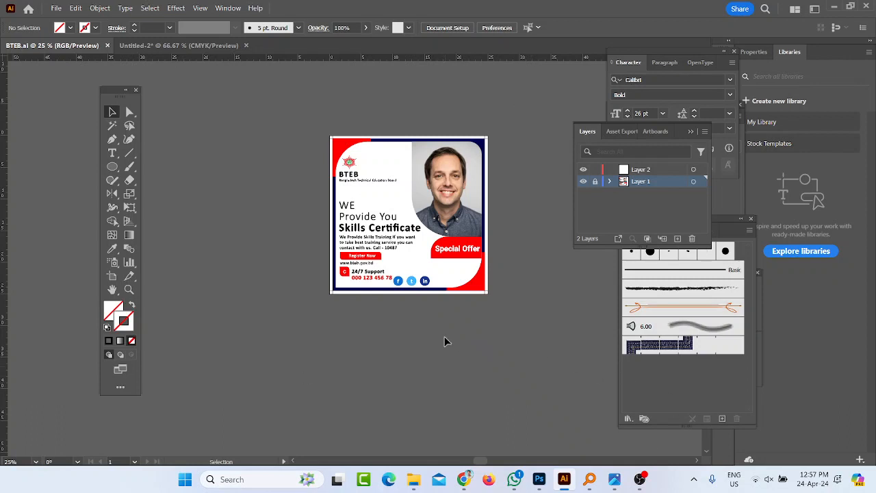
pyautogui.scroll(1, 446, 301)
pyautogui.scroll(1, 409, 297)
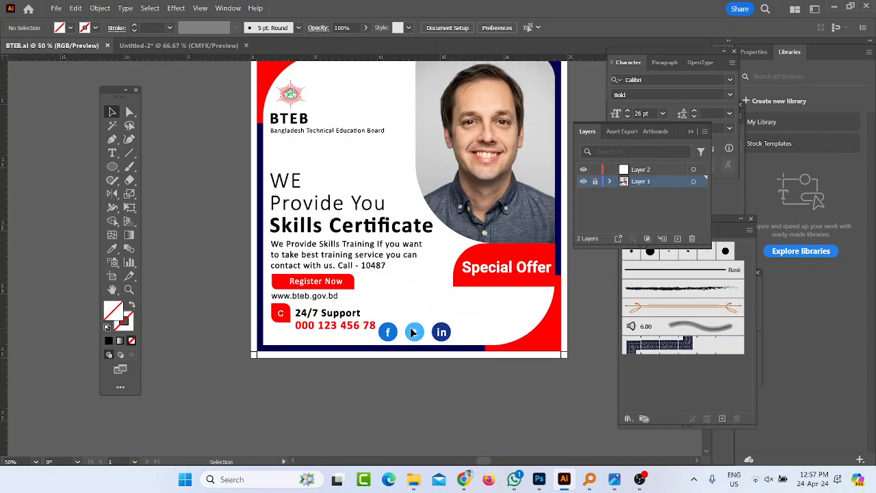